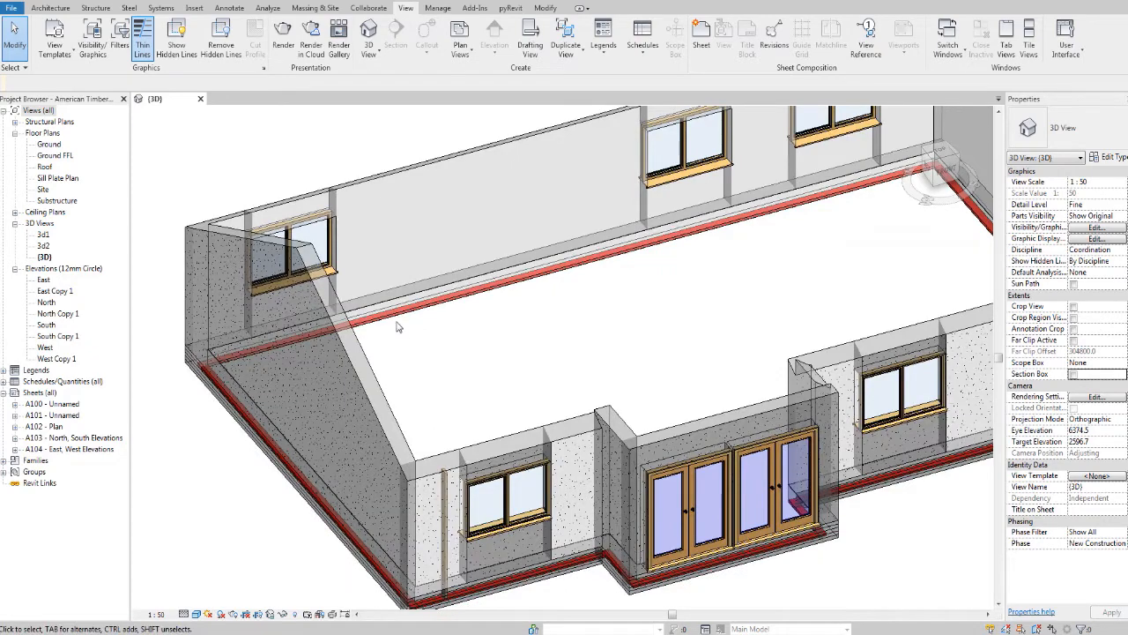
Examine the red glulam sill plate running along the rear wall of the 3D building model.
{"action": "scroll", "coordinate": [364, 329], "scroll_direction": "up", "scroll_amount": 5}
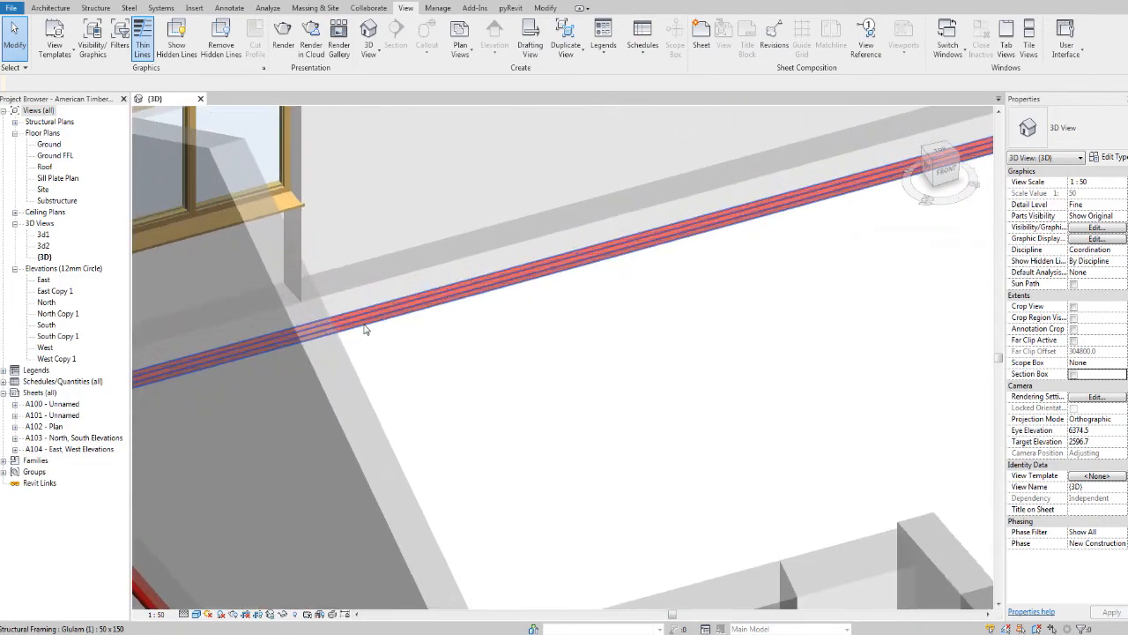
{"action": "scroll", "coordinate": [379, 326], "scroll_direction": "down", "scroll_amount": 5}
{"action": "scroll", "coordinate": [397, 333], "scroll_direction": "up", "scroll_amount": 4}
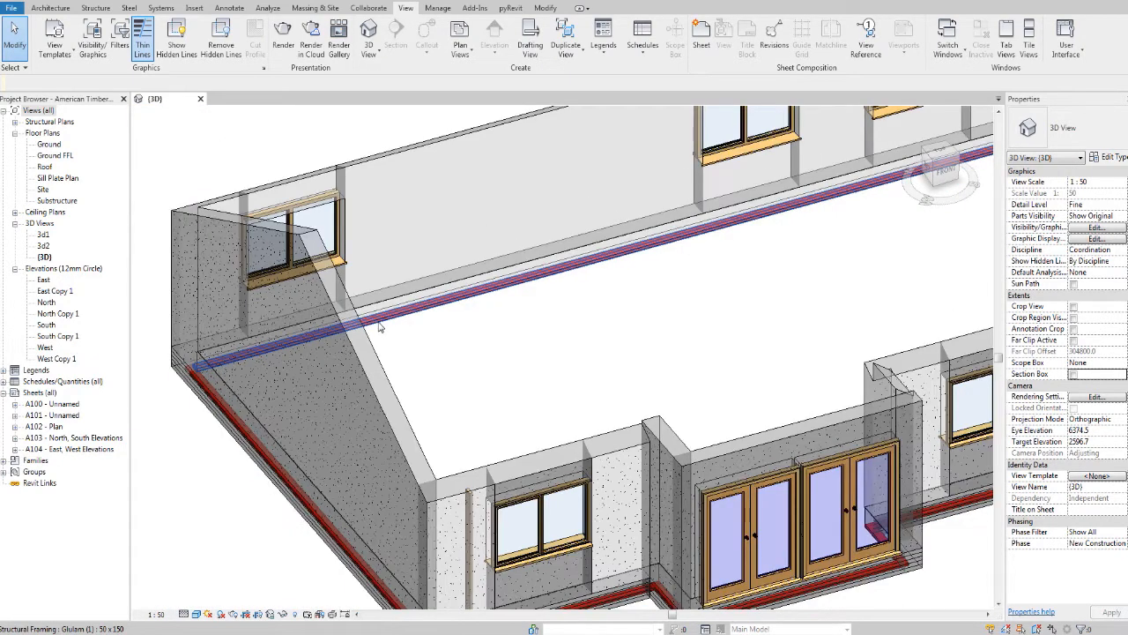
{"action": "scroll", "coordinate": [414, 345], "scroll_direction": "up", "scroll_amount": 5}
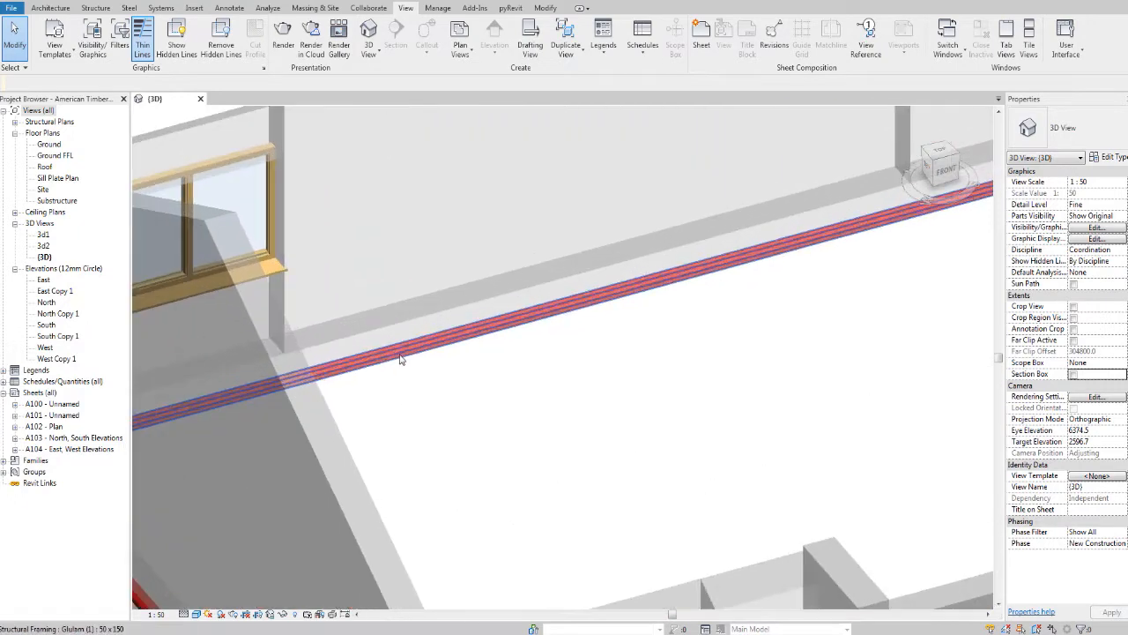
{"action": "scroll", "coordinate": [401, 360], "scroll_direction": "down", "scroll_amount": 5}
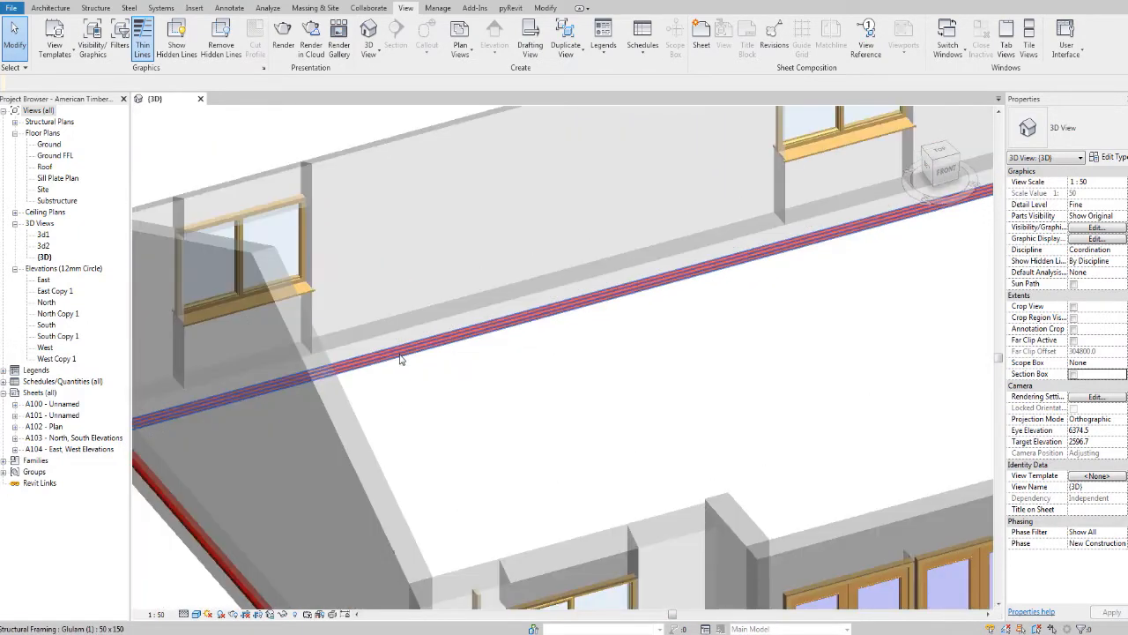
{"action": "scroll", "coordinate": [398, 358], "scroll_direction": "up", "scroll_amount": 3}
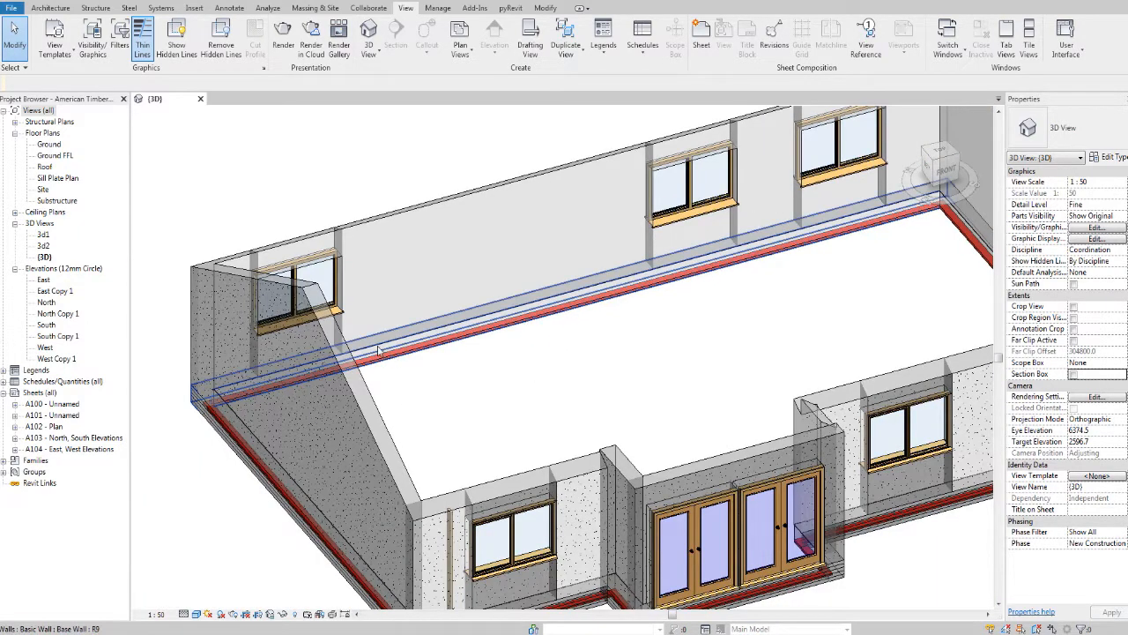
{"action": "scroll", "coordinate": [379, 357], "scroll_direction": "down", "scroll_amount": 5}
{"action": "scroll", "coordinate": [378, 373], "scroll_direction": "up", "scroll_amount": 4}
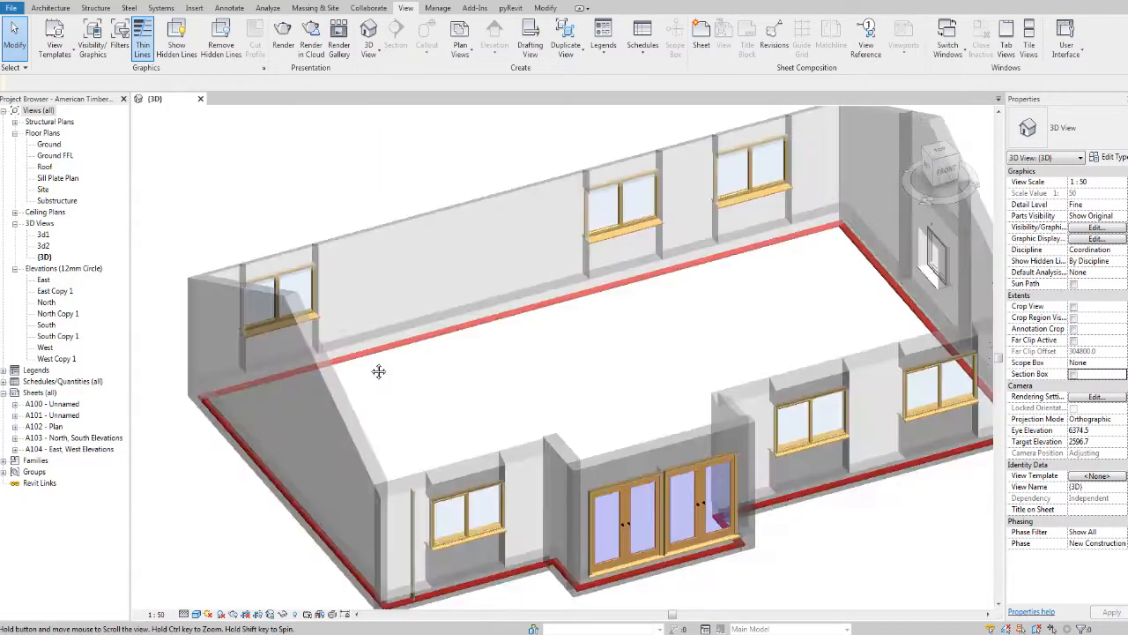
{"action": "scroll", "coordinate": [345, 367], "scroll_direction": "down", "scroll_amount": 2}
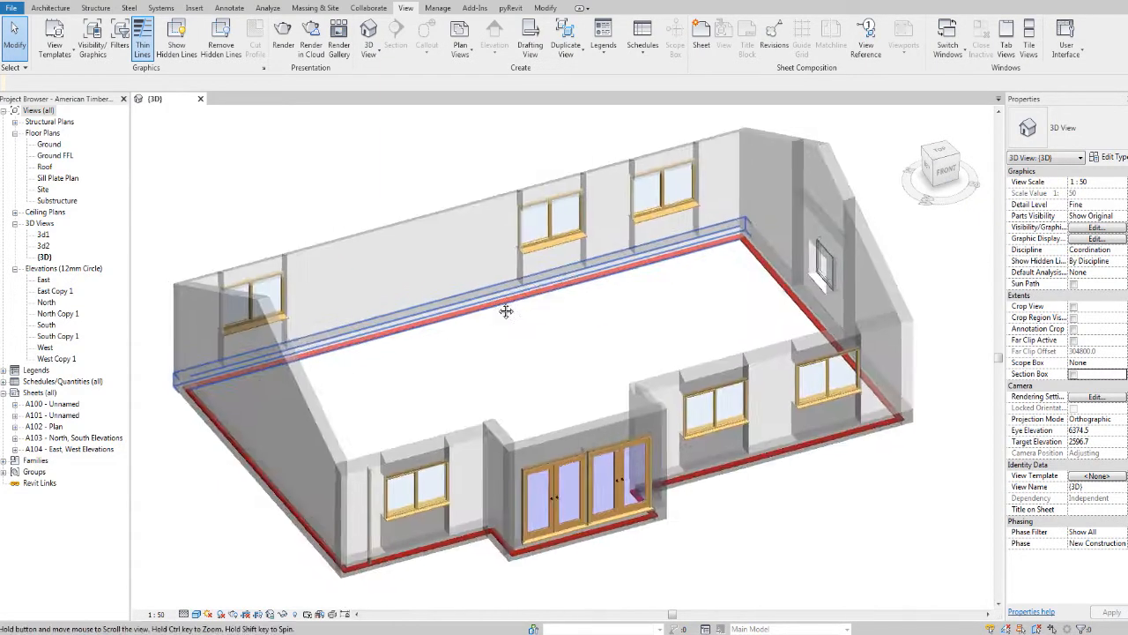
{"action": "mouse_move", "coordinate": [489, 310]}
{"action": "middle_mouse_down"}
{"action": "mouse_move", "coordinate": [472, 333]}
{"action": "mouse_move", "coordinate": [483, 325]}
{"action": "middle_mouse_up"}
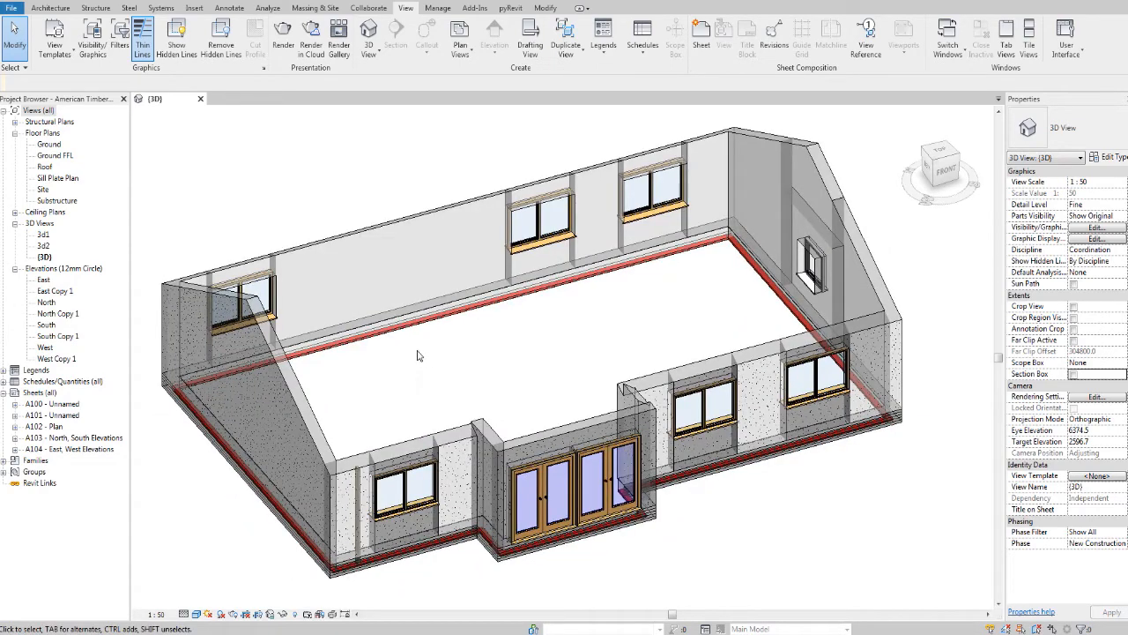
{"action": "mouse_move", "coordinate": [419, 355]}
{"action": "middle_mouse_down"}
{"action": "mouse_move", "coordinate": [428, 342]}
{"action": "mouse_move", "coordinate": [417, 354]}
{"action": "middle_mouse_up"}
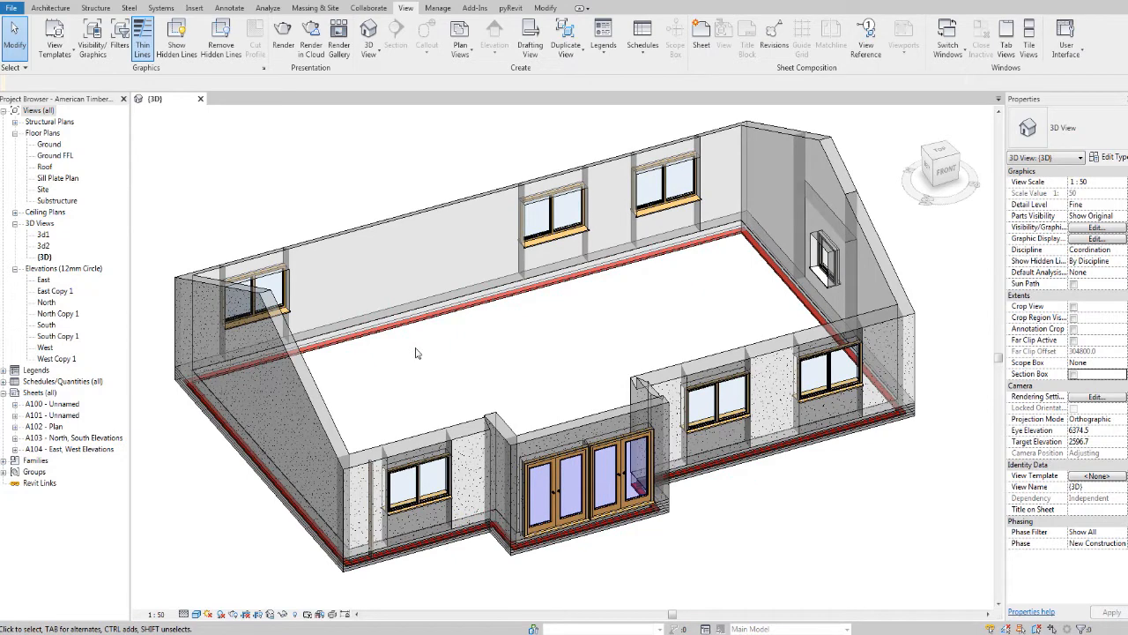
{"action": "middle_click_drag", "start_coordinate": [436, 359], "coordinate": [424, 361]}
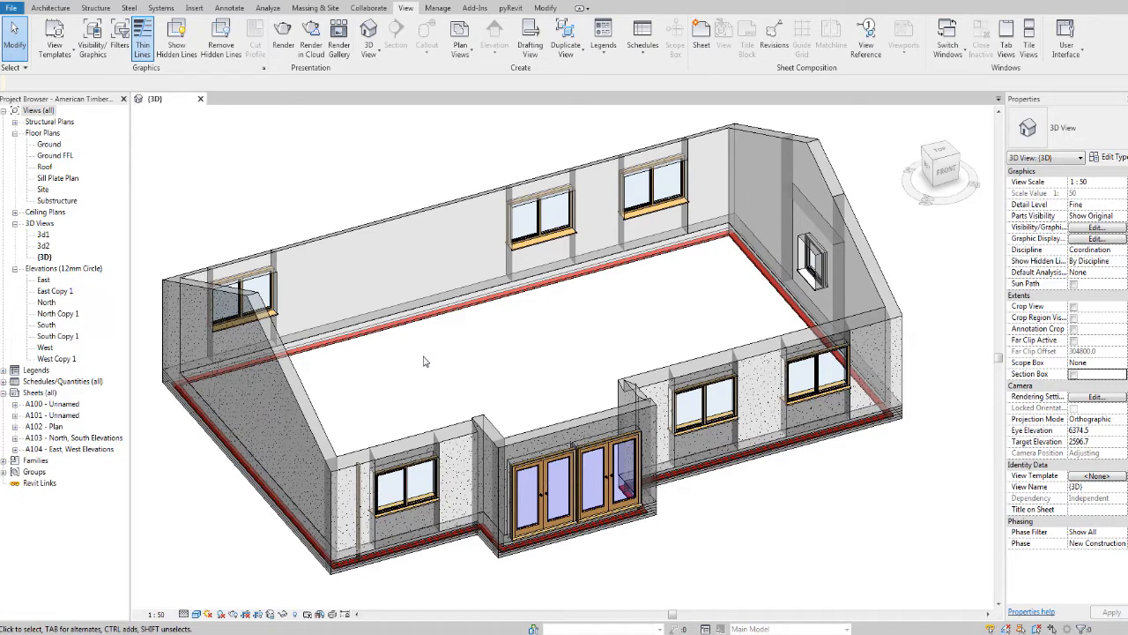
{"action": "middle_click_drag", "start_coordinate": [424, 361], "coordinate": [463, 351]}
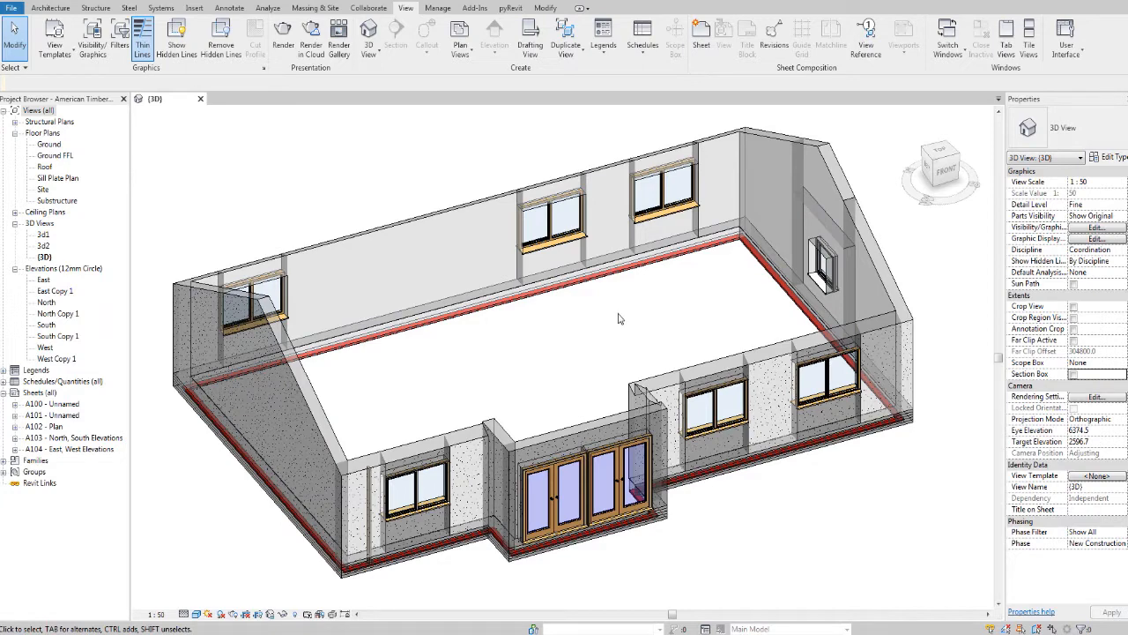
{"action": "middle_click_drag", "start_coordinate": [367, 363], "coordinate": [360, 370]}
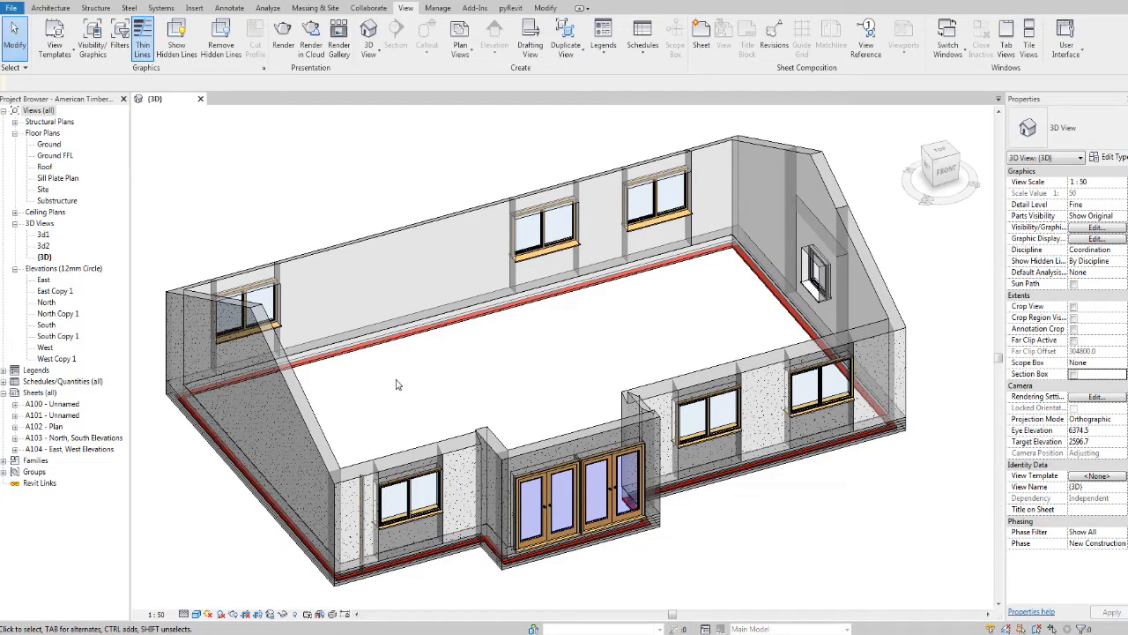
{"action": "middle_click_drag", "start_coordinate": [397, 384], "coordinate": [406, 357]}
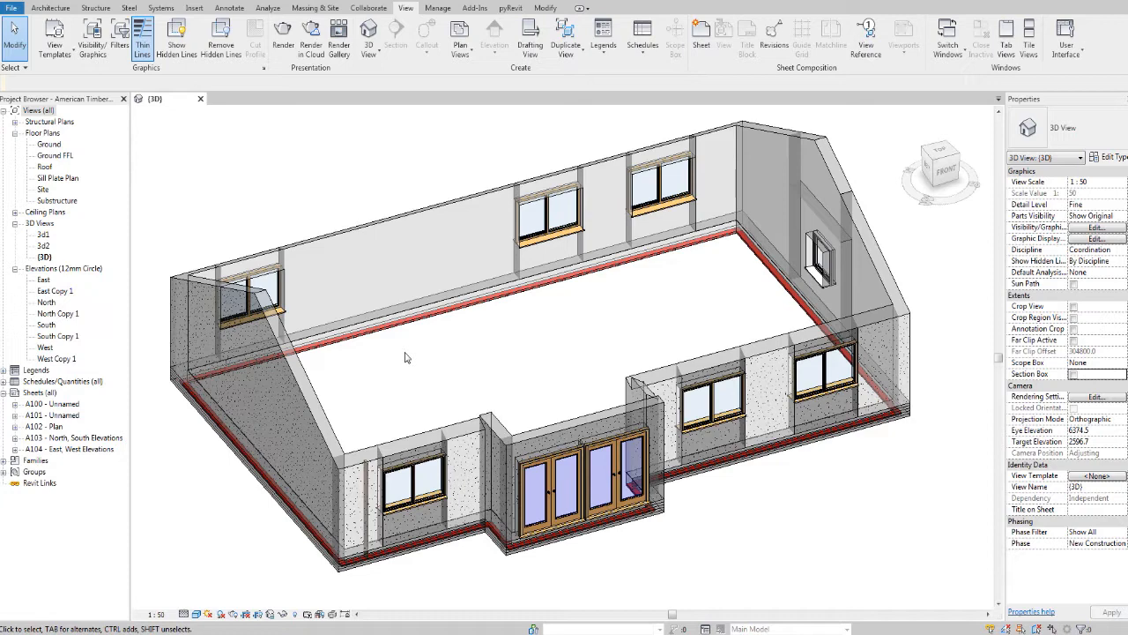
Inspect the sill plates around the building's perimeter from both front corners.
{"action": "middle_click_drag", "start_coordinate": [406, 357], "coordinate": [470, 370], "text": "shift"}
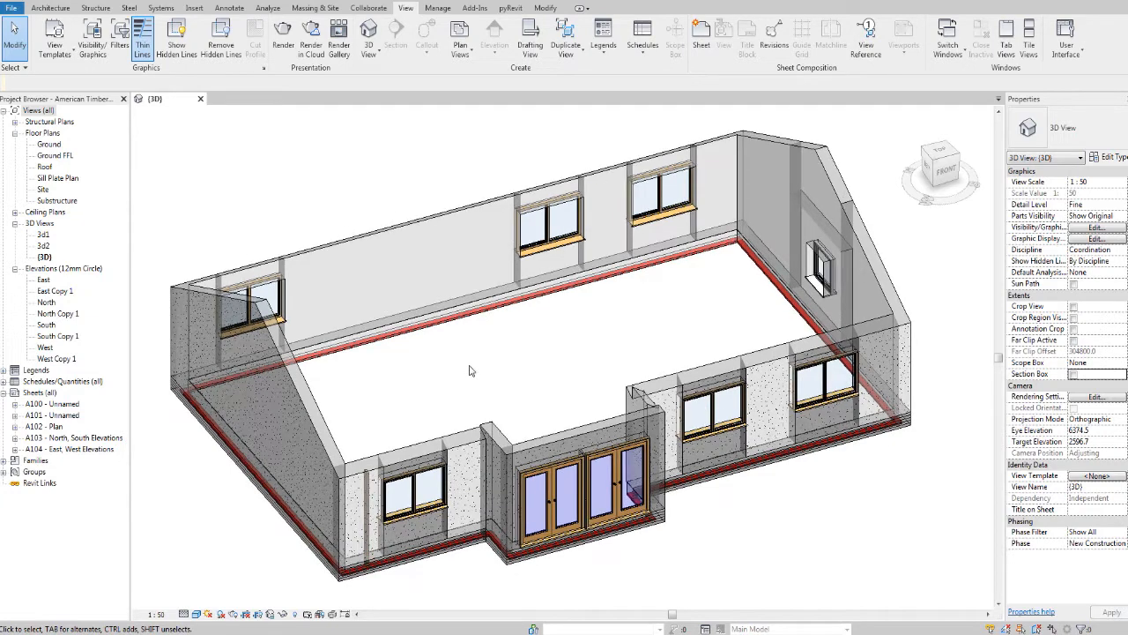
{"action": "middle_click_drag", "start_coordinate": [569, 359], "coordinate": [503, 428], "text": "shift"}
{"action": "scroll", "coordinate": [503, 427], "scroll_direction": "up", "scroll_amount": 5}
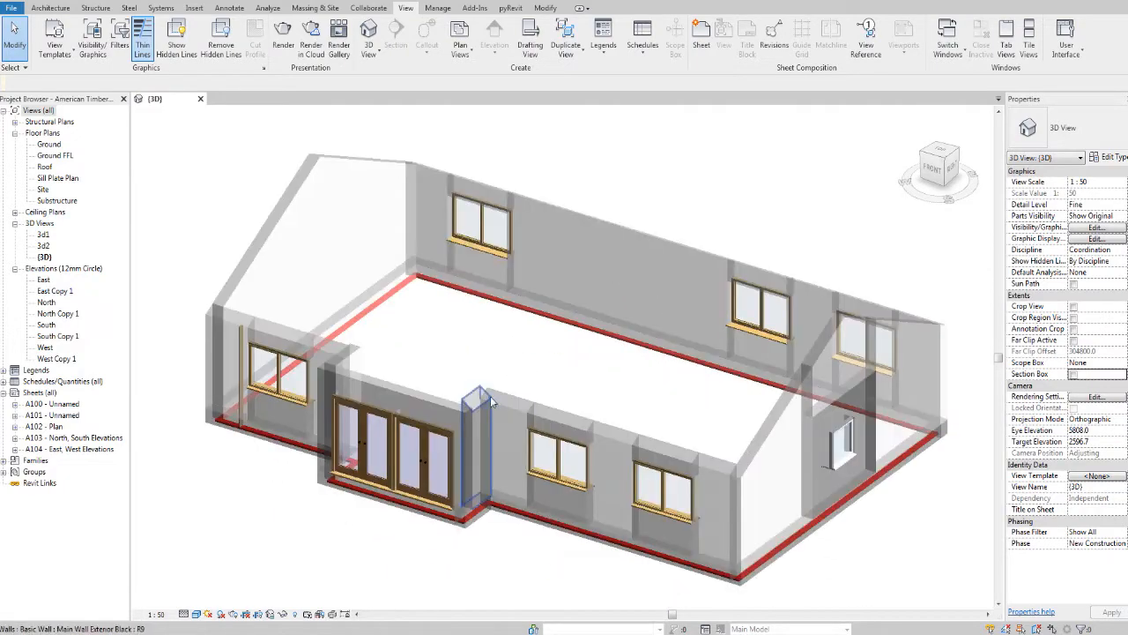
{"action": "scroll", "coordinate": [494, 362], "scroll_direction": "down", "scroll_amount": 2}
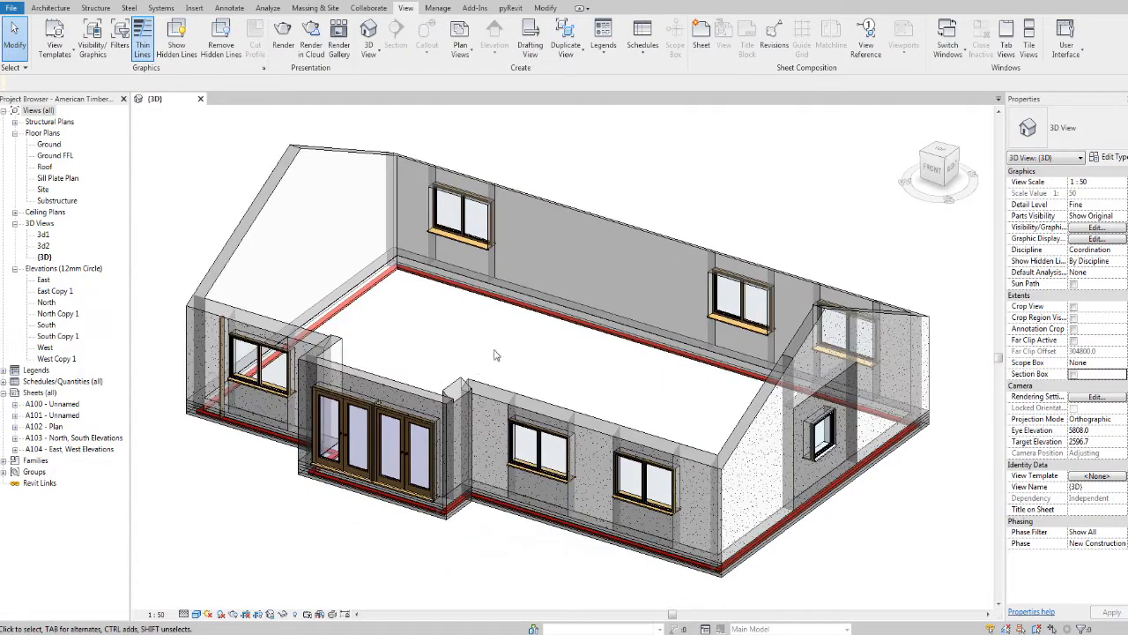
{"action": "scroll", "coordinate": [498, 356], "scroll_direction": "up", "scroll_amount": 1}
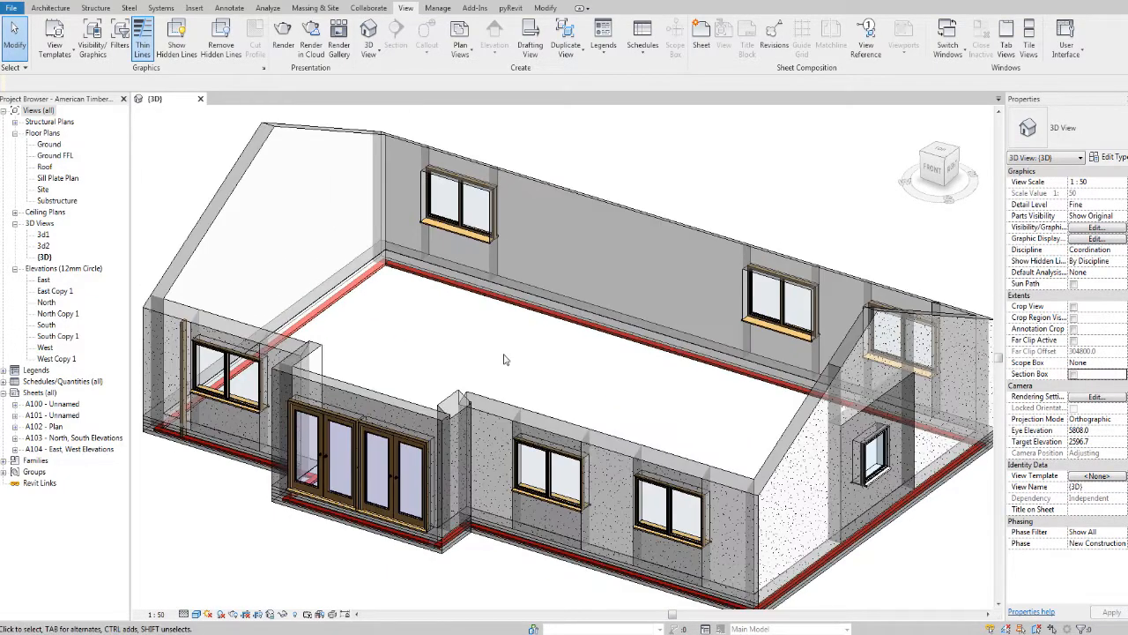
{"action": "scroll", "coordinate": [498, 362], "scroll_direction": "down", "scroll_amount": 4}
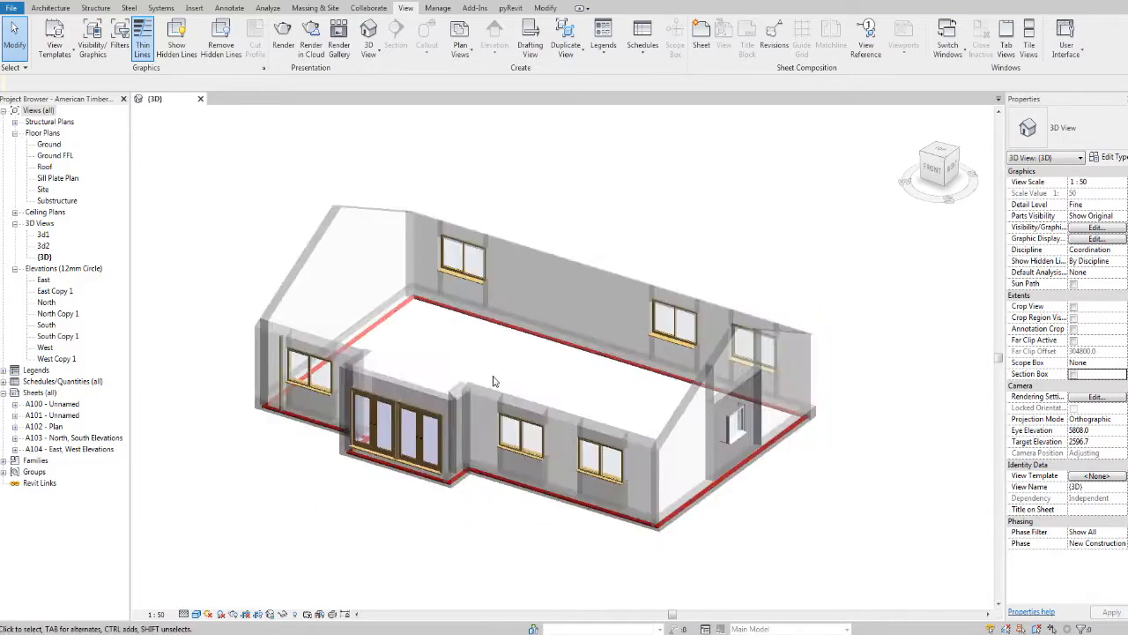
{"action": "middle_click_drag", "start_coordinate": [494, 380], "coordinate": [496, 501], "text": "shift"}
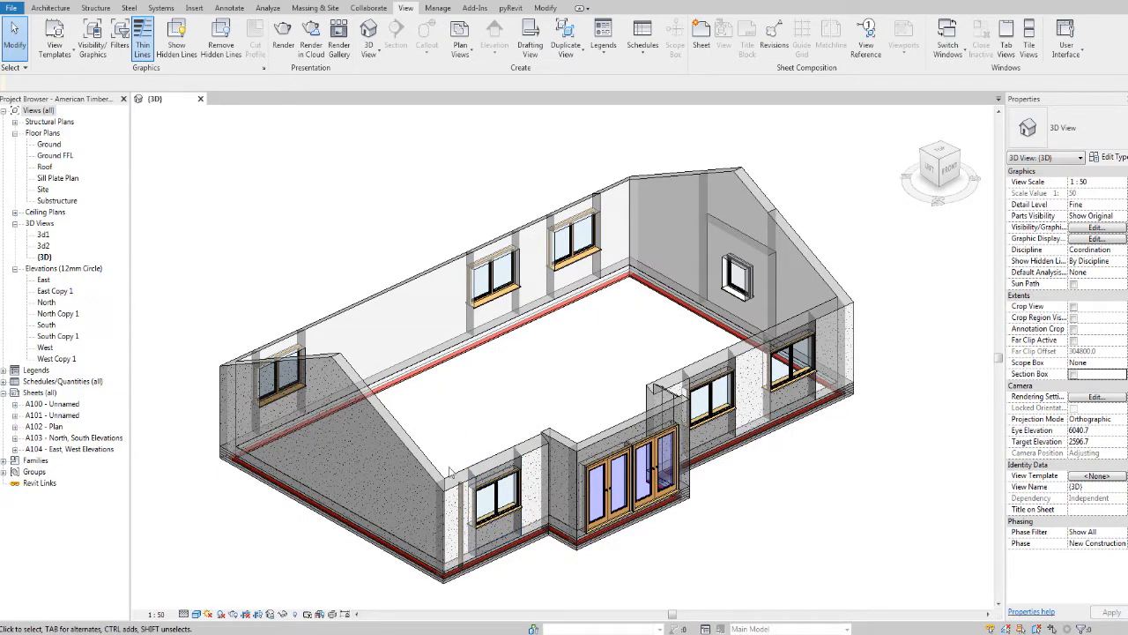
Examine the sill plate corner at the near gable wall and the timber column beside the adjacent front window.
{"action": "middle_click_drag", "start_coordinate": [451, 472], "coordinate": [465, 444]}
{"action": "scroll", "coordinate": [464, 485], "scroll_direction": "up", "scroll_amount": 1}
{"action": "middle_click_drag", "start_coordinate": [464, 485], "coordinate": [517, 416]}
{"action": "scroll", "coordinate": [142, 361], "scroll_direction": "up", "scroll_amount": 3}
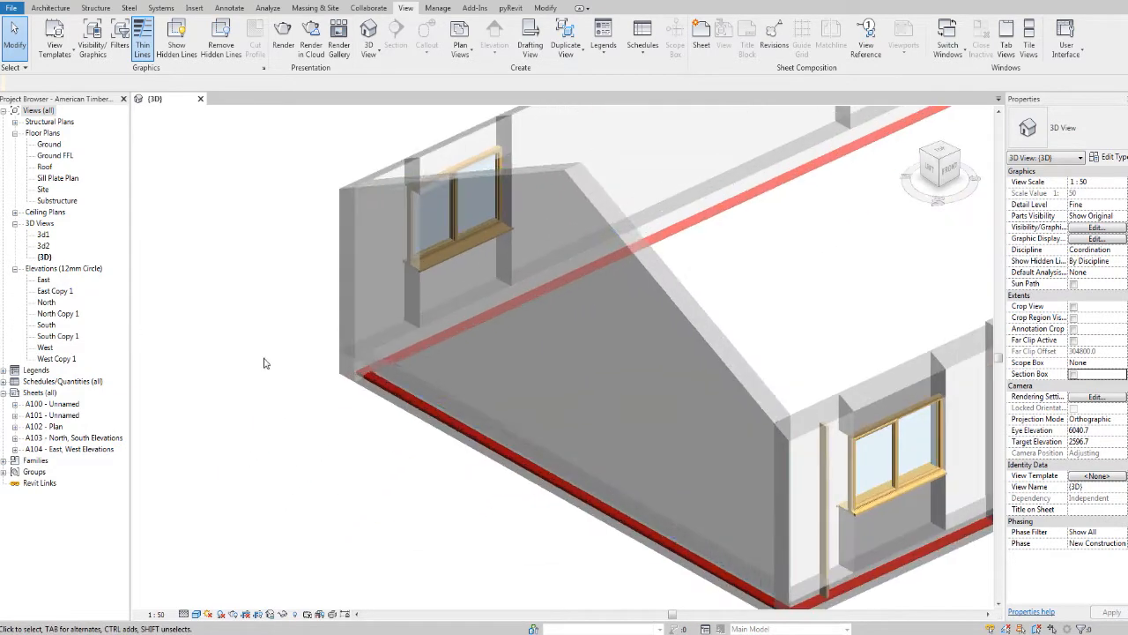
{"action": "scroll", "coordinate": [414, 347], "scroll_direction": "up", "scroll_amount": 3}
{"action": "scroll", "coordinate": [366, 395], "scroll_direction": "up", "scroll_amount": 2}
{"action": "middle_click_drag", "start_coordinate": [364, 388], "coordinate": [343, 435]}
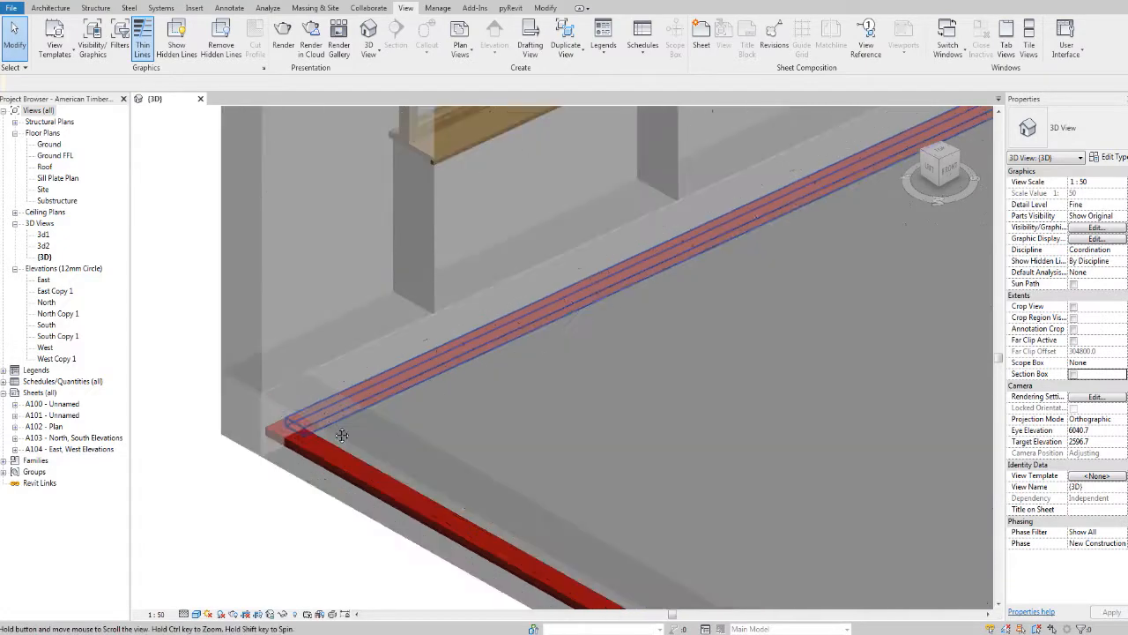
{"action": "scroll", "coordinate": [338, 417], "scroll_direction": "down", "scroll_amount": 2}
{"action": "scroll", "coordinate": [394, 399], "scroll_direction": "down", "scroll_amount": 3}
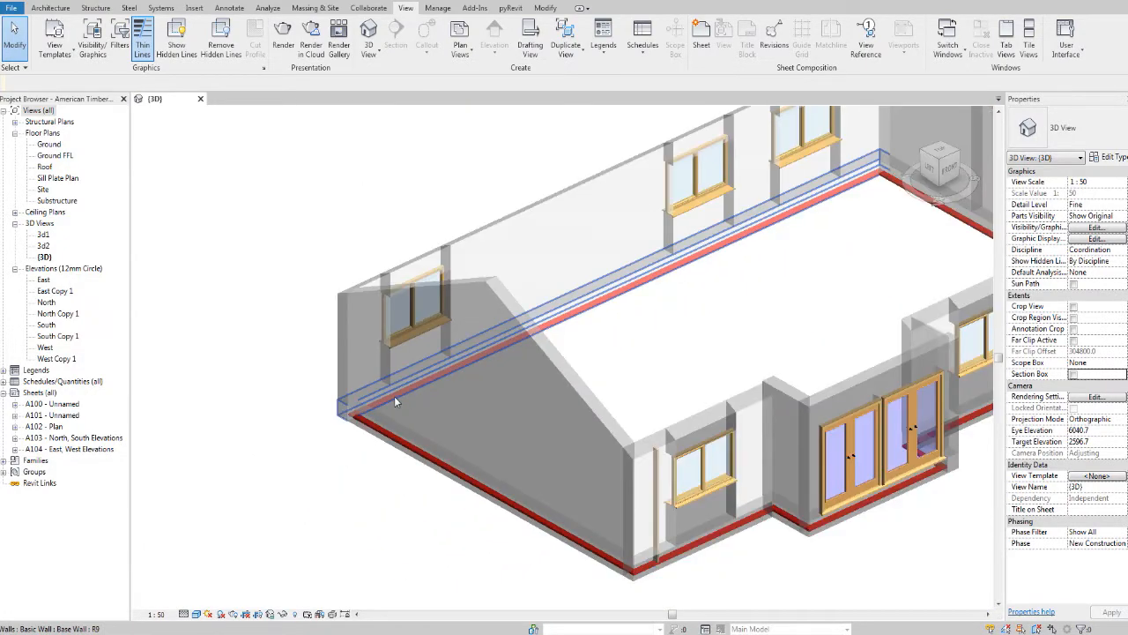
{"action": "scroll", "coordinate": [394, 396], "scroll_direction": "down", "scroll_amount": 3}
{"action": "scroll", "coordinate": [446, 462], "scroll_direction": "up", "scroll_amount": 4}
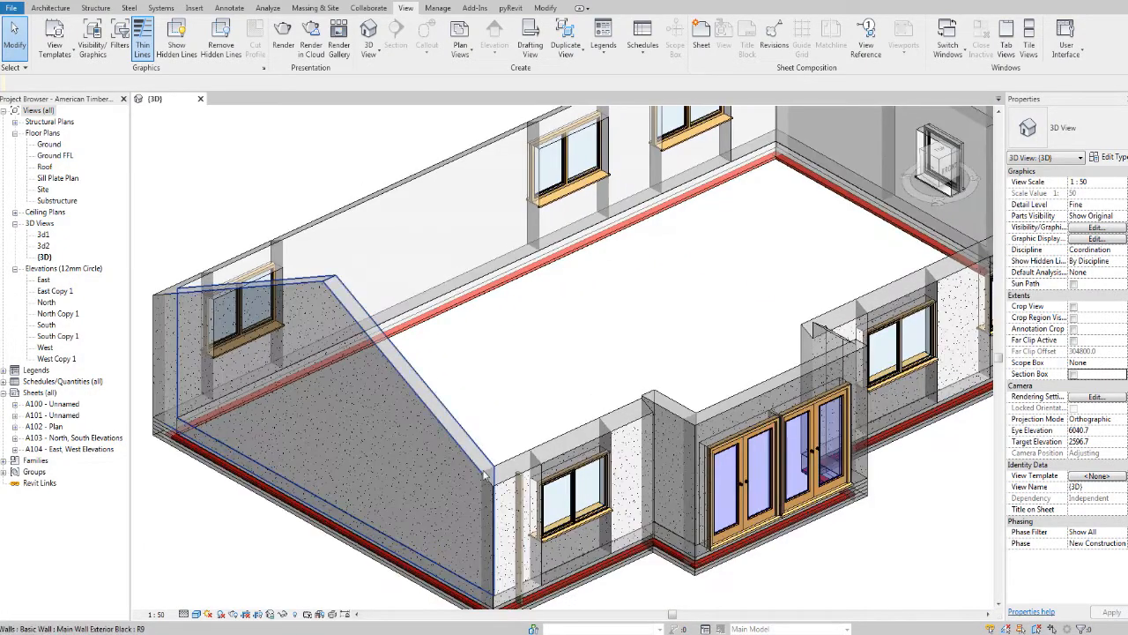
{"action": "scroll", "coordinate": [484, 476], "scroll_direction": "up", "scroll_amount": 5}
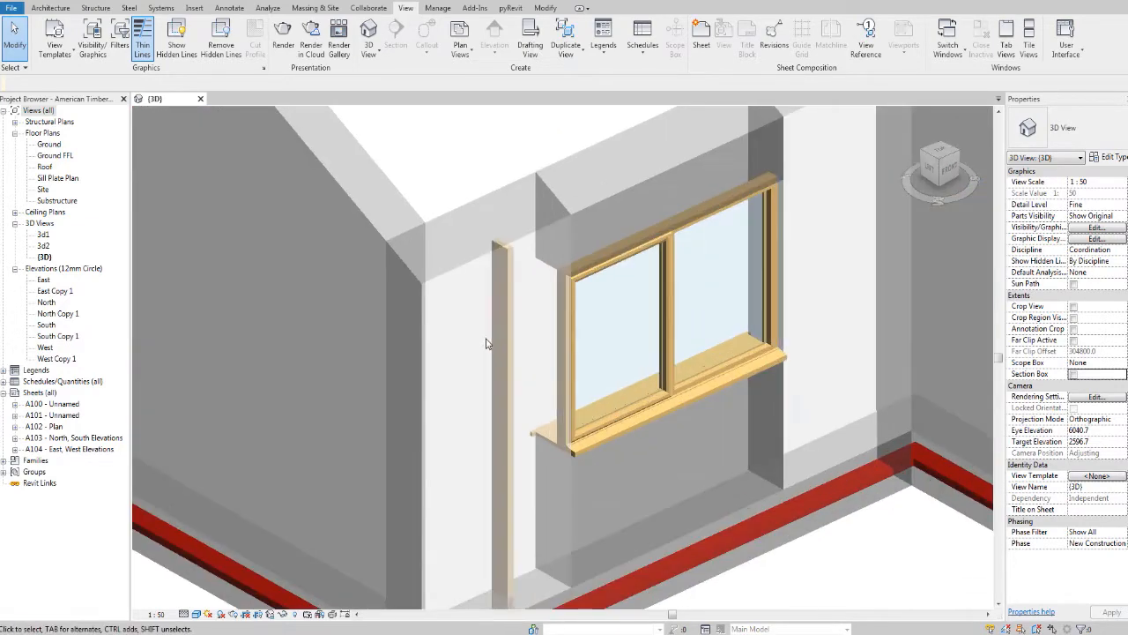
{"action": "scroll", "coordinate": [509, 279], "scroll_direction": "down", "scroll_amount": 6}
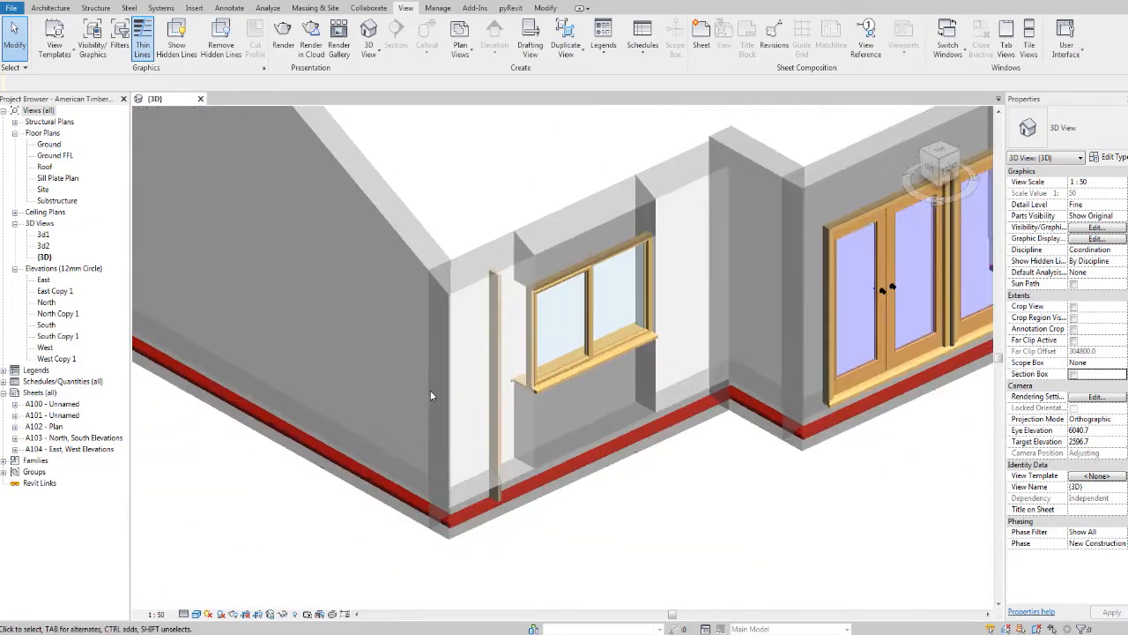
{"action": "scroll", "coordinate": [284, 473], "scroll_direction": "up", "scroll_amount": 4}
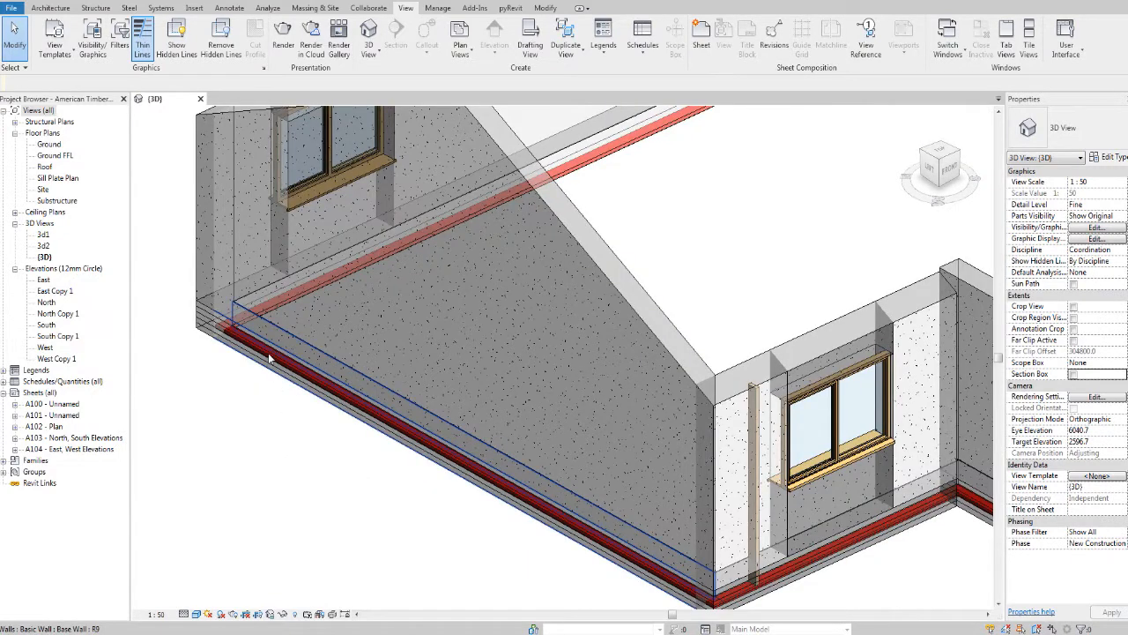
{"action": "scroll", "coordinate": [299, 353], "scroll_direction": "down", "scroll_amount": 2}
{"action": "middle_click_drag", "start_coordinate": [667, 186], "coordinate": [547, 354]}
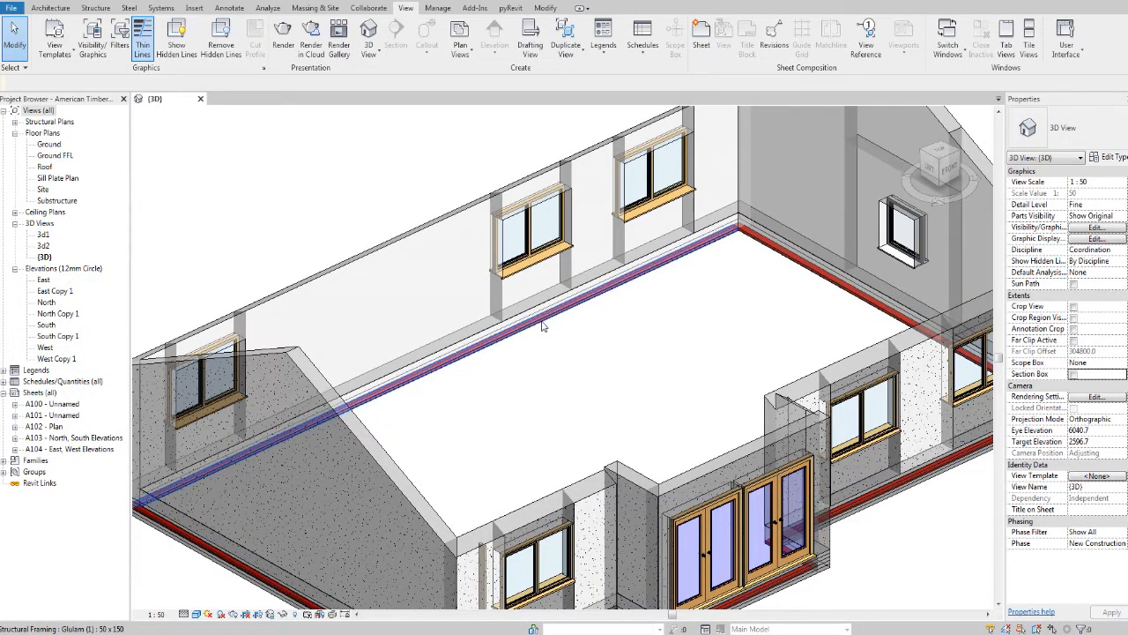
Select the rear sill plate together with the adjoining far gable sill plate to check them, and clear the selection.
{"action": "left_click", "coordinate": [542, 326]}
{"action": "scroll", "coordinate": [697, 304], "scroll_direction": "up", "scroll_amount": 5}
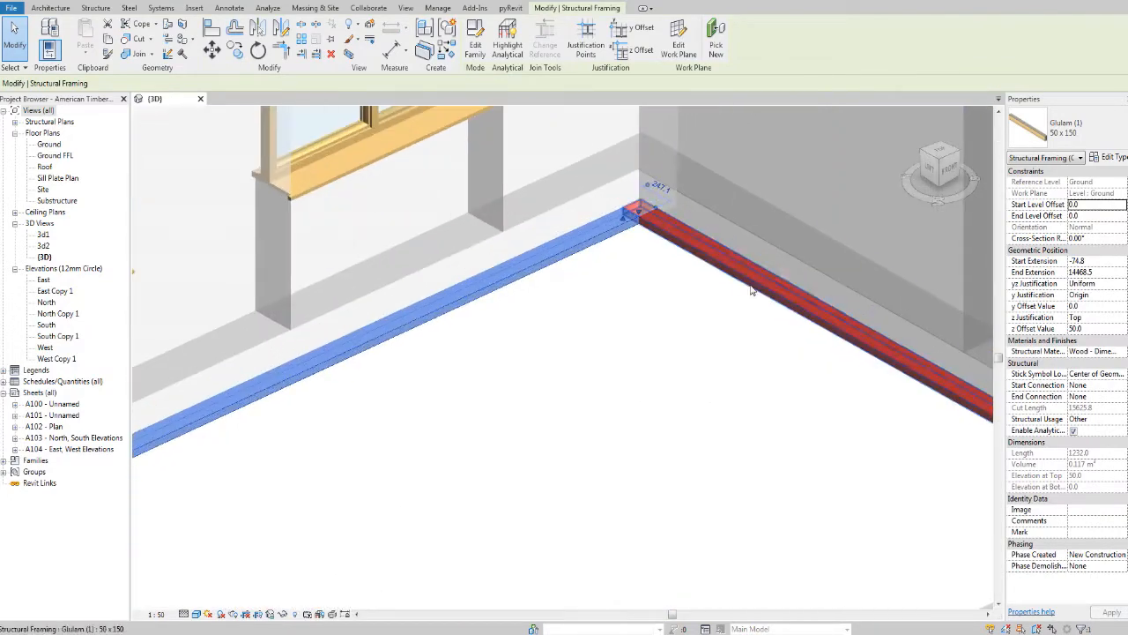
{"action": "left_click", "coordinate": [751, 282], "text": "ctrl"}
{"action": "scroll", "coordinate": [781, 382], "scroll_direction": "down", "scroll_amount": 6}
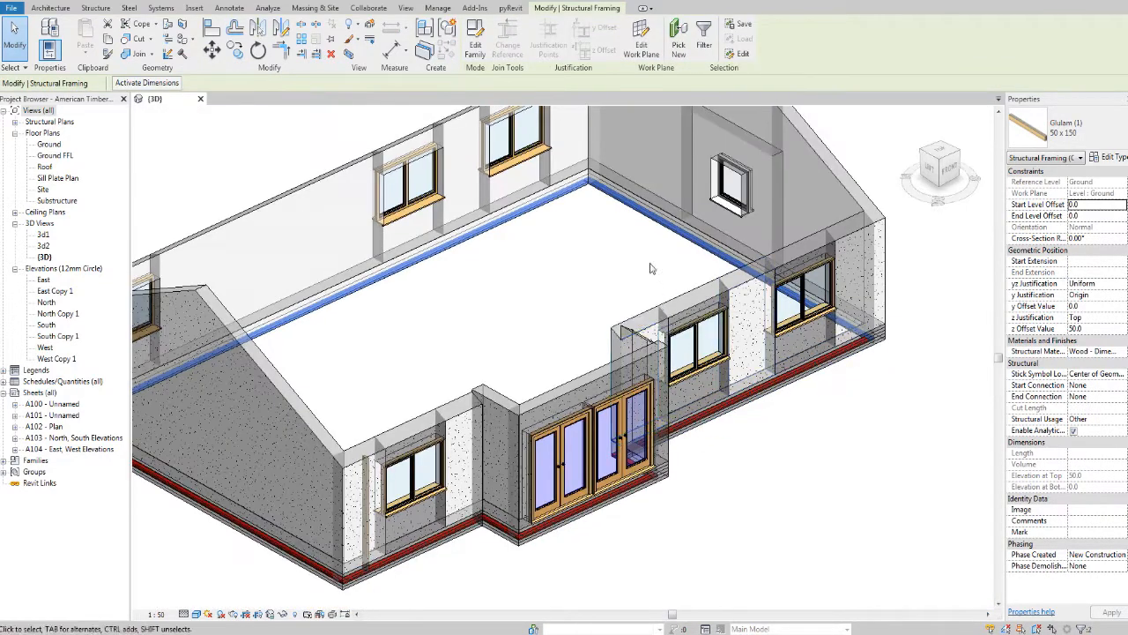
{"action": "scroll", "coordinate": [743, 401], "scroll_direction": "up", "scroll_amount": 5}
{"action": "left_click", "coordinate": [692, 367]}
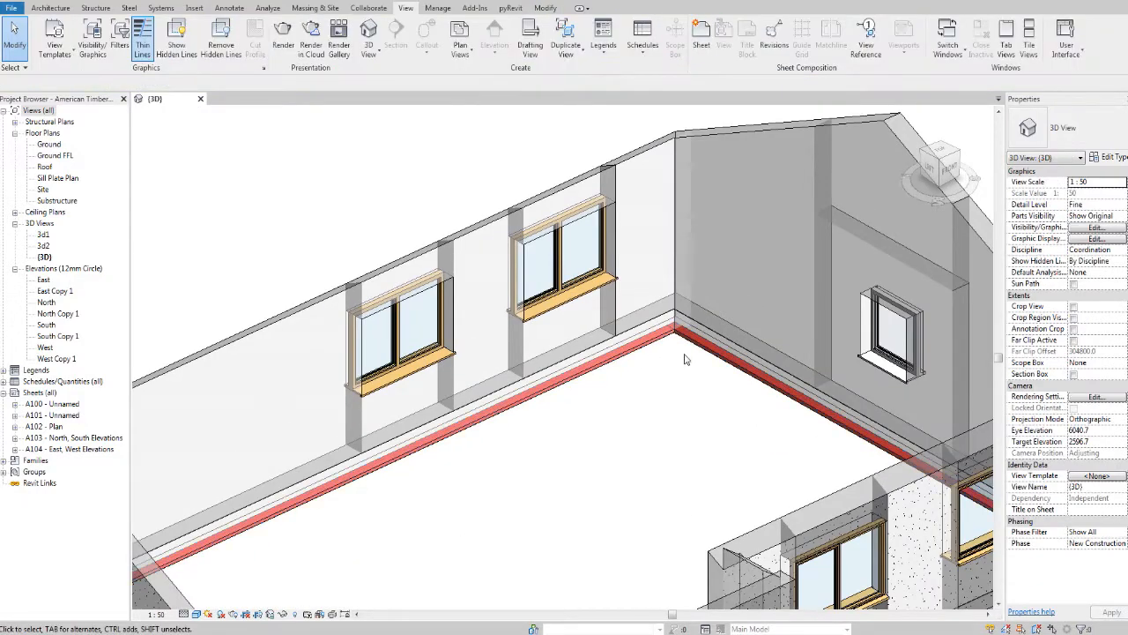
Examine how the 50 x 150 timber column meets the sill plate near the front gable corner.
{"action": "scroll", "coordinate": [686, 363], "scroll_direction": "up", "scroll_amount": 3}
{"action": "scroll", "coordinate": [672, 363], "scroll_direction": "down", "scroll_amount": 6}
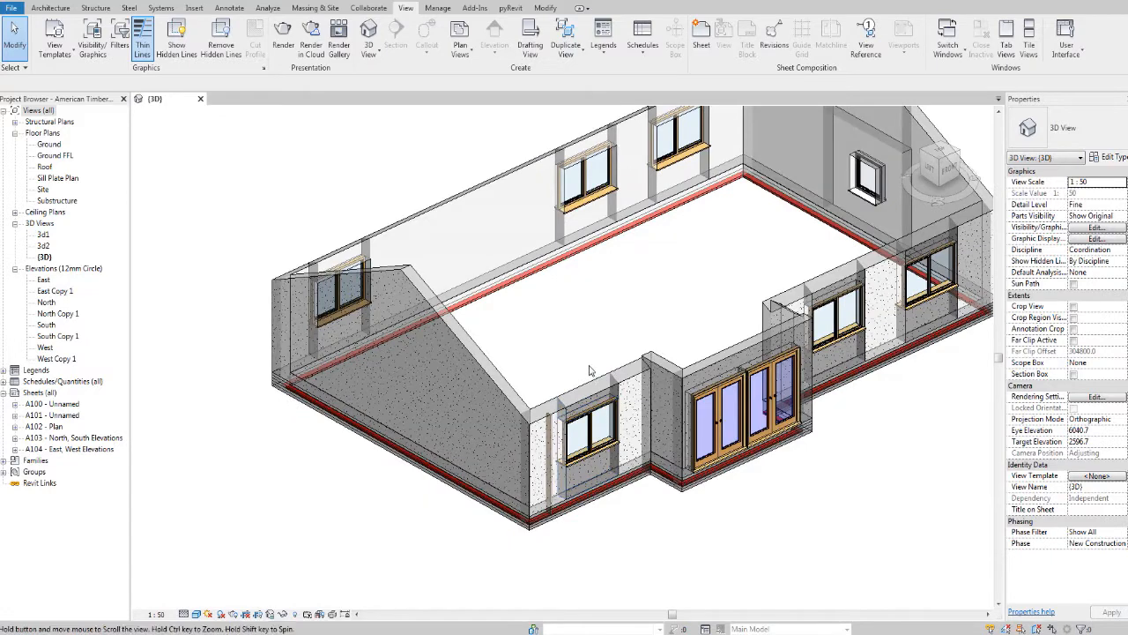
{"action": "middle_click_drag", "start_coordinate": [590, 372], "coordinate": [584, 393]}
{"action": "scroll", "coordinate": [391, 450], "scroll_direction": "up", "scroll_amount": 2}
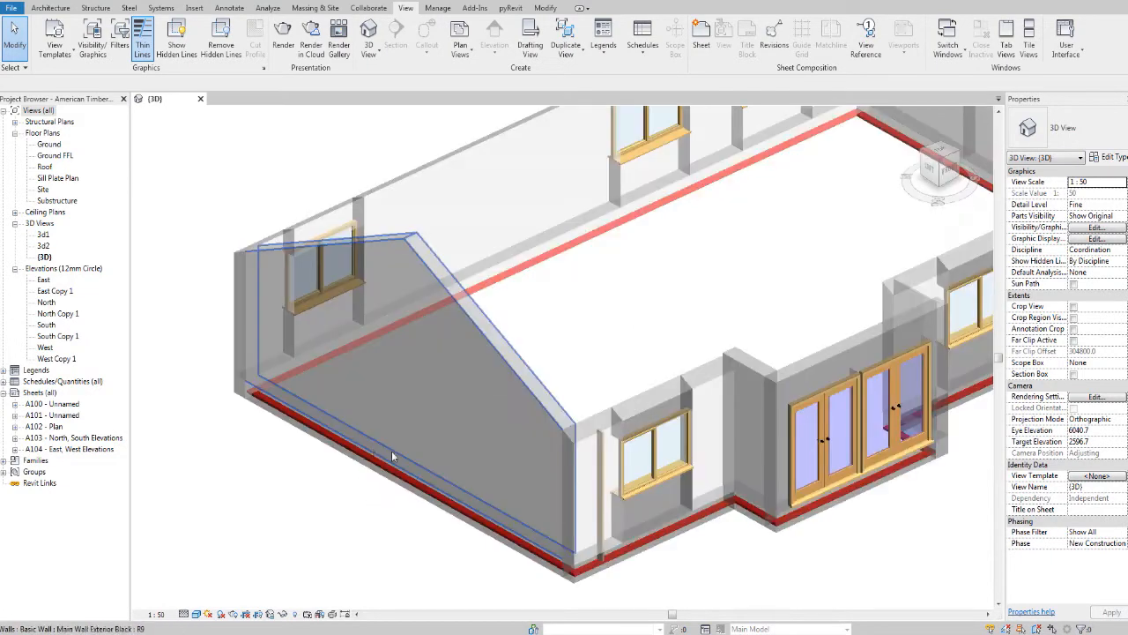
{"action": "scroll", "coordinate": [534, 484], "scroll_direction": "up", "scroll_amount": 5}
{"action": "scroll", "coordinate": [597, 427], "scroll_direction": "up", "scroll_amount": 1}
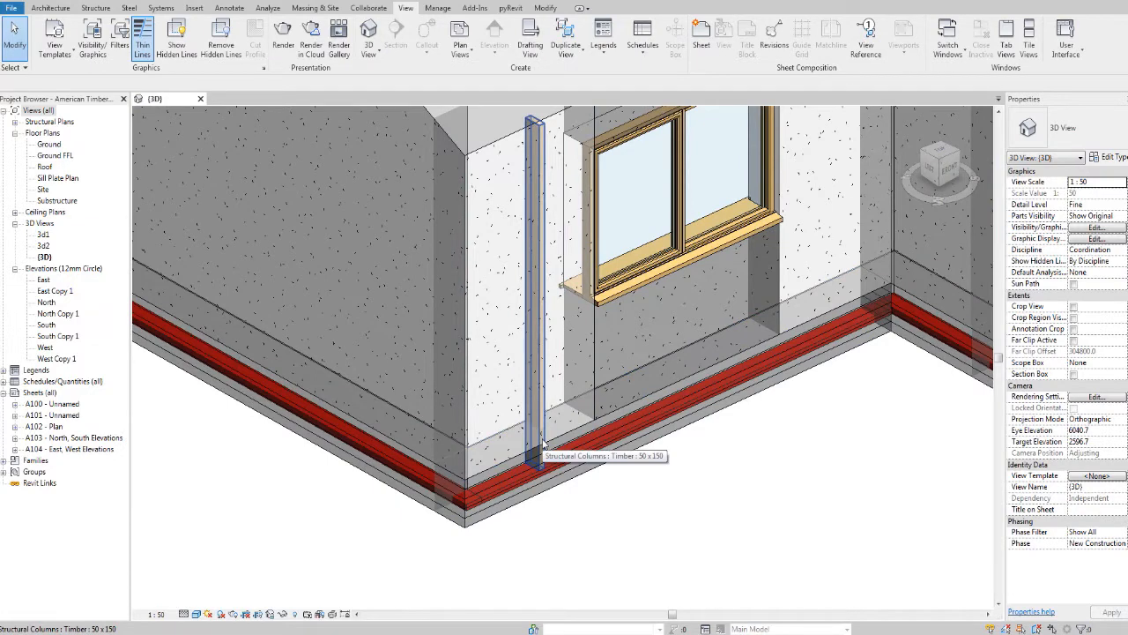
{"action": "scroll", "coordinate": [510, 460], "scroll_direction": "down", "scroll_amount": 3}
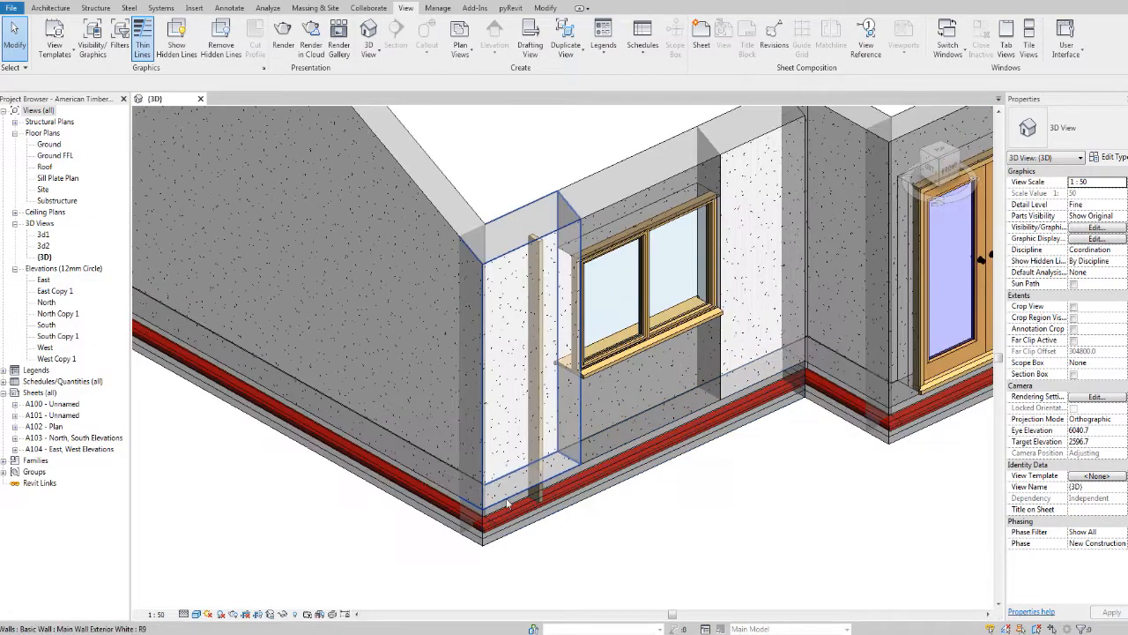
{"action": "middle_click_drag", "start_coordinate": [507, 500], "coordinate": [514, 508]}
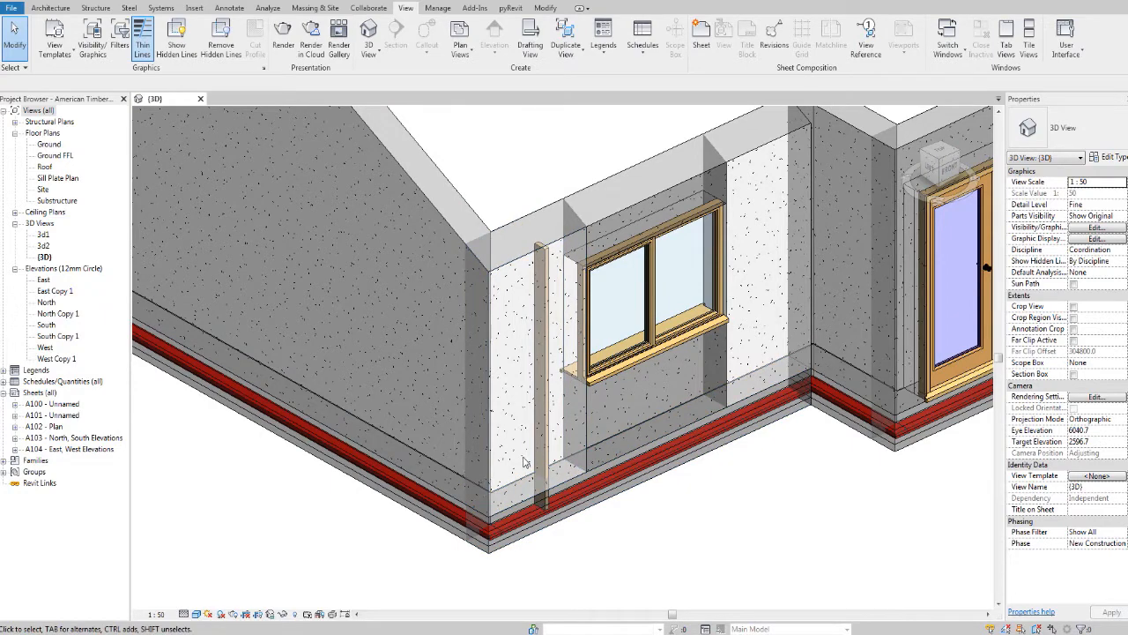
Select all Glulam 50 x 150 sill plates visible in the 3D view, starting from the rear sill plate.
{"action": "middle_click_drag", "start_coordinate": [526, 462], "coordinate": [540, 437], "text": "shift"}
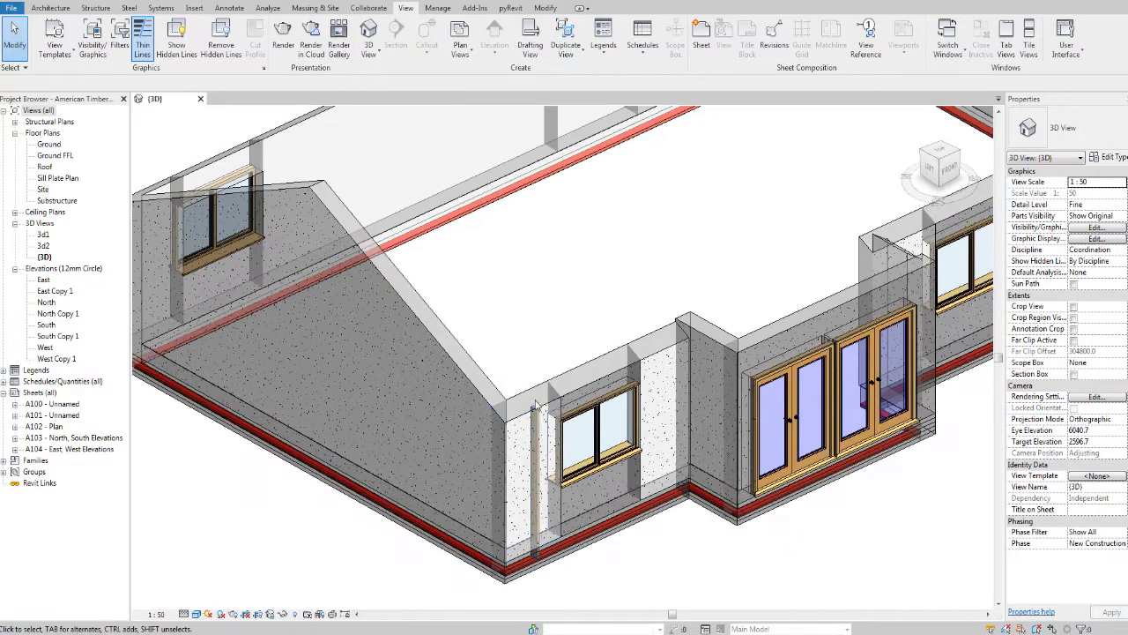
{"action": "scroll", "coordinate": [535, 405], "scroll_direction": "up", "scroll_amount": 5}
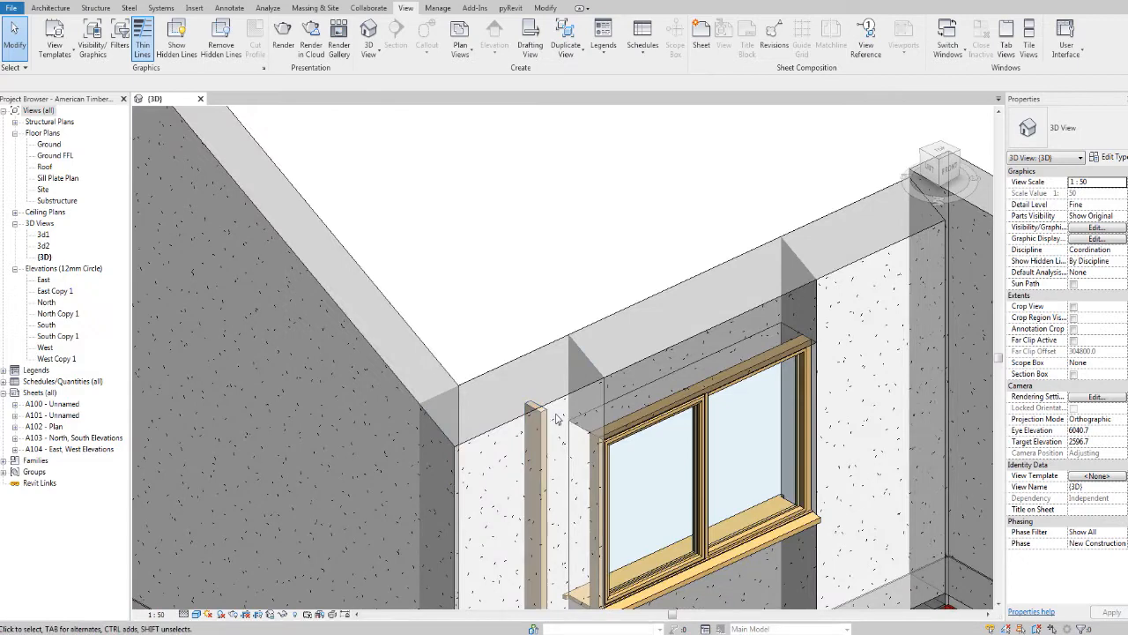
{"action": "scroll", "coordinate": [558, 418], "scroll_direction": "down", "scroll_amount": 5}
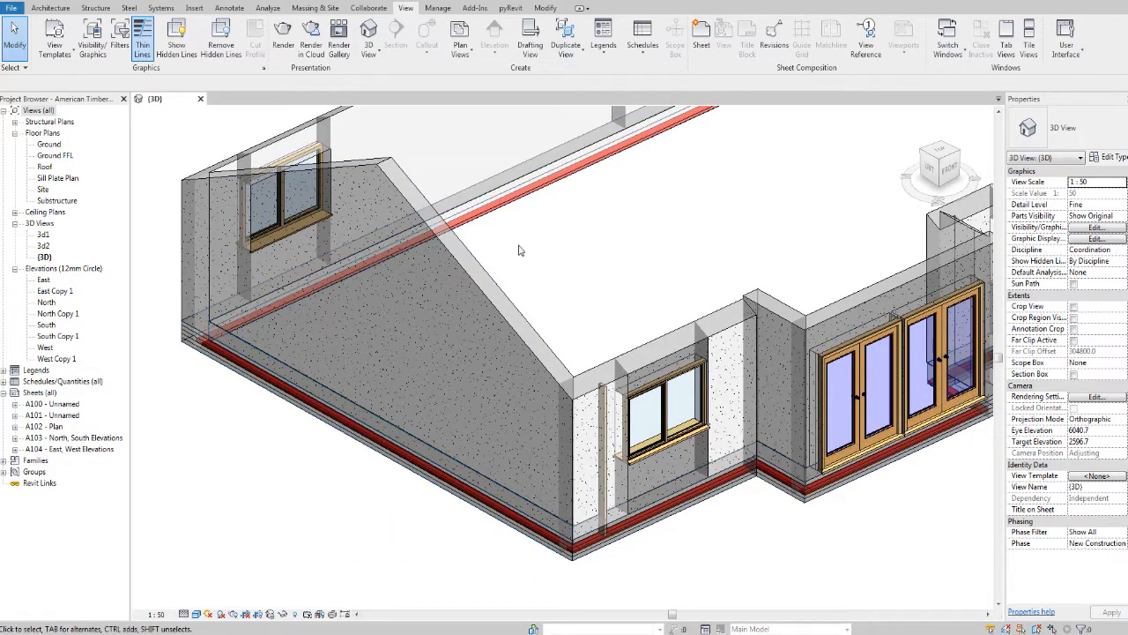
{"action": "left_click", "coordinate": [533, 192]}
{"action": "right_click", "coordinate": [532, 190]}
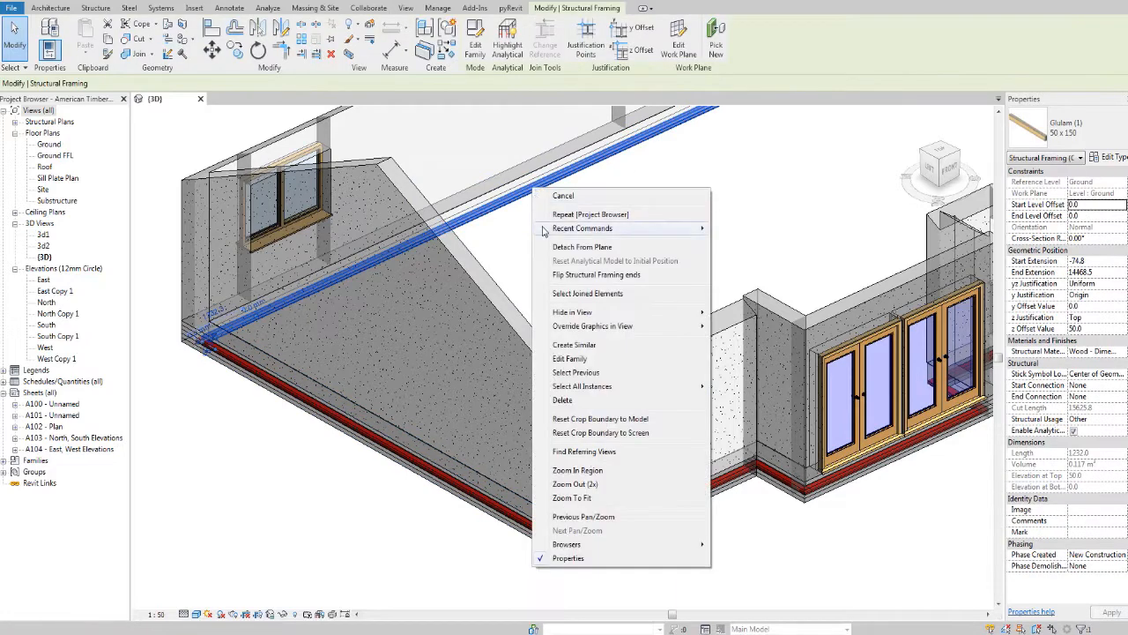
{"action": "mouse_move", "coordinate": [638, 390]}
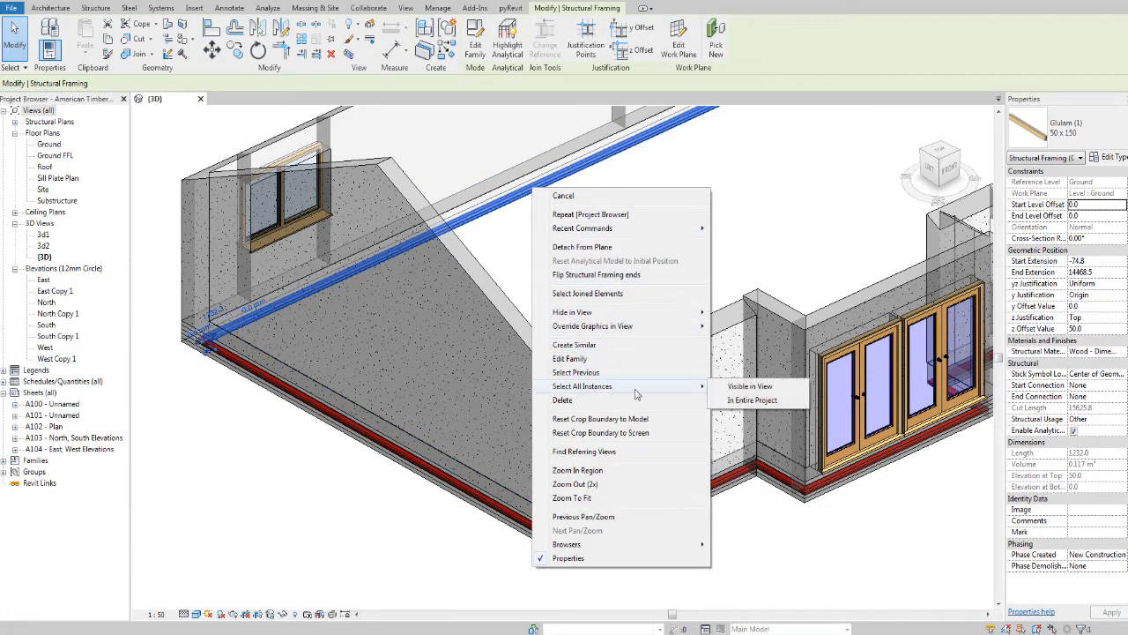
{"action": "left_click", "coordinate": [798, 387]}
Copy the selected sill plates to the clipboard and paste them aligned to the Ground FFL level.
{"action": "scroll", "coordinate": [793, 368], "scroll_direction": "down", "scroll_amount": 3}
{"action": "middle_click_drag", "start_coordinate": [793, 368], "coordinate": [652, 433]}
{"action": "scroll", "coordinate": [765, 462], "scroll_direction": "up", "scroll_amount": 1}
{"action": "middle_click_drag", "start_coordinate": [765, 462], "coordinate": [776, 439], "text": "shift"}
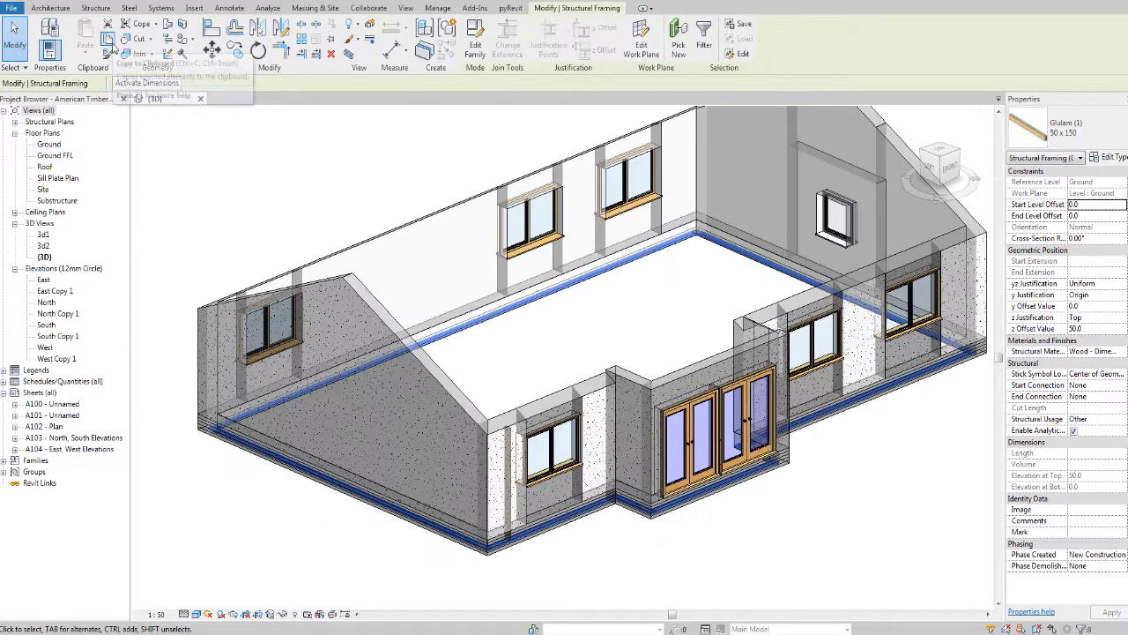
{"action": "left_click", "coordinate": [108, 39]}
{"action": "left_click", "coordinate": [85, 58]}
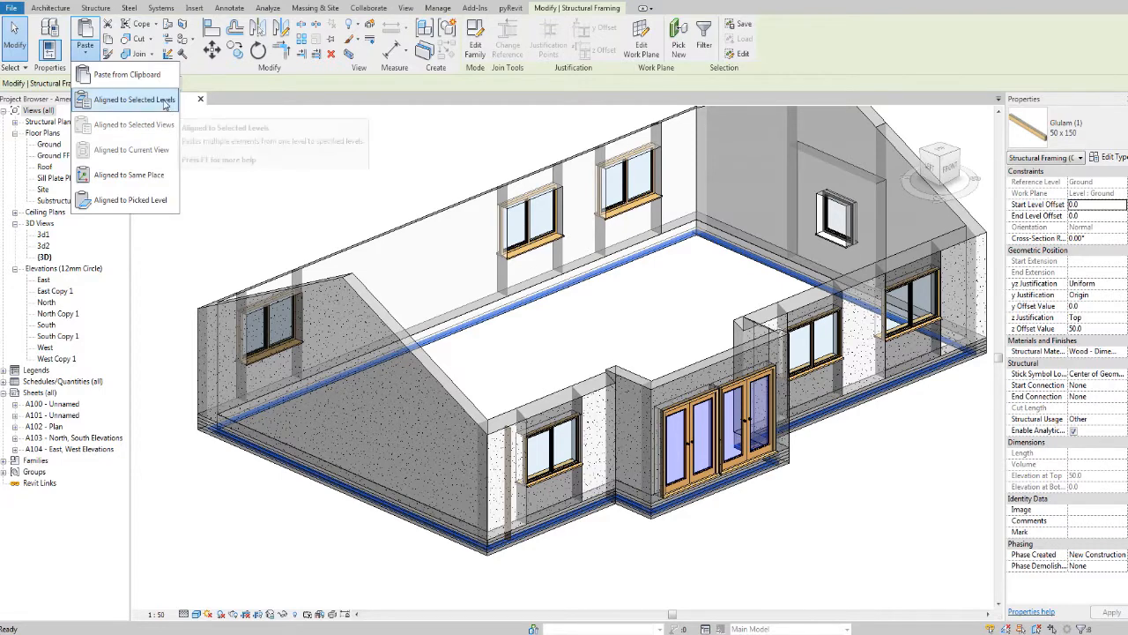
{"action": "left_click", "coordinate": [133, 100]}
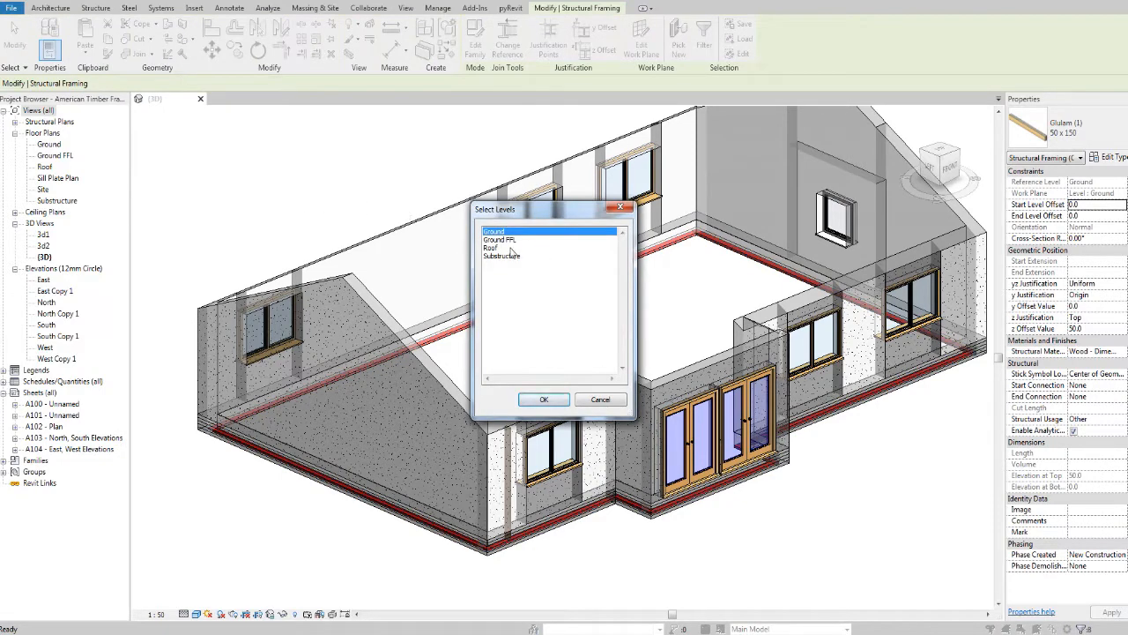
{"action": "left_click", "coordinate": [511, 240]}
{"action": "left_click", "coordinate": [544, 401]}
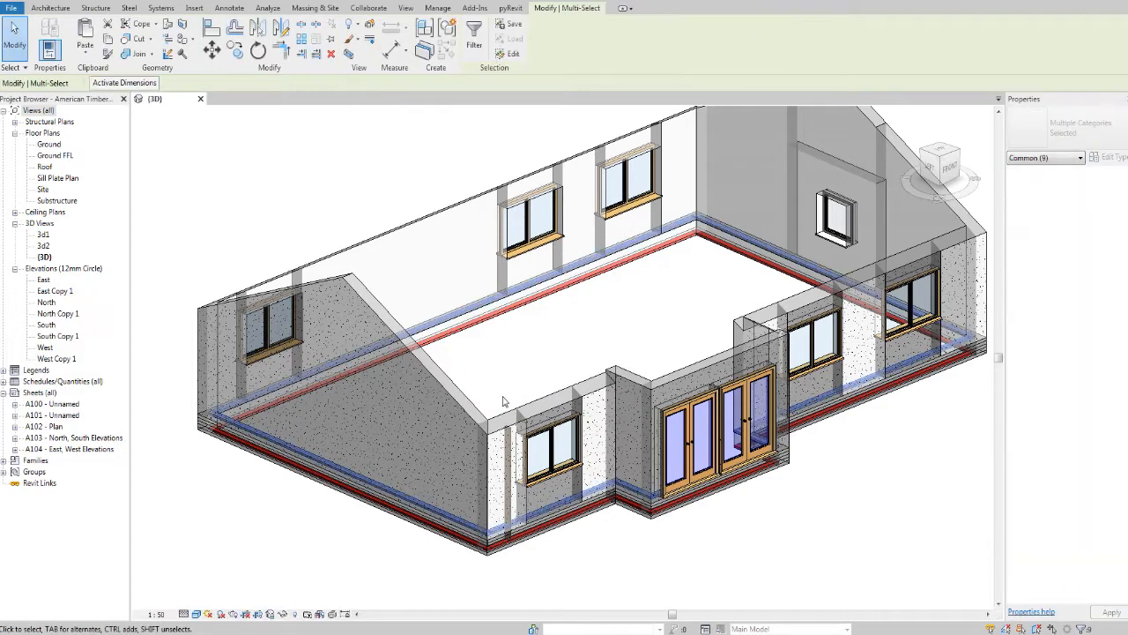
Temporarily hide the near gable's main exterior wall and the base wall beneath it to expose both rings of sill plates.
{"action": "middle_click_drag", "start_coordinate": [505, 401], "coordinate": [582, 429], "text": "shift"}
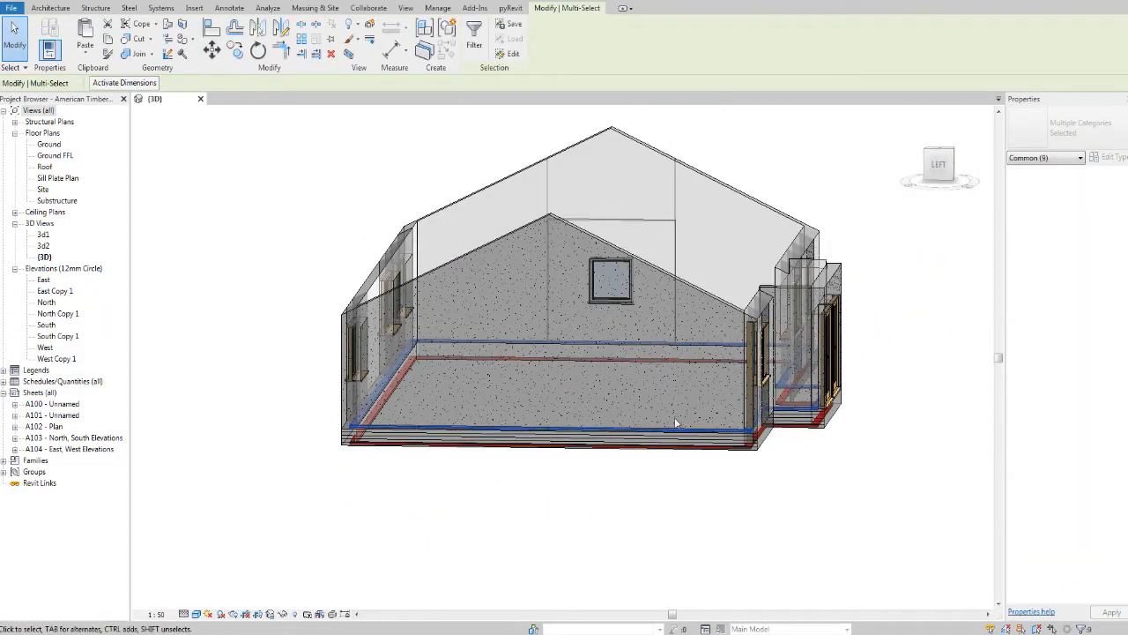
{"action": "scroll", "coordinate": [677, 424], "scroll_direction": "up", "scroll_amount": 1}
{"action": "middle_click_drag", "start_coordinate": [677, 423], "coordinate": [648, 420], "text": "shift"}
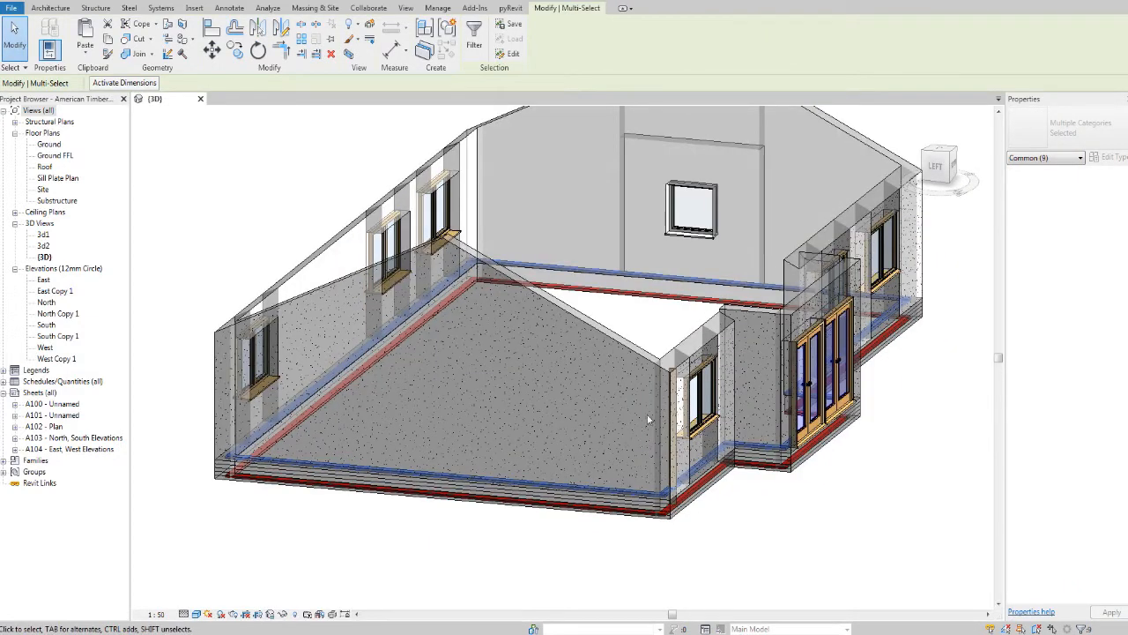
{"action": "left_click", "coordinate": [629, 350]}
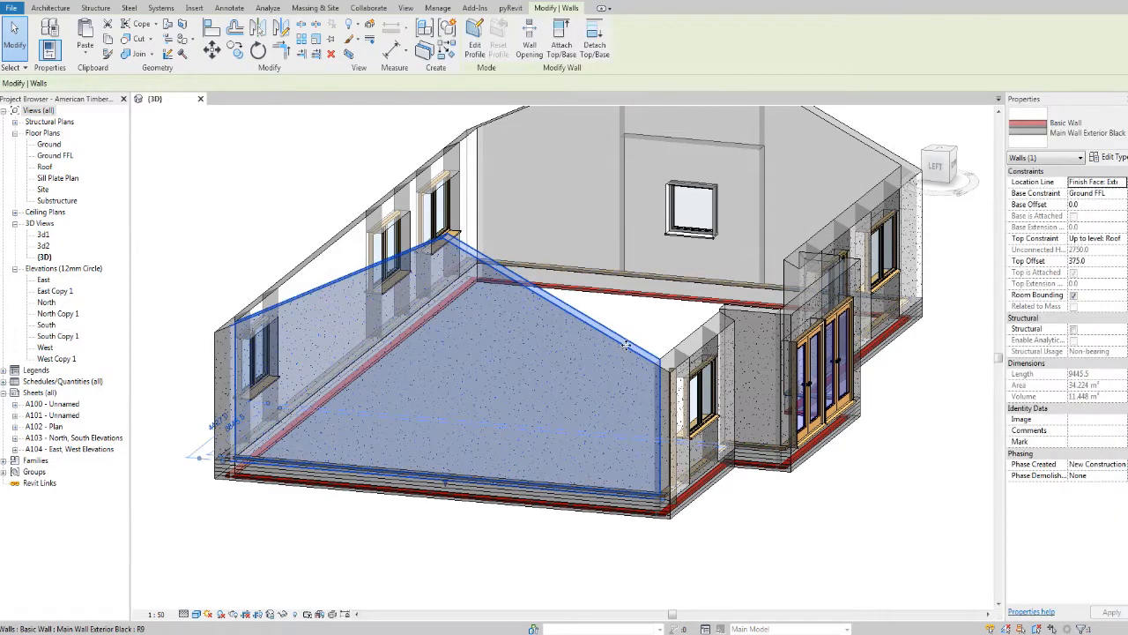
{"action": "scroll", "coordinate": [612, 509], "scroll_direction": "up", "scroll_amount": 3}
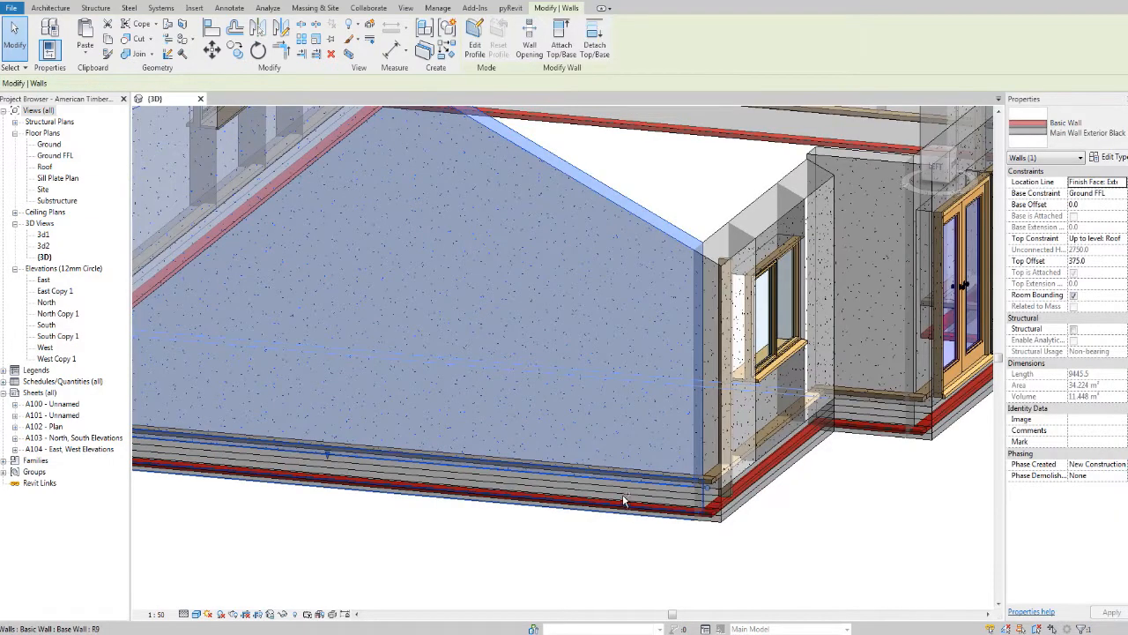
{"action": "left_click", "coordinate": [625, 499], "text": "ctrl"}
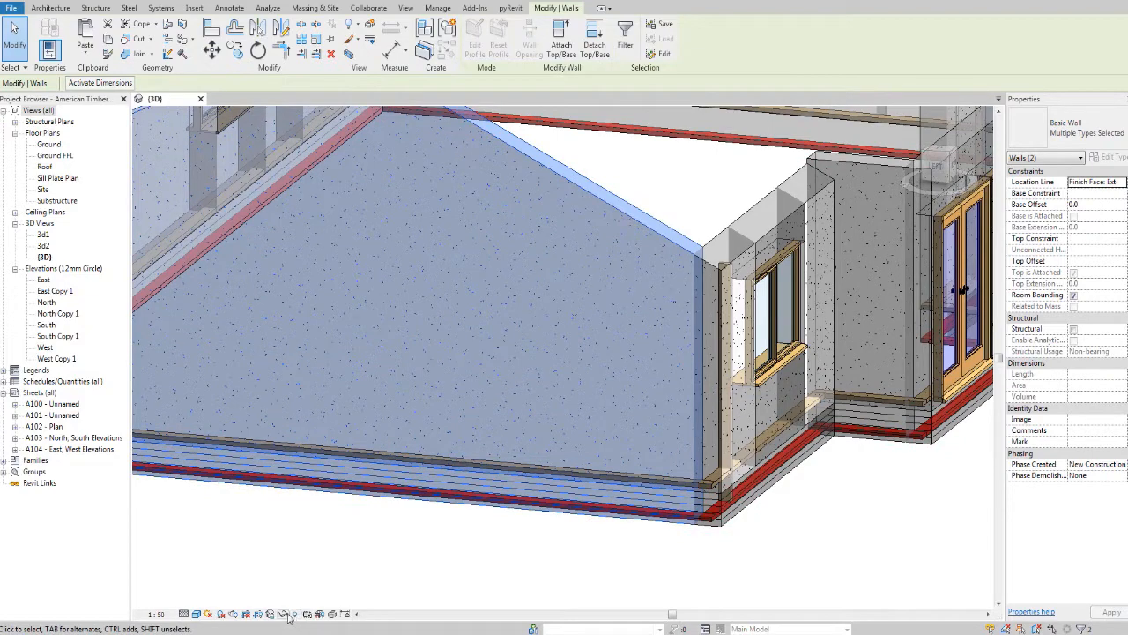
{"action": "left_click", "coordinate": [294, 614]}
{"action": "left_click", "coordinate": [322, 580]}
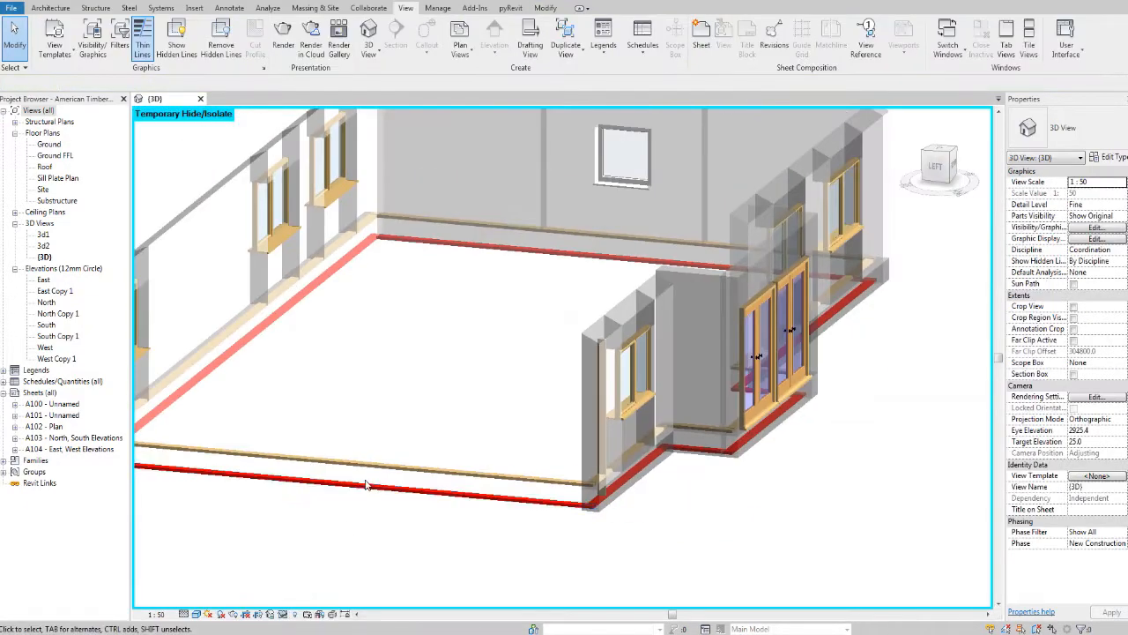
{"action": "middle_click_drag", "start_coordinate": [367, 485], "coordinate": [534, 470], "text": "shift"}
In the Sill Plate Plan, cut a vertical section through the whole building beside the rear and front windows near the gable, and open it.
{"action": "double_click", "coordinate": [57, 177]}
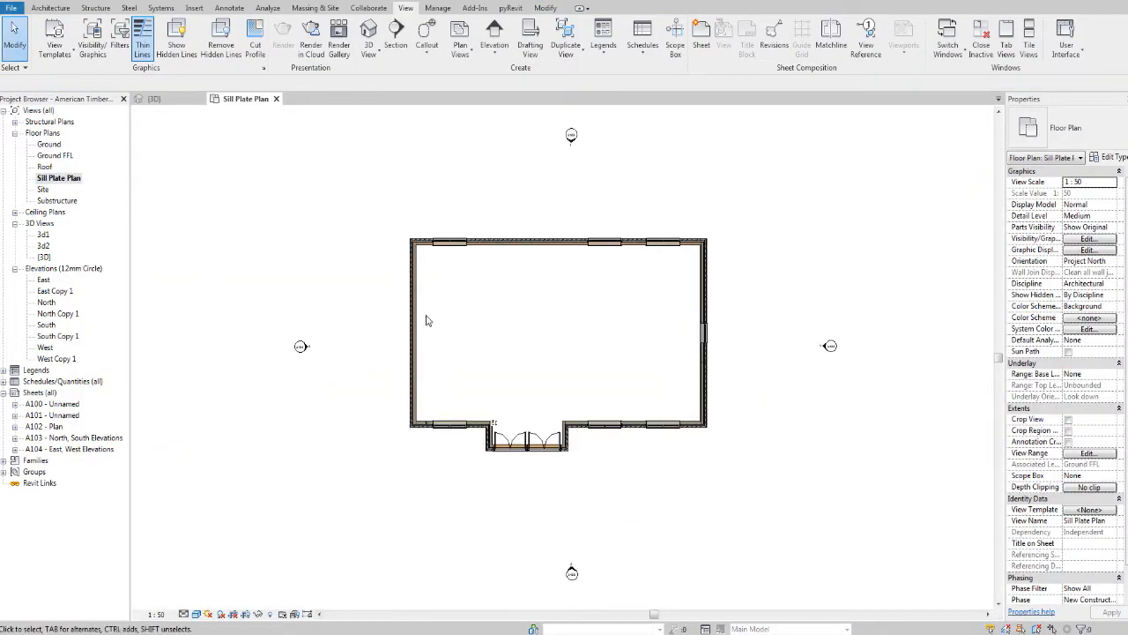
{"action": "scroll", "coordinate": [426, 320], "scroll_direction": "up", "scroll_amount": 3}
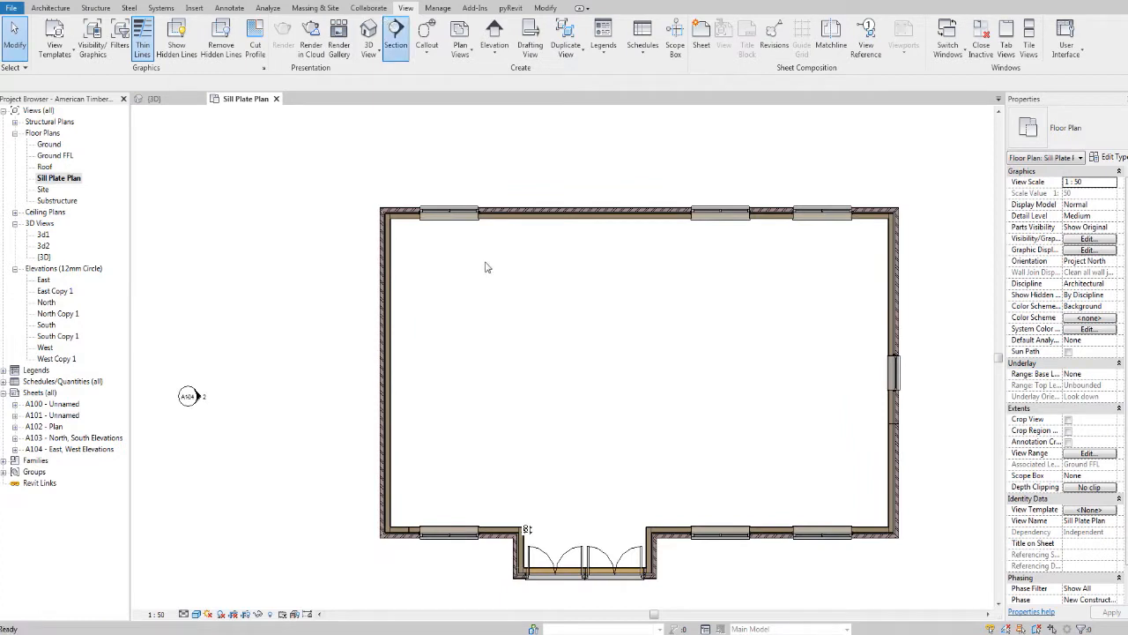
{"action": "left_click", "coordinate": [488, 173]}
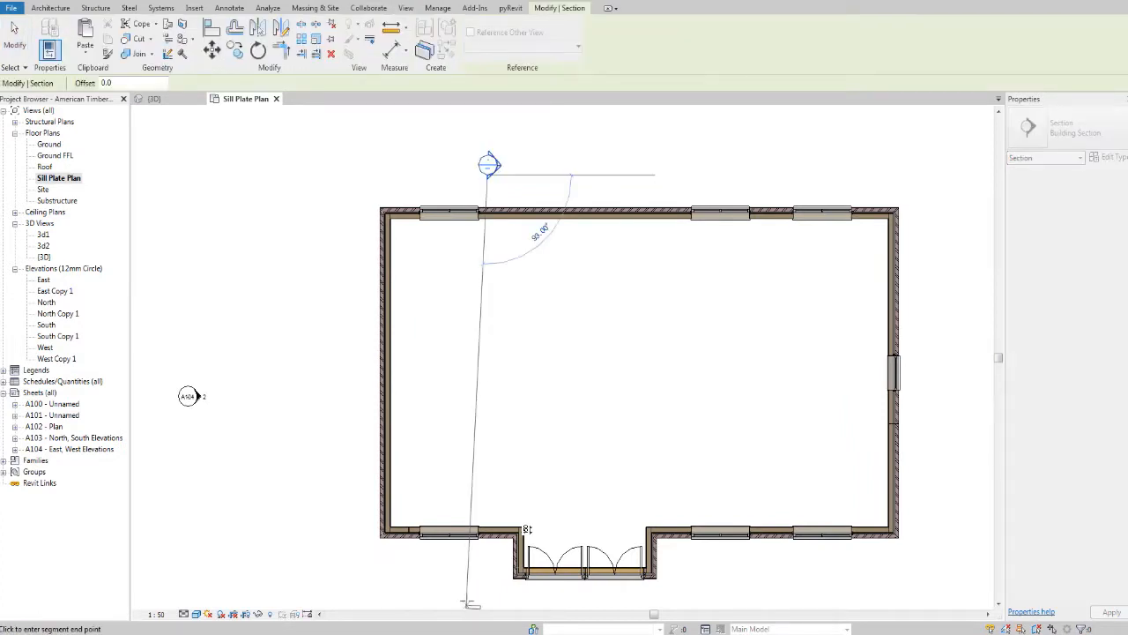
{"action": "left_click", "coordinate": [487, 573]}
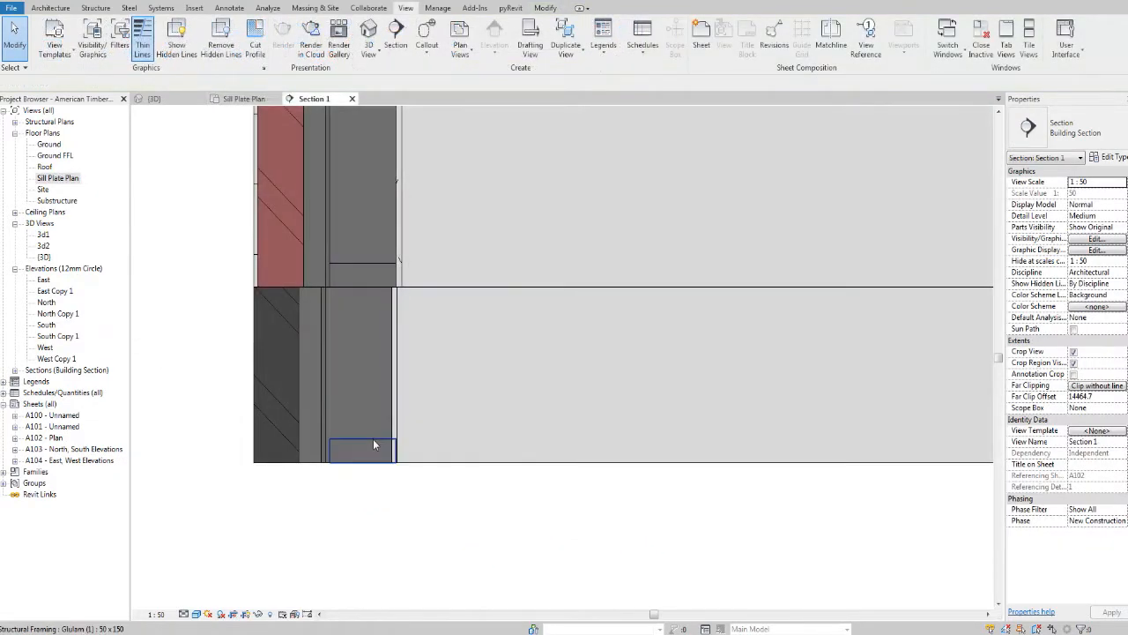
Check both sill plates in the section and dimension the vertical gap from the upper plate's underside to the lower plate's top.
{"action": "left_click", "coordinate": [373, 439]}
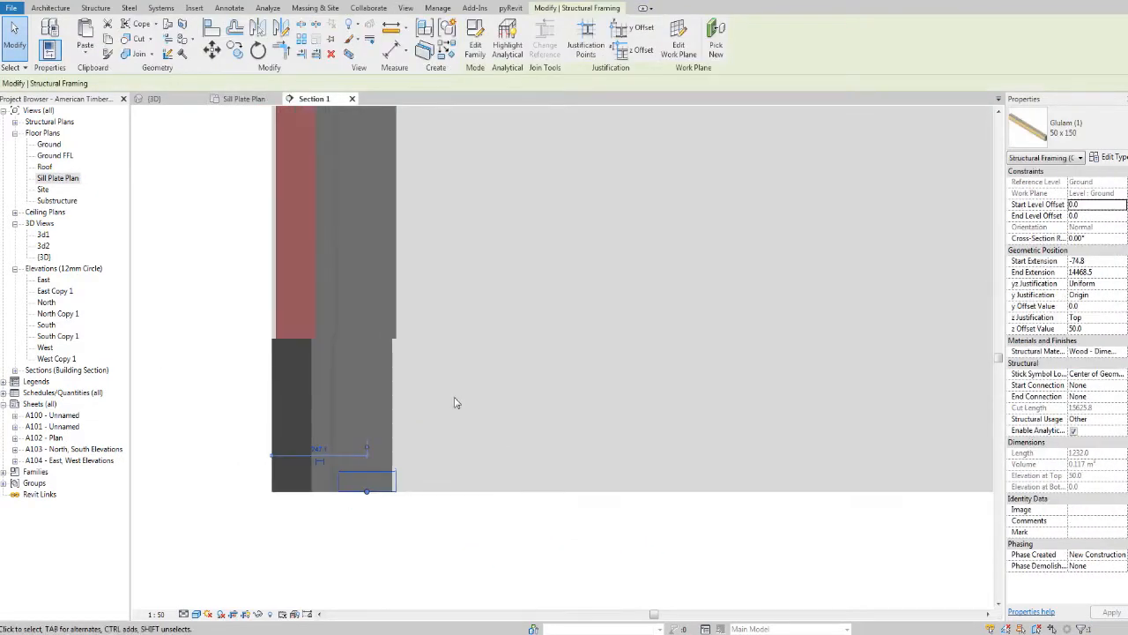
{"action": "scroll", "coordinate": [387, 278], "scroll_direction": "up", "scroll_amount": 2}
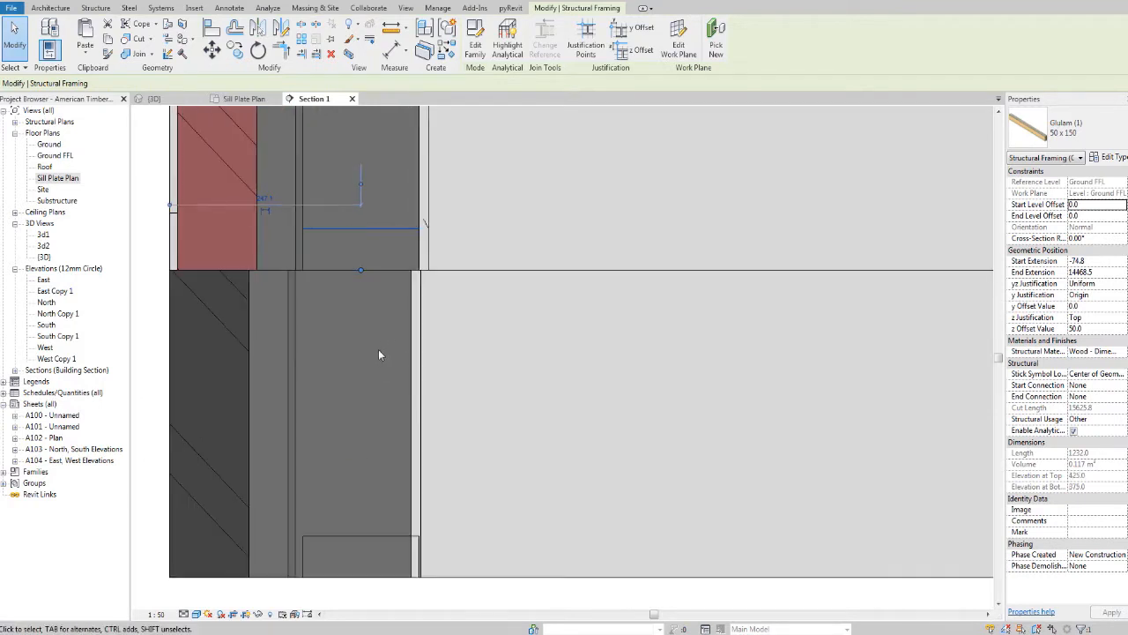
{"action": "middle_click_drag", "start_coordinate": [378, 350], "coordinate": [379, 308]}
{"action": "key", "text": "d"}
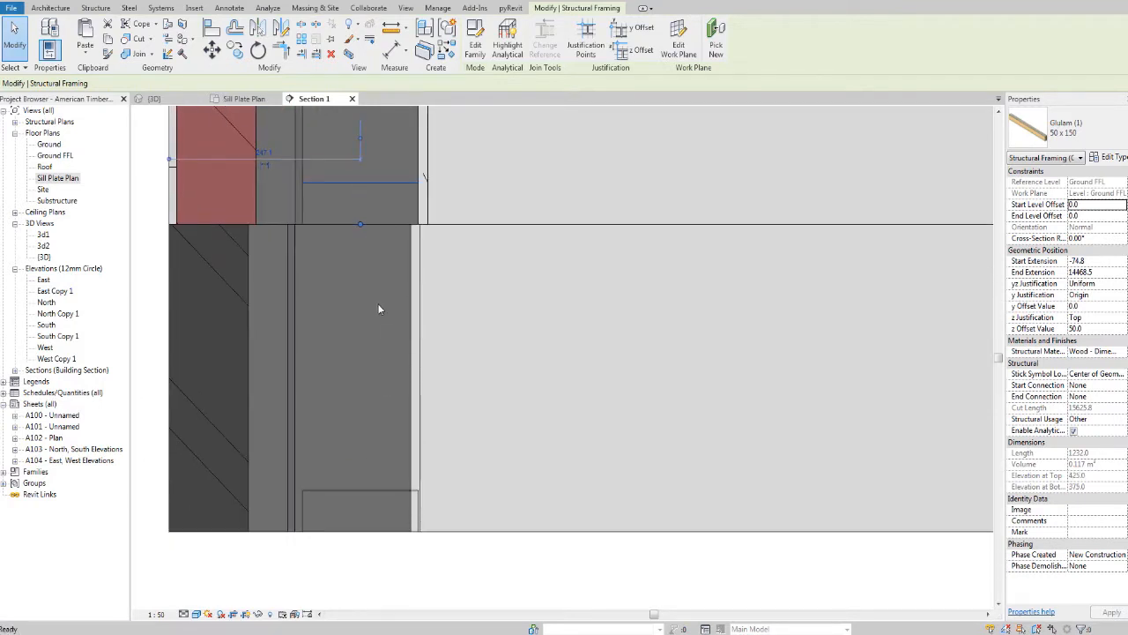
{"action": "key", "text": "i"}
{"action": "scroll", "coordinate": [379, 309], "scroll_direction": "up", "scroll_amount": 1}
{"action": "left_click", "coordinate": [343, 222]}
{"action": "scroll", "coordinate": [343, 222], "scroll_direction": "down", "scroll_amount": 1}
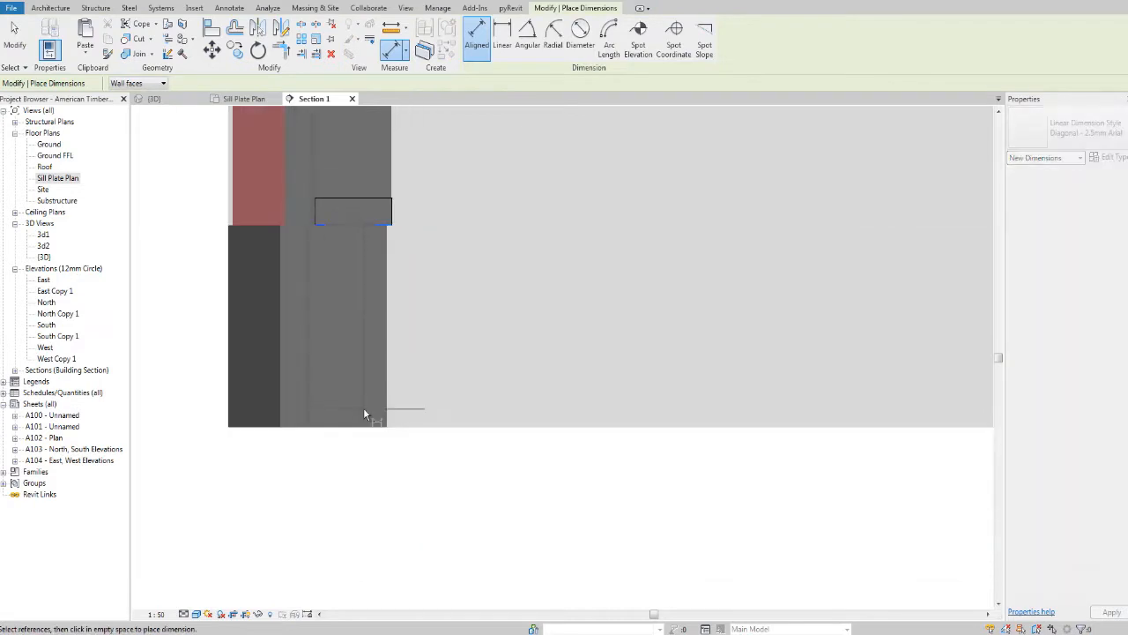
{"action": "left_click", "coordinate": [365, 397]}
{"action": "scroll", "coordinate": [394, 470], "scroll_direction": "down", "scroll_amount": 1}
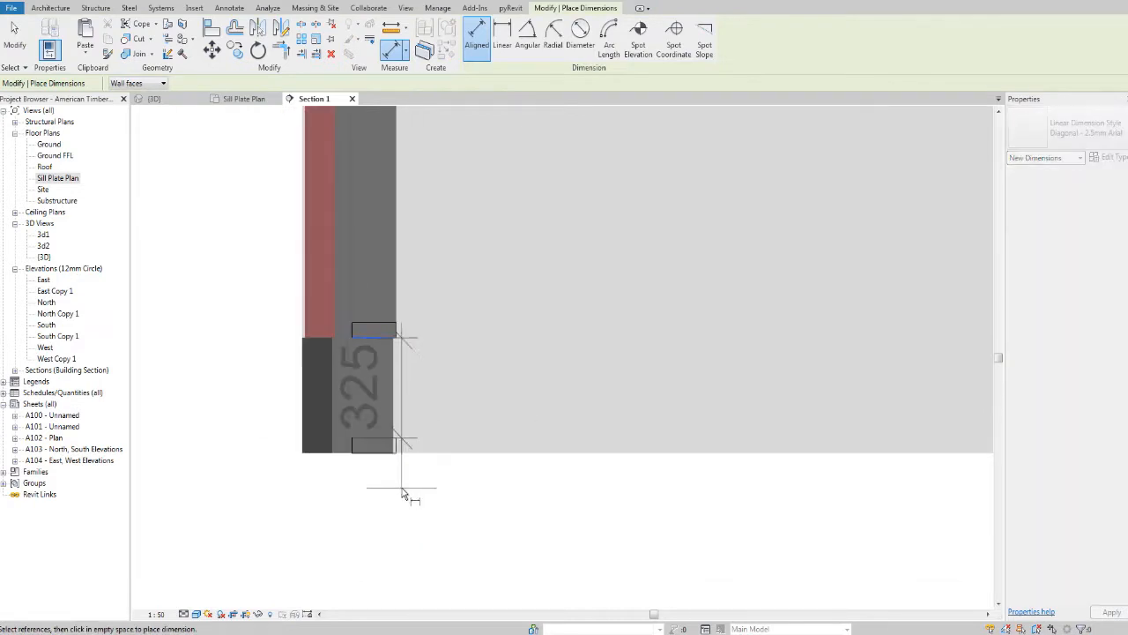
{"action": "left_click", "coordinate": [239, 463]}
{"action": "key", "text": "Escape"}
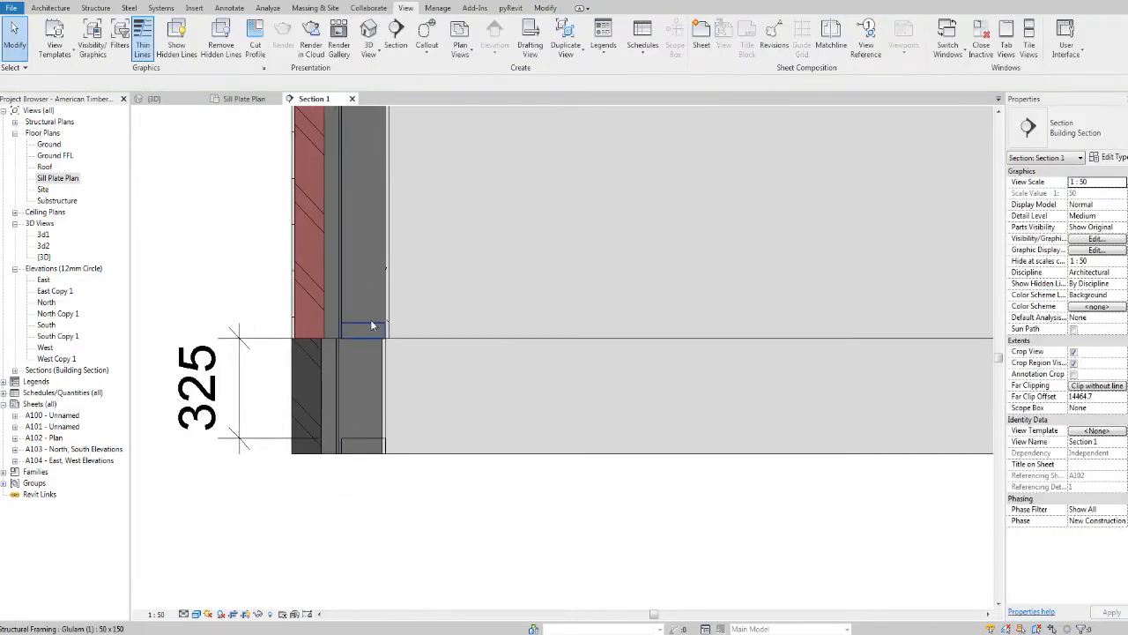
Select the upper sill plate in the section, check its position against the base and main walls, and return to the 3D view.
{"action": "left_click", "coordinate": [371, 321]}
{"action": "scroll", "coordinate": [371, 321], "scroll_direction": "down", "scroll_amount": 1}
{"action": "middle_click_drag", "start_coordinate": [424, 213], "coordinate": [421, 226]}
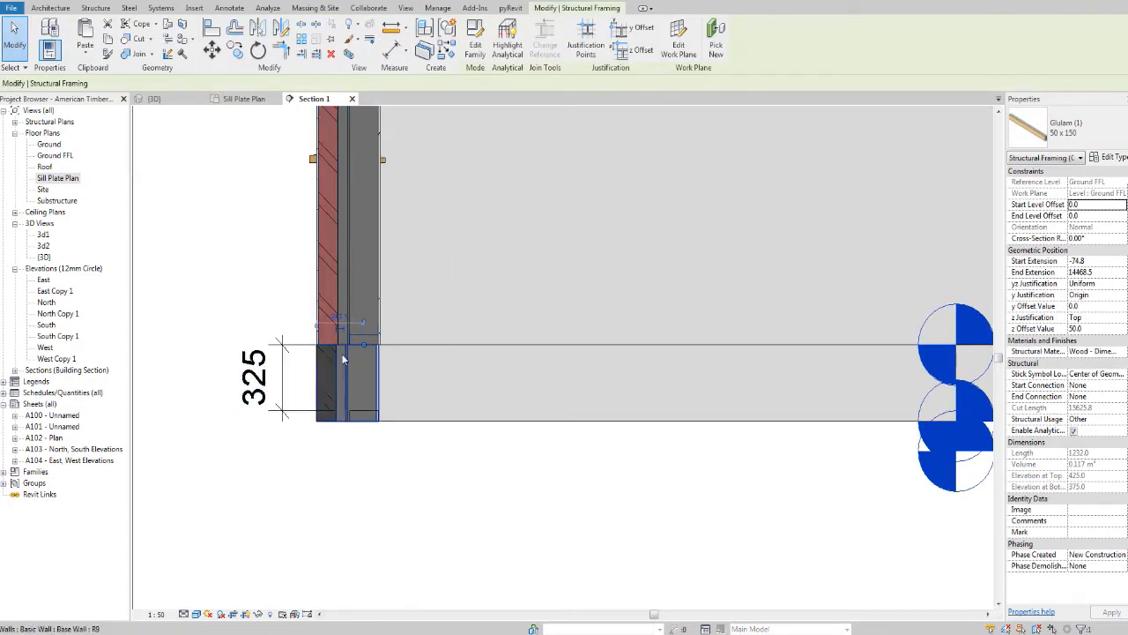
{"action": "middle_click_drag", "start_coordinate": [367, 149], "coordinate": [365, 165]}
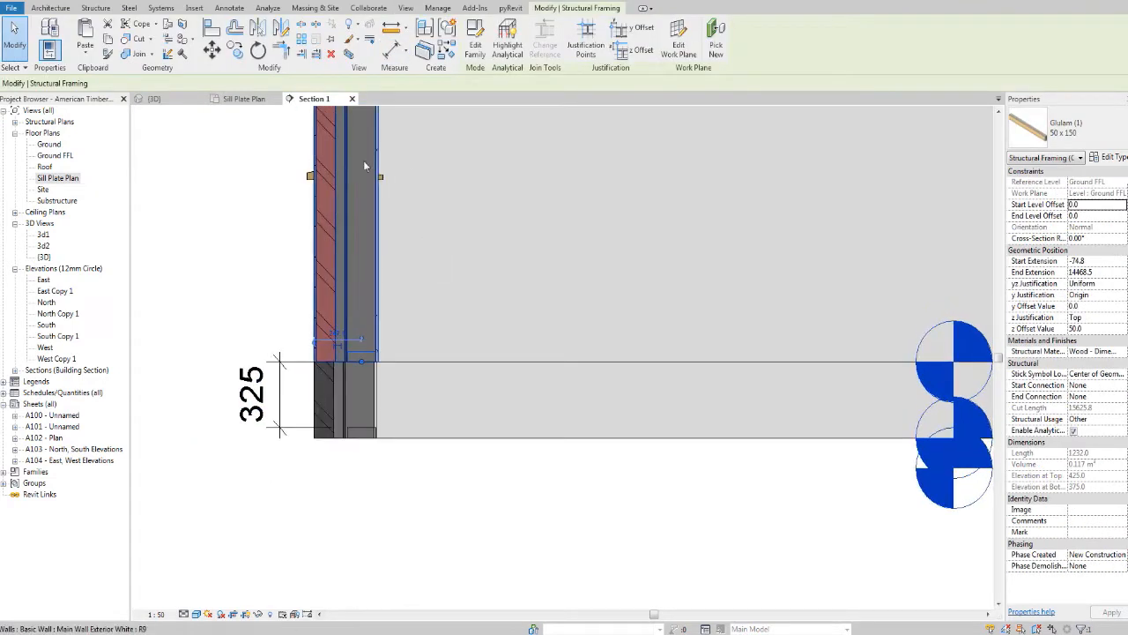
{"action": "left_click", "coordinate": [247, 100]}
{"action": "left_click", "coordinate": [176, 101]}
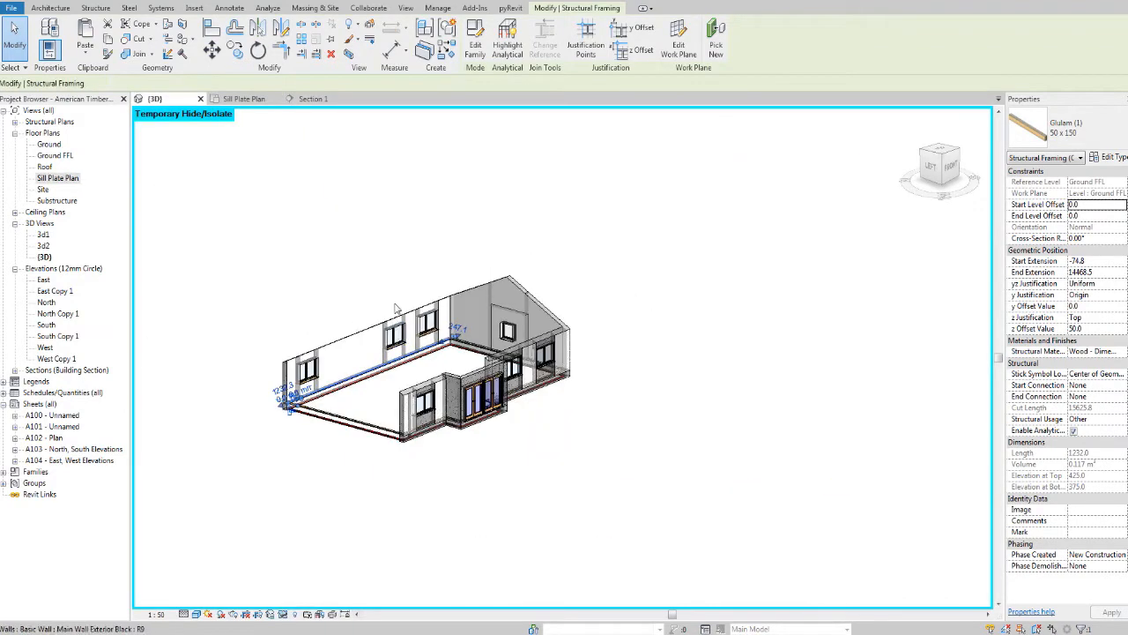
Select the upper glulam sill plates along the open gable end, the rear wall and the far gable wall.
{"action": "scroll", "coordinate": [397, 344], "scroll_direction": "up", "scroll_amount": 8}
{"action": "scroll", "coordinate": [427, 450], "scroll_direction": "down", "scroll_amount": 5}
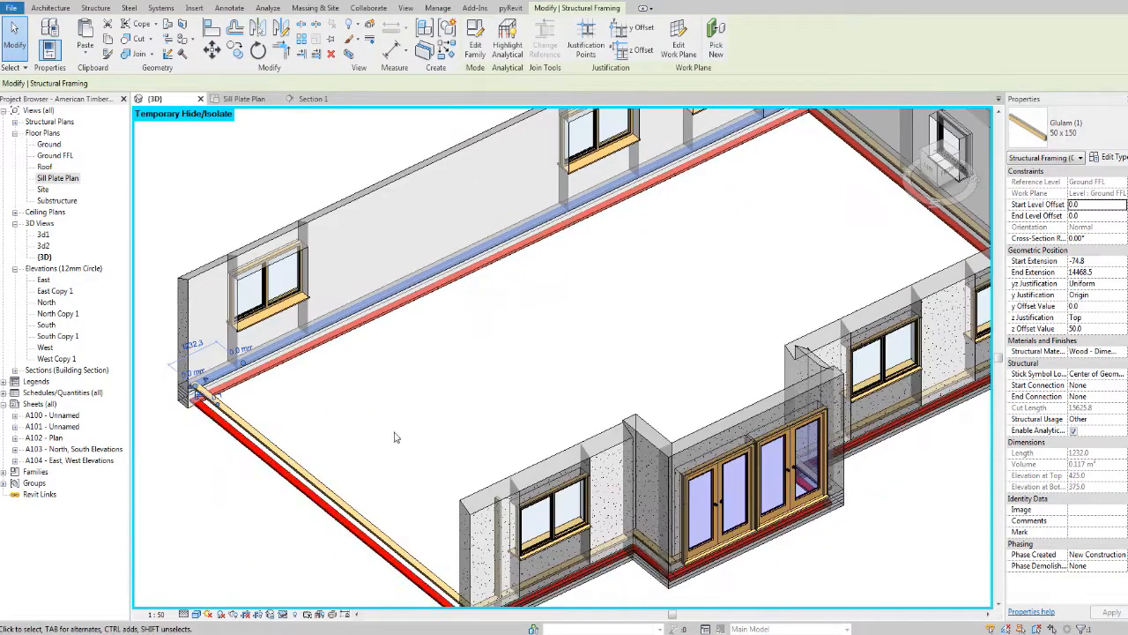
{"action": "scroll", "coordinate": [300, 467], "scroll_direction": "up", "scroll_amount": 5}
{"action": "left_click", "coordinate": [300, 462], "text": "ctrl"}
{"action": "left_click", "coordinate": [403, 406]}
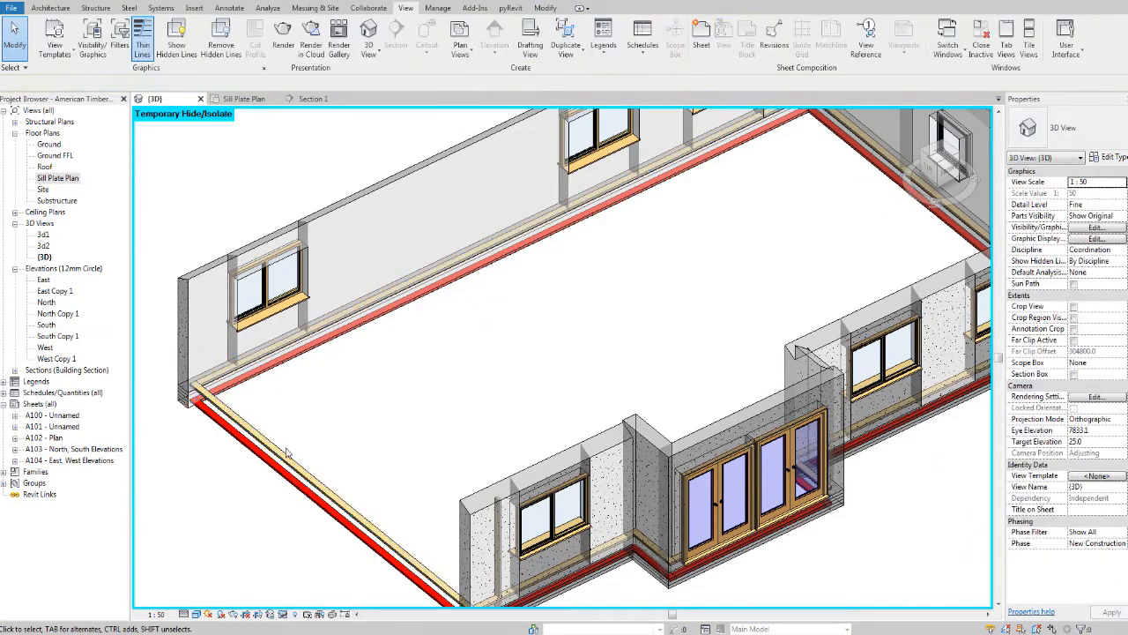
{"action": "left_click", "coordinate": [285, 453]}
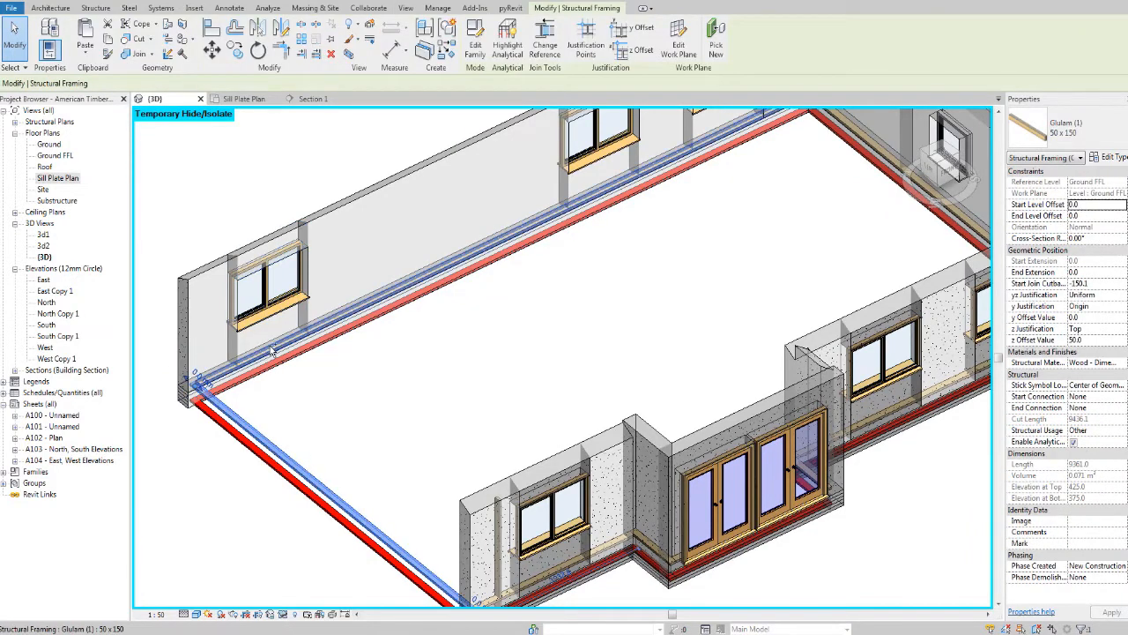
{"action": "middle_click_drag", "start_coordinate": [617, 300], "coordinate": [669, 246], "text": "shift"}
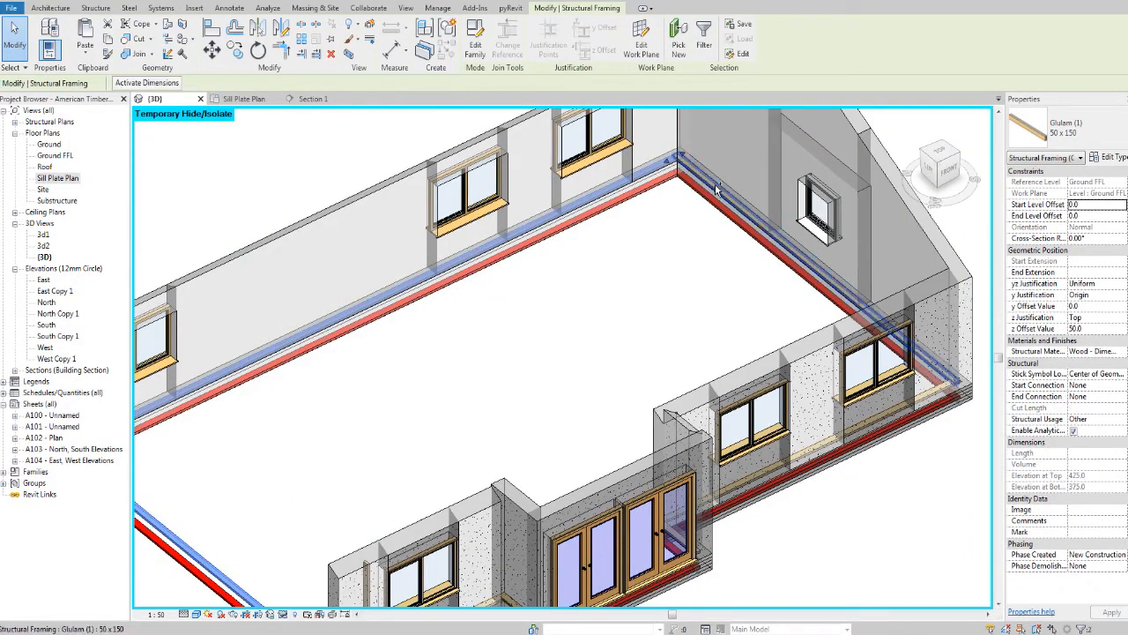
{"action": "scroll", "coordinate": [678, 236], "scroll_direction": "down", "scroll_amount": 3}
{"action": "middle_click_drag", "start_coordinate": [474, 308], "coordinate": [695, 279], "text": "shift"}
{"action": "scroll", "coordinate": [491, 280], "scroll_direction": "up", "scroll_amount": 5}
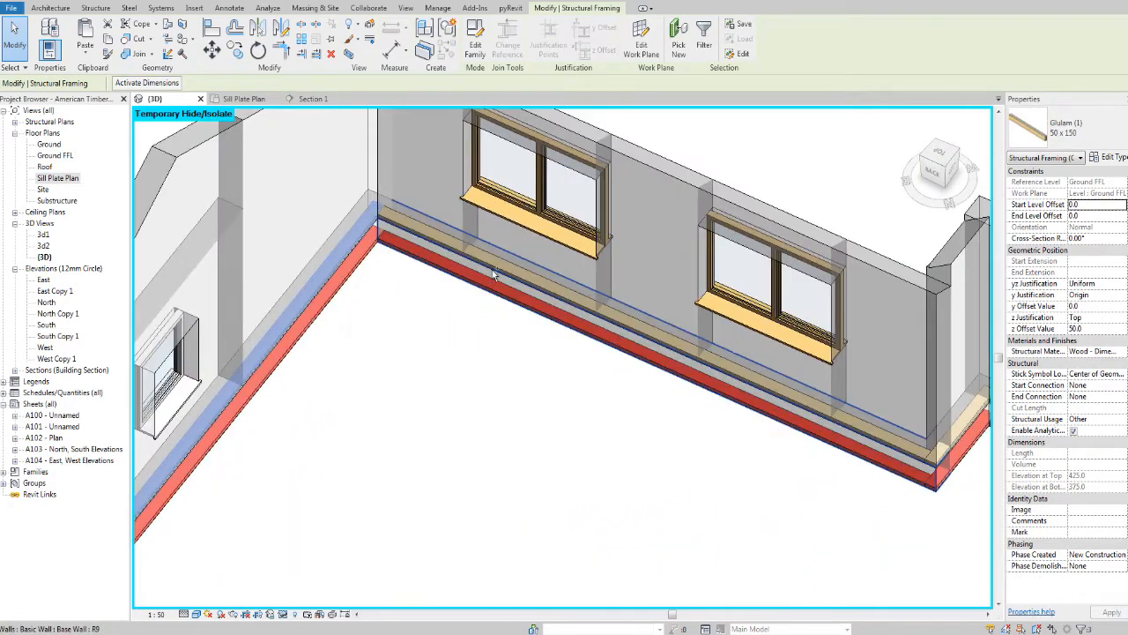
Add the front wall's upper sill plates to the selection, including those below the glazed doors and at the wall returns.
{"action": "scroll", "coordinate": [497, 271], "scroll_direction": "down", "scroll_amount": 4}
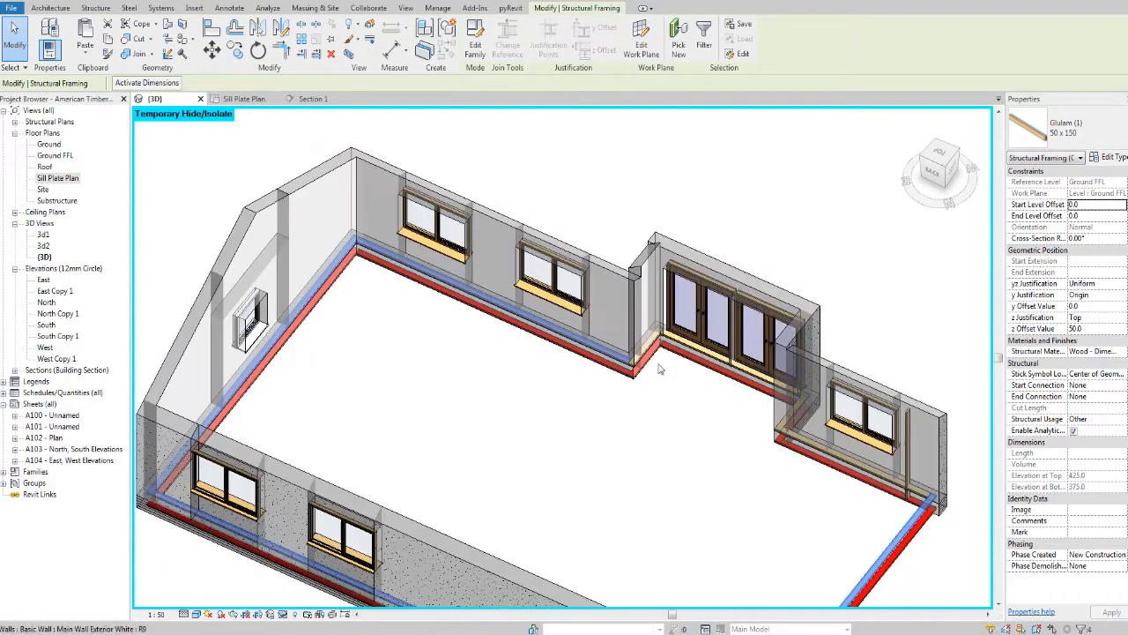
{"action": "scroll", "coordinate": [525, 346], "scroll_direction": "up", "scroll_amount": 5}
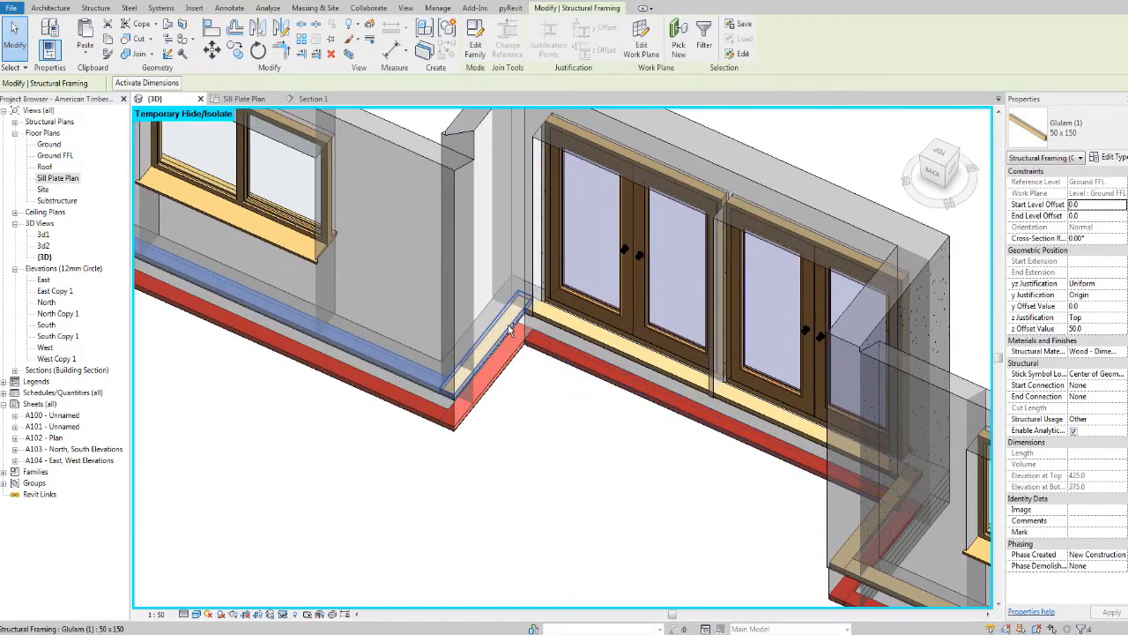
{"action": "left_click", "coordinate": [567, 328], "text": "ctrl"}
{"action": "scroll", "coordinate": [565, 329], "scroll_direction": "down", "scroll_amount": 3}
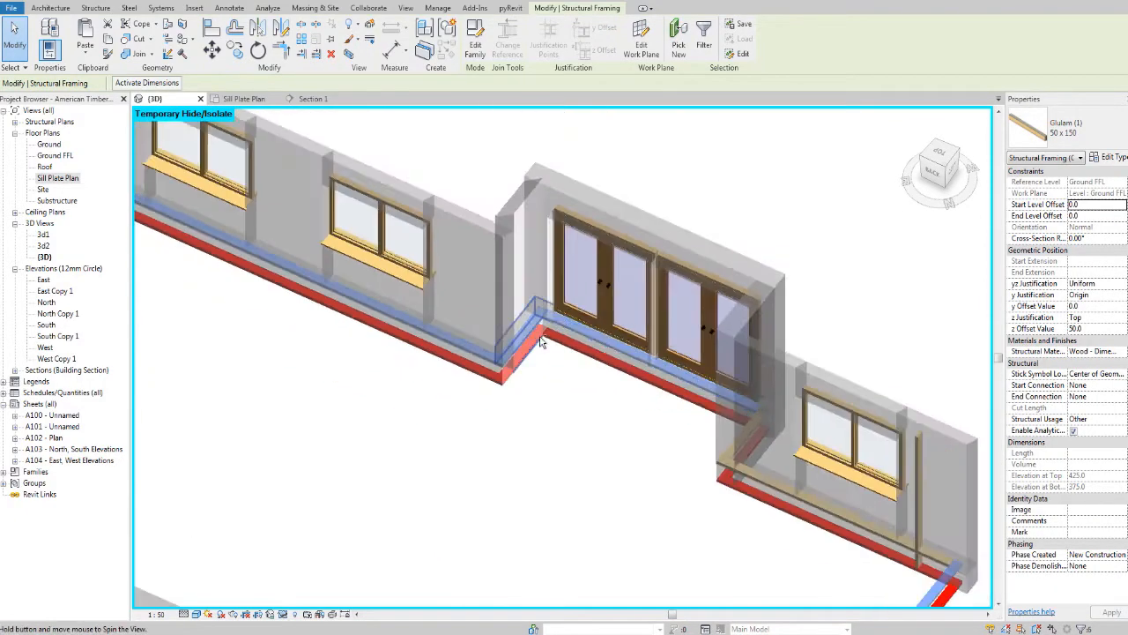
{"action": "middle_click_drag", "start_coordinate": [538, 343], "coordinate": [760, 426], "text": "shift"}
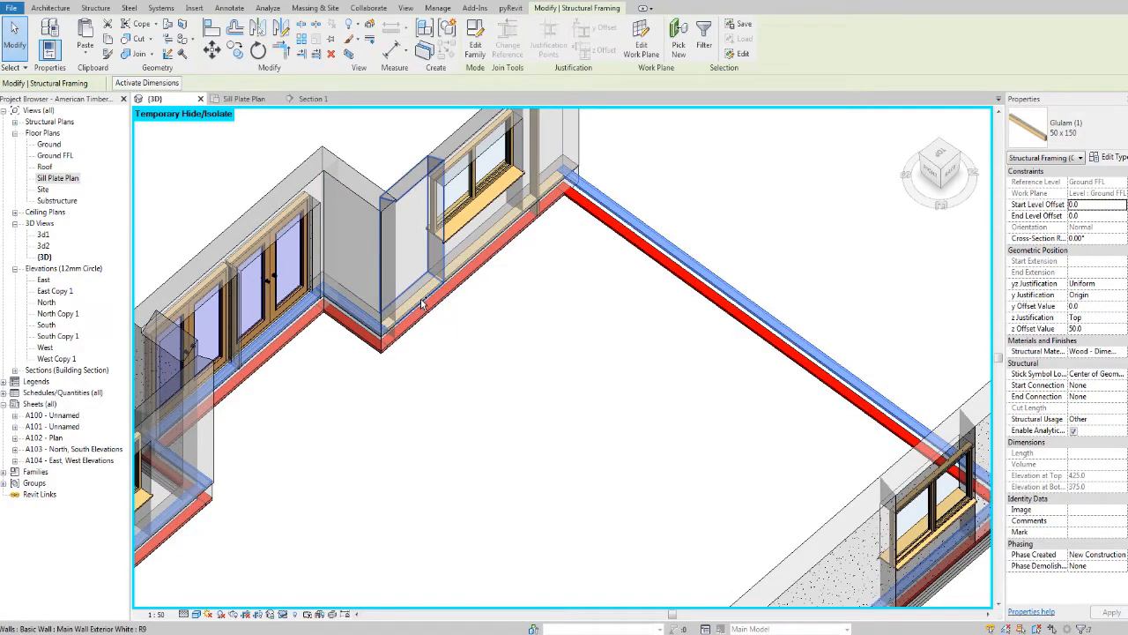
{"action": "key", "text": "Tab"}
{"action": "key", "text": "Tab"}
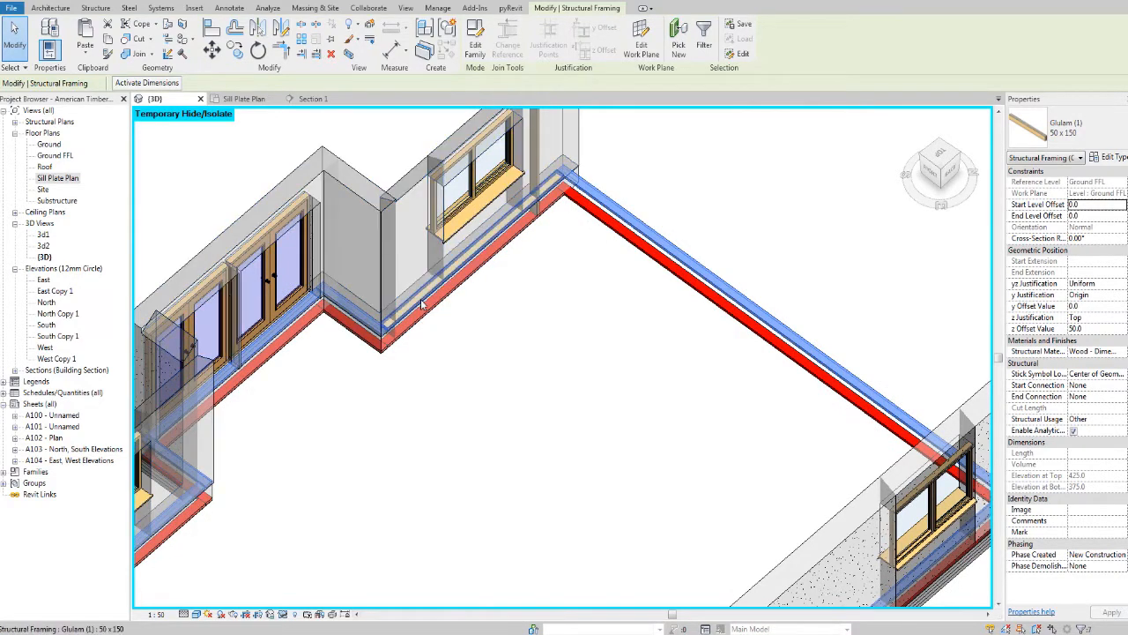
{"action": "left_click", "coordinate": [421, 304], "text": "ctrl"}
{"action": "scroll", "coordinate": [421, 304], "scroll_direction": "down", "scroll_amount": 3}
{"action": "middle_click_drag", "start_coordinate": [393, 355], "coordinate": [569, 373], "text": "shift"}
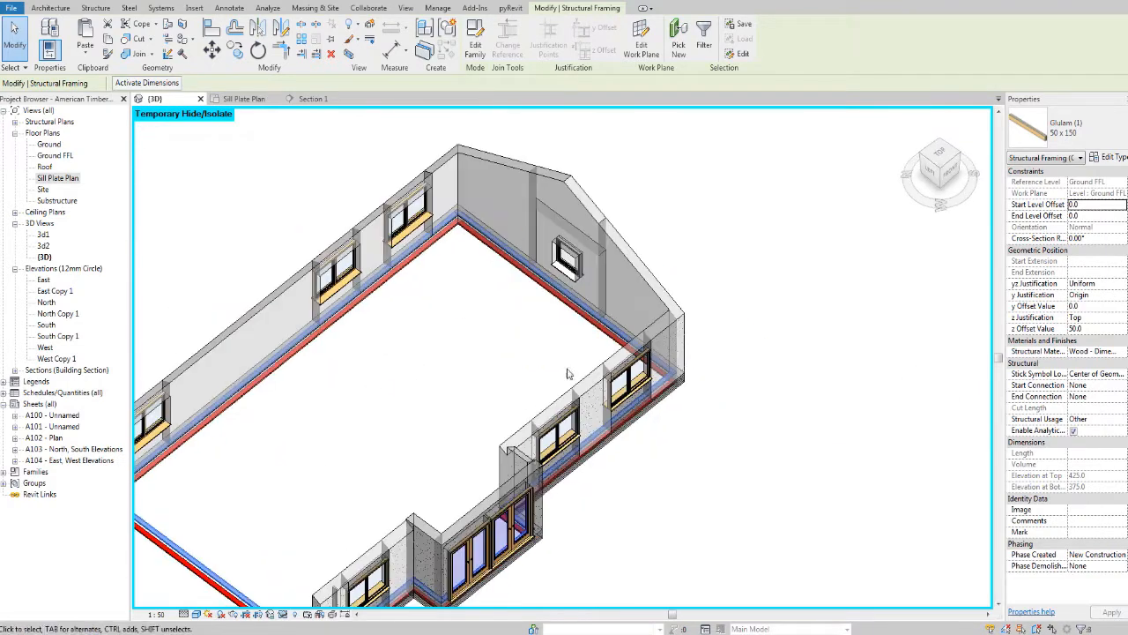
{"action": "middle_click_drag", "start_coordinate": [391, 379], "coordinate": [470, 325], "text": "shift"}
{"action": "middle_click", "coordinate": [383, 368]}
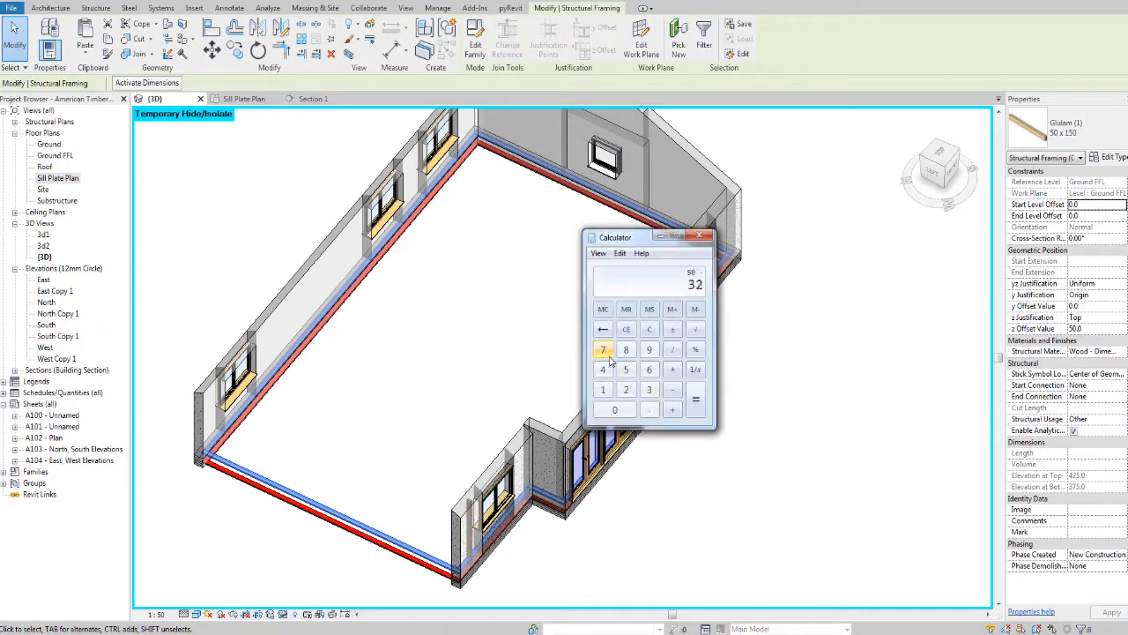
Set the z Offset Value of the selected upper sill plates to -275 and clear the selection.
{"action": "left_click", "coordinate": [868, 65]}
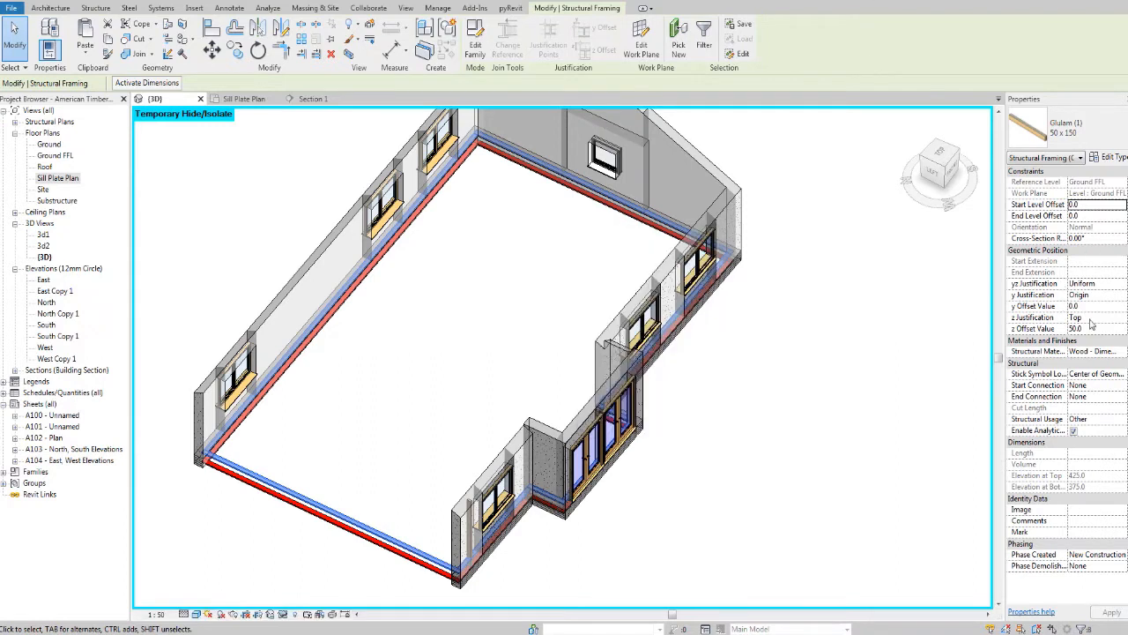
{"action": "type", "text": "-27"}
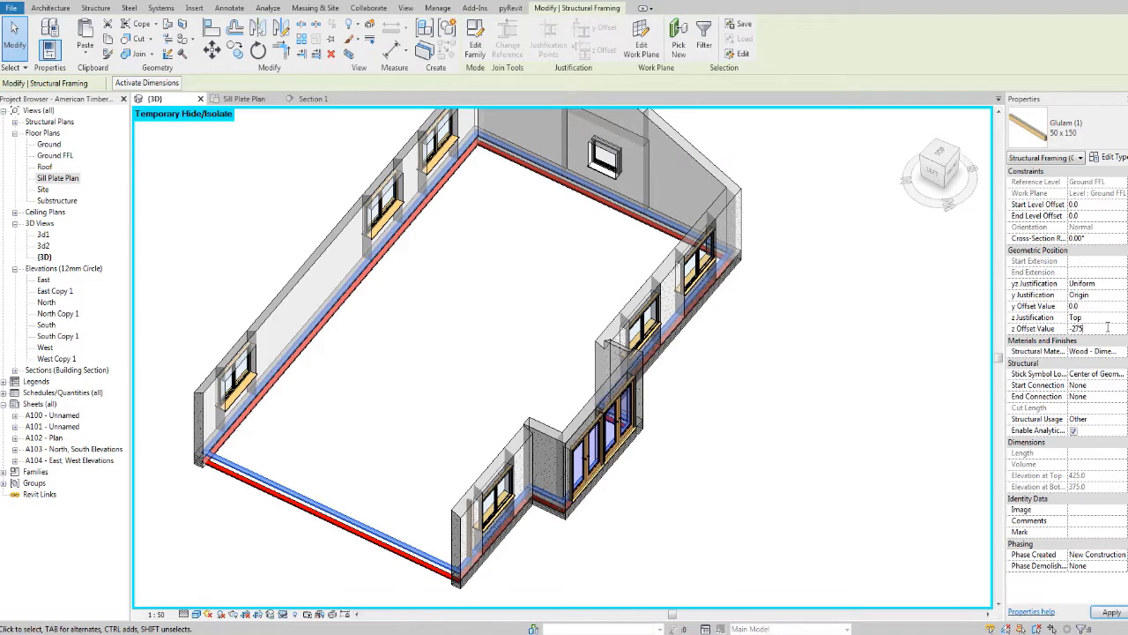
{"action": "middle_click_drag", "start_coordinate": [732, 408], "coordinate": [853, 280]}
{"action": "scroll", "coordinate": [566, 318], "scroll_direction": "up", "scroll_amount": 3}
{"action": "scroll", "coordinate": [641, 427], "scroll_direction": "up", "scroll_amount": 5}
{"action": "key", "text": "Escape"}
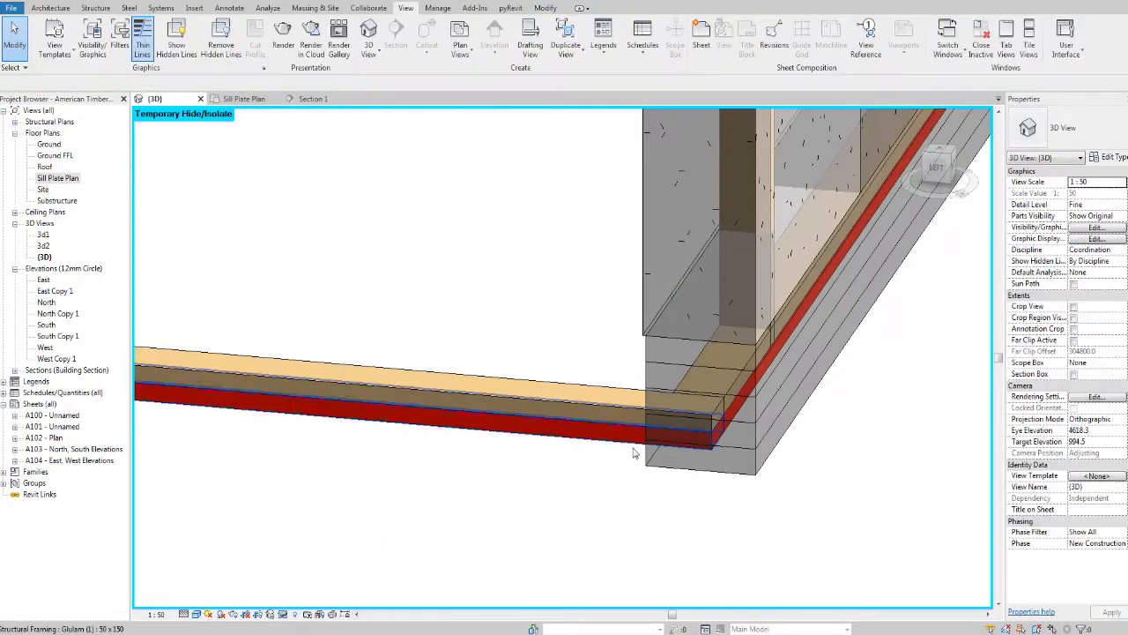
Examine how the upper sill plates sit on the lower ring along the open gable end and around the building.
{"action": "scroll", "coordinate": [641, 413], "scroll_direction": "down", "scroll_amount": 6}
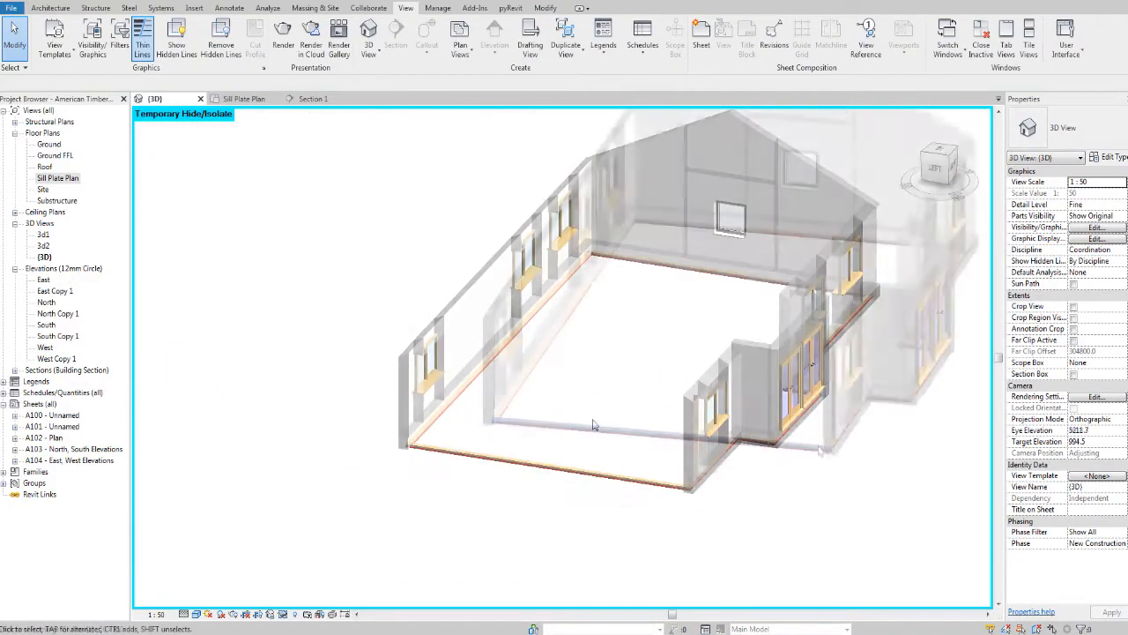
{"action": "scroll", "coordinate": [594, 429], "scroll_direction": "up", "scroll_amount": 3}
{"action": "middle_click_drag", "start_coordinate": [594, 430], "coordinate": [444, 443], "text": "shift"}
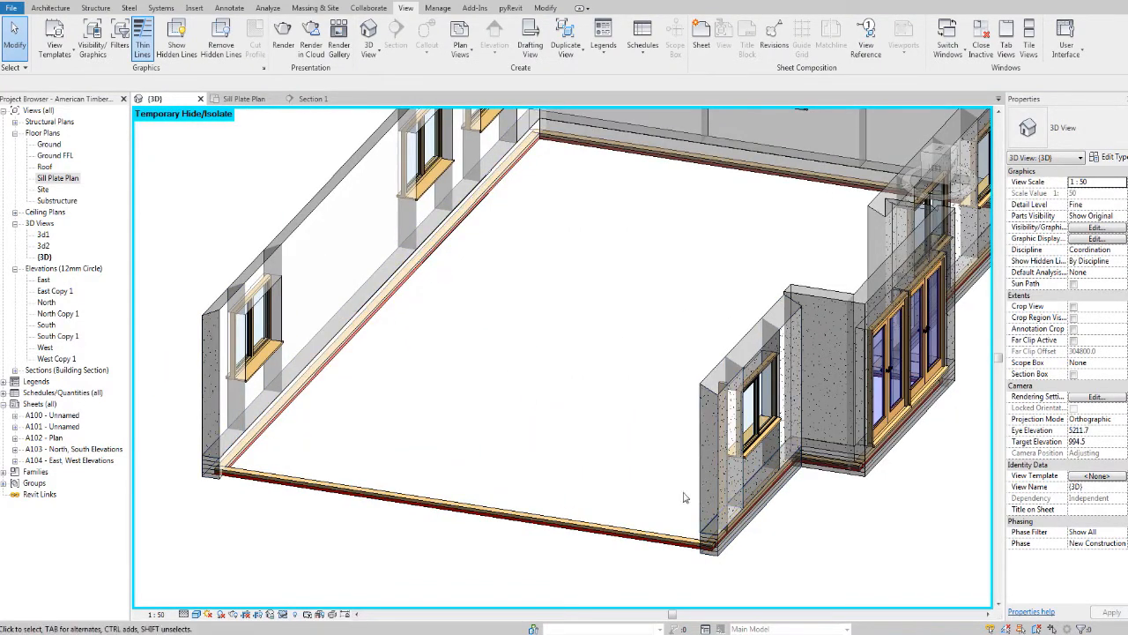
{"action": "middle_click_drag", "start_coordinate": [684, 498], "coordinate": [294, 418], "text": "shift"}
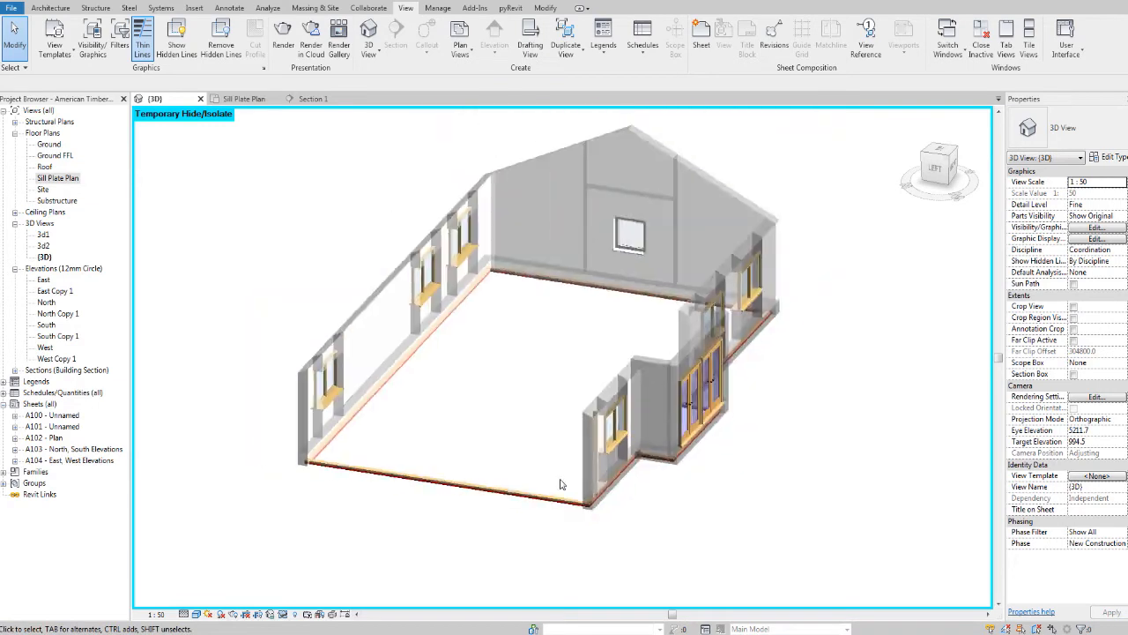
{"action": "scroll", "coordinate": [478, 502], "scroll_direction": "up", "scroll_amount": 3}
{"action": "middle_click_drag", "start_coordinate": [479, 502], "coordinate": [483, 533]}
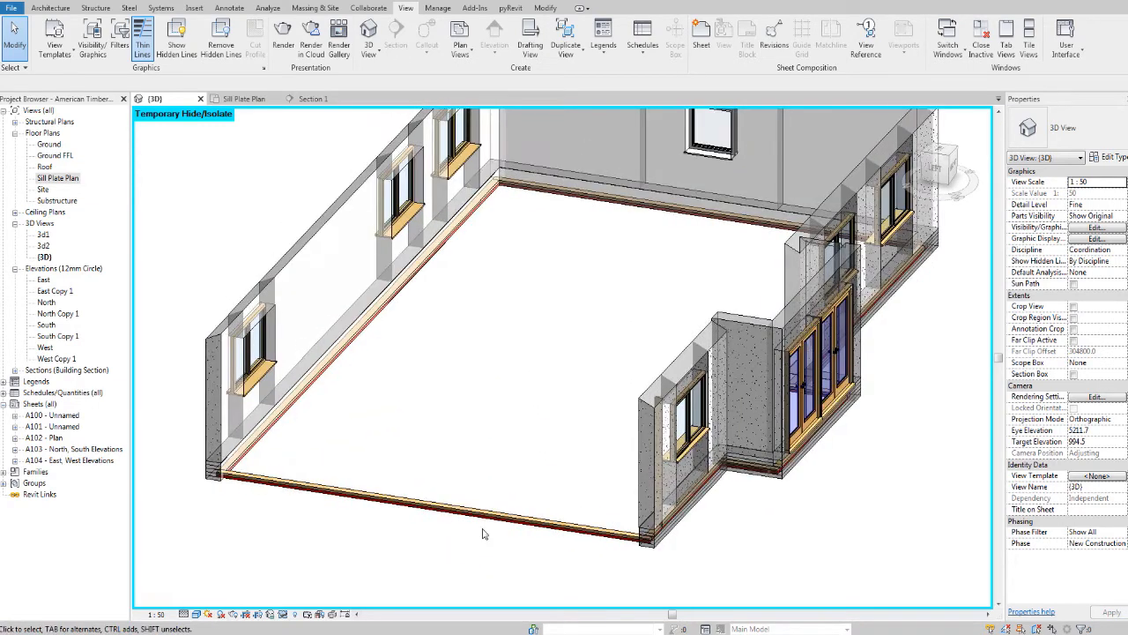
{"action": "scroll", "coordinate": [481, 533], "scroll_direction": "down", "scroll_amount": 4}
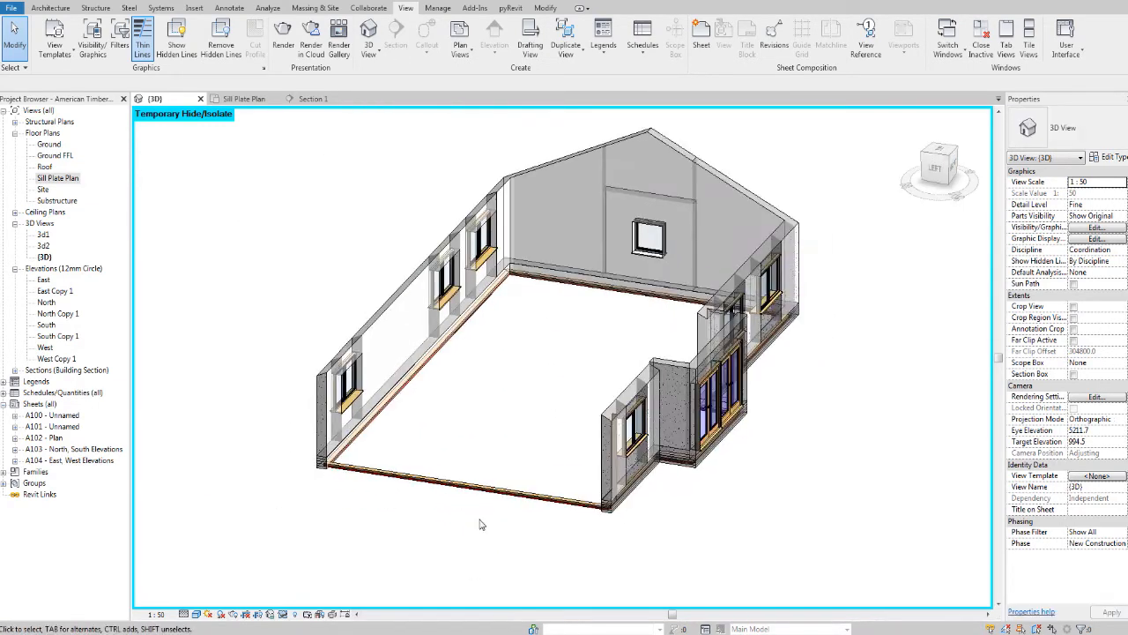
{"action": "middle_click_drag", "start_coordinate": [439, 509], "coordinate": [445, 517]}
{"action": "scroll", "coordinate": [433, 490], "scroll_direction": "up", "scroll_amount": 2}
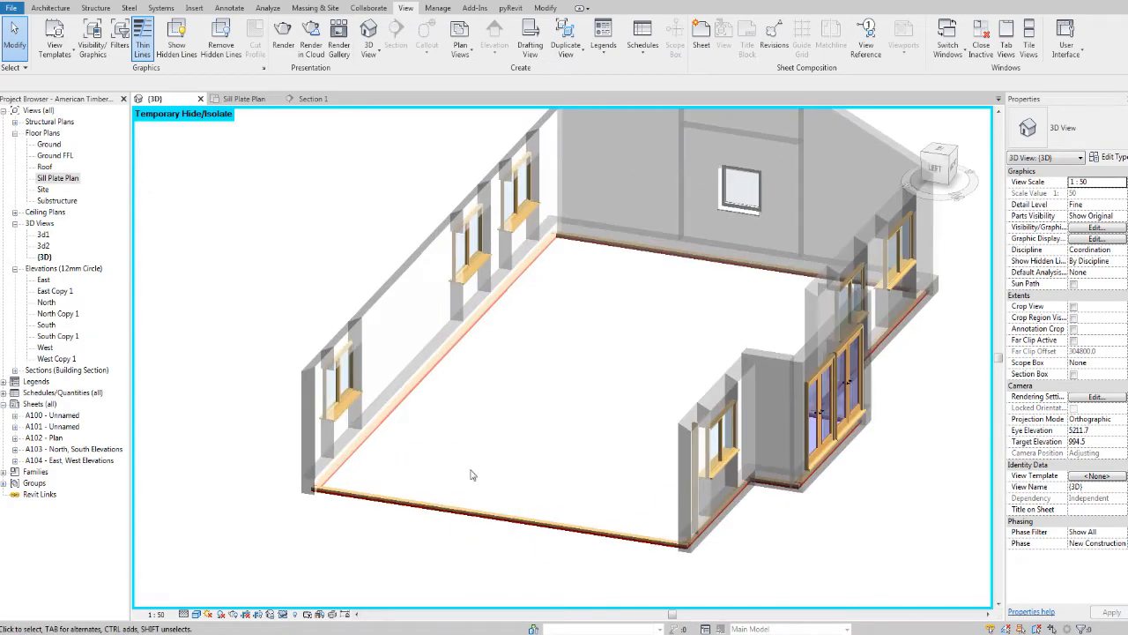
{"action": "middle_click_drag", "start_coordinate": [469, 471], "coordinate": [430, 496]}
{"action": "scroll", "coordinate": [430, 496], "scroll_direction": "down", "scroll_amount": 2}
{"action": "middle_click_drag", "start_coordinate": [550, 437], "coordinate": [547, 402]}
{"action": "middle_click_drag", "start_coordinate": [603, 476], "coordinate": [548, 492], "text": "shift"}
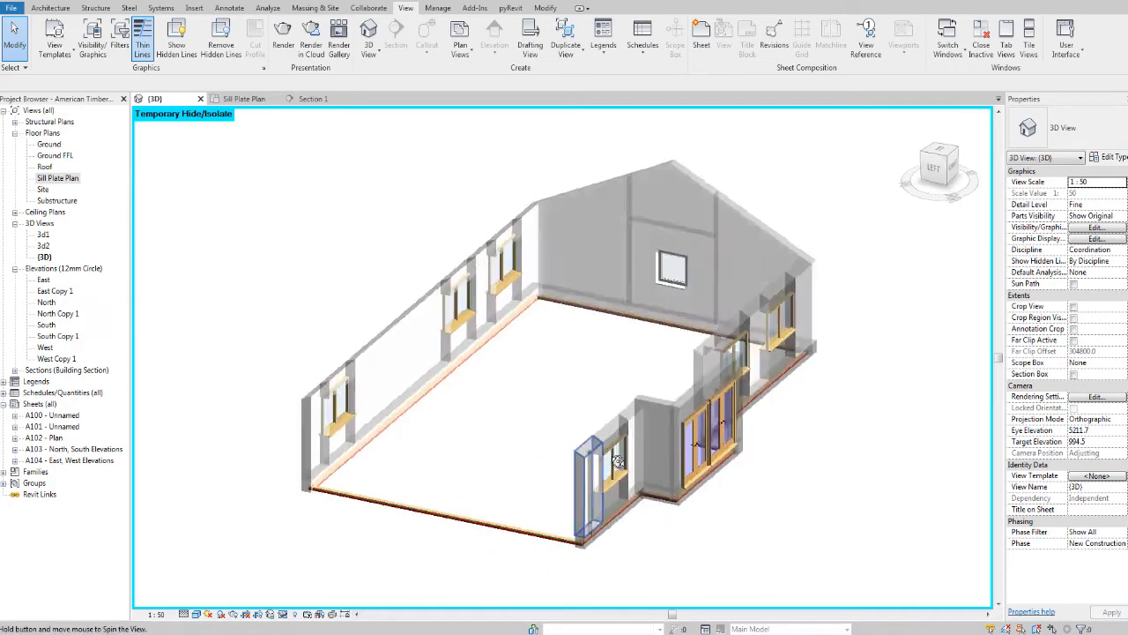
{"action": "scroll", "coordinate": [411, 541], "scroll_direction": "up", "scroll_amount": 1}
{"action": "scroll", "coordinate": [419, 525], "scroll_direction": "up", "scroll_amount": 3}
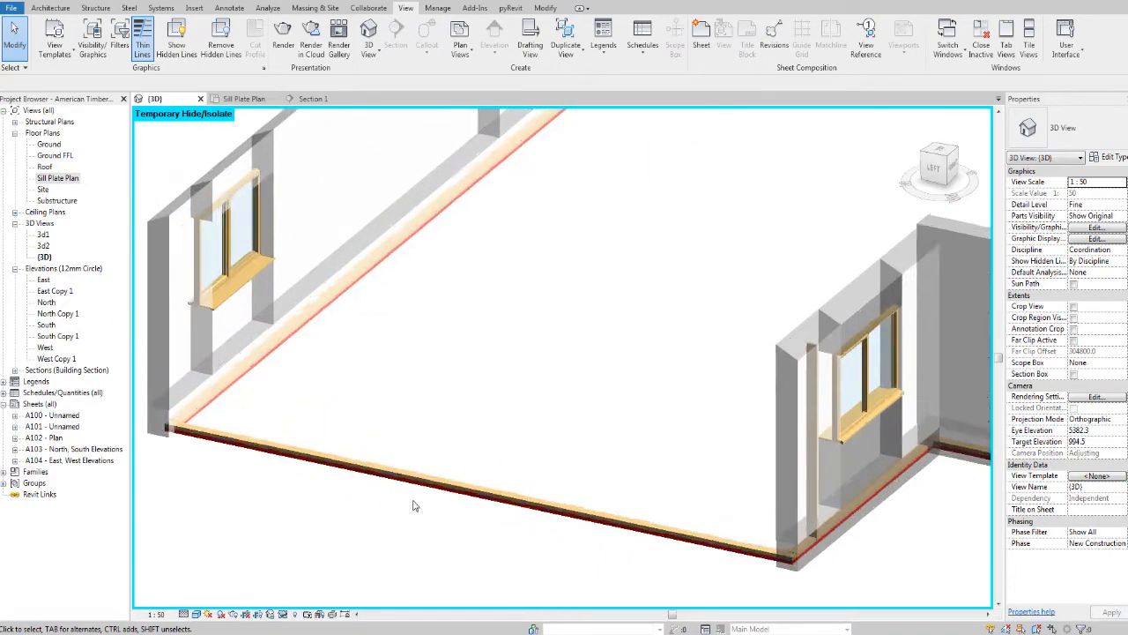
{"action": "scroll", "coordinate": [674, 503], "scroll_direction": "down", "scroll_amount": 2}
{"action": "middle_click_drag", "start_coordinate": [758, 538], "coordinate": [694, 537]}
Select the timber stud beside the front window, open the Ground floor plan, and move the stud inside the room near the rear corner.
{"action": "middle_click_drag", "start_coordinate": [397, 496], "coordinate": [456, 486], "text": "shift"}
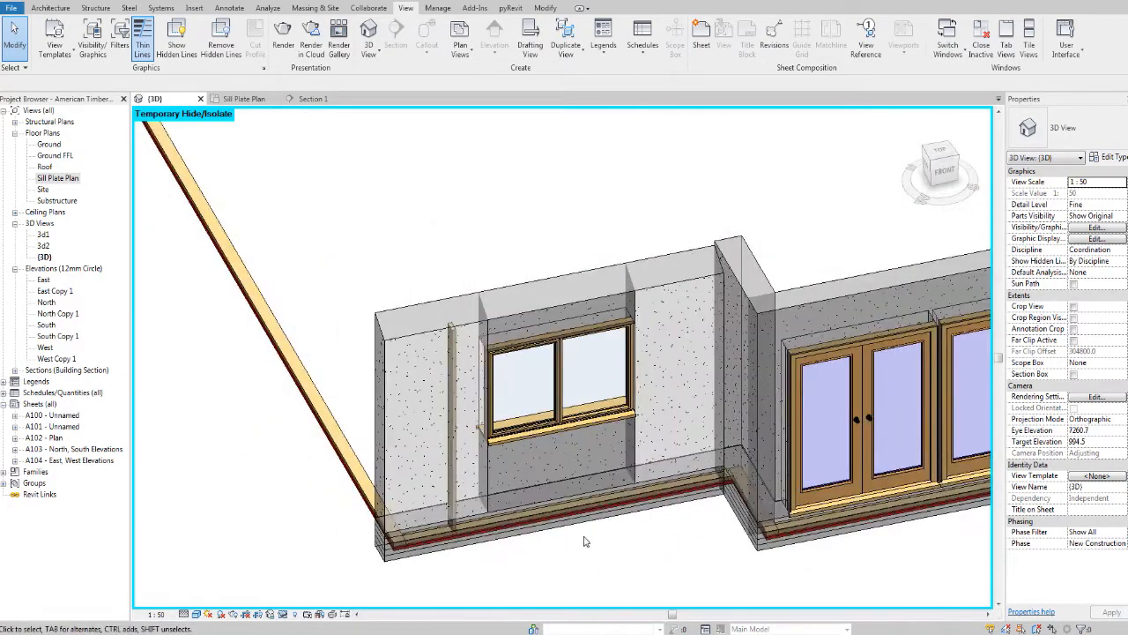
{"action": "left_click", "coordinate": [454, 373]}
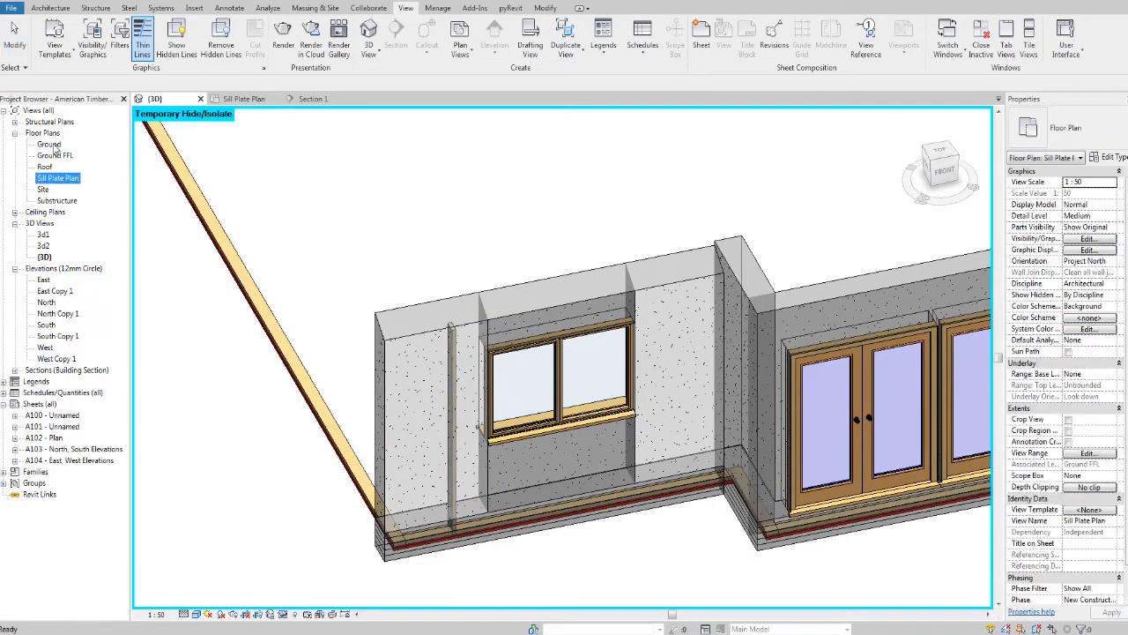
{"action": "double_click", "coordinate": [50, 144]}
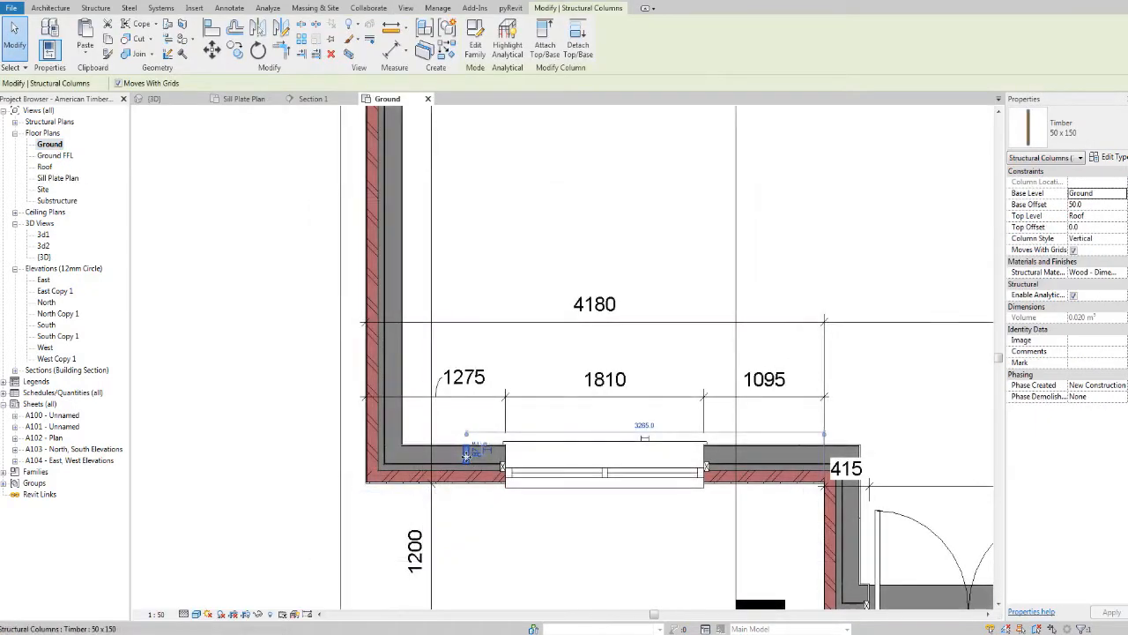
{"action": "left_click_drag", "start_coordinate": [465, 454], "coordinate": [456, 203]}
{"action": "middle_click_drag", "start_coordinate": [466, 251], "coordinate": [468, 426]}
{"action": "left_click_drag", "start_coordinate": [459, 380], "coordinate": [454, 143]}
{"action": "middle_click_drag", "start_coordinate": [469, 174], "coordinate": [483, 360]}
{"action": "scroll", "coordinate": [476, 352], "scroll_direction": "up", "scroll_amount": 2}
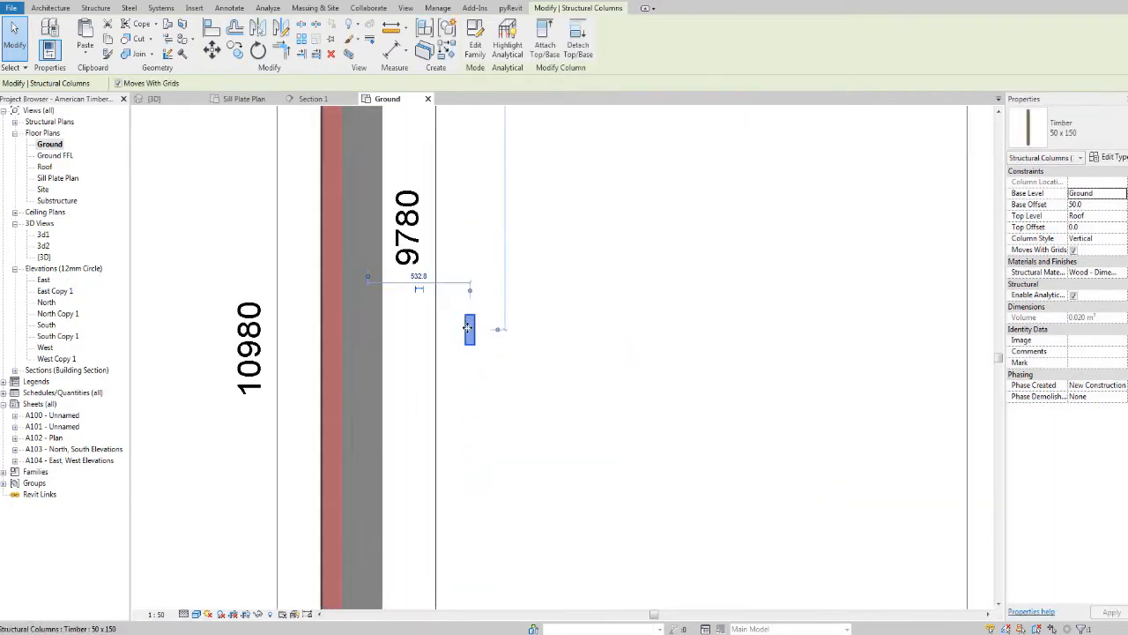
{"action": "left_click_drag", "start_coordinate": [477, 140], "coordinate": [479, 137]}
{"action": "middle_click_drag", "start_coordinate": [486, 157], "coordinate": [553, 340]}
{"action": "scroll", "coordinate": [555, 357], "scroll_direction": "down", "scroll_amount": 3}
{"action": "left_click_drag", "start_coordinate": [552, 348], "coordinate": [562, 180]}
{"action": "middle_click_drag", "start_coordinate": [569, 211], "coordinate": [549, 391]}
{"action": "left_click_drag", "start_coordinate": [545, 366], "coordinate": [541, 234]}
{"action": "scroll", "coordinate": [547, 274], "scroll_direction": "down", "scroll_amount": 2}
{"action": "middle_click_drag", "start_coordinate": [549, 293], "coordinate": [551, 400]}
{"action": "left_click_drag", "start_coordinate": [546, 353], "coordinate": [490, 189]}
{"action": "scroll", "coordinate": [516, 178], "scroll_direction": "up", "scroll_amount": 4}
{"action": "scroll", "coordinate": [490, 189], "scroll_direction": "up", "scroll_amount": 3}
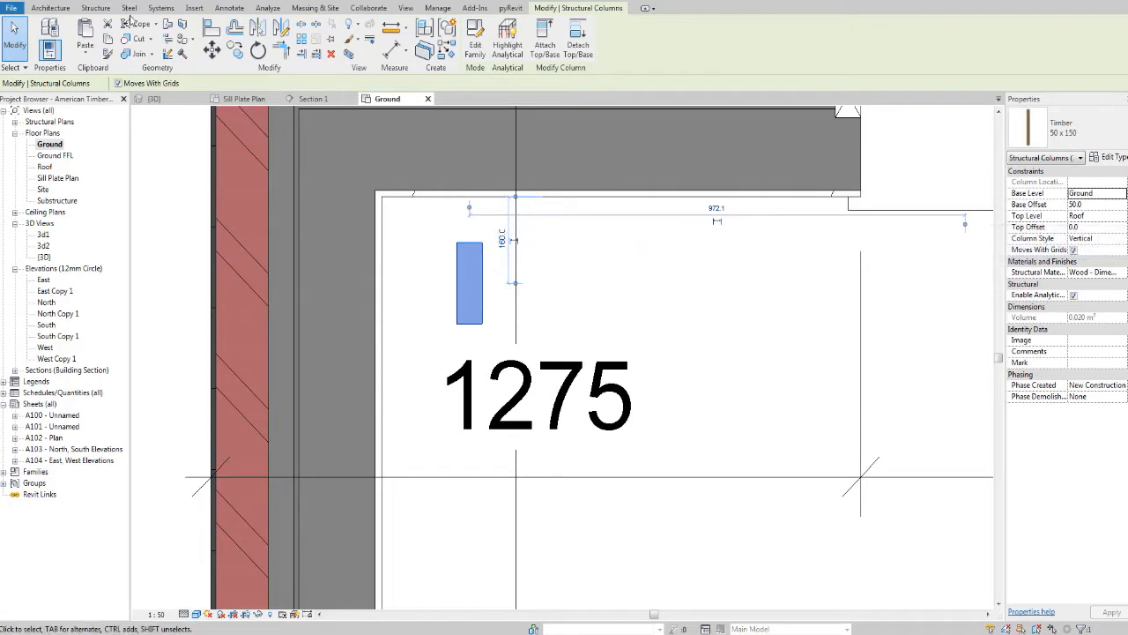
Rotate the 50 x 150 timber stud by 90 degrees about its centre in the Ground plan.
{"action": "left_click", "coordinate": [258, 53]}
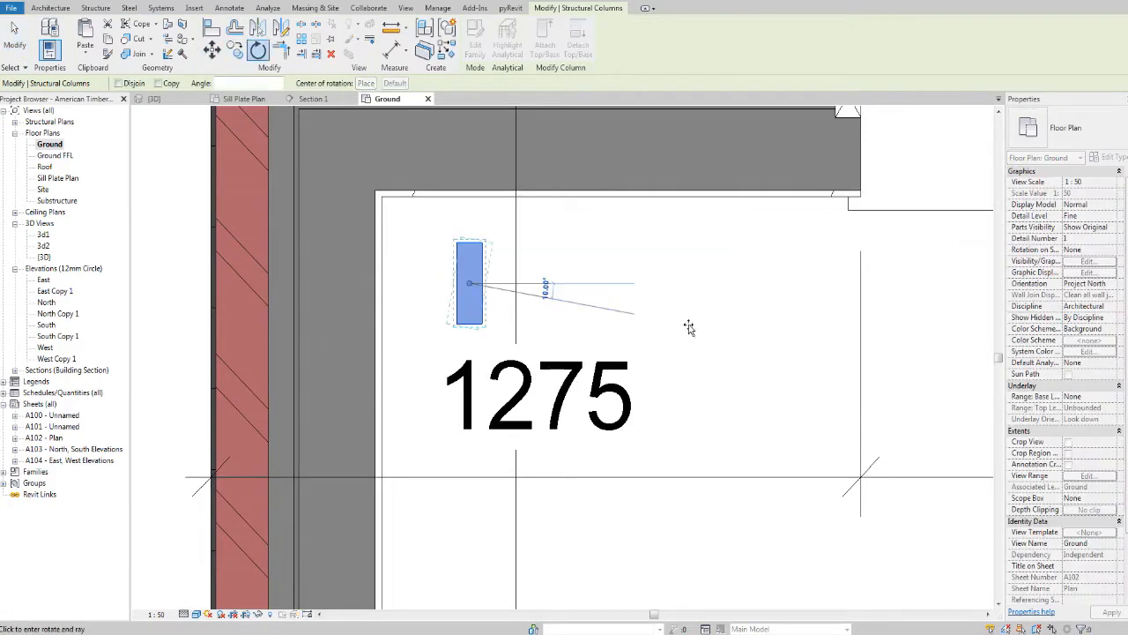
{"action": "type", "text": "90"}
{"action": "key", "text": "Return"}
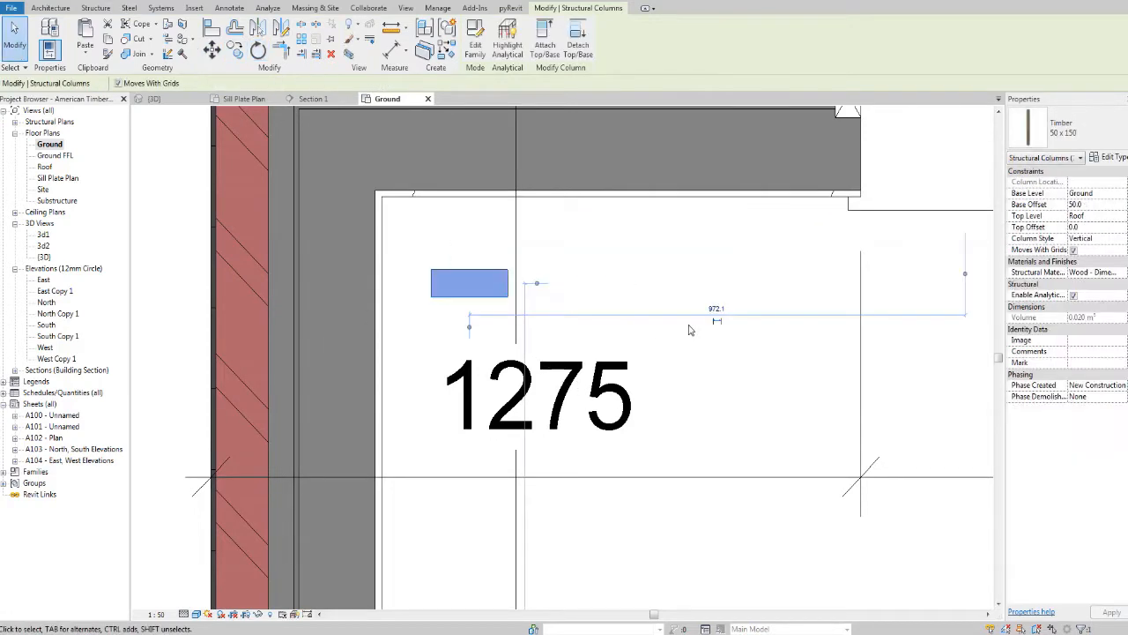
{"action": "middle_click_drag", "start_coordinate": [672, 319], "coordinate": [615, 374]}
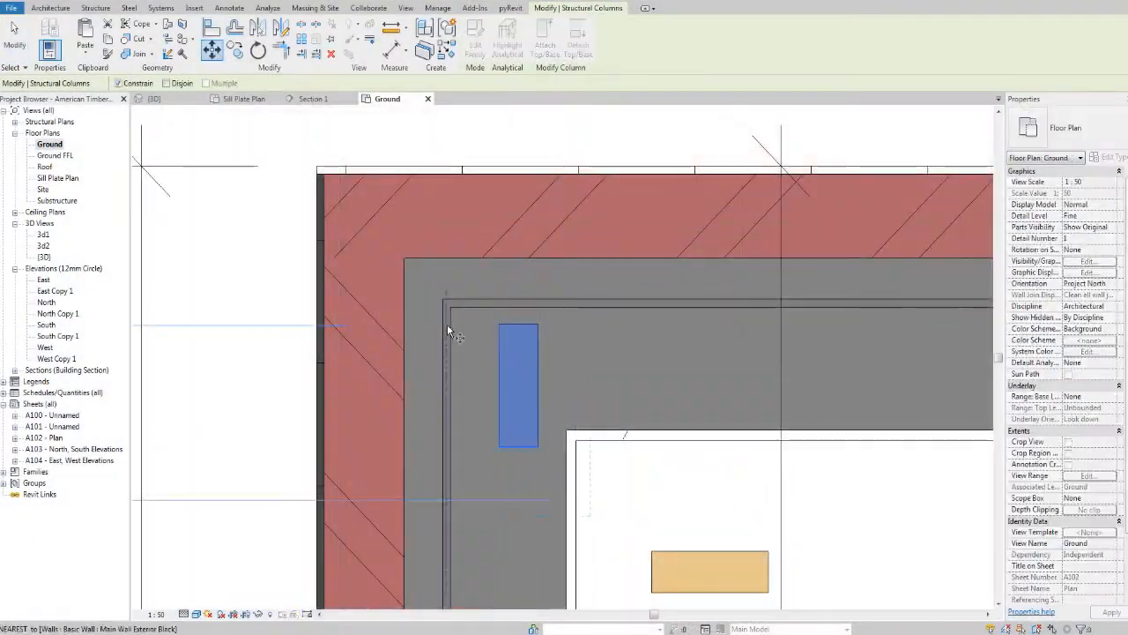
Move the upright-drawn stud in the rear wall corner so its outer end meets the wall's inner layer line.
{"action": "left_click", "coordinate": [540, 323]}
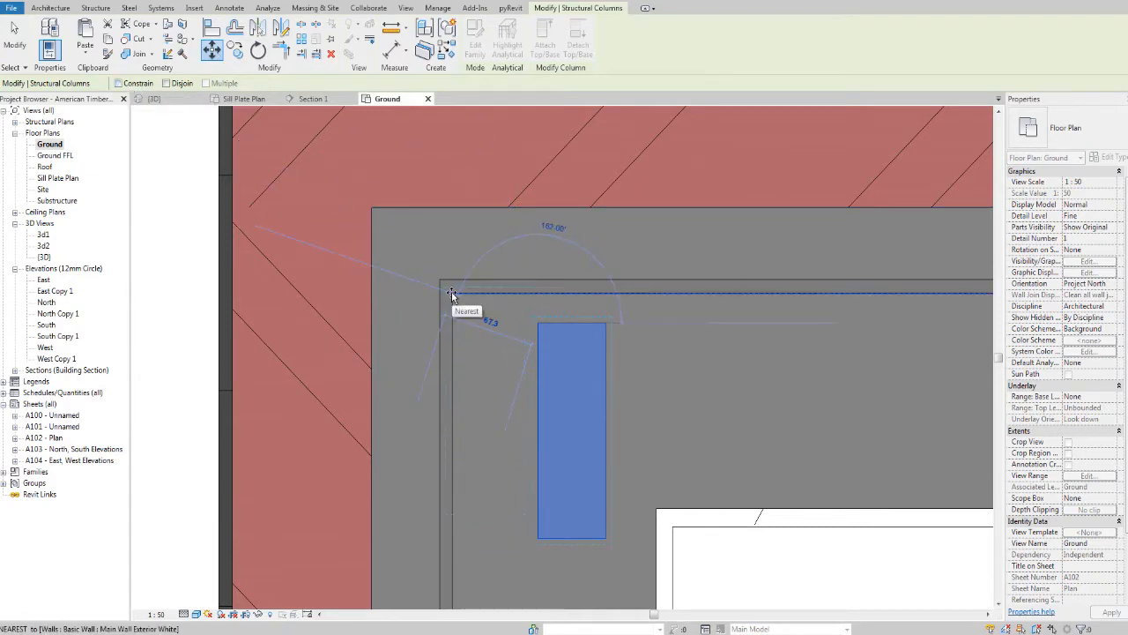
{"action": "scroll", "coordinate": [452, 296], "scroll_direction": "up", "scroll_amount": 5}
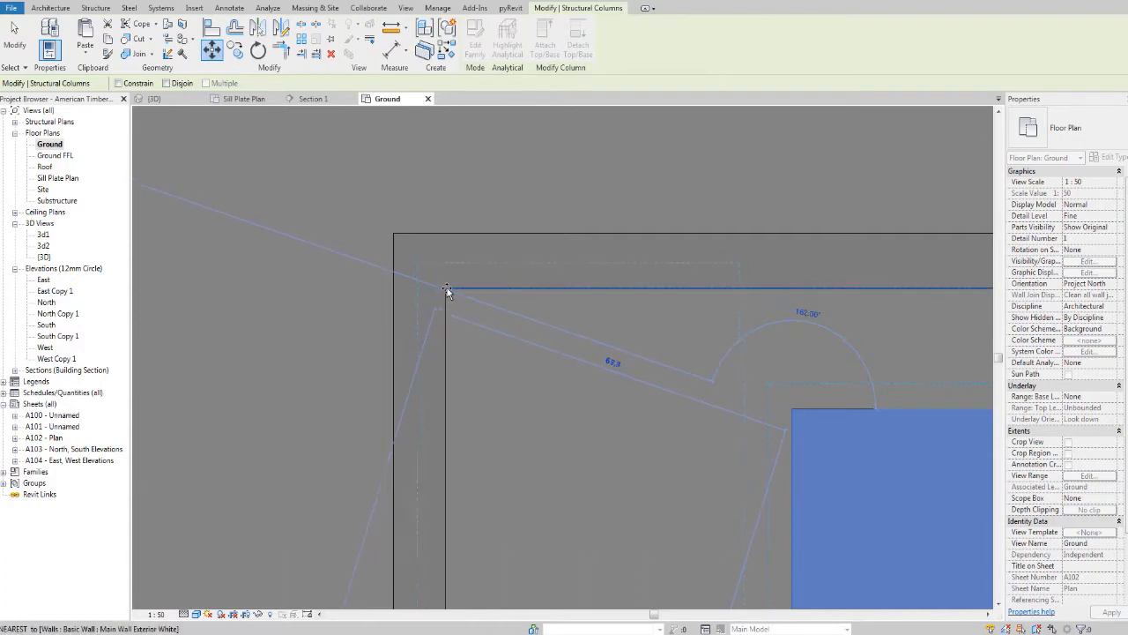
{"action": "scroll", "coordinate": [450, 291], "scroll_direction": "down", "scroll_amount": 3}
{"action": "scroll", "coordinate": [621, 314], "scroll_direction": "up", "scroll_amount": 1}
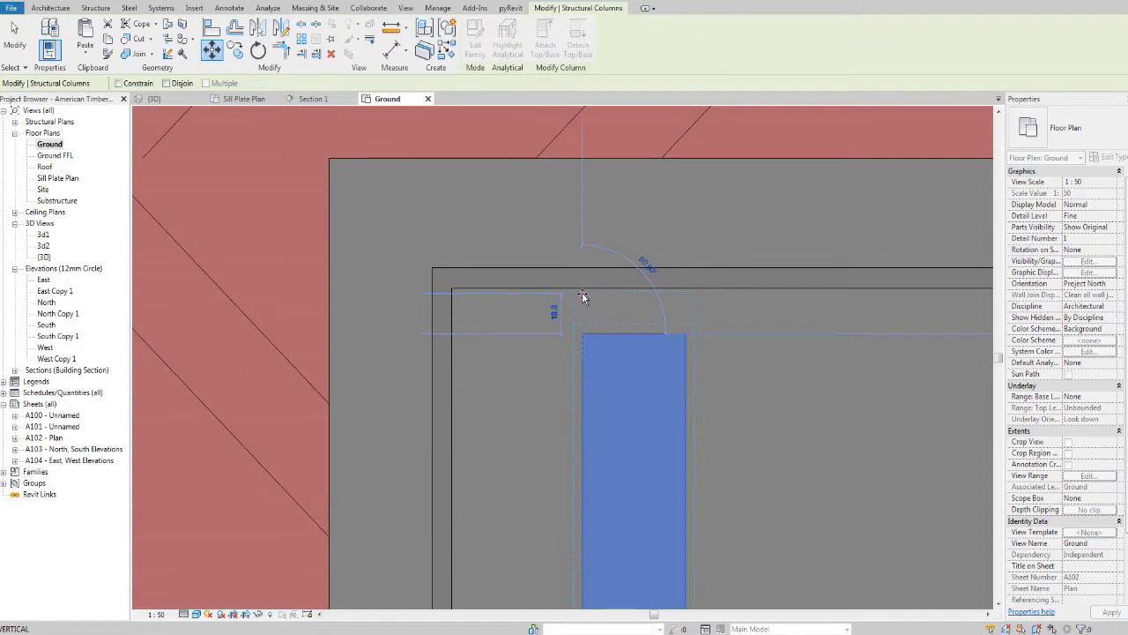
{"action": "left_click", "coordinate": [582, 294]}
{"action": "middle_click_drag", "start_coordinate": [602, 337], "coordinate": [614, 289]}
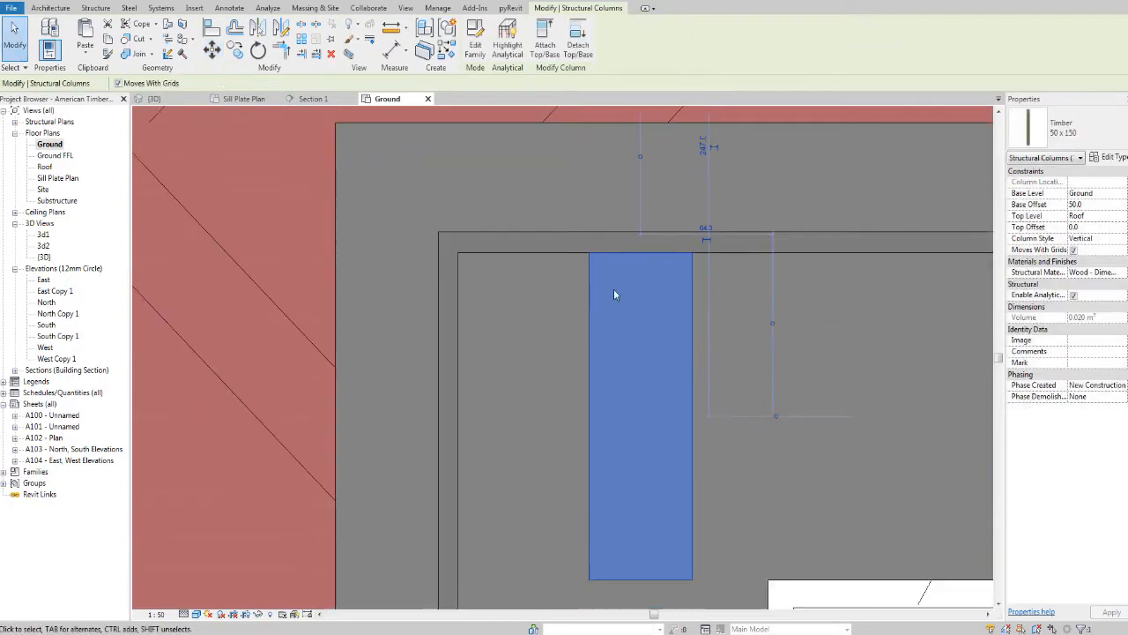
{"action": "left_click", "coordinate": [212, 28]}
{"action": "left_click", "coordinate": [451, 306]}
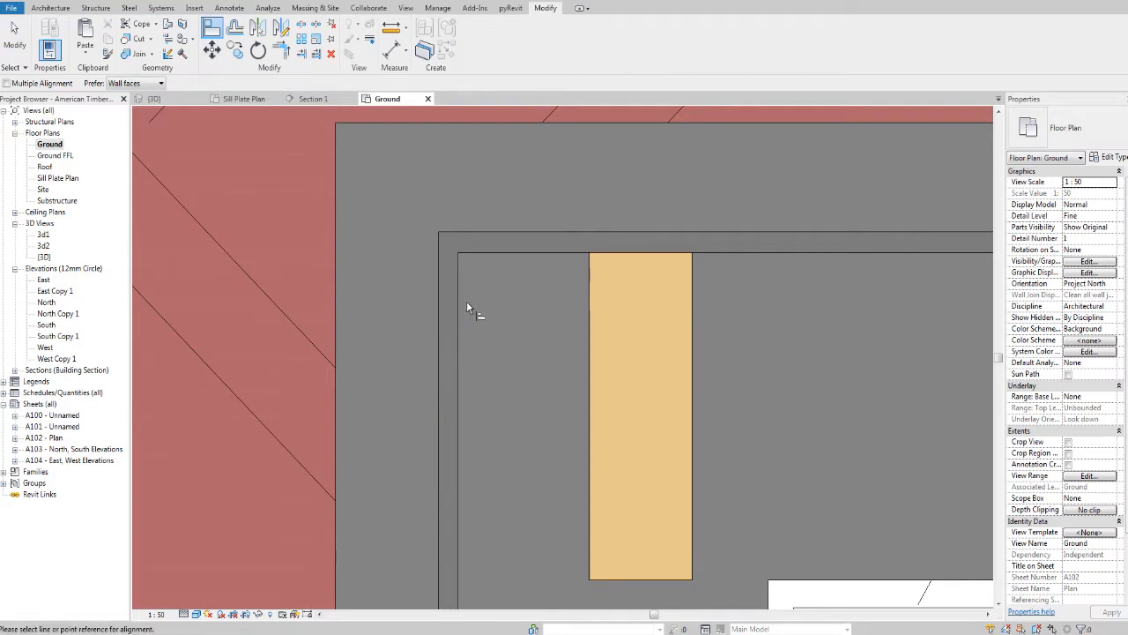
{"action": "middle_click_drag", "start_coordinate": [571, 308], "coordinate": [548, 308]}
{"action": "key", "text": "Escape"}
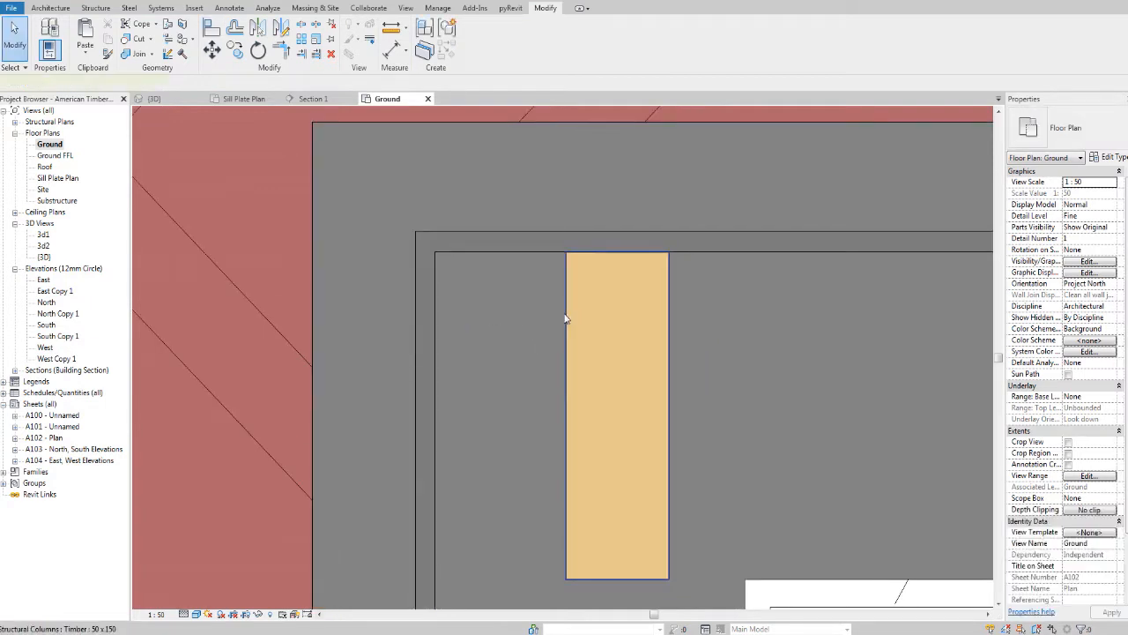
Move the upright stud along the rear wall's inner layer line, closer to the side wall's layer line in the corner.
{"action": "left_click", "coordinate": [570, 315]}
{"action": "left_click", "coordinate": [211, 48]}
{"action": "scroll", "coordinate": [602, 321], "scroll_direction": "up", "scroll_amount": 1}
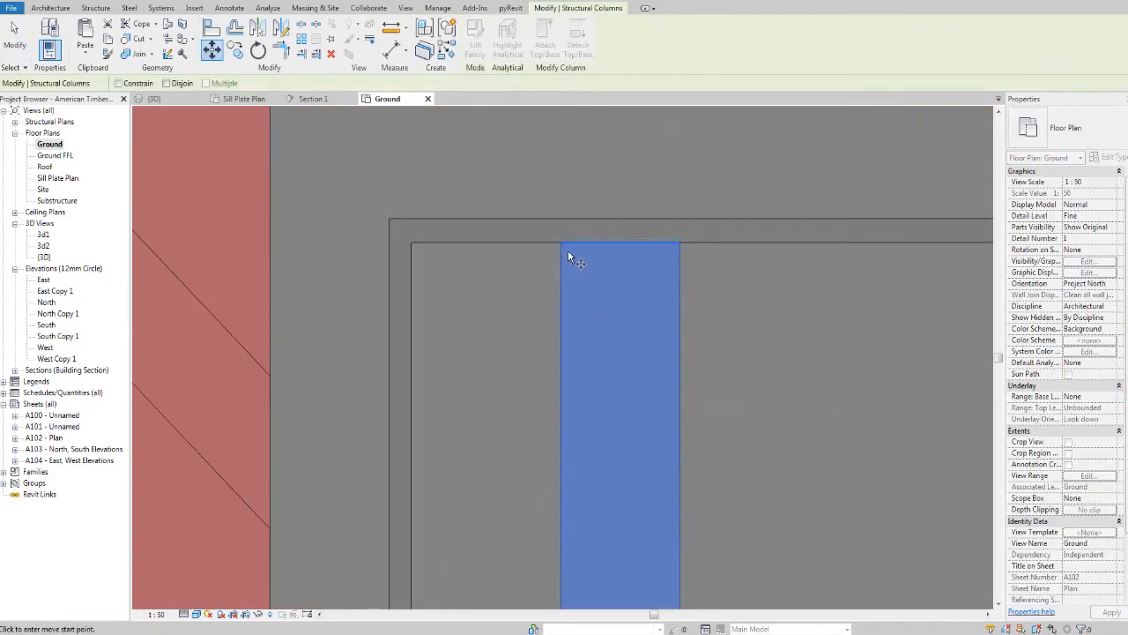
{"action": "left_click", "coordinate": [563, 243]}
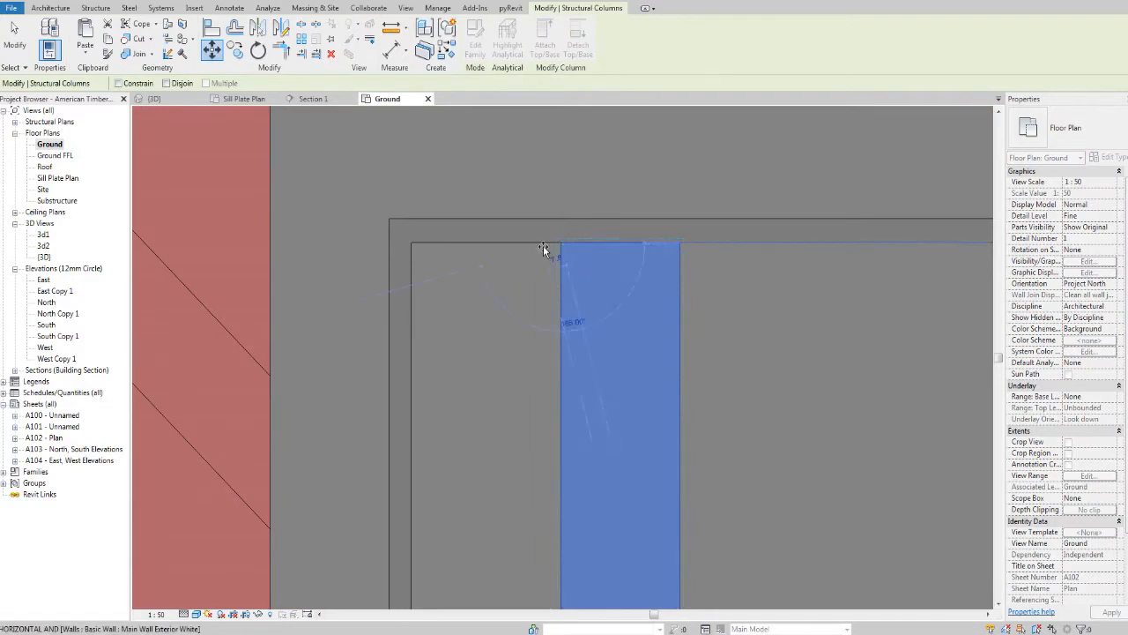
{"action": "left_click", "coordinate": [430, 244]}
{"action": "key", "text": "Escape"}
{"action": "middle_click_drag", "start_coordinate": [431, 254], "coordinate": [448, 262]}
{"action": "scroll", "coordinate": [449, 262], "scroll_direction": "up", "scroll_amount": 2}
{"action": "scroll", "coordinate": [440, 276], "scroll_direction": "up", "scroll_amount": 2}
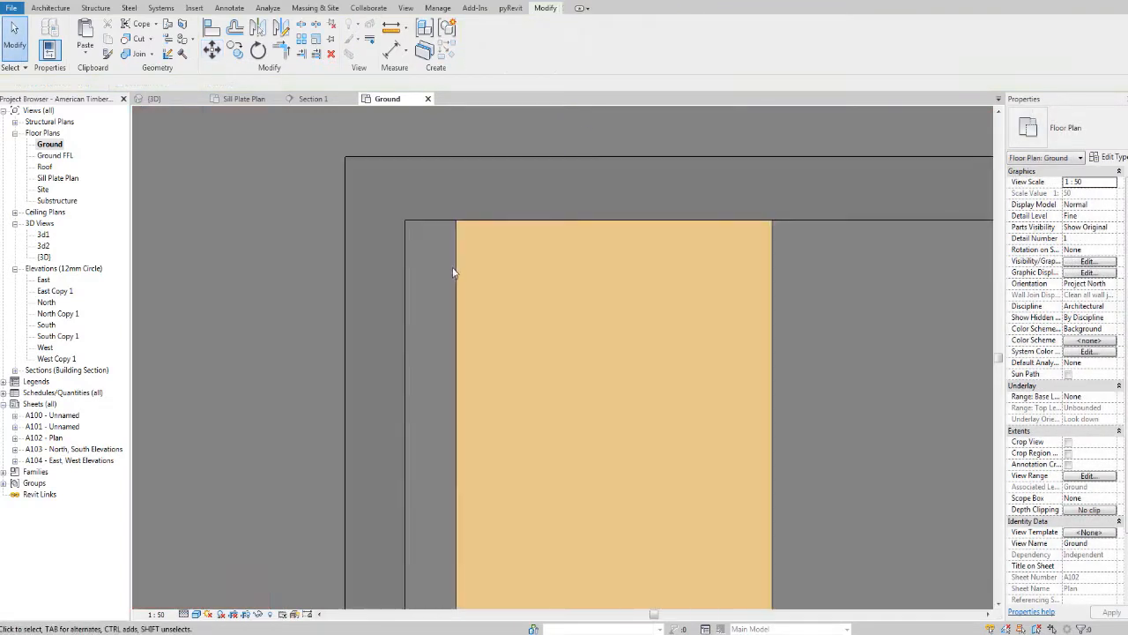
Examine closely how the stud's two outer corners sit against the wall's inner layer lines.
{"action": "left_click", "coordinate": [457, 274]}
{"action": "scroll", "coordinate": [374, 265], "scroll_direction": "up", "scroll_amount": 4}
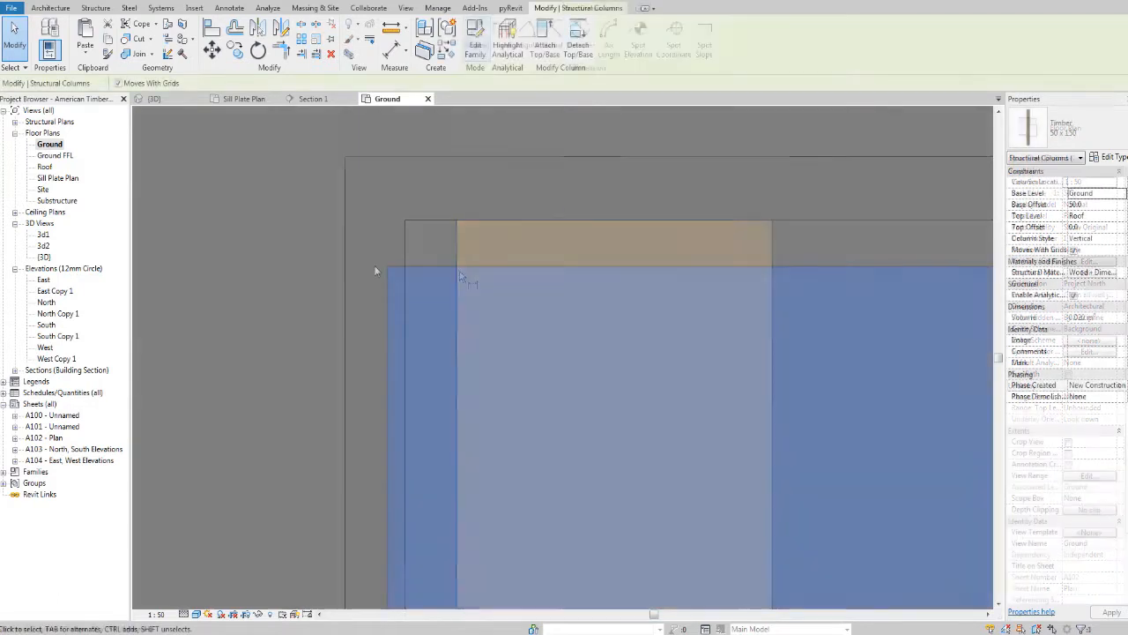
{"action": "scroll", "coordinate": [425, 288], "scroll_direction": "down", "scroll_amount": 2}
{"action": "middle_click_drag", "start_coordinate": [974, 353], "coordinate": [605, 339]}
{"action": "scroll", "coordinate": [644, 265], "scroll_direction": "up", "scroll_amount": 4}
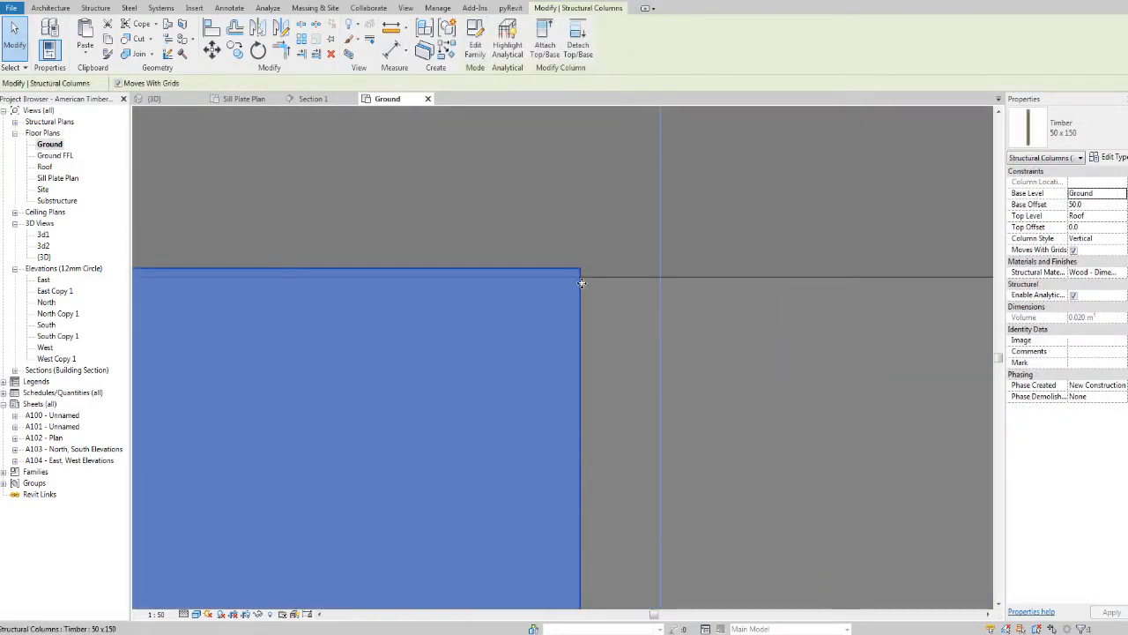
{"action": "left_click", "coordinate": [211, 28]}
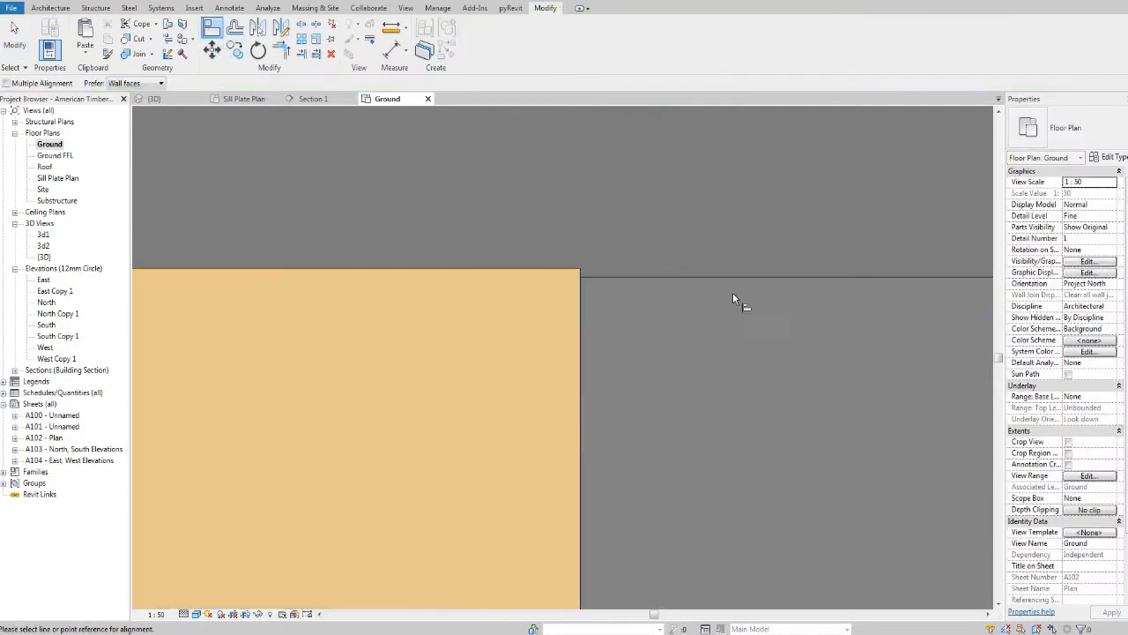
{"action": "key", "text": "Escape"}
{"action": "left_click", "coordinate": [579, 272]}
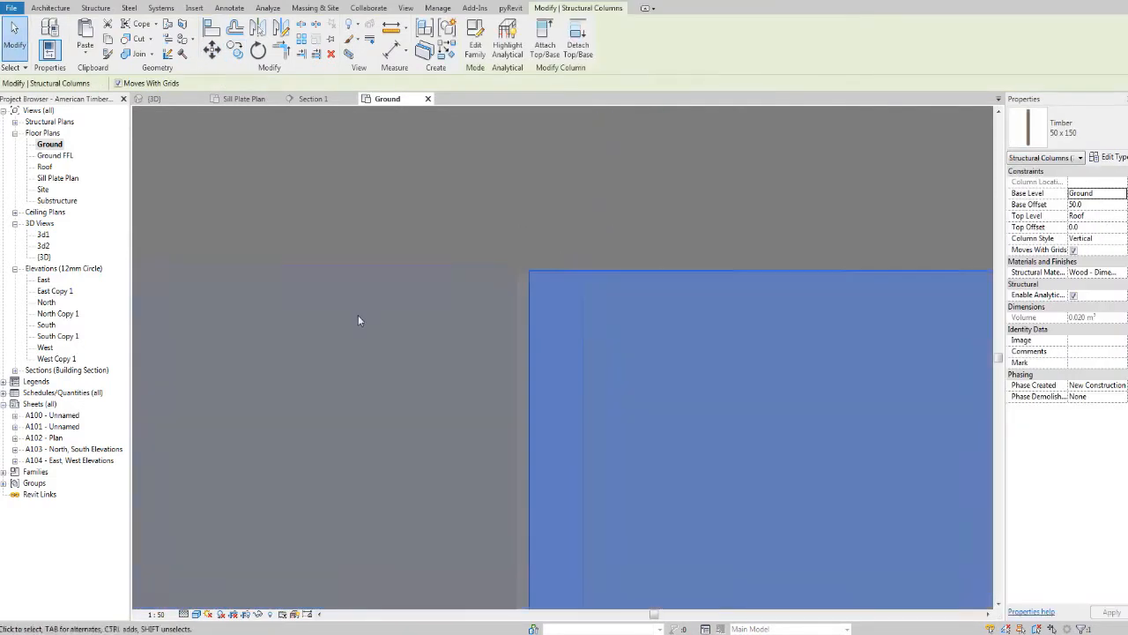
{"action": "scroll", "coordinate": [358, 317], "scroll_direction": "up", "scroll_amount": 1}
{"action": "scroll", "coordinate": [577, 285], "scroll_direction": "up", "scroll_amount": 2}
{"action": "middle_click_drag", "start_coordinate": [586, 295], "coordinate": [563, 312]}
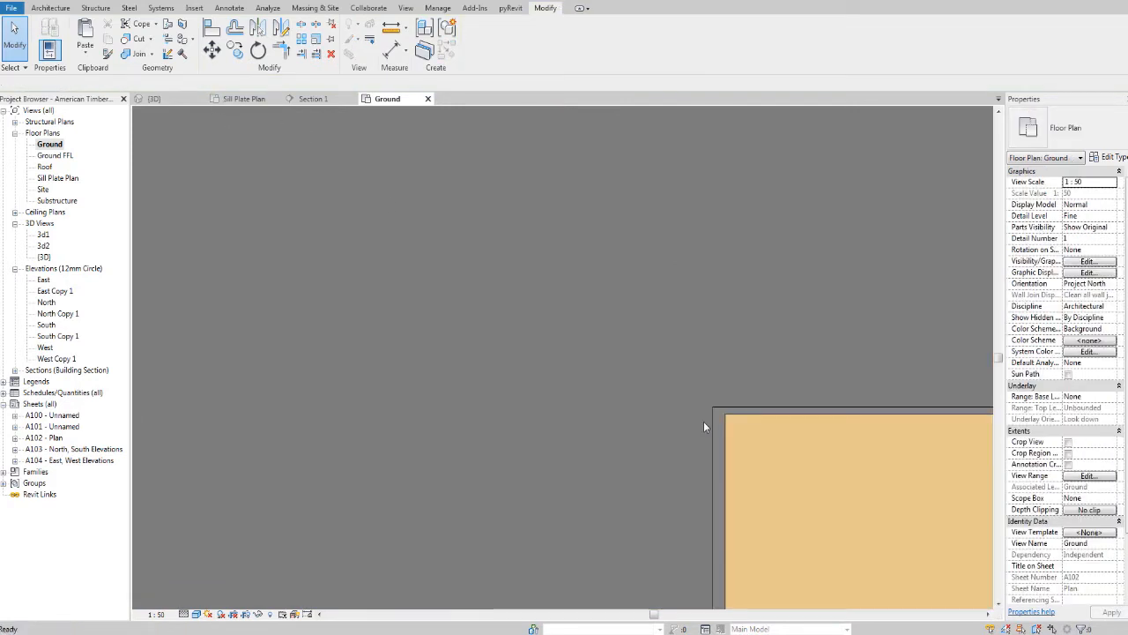
Draw a vertical thin detail line about 35 mm long, extending the side wall's inner layer line outward from the corner.
{"action": "key", "text": "d"}
{"action": "key", "text": "l"}
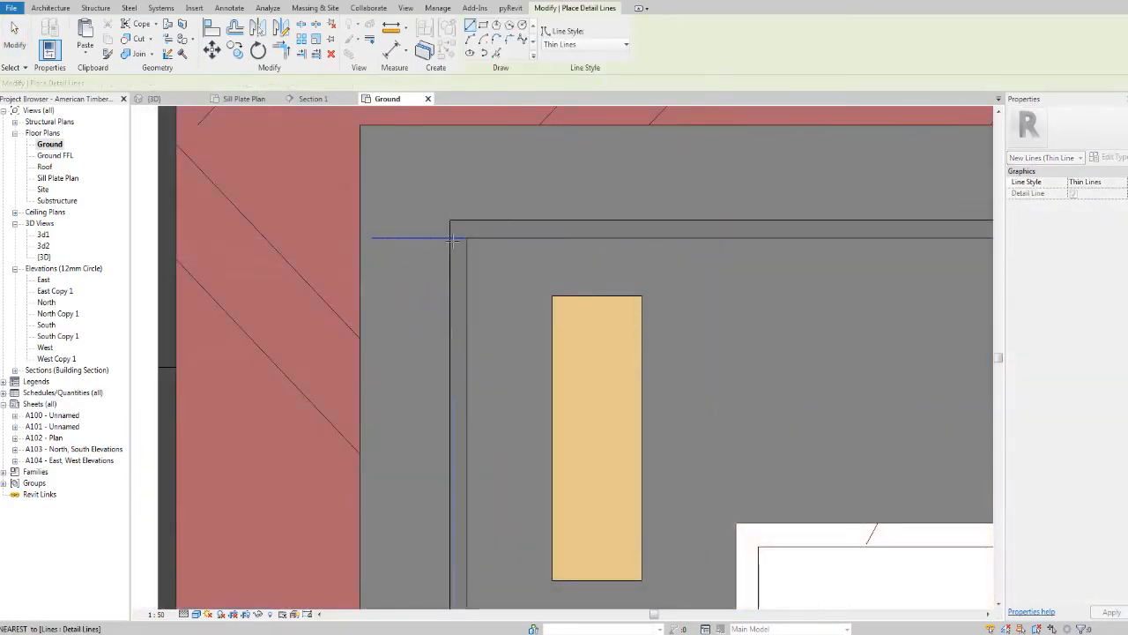
{"action": "left_click", "coordinate": [466, 237]}
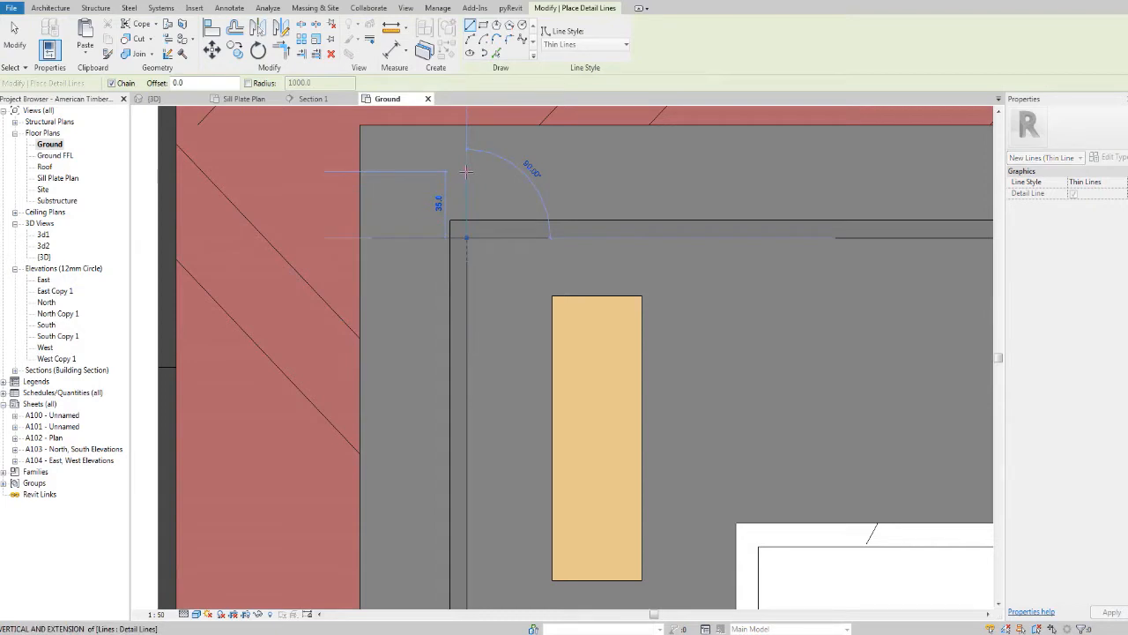
{"action": "left_click", "coordinate": [467, 172]}
{"action": "key", "text": "Escape"}
{"action": "key", "text": "Escape"}
Align the stud's long side and outer end to the detail lines in the corner, and delete those lines.
{"action": "middle_click_drag", "start_coordinate": [589, 303], "coordinate": [523, 306]}
{"action": "scroll", "coordinate": [484, 235], "scroll_direction": "up", "scroll_amount": 5}
{"action": "scroll", "coordinate": [571, 305], "scroll_direction": "down", "scroll_amount": 6}
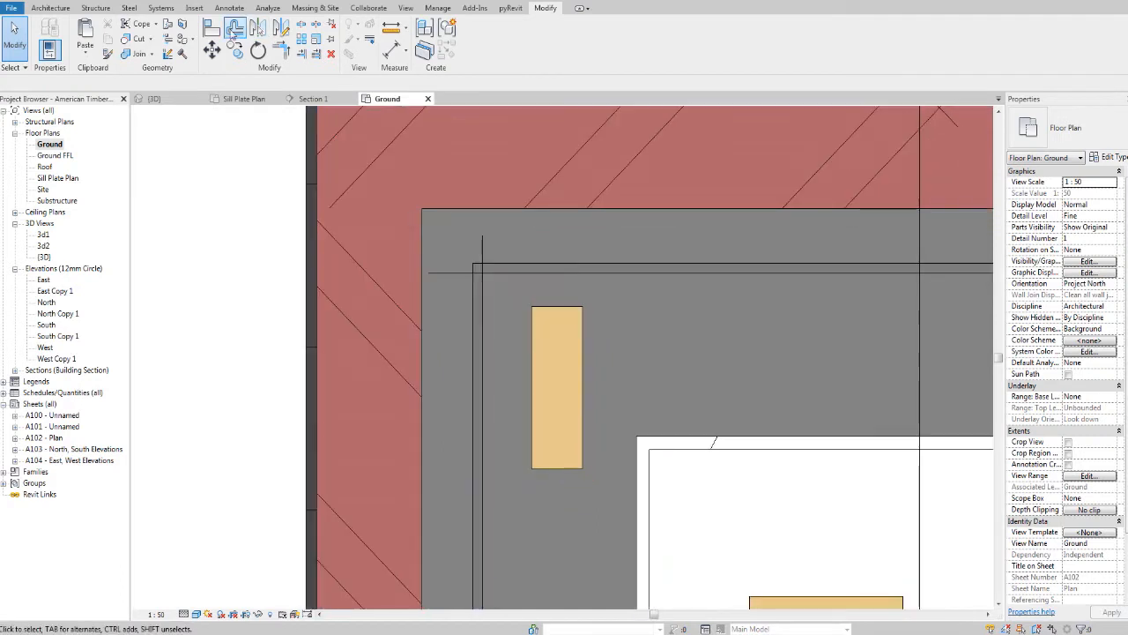
{"action": "key", "text": "a"}
{"action": "key", "text": "l"}
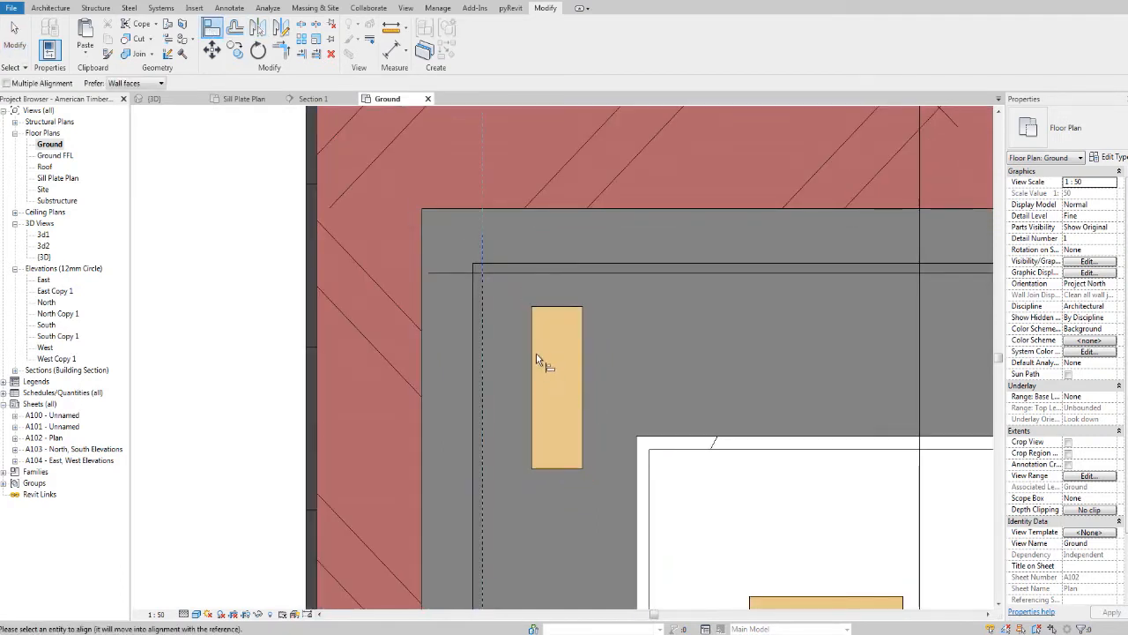
{"action": "left_click", "coordinate": [533, 356]}
{"action": "left_click", "coordinate": [455, 275]}
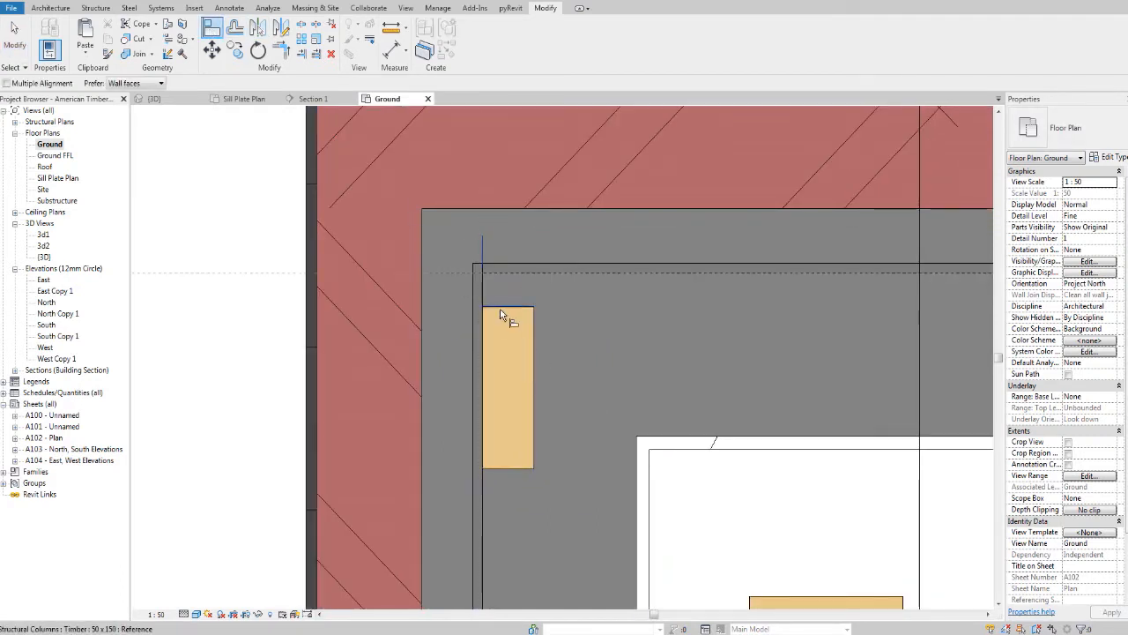
{"action": "left_click", "coordinate": [506, 310]}
{"action": "key", "text": "Escape"}
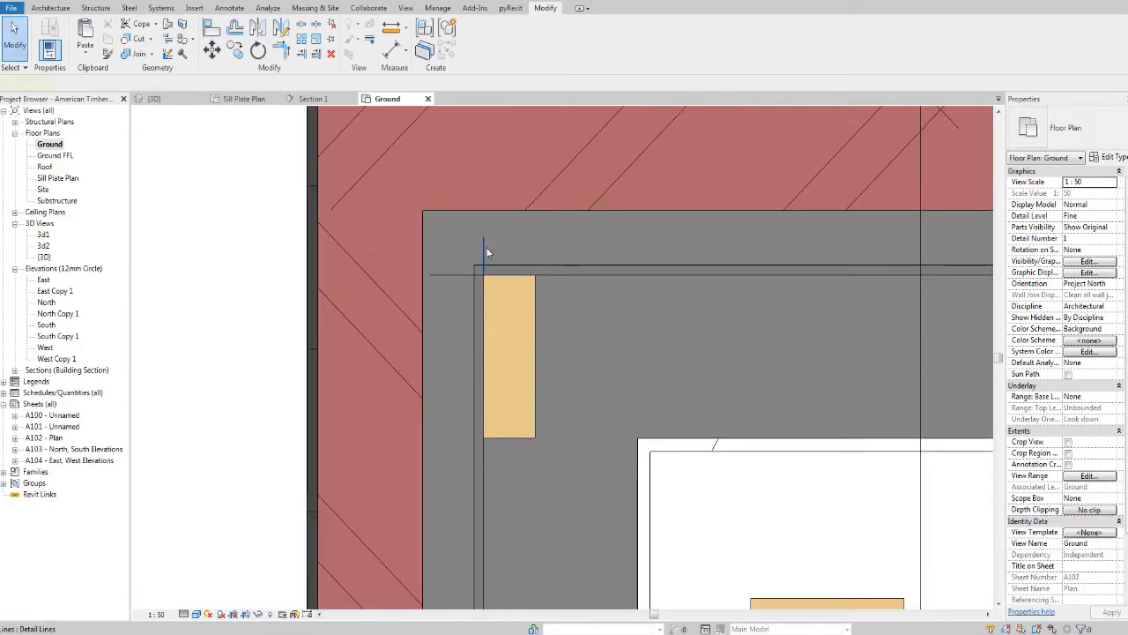
{"action": "left_click", "coordinate": [464, 277]}
{"action": "key", "text": "Escape"}
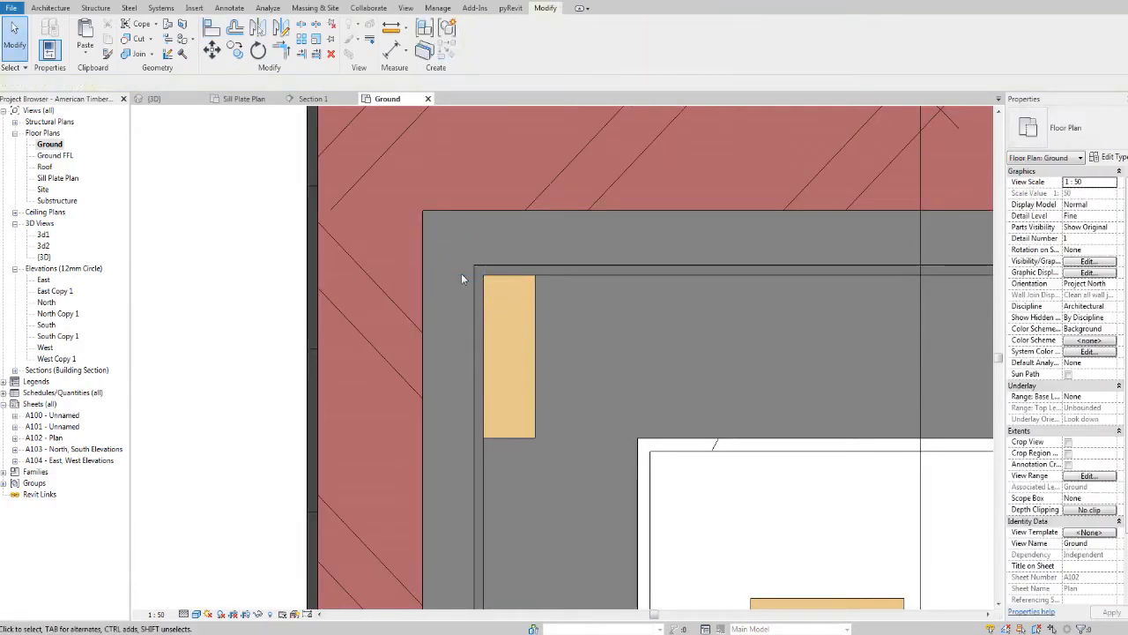
Copy the corner stud sideways by its own width so the copy sits directly against it.
{"action": "left_click", "coordinate": [535, 314]}
{"action": "middle_click_drag", "start_coordinate": [529, 346], "coordinate": [516, 341]}
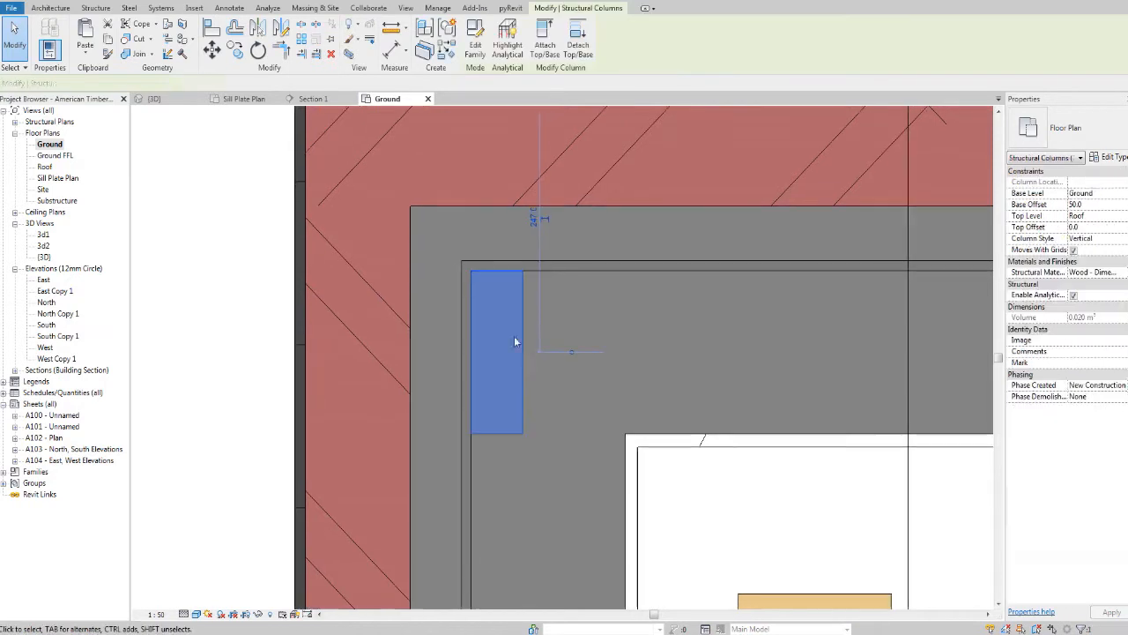
{"action": "left_click", "coordinate": [236, 52]}
{"action": "scroll", "coordinate": [464, 350], "scroll_direction": "up", "scroll_amount": 3}
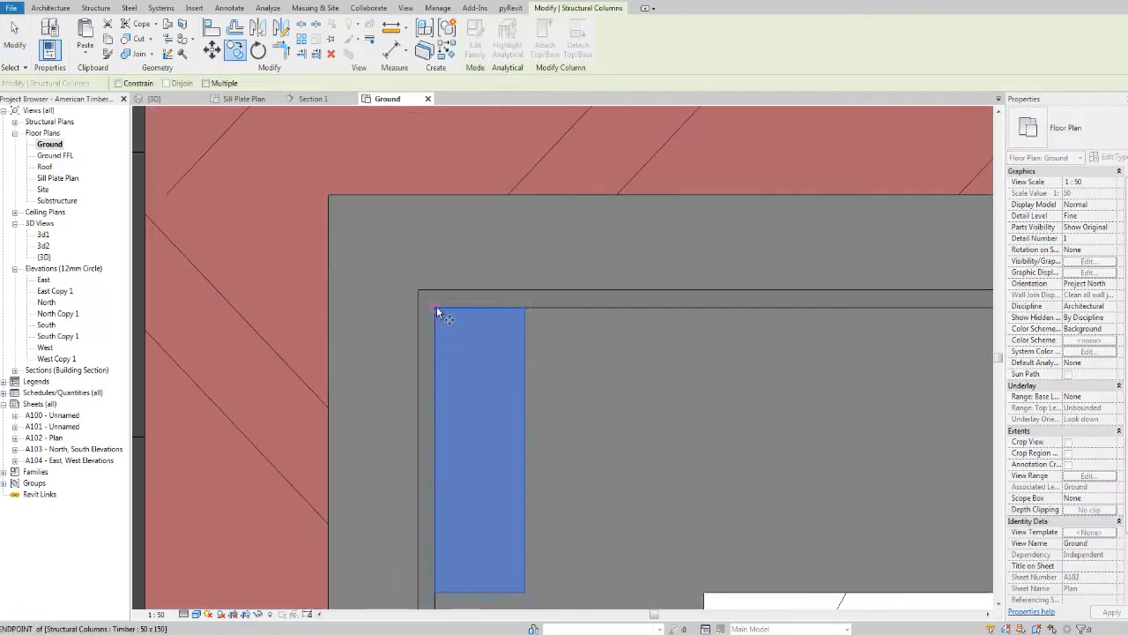
{"action": "left_click", "coordinate": [523, 311]}
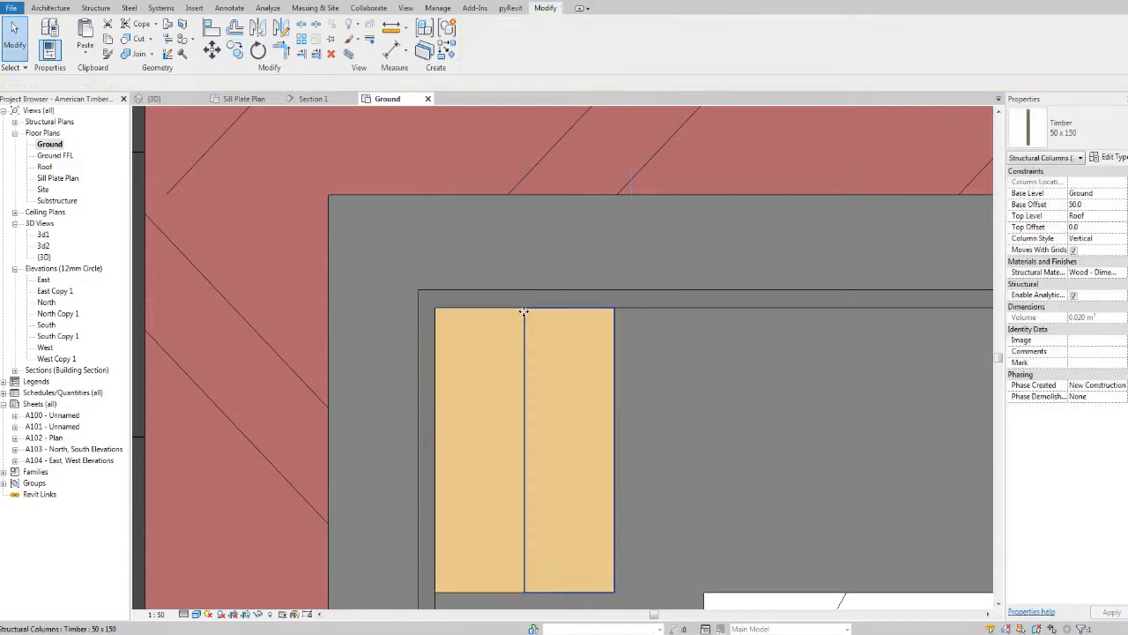
{"action": "key", "text": "Escape"}
Copy the second stud 50 mm along the rear wall to add a third stud to the corner pack.
{"action": "scroll", "coordinate": [552, 388], "scroll_direction": "down", "scroll_amount": 3}
{"action": "scroll", "coordinate": [495, 321], "scroll_direction": "up", "scroll_amount": 2}
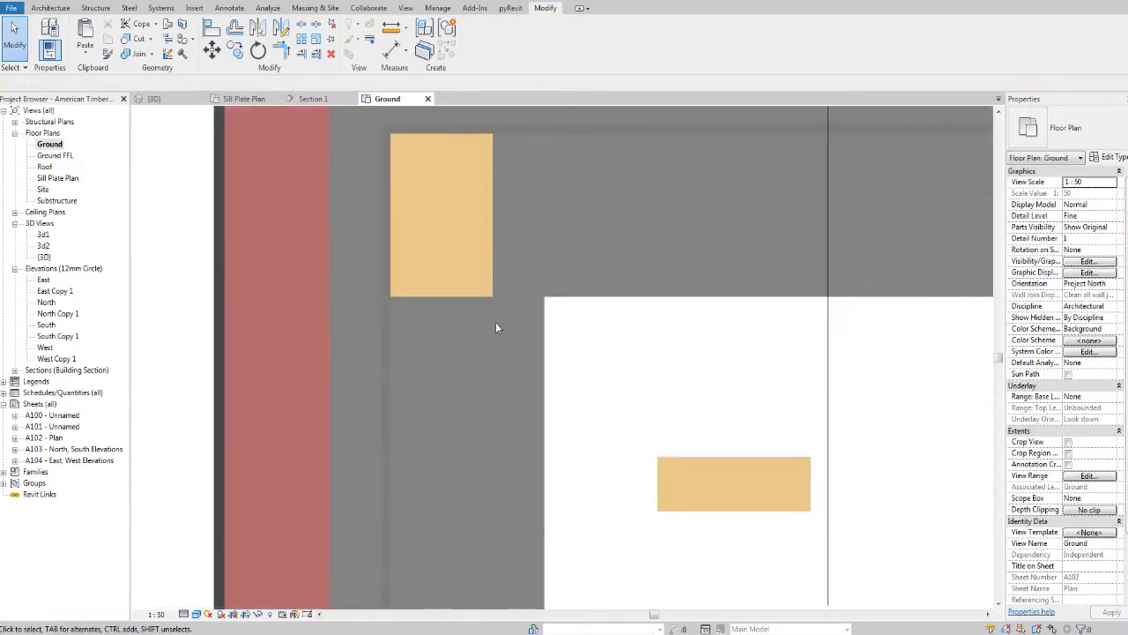
{"action": "middle_click_drag", "start_coordinate": [496, 322], "coordinate": [432, 378]}
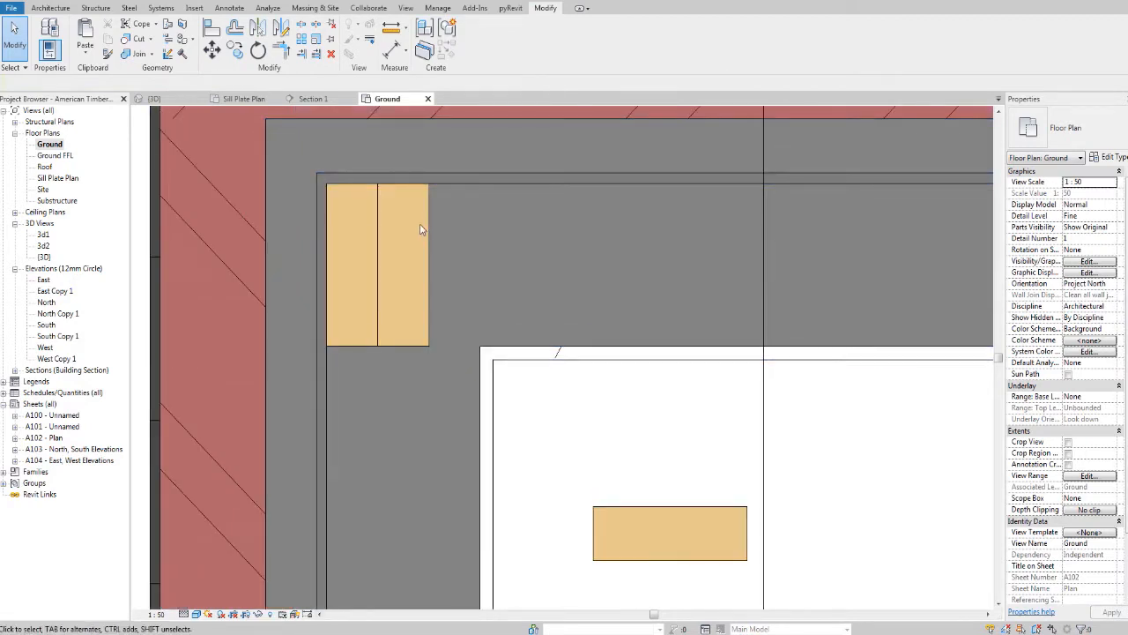
{"action": "left_click", "coordinate": [423, 234]}
{"action": "scroll", "coordinate": [401, 243], "scroll_direction": "up", "scroll_amount": 3}
{"action": "left_click", "coordinate": [236, 49]}
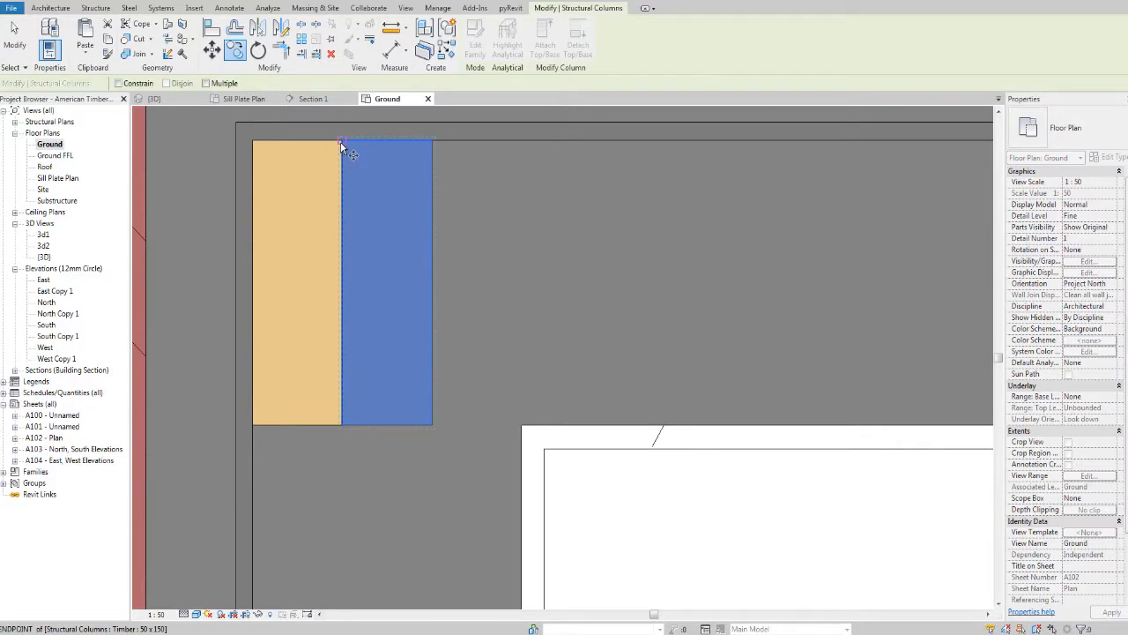
{"action": "left_click", "coordinate": [343, 144]}
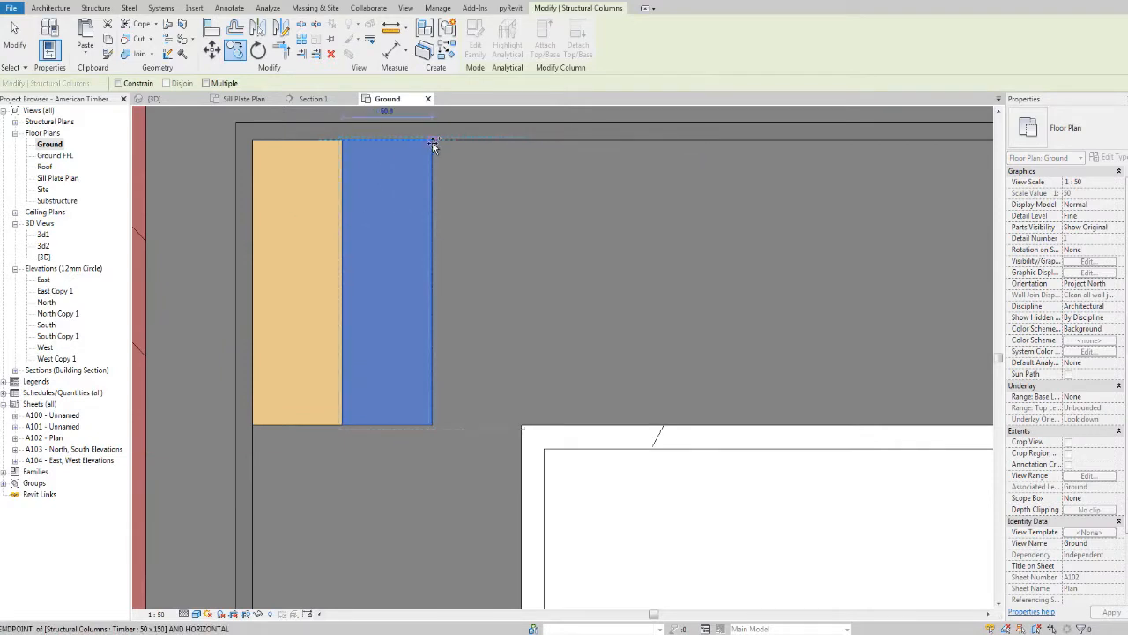
{"action": "left_click", "coordinate": [433, 143]}
{"action": "scroll", "coordinate": [433, 144], "scroll_direction": "down", "scroll_amount": 2}
{"action": "middle_click_drag", "start_coordinate": [456, 258], "coordinate": [531, 258]}
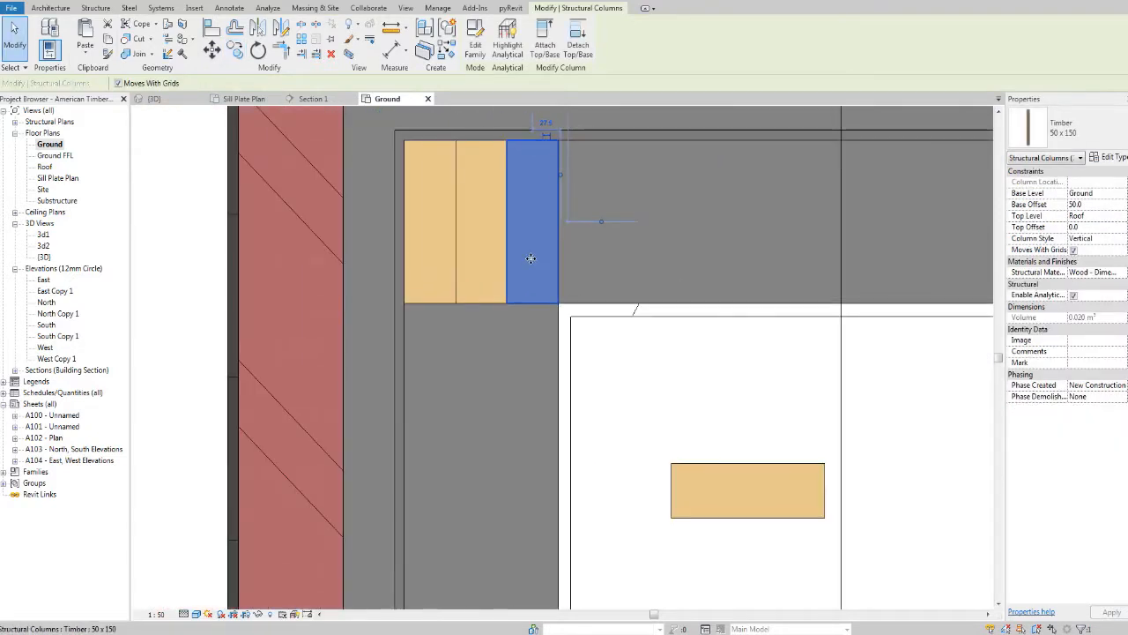
{"action": "left_click", "coordinate": [661, 315]}
Examine the three-stud corner pack against the inner wall faces and the nearby window opening.
{"action": "middle_click_drag", "start_coordinate": [678, 343], "coordinate": [554, 338]}
{"action": "scroll", "coordinate": [652, 310], "scroll_direction": "down", "scroll_amount": 2}
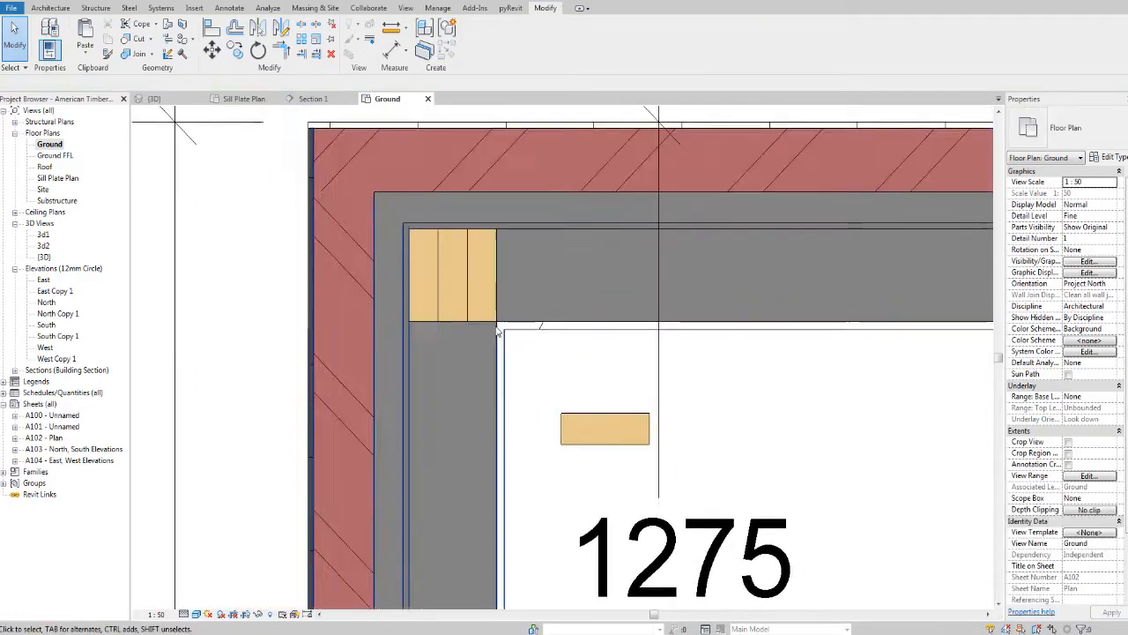
{"action": "scroll", "coordinate": [485, 314], "scroll_direction": "down", "scroll_amount": 2}
{"action": "scroll", "coordinate": [486, 309], "scroll_direction": "up", "scroll_amount": 5}
{"action": "middle_click_drag", "start_coordinate": [499, 303], "coordinate": [442, 344]}
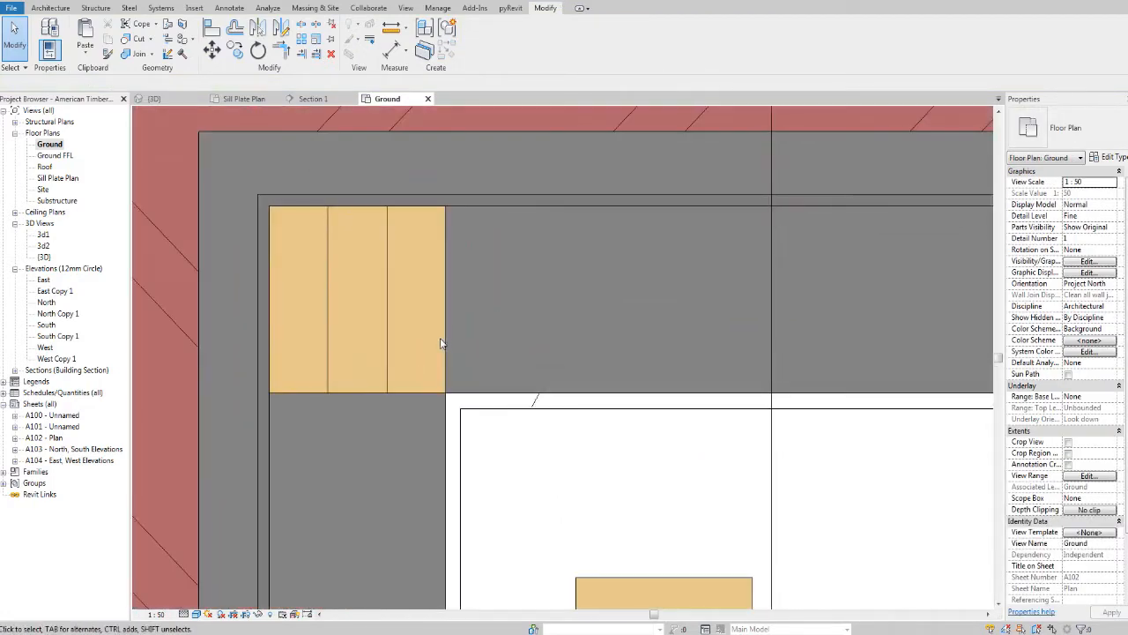
{"action": "scroll", "coordinate": [440, 338], "scroll_direction": "down", "scroll_amount": 5}
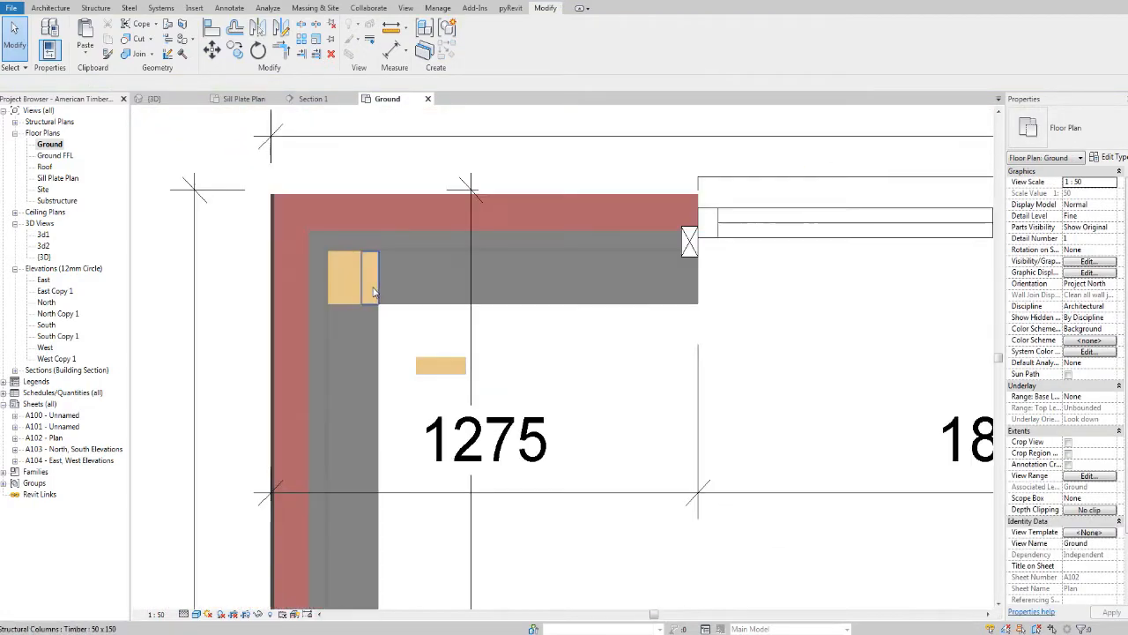
{"action": "scroll", "coordinate": [373, 291], "scroll_direction": "up", "scroll_amount": 4}
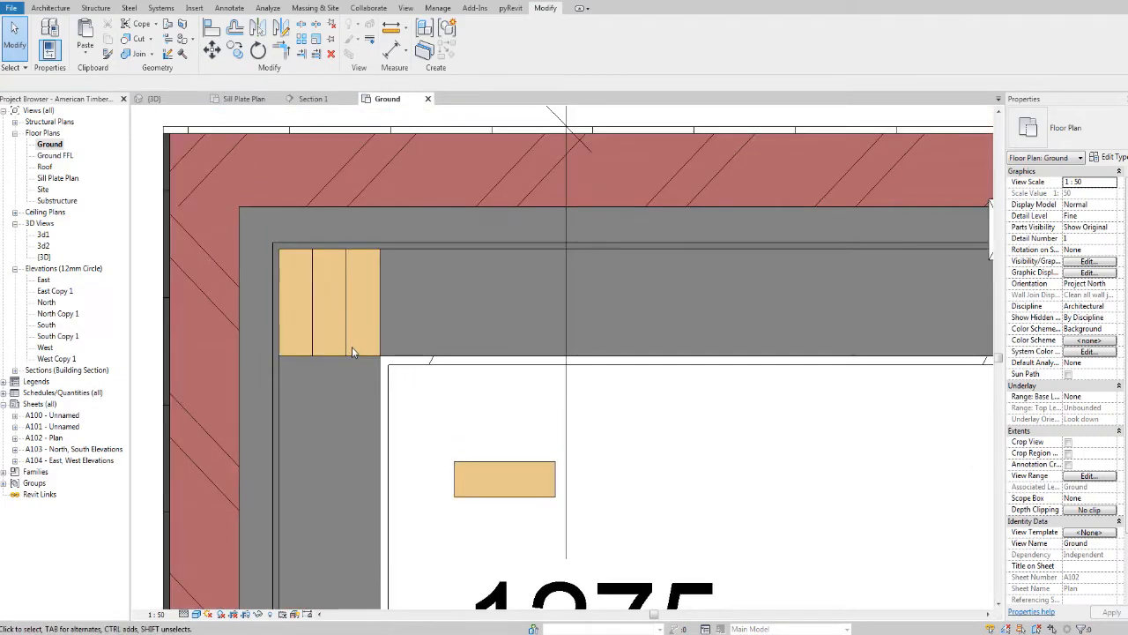
{"action": "scroll", "coordinate": [351, 353], "scroll_direction": "up", "scroll_amount": 2}
{"action": "scroll", "coordinate": [373, 395], "scroll_direction": "down", "scroll_amount": 4}
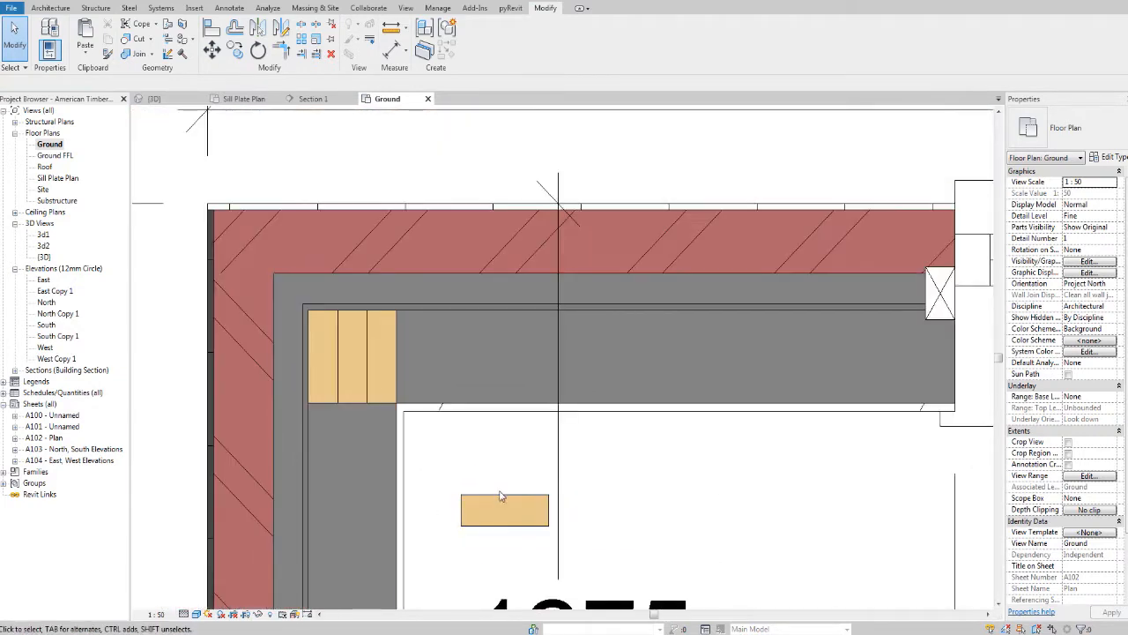
Move the loose horizontal stud from the room into the side wall, its outer corner snapped to the corner pack's inner end.
{"action": "left_click", "coordinate": [500, 499]}
{"action": "middle_click_drag", "start_coordinate": [500, 499], "coordinate": [556, 417]}
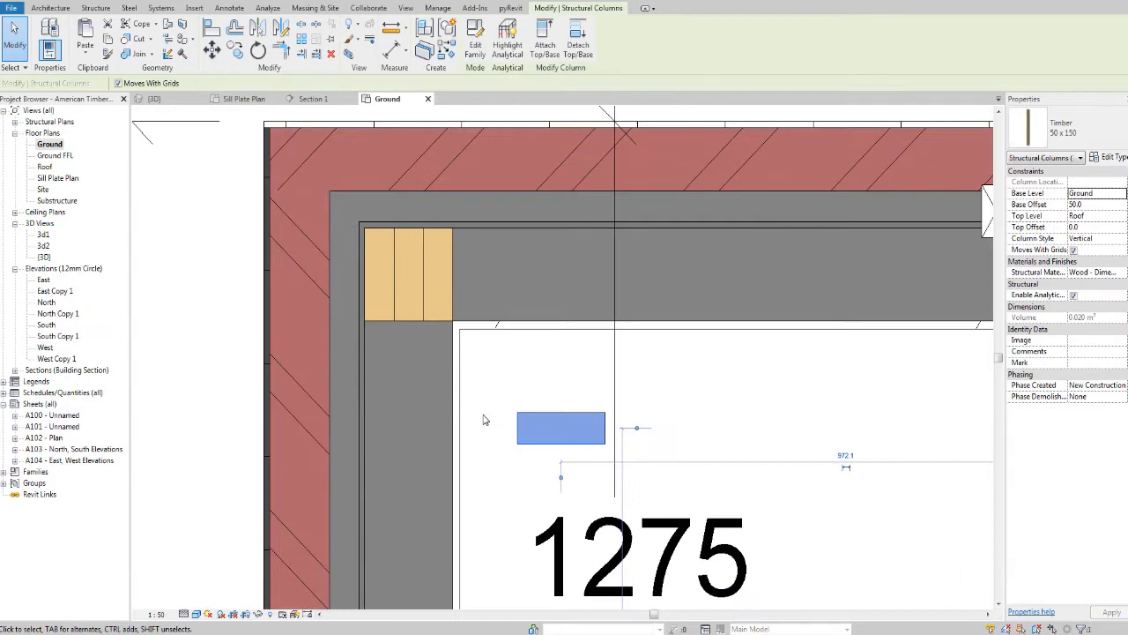
{"action": "left_click", "coordinate": [212, 51]}
{"action": "scroll", "coordinate": [517, 415], "scroll_direction": "up", "scroll_amount": 3}
{"action": "left_click", "coordinate": [517, 412]}
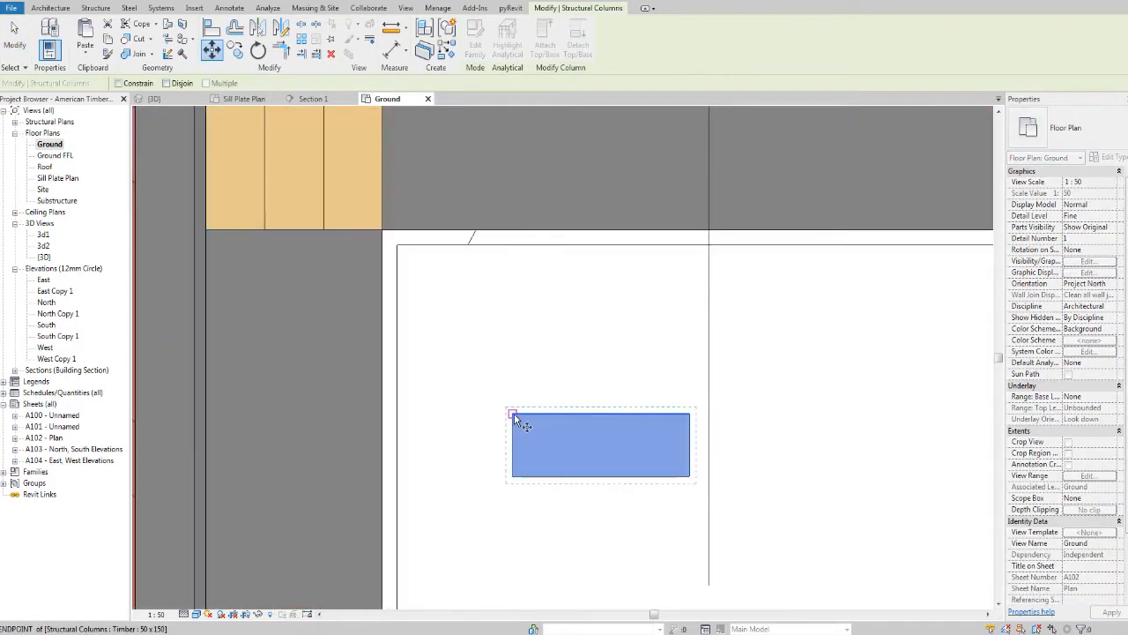
{"action": "left_click", "coordinate": [207, 229]}
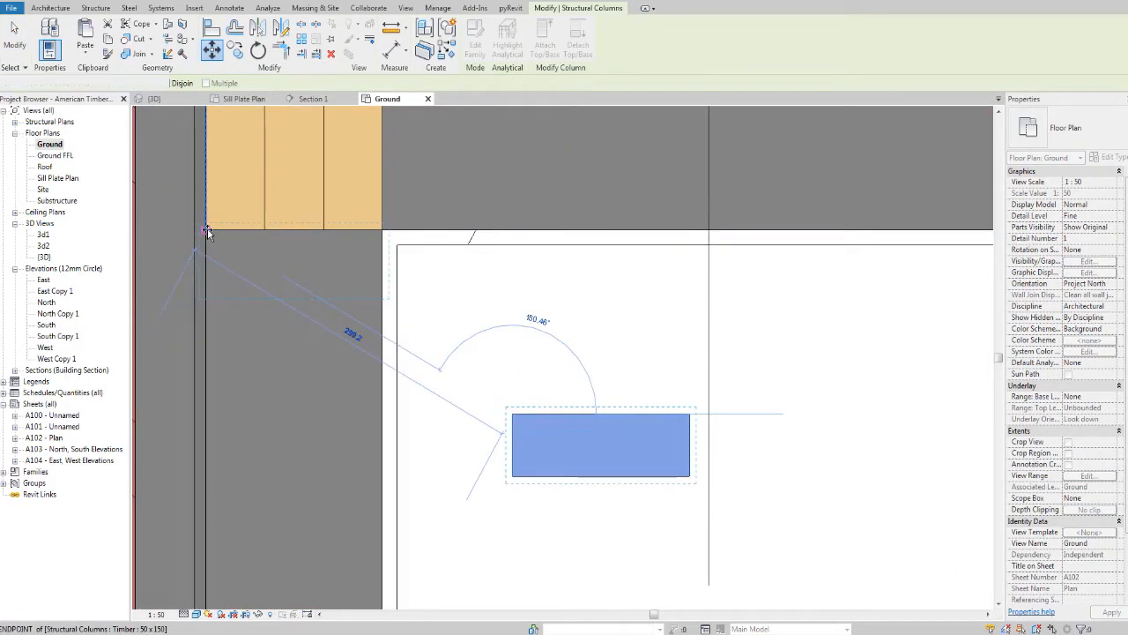
{"action": "key", "text": "Escape"}
Examine the four-stud corner pack in the 3D view, from its top down to the sill plates.
{"action": "scroll", "coordinate": [448, 297], "scroll_direction": "down", "scroll_amount": 4}
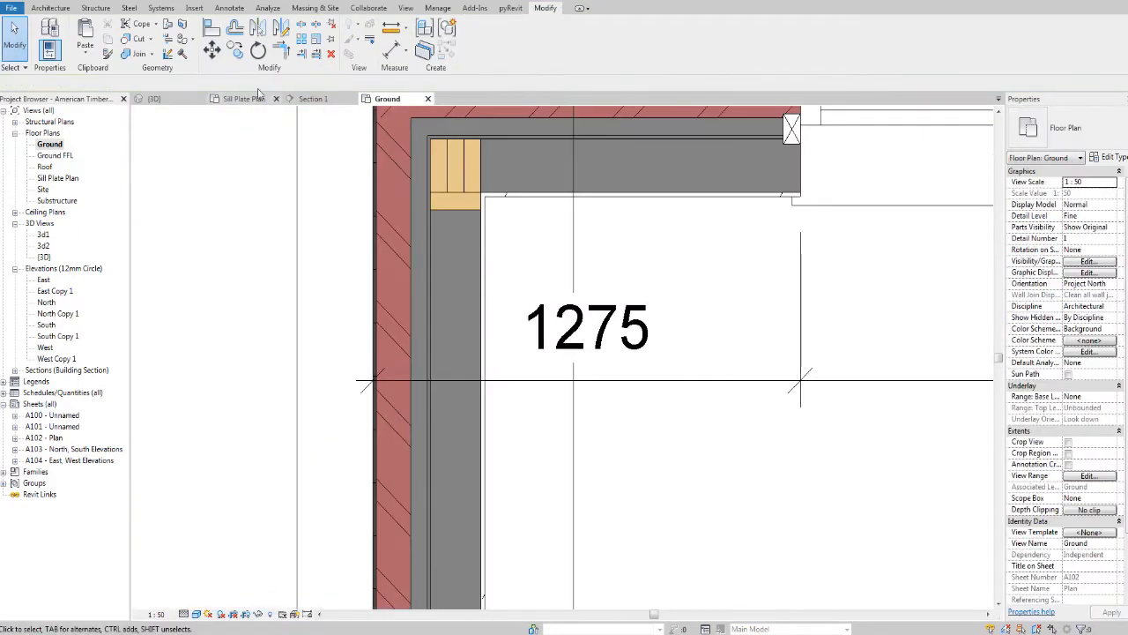
{"action": "left_click", "coordinate": [151, 98]}
{"action": "scroll", "coordinate": [597, 376], "scroll_direction": "up", "scroll_amount": 4}
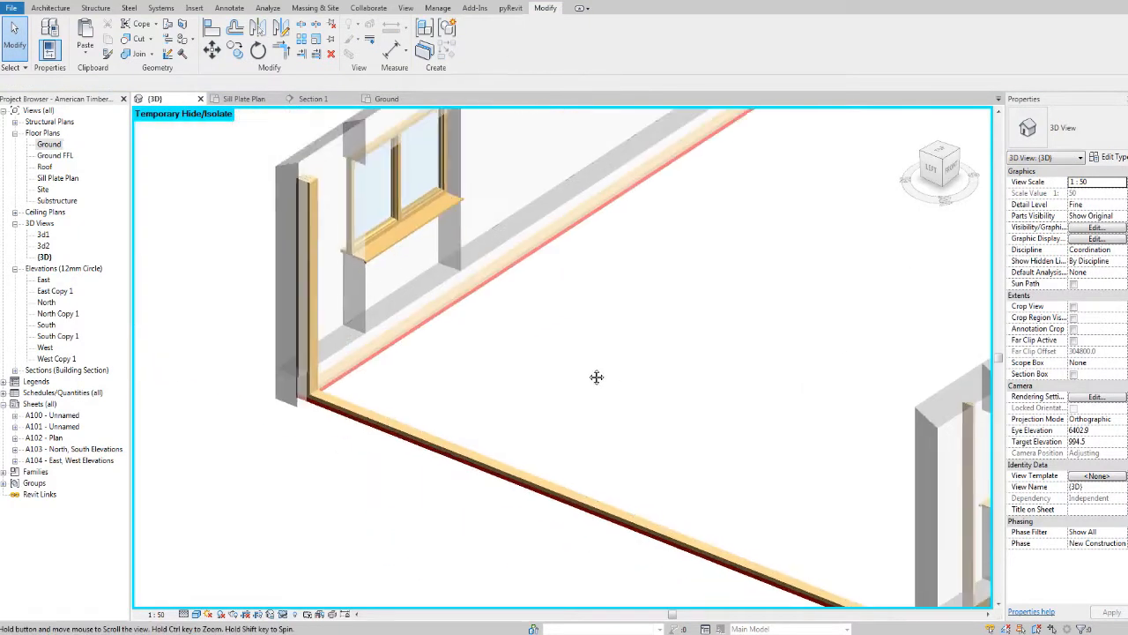
{"action": "scroll", "coordinate": [242, 168], "scroll_direction": "up", "scroll_amount": 8}
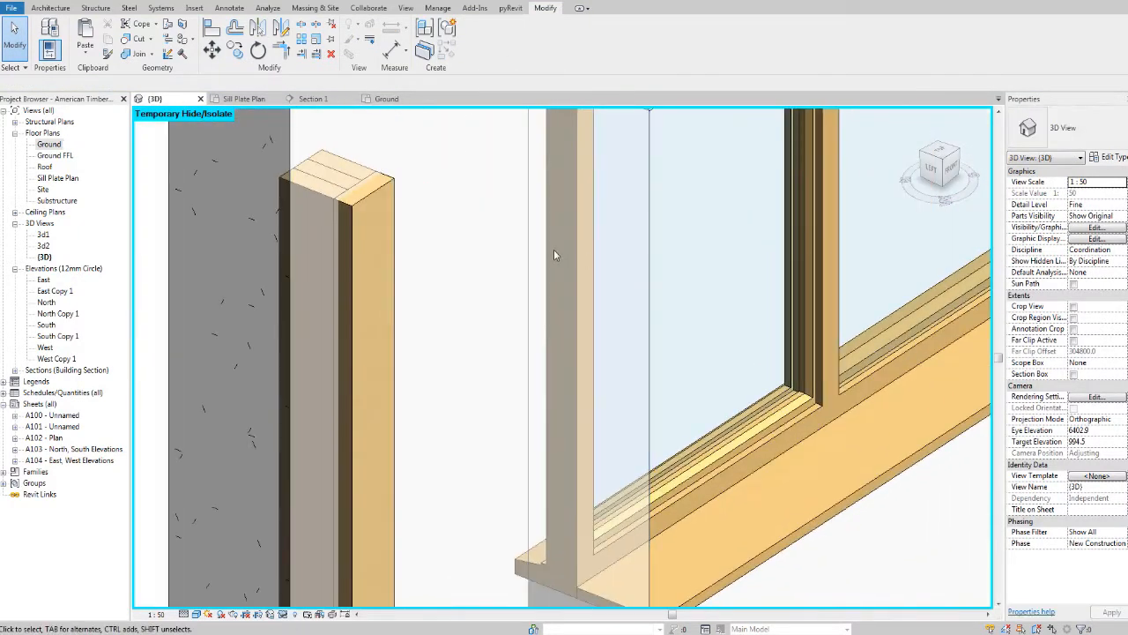
{"action": "scroll", "coordinate": [554, 255], "scroll_direction": "down", "scroll_amount": 5}
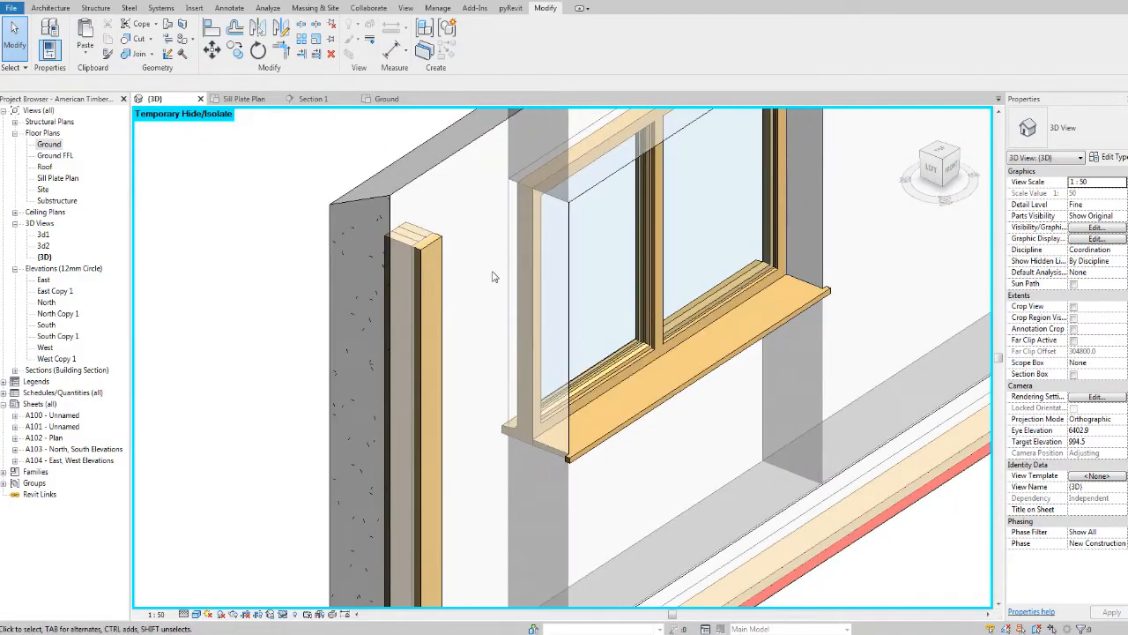
{"action": "middle_click_drag", "start_coordinate": [403, 335], "coordinate": [440, 278]}
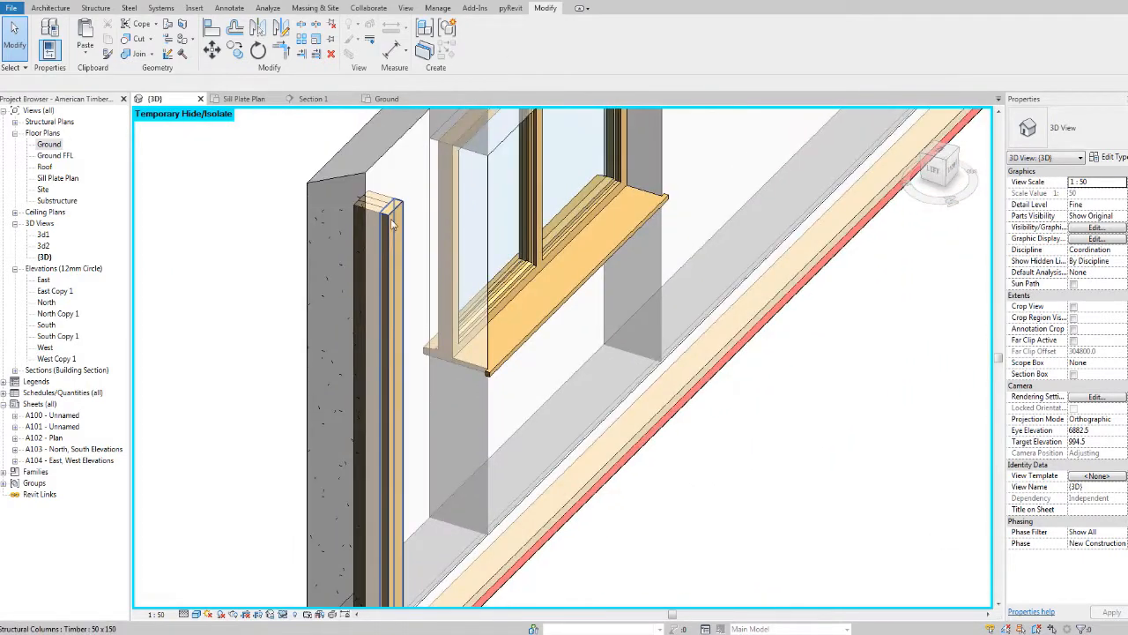
{"action": "scroll", "coordinate": [402, 379], "scroll_direction": "up", "scroll_amount": 5}
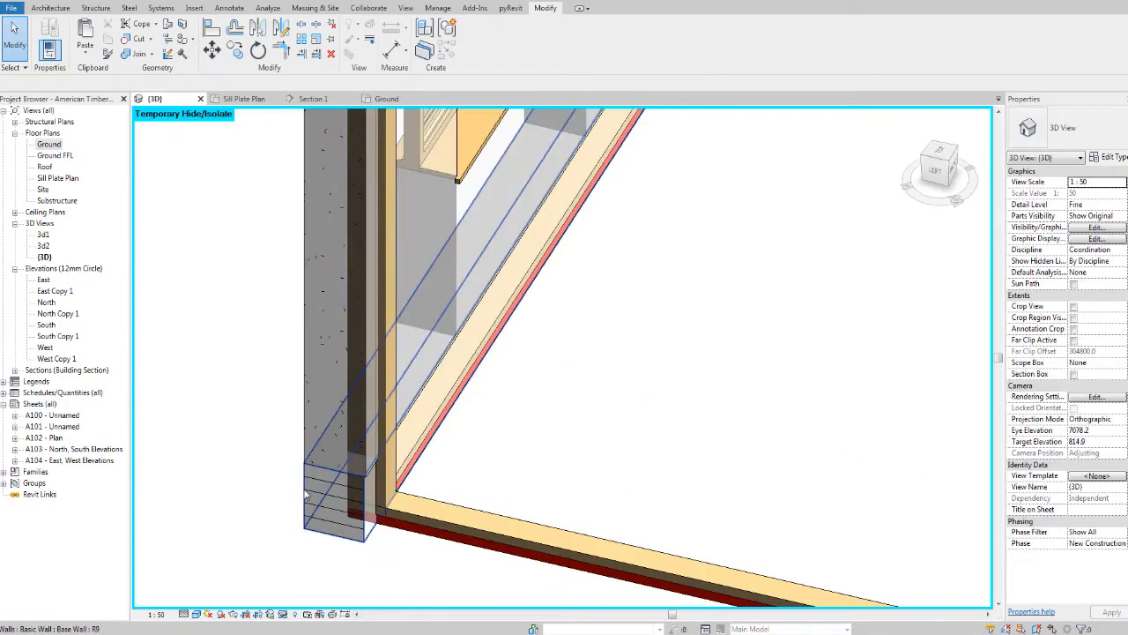
Hide the Walls category in the 3D view so only the timber framing and windows show at the corner.
{"action": "left_click", "coordinate": [511, 291]}
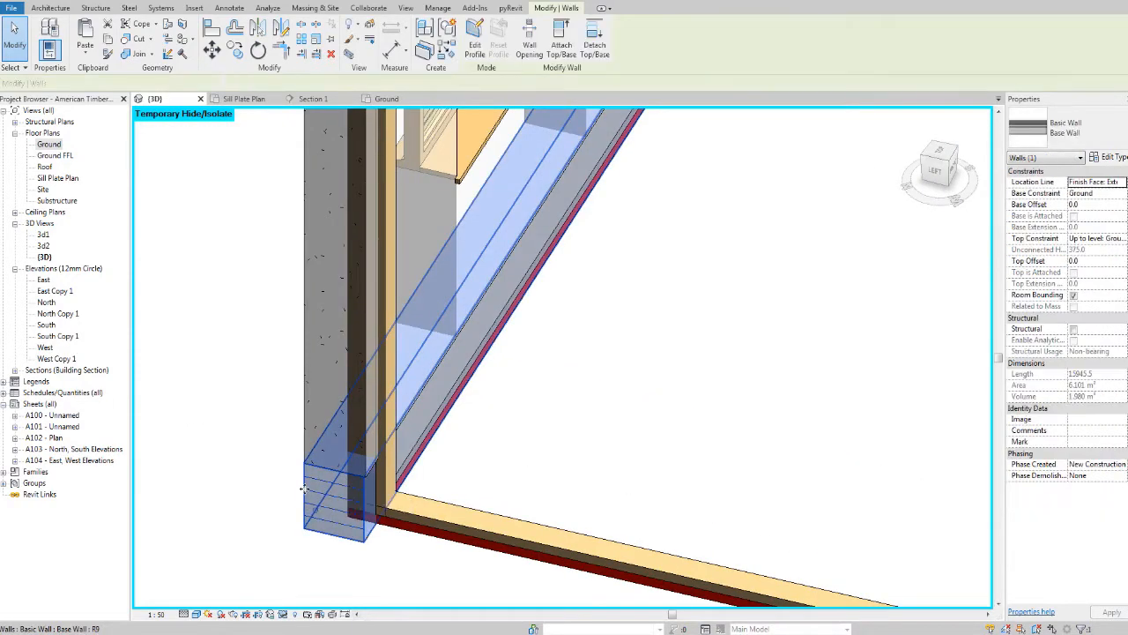
{"action": "middle_click_drag", "start_coordinate": [660, 396], "coordinate": [536, 312]}
{"action": "left_click", "coordinate": [536, 312]}
{"action": "key", "text": "v"}
{"action": "key", "text": "v"}
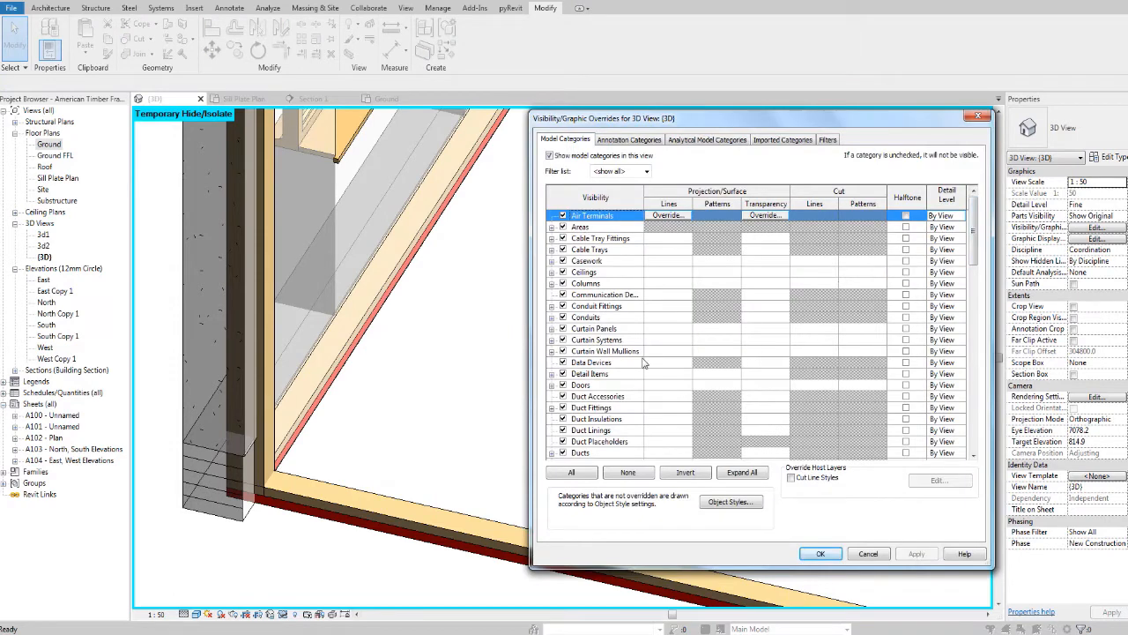
{"action": "key", "text": "w"}
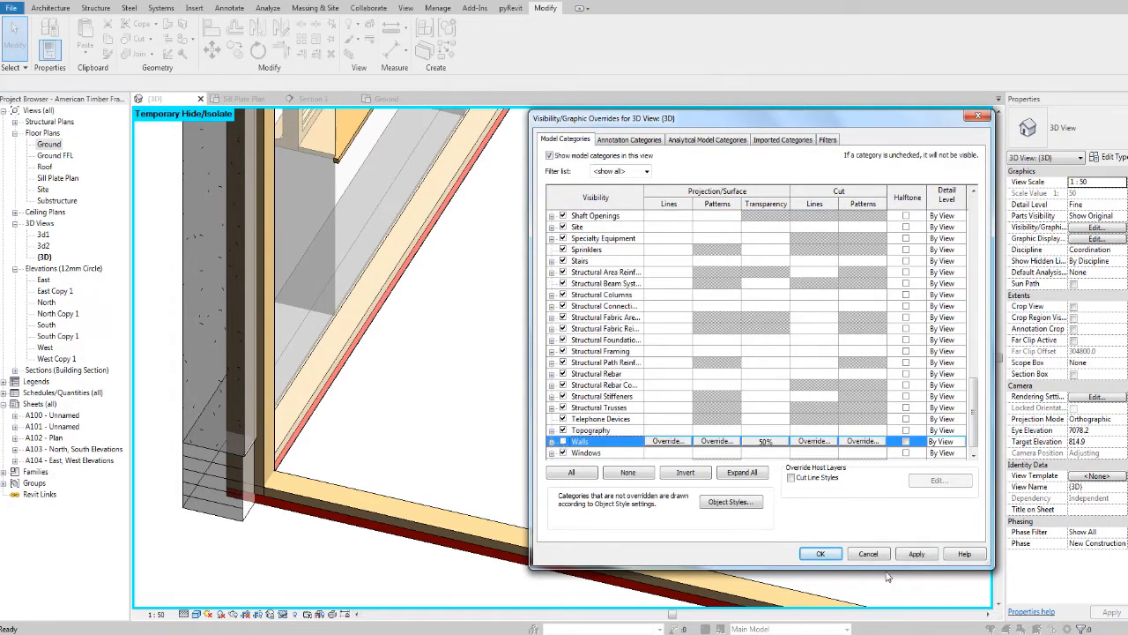
{"action": "key", "text": "Return"}
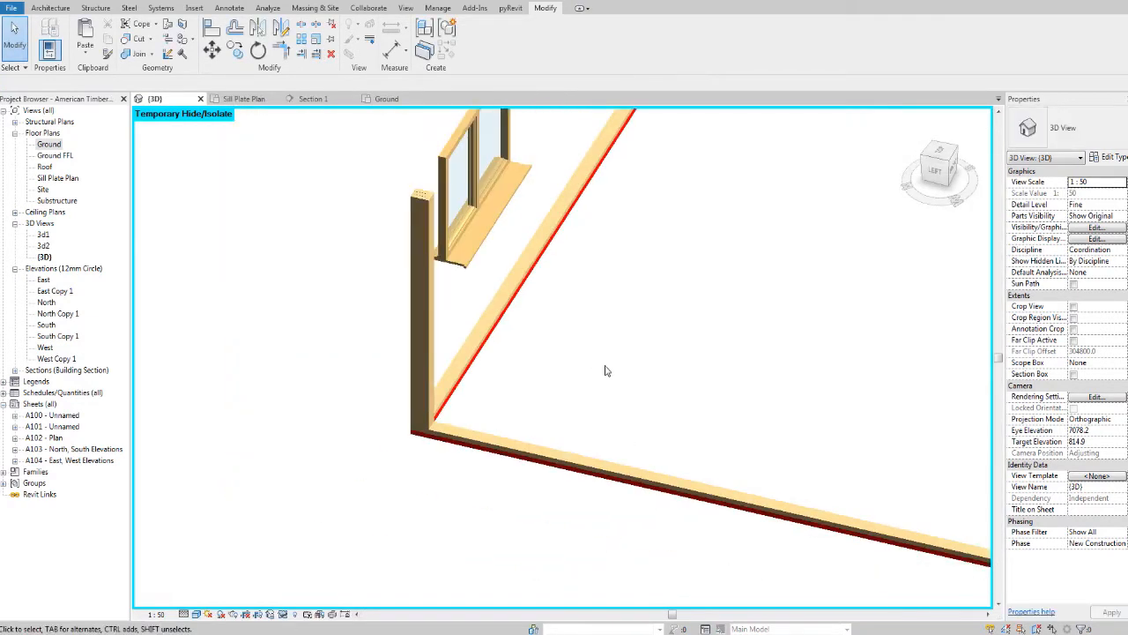
Pull the end of the side wall's upper 50 x 150 glulam plate back to the inner face of the three-stud pack.
{"action": "middle_click_drag", "start_coordinate": [605, 366], "coordinate": [603, 378]}
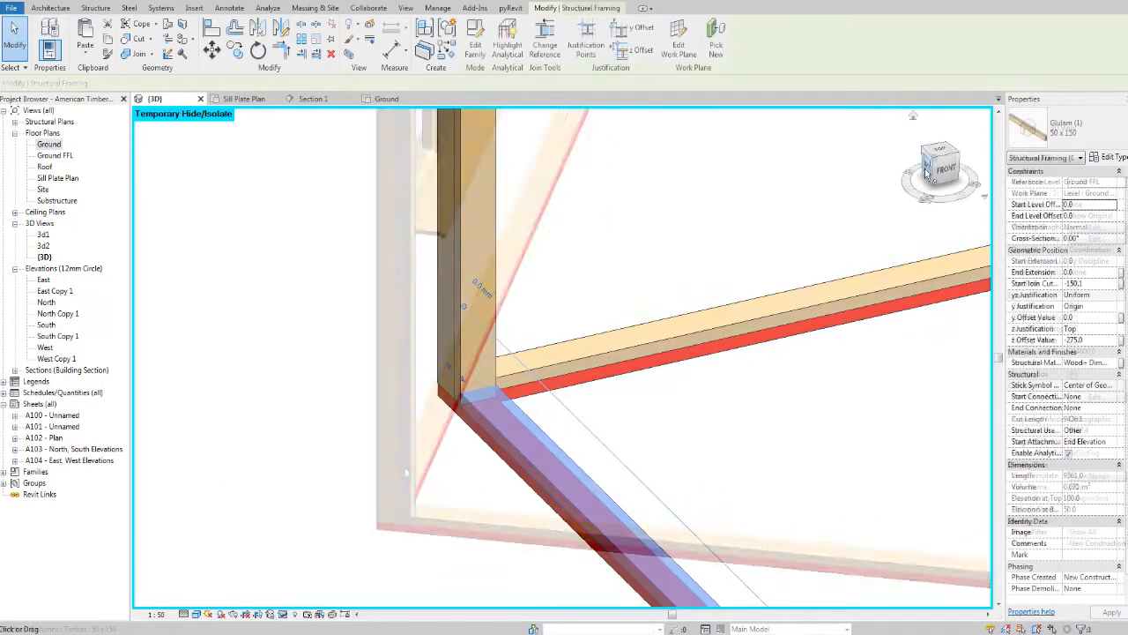
{"action": "middle_click_drag", "start_coordinate": [679, 361], "coordinate": [713, 320], "text": "shift"}
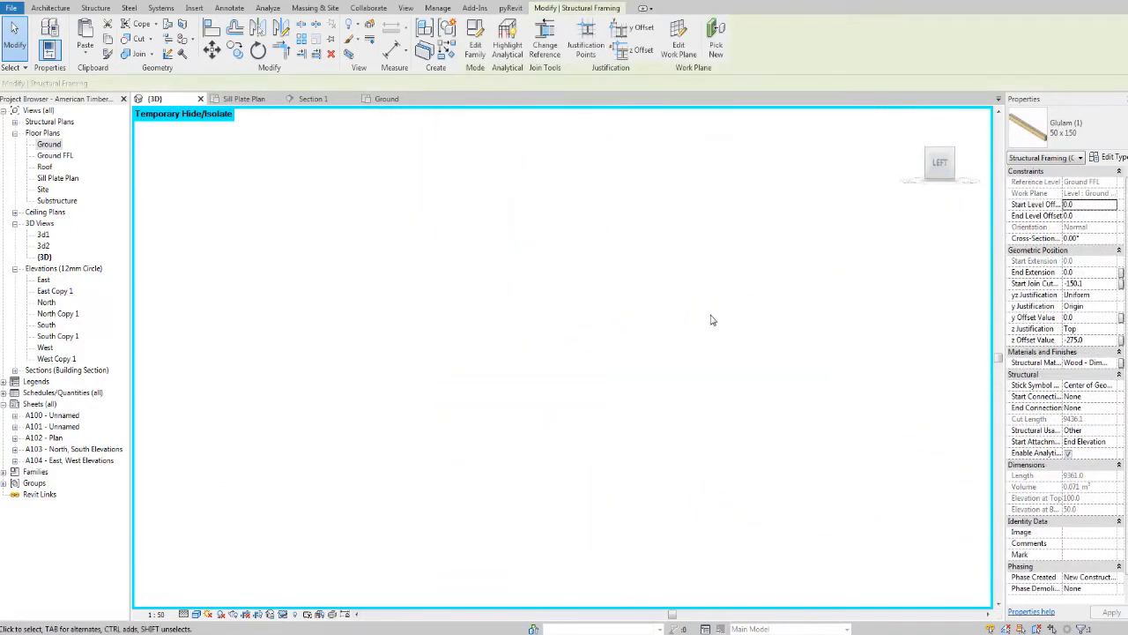
{"action": "scroll", "coordinate": [713, 320], "scroll_direction": "down", "scroll_amount": 3}
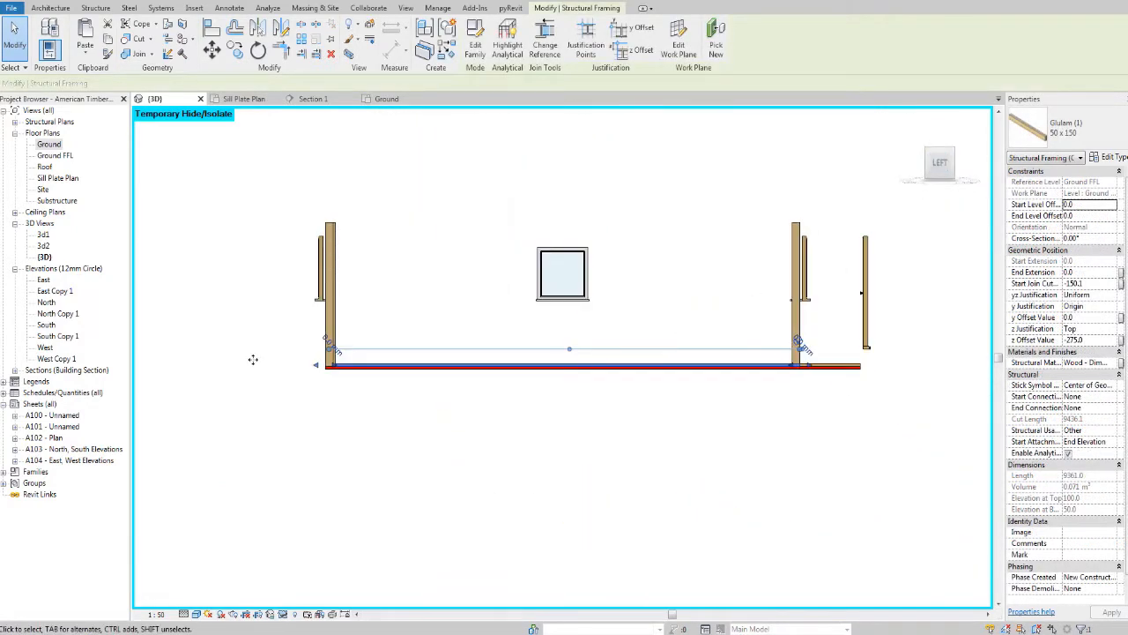
{"action": "scroll", "coordinate": [322, 370], "scroll_direction": "up", "scroll_amount": 5}
{"action": "scroll", "coordinate": [398, 392], "scroll_direction": "up", "scroll_amount": 4}
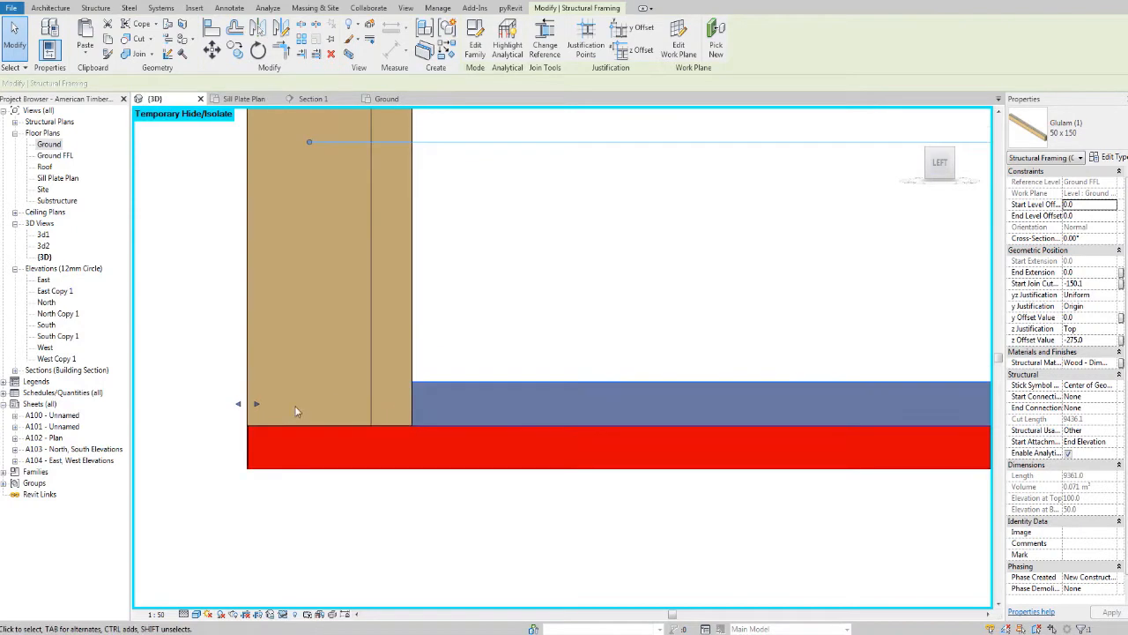
{"action": "left_click_drag", "start_coordinate": [255, 404], "coordinate": [369, 404]}
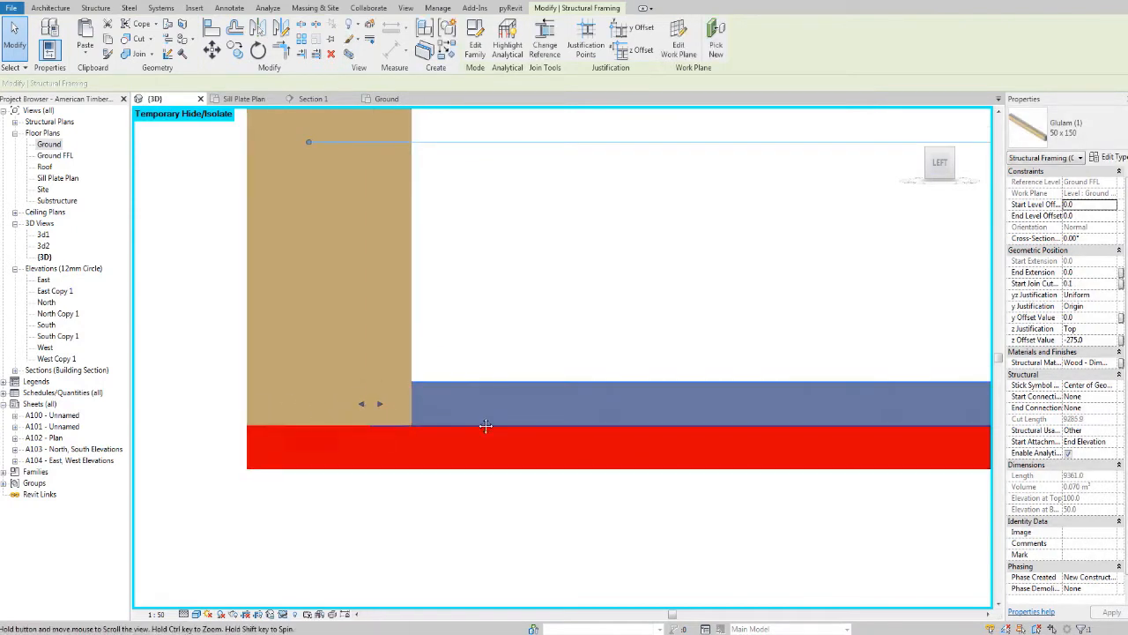
Set the base offset of the side wall's corner stud to 100 mm so it stands on top of the upper sill plate.
{"action": "left_click", "coordinate": [399, 354]}
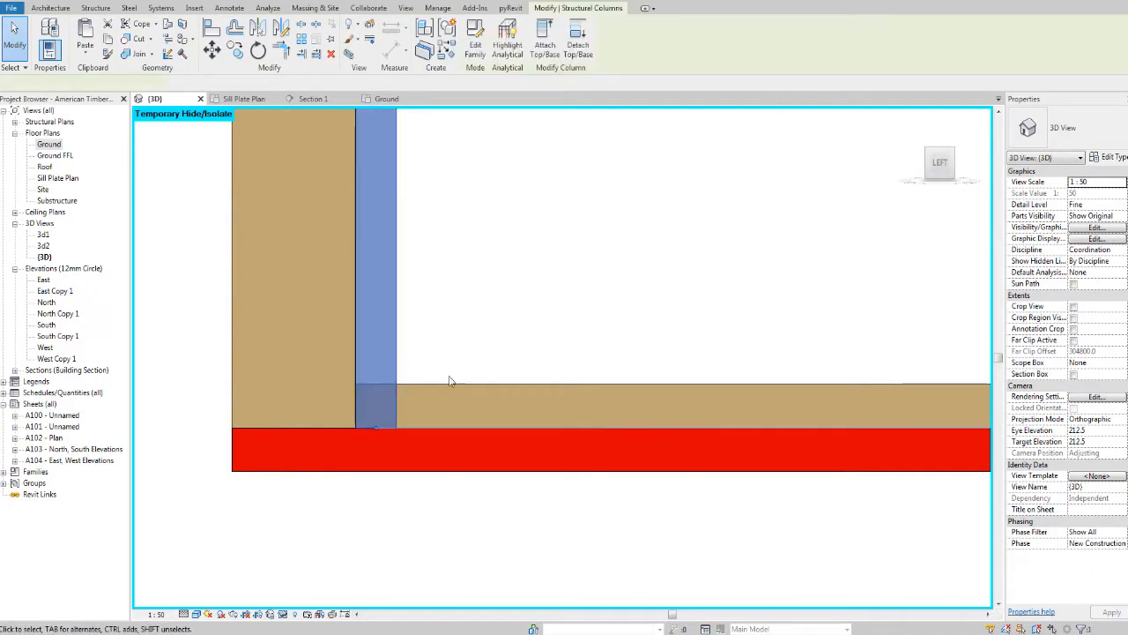
{"action": "middle_click_drag", "start_coordinate": [389, 420], "coordinate": [341, 435]}
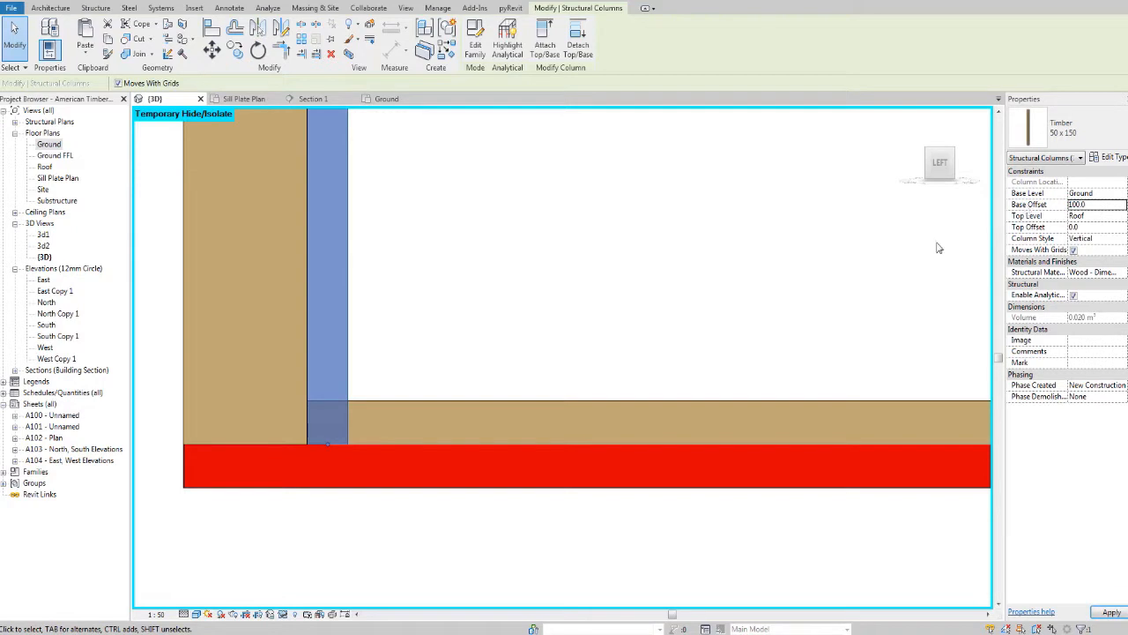
{"action": "left_click", "coordinate": [675, 303]}
{"action": "middle_click_drag", "start_coordinate": [675, 303], "coordinate": [583, 499], "text": "shift"}
{"action": "scroll", "coordinate": [505, 514], "scroll_direction": "up", "scroll_amount": 3}
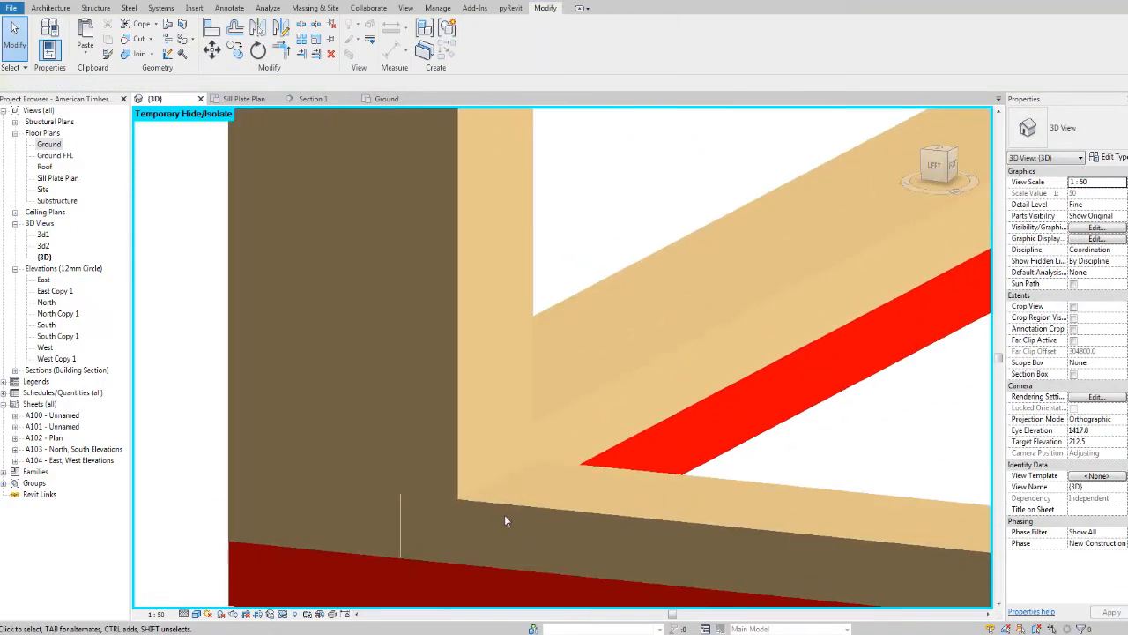
{"action": "scroll", "coordinate": [508, 516], "scroll_direction": "down", "scroll_amount": 2}
{"action": "scroll", "coordinate": [510, 521], "scroll_direction": "down", "scroll_amount": 4}
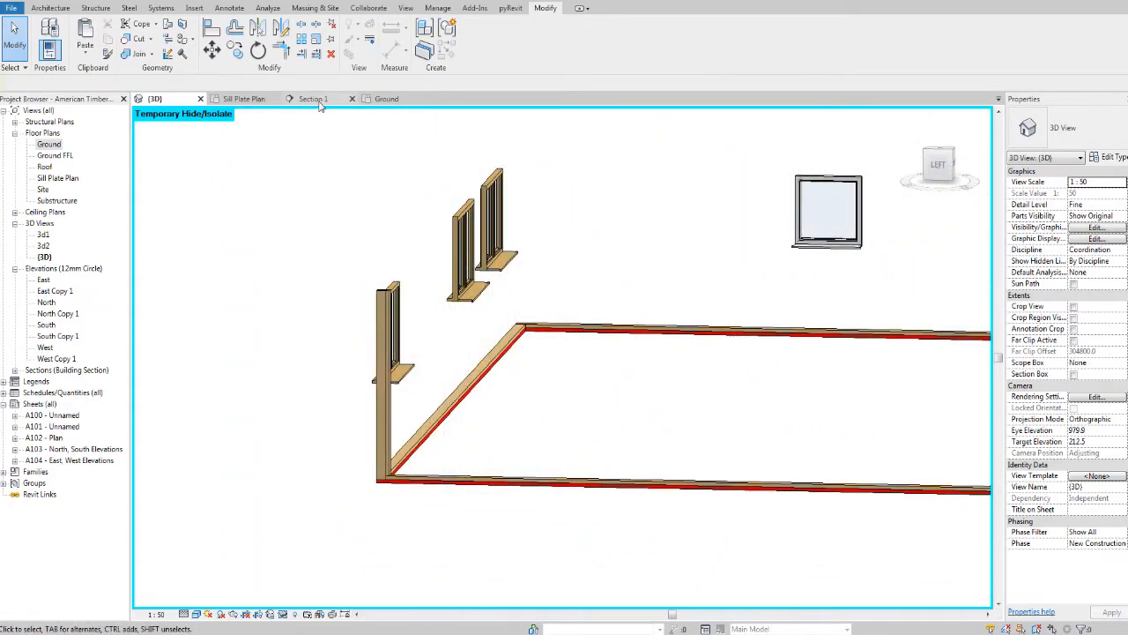
In the Ground plan, move the building section line to just outside the side wall that holds the corner pack.
{"action": "left_click", "coordinate": [387, 99]}
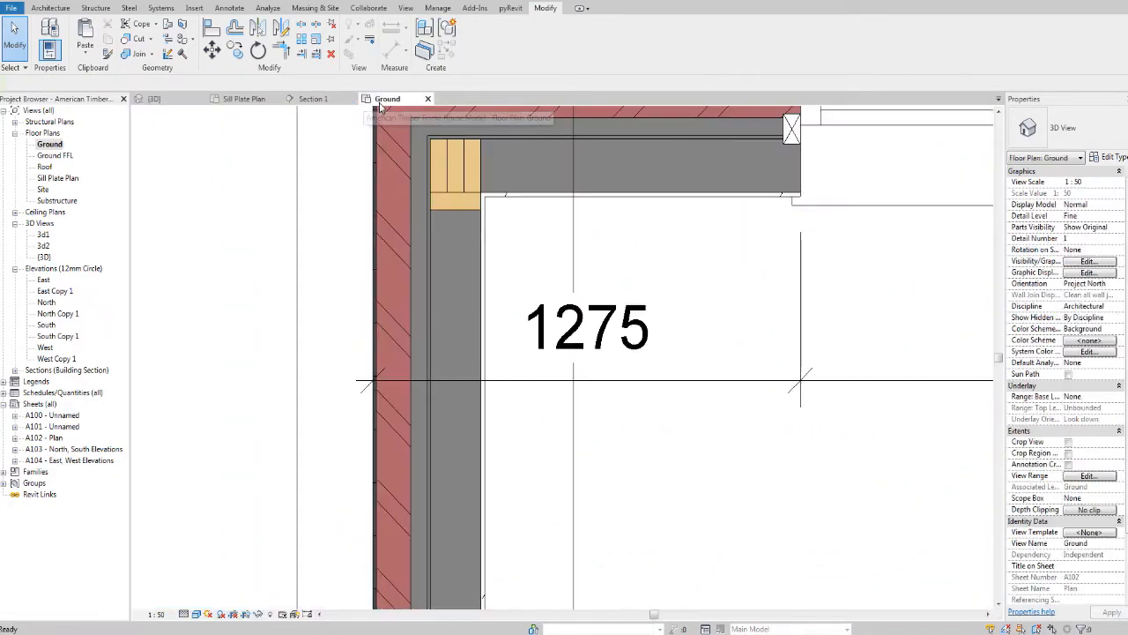
{"action": "scroll", "coordinate": [446, 214], "scroll_direction": "down", "scroll_amount": 4}
{"action": "scroll", "coordinate": [445, 214], "scroll_direction": "down", "scroll_amount": 3}
{"action": "scroll", "coordinate": [543, 260], "scroll_direction": "down", "scroll_amount": 2}
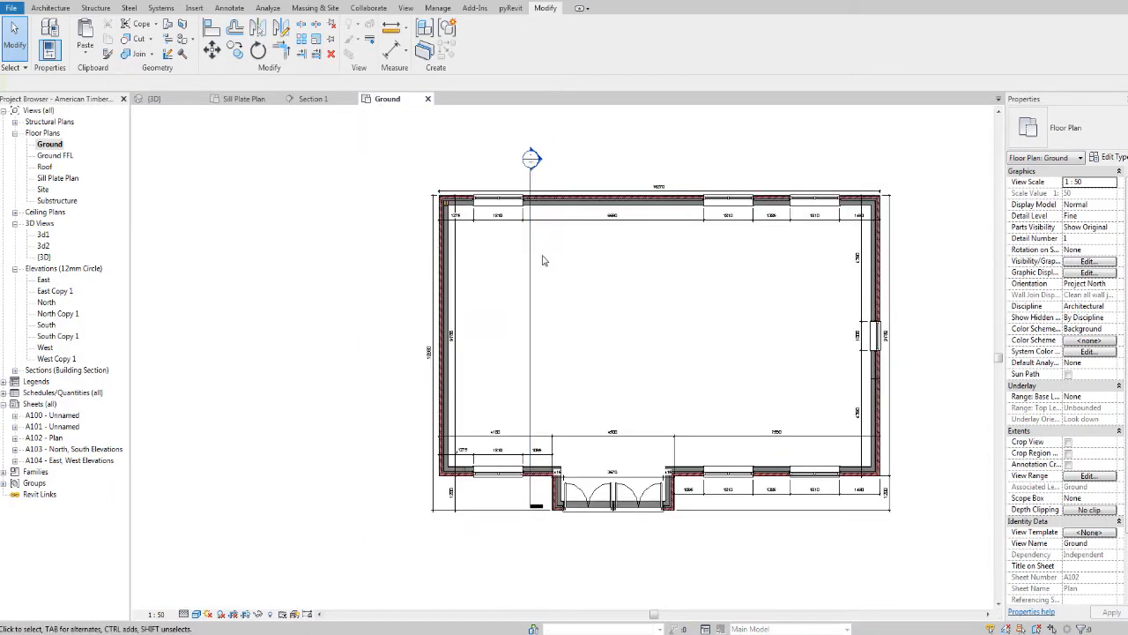
{"action": "left_click_drag", "start_coordinate": [531, 264], "coordinate": [408, 220]}
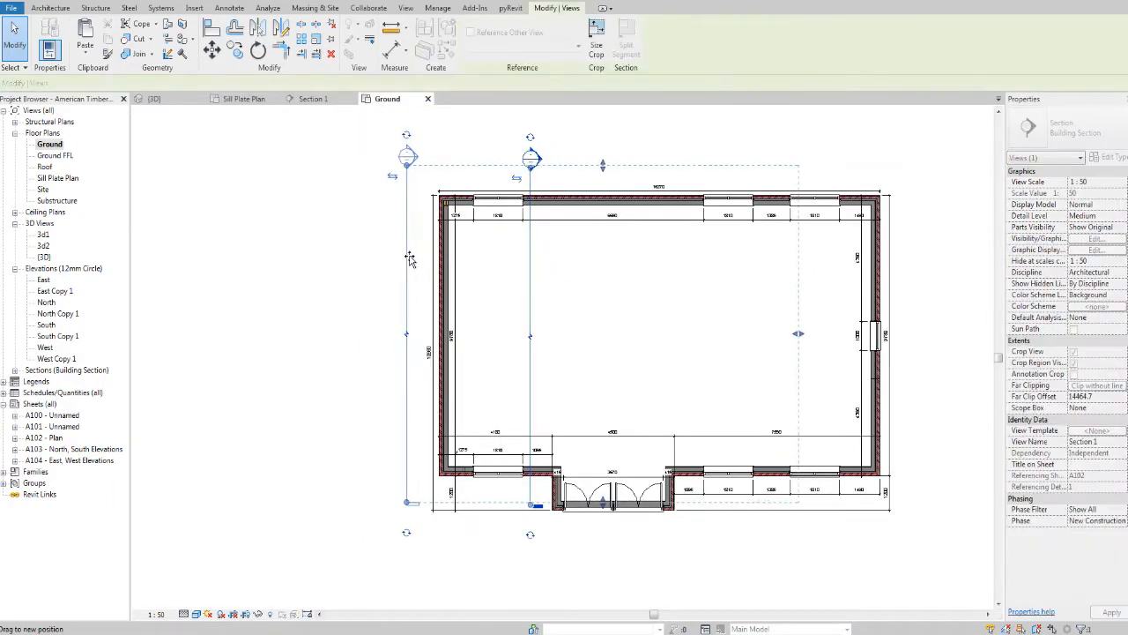
Hide the Walls category in the Section 1 view to expose the side wall's timber framing.
{"action": "left_click", "coordinate": [308, 99]}
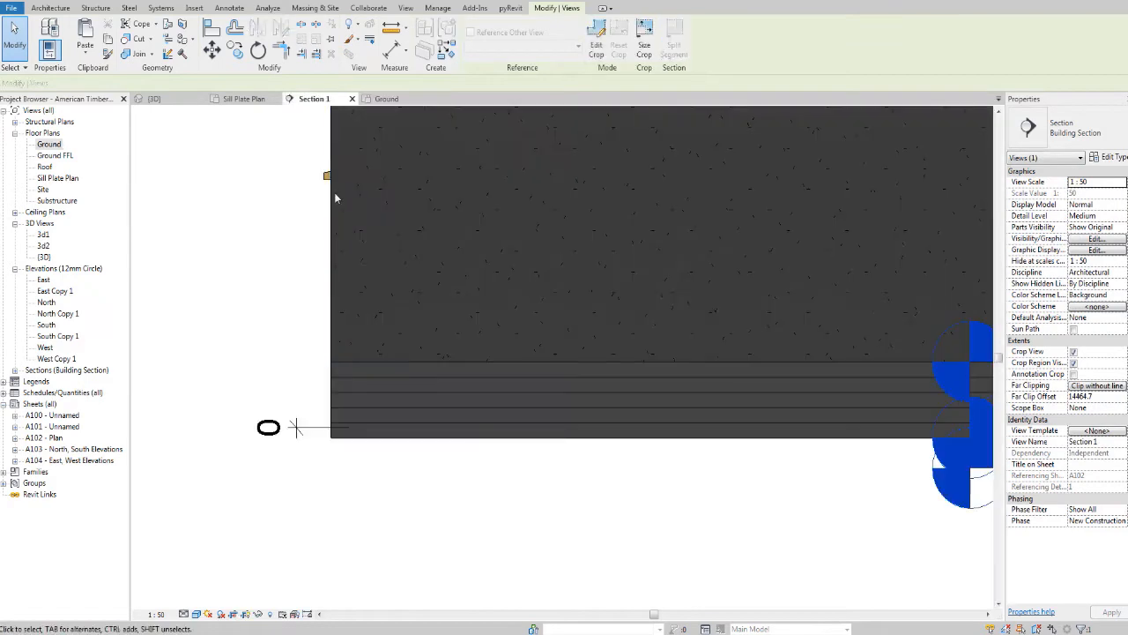
{"action": "scroll", "coordinate": [459, 280], "scroll_direction": "down", "scroll_amount": 4}
{"action": "scroll", "coordinate": [501, 328], "scroll_direction": "up", "scroll_amount": 2}
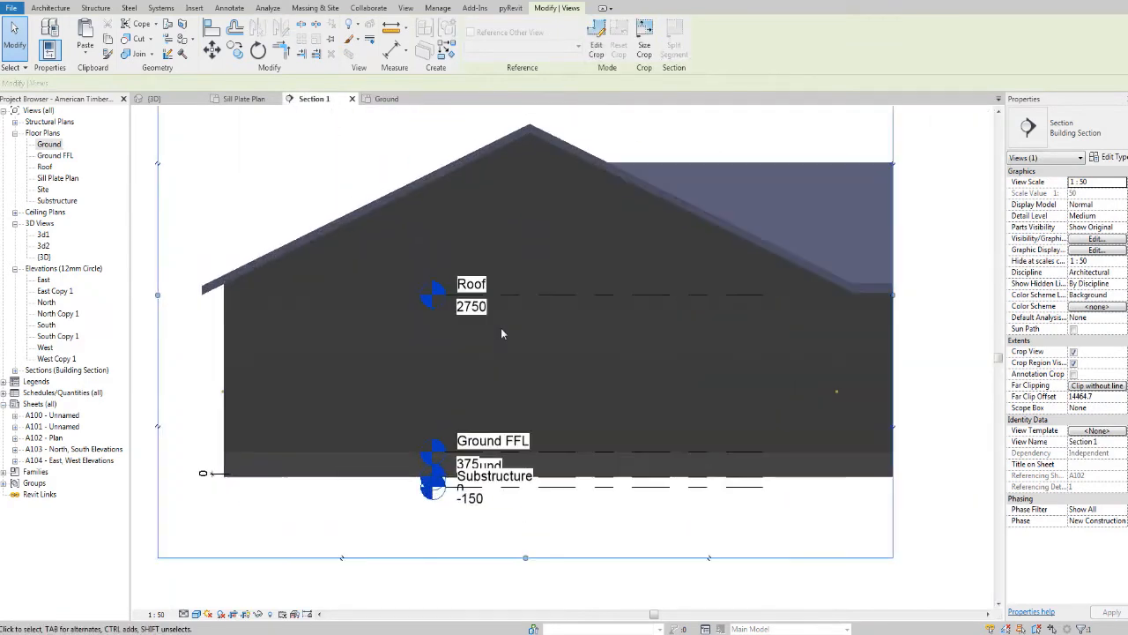
{"action": "key", "text": "v"}
{"action": "key", "text": "g"}
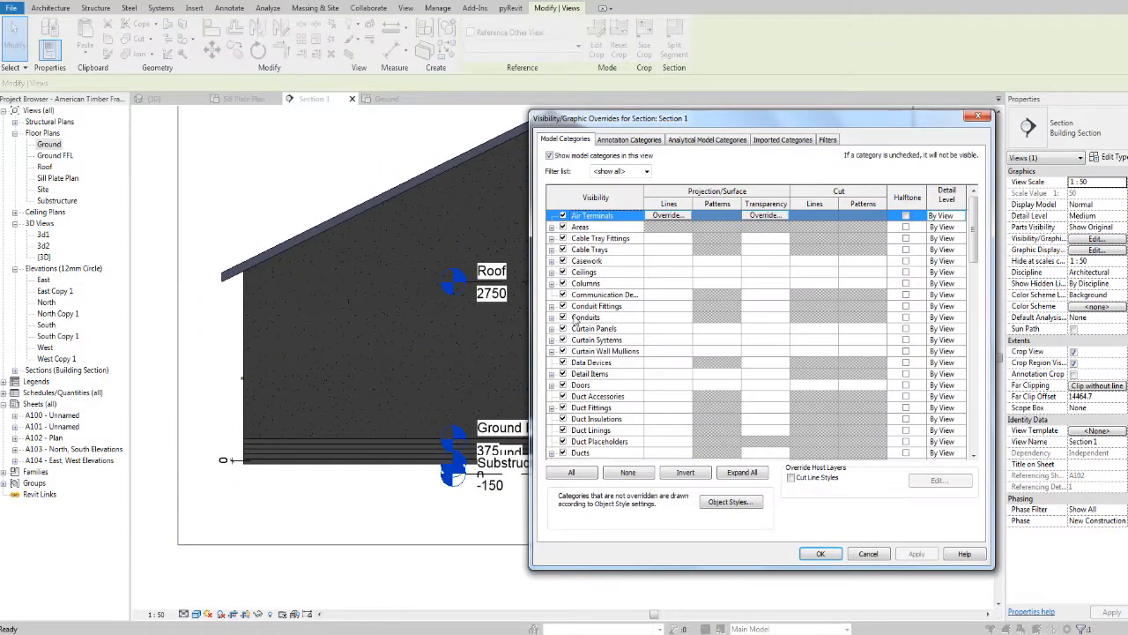
{"action": "scroll", "coordinate": [619, 333], "scroll_direction": "down", "scroll_amount": 20}
{"action": "left_click", "coordinate": [620, 432]}
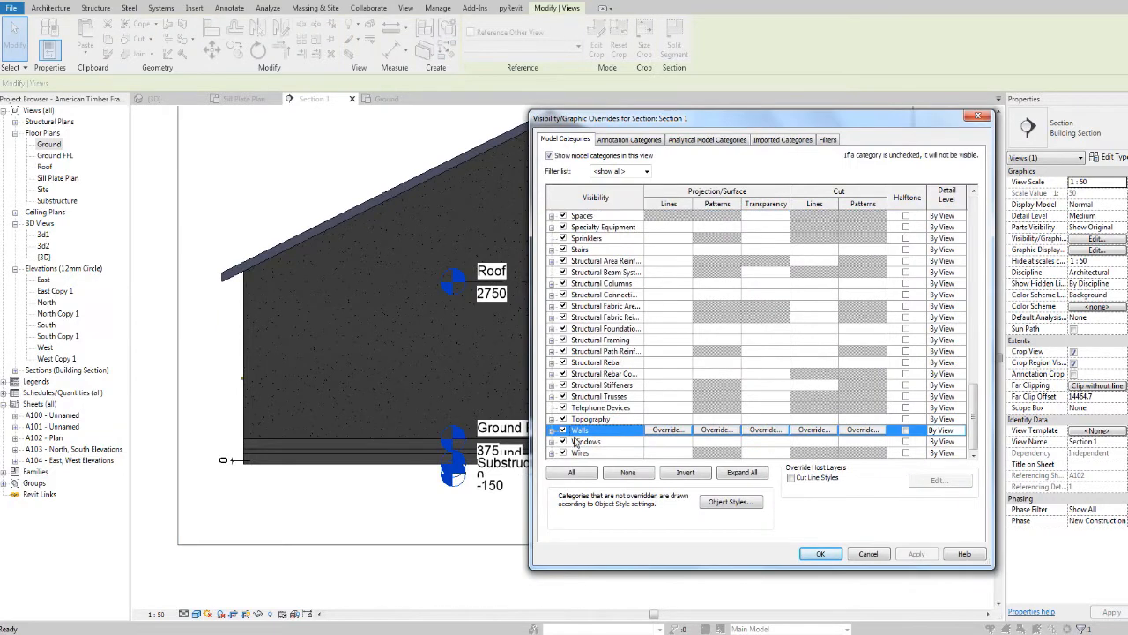
{"action": "left_click", "coordinate": [800, 554]}
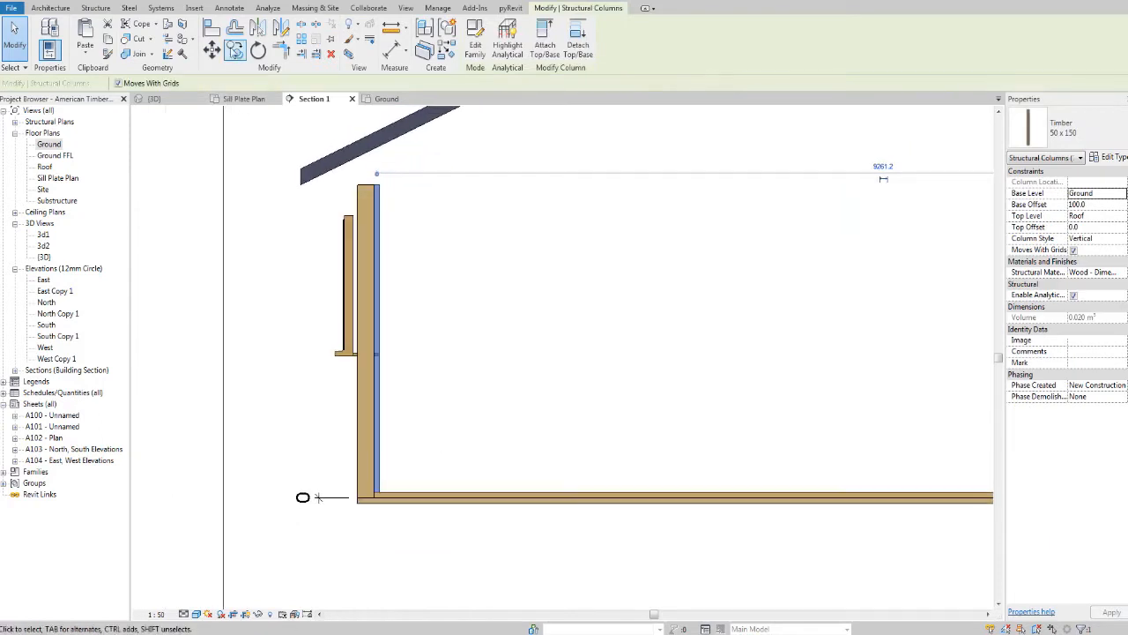
Copy the side wall's corner stud 1340 mm along the sill plate, away from the corner.
{"action": "left_click", "coordinate": [235, 51]}
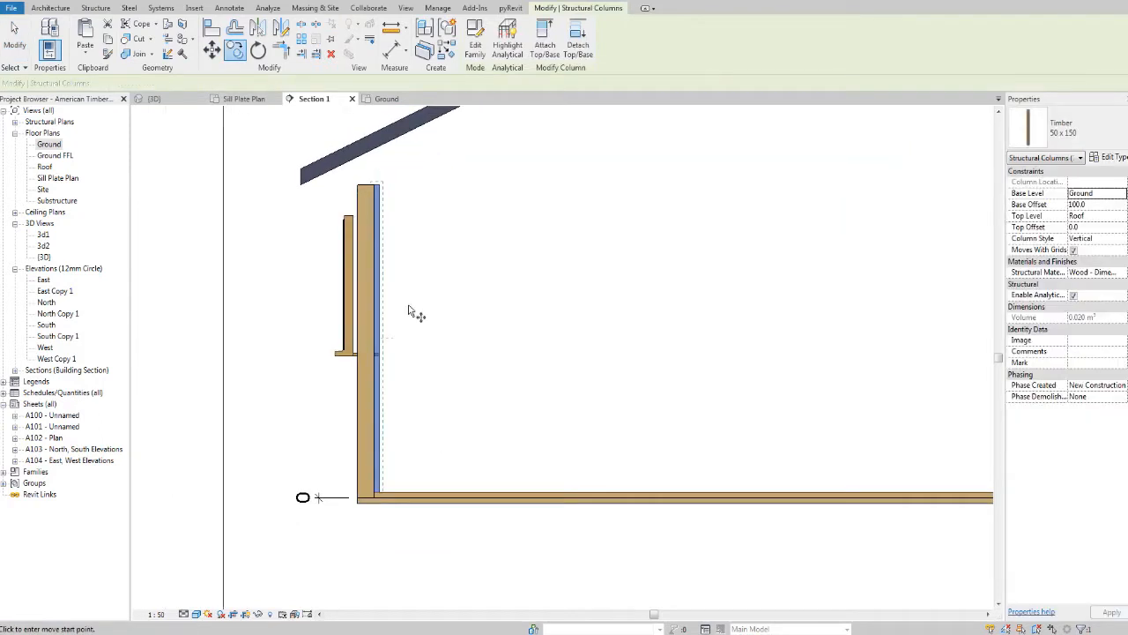
{"action": "left_click", "coordinate": [415, 313]}
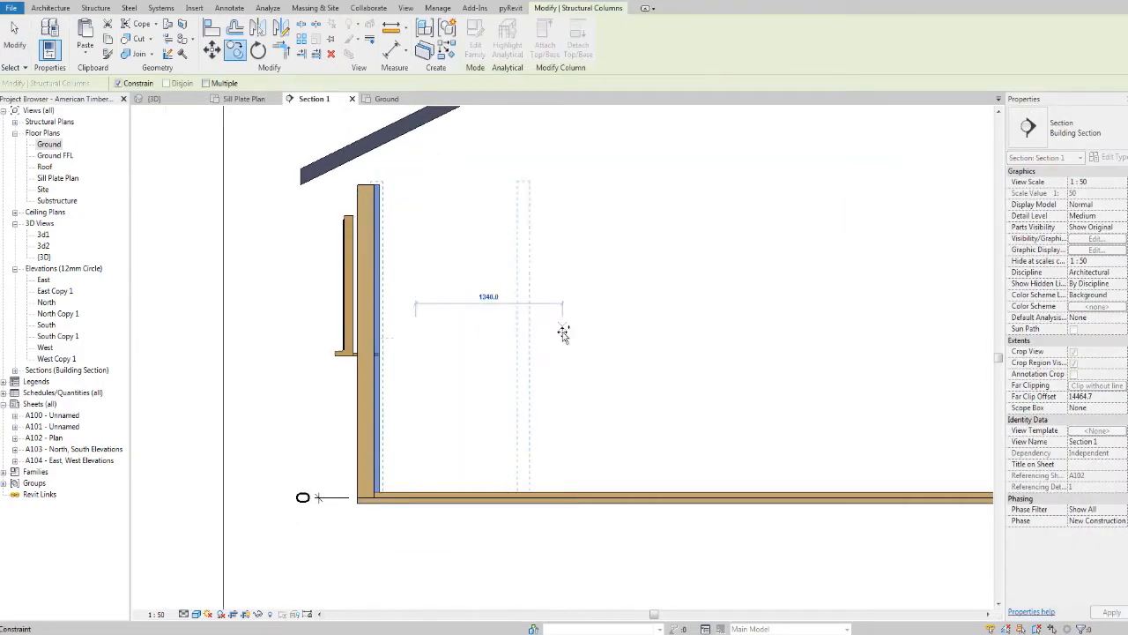
{"action": "left_click", "coordinate": [562, 331]}
{"action": "middle_click_drag", "start_coordinate": [562, 336], "coordinate": [536, 334]}
{"action": "key", "text": "Escape"}
{"action": "middle_click_drag", "start_coordinate": [439, 359], "coordinate": [436, 356]}
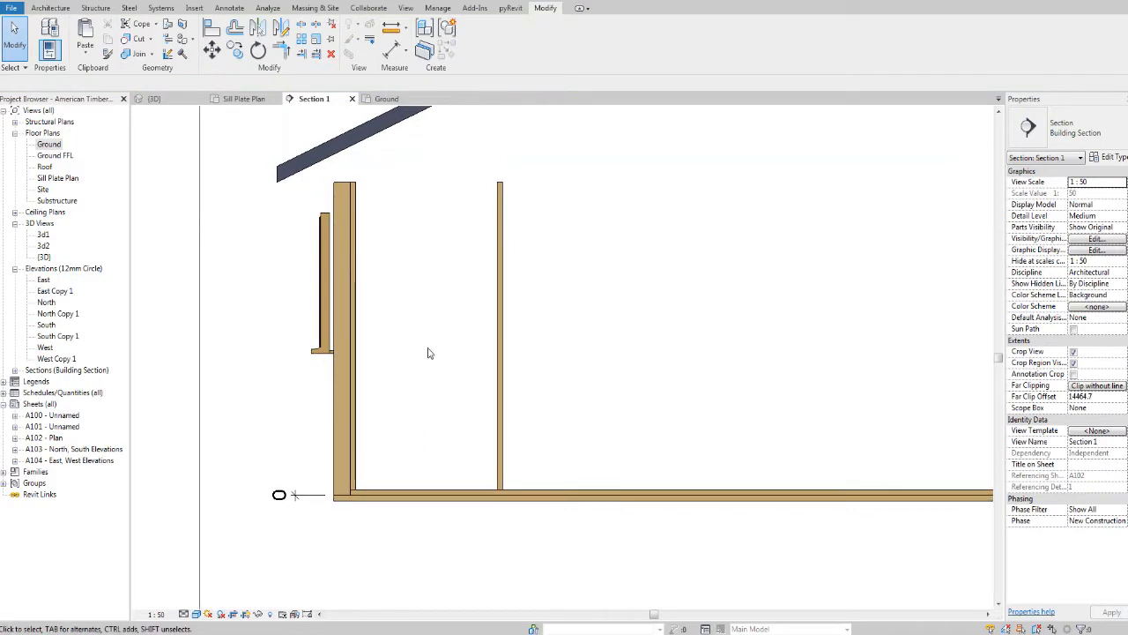
Add an aligned dimension from the corner stud's outer face to the far face of the copied stud.
{"action": "key", "text": "i"}
{"action": "scroll", "coordinate": [362, 353], "scroll_direction": "up", "scroll_amount": 3}
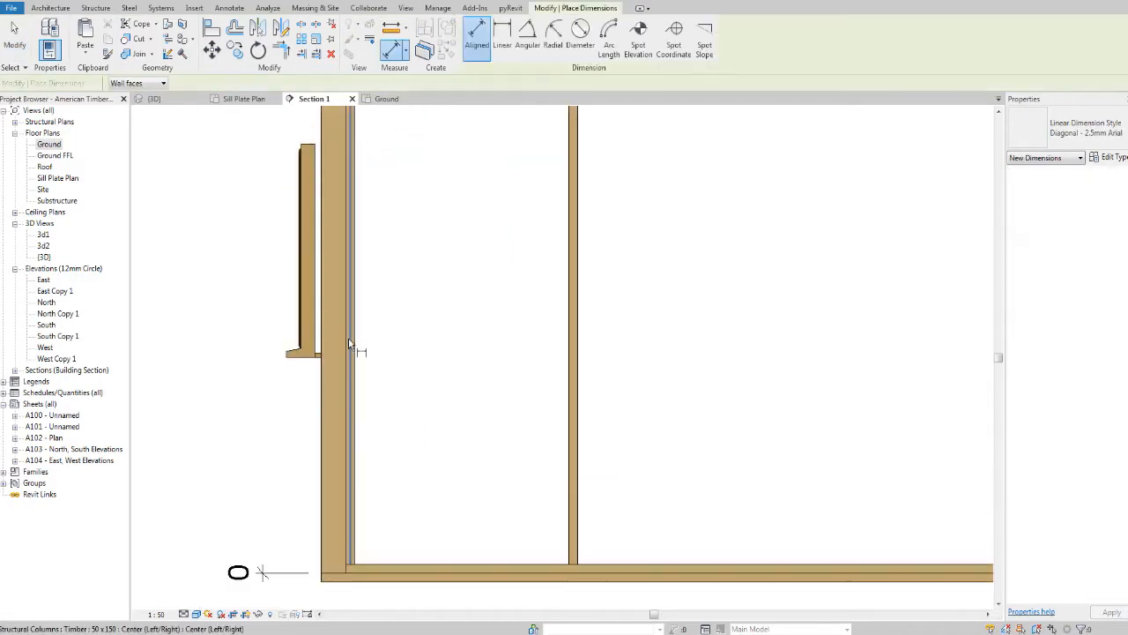
{"action": "left_click", "coordinate": [345, 343]}
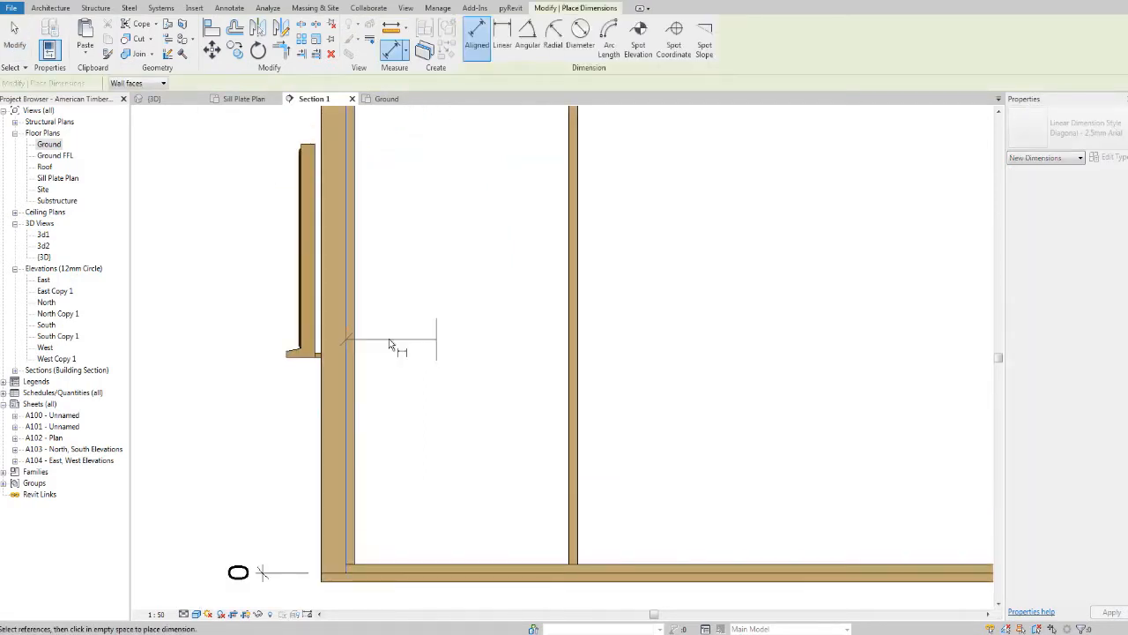
{"action": "left_click", "coordinate": [578, 344]}
{"action": "scroll", "coordinate": [578, 344], "scroll_direction": "down", "scroll_amount": 3}
{"action": "left_click", "coordinate": [524, 349]}
{"action": "scroll", "coordinate": [525, 353], "scroll_direction": "down", "scroll_amount": 1}
{"action": "key", "text": "Escape"}
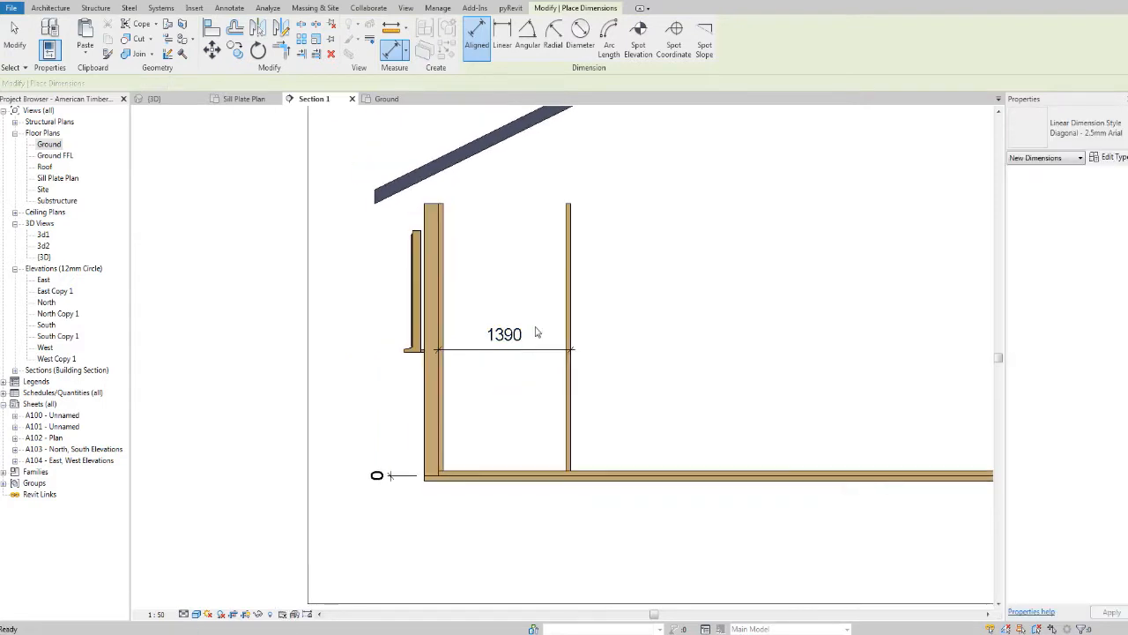
Set the dimension from the corner stud's outer face to the copied stud's far face to 1800 mm.
{"action": "left_click", "coordinate": [567, 330]}
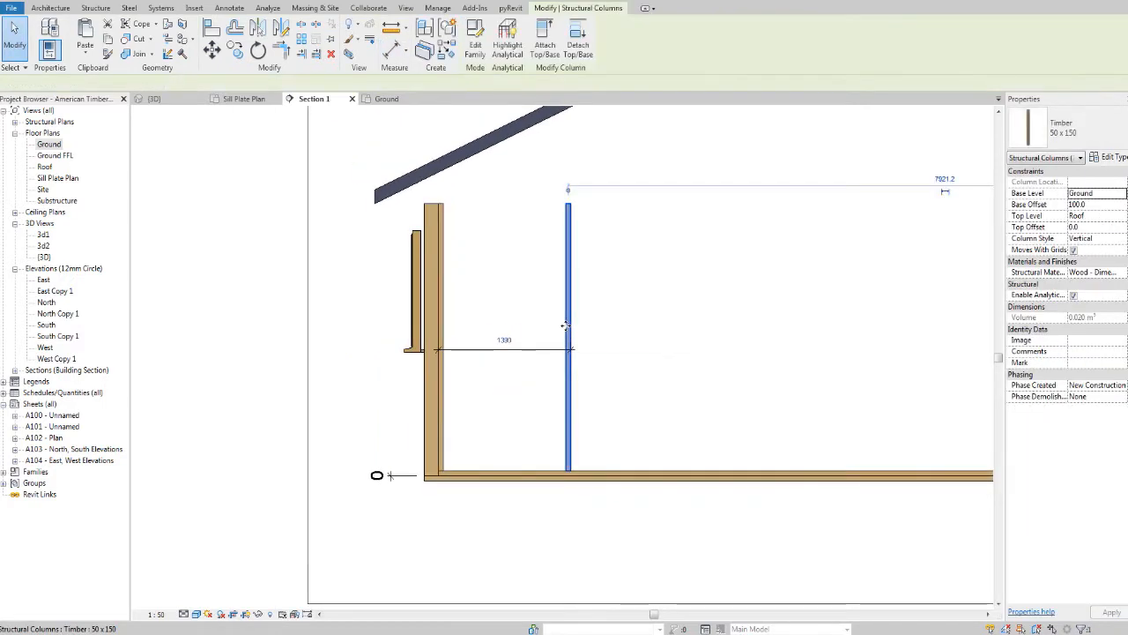
{"action": "middle_click_drag", "start_coordinate": [562, 352], "coordinate": [507, 354]}
{"action": "scroll", "coordinate": [507, 354], "scroll_direction": "up", "scroll_amount": 2}
{"action": "left_click", "coordinate": [414, 341]}
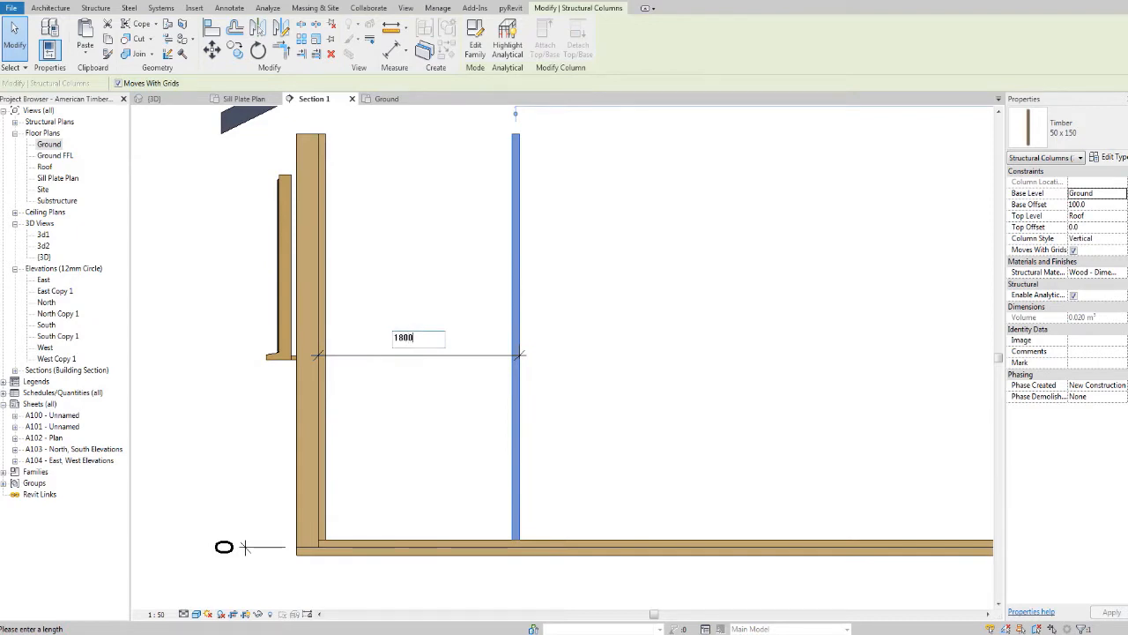
{"action": "key", "text": "Return"}
{"action": "key", "text": "Escape"}
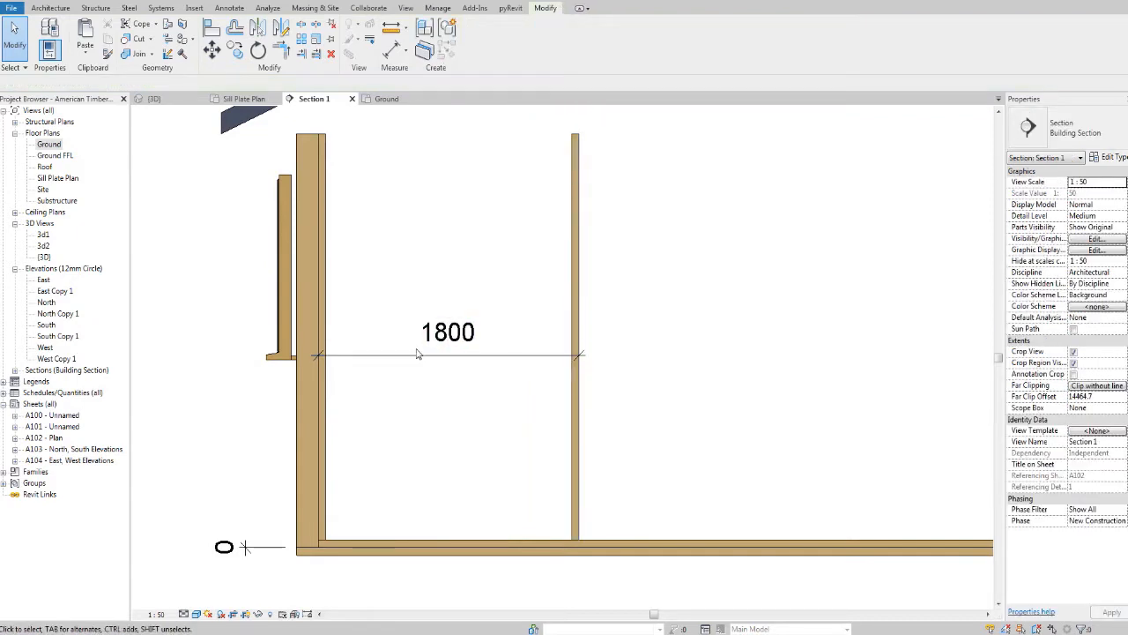
{"action": "scroll", "coordinate": [448, 486], "scroll_direction": "up", "scroll_amount": 2}
{"action": "scroll", "coordinate": [441, 485], "scroll_direction": "down", "scroll_amount": 1}
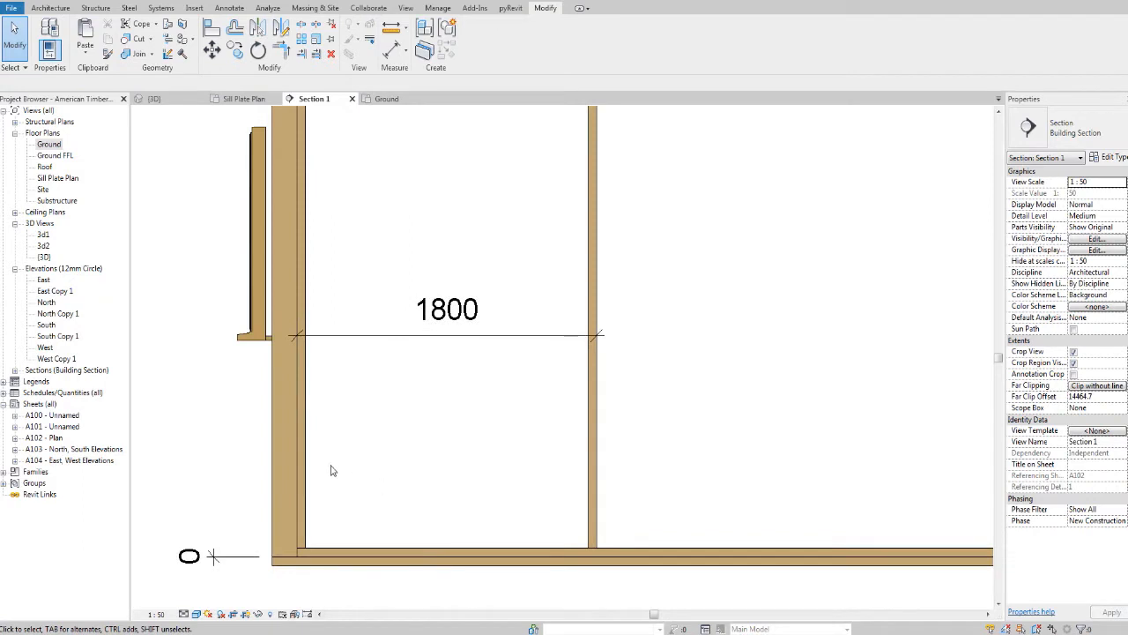
{"action": "left_click", "coordinate": [304, 379]}
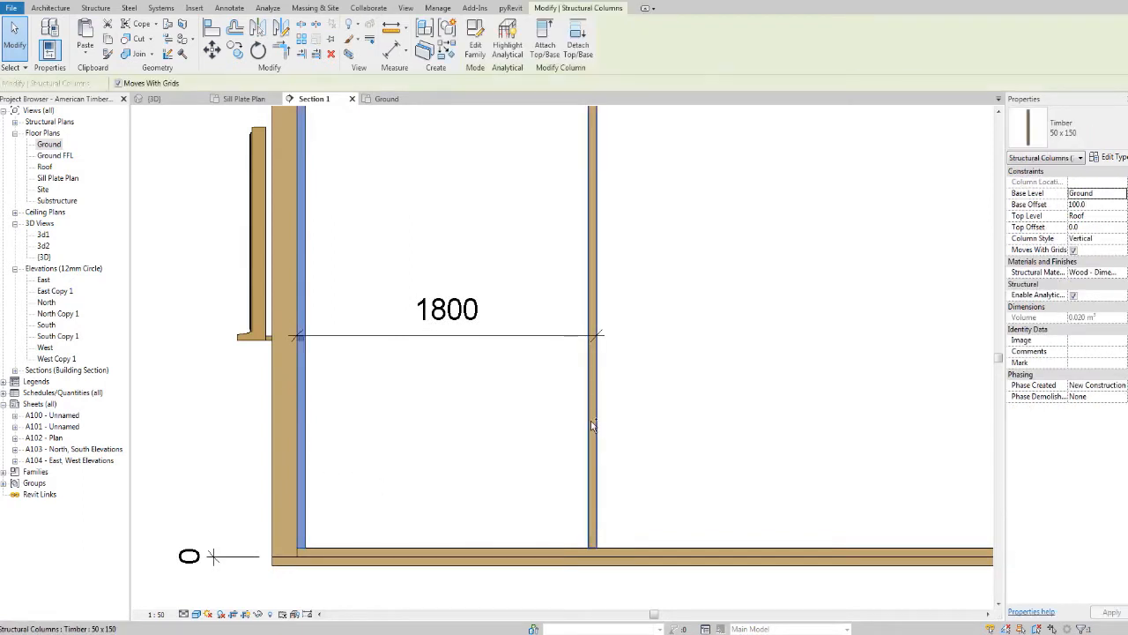
{"action": "left_click", "coordinate": [593, 423], "text": "ctrl"}
{"action": "middle_click_drag", "start_coordinate": [597, 430], "coordinate": [595, 430]}
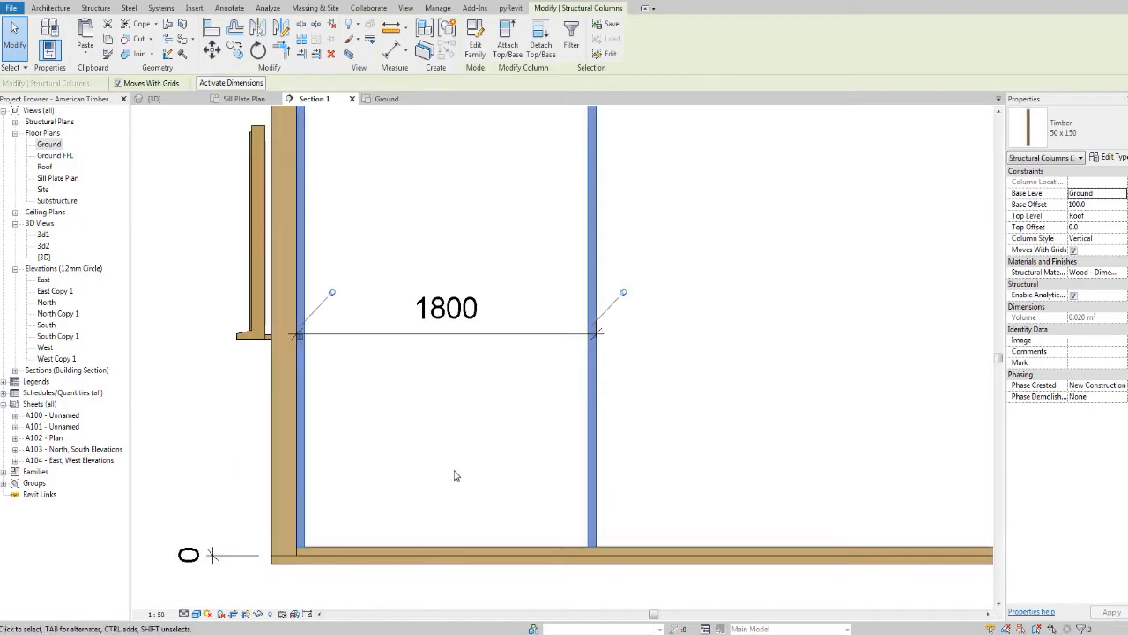
{"action": "middle_click_drag", "start_coordinate": [447, 468], "coordinate": [448, 478]}
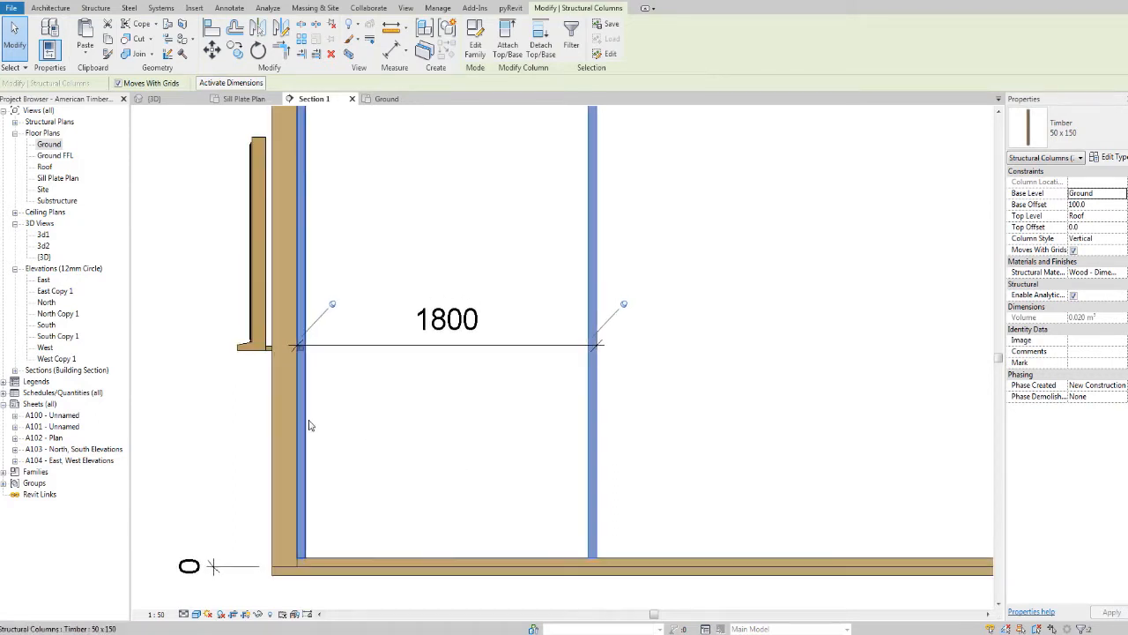
{"action": "left_click", "coordinate": [391, 428]}
Copy the corner stud into the 1800 mm bay, and copy that new stud again to give two roughly spaced intermediate studs.
{"action": "left_click", "coordinate": [305, 420]}
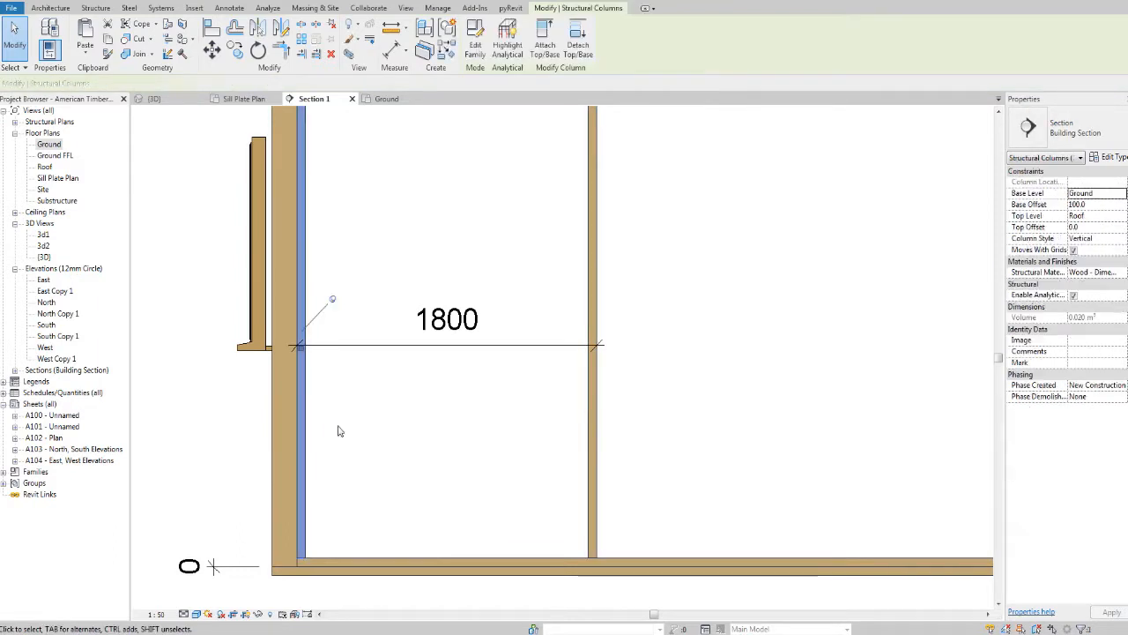
{"action": "key", "text": "c"}
{"action": "key", "text": "o"}
{"action": "left_click", "coordinate": [313, 374]}
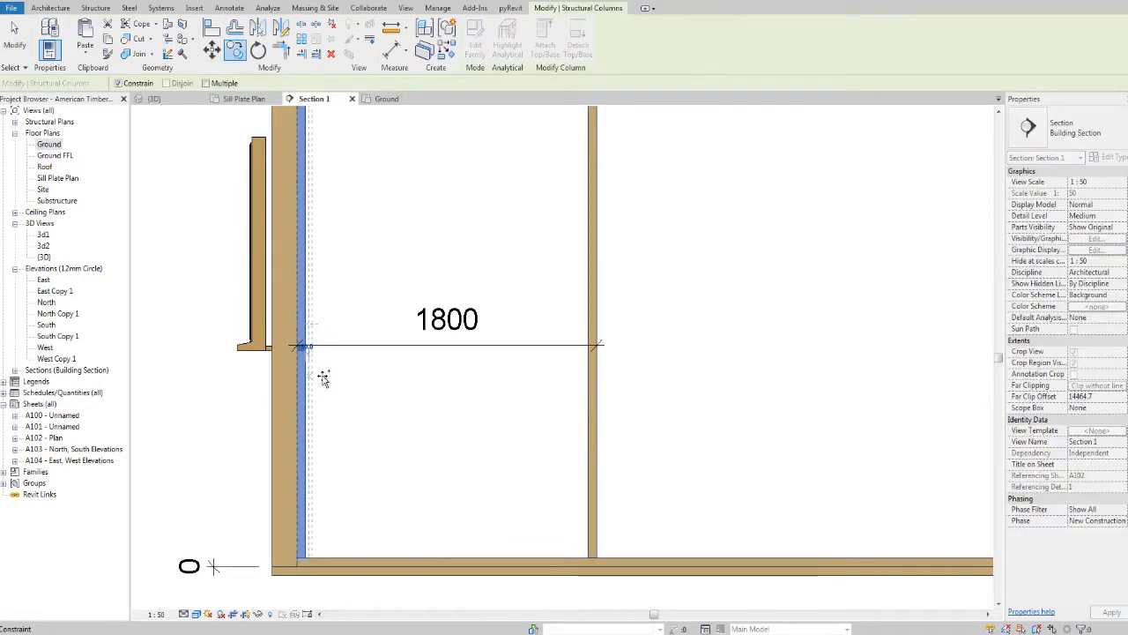
{"action": "left_click", "coordinate": [383, 381]}
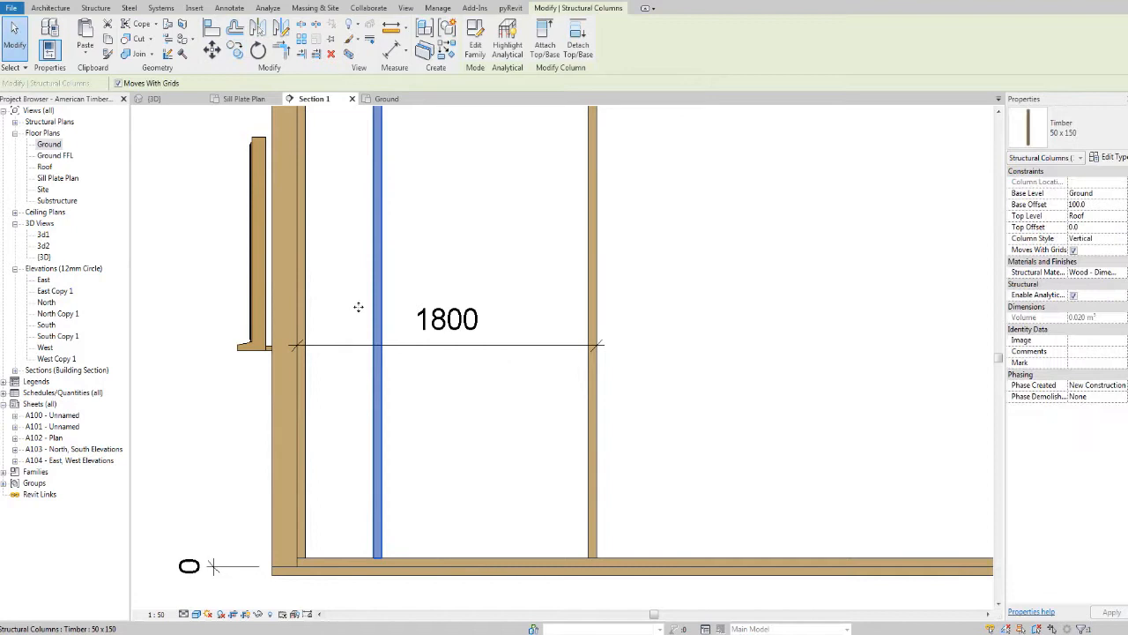
{"action": "left_click", "coordinate": [237, 53]}
{"action": "left_click", "coordinate": [383, 413]}
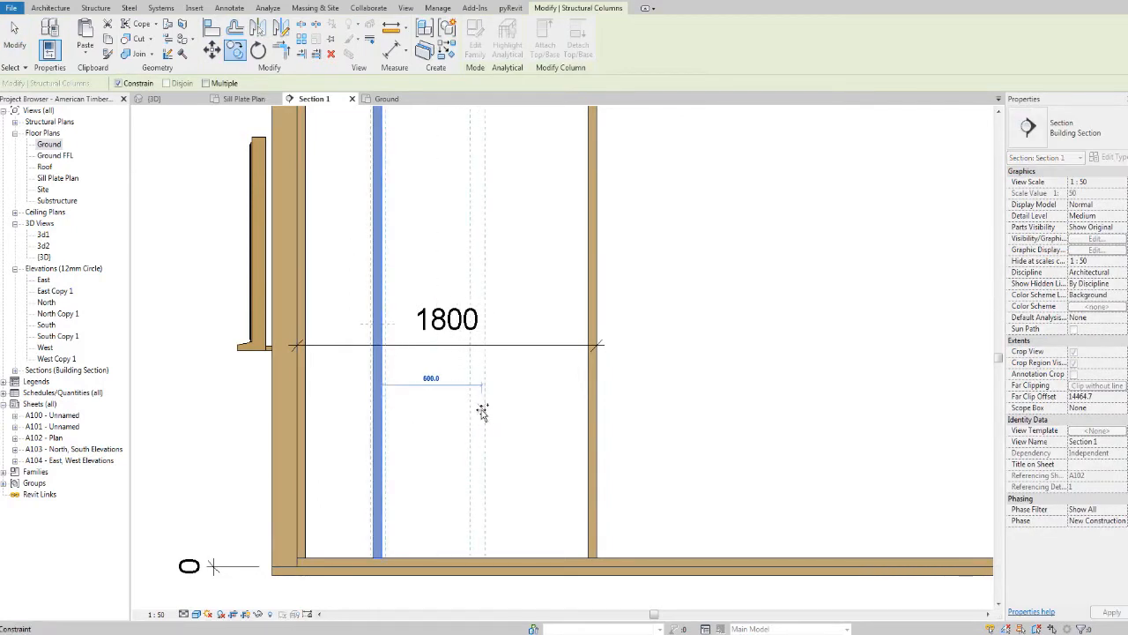
{"action": "left_click", "coordinate": [487, 411]}
{"action": "scroll", "coordinate": [497, 426], "scroll_direction": "down", "scroll_amount": 3}
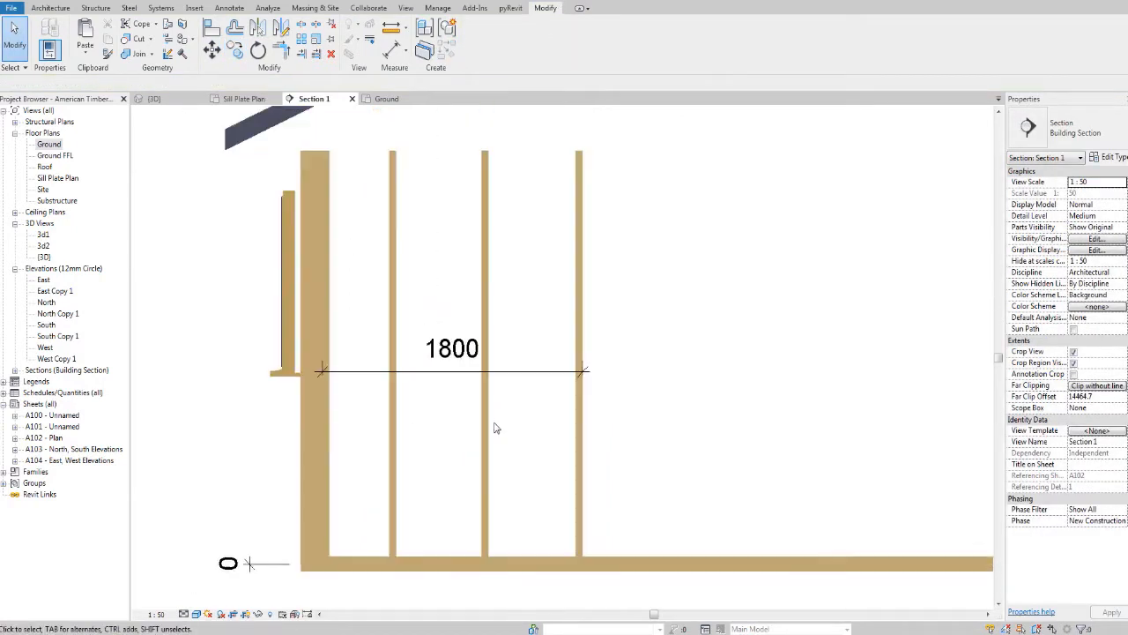
Add a chained aligned dimension from the corner stud's outer face through both intermediate stud centres to the last stud's far face.
{"action": "key", "text": "d"}
{"action": "key", "text": "i"}
{"action": "scroll", "coordinate": [382, 429], "scroll_direction": "up", "scroll_amount": 4}
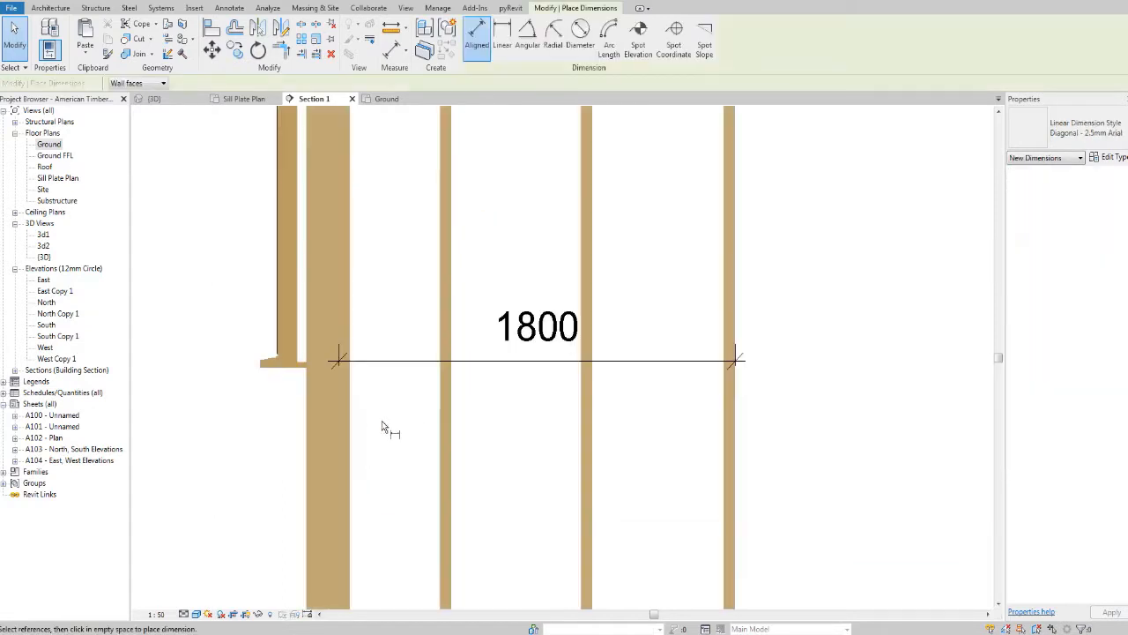
{"action": "scroll", "coordinate": [333, 386], "scroll_direction": "up", "scroll_amount": 2}
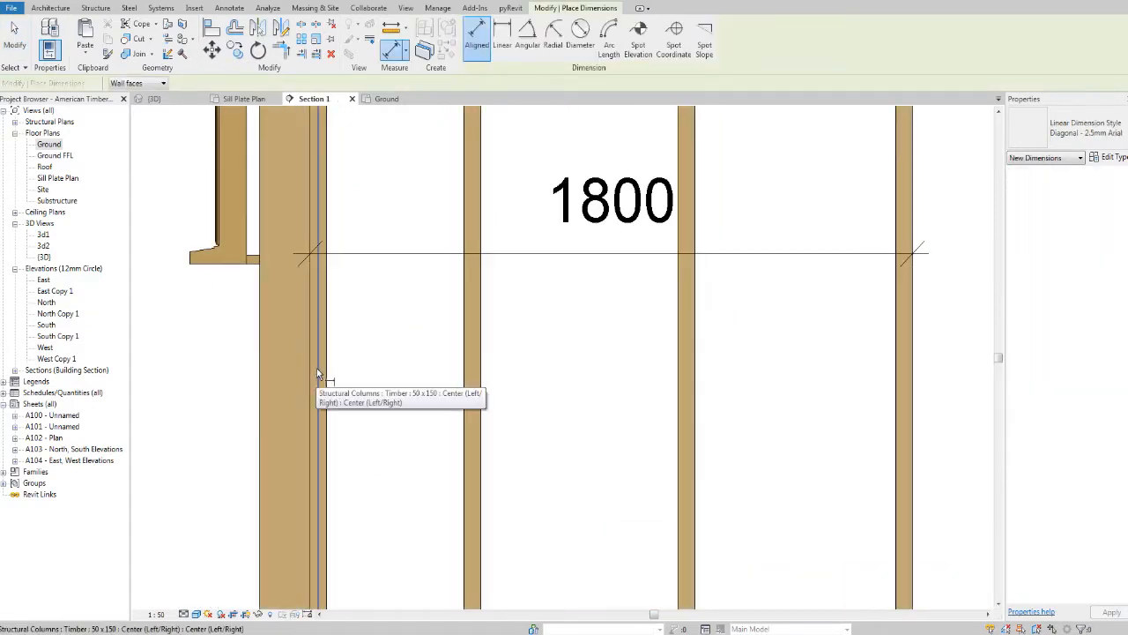
{"action": "middle_click_drag", "start_coordinate": [317, 368], "coordinate": [305, 302]}
{"action": "left_click", "coordinate": [305, 304]}
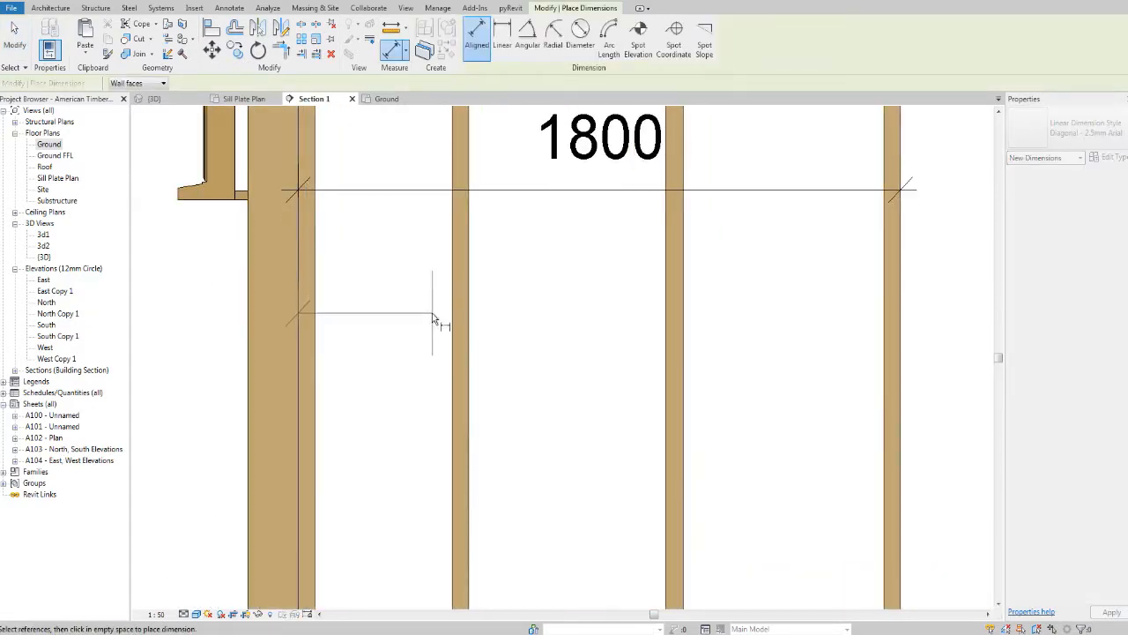
{"action": "left_click", "coordinate": [466, 319]}
{"action": "left_click", "coordinate": [674, 306]}
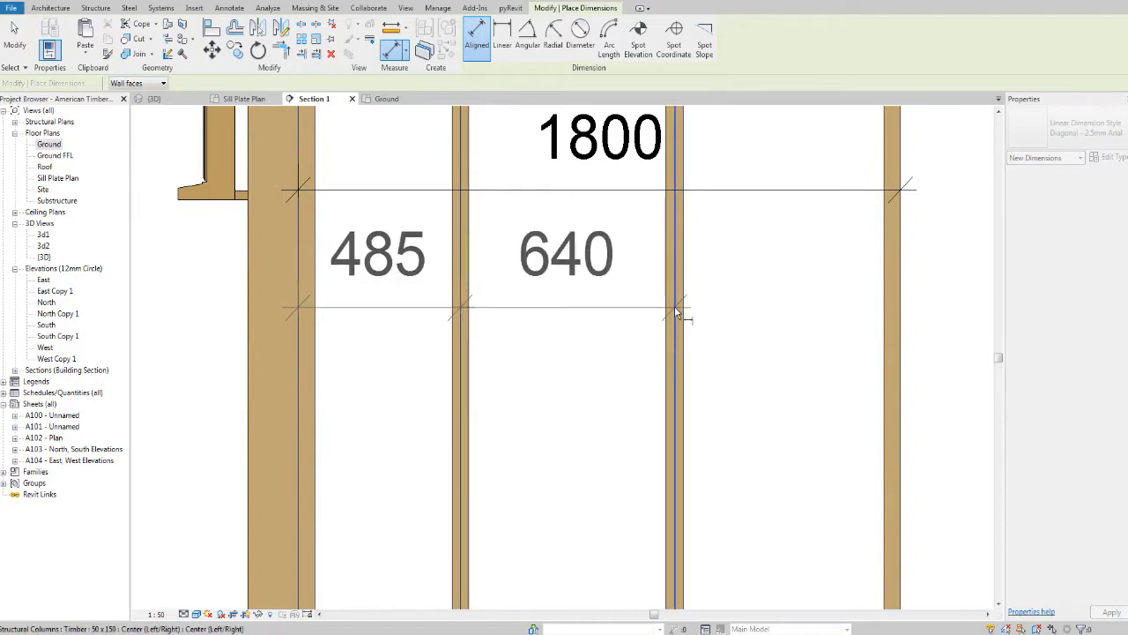
{"action": "scroll", "coordinate": [674, 306], "scroll_direction": "down", "scroll_amount": 2}
{"action": "middle_click_drag", "start_coordinate": [726, 320], "coordinate": [645, 320]}
{"action": "scroll", "coordinate": [680, 335], "scroll_direction": "up", "scroll_amount": 2}
{"action": "left_click", "coordinate": [675, 333]}
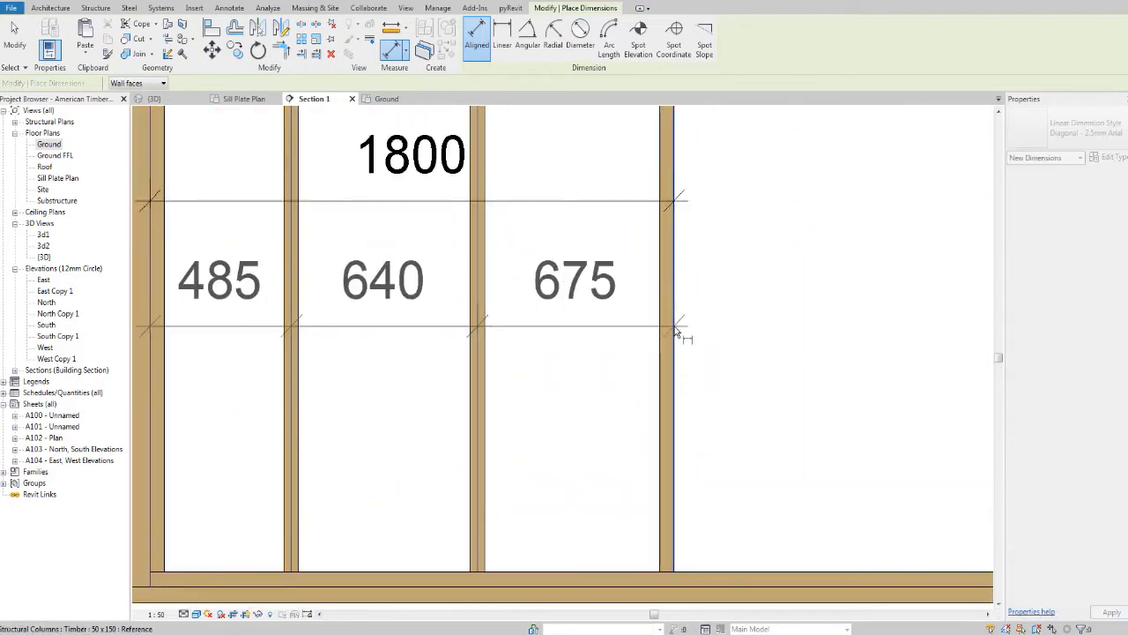
{"action": "scroll", "coordinate": [674, 332], "scroll_direction": "down", "scroll_amount": 2}
{"action": "left_click", "coordinate": [624, 335]}
{"action": "key", "text": "Escape"}
{"action": "key", "text": "Escape"}
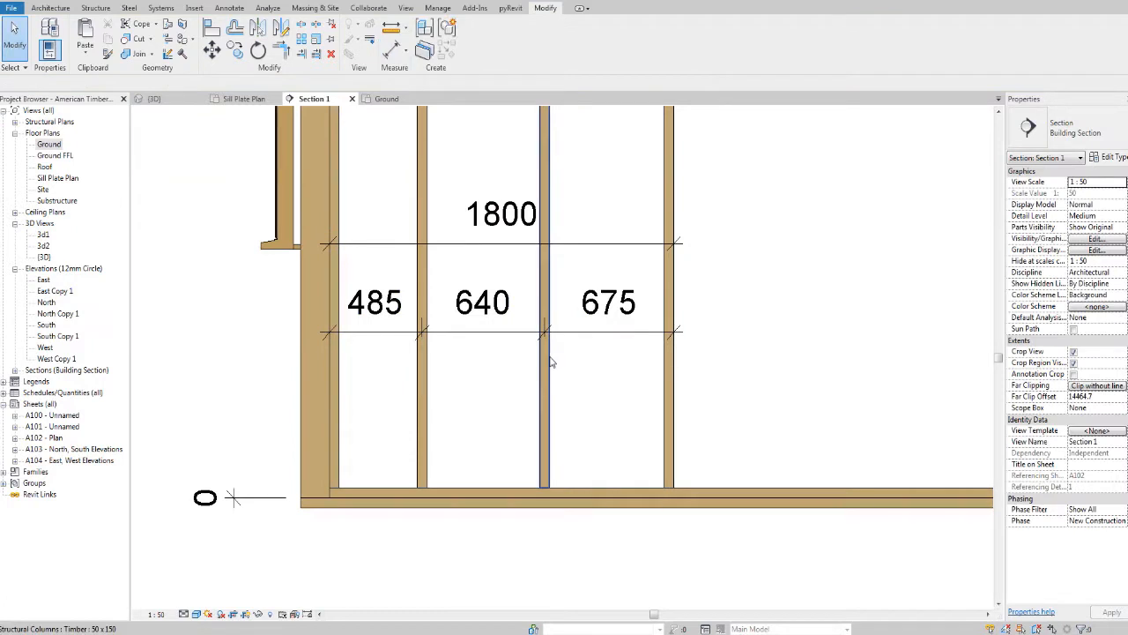
Equalise the chained dimension so the studs are evenly spaced, and switch its display back from EQ to numeric values.
{"action": "left_click", "coordinate": [619, 315]}
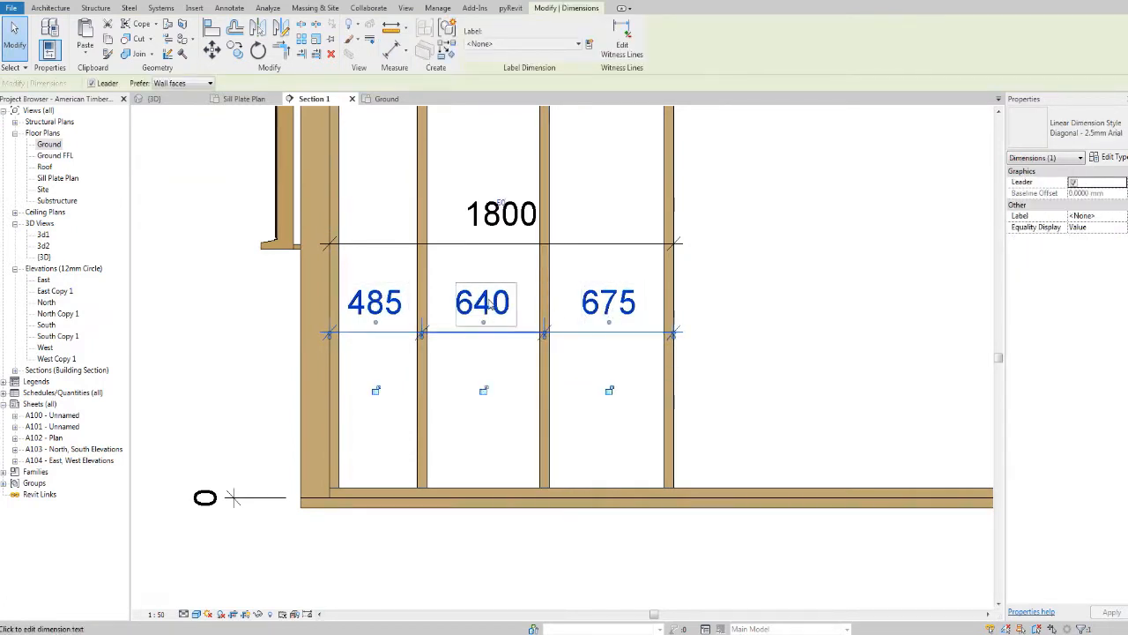
{"action": "left_click", "coordinate": [502, 205]}
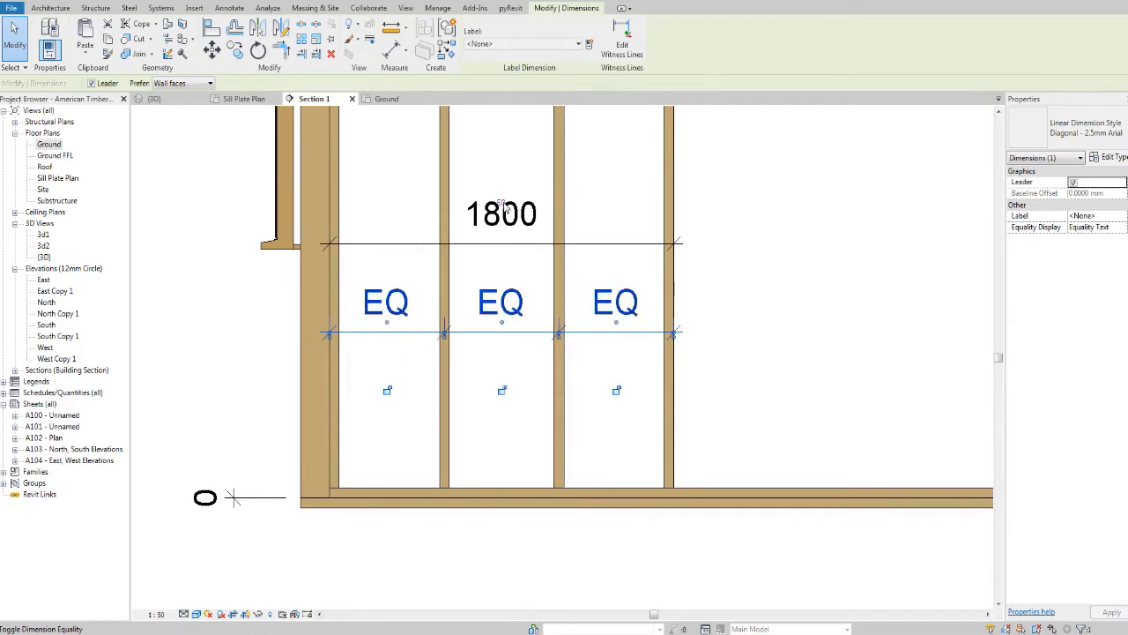
{"action": "left_click", "coordinate": [503, 205]}
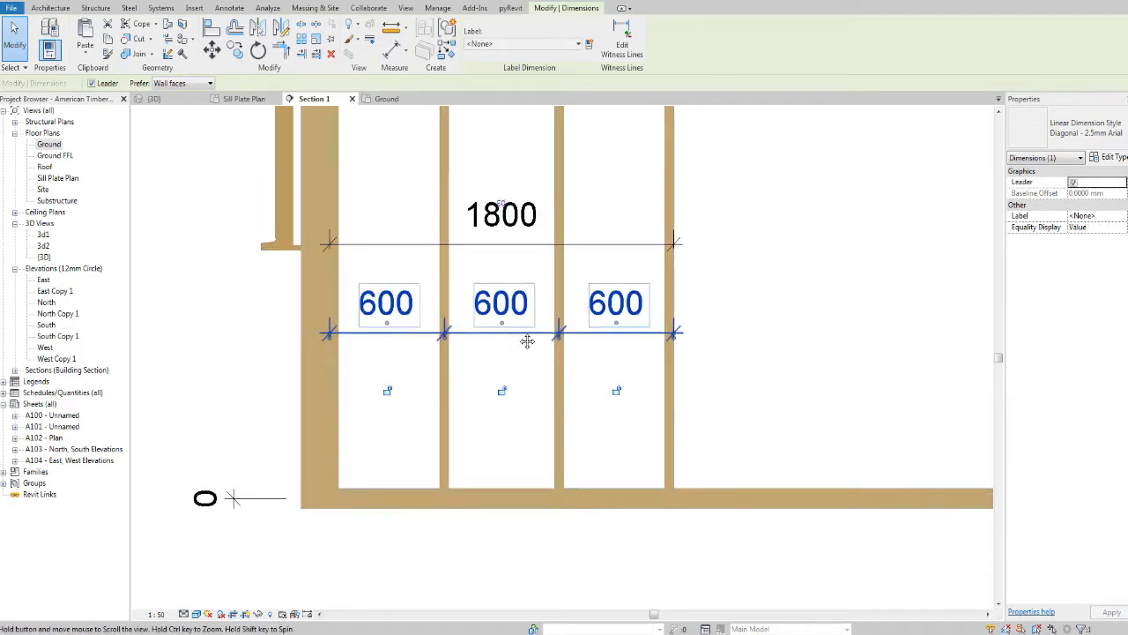
{"action": "middle_click_drag", "start_coordinate": [527, 340], "coordinate": [524, 351]}
{"action": "key", "text": "Escape"}
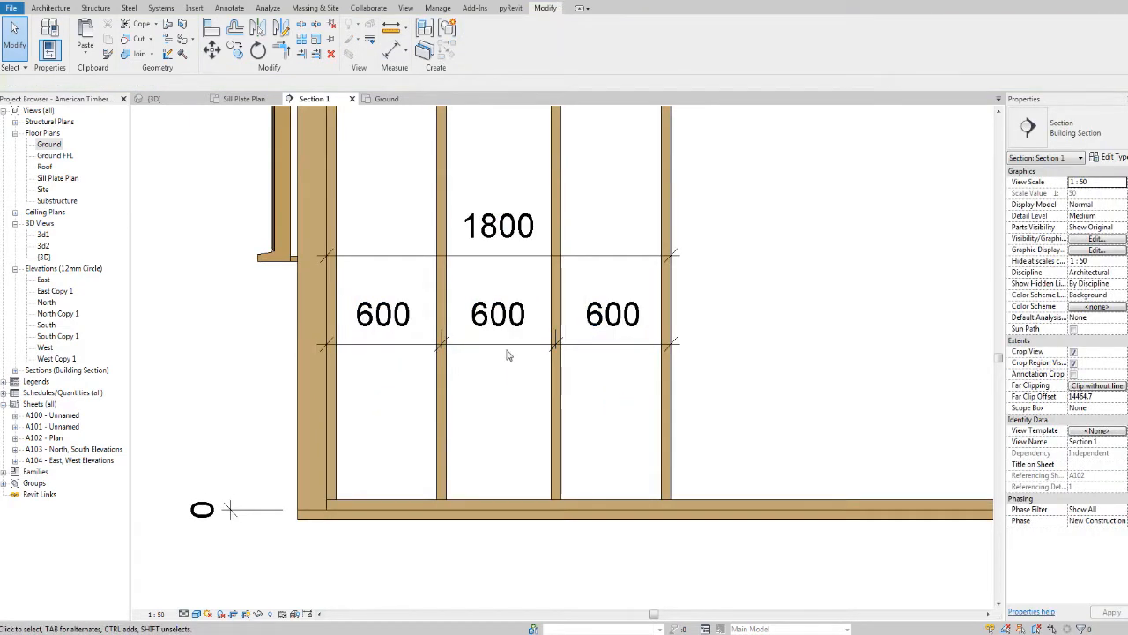
Examine the evenly spaced studs and their dimensions between the corner post and the last stud.
{"action": "scroll", "coordinate": [508, 356], "scroll_direction": "up", "scroll_amount": 1}
{"action": "middle_click_drag", "start_coordinate": [520, 371], "coordinate": [441, 468]}
{"action": "scroll", "coordinate": [486, 384], "scroll_direction": "down", "scroll_amount": 1}
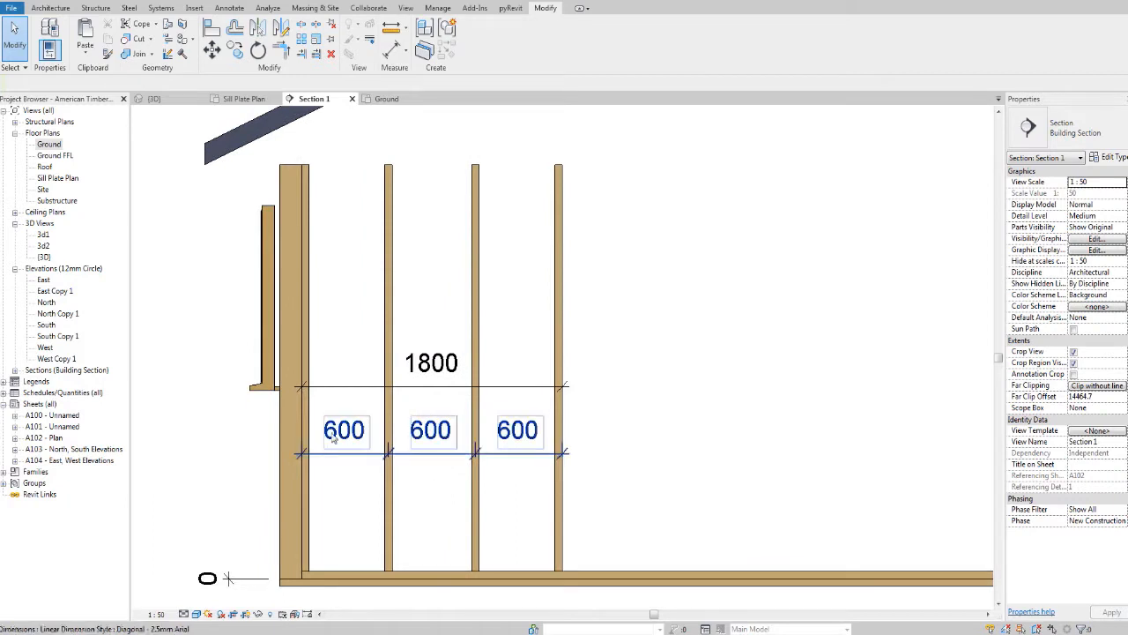
{"action": "middle_click_drag", "start_coordinate": [511, 446], "coordinate": [446, 457]}
{"action": "scroll", "coordinate": [460, 433], "scroll_direction": "down", "scroll_amount": 1}
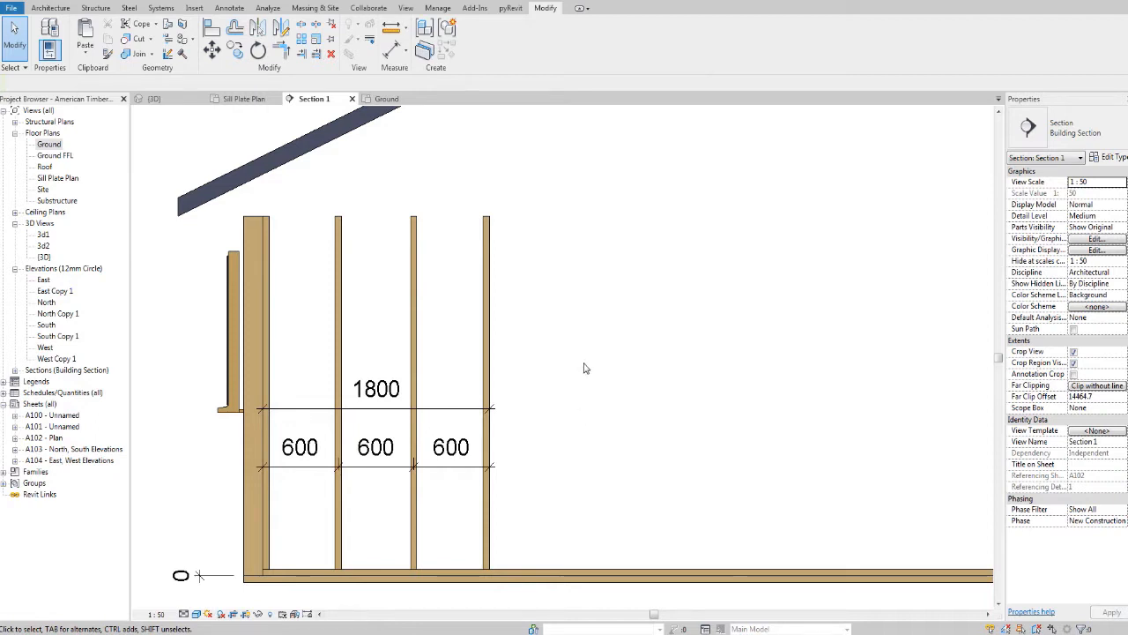
{"action": "scroll", "coordinate": [600, 358], "scroll_direction": "up", "scroll_amount": 3}
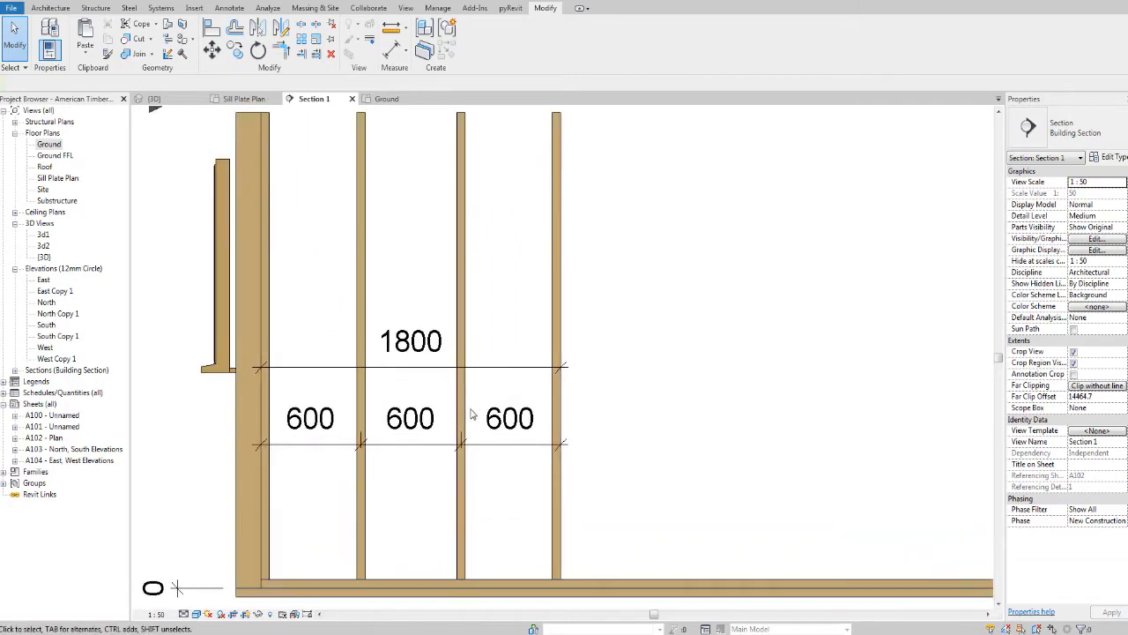
{"action": "scroll", "coordinate": [462, 420], "scroll_direction": "down", "scroll_amount": 1}
{"action": "middle_click_drag", "start_coordinate": [456, 426], "coordinate": [453, 434]}
{"action": "middle_click_drag", "start_coordinate": [388, 435], "coordinate": [396, 438]}
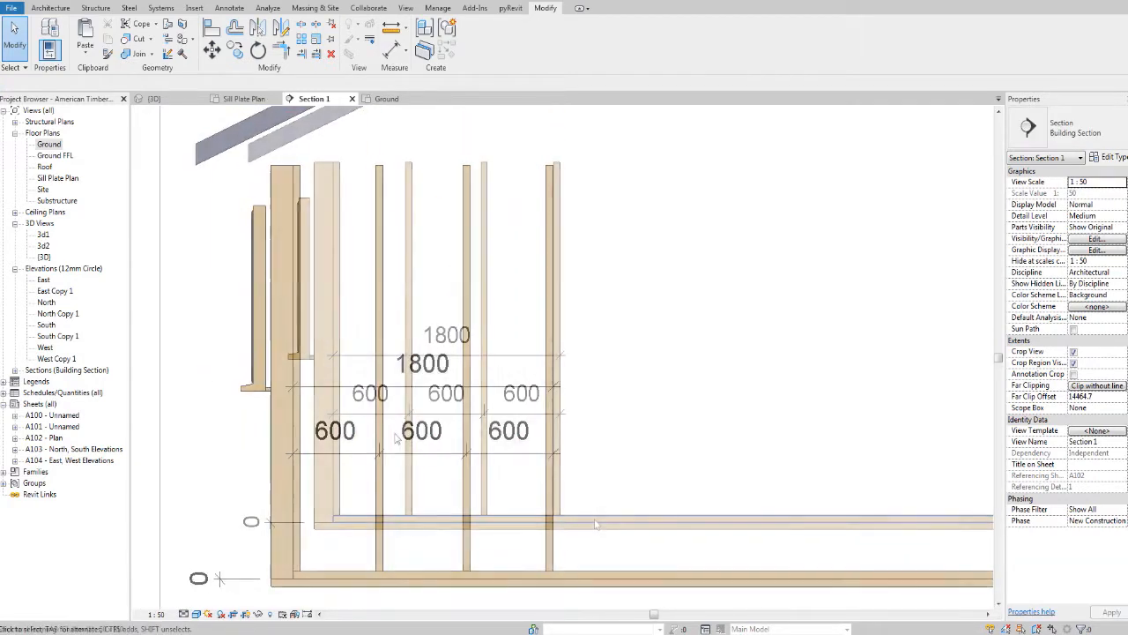
Copy the upper 50 x 150 glulam sill plate and paste it aligned to the Roof level.
{"action": "left_click", "coordinate": [595, 522]}
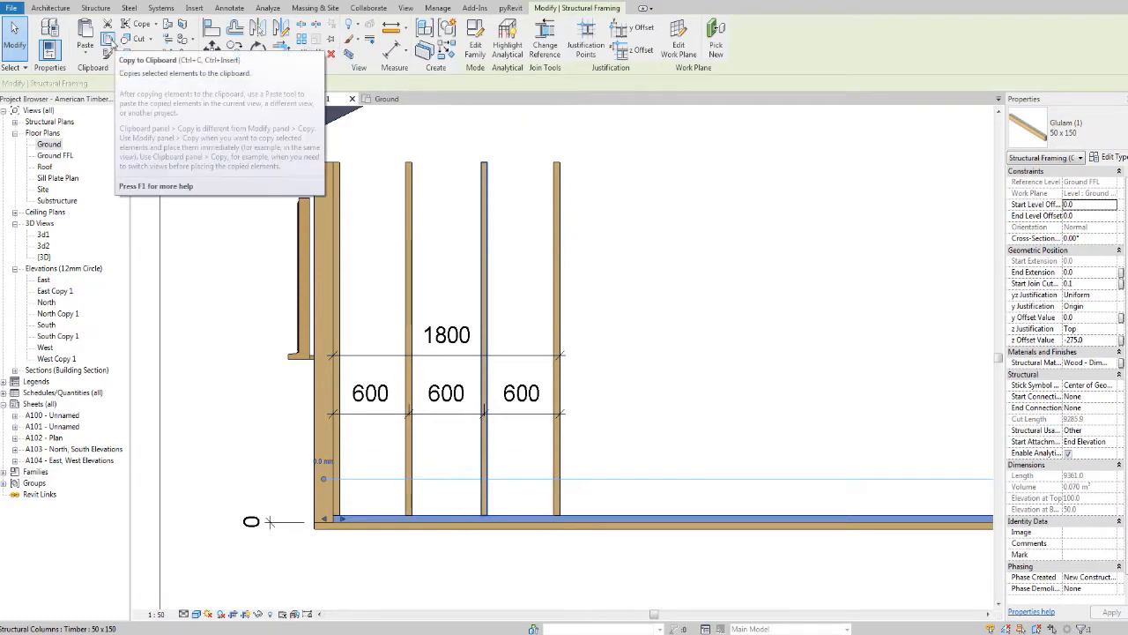
{"action": "left_click", "coordinate": [110, 41]}
{"action": "left_click", "coordinate": [86, 53]}
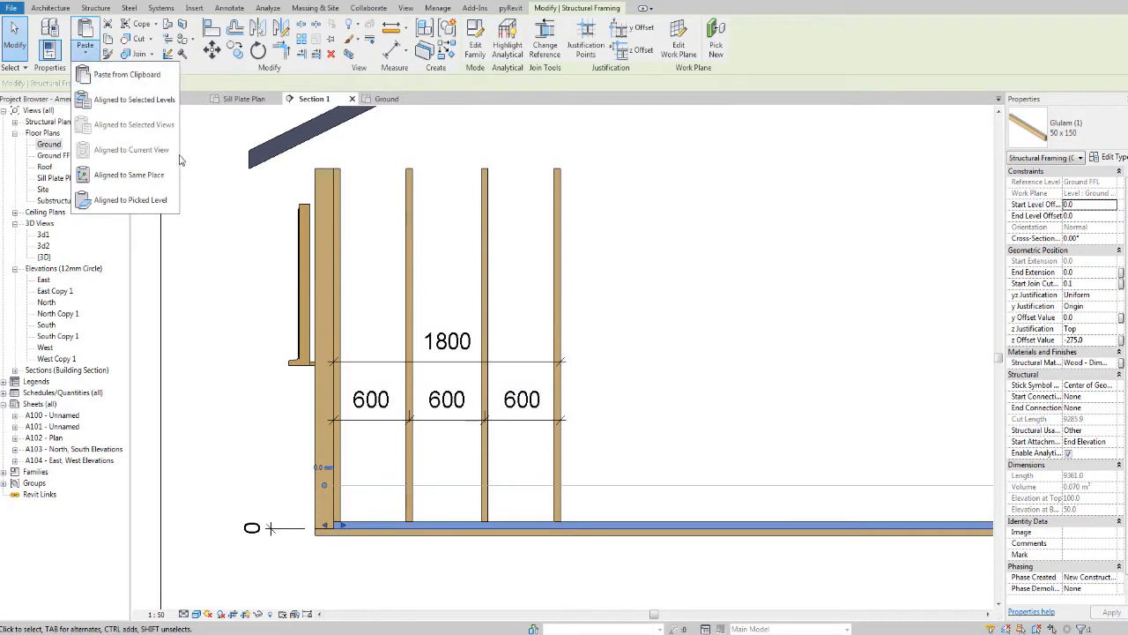
{"action": "left_click", "coordinate": [134, 99]}
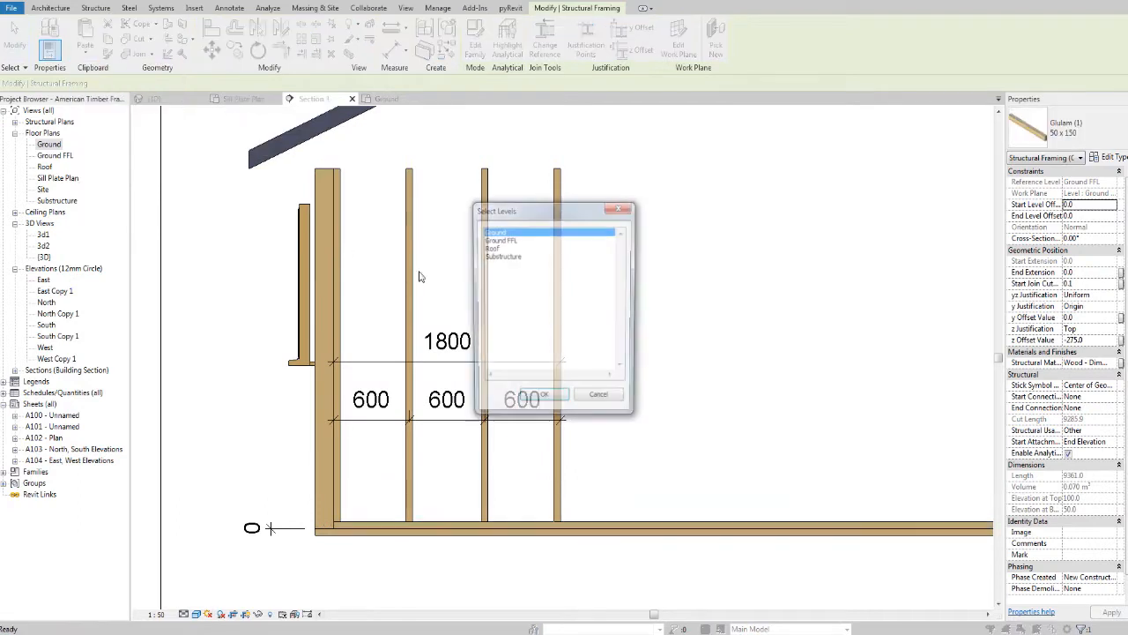
{"action": "left_click", "coordinate": [503, 248]}
{"action": "left_click", "coordinate": [544, 399]}
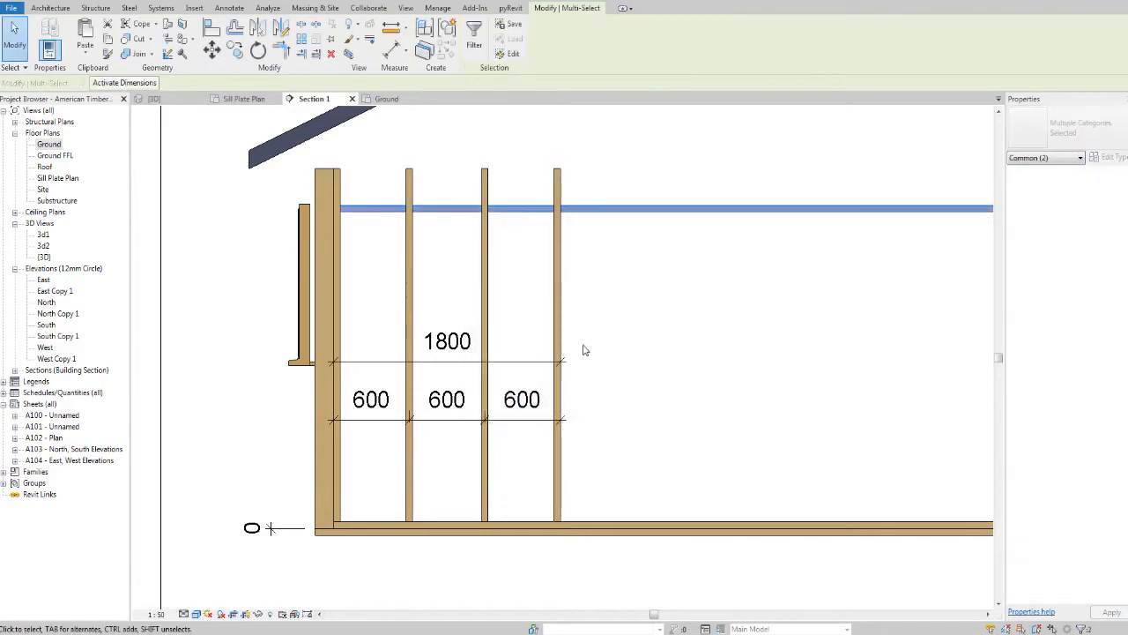
Add an aligned dimension between the underside of the pasted plate and the top of the studs.
{"action": "scroll", "coordinate": [550, 227], "scroll_direction": "up", "scroll_amount": 2}
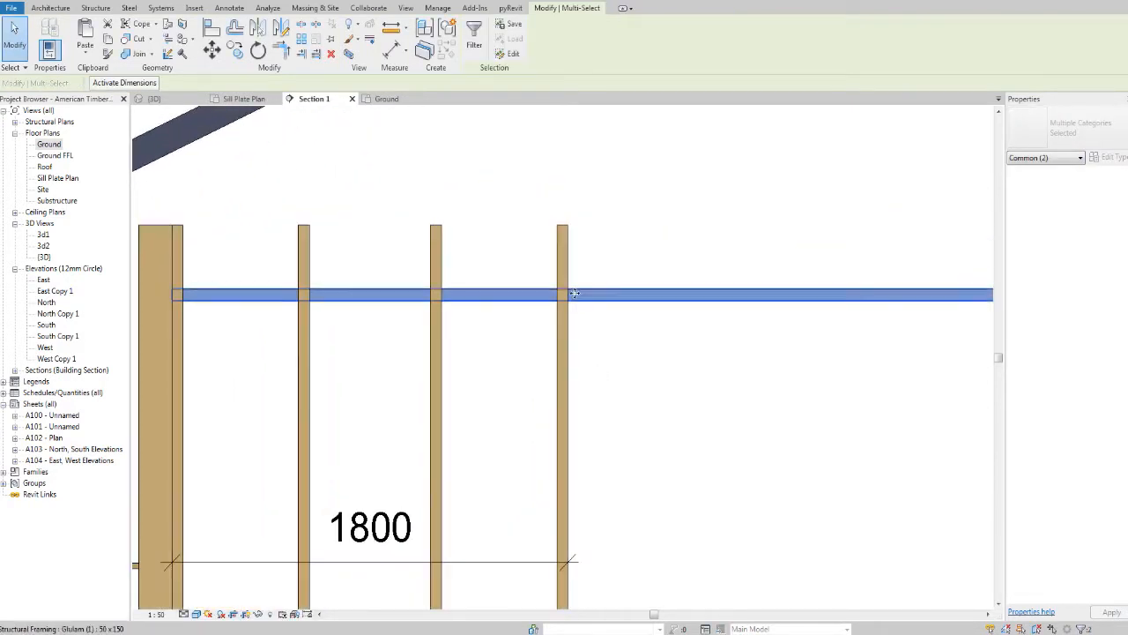
{"action": "key", "text": "i"}
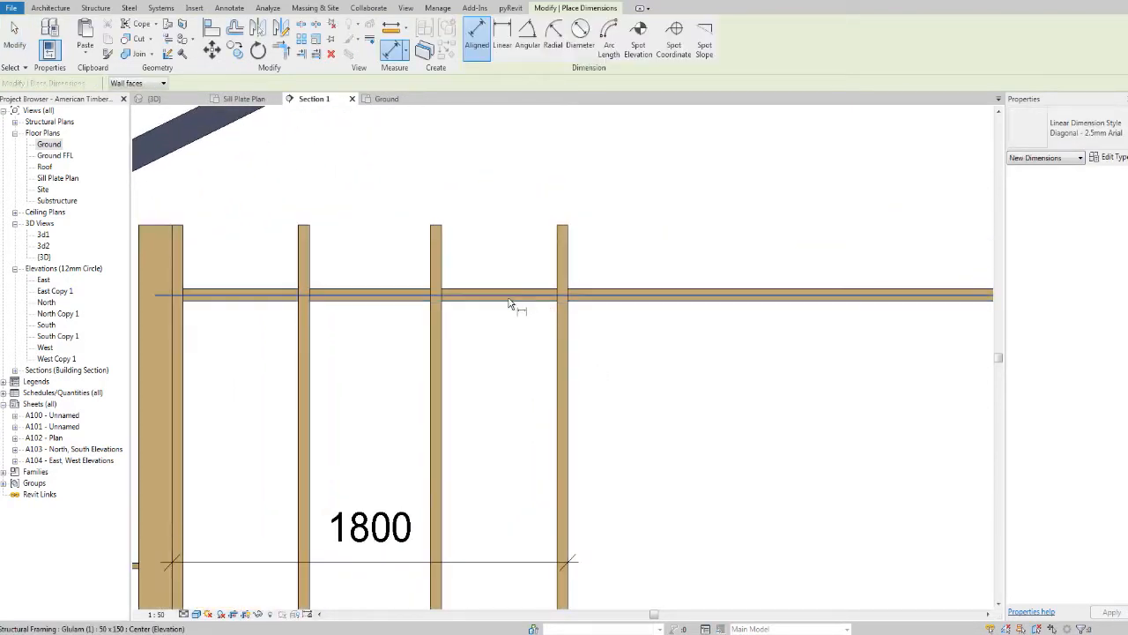
{"action": "left_click", "coordinate": [565, 226]}
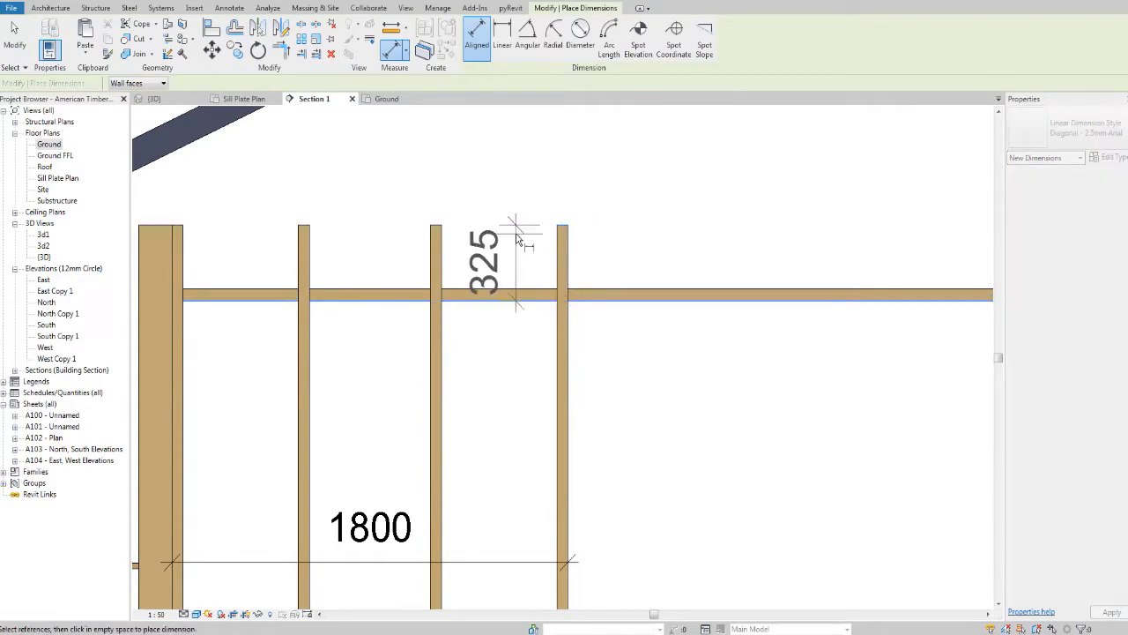
{"action": "left_click", "coordinate": [516, 240]}
{"action": "key", "text": "Escape"}
Raise the pasted plate through its z Offset Value until its underside rests on the stud tops.
{"action": "left_click", "coordinate": [776, 294]}
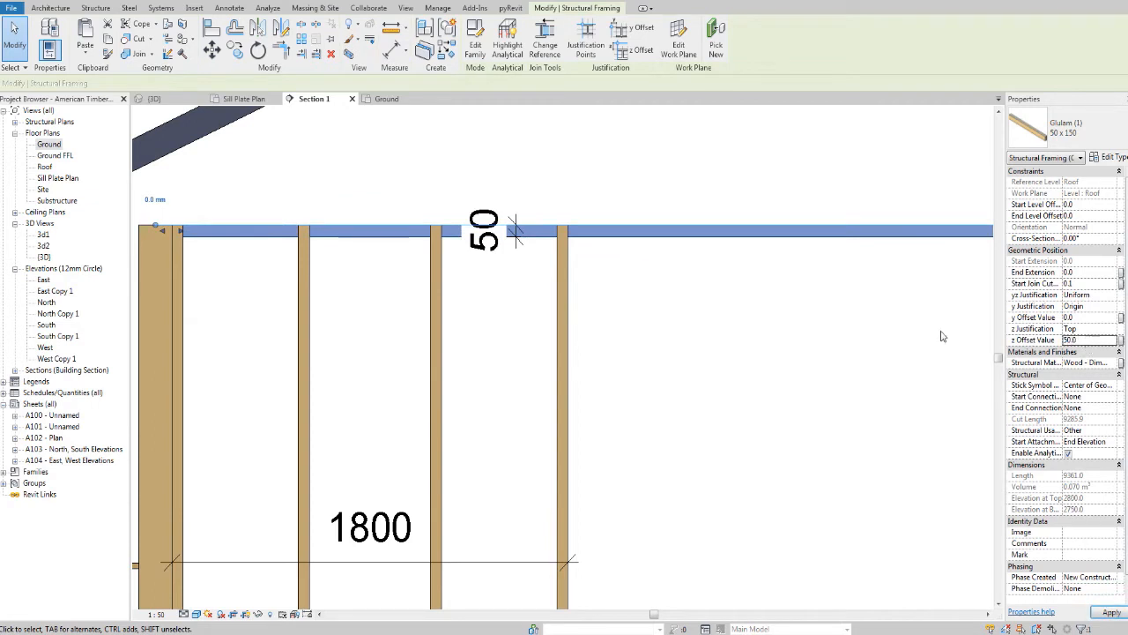
{"action": "left_click", "coordinate": [789, 308]}
{"action": "scroll", "coordinate": [801, 284], "scroll_direction": "down", "scroll_amount": 2}
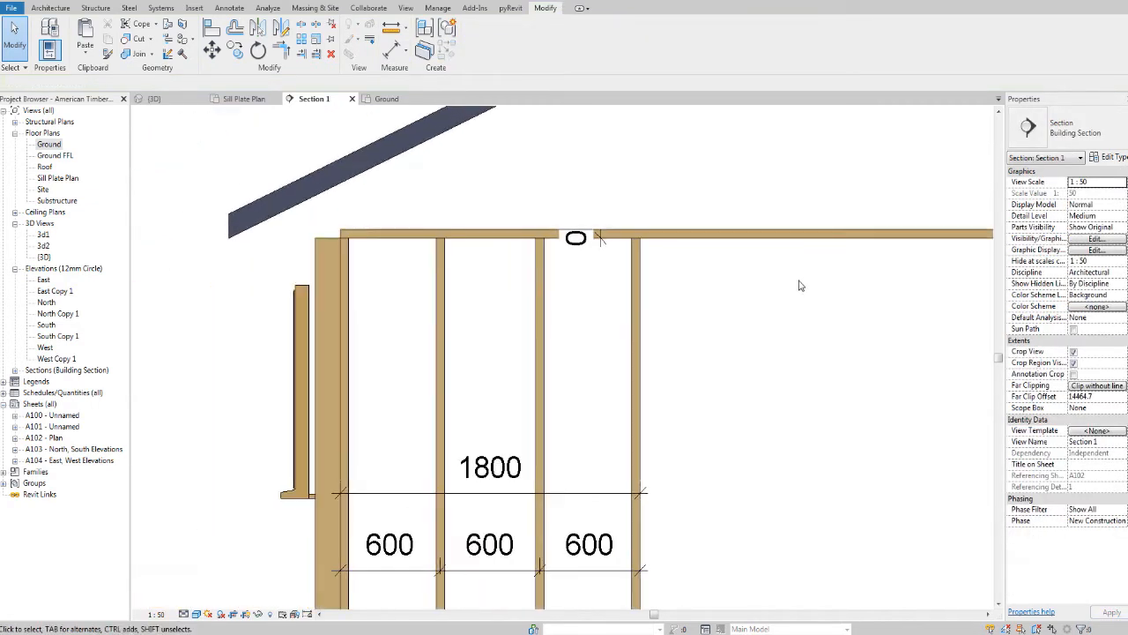
Trim the 50 x 150 top plate to the last stud with Trim/Extend Single Element.
{"action": "scroll", "coordinate": [726, 275], "scroll_direction": "down", "scroll_amount": 1}
{"action": "middle_click_drag", "start_coordinate": [709, 340], "coordinate": [708, 280]}
{"action": "left_click", "coordinate": [699, 182]}
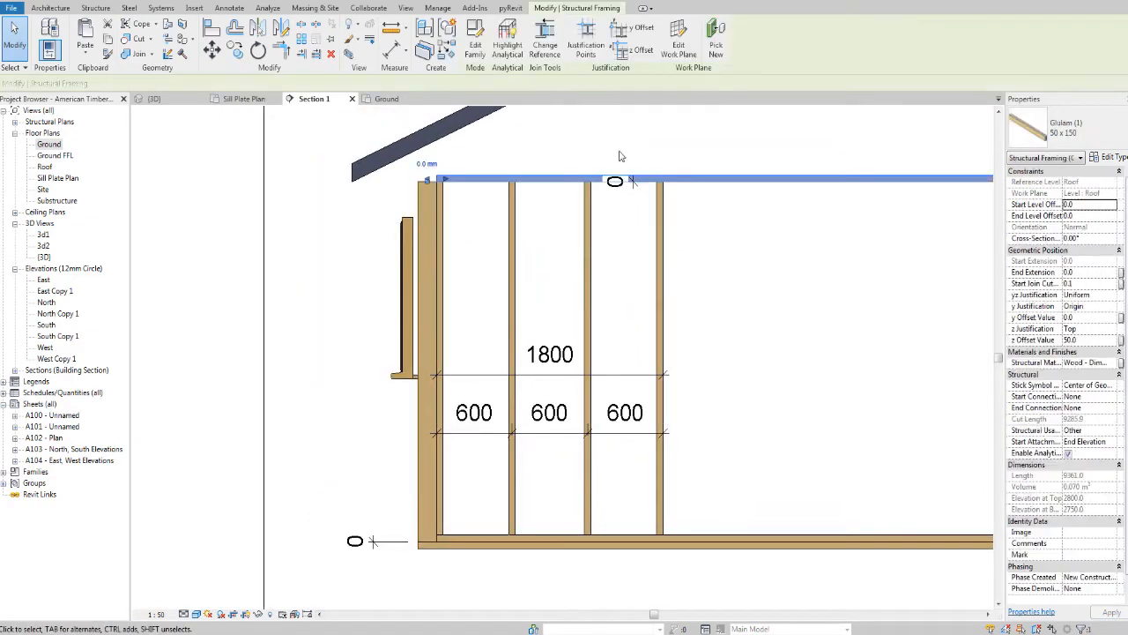
{"action": "left_click", "coordinate": [282, 51]}
{"action": "scroll", "coordinate": [611, 181], "scroll_direction": "up", "scroll_amount": 2}
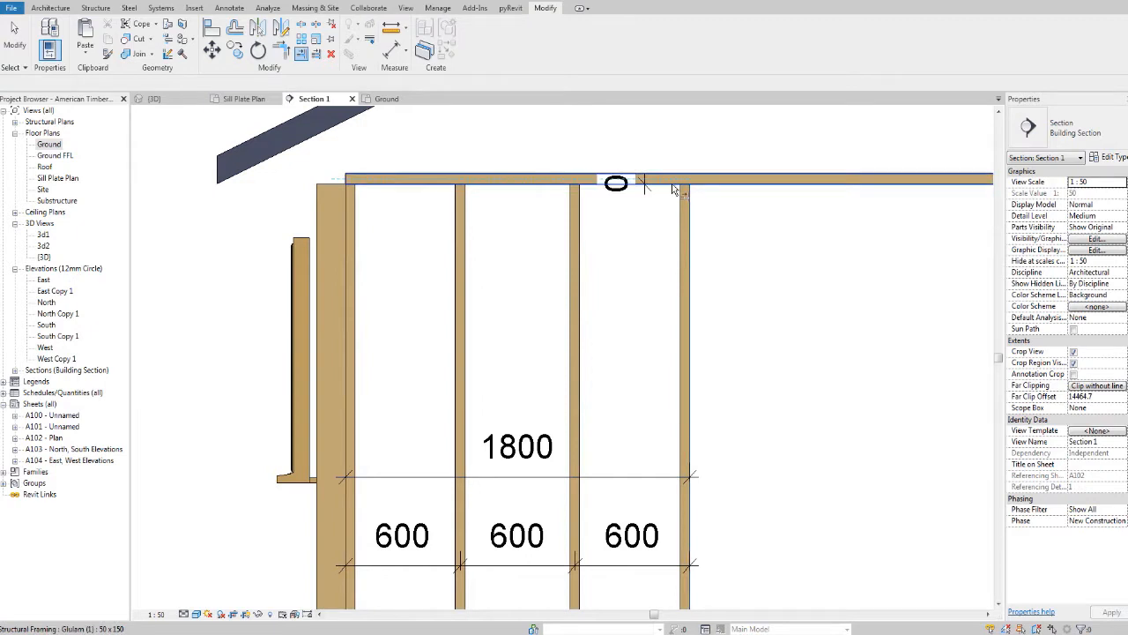
{"action": "left_click", "coordinate": [673, 185]}
{"action": "scroll", "coordinate": [712, 198], "scroll_direction": "up", "scroll_amount": 1}
{"action": "middle_click_drag", "start_coordinate": [711, 197], "coordinate": [682, 220]}
{"action": "key", "text": "Escape"}
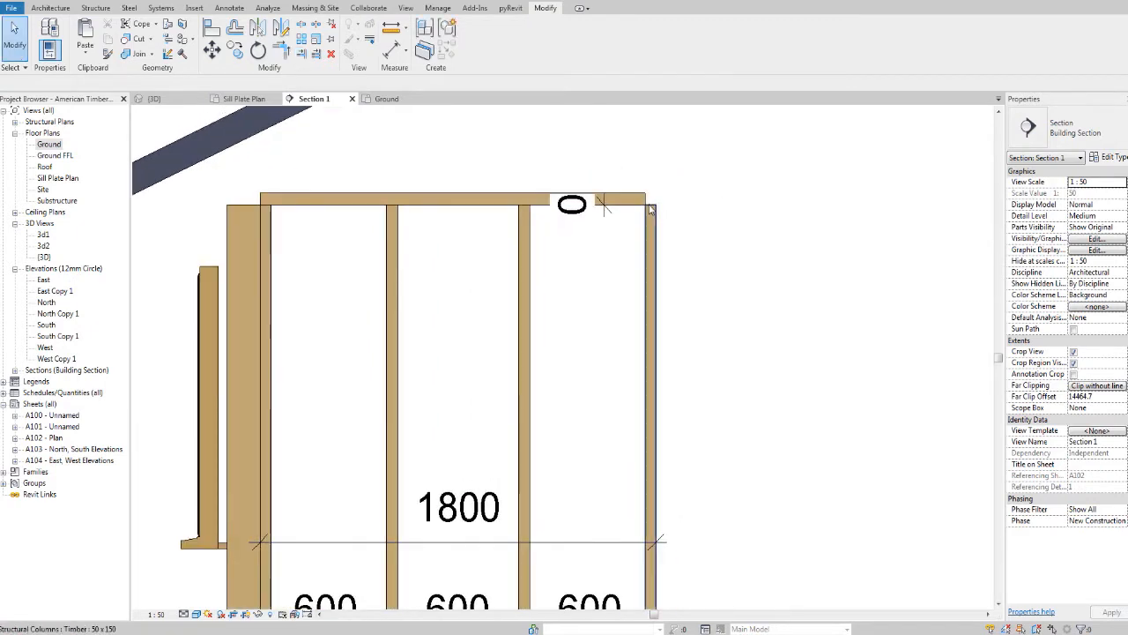
Disallow the join at the top plate's end over the last stud and pull that end short of the stud's outer face.
{"action": "left_click", "coordinate": [650, 198]}
{"action": "scroll", "coordinate": [652, 197], "scroll_direction": "up", "scroll_amount": 3}
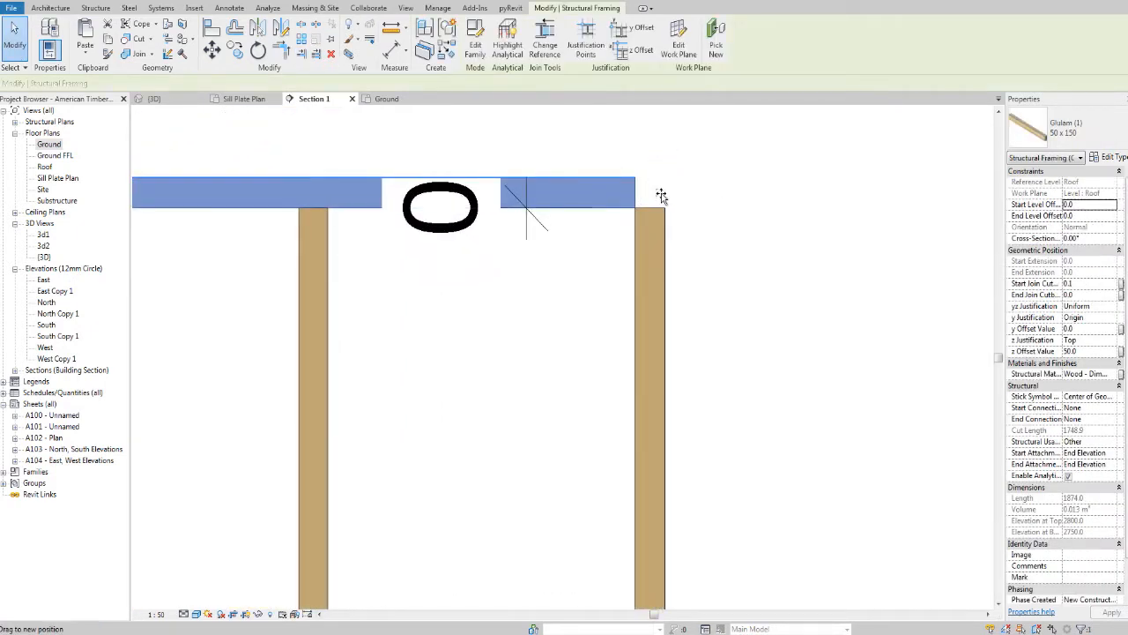
{"action": "key", "text": "Escape"}
{"action": "scroll", "coordinate": [663, 196], "scroll_direction": "down", "scroll_amount": 2}
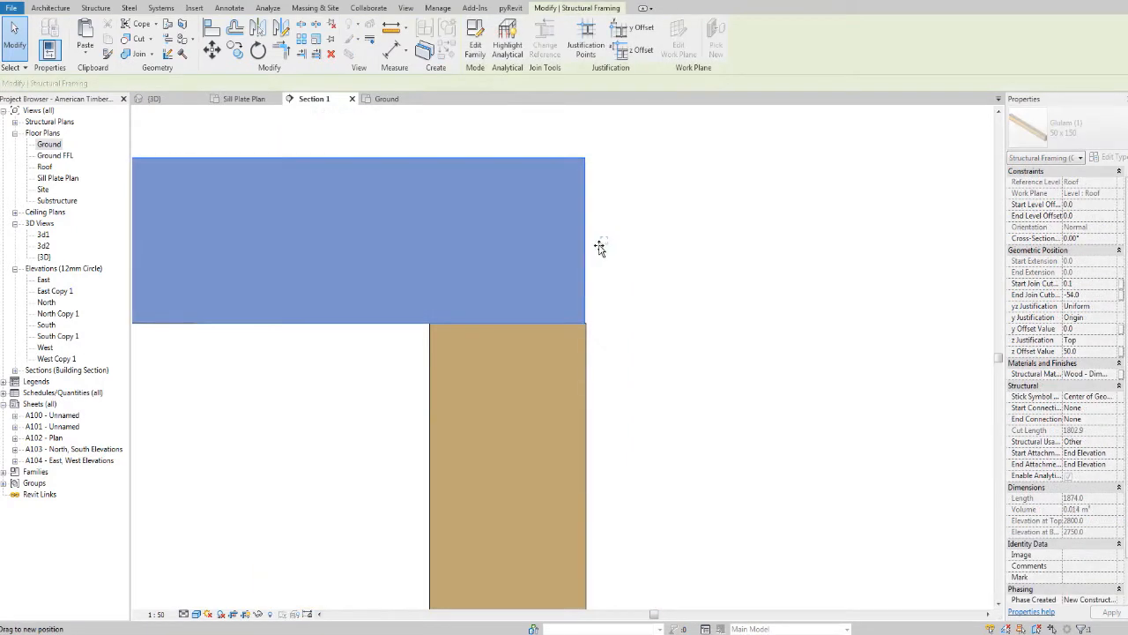
{"action": "left_click_drag", "start_coordinate": [593, 247], "coordinate": [592, 248]}
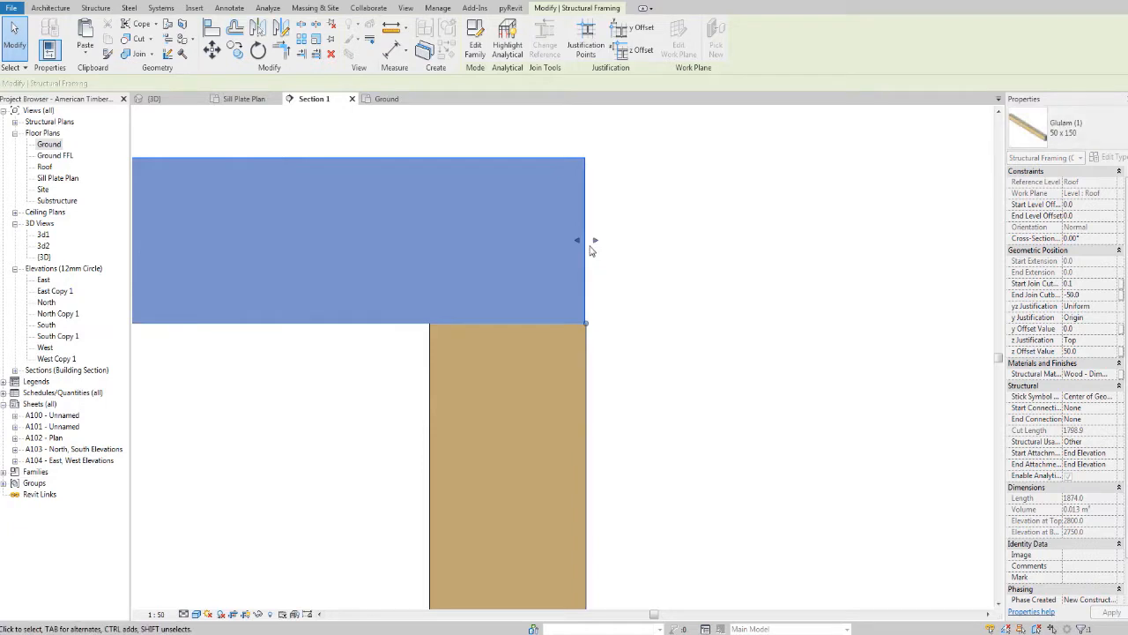
{"action": "right_click", "coordinate": [587, 327]}
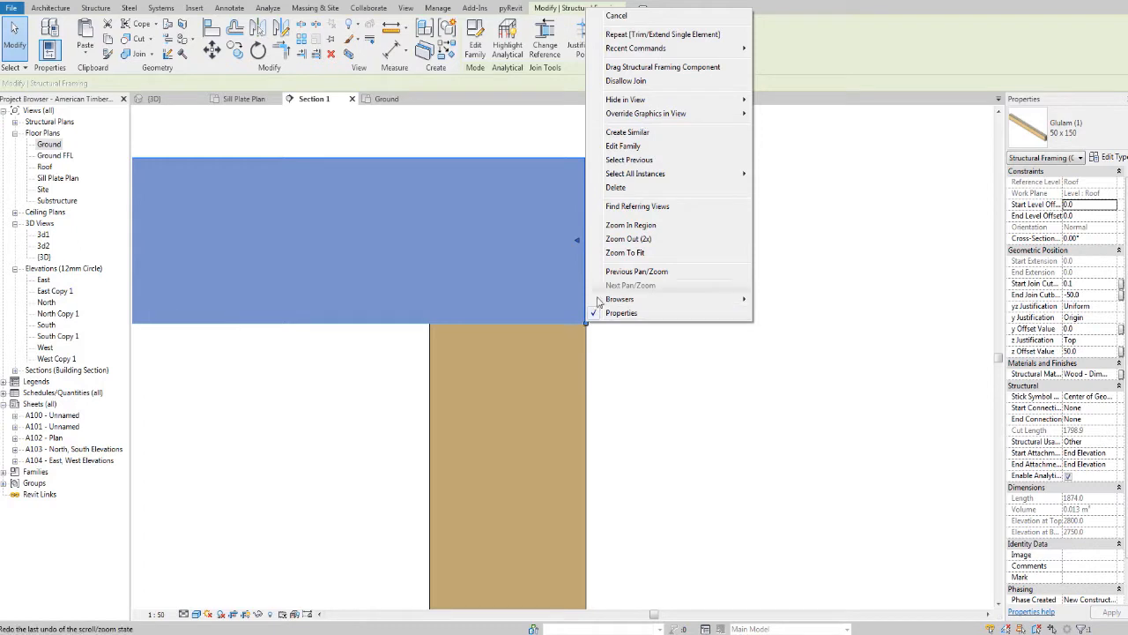
{"action": "left_click", "coordinate": [643, 81]}
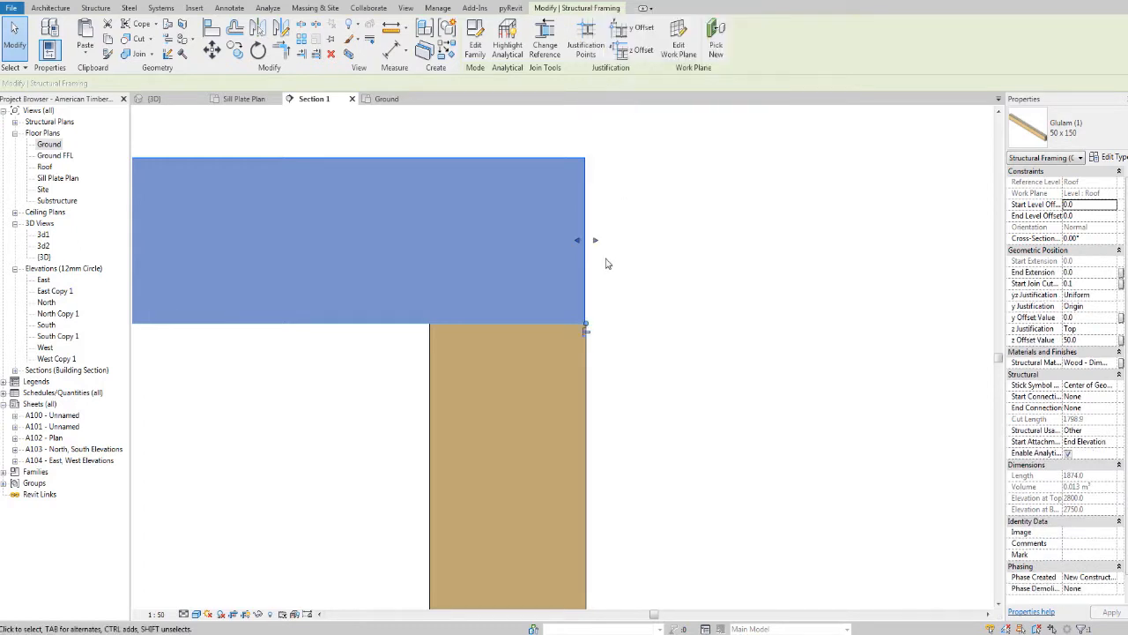
{"action": "left_click_drag", "start_coordinate": [597, 243], "coordinate": [565, 237]}
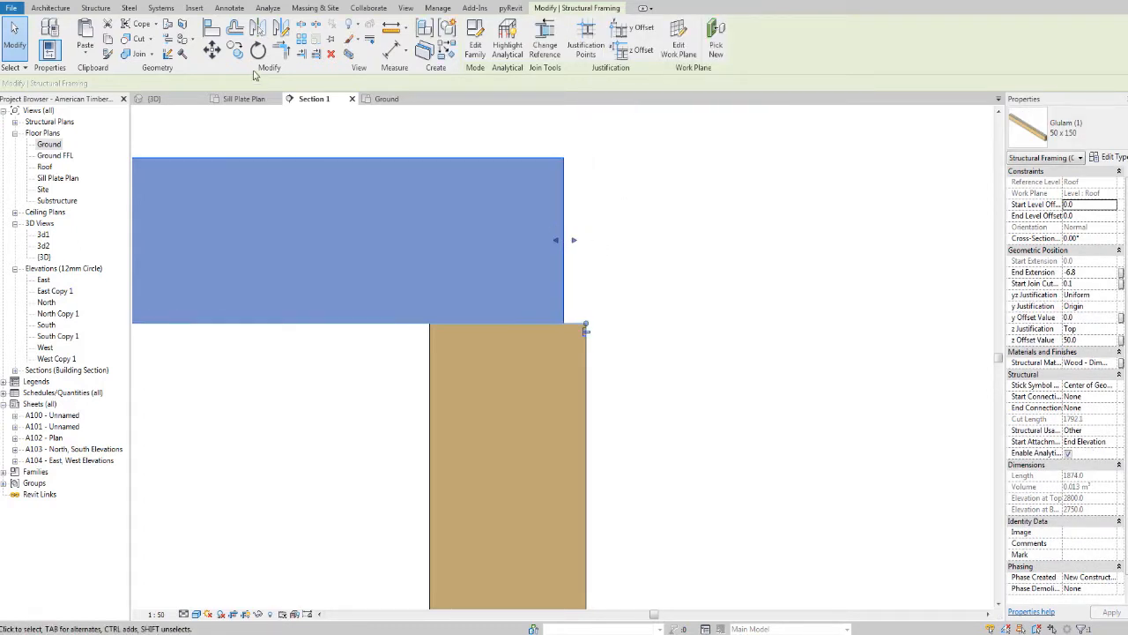
Try to trim/extend the top plate to the last stud's outer face.
{"action": "left_click", "coordinate": [304, 56]}
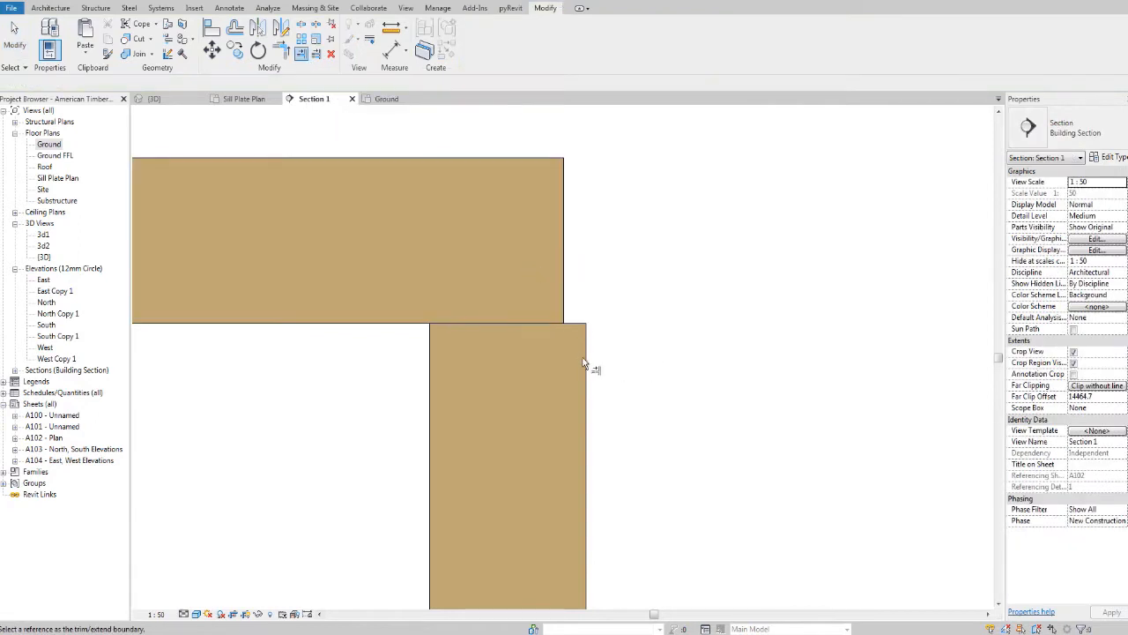
{"action": "left_click", "coordinate": [588, 370]}
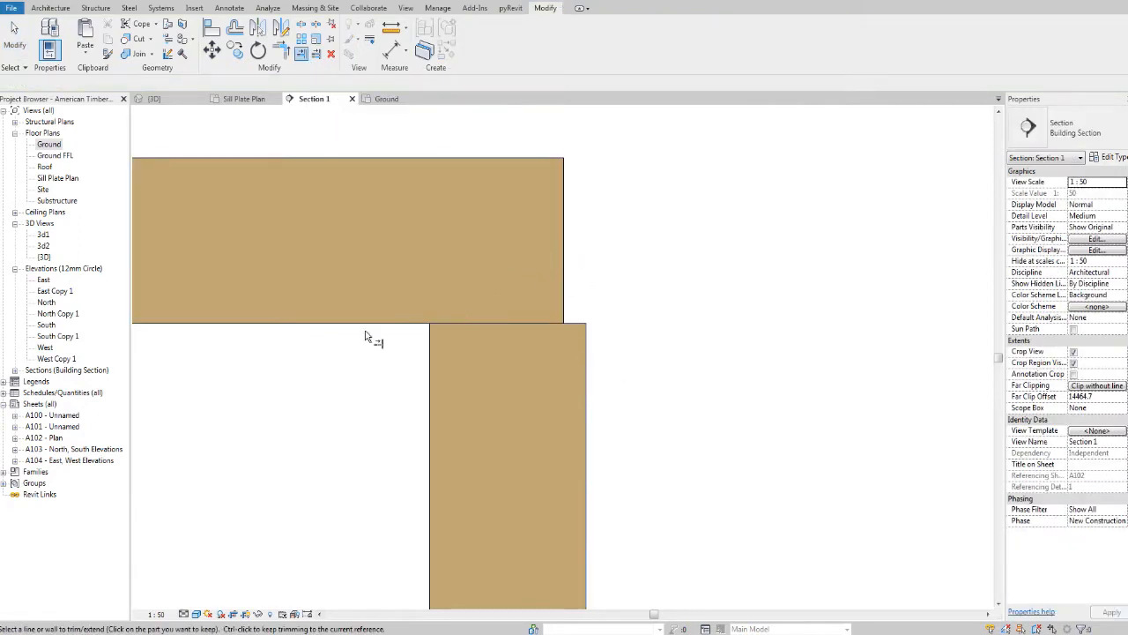
{"action": "scroll", "coordinate": [314, 257], "scroll_direction": "down", "scroll_amount": 2}
{"action": "middle_click_drag", "start_coordinate": [314, 258], "coordinate": [545, 319]}
{"action": "scroll", "coordinate": [507, 320], "scroll_direction": "up", "scroll_amount": 1}
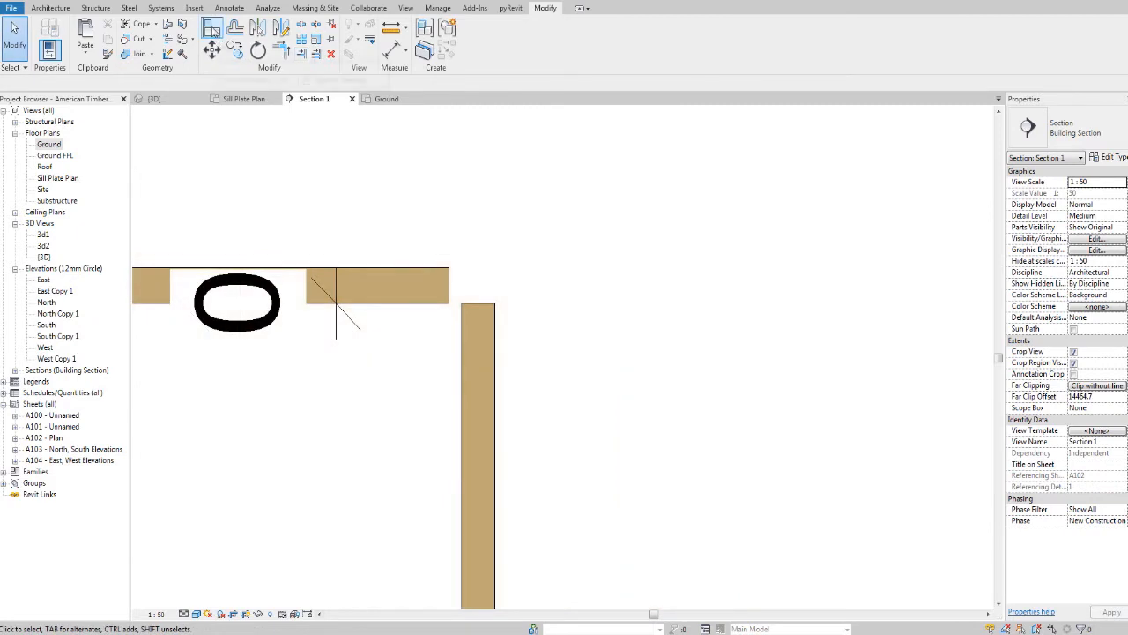
Align the top plate's end with the outer face of the last stud.
{"action": "key", "text": "a"}
{"action": "key", "text": "l"}
{"action": "scroll", "coordinate": [421, 335], "scroll_direction": "up", "scroll_amount": 2}
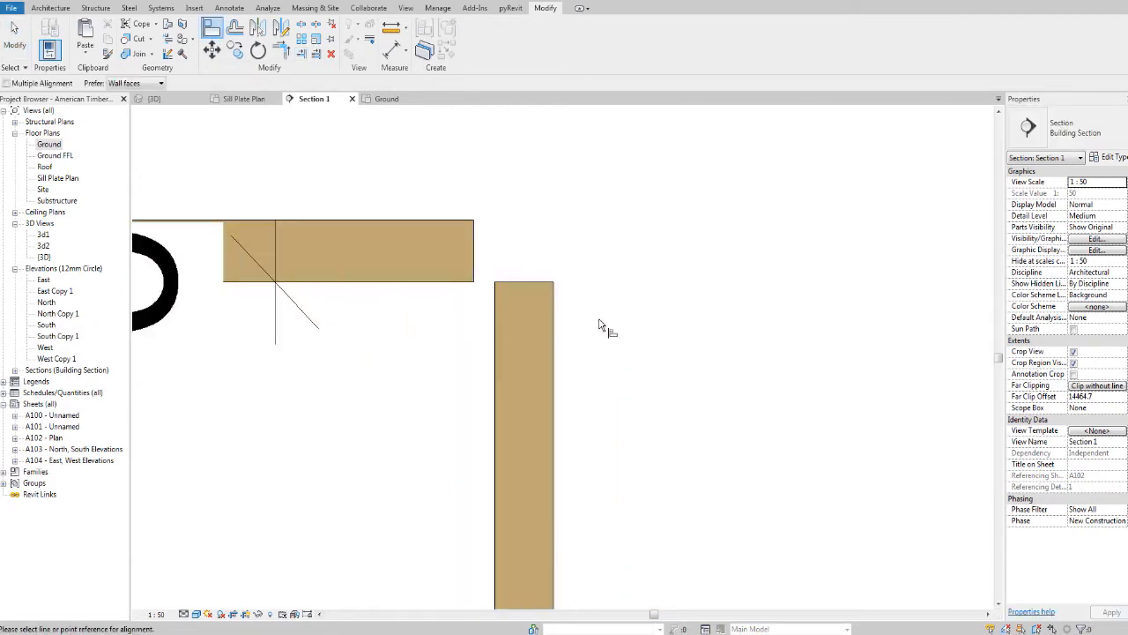
{"action": "left_click", "coordinate": [556, 333]}
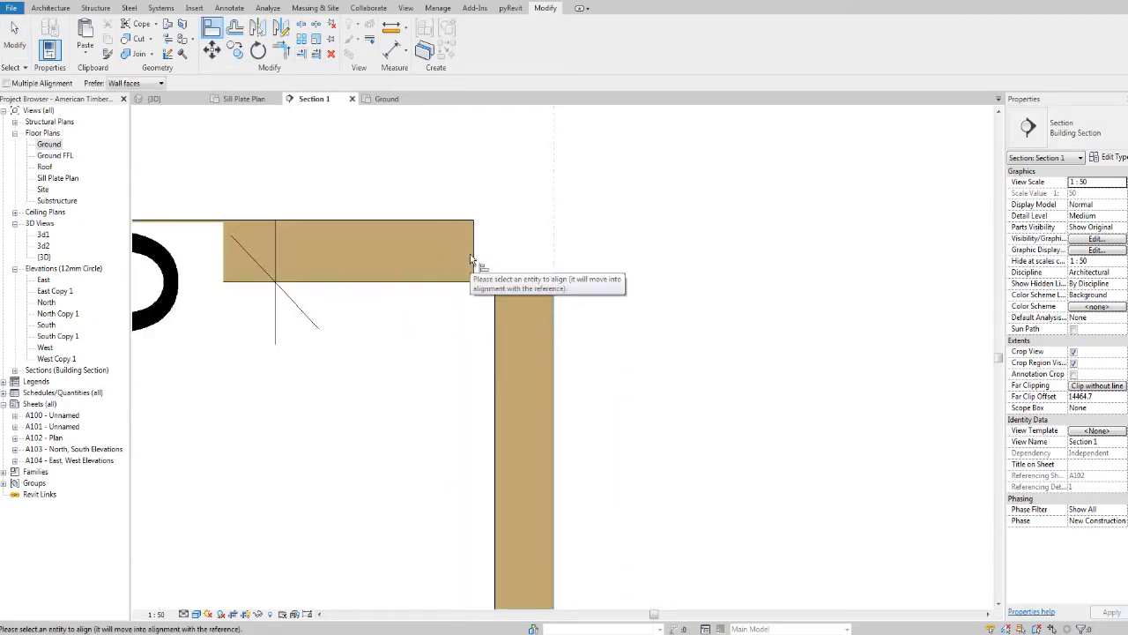
{"action": "left_click", "coordinate": [473, 255]}
Split the upper 50 x 150 sill plate just beyond the last stud.
{"action": "scroll", "coordinate": [474, 256], "scroll_direction": "down", "scroll_amount": 4}
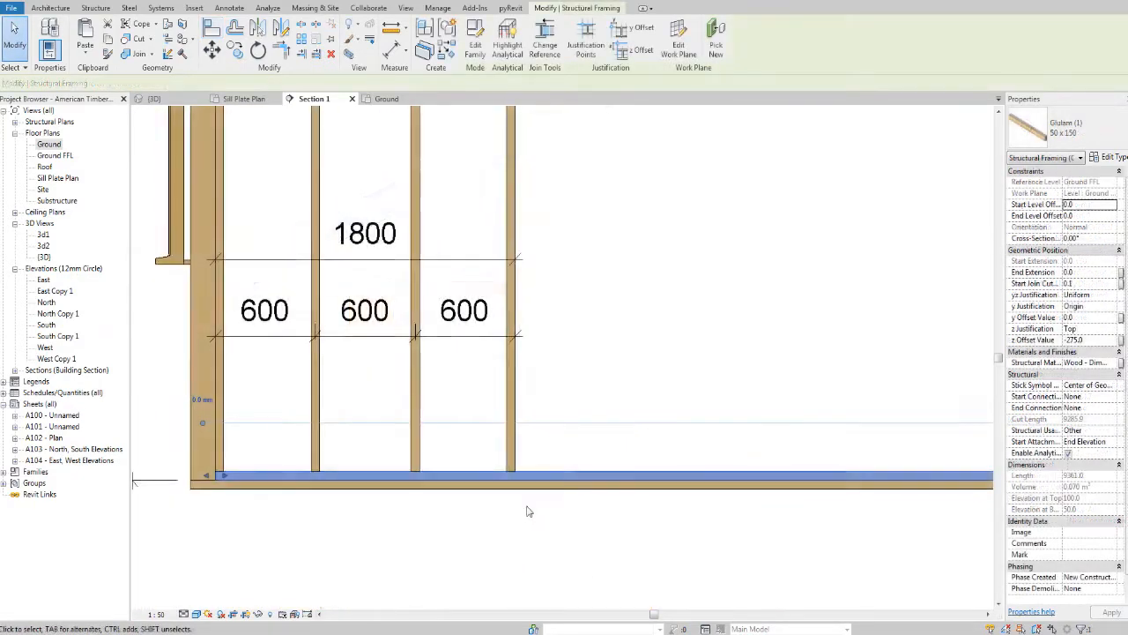
{"action": "middle_click_drag", "start_coordinate": [527, 511], "coordinate": [487, 451]}
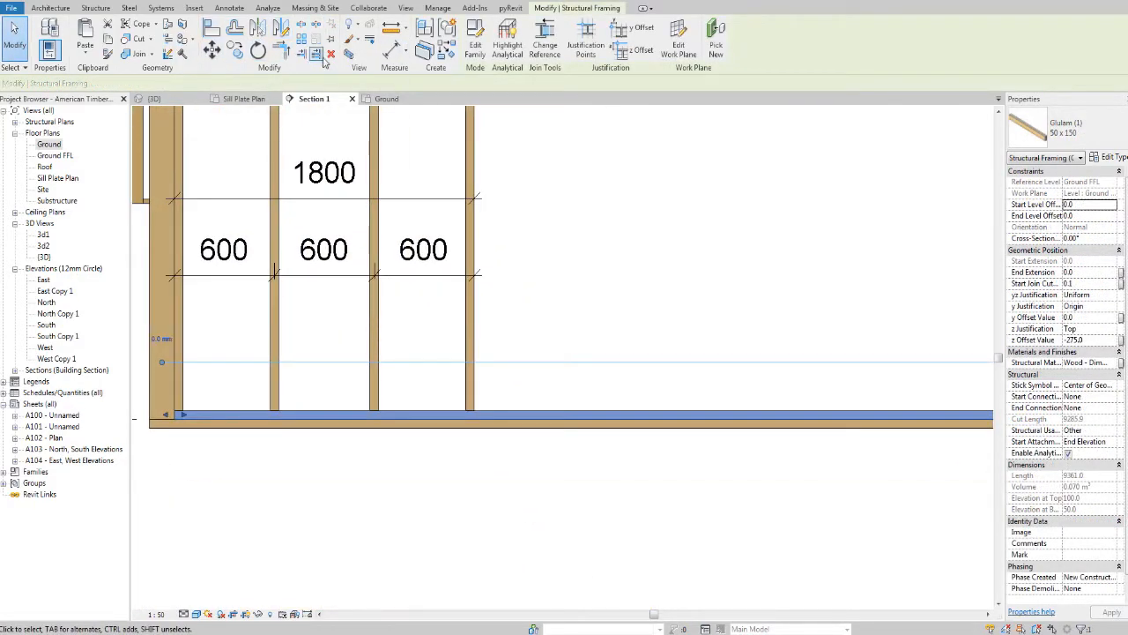
{"action": "left_click", "coordinate": [302, 40]}
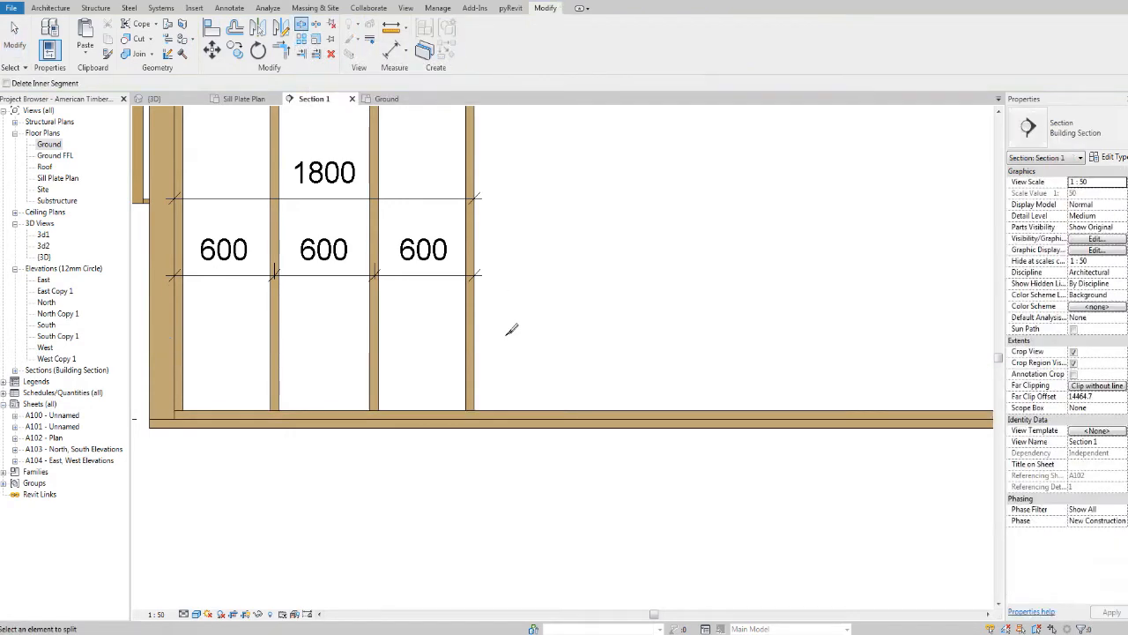
{"action": "left_click", "coordinate": [513, 410]}
{"action": "scroll", "coordinate": [470, 453], "scroll_direction": "up", "scroll_amount": 3}
{"action": "key", "text": "Escape"}
Pull the stud-side segment of the split sill plate back from the cut and apply Disallow Join at its end.
{"action": "left_click", "coordinate": [532, 408]}
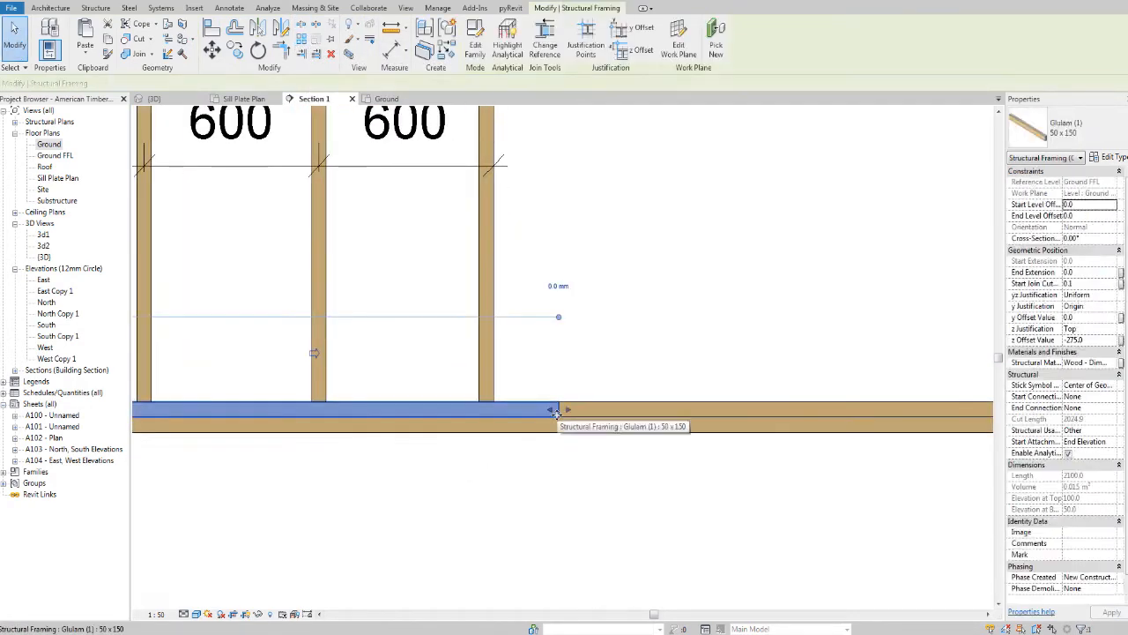
{"action": "scroll", "coordinate": [559, 412], "scroll_direction": "up", "scroll_amount": 2}
{"action": "scroll", "coordinate": [558, 412], "scroll_direction": "up", "scroll_amount": 2}
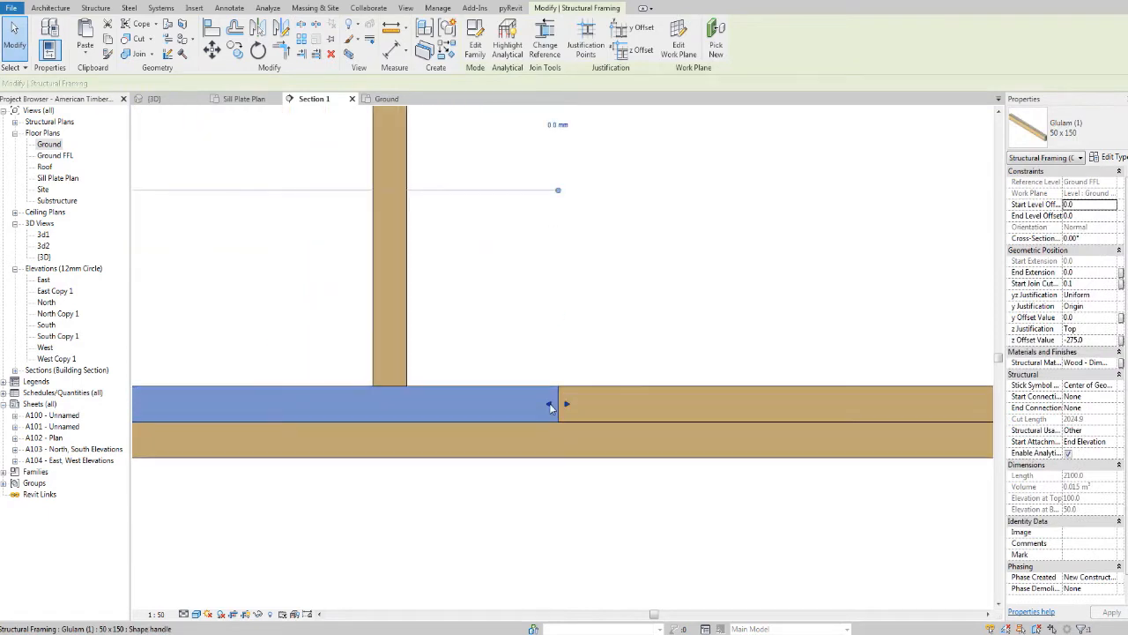
{"action": "left_click_drag", "start_coordinate": [563, 404], "coordinate": [478, 403]}
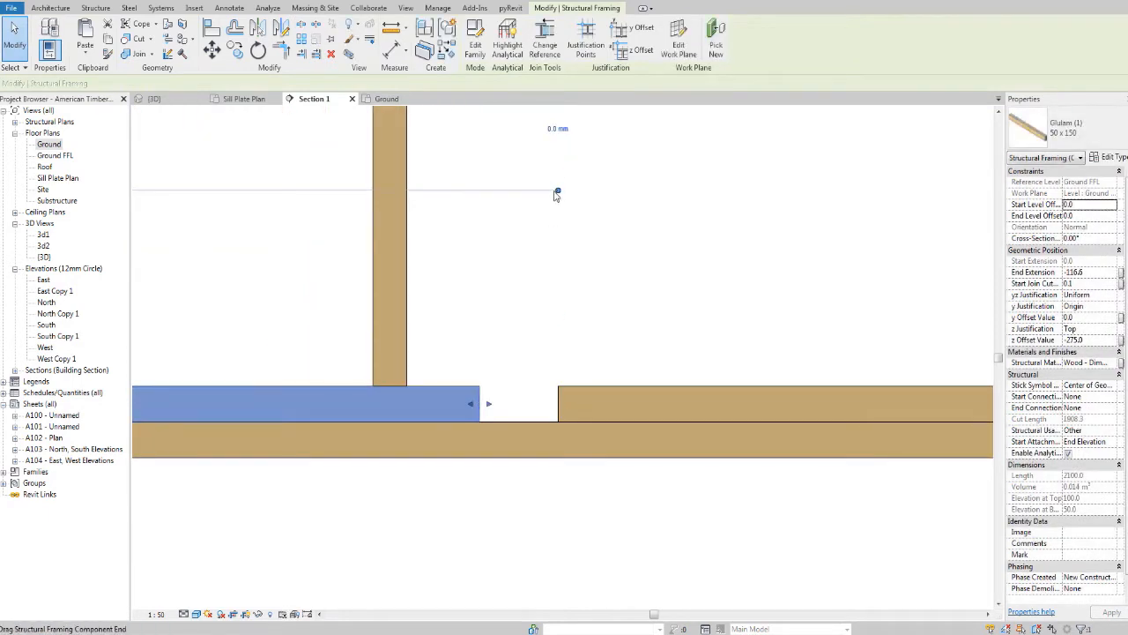
{"action": "right_click", "coordinate": [558, 192]}
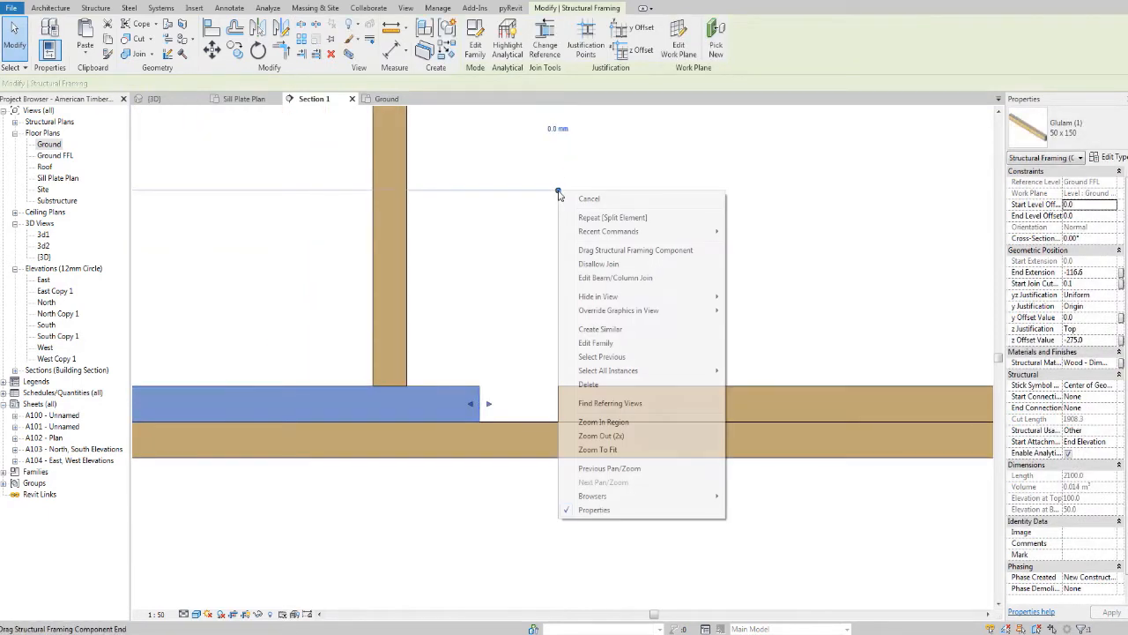
{"action": "left_click", "coordinate": [626, 266]}
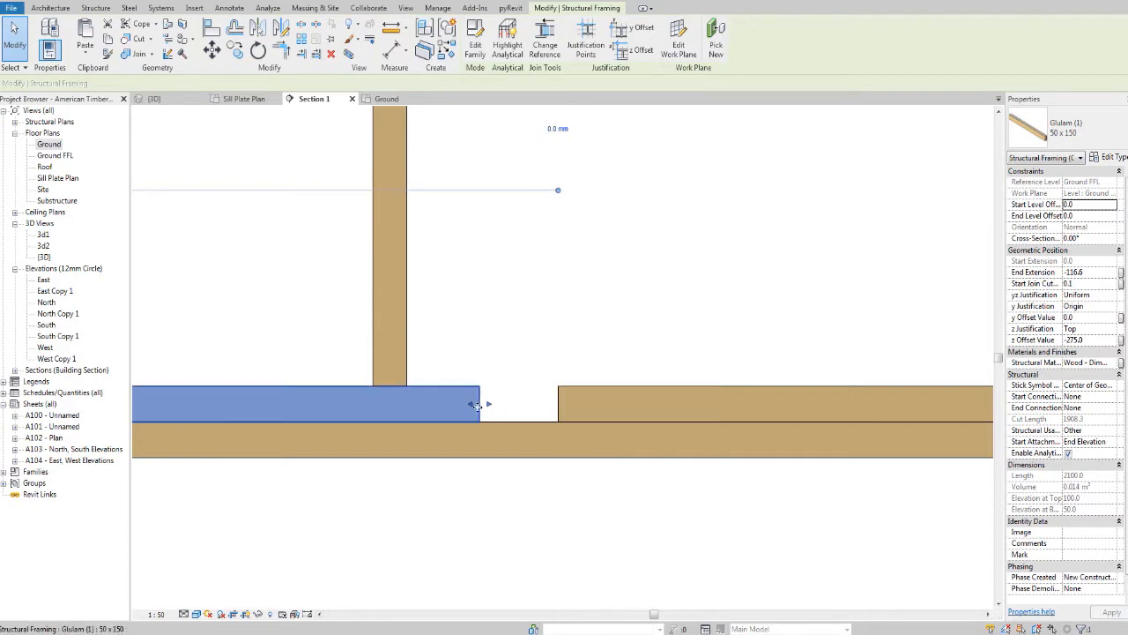
Disallow the join at the shortened sill plate's end once more and pull that end closer to the last stud.
{"action": "scroll", "coordinate": [529, 295], "scroll_direction": "down", "scroll_amount": 2}
{"action": "scroll", "coordinate": [564, 414], "scroll_direction": "down", "scroll_amount": 2}
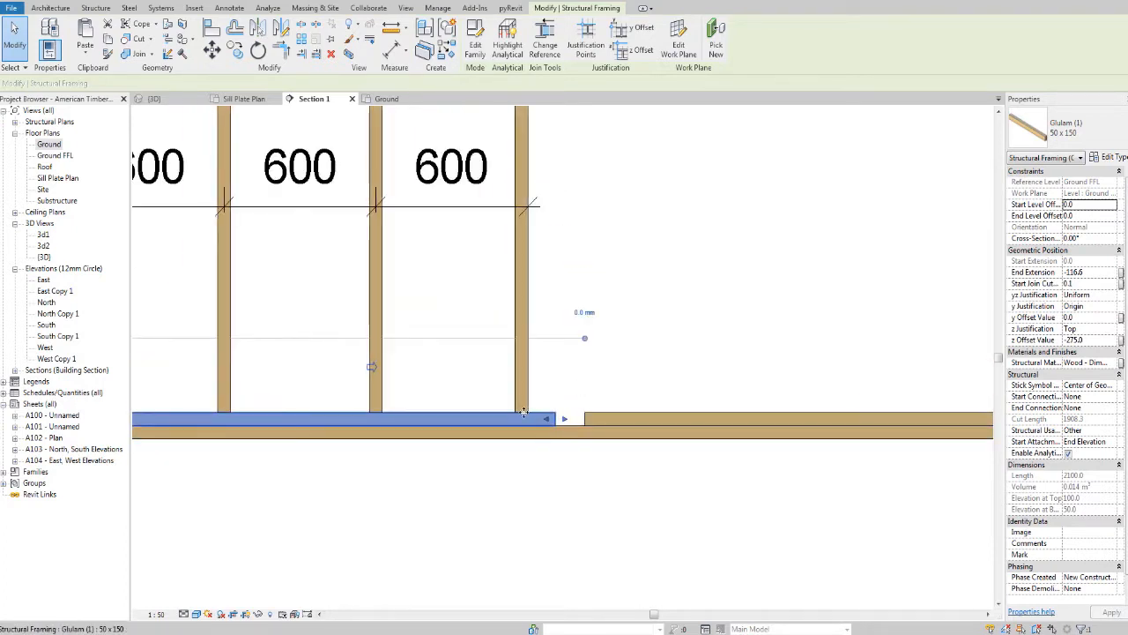
{"action": "scroll", "coordinate": [605, 419], "scroll_direction": "up", "scroll_amount": 3}
{"action": "scroll", "coordinate": [606, 415], "scroll_direction": "up", "scroll_amount": 1}
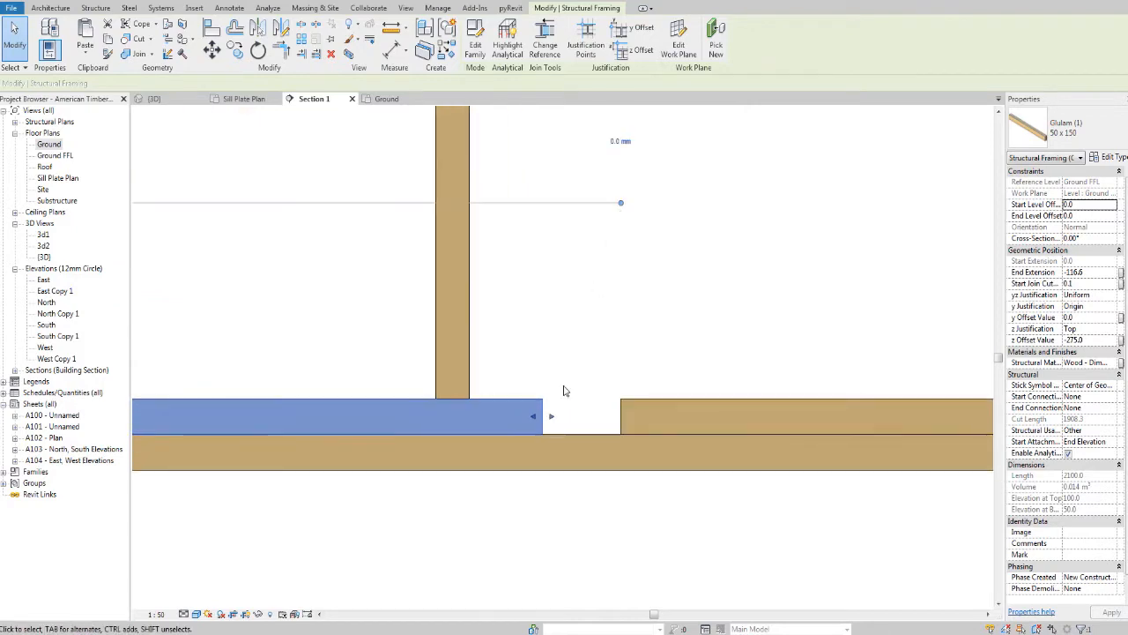
{"action": "left_click", "coordinate": [563, 388]}
{"action": "left_click", "coordinate": [541, 403]}
{"action": "scroll", "coordinate": [536, 478], "scroll_direction": "down", "scroll_amount": 4}
{"action": "scroll", "coordinate": [536, 482], "scroll_direction": "up", "scroll_amount": 5}
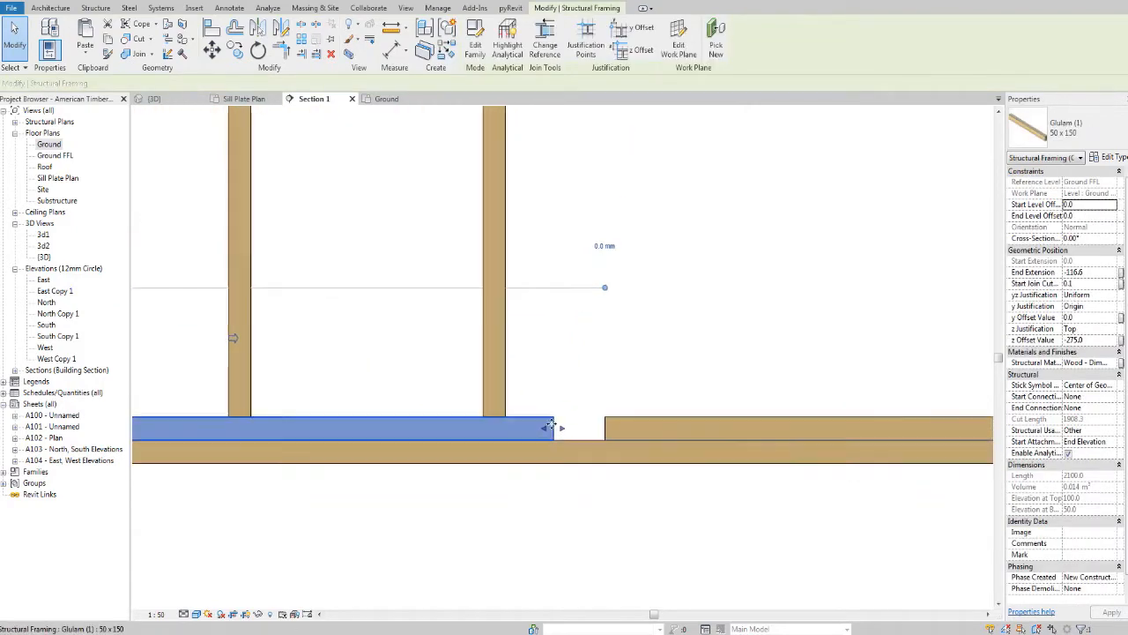
{"action": "right_click", "coordinate": [646, 192]}
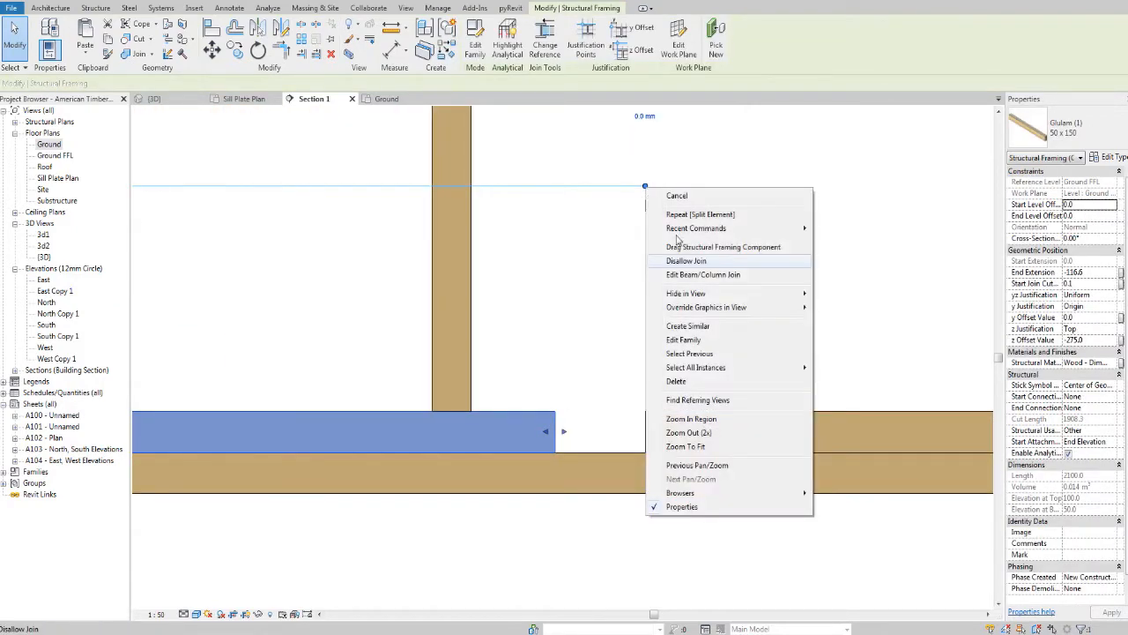
{"action": "left_click", "coordinate": [718, 263]}
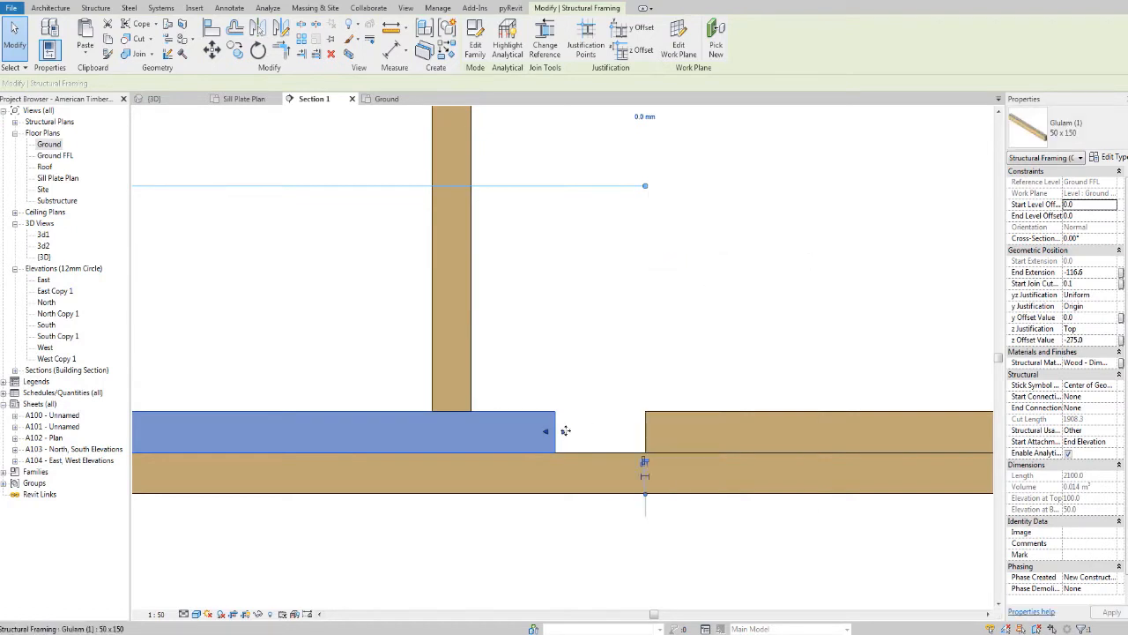
{"action": "mouse_move", "coordinate": [545, 431]}
{"action": "left_mouse_down"}
{"action": "mouse_move", "coordinate": [488, 436]}
{"action": "mouse_move", "coordinate": [506, 432]}
{"action": "left_mouse_up"}
Align the shortened sill plate's end with the outer face of the last stud.
{"action": "key", "text": "a"}
{"action": "key", "text": "l"}
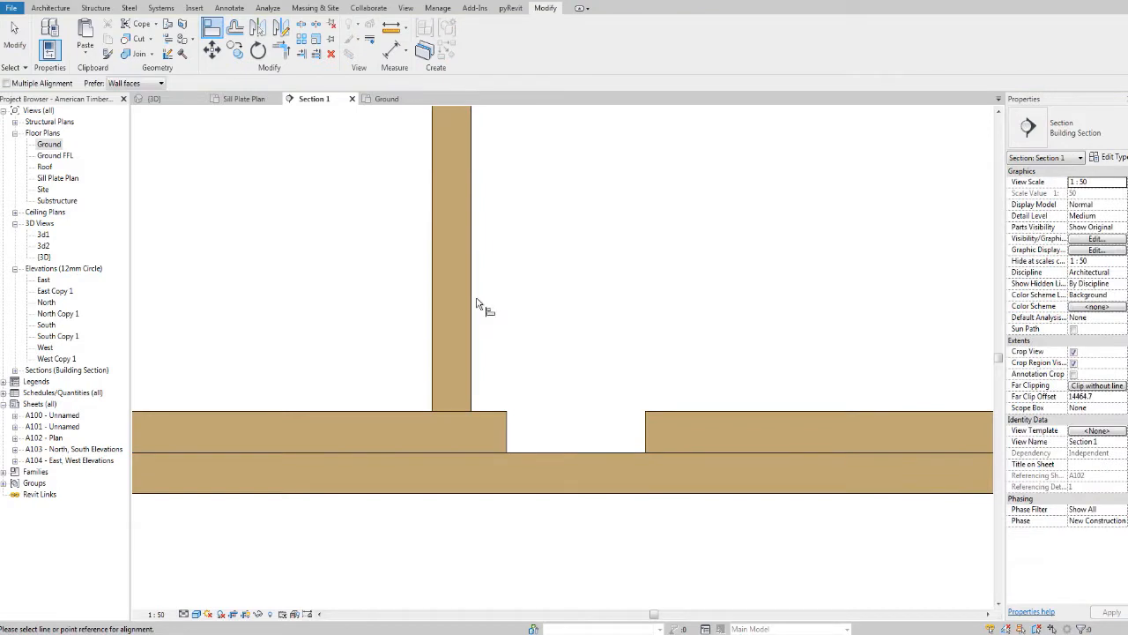
{"action": "left_click", "coordinate": [509, 428]}
{"action": "key", "text": "Escape"}
{"action": "key", "text": "Escape"}
Examine the stud panel with its trimmed top and sill plates in the 3D view.
{"action": "scroll", "coordinate": [509, 429], "scroll_direction": "down", "scroll_amount": 5}
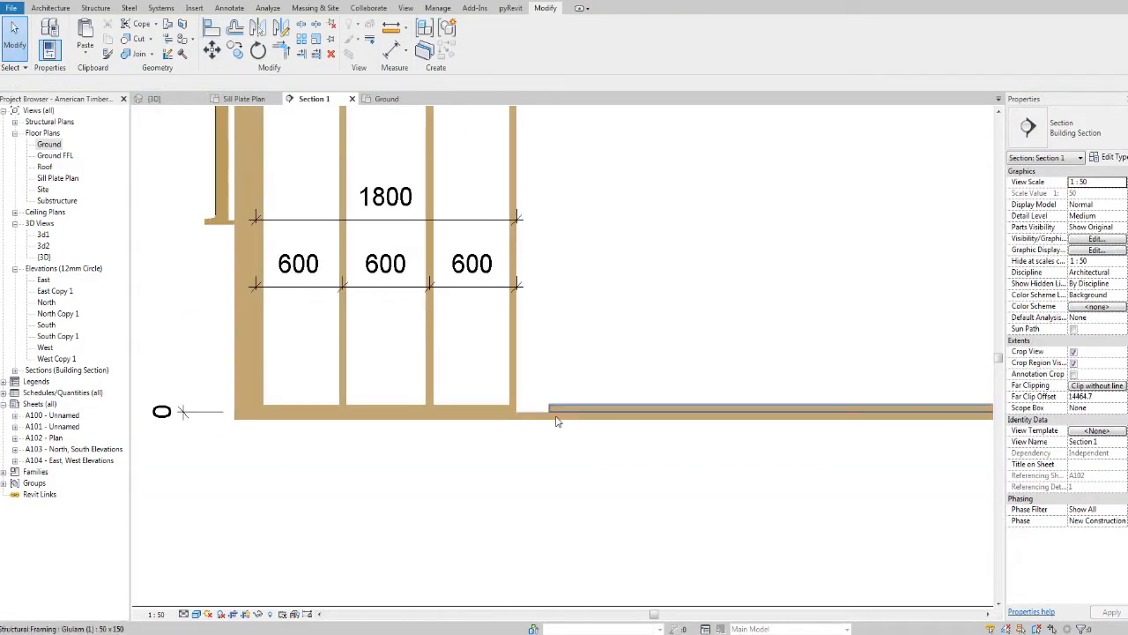
{"action": "middle_click_drag", "start_coordinate": [608, 414], "coordinate": [555, 265], "text": "shift"}
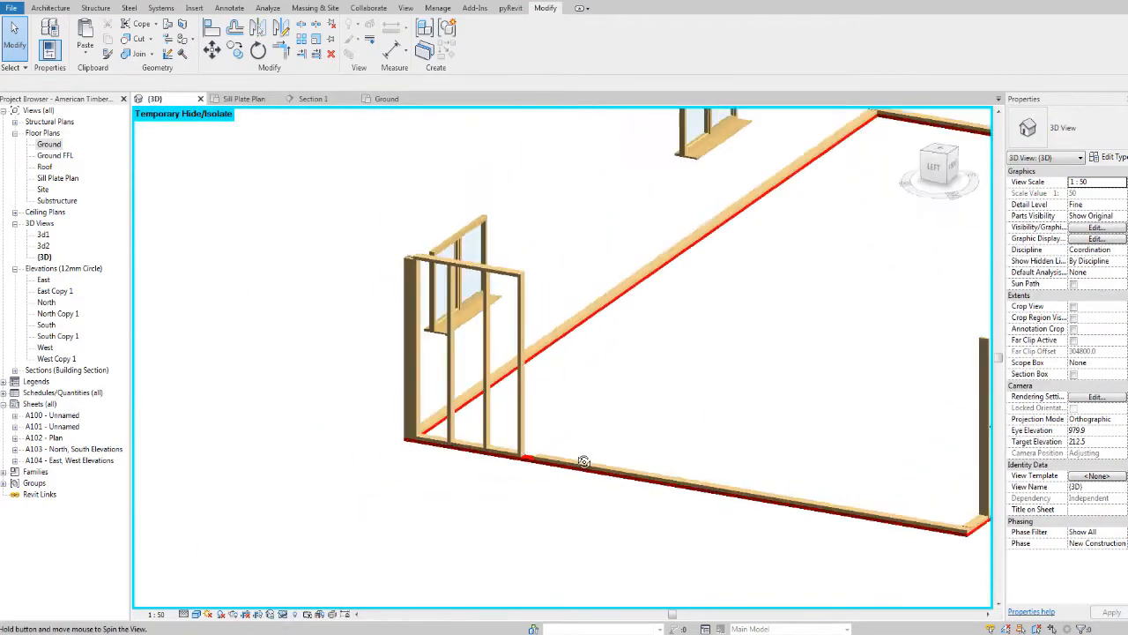
{"action": "scroll", "coordinate": [494, 238], "scroll_direction": "up", "scroll_amount": 6}
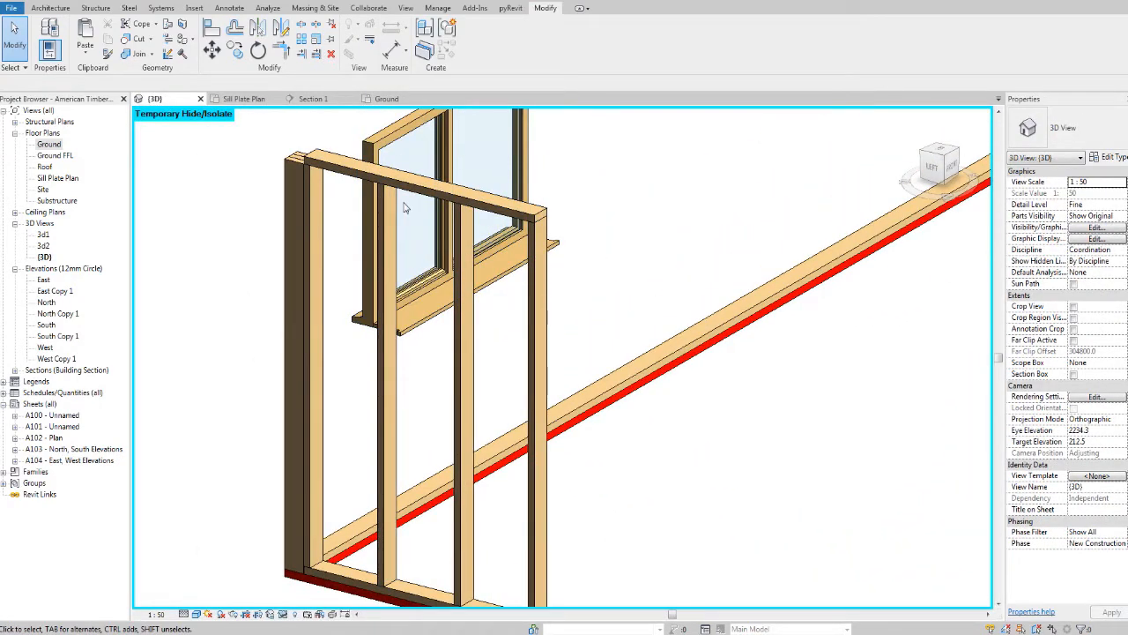
{"action": "scroll", "coordinate": [405, 208], "scroll_direction": "down", "scroll_amount": 2}
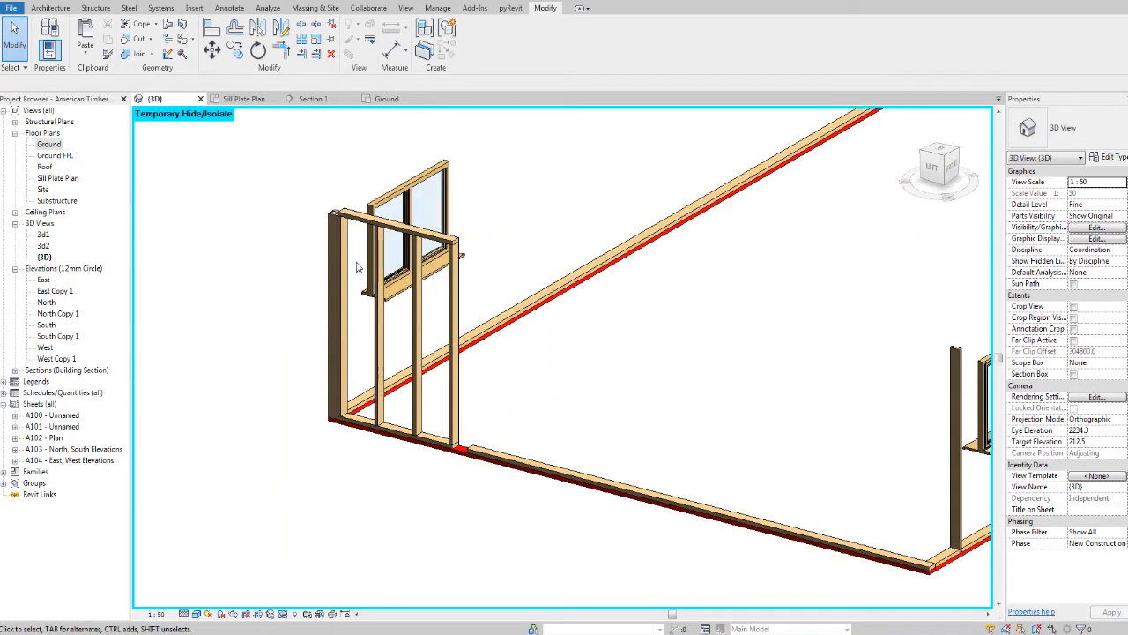
{"action": "scroll", "coordinate": [371, 262], "scroll_direction": "up", "scroll_amount": 5}
{"action": "scroll", "coordinate": [349, 198], "scroll_direction": "down", "scroll_amount": 4}
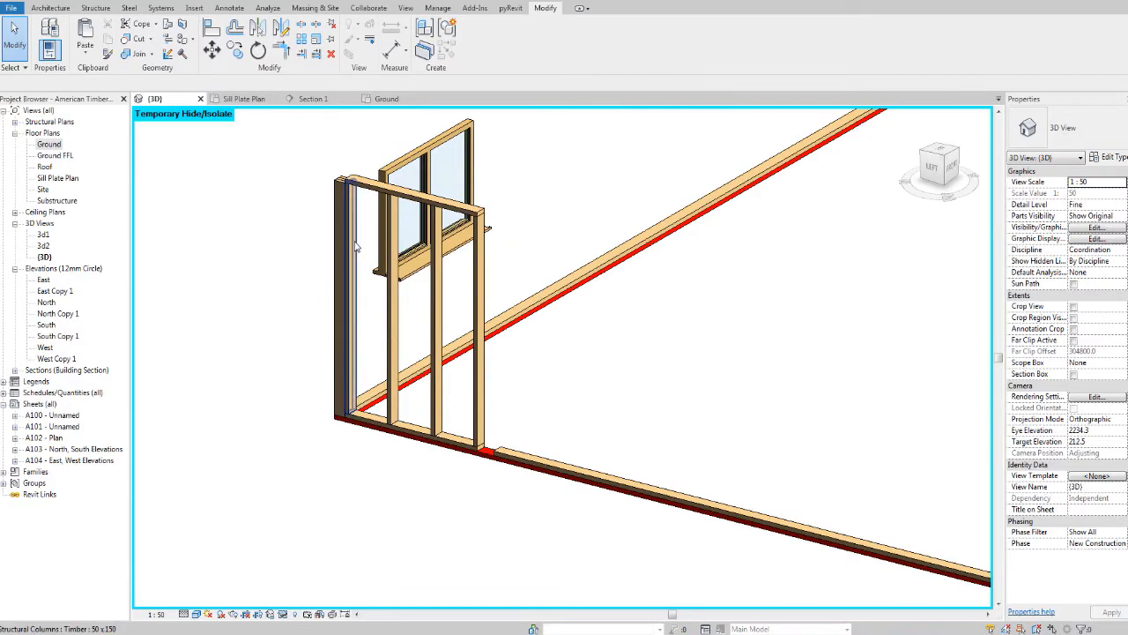
Reset the temporary hide/isolate in the 3D view and turn the Walls category back on in its visibility overrides.
{"action": "left_click", "coordinate": [282, 613]}
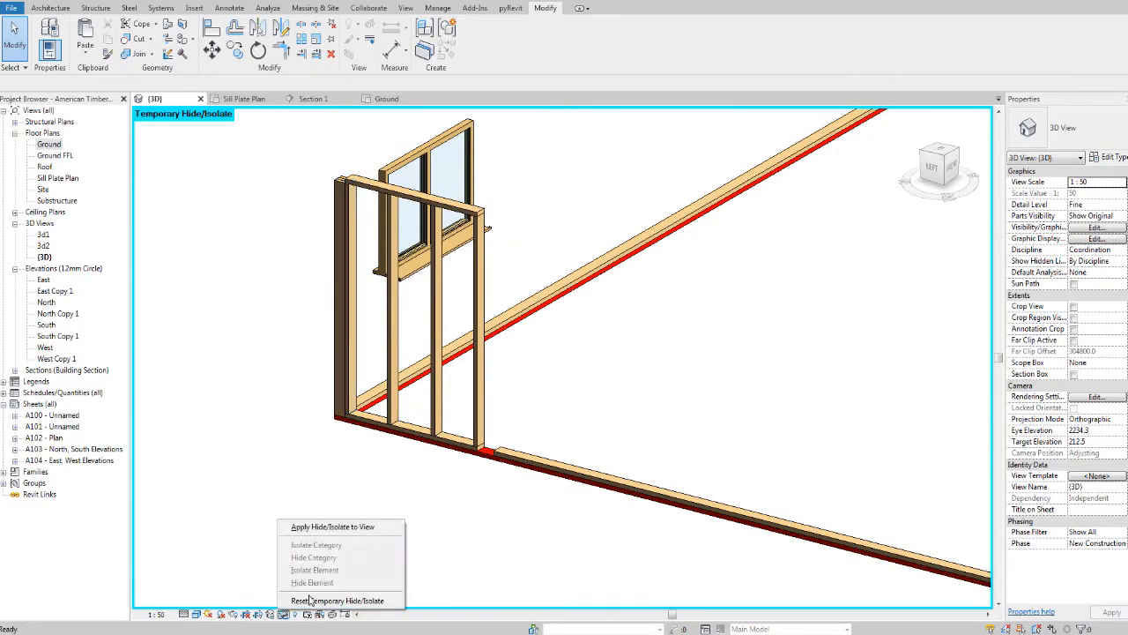
{"action": "left_click", "coordinate": [291, 600]}
{"action": "key", "text": "v"}
{"action": "key", "text": "v"}
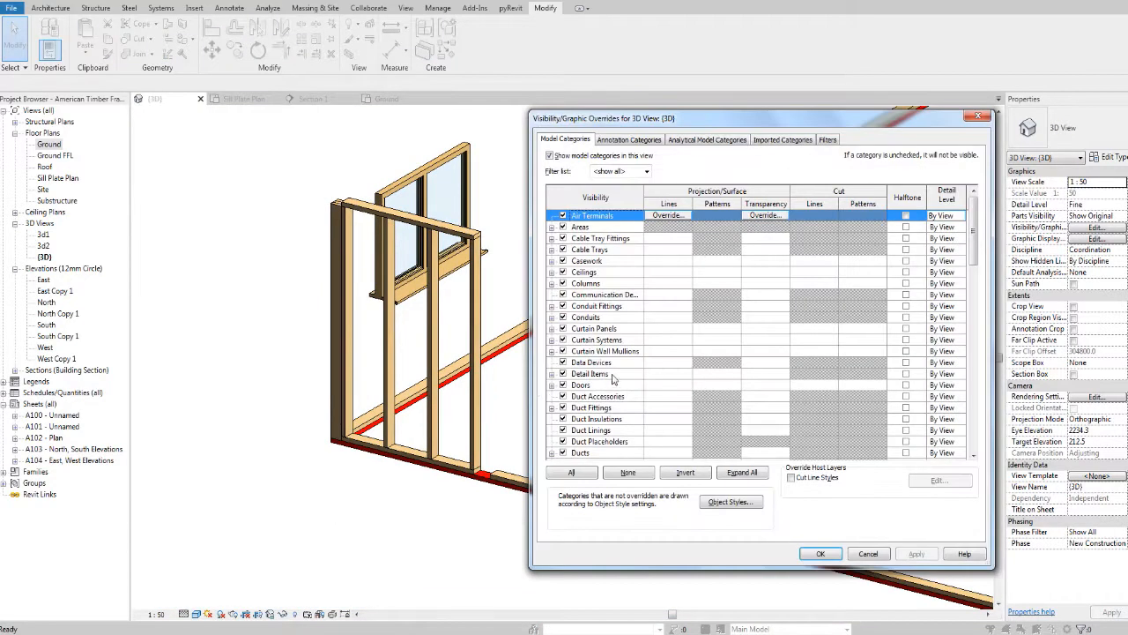
{"action": "key", "text": "w"}
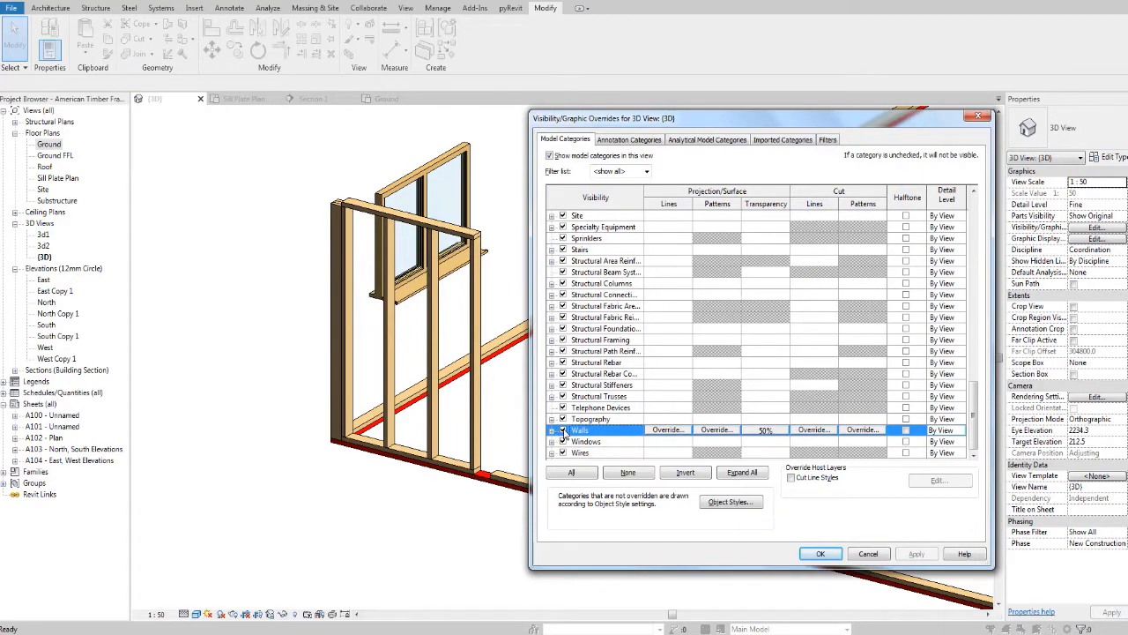
{"action": "left_click", "coordinate": [819, 553]}
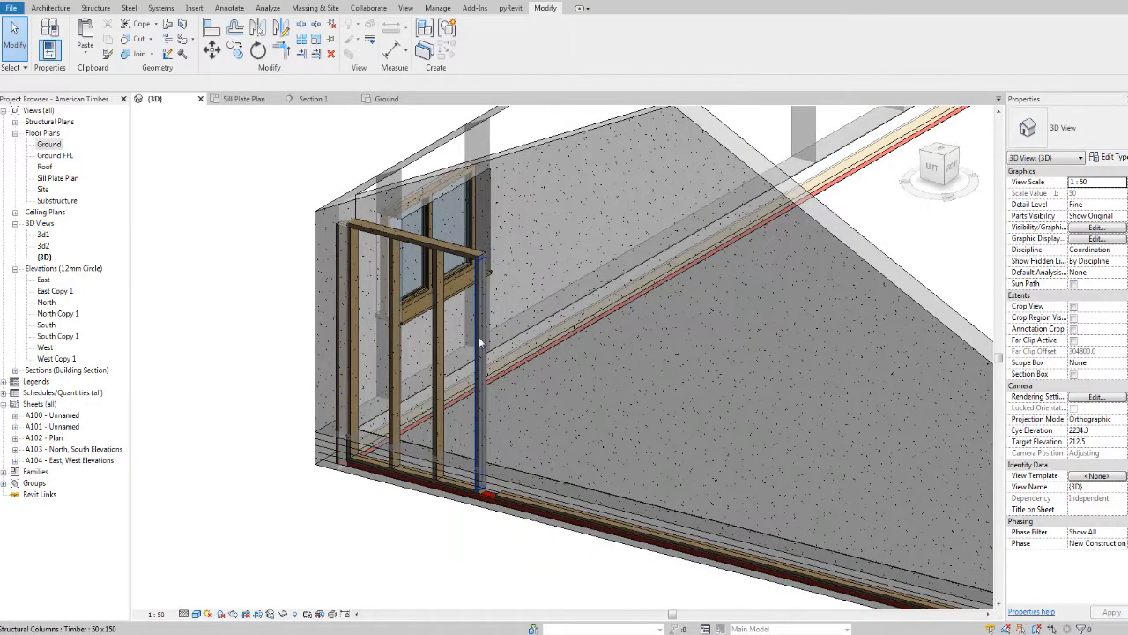
Examine the stud panel's fit inside the transparent walls from several sides of the 3D model.
{"action": "middle_click_drag", "start_coordinate": [497, 286], "coordinate": [391, 221], "text": "shift"}
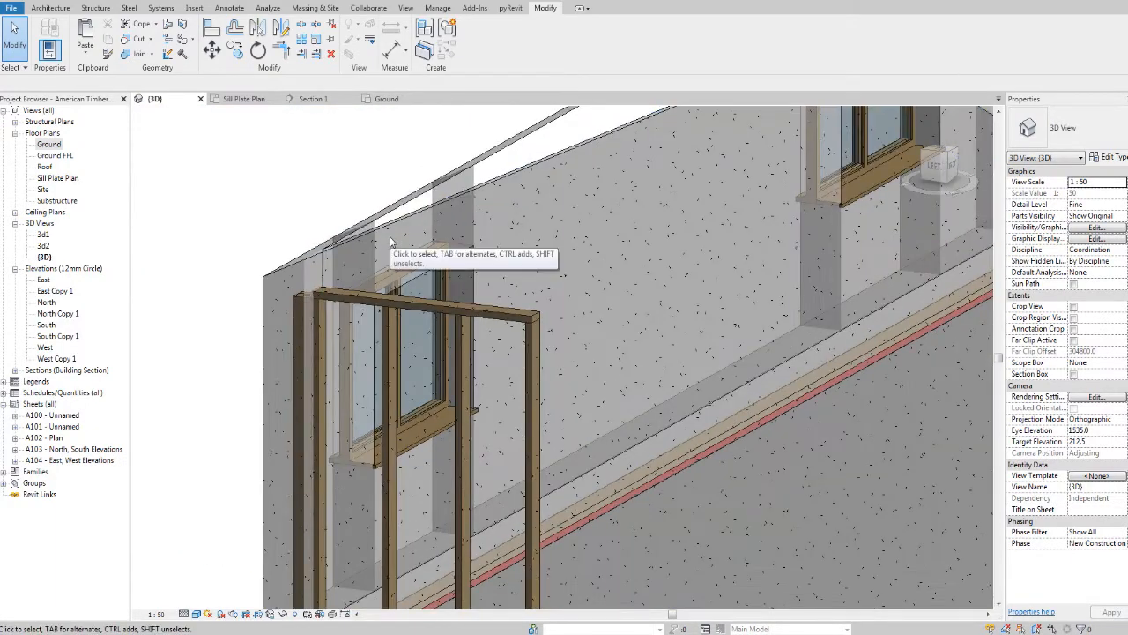
{"action": "scroll", "coordinate": [391, 237], "scroll_direction": "down", "scroll_amount": 3}
{"action": "middle_click_drag", "start_coordinate": [578, 301], "coordinate": [615, 376], "text": "shift"}
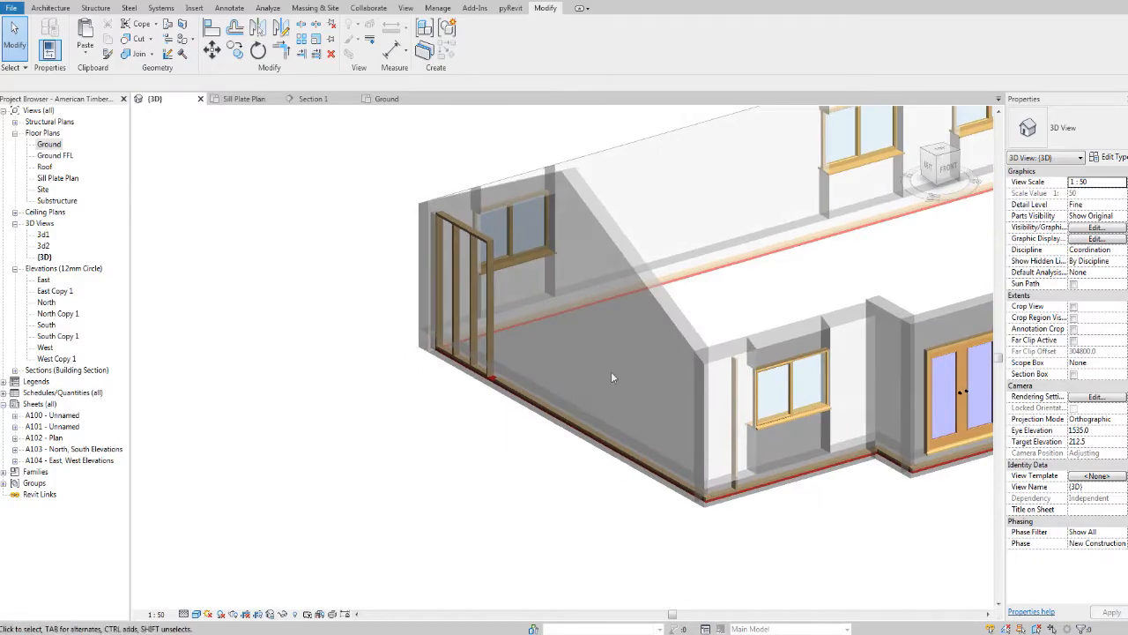
{"action": "middle_click_drag", "start_coordinate": [635, 319], "coordinate": [734, 461]}
{"action": "mouse_move", "coordinate": [590, 430]}
{"action": "middle_mouse_down", "text": "shift"}
{"action": "mouse_move", "coordinate": [451, 399]}
{"action": "mouse_move", "coordinate": [619, 384]}
{"action": "mouse_move", "coordinate": [572, 459]}
{"action": "mouse_move", "coordinate": [575, 427]}
{"action": "middle_mouse_up", "text": "shift"}
{"action": "scroll", "coordinate": [451, 399], "scroll_direction": "up", "scroll_amount": 4}
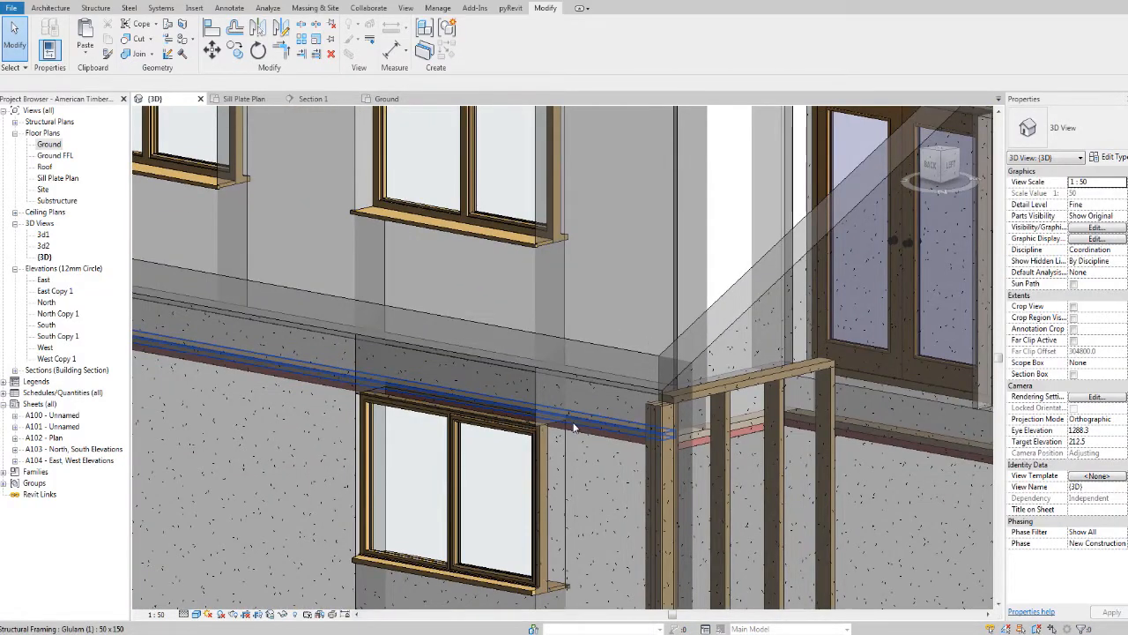
{"action": "scroll", "coordinate": [717, 392], "scroll_direction": "down", "scroll_amount": 2}
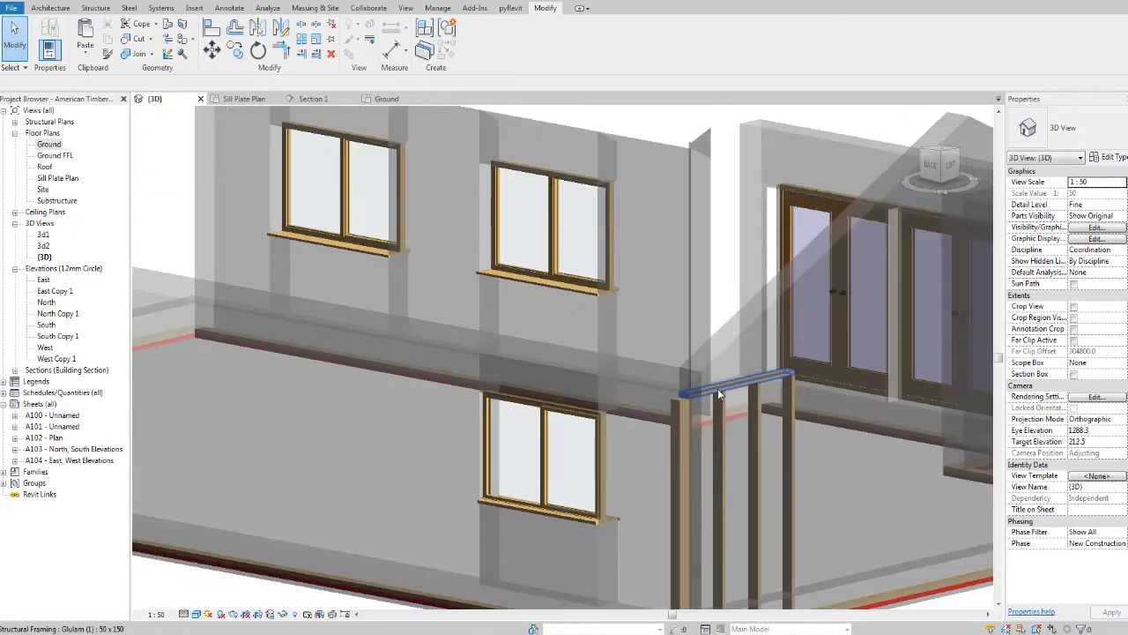
{"action": "middle_click_drag", "start_coordinate": [717, 393], "coordinate": [619, 434], "text": "shift"}
{"action": "scroll", "coordinate": [767, 296], "scroll_direction": "up", "scroll_amount": 2}
{"action": "middle_click_drag", "start_coordinate": [767, 296], "coordinate": [578, 315]}
{"action": "scroll", "coordinate": [671, 351], "scroll_direction": "up", "scroll_amount": 3}
{"action": "scroll", "coordinate": [571, 330], "scroll_direction": "down", "scroll_amount": 5}
{"action": "middle_click_drag", "start_coordinate": [521, 420], "coordinate": [515, 382]}
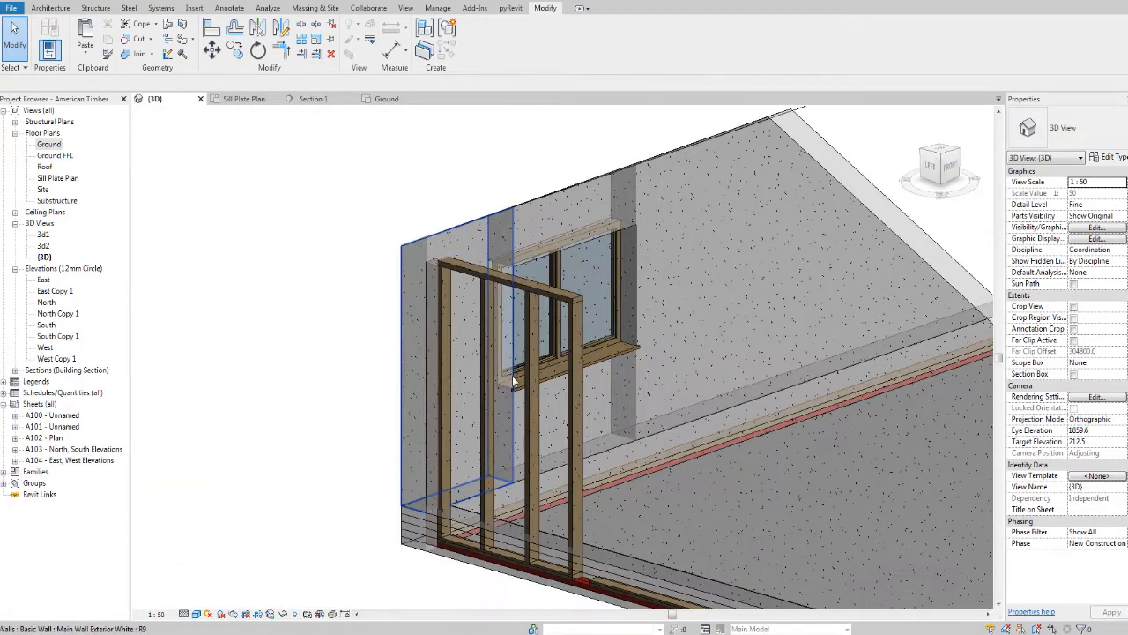
Turn off the visibility of the Walls category in the 3D view.
{"action": "key", "text": "v"}
{"action": "key", "text": "v"}
{"action": "key", "text": "w"}
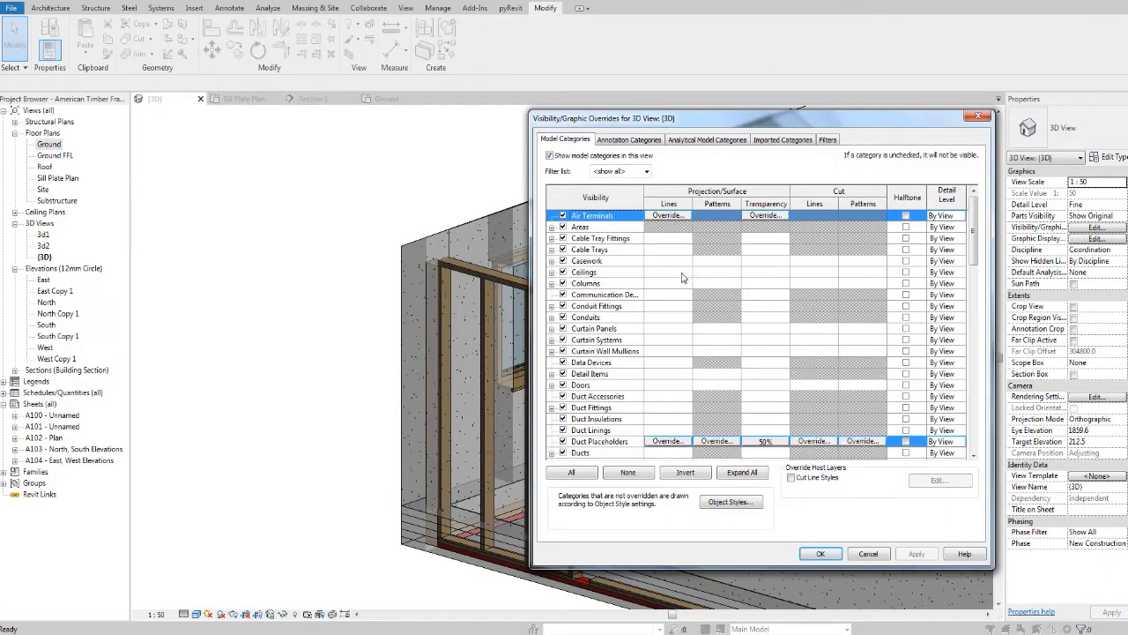
{"action": "left_click", "coordinate": [831, 556]}
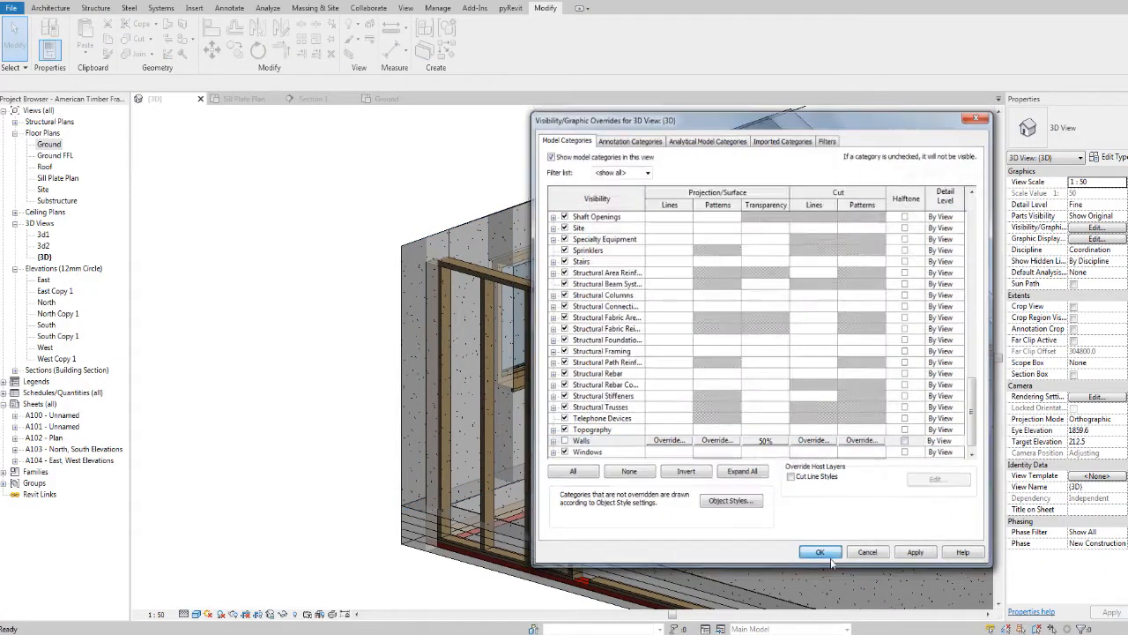
{"action": "key", "text": "Escape"}
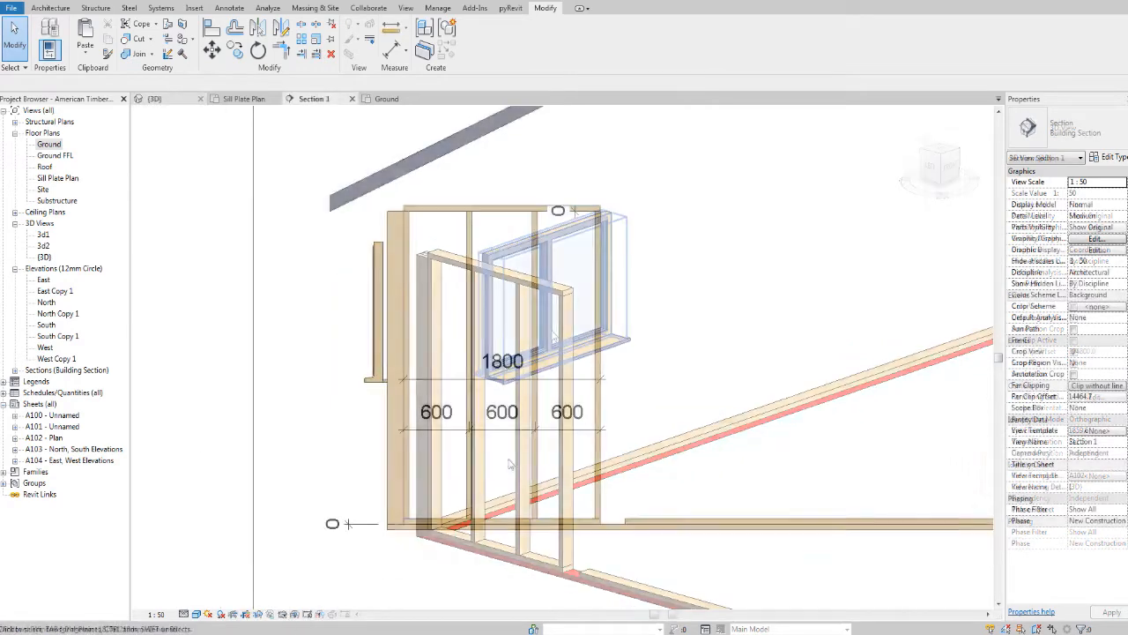
In Section 1, copy the panel's shortened sill plate upward as a nogging and set the copy's z Offset Value to 0.0.
{"action": "left_click", "coordinate": [491, 524]}
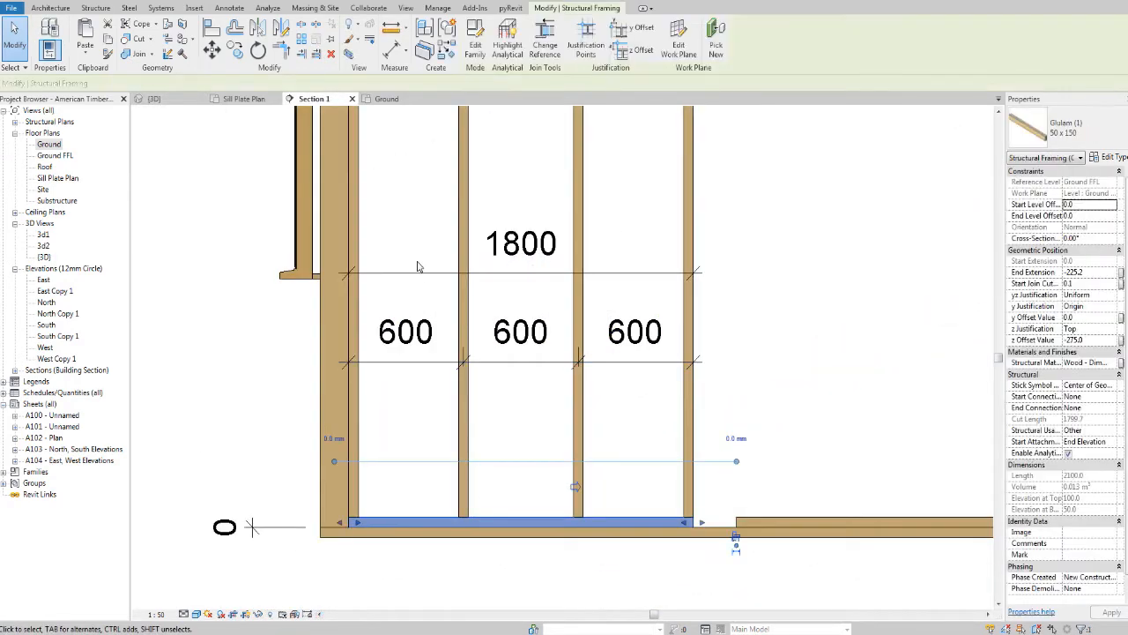
{"action": "scroll", "coordinate": [419, 266], "scroll_direction": "down", "scroll_amount": 2}
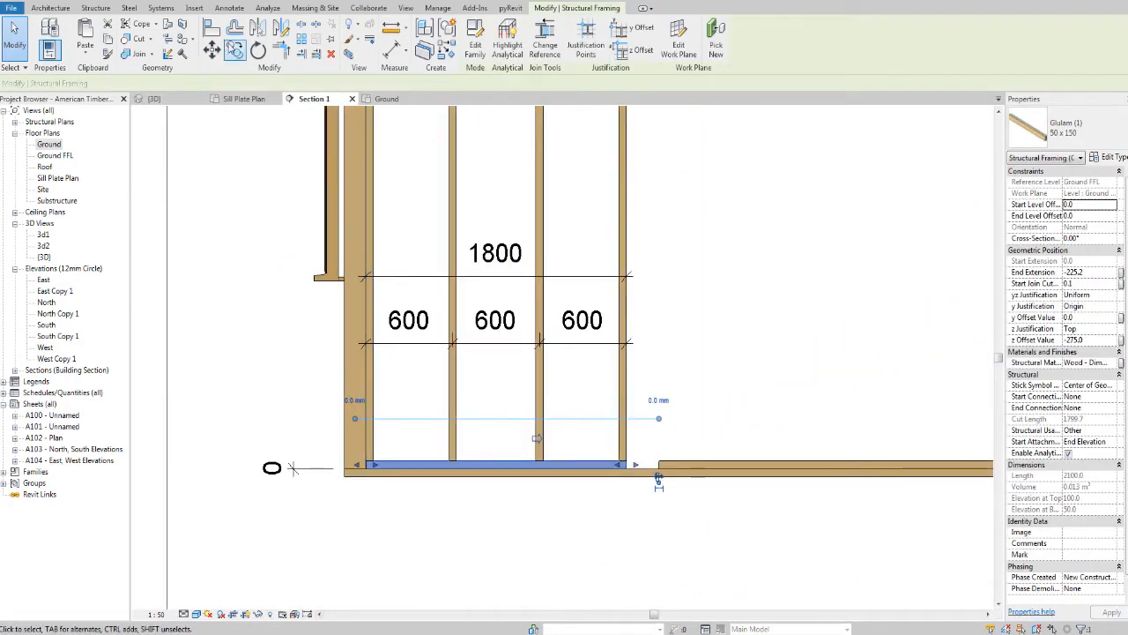
{"action": "left_click", "coordinate": [235, 49]}
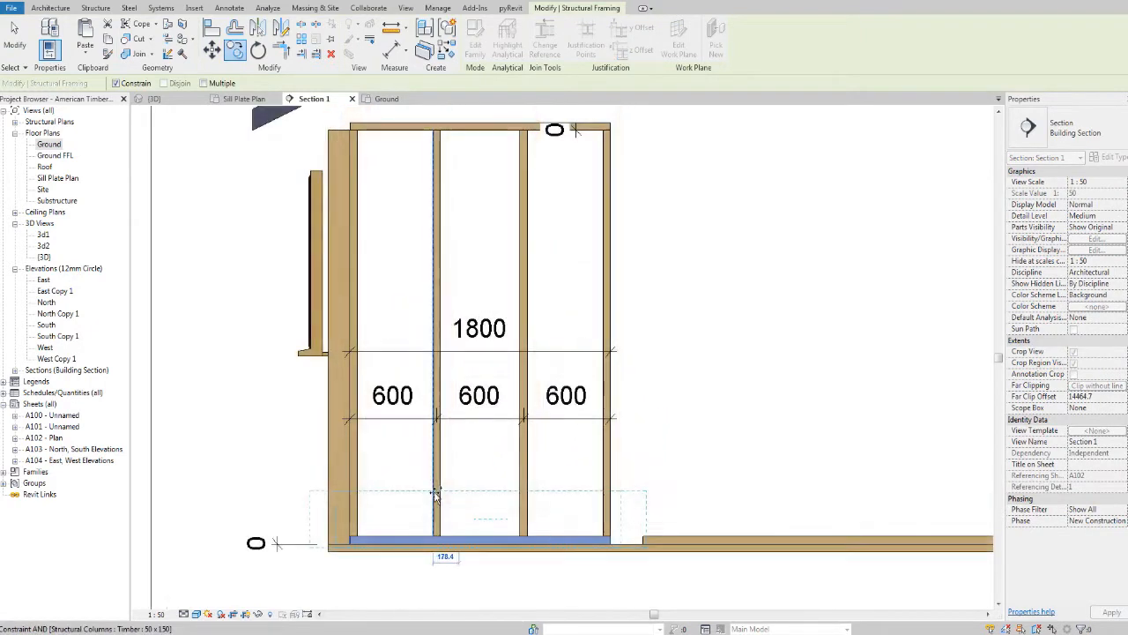
{"action": "left_click", "coordinate": [475, 495]}
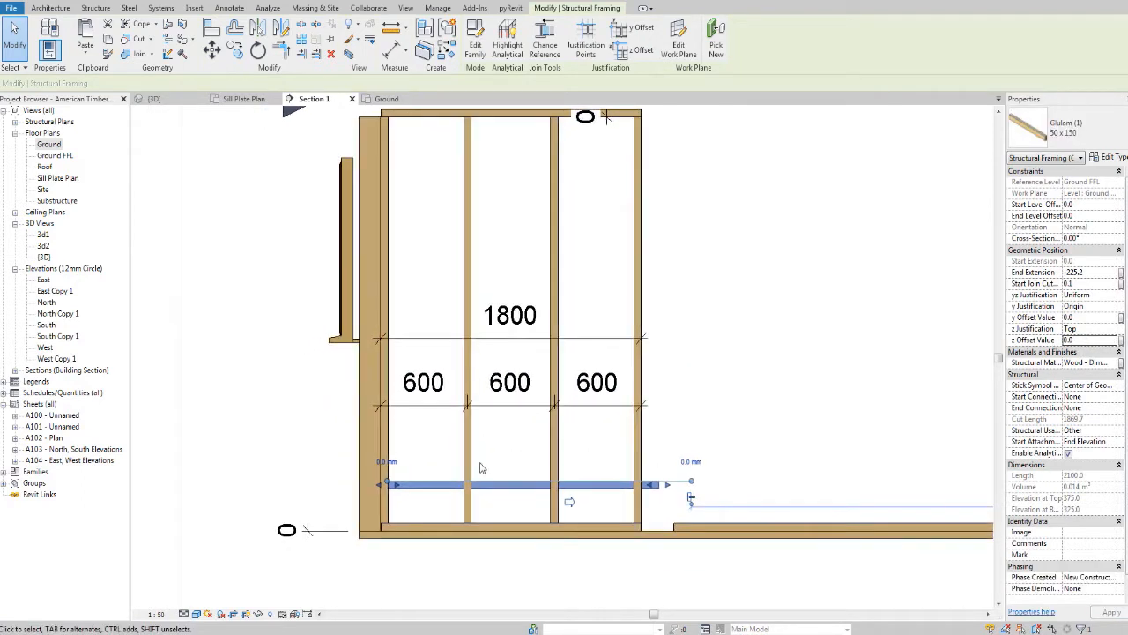
{"action": "middle_click_drag", "start_coordinate": [488, 463], "coordinate": [532, 462]}
{"action": "left_click", "coordinate": [549, 460]}
{"action": "scroll", "coordinate": [515, 524], "scroll_direction": "up", "scroll_amount": 2}
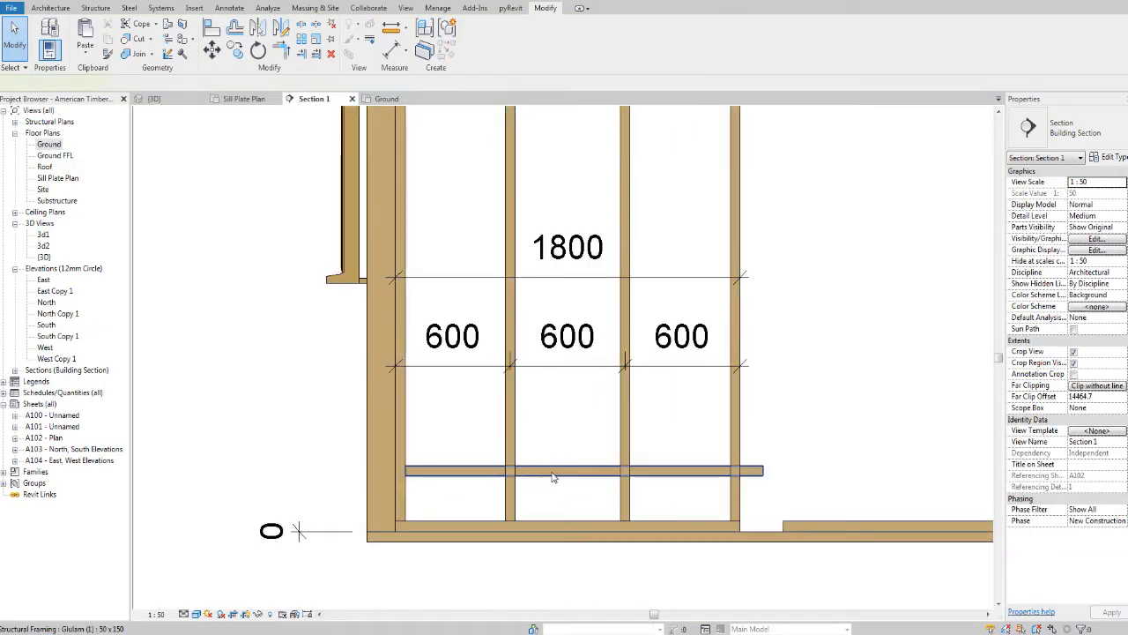
Align the nogging's far end with the near face of the second stud so it spans only the first bay.
{"action": "left_click", "coordinate": [554, 470]}
{"action": "key", "text": "a"}
{"action": "key", "text": "l"}
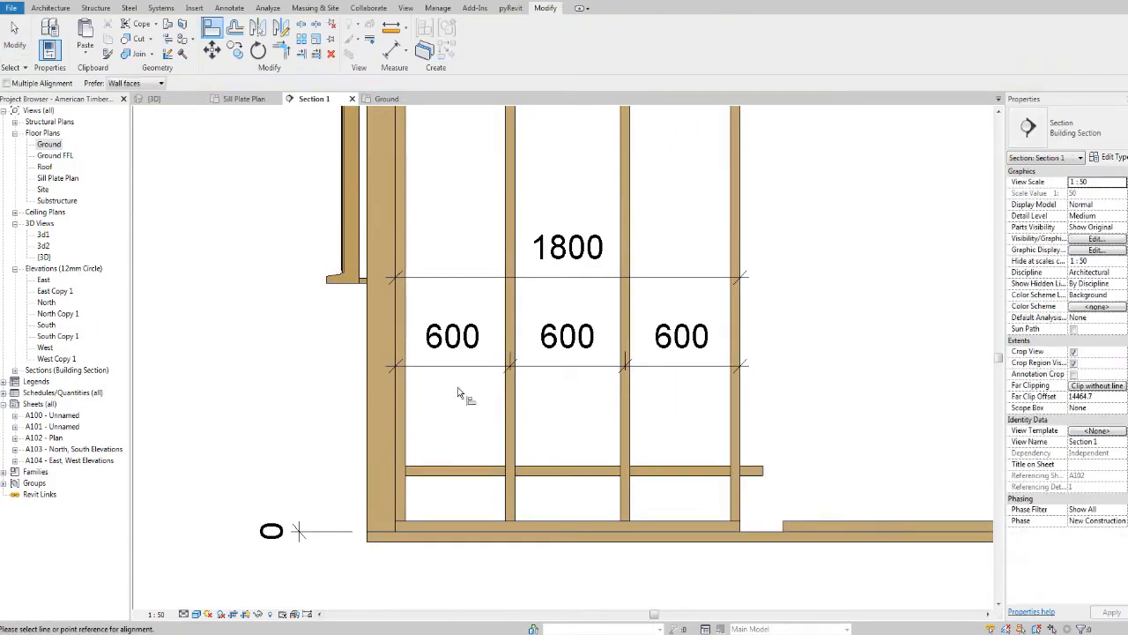
{"action": "left_click", "coordinate": [507, 425]}
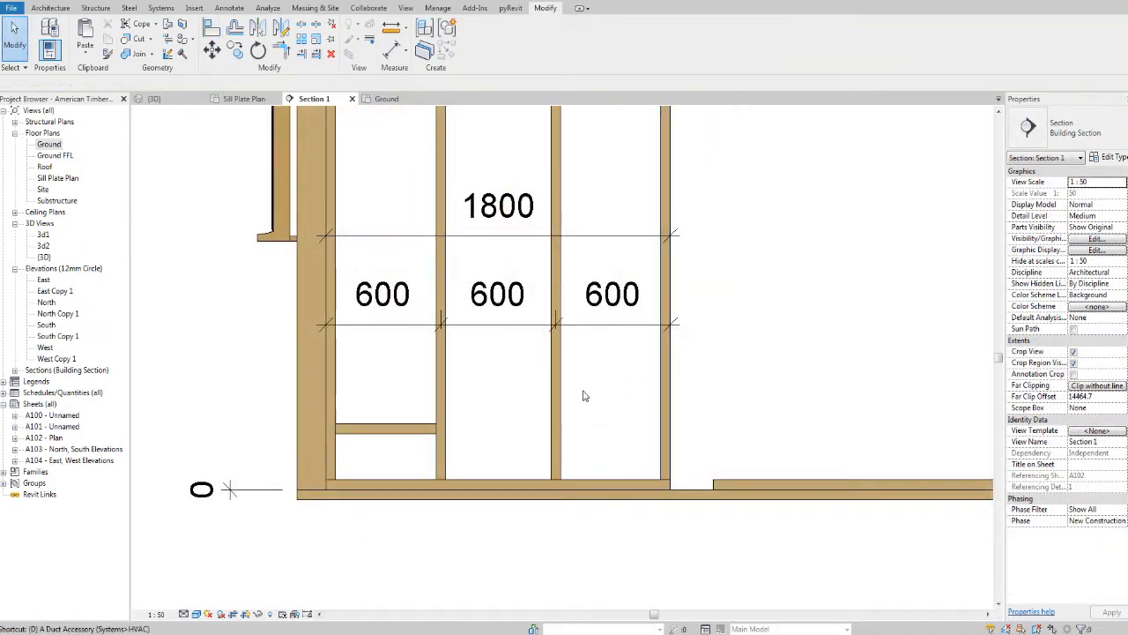
Dimension the nogging's height above the underside of the sill plate and set the nogging's z Offset Value to 700.
{"action": "key", "text": "d"}
{"action": "key", "text": "i"}
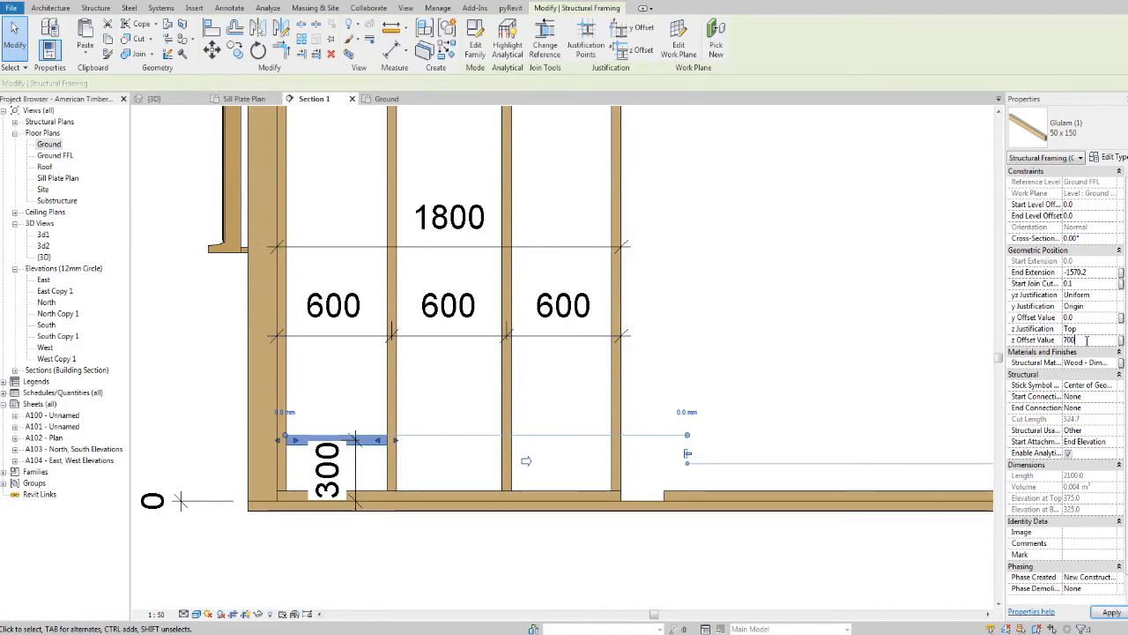
{"action": "middle_click_drag", "start_coordinate": [688, 329], "coordinate": [710, 361]}
{"action": "left_click", "coordinate": [710, 360]}
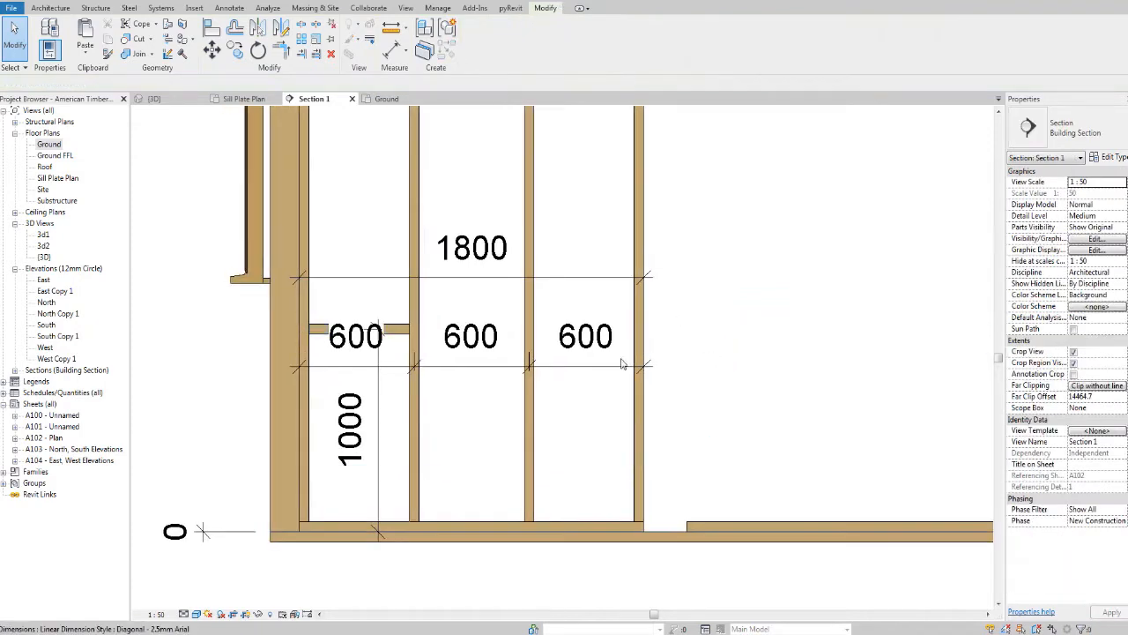
Copy the nogging from the first bay into the second and third bays, starting each copy at the stud's face.
{"action": "scroll", "coordinate": [312, 369], "scroll_direction": "down", "scroll_amount": 4}
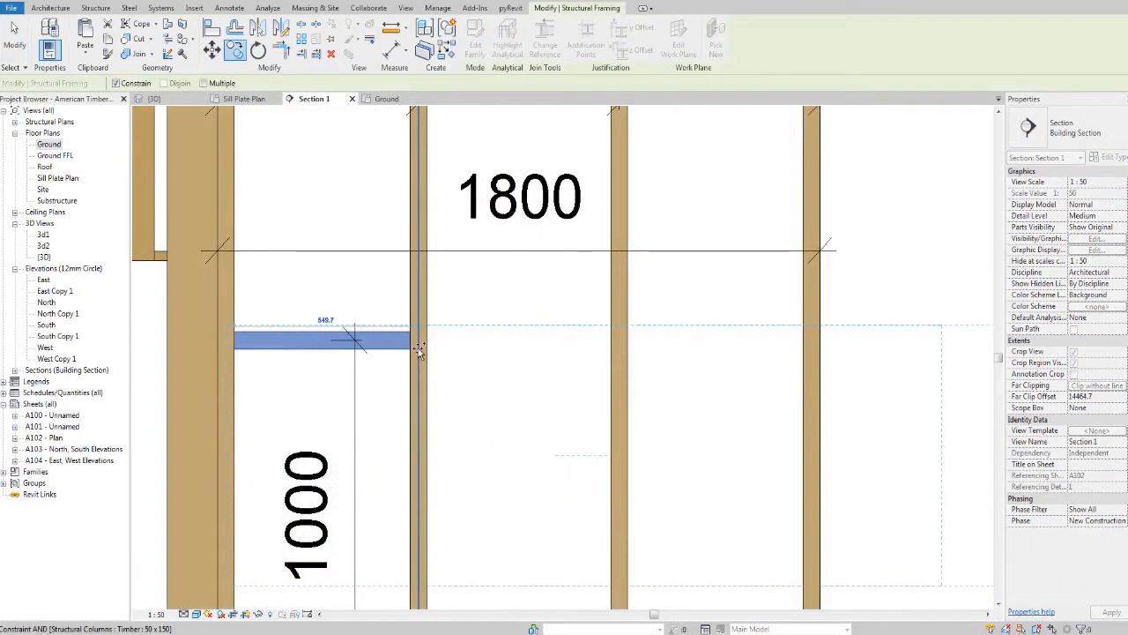
{"action": "left_click", "coordinate": [426, 351]}
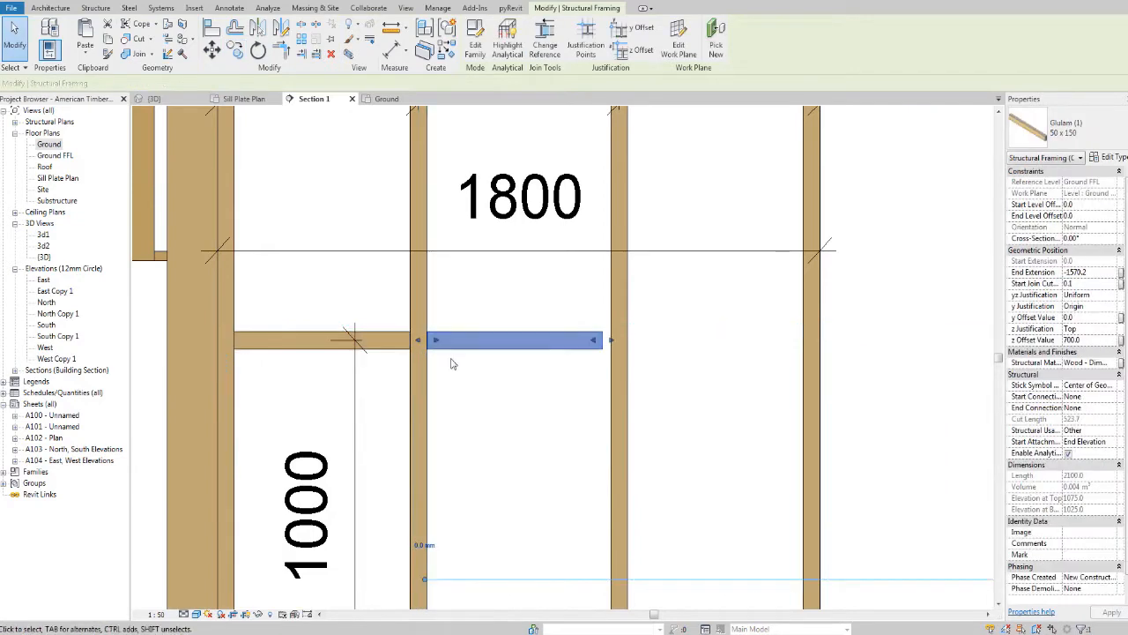
{"action": "middle_click_drag", "start_coordinate": [477, 364], "coordinate": [412, 344]}
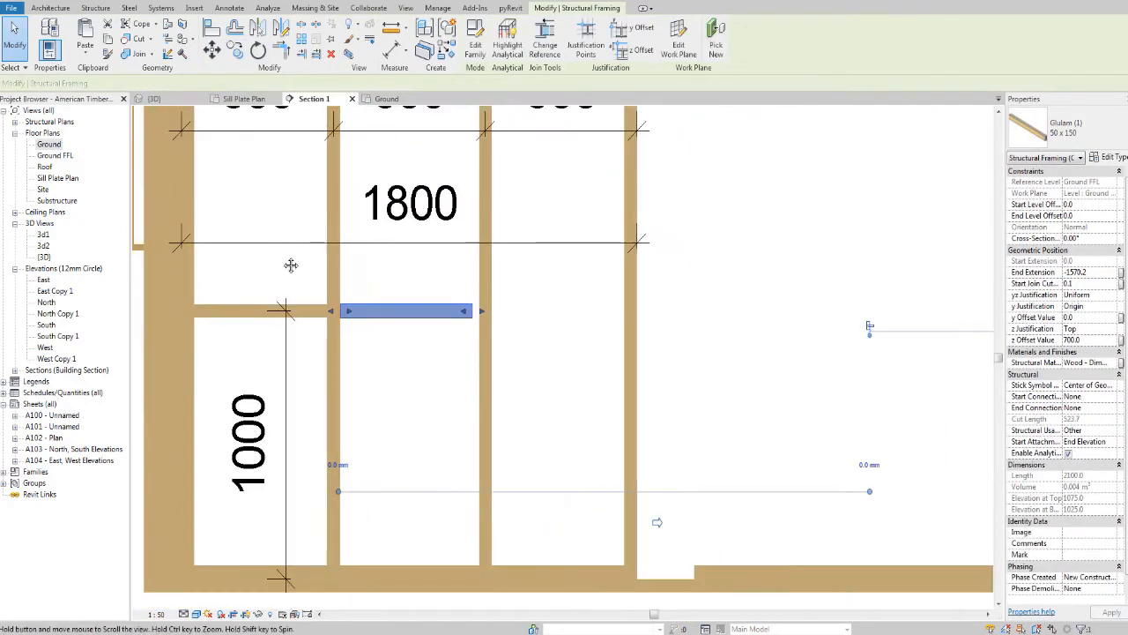
{"action": "left_click", "coordinate": [234, 49]}
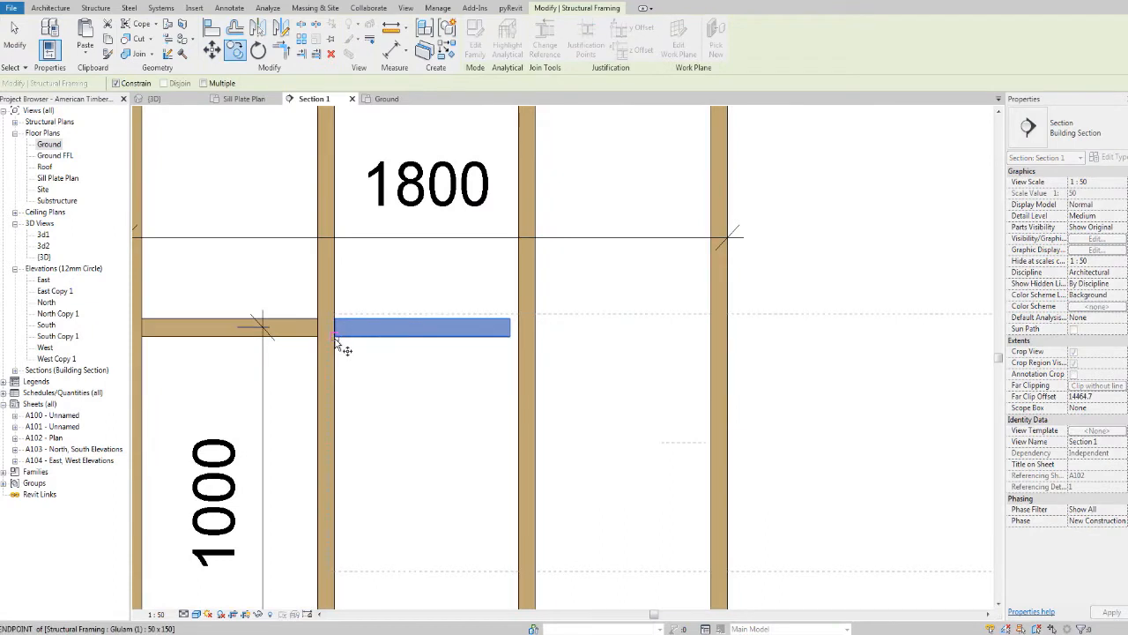
{"action": "left_click", "coordinate": [342, 344]}
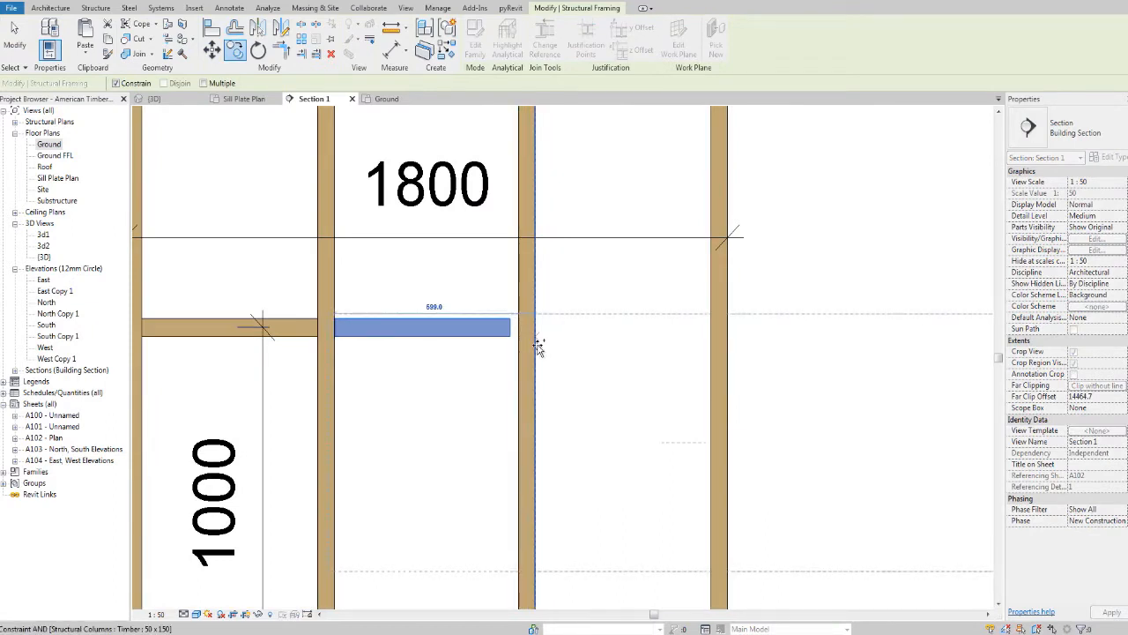
{"action": "left_click", "coordinate": [539, 346]}
{"action": "scroll", "coordinate": [264, 370], "scroll_direction": "down", "scroll_amount": 2}
{"action": "key", "text": "Escape"}
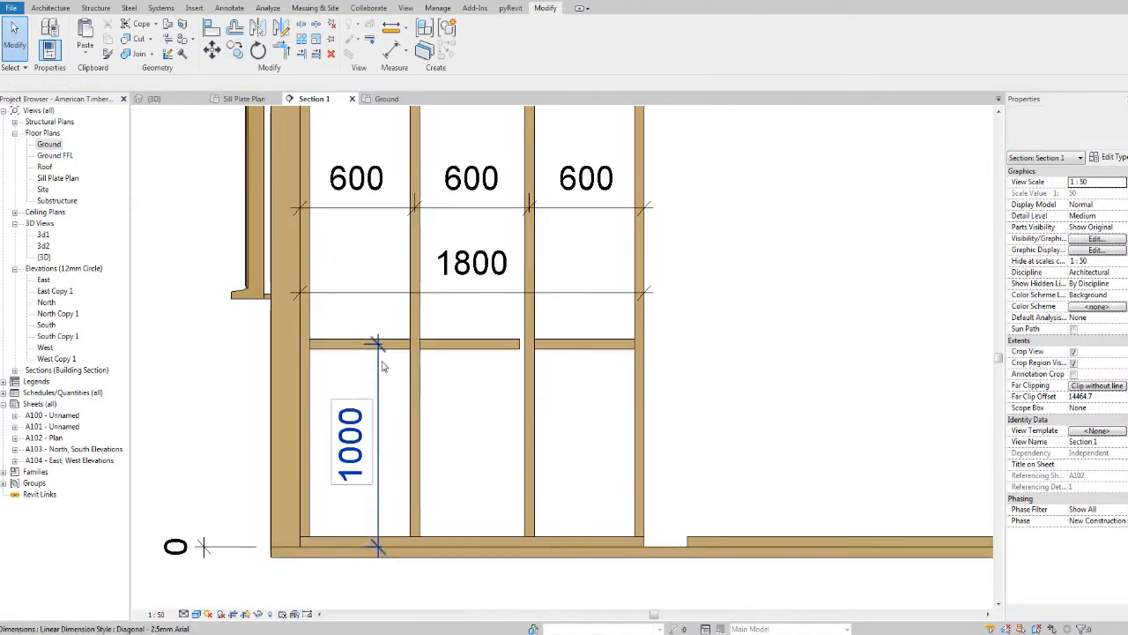
Add a dimension string below the noggings from the first stud's outer face through both intermediate studs to the last stud's outer face.
{"action": "scroll", "coordinate": [273, 353], "scroll_direction": "up", "scroll_amount": 2}
{"action": "key", "text": "d"}
{"action": "key", "text": "i"}
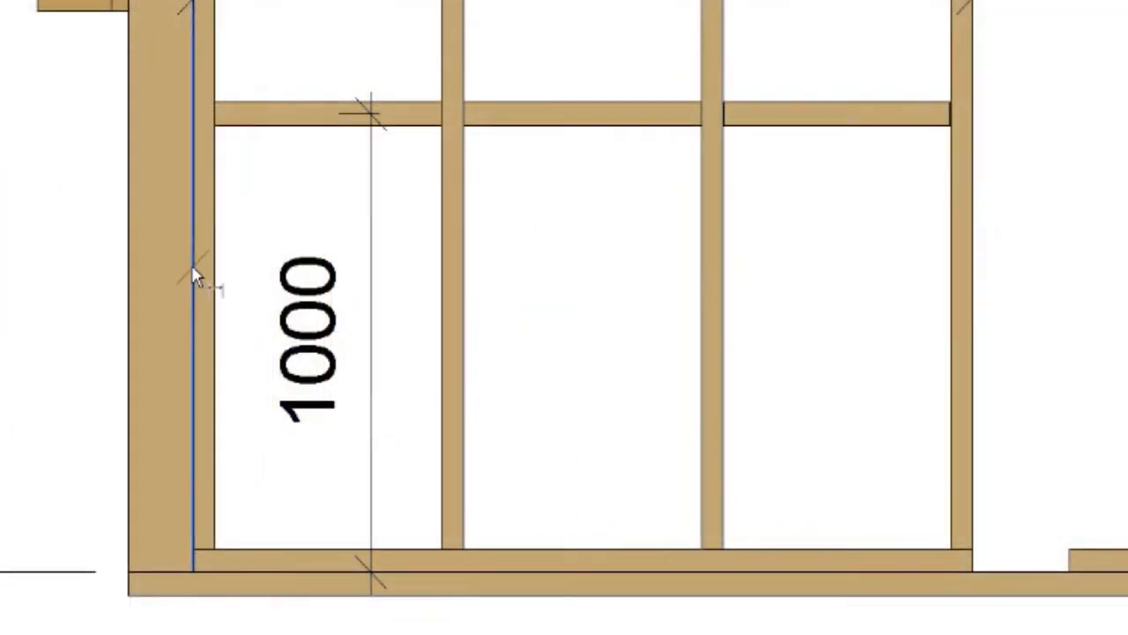
{"action": "left_click", "coordinate": [317, 449]}
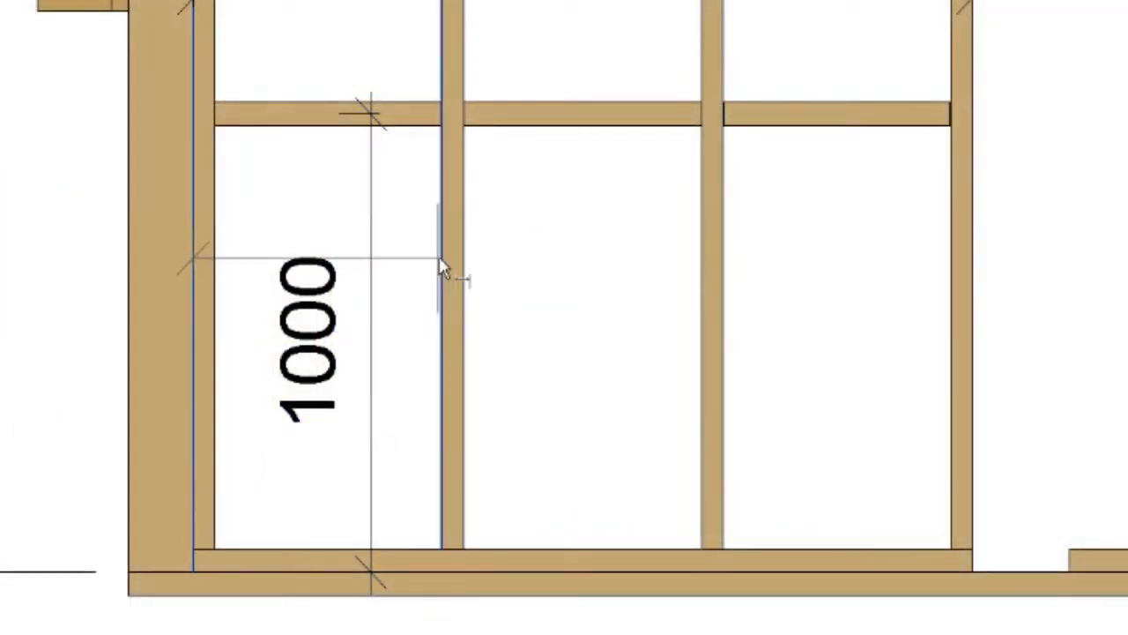
{"action": "left_click", "coordinate": [442, 267]}
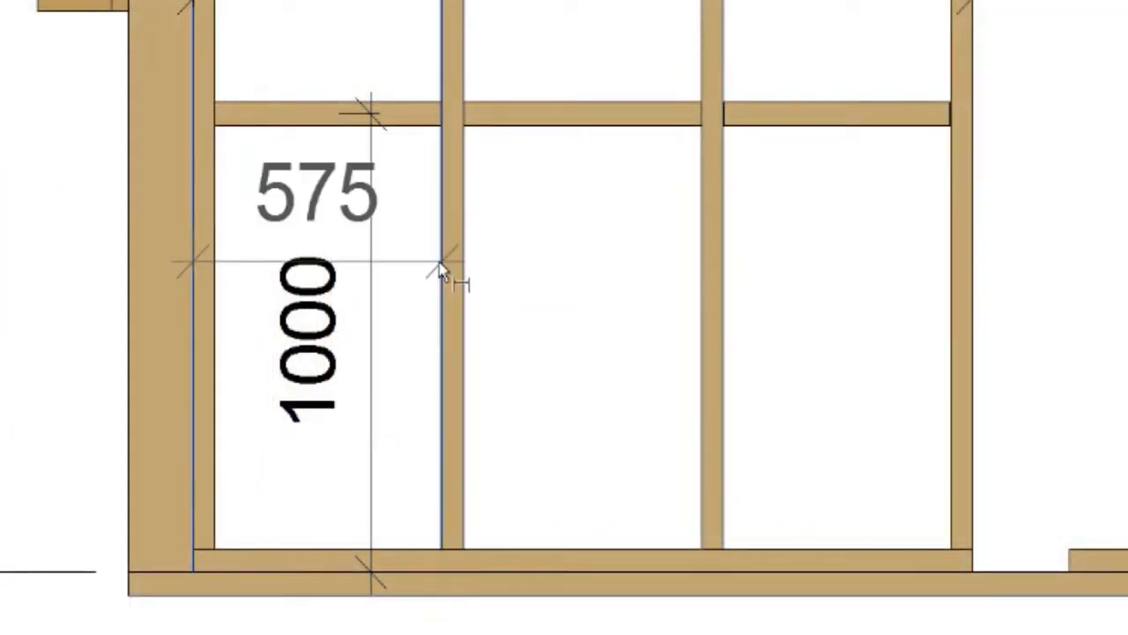
{"action": "left_click", "coordinate": [702, 271]}
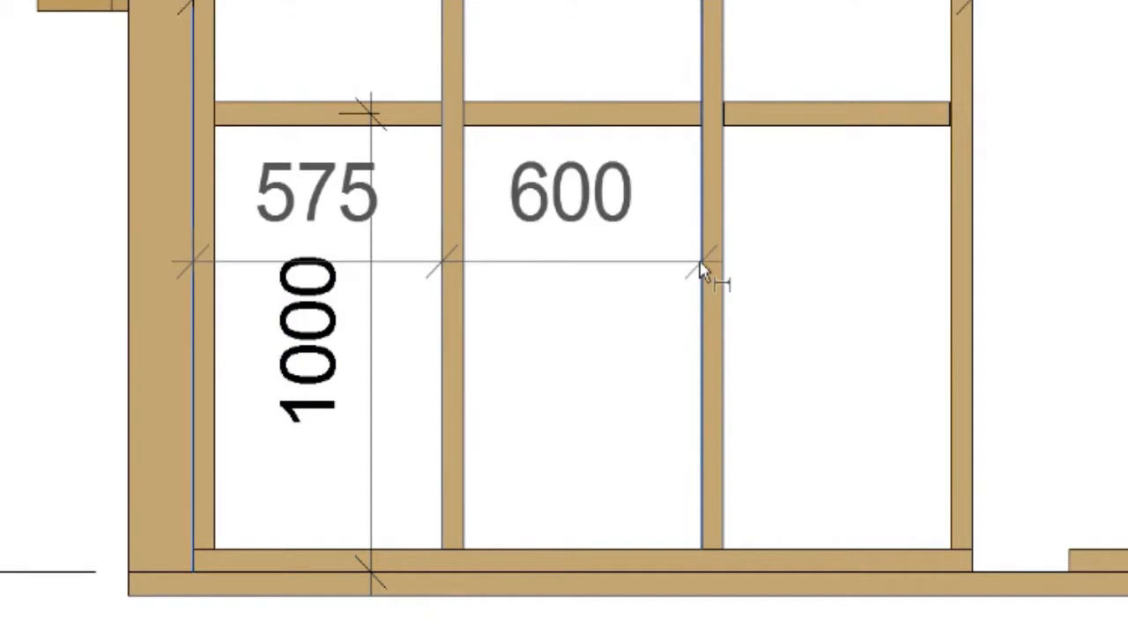
{"action": "left_click", "coordinate": [979, 268]}
{"action": "left_click", "coordinate": [874, 283]}
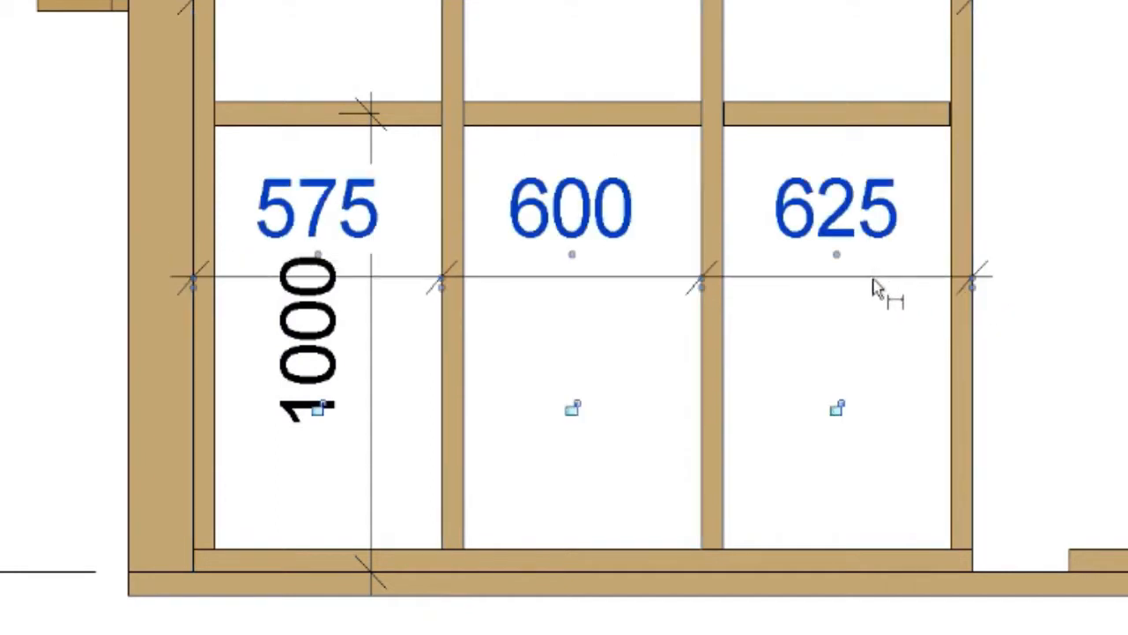
{"action": "key", "text": "Escape"}
Move the two intermediate studs together 25 mm towards the last stud.
{"action": "left_click", "coordinate": [466, 215]}
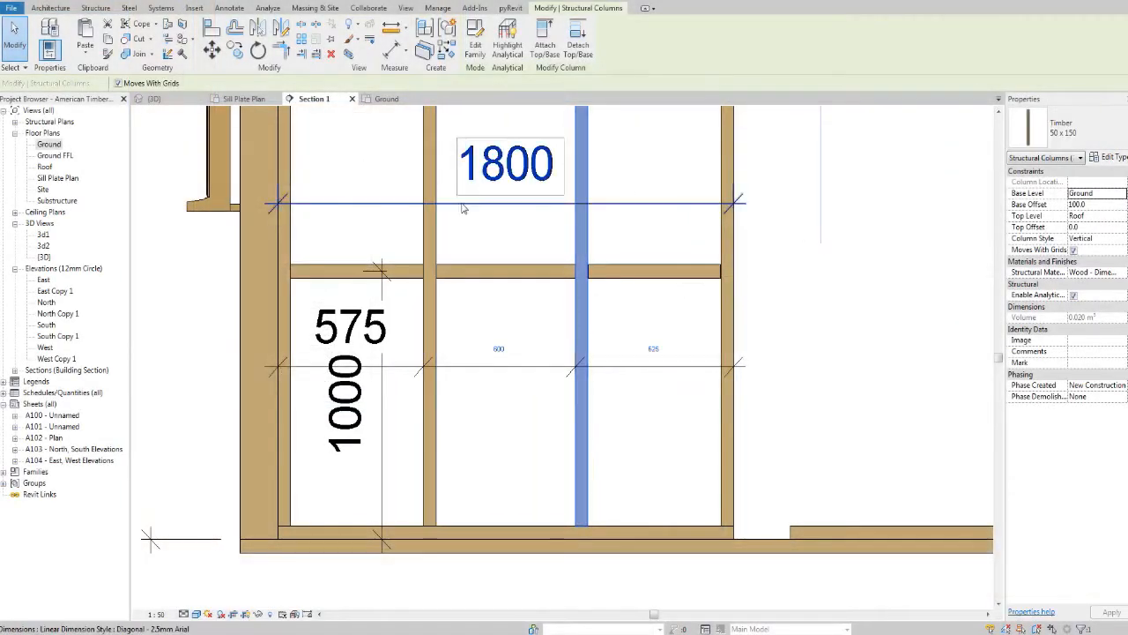
{"action": "left_click", "coordinate": [426, 316], "text": "ctrl"}
{"action": "left_click", "coordinate": [215, 55]}
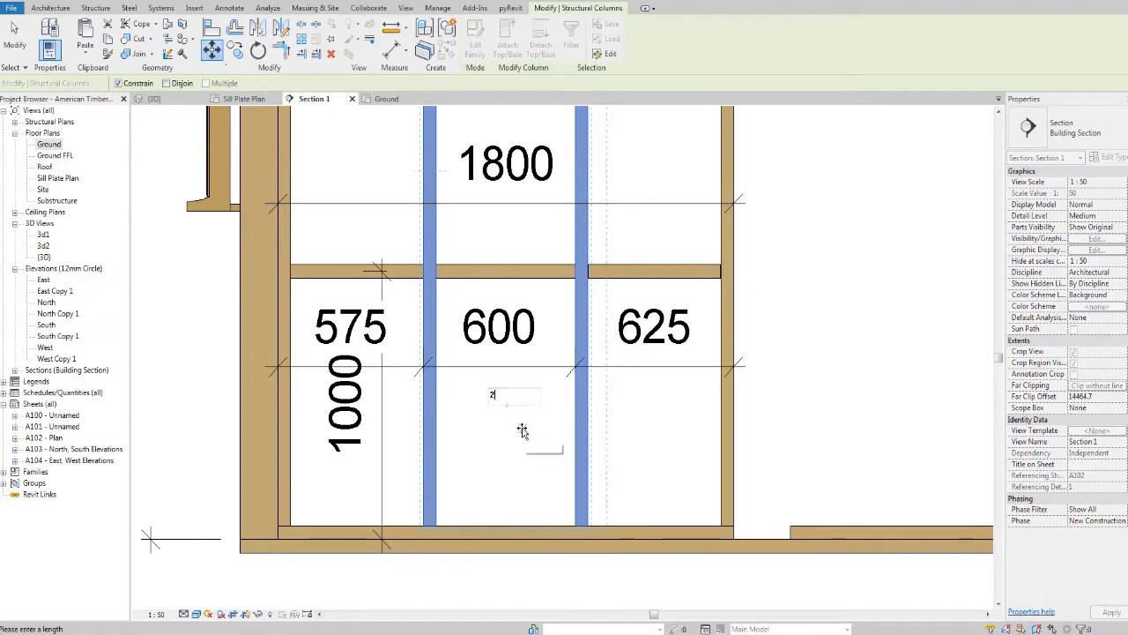
{"action": "type", "text": "25"}
{"action": "key", "text": "Return"}
{"action": "key", "text": "Escape"}
{"action": "scroll", "coordinate": [524, 417], "scroll_direction": "down", "scroll_amount": 2}
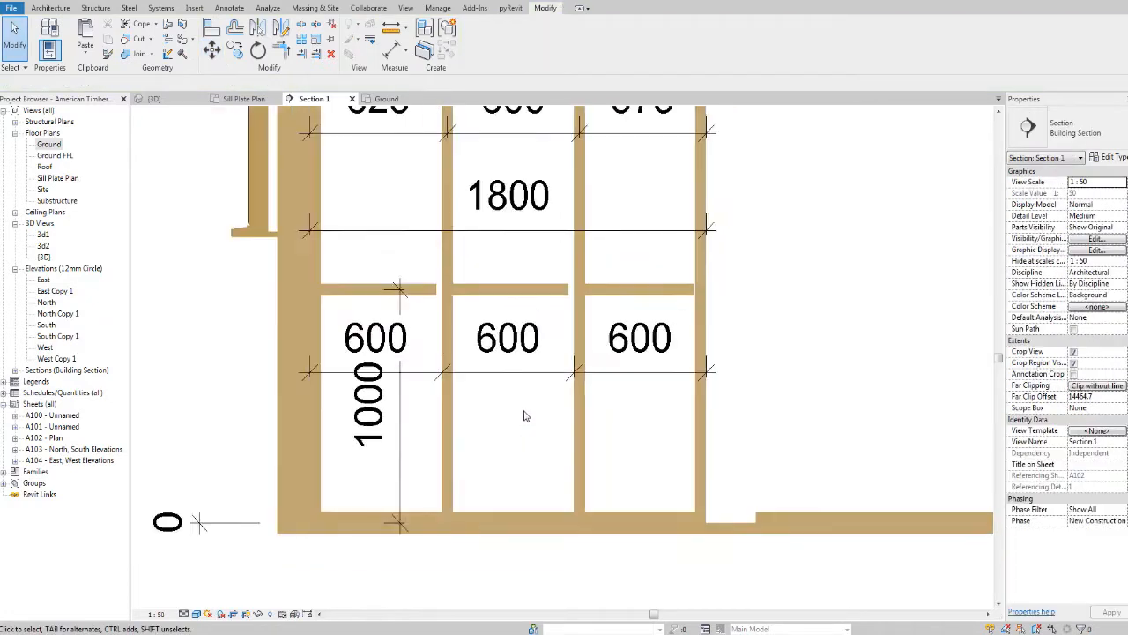
Extend the far ends of the three noggings with Align so each meets the inner face of the next stud.
{"action": "scroll", "coordinate": [491, 424], "scroll_direction": "up", "scroll_amount": 3}
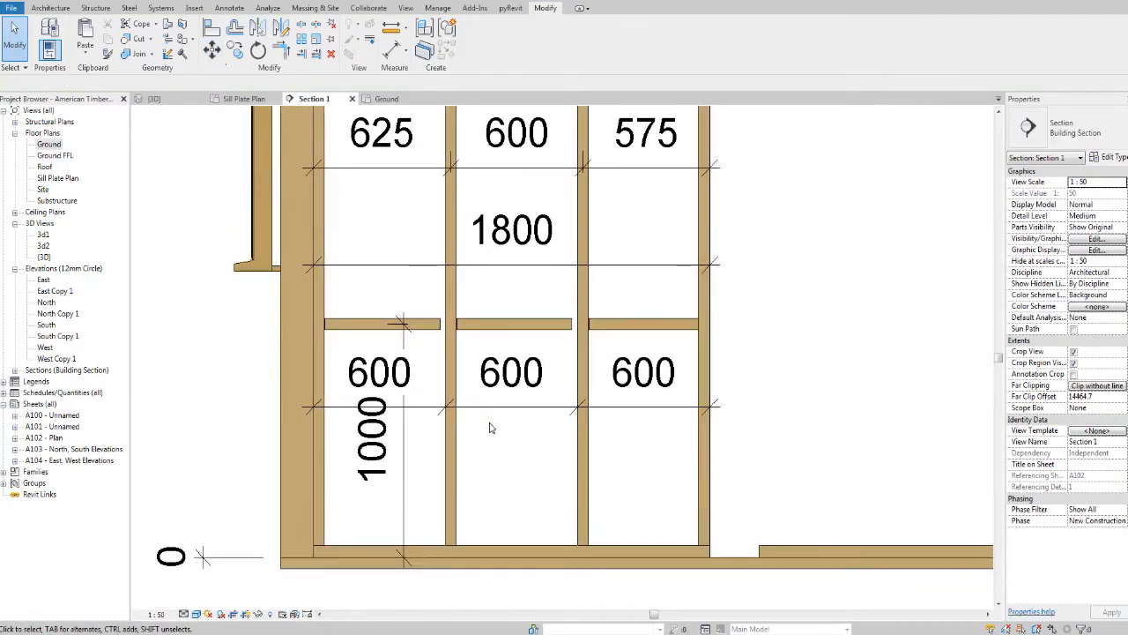
{"action": "scroll", "coordinate": [474, 417], "scroll_direction": "down", "scroll_amount": 2}
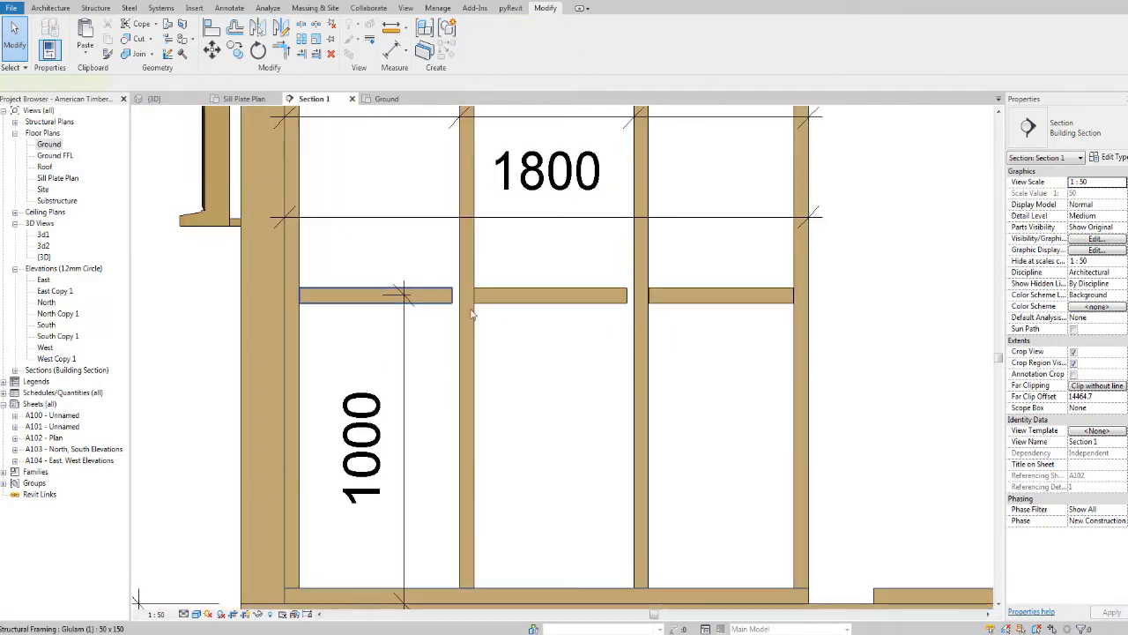
{"action": "left_click", "coordinate": [446, 298]}
{"action": "key", "text": "Escape"}
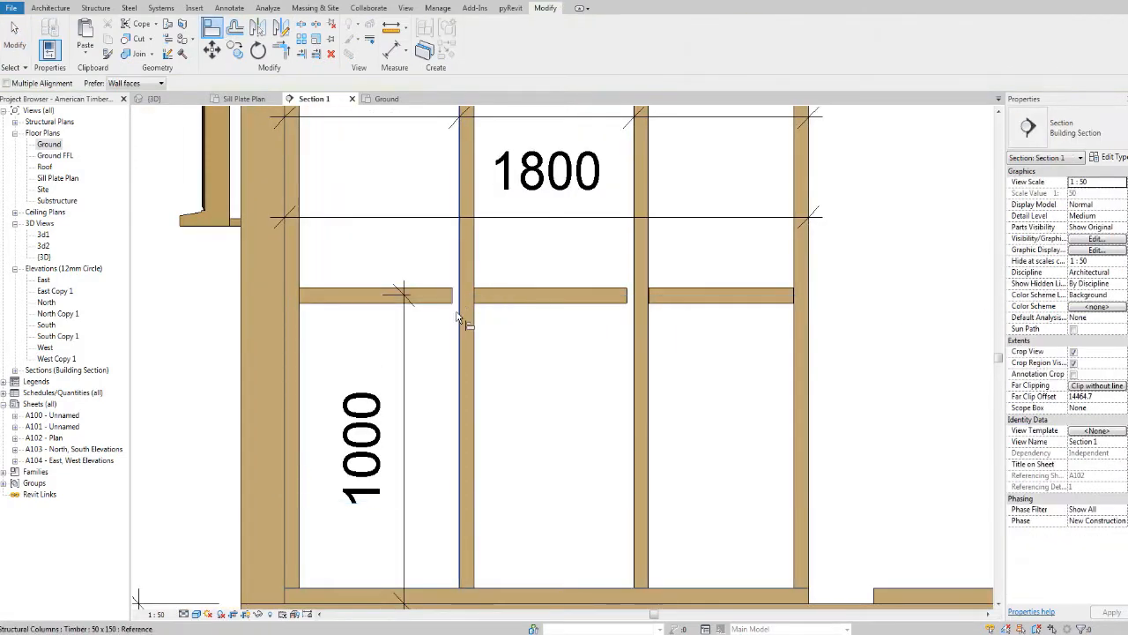
{"action": "left_click", "coordinate": [453, 303]}
{"action": "middle_click_drag", "start_coordinate": [566, 337], "coordinate": [534, 342]}
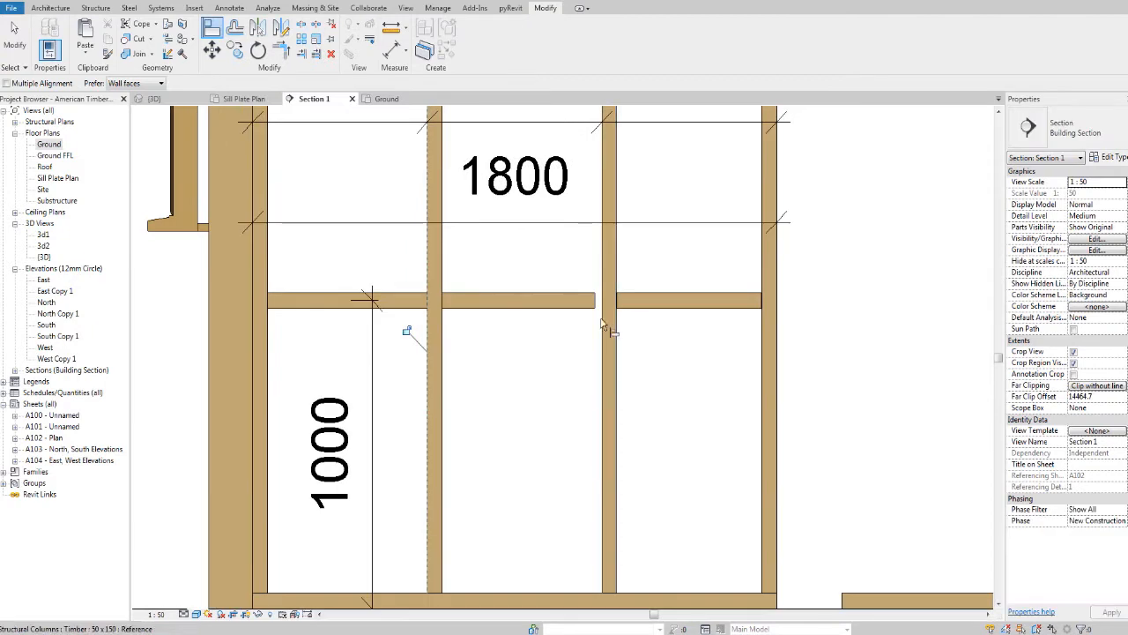
{"action": "left_click", "coordinate": [603, 334]}
{"action": "left_click", "coordinate": [596, 304]}
{"action": "middle_click_drag", "start_coordinate": [595, 312], "coordinate": [502, 307]}
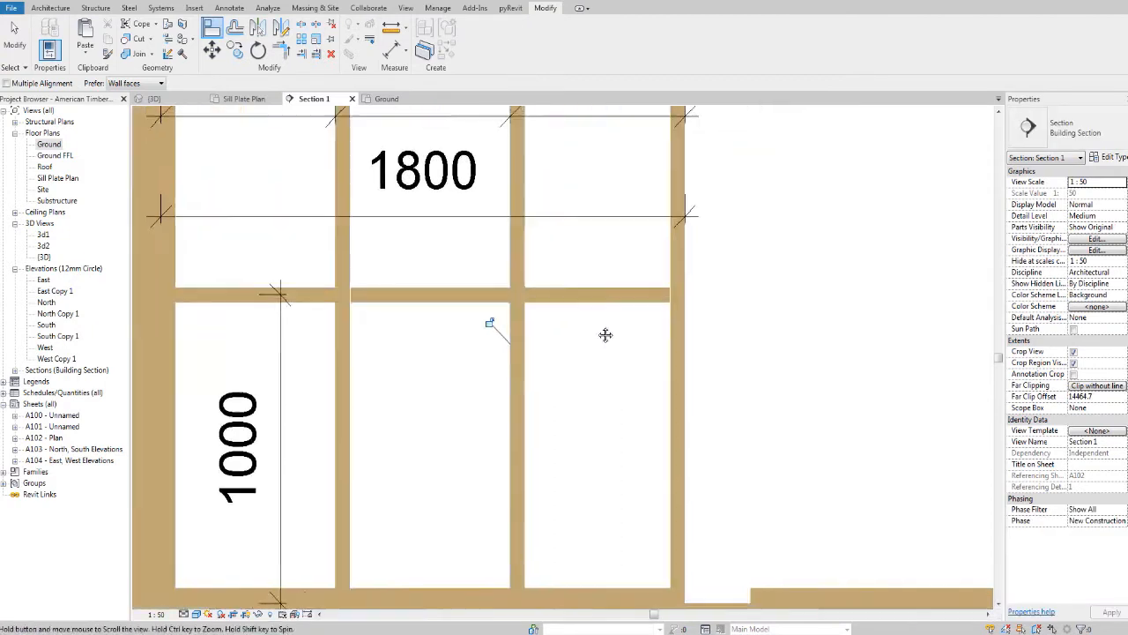
{"action": "scroll", "coordinate": [672, 290], "scroll_direction": "up", "scroll_amount": 5}
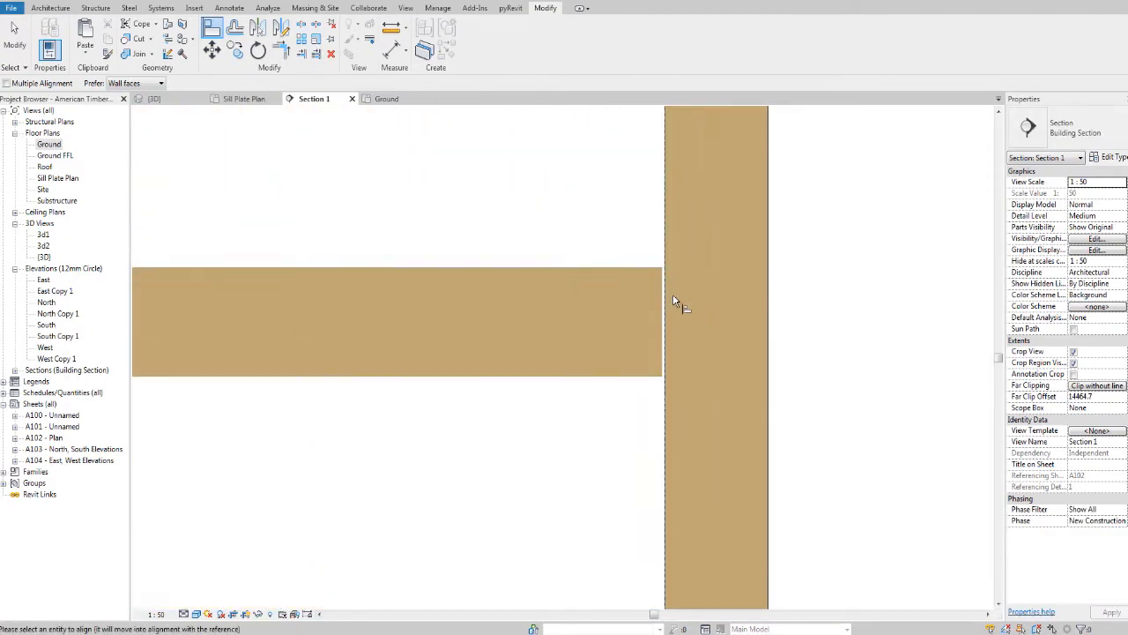
{"action": "scroll", "coordinate": [666, 295], "scroll_direction": "down", "scroll_amount": 3}
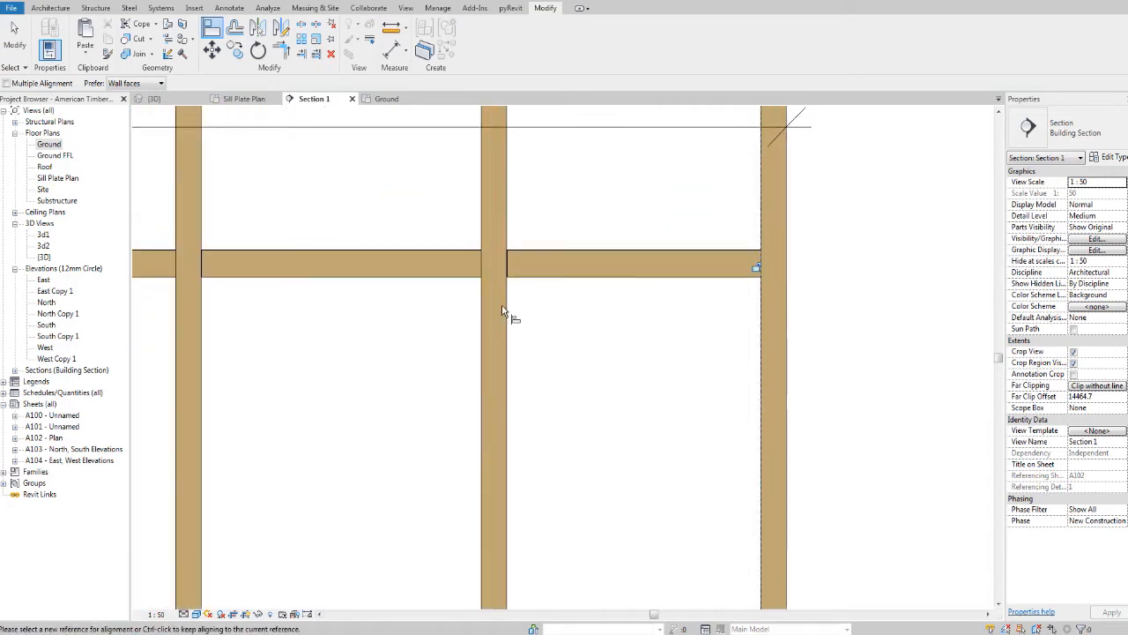
Align the starting ends of the third and second noggings with the adjacent faces of the two intermediate studs.
{"action": "scroll", "coordinate": [511, 263], "scroll_direction": "up", "scroll_amount": 5}
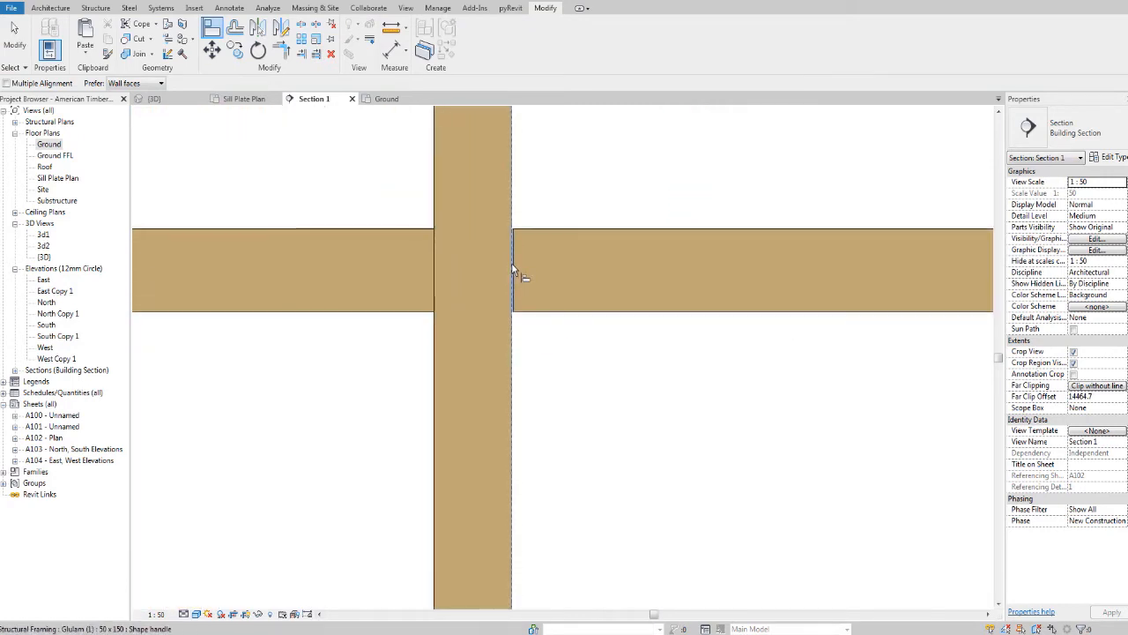
{"action": "left_click", "coordinate": [513, 265]}
{"action": "scroll", "coordinate": [513, 264], "scroll_direction": "down", "scroll_amount": 4}
{"action": "middle_click_drag", "start_coordinate": [513, 265], "coordinate": [781, 283]}
{"action": "scroll", "coordinate": [431, 285], "scroll_direction": "up", "scroll_amount": 4}
{"action": "left_click", "coordinate": [430, 296]}
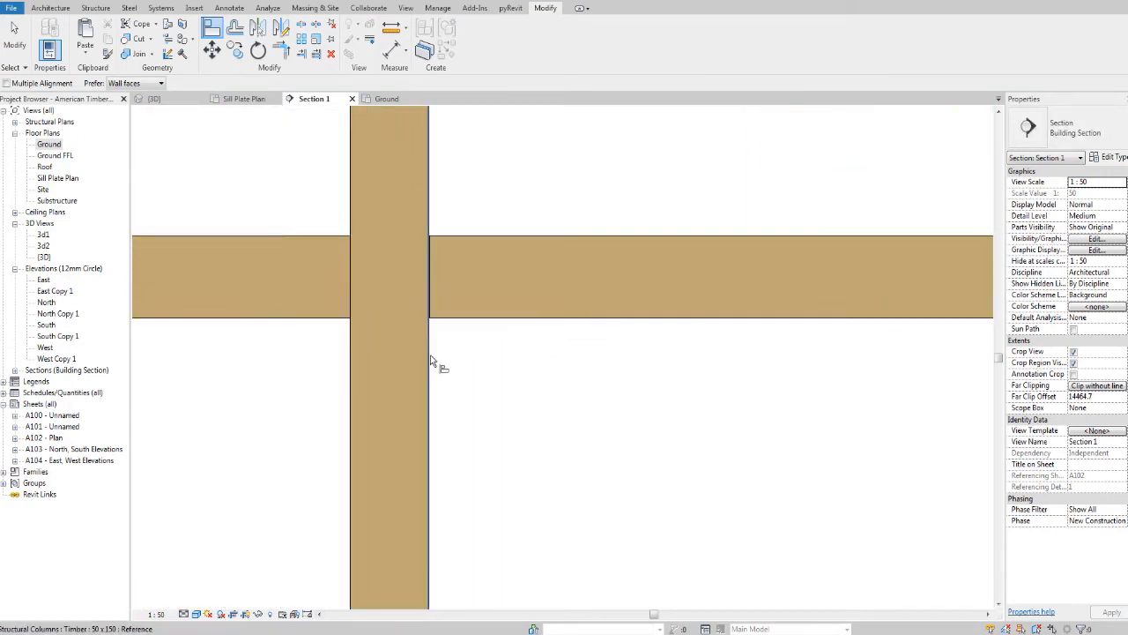
{"action": "left_click", "coordinate": [435, 269]}
{"action": "scroll", "coordinate": [432, 265], "scroll_direction": "down", "scroll_amount": 5}
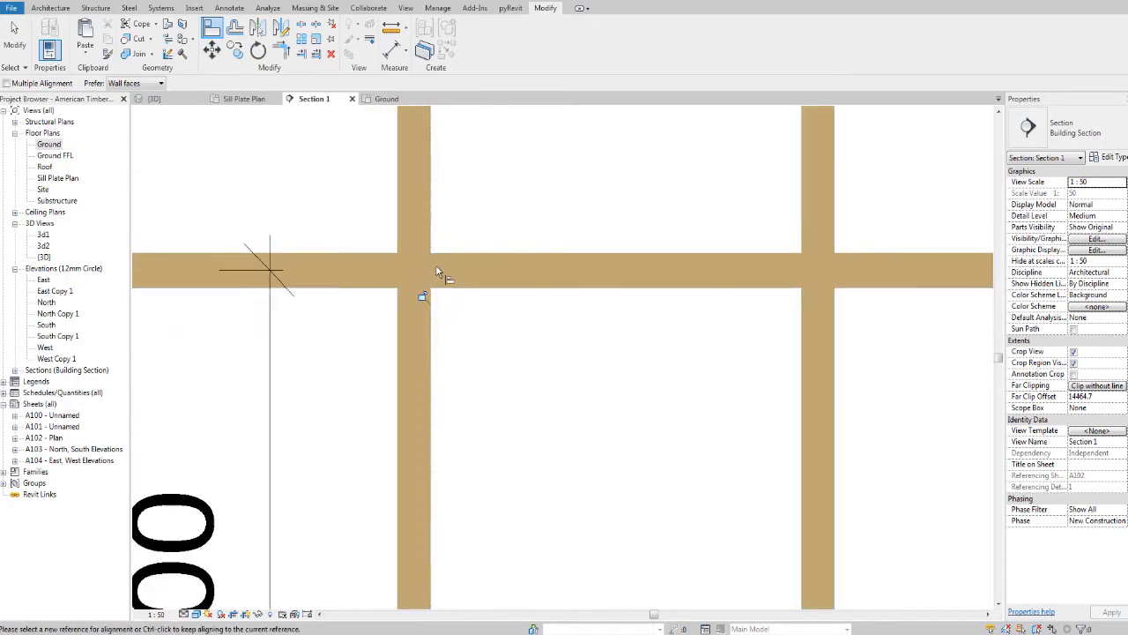
{"action": "key", "text": "Escape"}
Increase the middle nogging's z Offset Value so its underside sits level with the tops of the neighbouring noggings.
{"action": "left_click", "coordinate": [499, 291]}
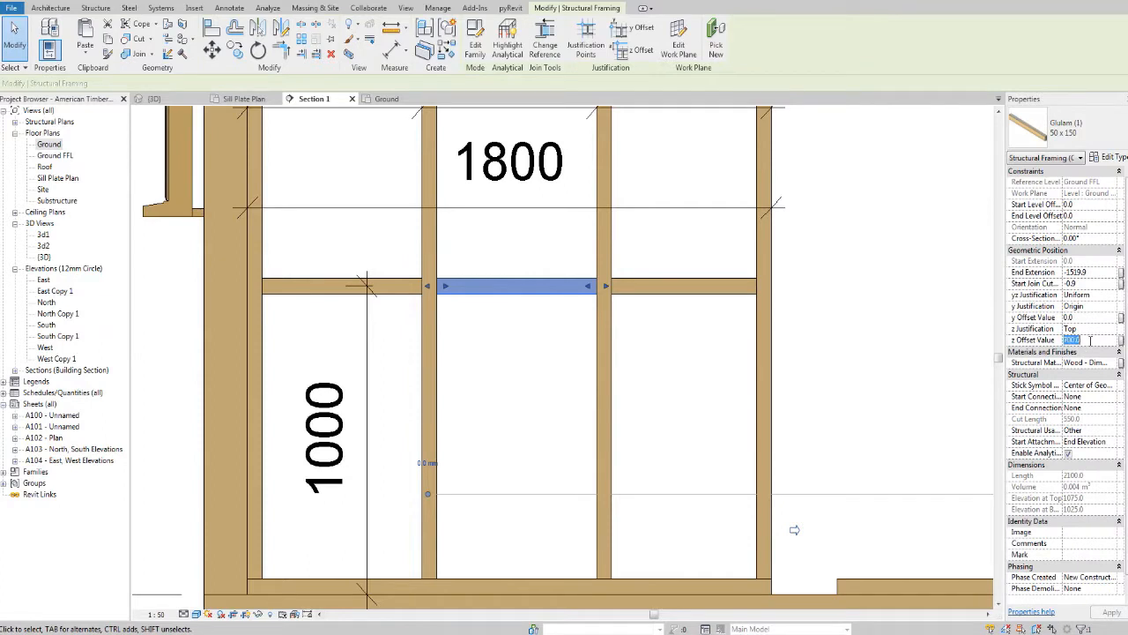
{"action": "key", "text": "Return"}
{"action": "left_click", "coordinate": [796, 267]}
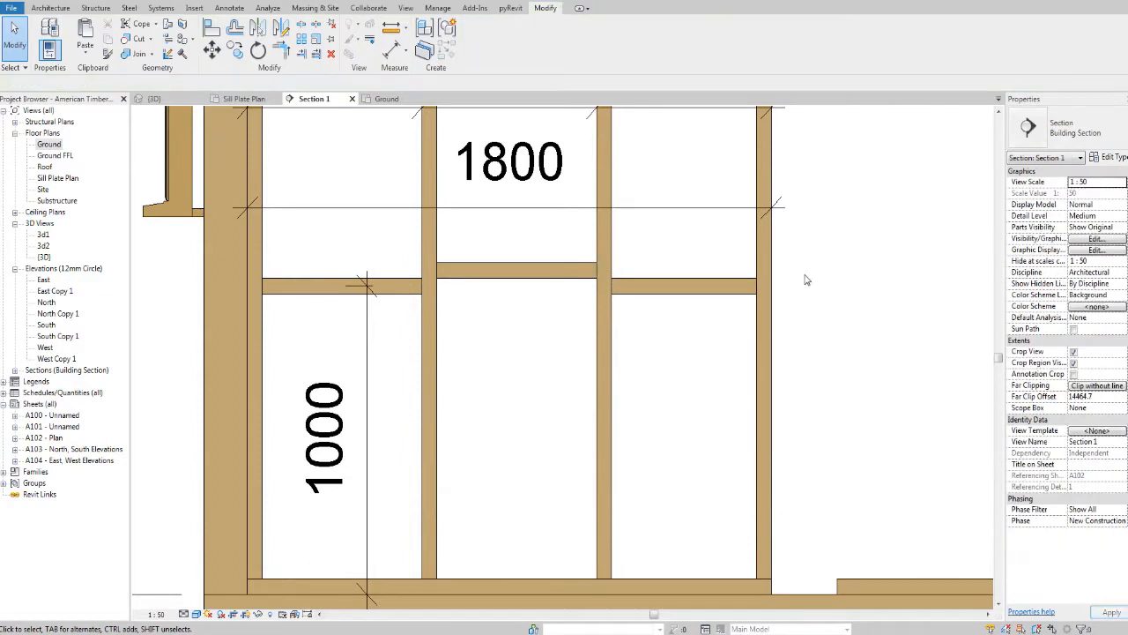
Examine the staggered noggings and how their ends meet the studs across the three bays.
{"action": "scroll", "coordinate": [793, 304], "scroll_direction": "down", "scroll_amount": 4}
{"action": "scroll", "coordinate": [787, 298], "scroll_direction": "up", "scroll_amount": 3}
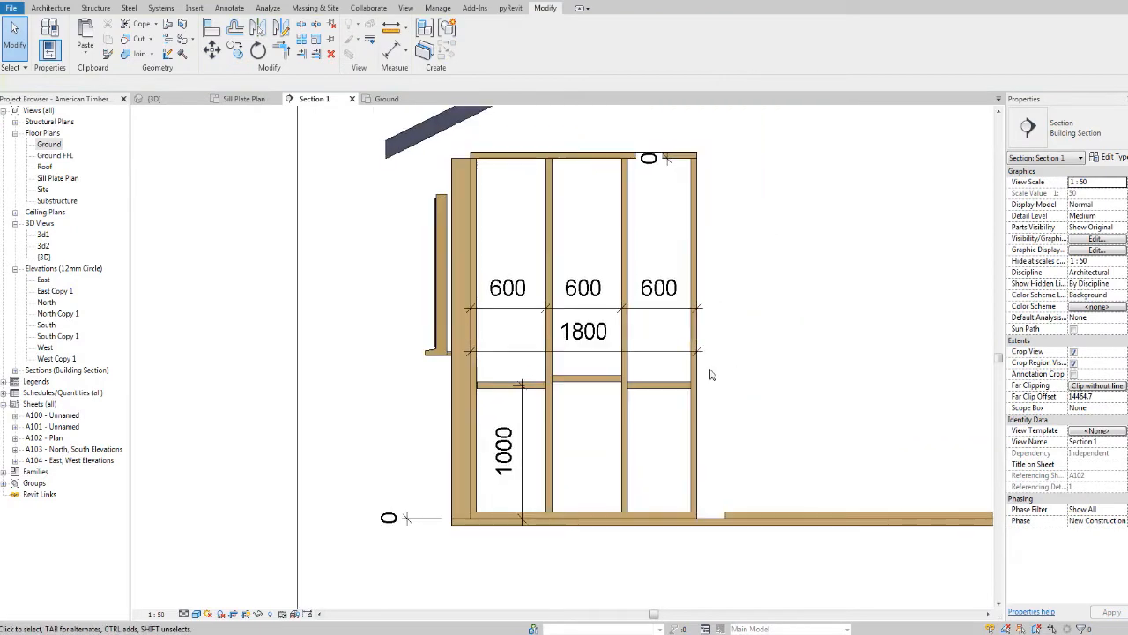
{"action": "scroll", "coordinate": [499, 396], "scroll_direction": "up", "scroll_amount": 5}
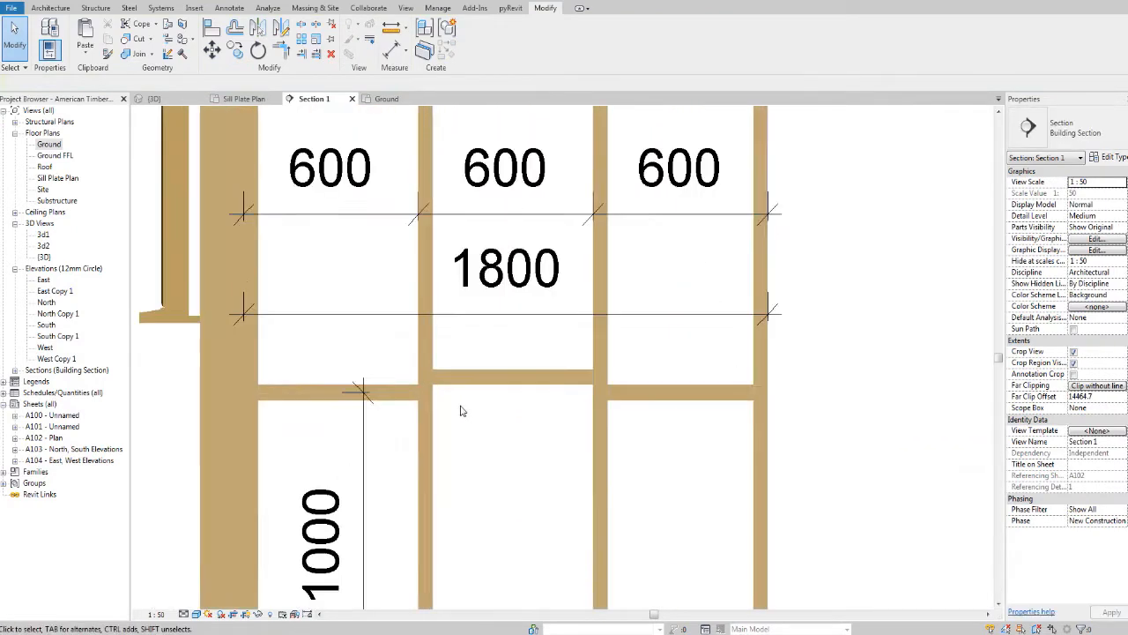
{"action": "scroll", "coordinate": [507, 359], "scroll_direction": "down", "scroll_amount": 5}
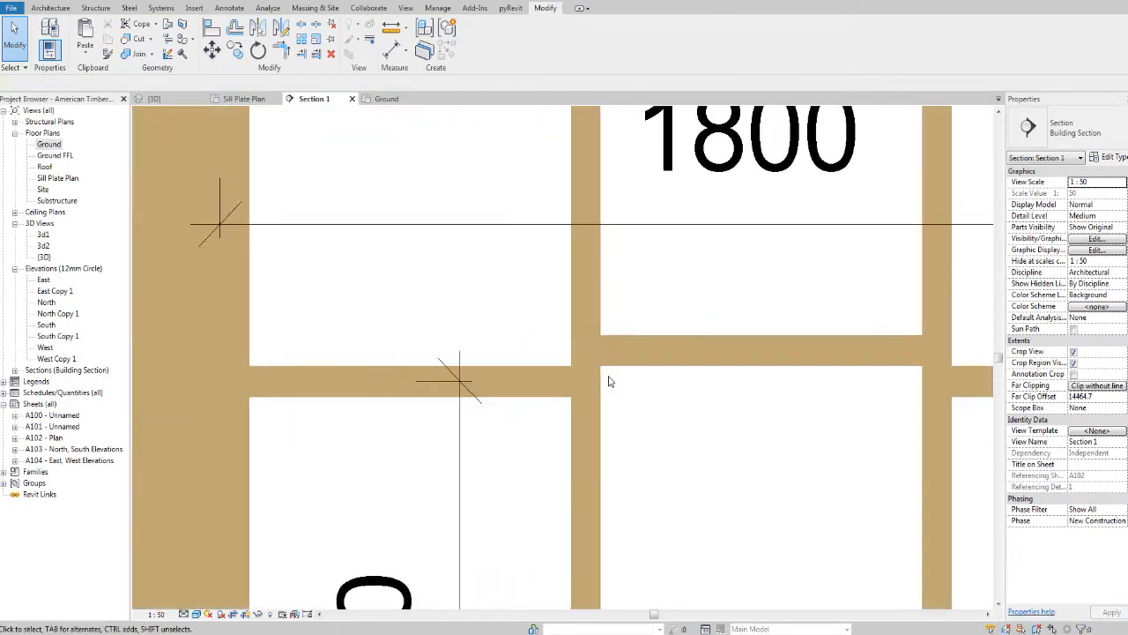
{"action": "scroll", "coordinate": [617, 390], "scroll_direction": "up", "scroll_amount": 2}
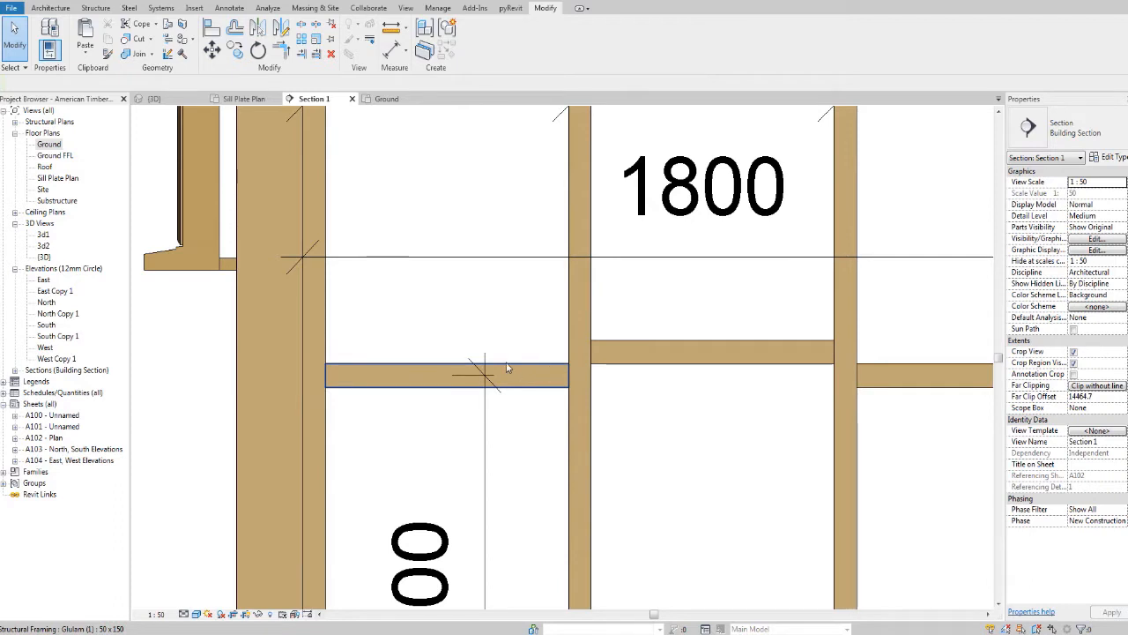
{"action": "middle_click_drag", "start_coordinate": [552, 402], "coordinate": [538, 405]}
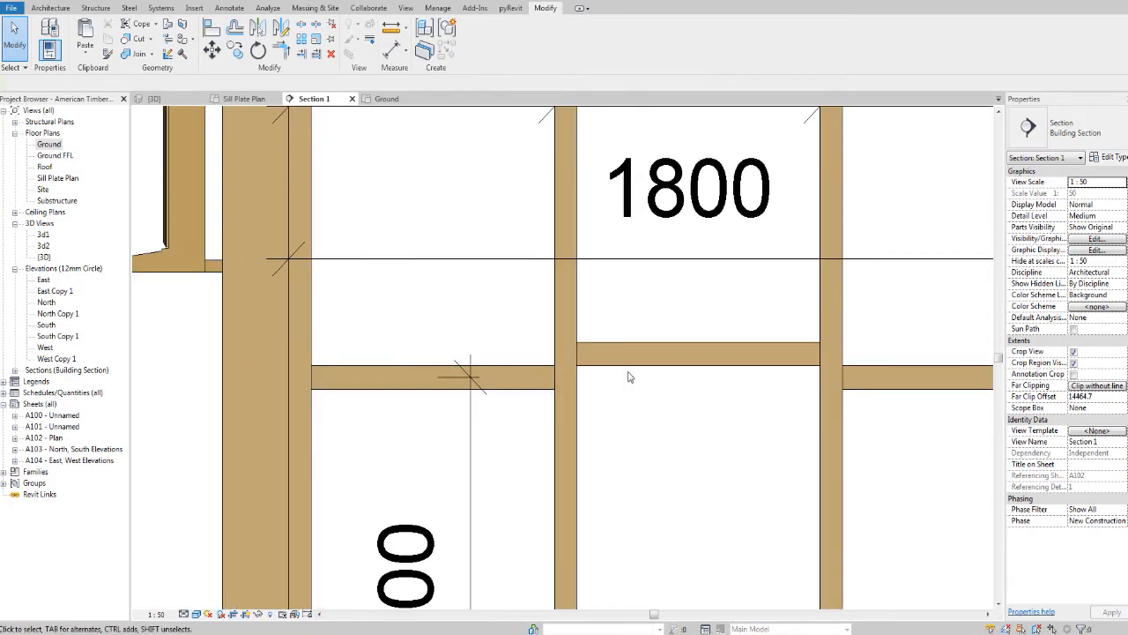
{"action": "middle_click_drag", "start_coordinate": [629, 376], "coordinate": [564, 380]}
{"action": "scroll", "coordinate": [544, 379], "scroll_direction": "up", "scroll_amount": 1}
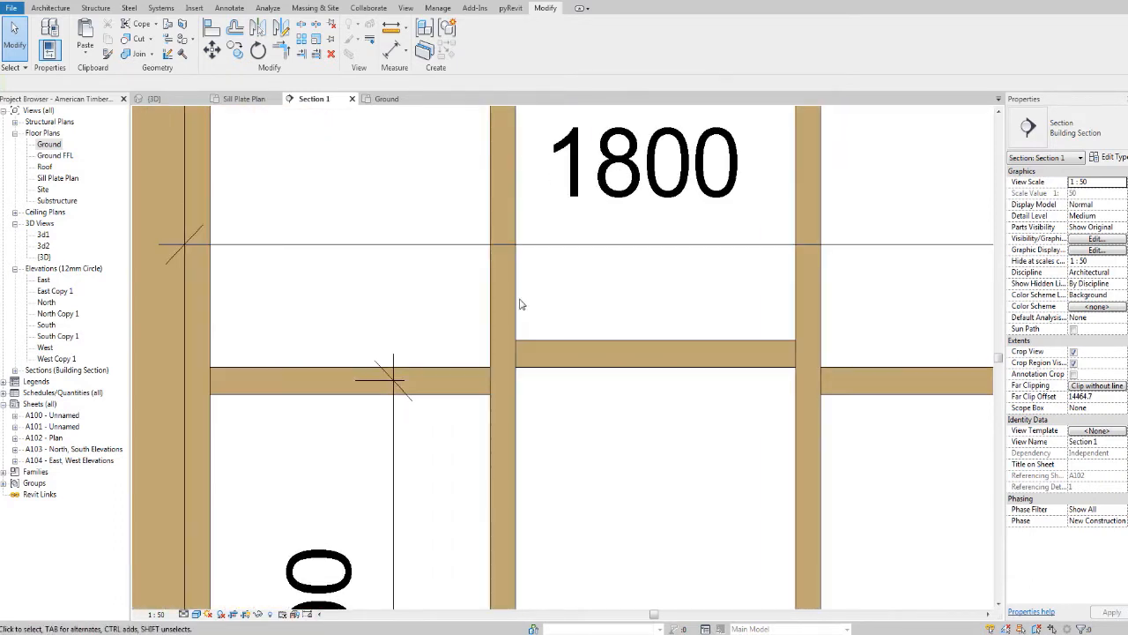
Delete the leftover length of 50 x 150 bottom plate lying on the sill beyond the last stud.
{"action": "scroll", "coordinate": [452, 382], "scroll_direction": "down", "scroll_amount": 4}
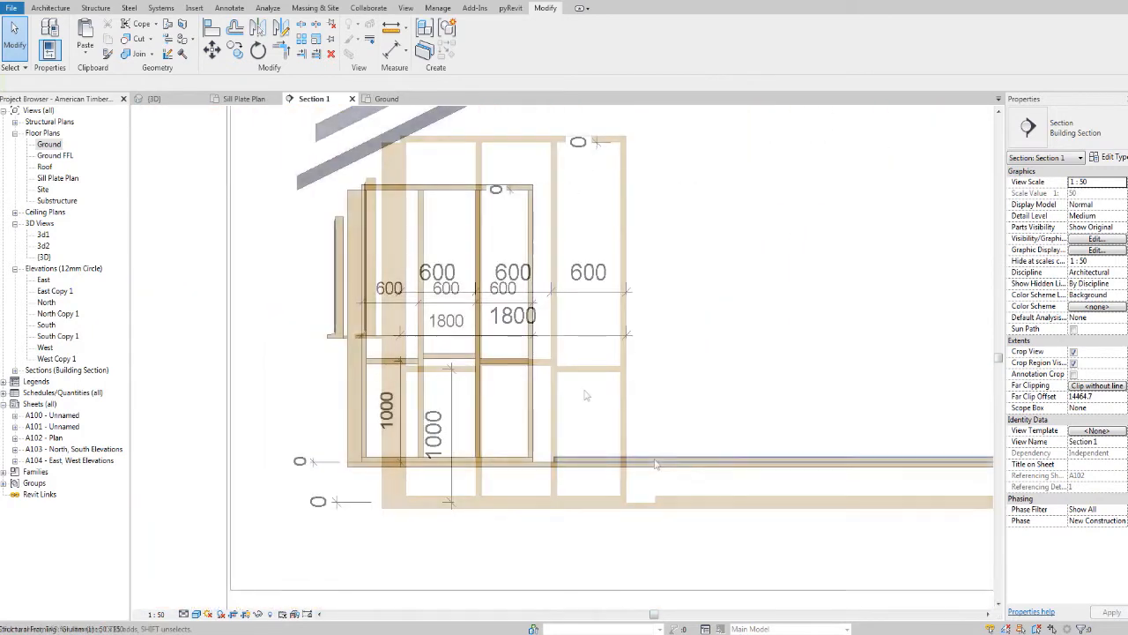
{"action": "left_click", "coordinate": [655, 464]}
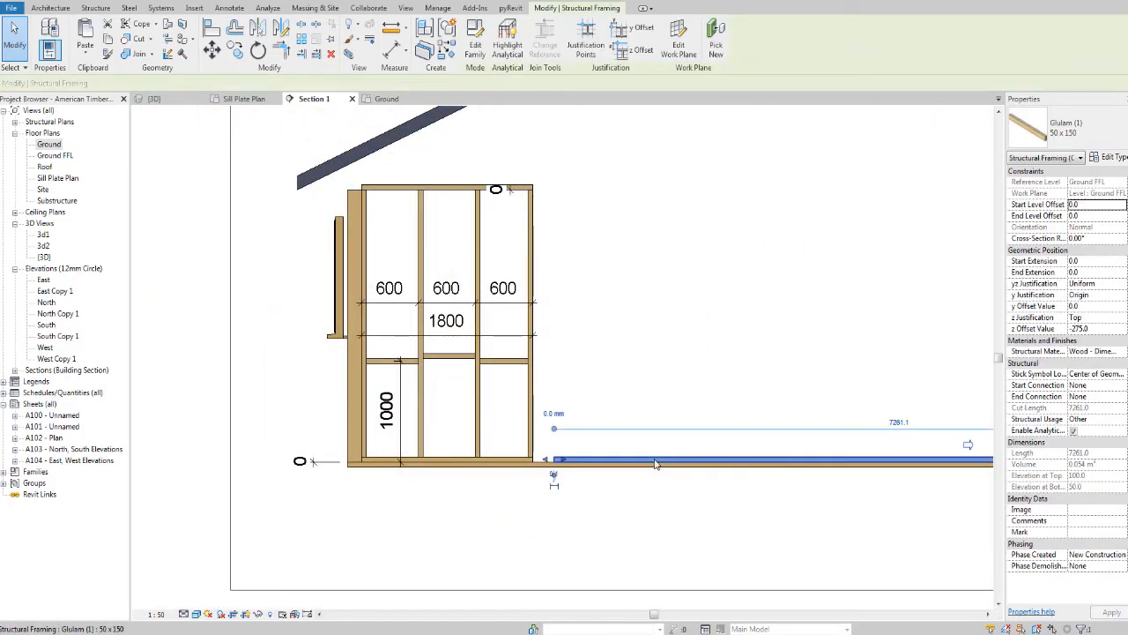
{"action": "key", "text": "Escape"}
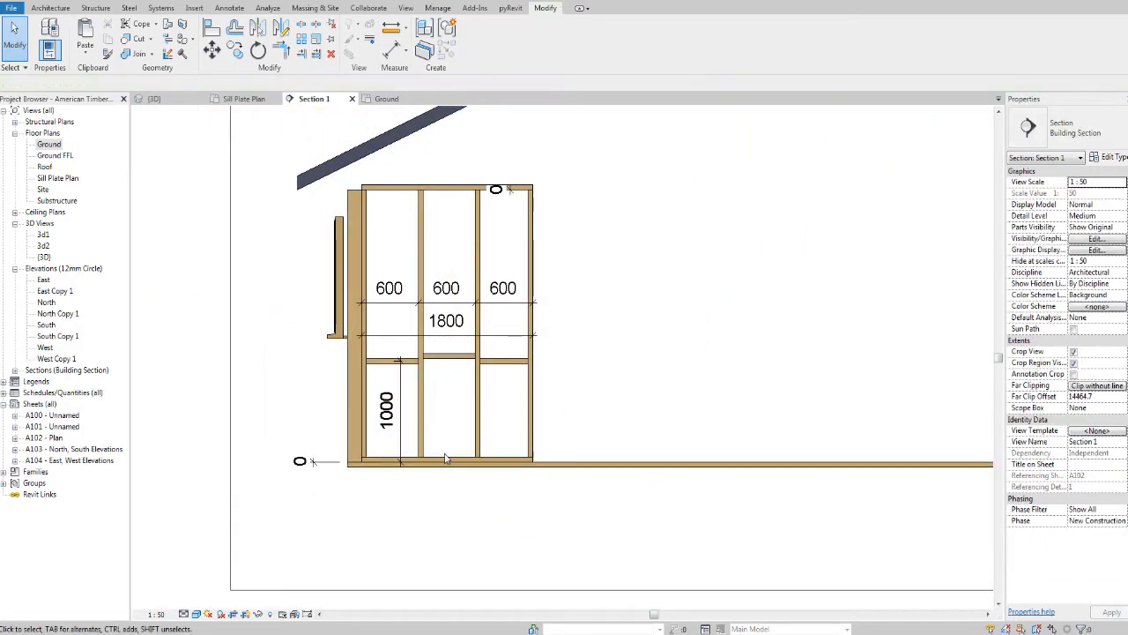
Group the four studs, three noggings, top plate and bottom plate as a model group named Standard Timber Frame Wall Panel.
{"action": "middle_click_drag", "start_coordinate": [460, 417], "coordinate": [472, 423]}
{"action": "left_click", "coordinate": [379, 231]}
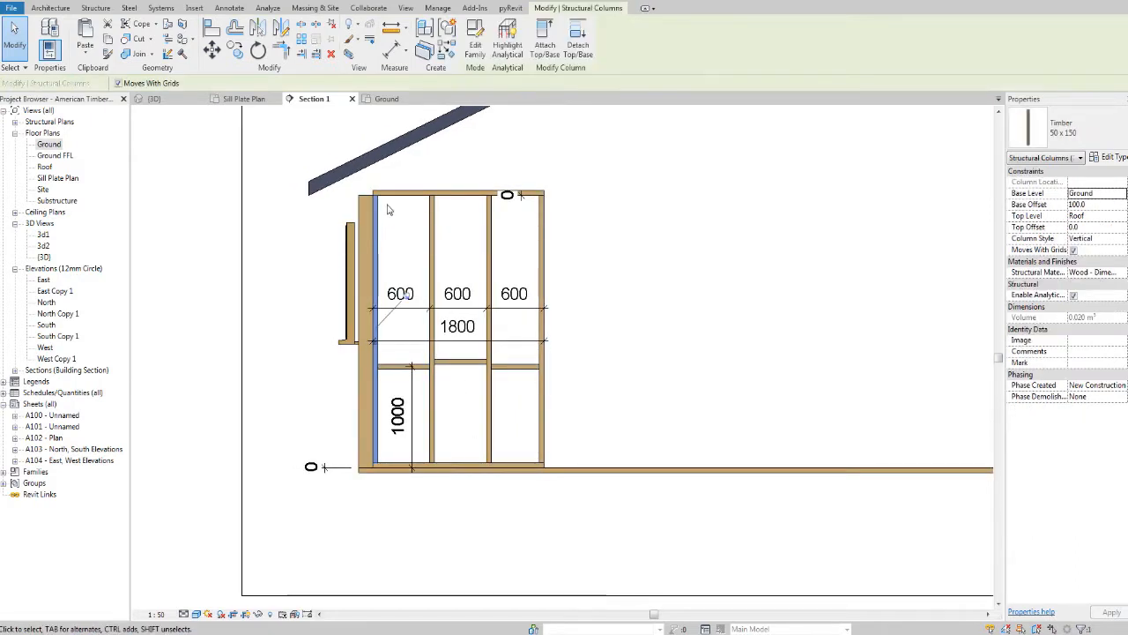
{"action": "left_click", "coordinate": [397, 193], "text": "ctrl"}
{"action": "left_click", "coordinate": [432, 236], "text": "ctrl"}
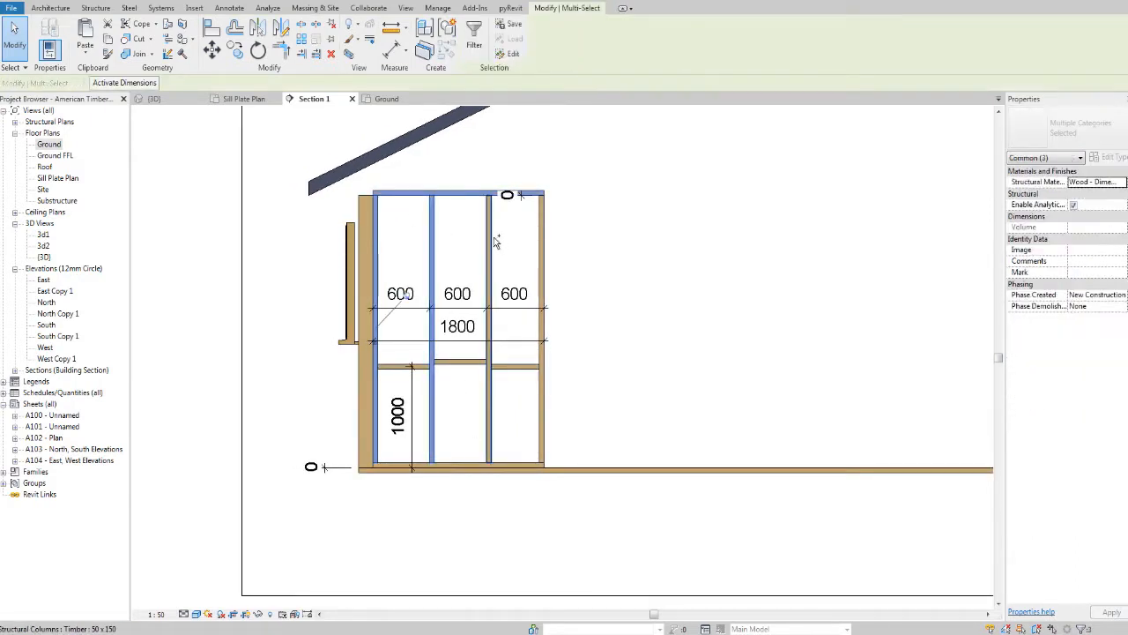
{"action": "left_click", "coordinate": [490, 247], "text": "ctrl"}
{"action": "left_click", "coordinate": [541, 256], "text": "ctrl"}
{"action": "left_click", "coordinate": [528, 366], "text": "ctrl"}
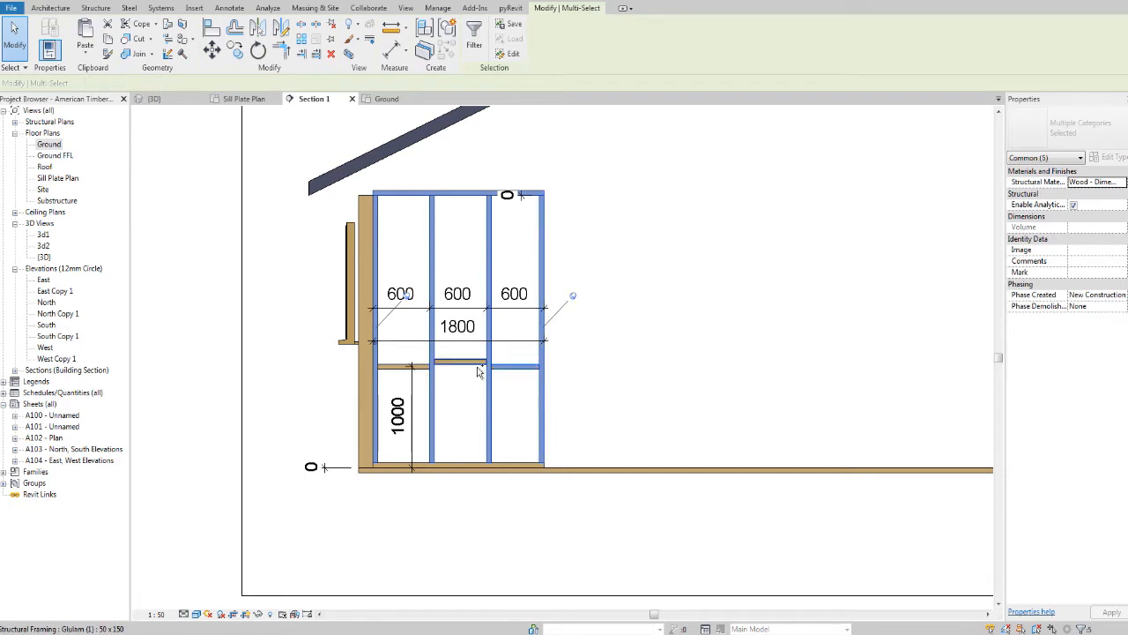
{"action": "left_click", "coordinate": [460, 361], "text": "ctrl"}
{"action": "left_click", "coordinate": [397, 364], "text": "ctrl"}
{"action": "left_click", "coordinate": [453, 464], "text": "ctrl"}
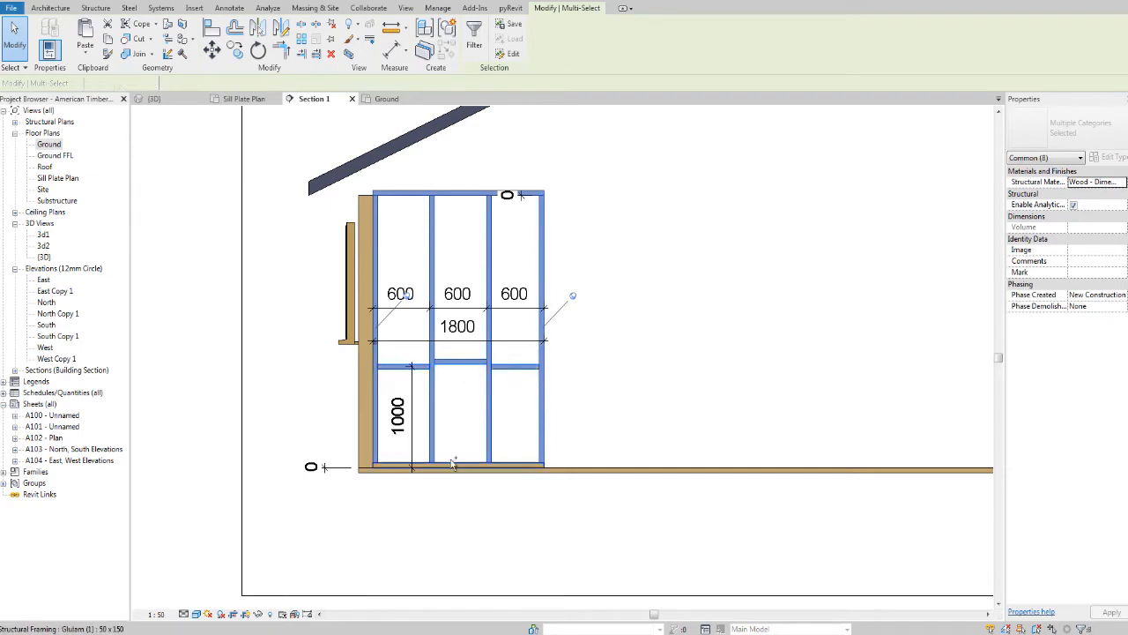
{"action": "middle_click_drag", "start_coordinate": [568, 383], "coordinate": [555, 395]}
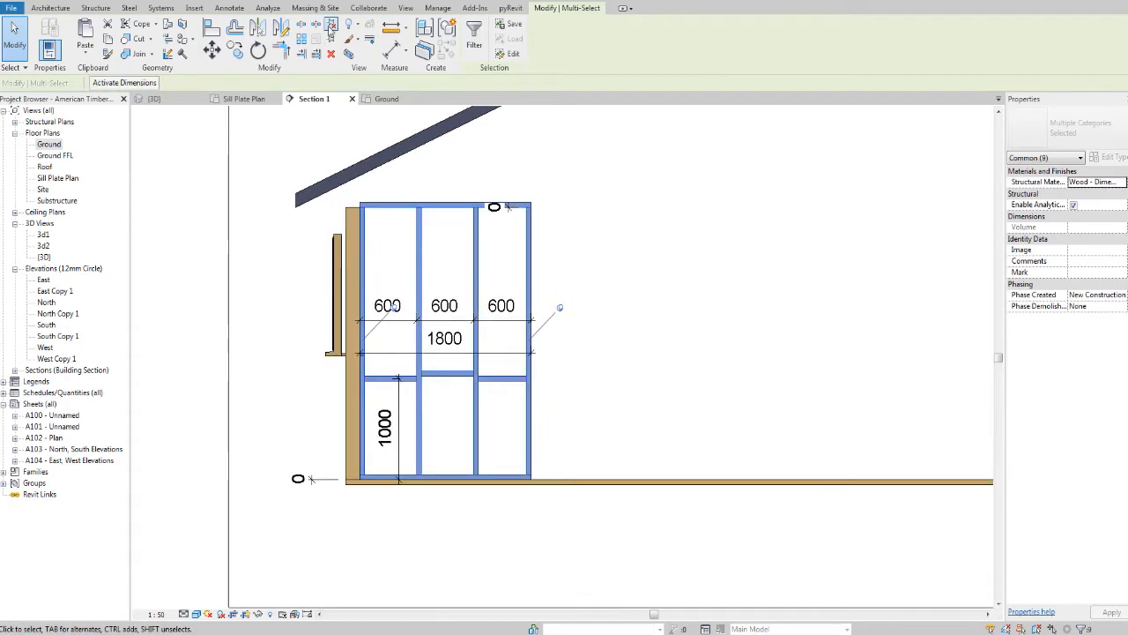
{"action": "left_click", "coordinate": [331, 32]}
{"action": "middle_click_drag", "start_coordinate": [599, 156], "coordinate": [581, 172]}
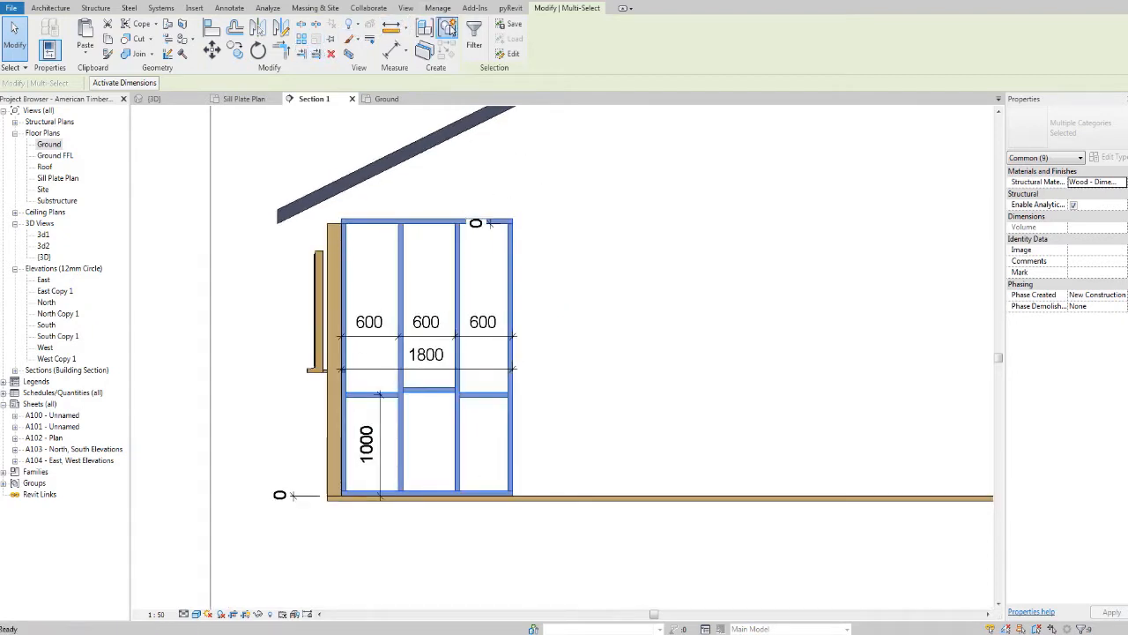
{"action": "key", "text": "g"}
{"action": "key", "text": "p"}
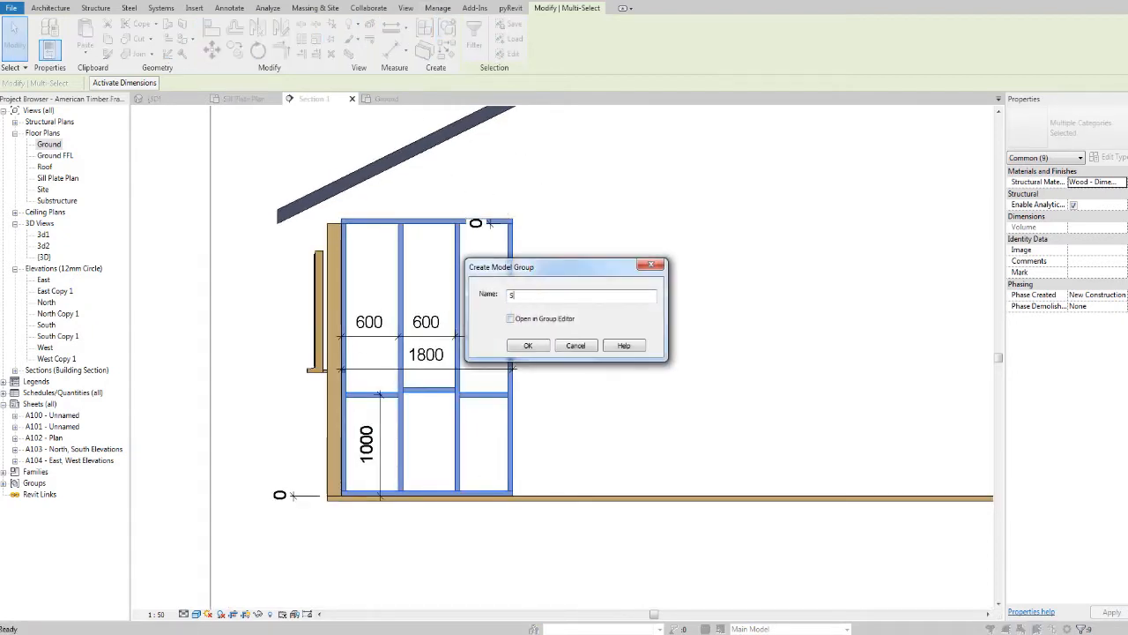
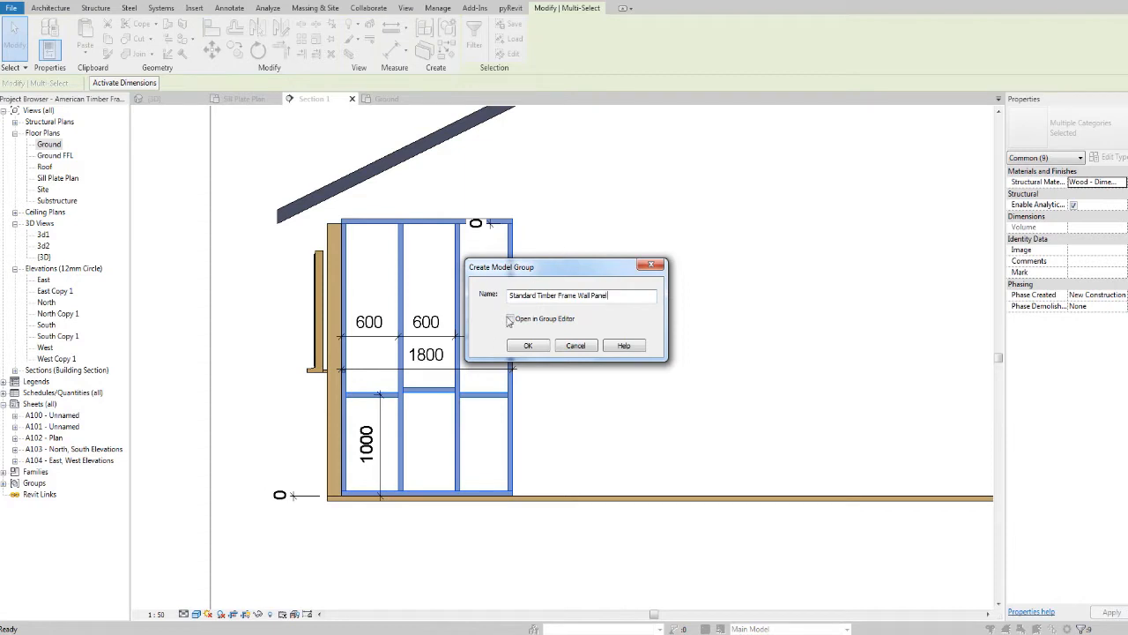
{"action": "left_click", "coordinate": [518, 349]}
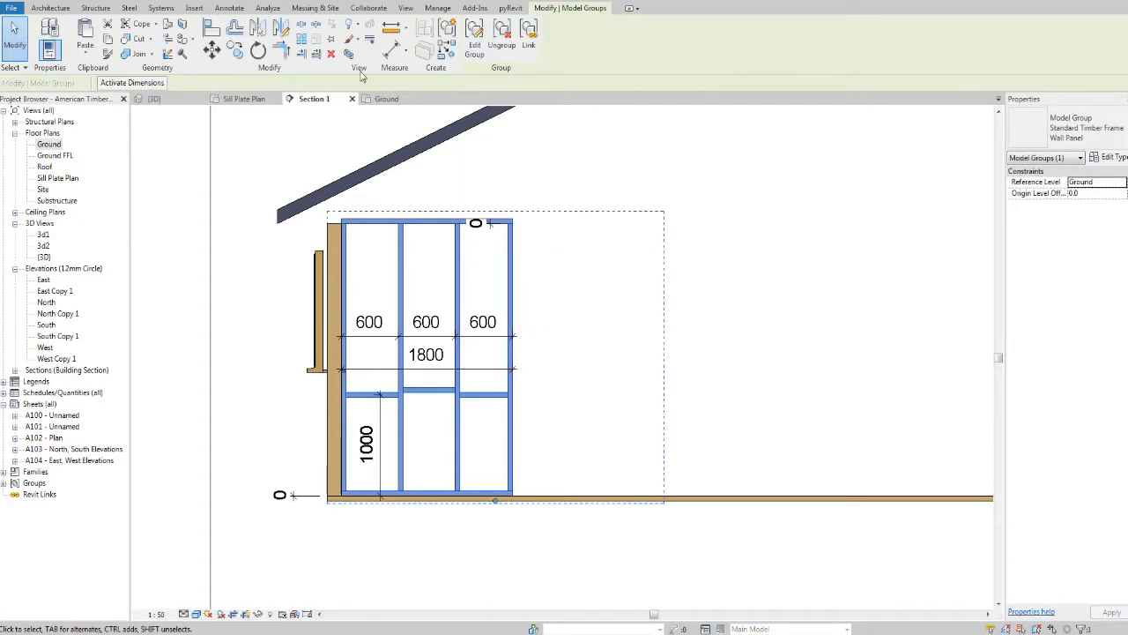
Start multiple copies of the Standard Timber Frame Wall Panel group and place the first directly against the original panel's end.
{"action": "middle_click_drag", "start_coordinate": [429, 475], "coordinate": [422, 429]}
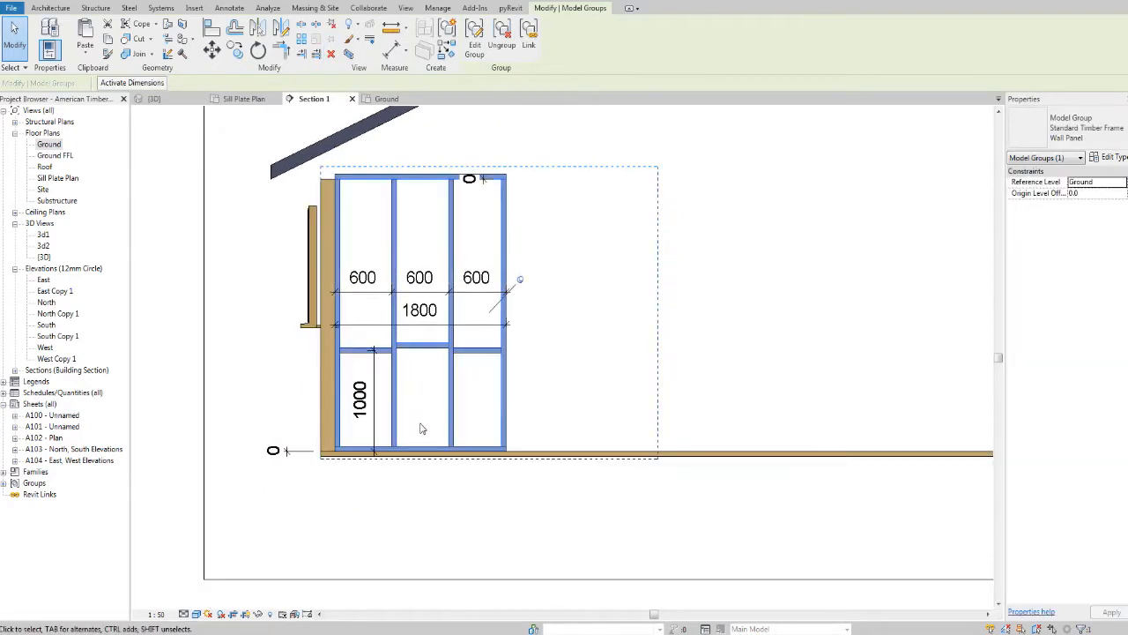
{"action": "left_click", "coordinate": [236, 54]}
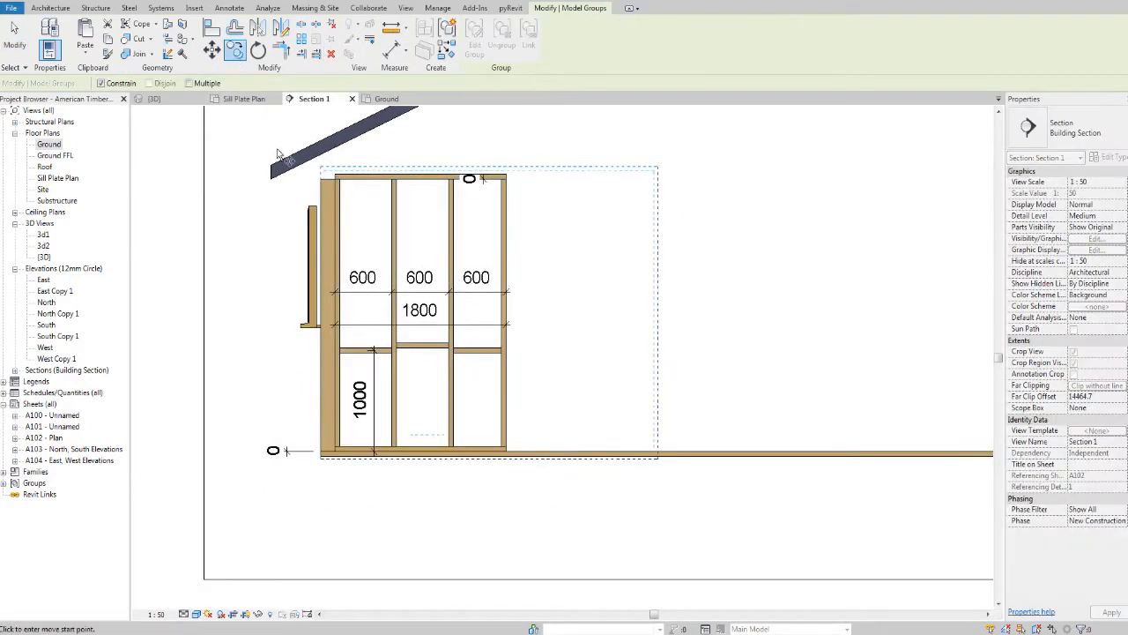
{"action": "left_click", "coordinate": [189, 83]}
{"action": "scroll", "coordinate": [388, 440], "scroll_direction": "up", "scroll_amount": 5}
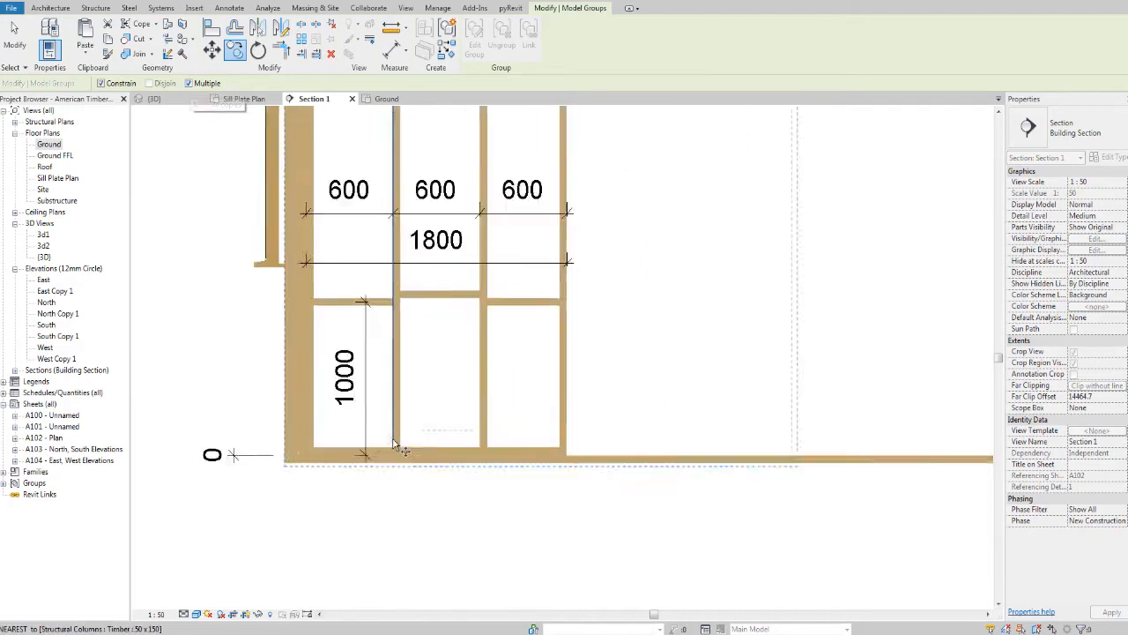
{"action": "left_click", "coordinate": [269, 458]}
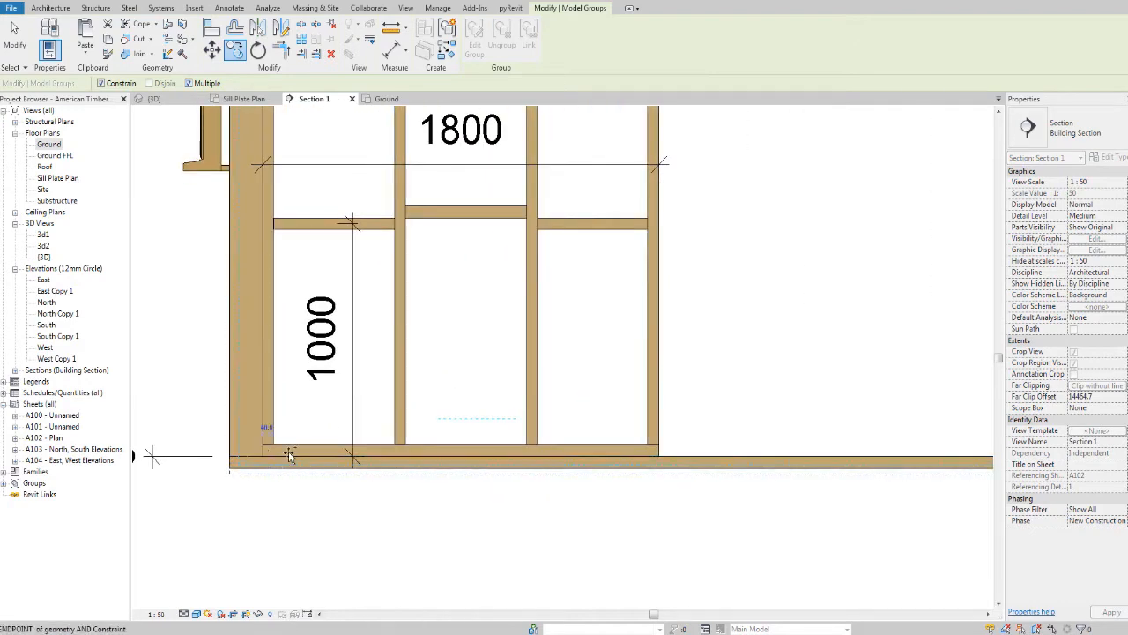
{"action": "left_click", "coordinate": [676, 452]}
{"action": "middle_click_drag", "start_coordinate": [675, 447], "coordinate": [534, 417]}
{"action": "scroll", "coordinate": [534, 418], "scroll_direction": "down", "scroll_amount": 2}
{"action": "middle_click_drag", "start_coordinate": [647, 430], "coordinate": [471, 425]}
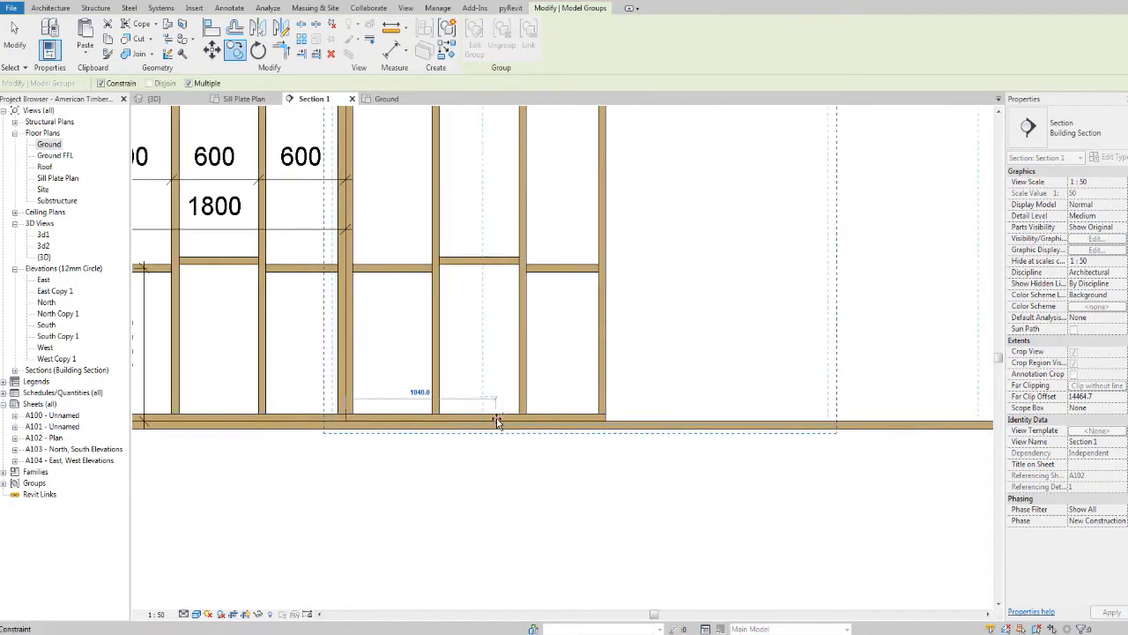
Place three more copies of the wall panel end to end along the sill, filling the wall towards its far end.
{"action": "left_click", "coordinate": [606, 420]}
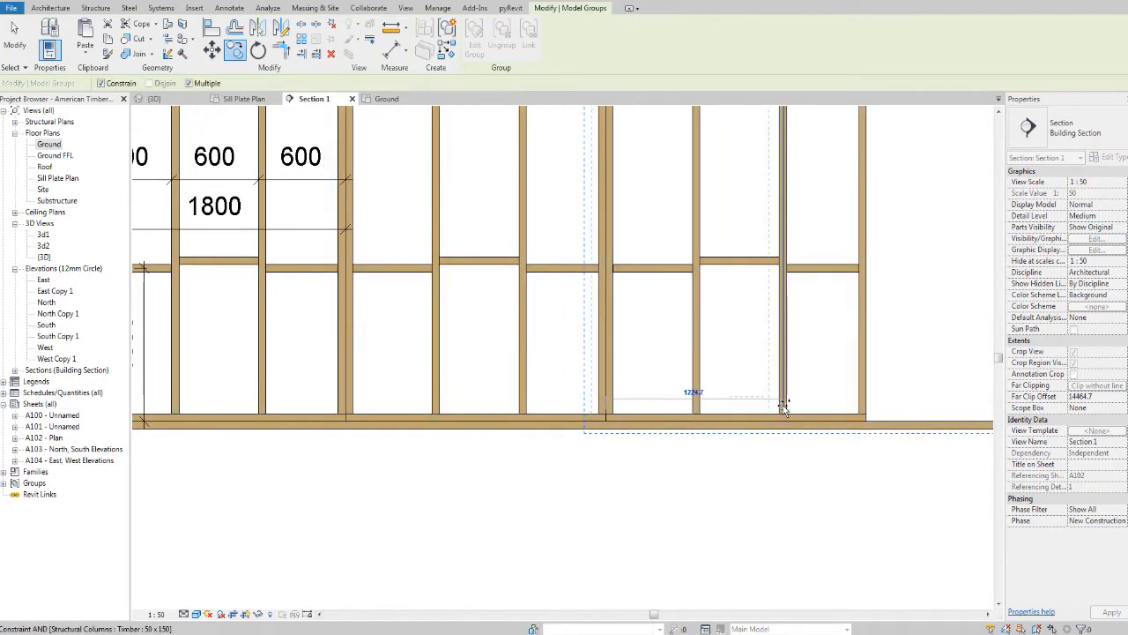
{"action": "middle_click_drag", "start_coordinate": [783, 404], "coordinate": [511, 430]}
{"action": "scroll", "coordinate": [511, 430], "scroll_direction": "down", "scroll_amount": 1}
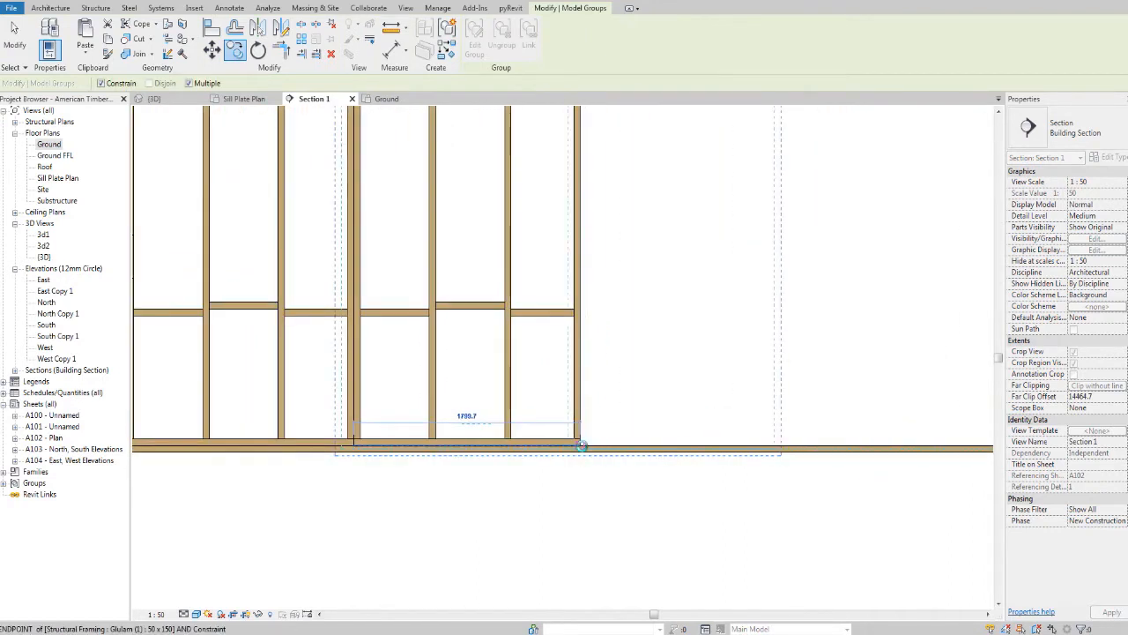
{"action": "scroll", "coordinate": [707, 421], "scroll_direction": "down", "scroll_amount": 3}
{"action": "scroll", "coordinate": [720, 418], "scroll_direction": "up", "scroll_amount": 2}
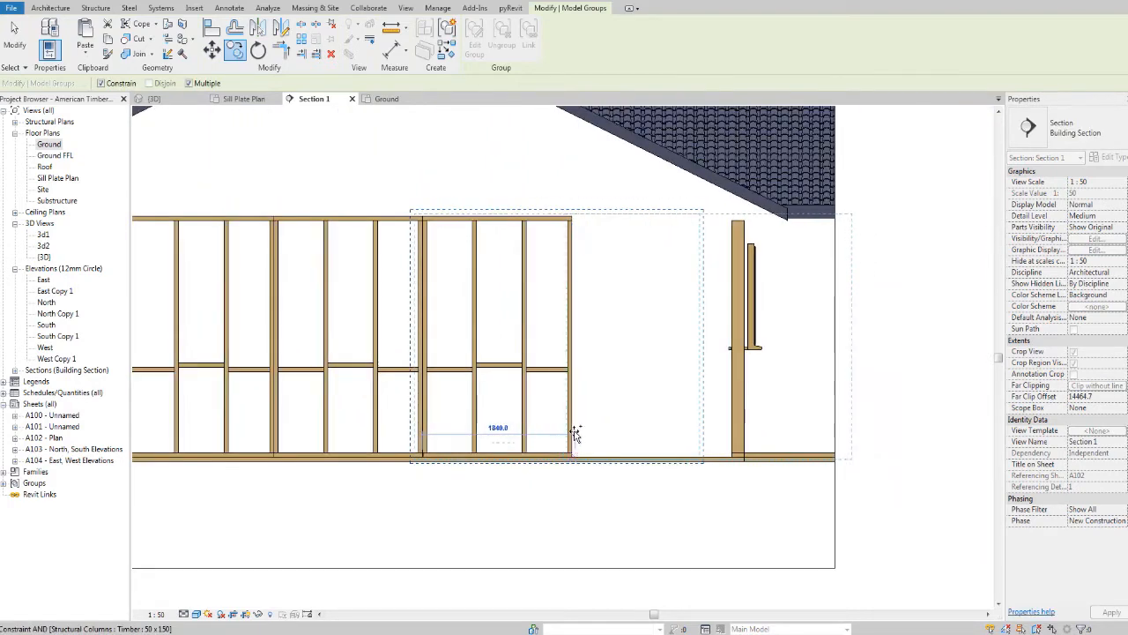
{"action": "scroll", "coordinate": [617, 446], "scroll_direction": "up", "scroll_amount": 4}
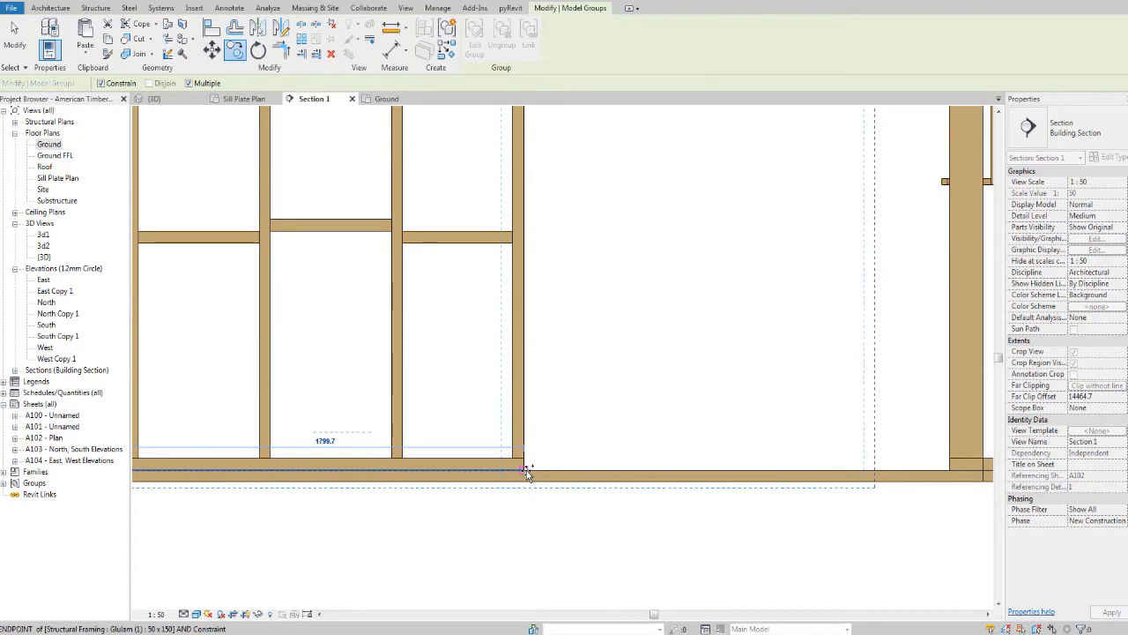
{"action": "scroll", "coordinate": [526, 473], "scroll_direction": "down", "scroll_amount": 5}
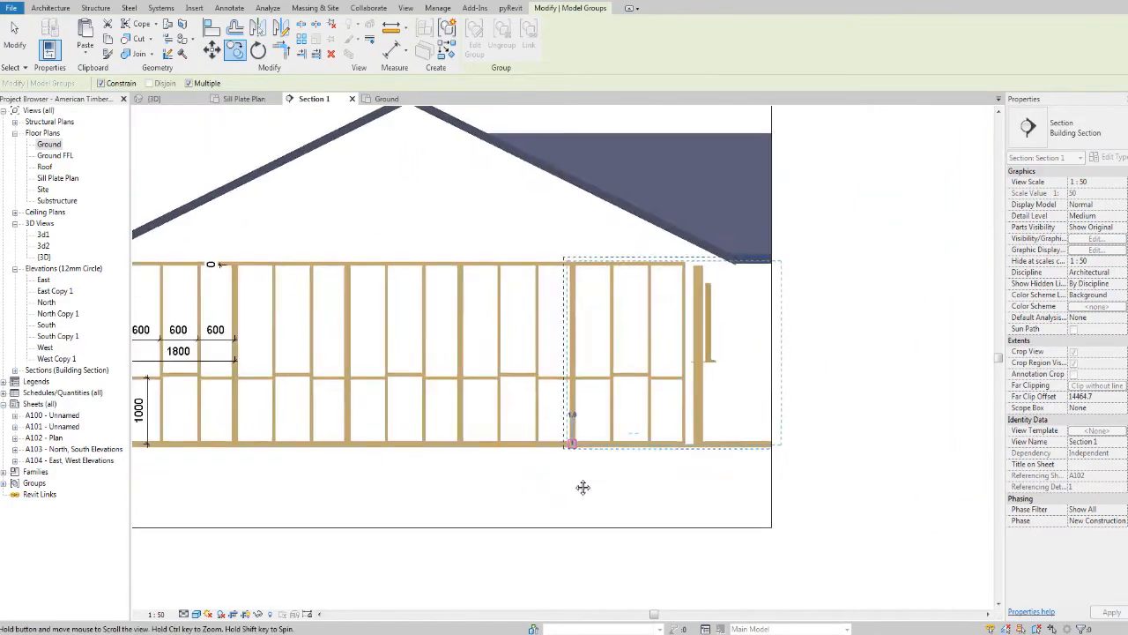
{"action": "scroll", "coordinate": [575, 477], "scroll_direction": "down", "scroll_amount": 2}
{"action": "middle_click_drag", "start_coordinate": [574, 470], "coordinate": [598, 439]}
{"action": "key", "text": "Escape"}
{"action": "key", "text": "Escape"}
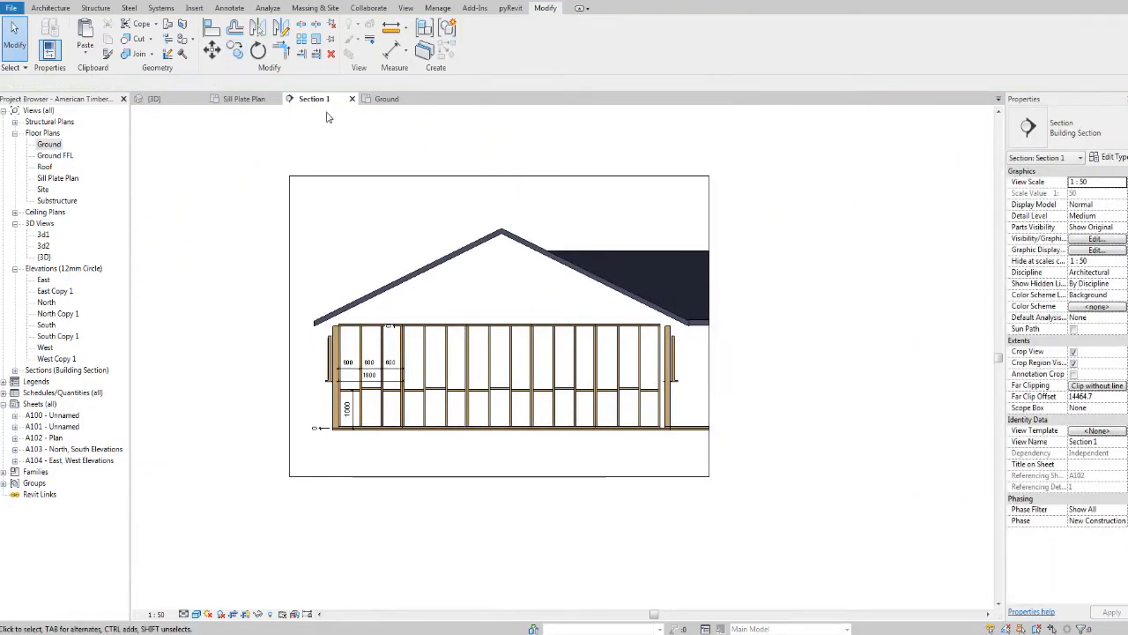
Examine the row of copied wall panels in the 3D view.
{"action": "left_click", "coordinate": [169, 100]}
{"action": "scroll", "coordinate": [257, 179], "scroll_direction": "down", "scroll_amount": 4}
{"action": "middle_click_drag", "start_coordinate": [745, 407], "coordinate": [701, 427], "text": "shift"}
{"action": "scroll", "coordinate": [583, 267], "scroll_direction": "up", "scroll_amount": 3}
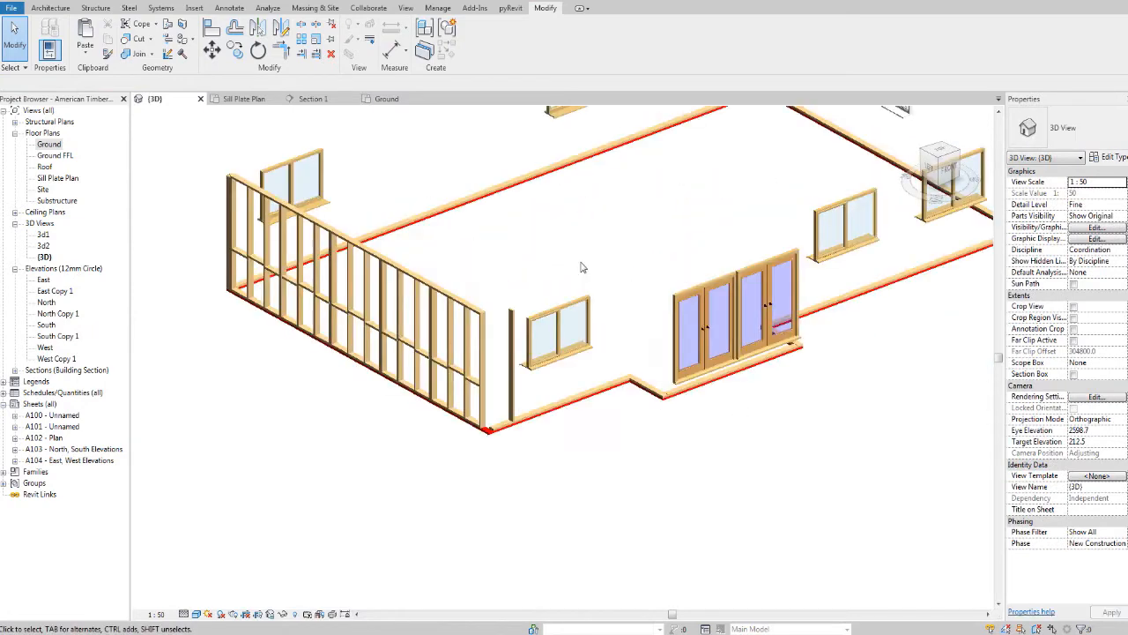
{"action": "scroll", "coordinate": [526, 383], "scroll_direction": "down", "scroll_amount": 3}
{"action": "scroll", "coordinate": [511, 312], "scroll_direction": "up", "scroll_amount": 4}
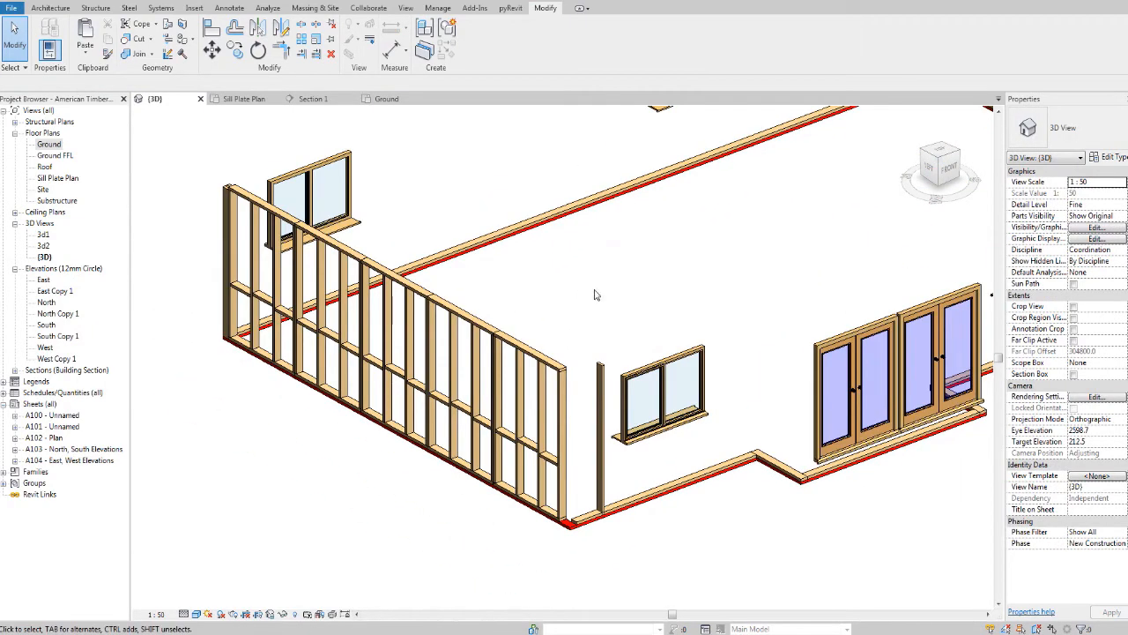
{"action": "scroll", "coordinate": [595, 295], "scroll_direction": "down", "scroll_amount": 3}
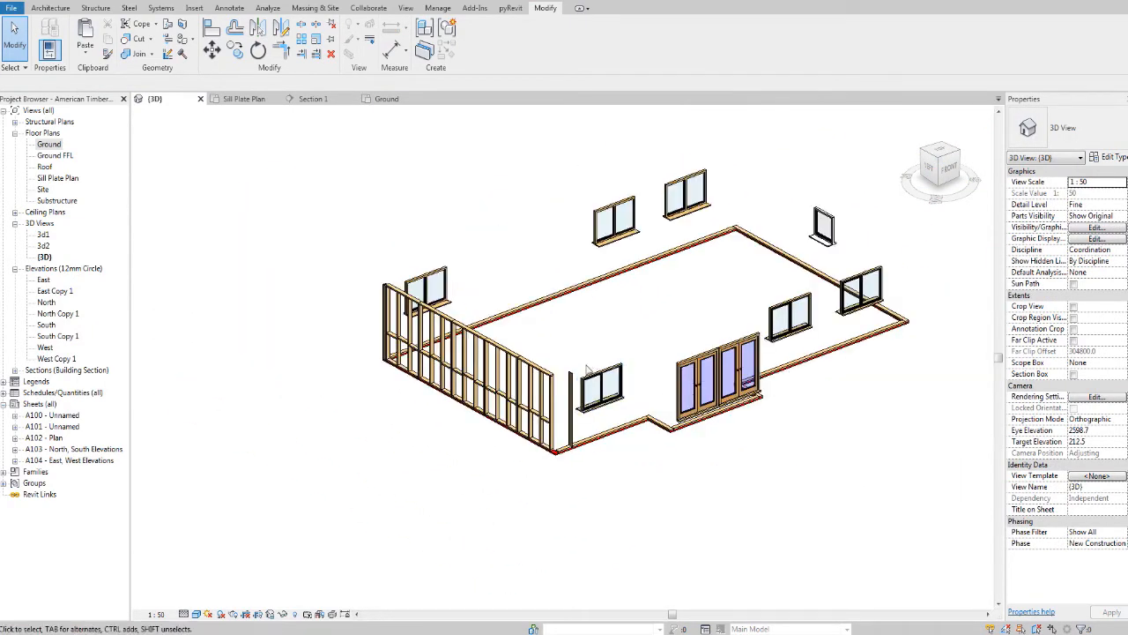
Select all instances of the Standard Timber Frame Wall Panel group in the entire project and pin them.
{"action": "scroll", "coordinate": [388, 371], "scroll_direction": "up", "scroll_amount": 3}
{"action": "left_click", "coordinate": [379, 282]}
{"action": "right_click", "coordinate": [379, 282]}
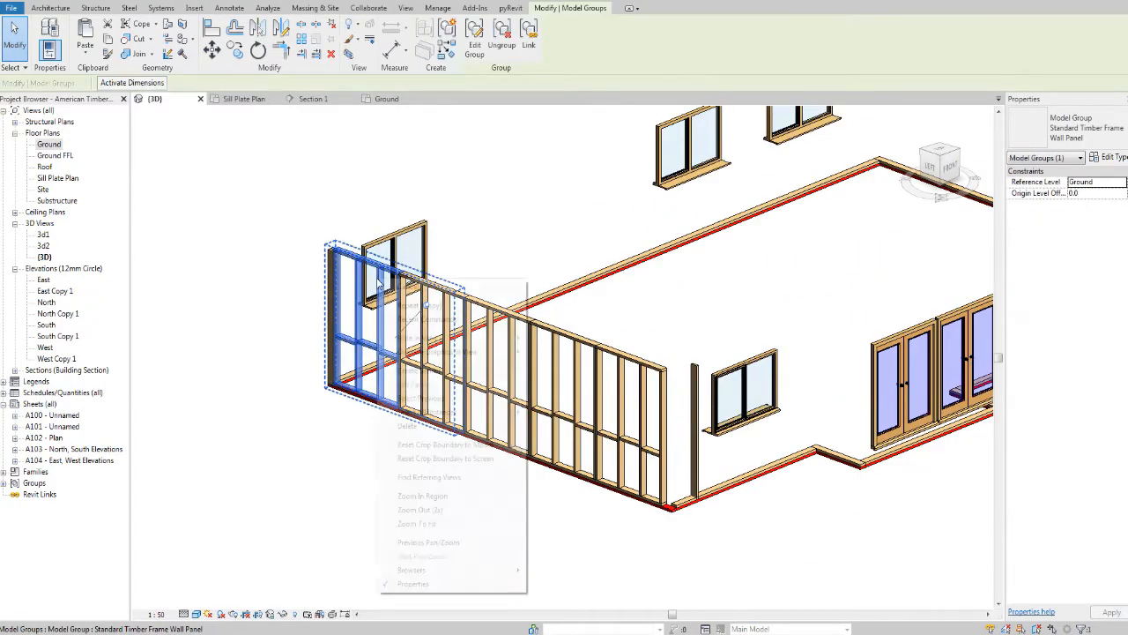
{"action": "mouse_move", "coordinate": [425, 414]}
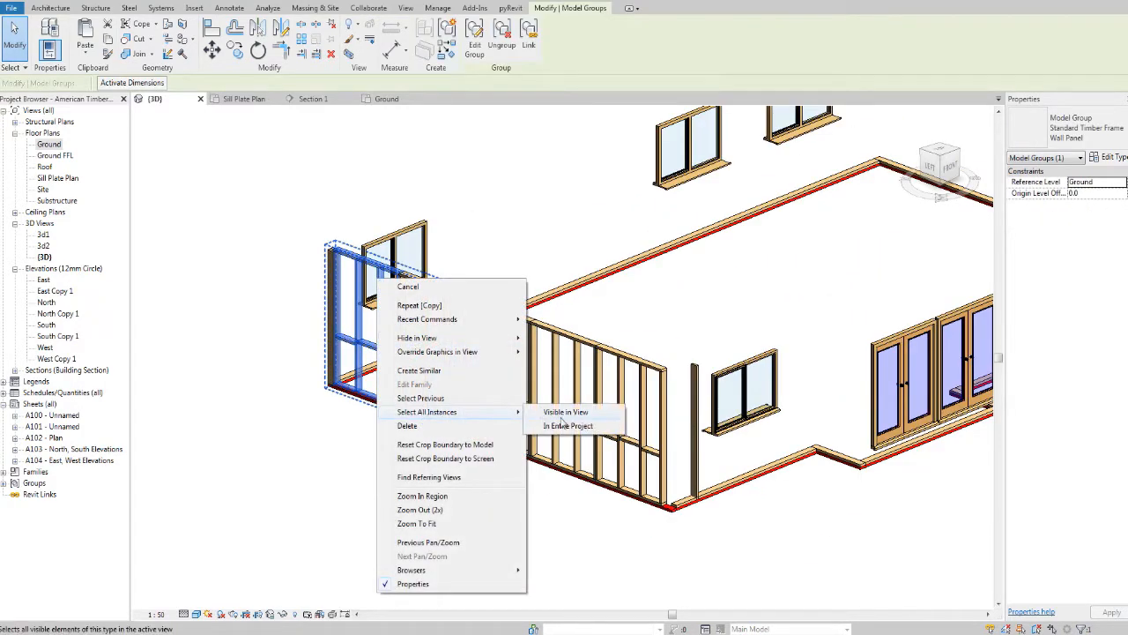
{"action": "left_click", "coordinate": [564, 426]}
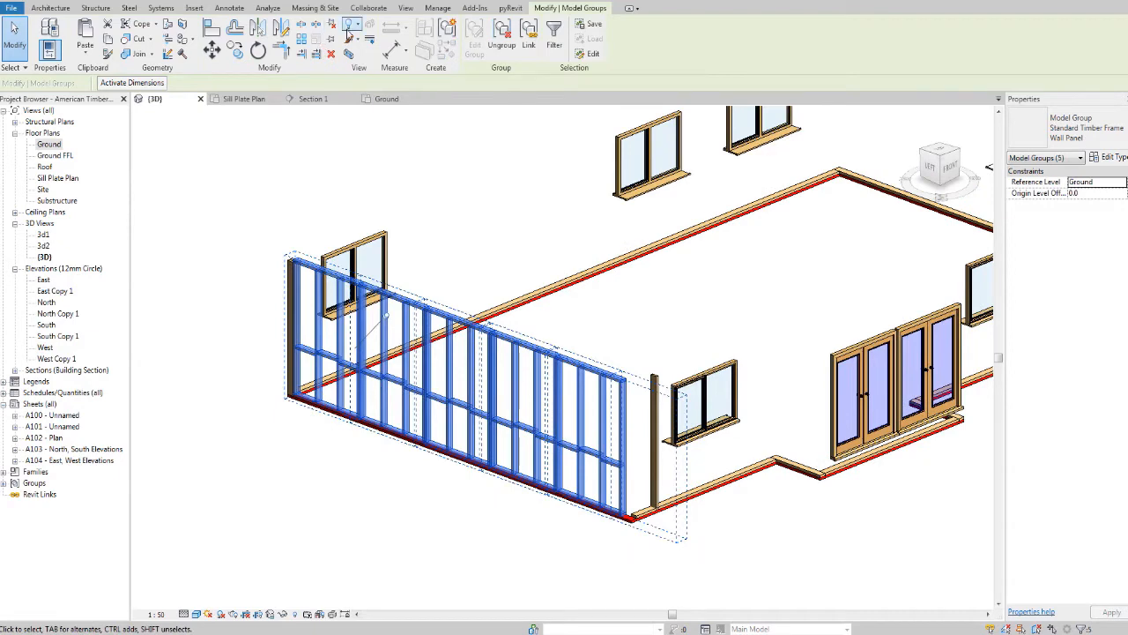
{"action": "left_click", "coordinate": [332, 43]}
{"action": "left_click", "coordinate": [276, 147]}
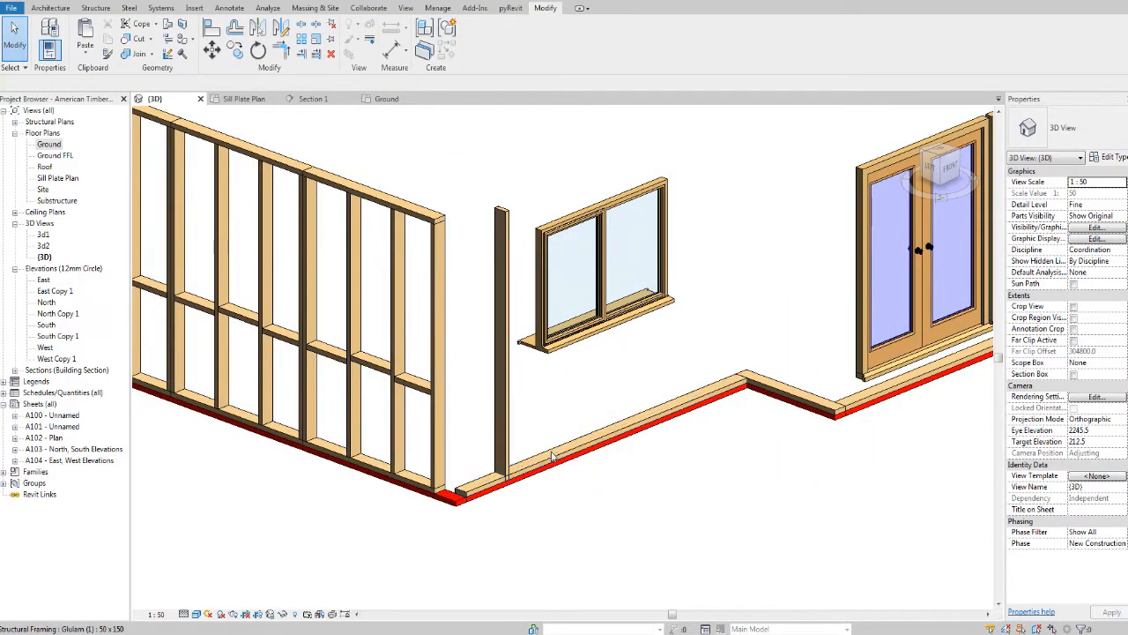
From the front, pull the corner end of the front wall's 50 x 150 bottom plate back about 65 mm from the panel wall.
{"action": "left_click", "coordinate": [486, 482]}
{"action": "scroll", "coordinate": [710, 492], "scroll_direction": "down", "scroll_amount": 3}
{"action": "middle_click_drag", "start_coordinate": [710, 492], "coordinate": [631, 474]}
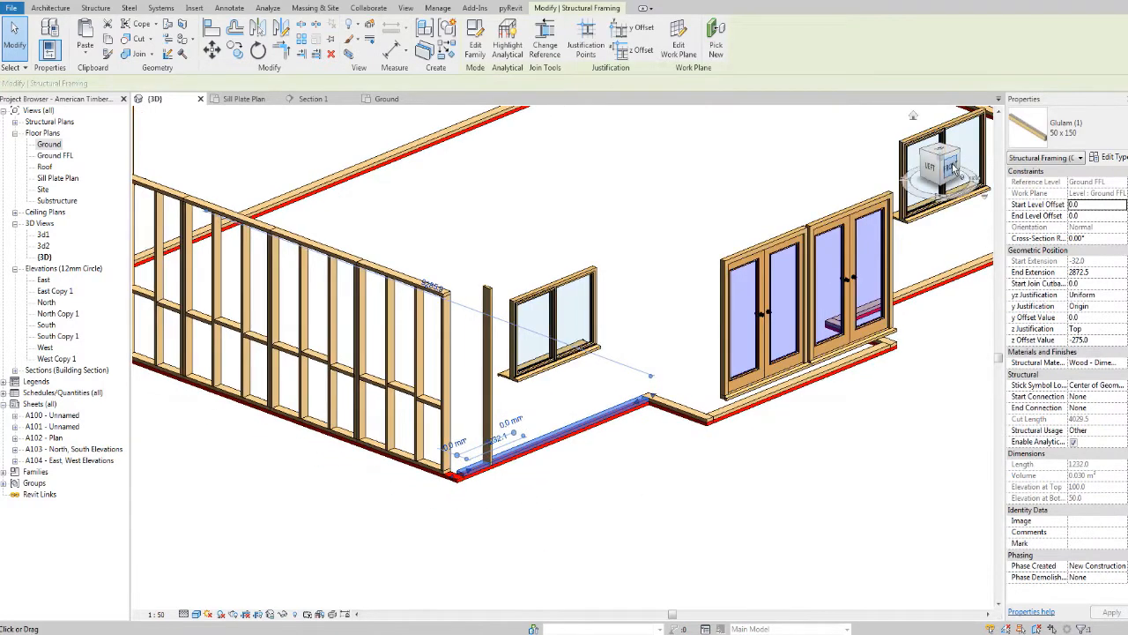
{"action": "left_click", "coordinate": [951, 165]}
{"action": "middle_click_drag", "start_coordinate": [393, 397], "coordinate": [614, 405]}
{"action": "scroll", "coordinate": [345, 403], "scroll_direction": "up", "scroll_amount": 2}
{"action": "scroll", "coordinate": [591, 375], "scroll_direction": "up", "scroll_amount": 4}
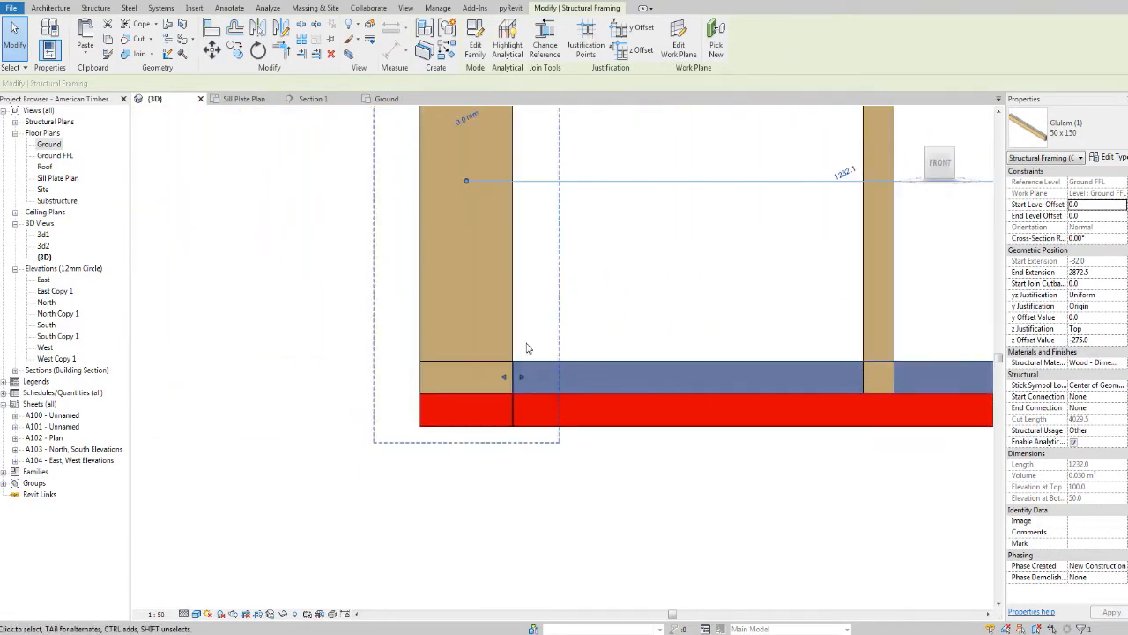
{"action": "left_click_drag", "start_coordinate": [521, 376], "coordinate": [561, 377]}
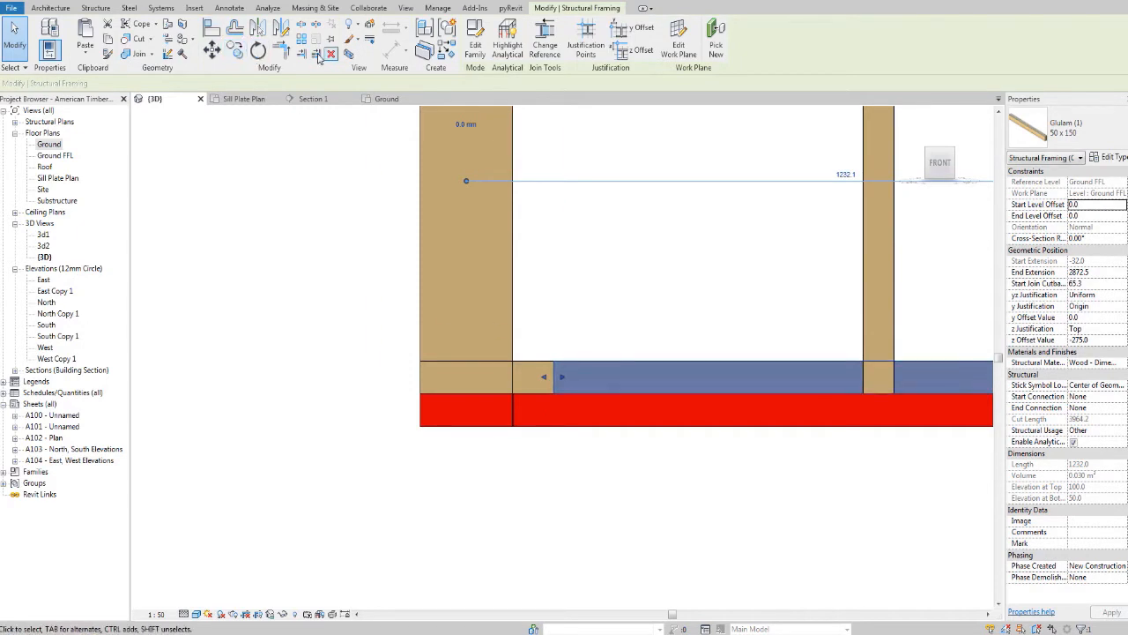
Align the corner end of the front wall's bottom plate with the outer face of the panel wall.
{"action": "left_click", "coordinate": [211, 28]}
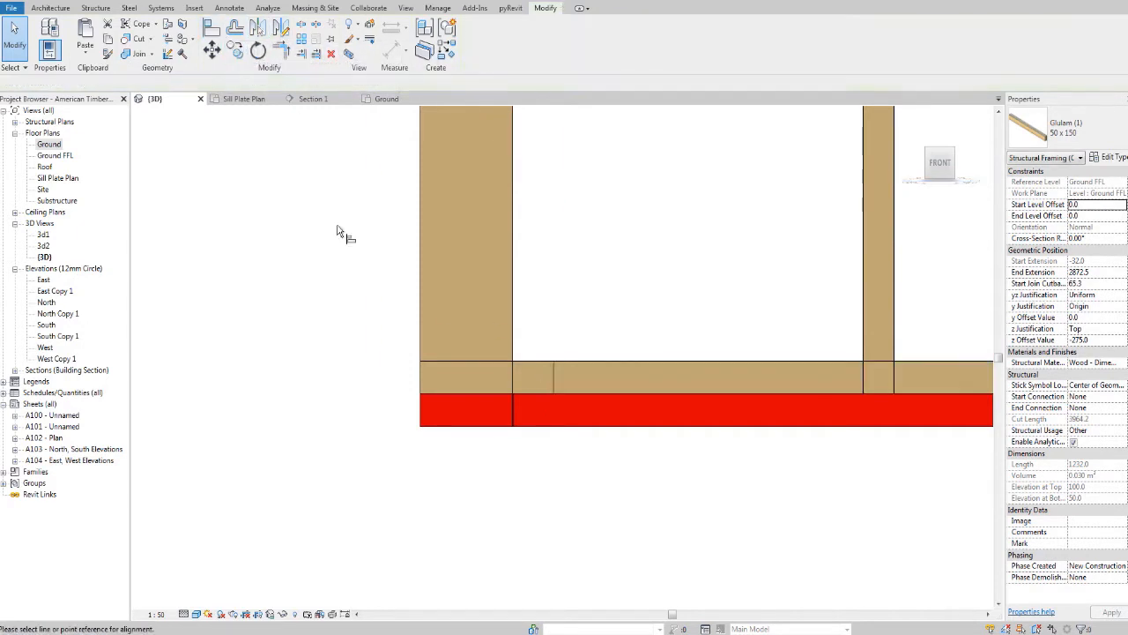
{"action": "left_click", "coordinate": [423, 332]}
{"action": "key", "text": "Escape"}
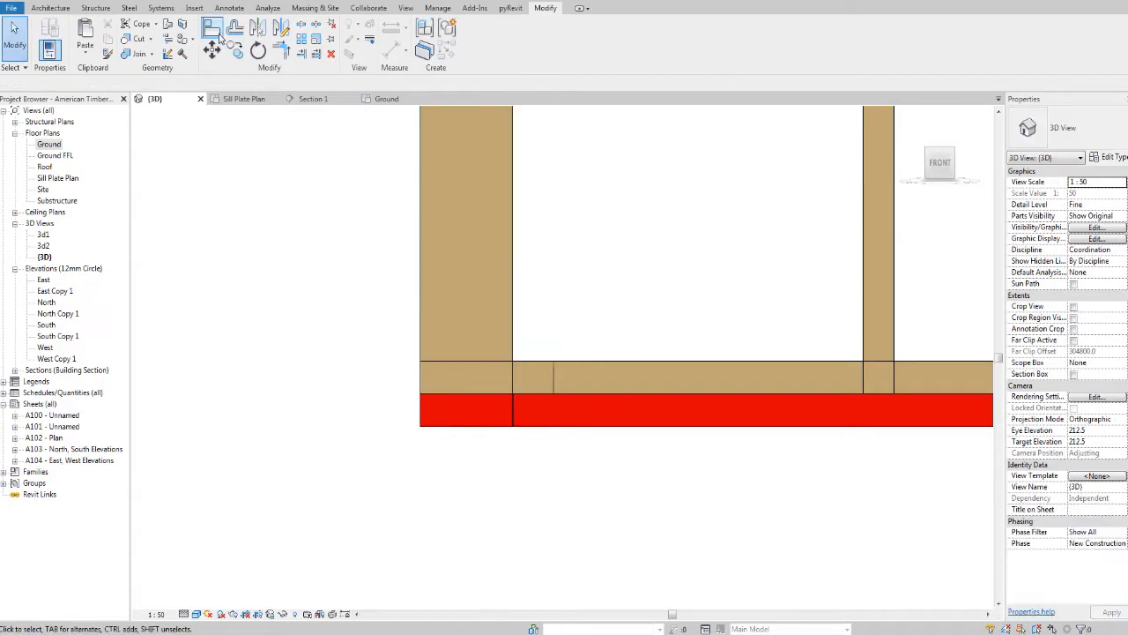
{"action": "left_click", "coordinate": [212, 34]}
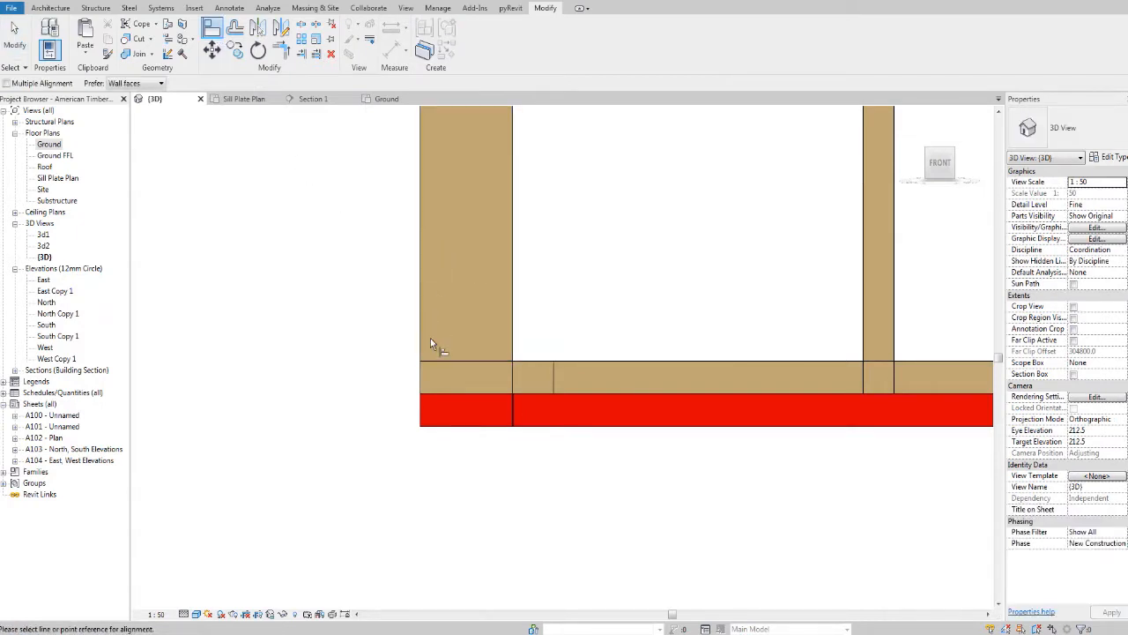
{"action": "left_click", "coordinate": [421, 388]}
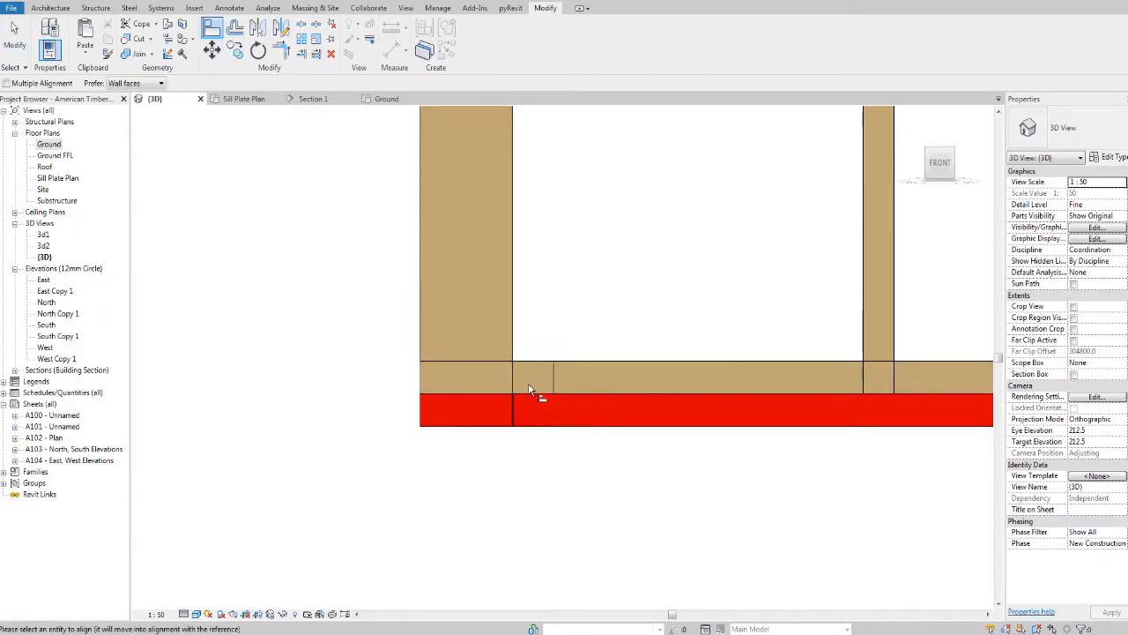
{"action": "left_click", "coordinate": [551, 374]}
{"action": "key", "text": "Escape"}
{"action": "key", "text": "Escape"}
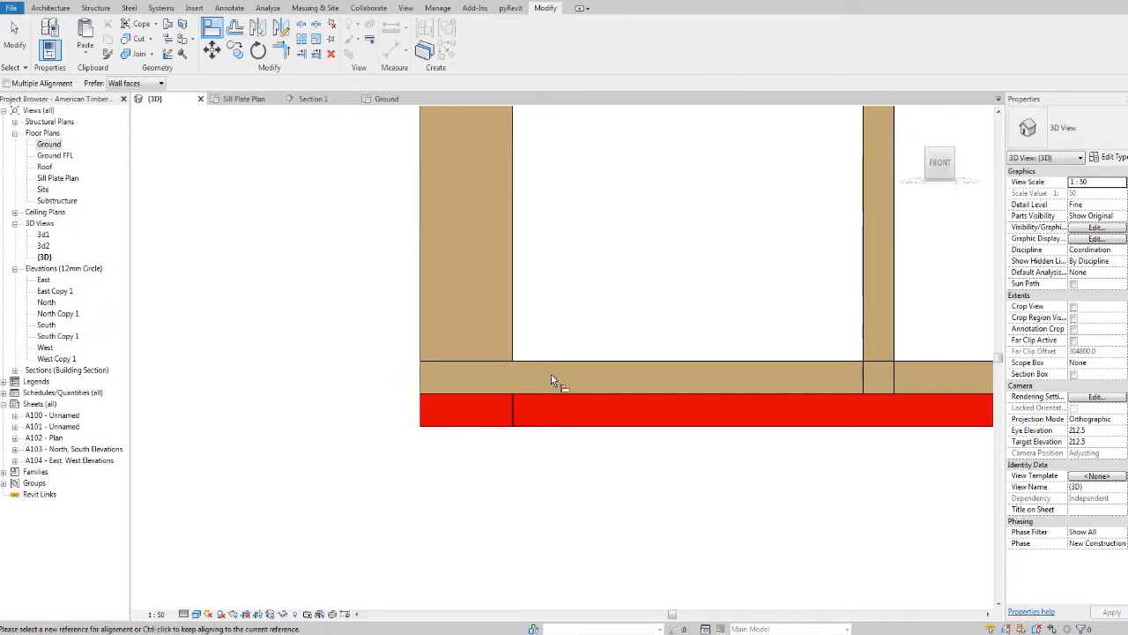
Check the base constraints of the single 50 x 150 stud standing on the front wall's bottom plate.
{"action": "scroll", "coordinate": [551, 374], "scroll_direction": "down", "scroll_amount": 3}
{"action": "middle_click_drag", "start_coordinate": [542, 360], "coordinate": [667, 415], "text": "shift"}
{"action": "left_click", "coordinate": [719, 440]}
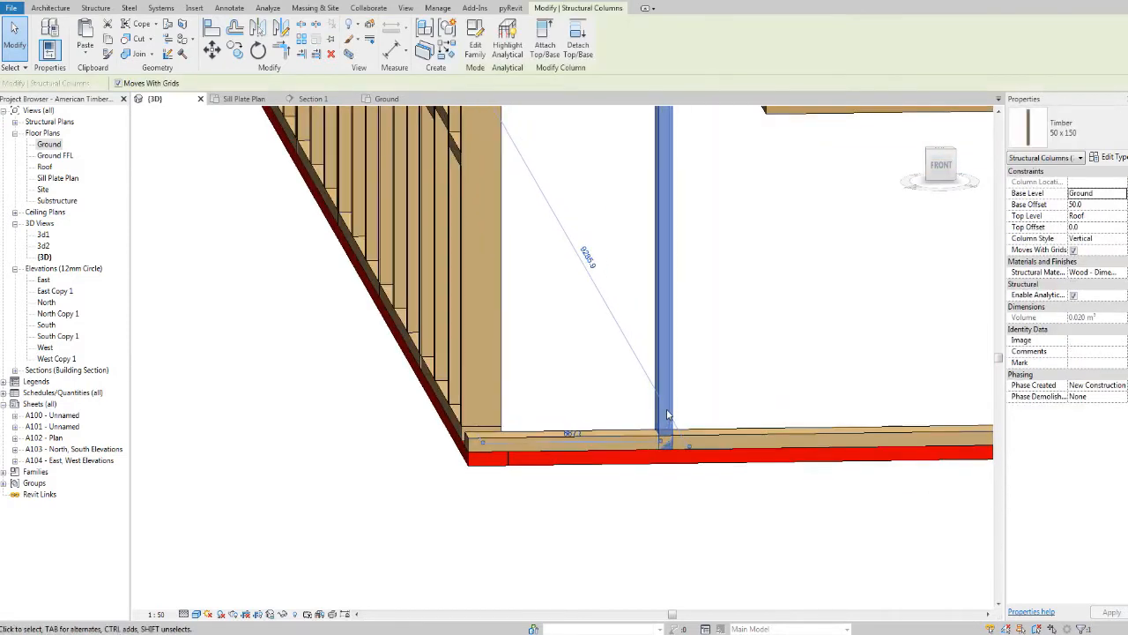
{"action": "scroll", "coordinate": [776, 393], "scroll_direction": "down", "scroll_amount": 3}
{"action": "middle_click_drag", "start_coordinate": [776, 364], "coordinate": [703, 429]}
{"action": "middle_click_drag", "start_coordinate": [728, 330], "coordinate": [688, 443]}
{"action": "scroll", "coordinate": [687, 444], "scroll_direction": "down", "scroll_amount": 2}
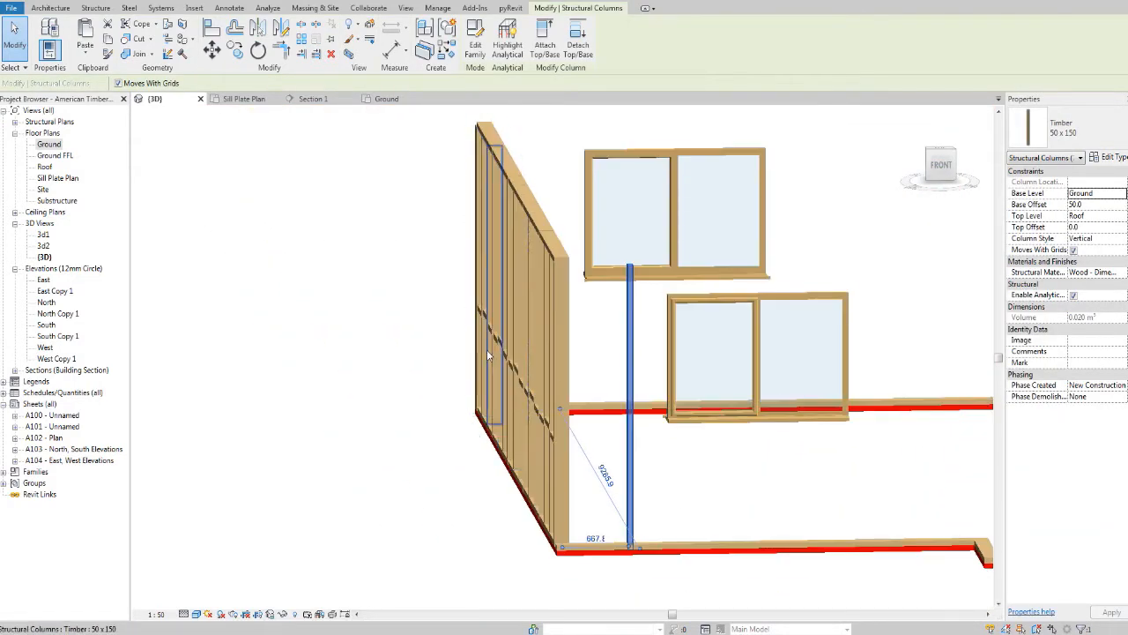
Check the base offset of the end stud inside the far wall panel group for comparison.
{"action": "middle_click_drag", "start_coordinate": [490, 352], "coordinate": [435, 244], "text": "shift"}
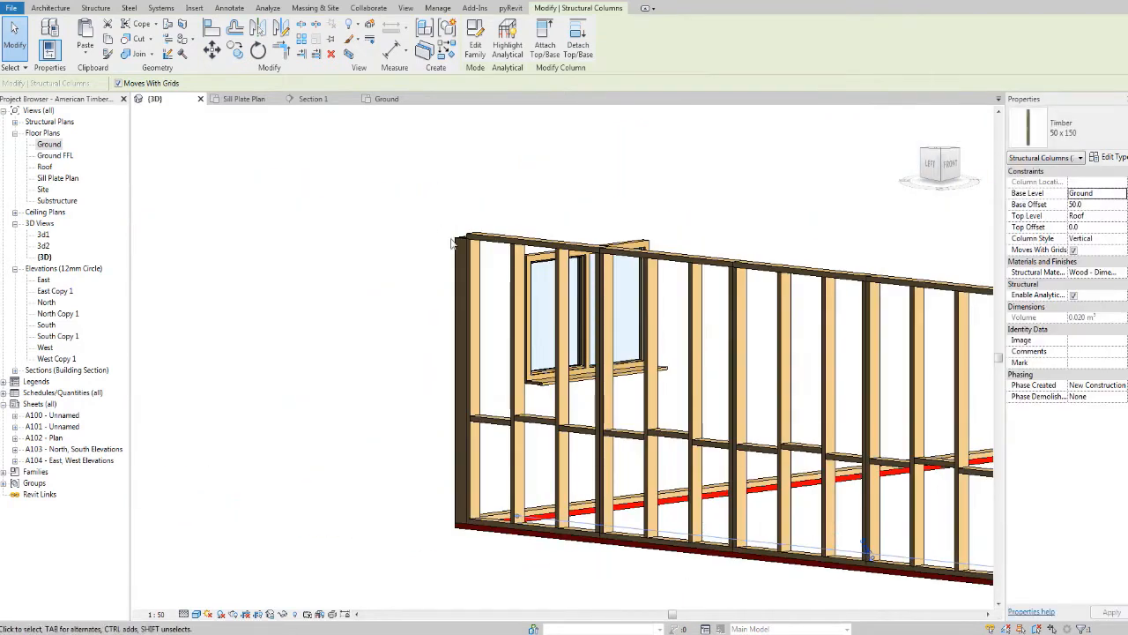
{"action": "key", "text": "Tab"}
{"action": "key", "text": "Tab"}
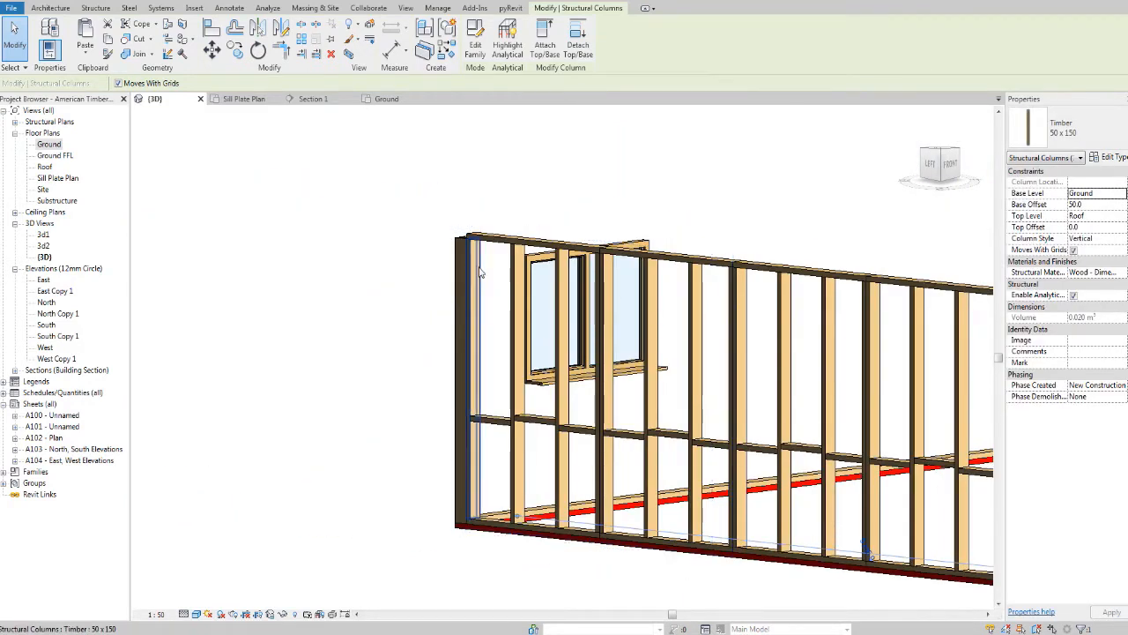
{"action": "left_click", "coordinate": [480, 272]}
{"action": "middle_click_drag", "start_coordinate": [747, 315], "coordinate": [678, 299]}
{"action": "middle_click_drag", "start_coordinate": [907, 333], "coordinate": [838, 334]}
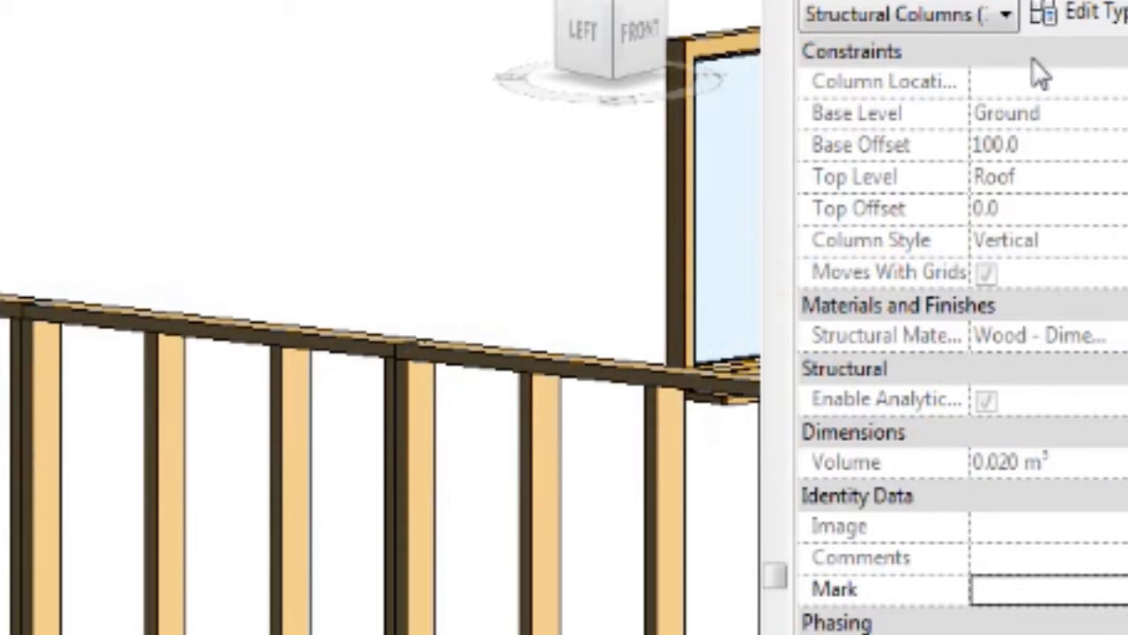
{"action": "middle_click_drag", "start_coordinate": [833, 456], "coordinate": [749, 449], "text": "shift"}
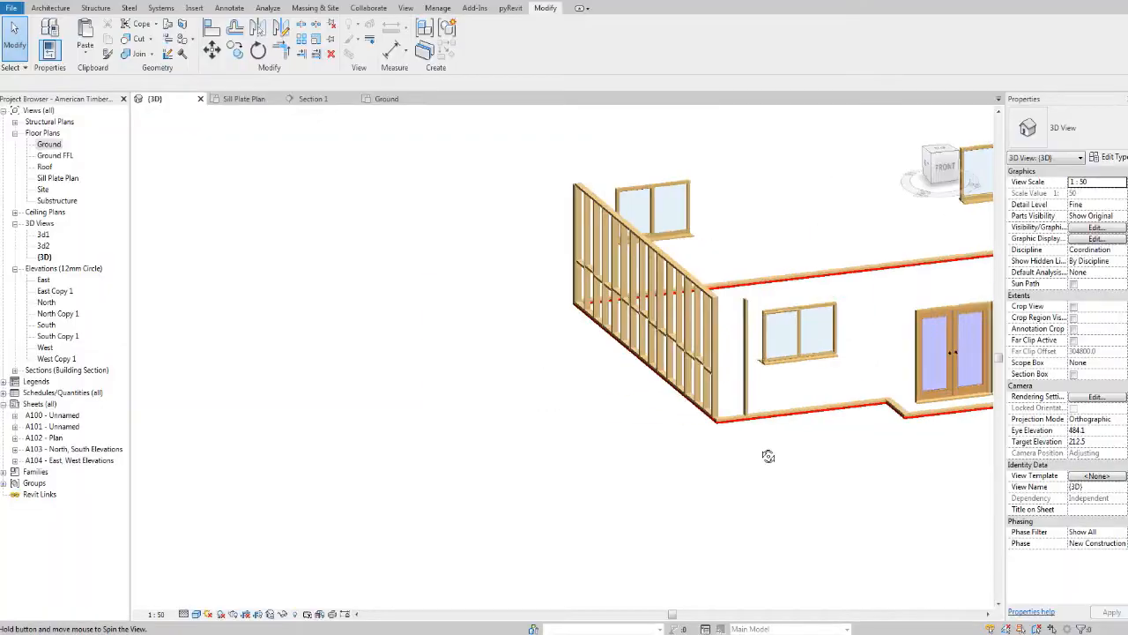
Set the single front wall stud's Base Offset to 100 so it stands on top of the bottom plate.
{"action": "scroll", "coordinate": [740, 333], "scroll_direction": "up", "scroll_amount": 4}
{"action": "middle_click_drag", "start_coordinate": [743, 315], "coordinate": [688, 266]}
{"action": "left_click", "coordinate": [751, 257]}
{"action": "scroll", "coordinate": [753, 258], "scroll_direction": "down", "scroll_amount": 2}
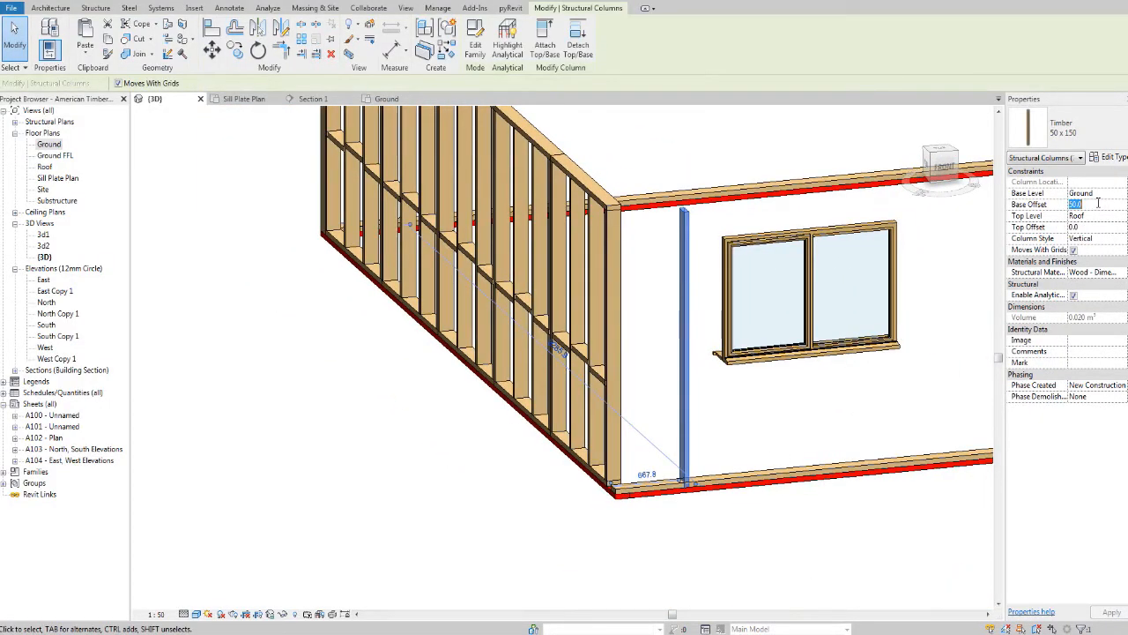
{"action": "key", "text": "Return"}
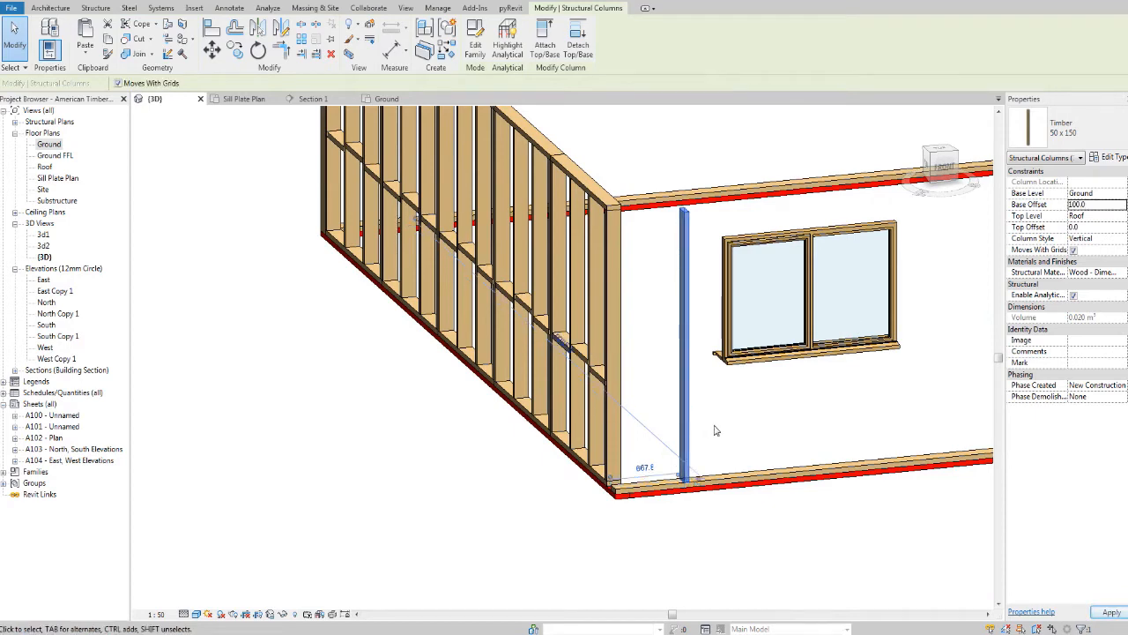
{"action": "left_click", "coordinate": [728, 433]}
{"action": "left_click", "coordinate": [943, 165]}
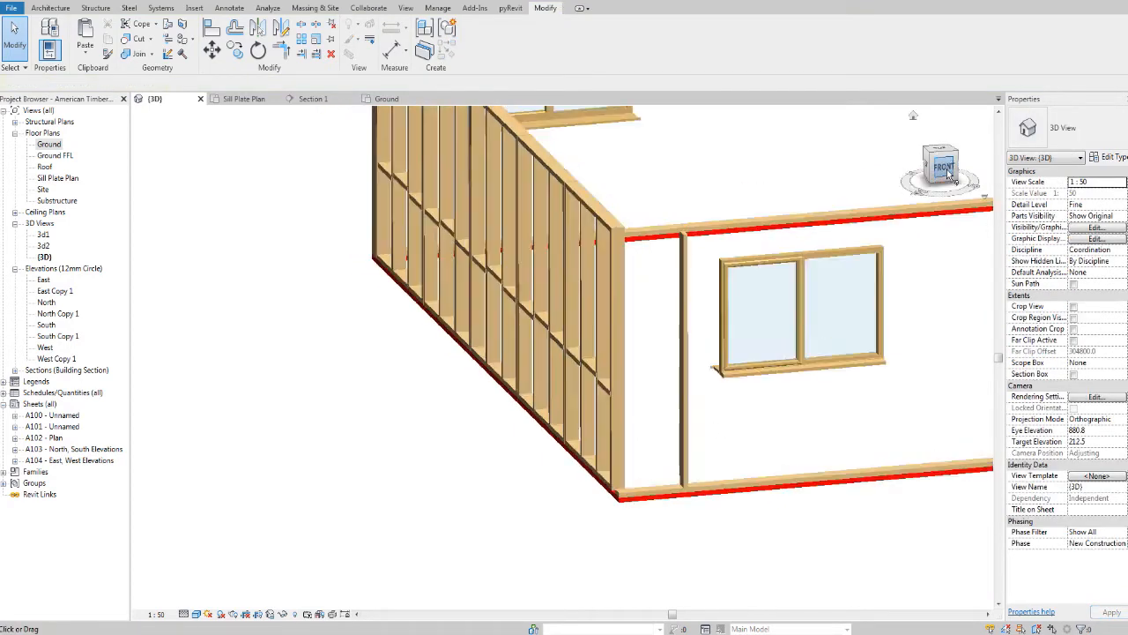
Move the single front wall stud to the corner so its outer face is flush with the outer face of the panel wall.
{"action": "scroll", "coordinate": [273, 475], "scroll_direction": "up", "scroll_amount": 1}
{"action": "middle_click_drag", "start_coordinate": [274, 471], "coordinate": [758, 471]}
{"action": "scroll", "coordinate": [695, 479], "scroll_direction": "up", "scroll_amount": 3}
{"action": "middle_click_drag", "start_coordinate": [477, 466], "coordinate": [866, 391]}
{"action": "scroll", "coordinate": [825, 398], "scroll_direction": "up", "scroll_amount": 2}
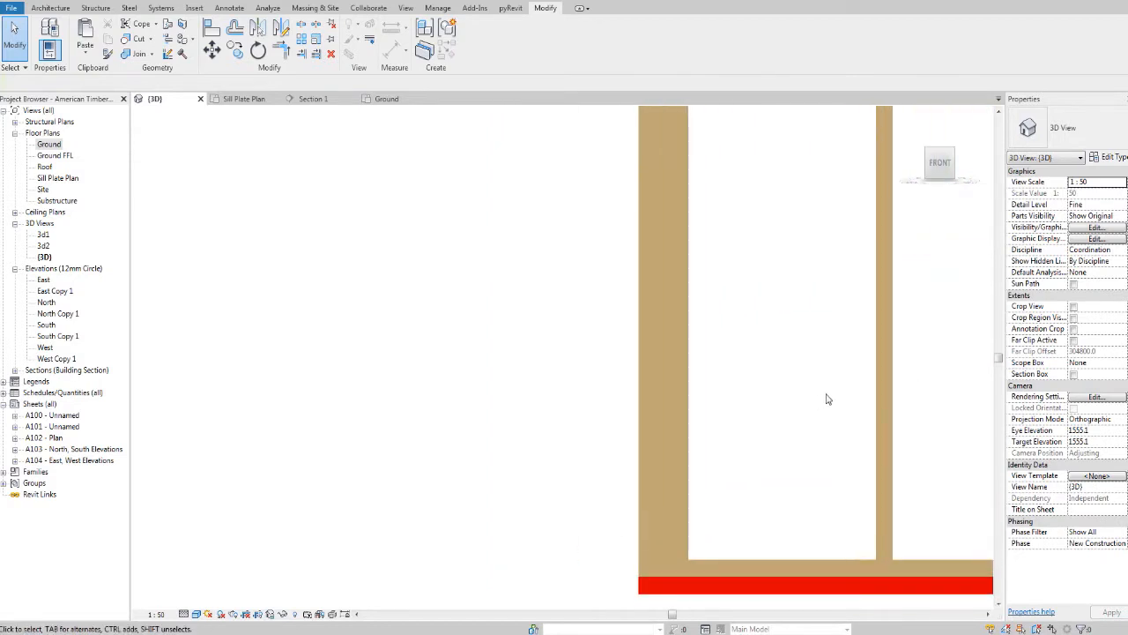
{"action": "left_click", "coordinate": [885, 402]}
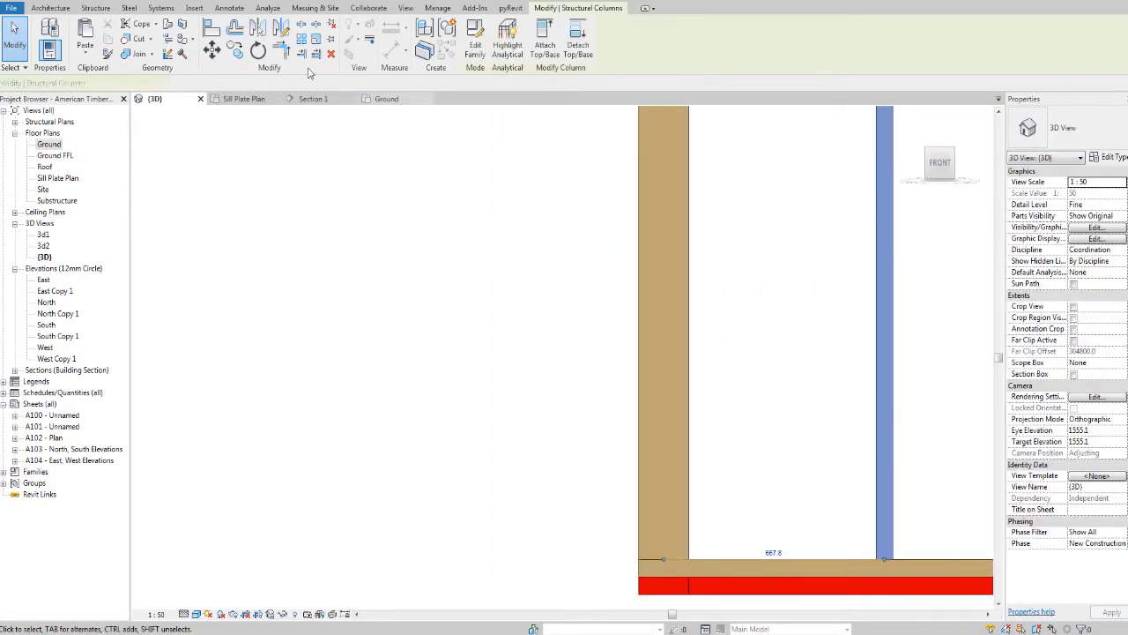
{"action": "left_click", "coordinate": [211, 50]}
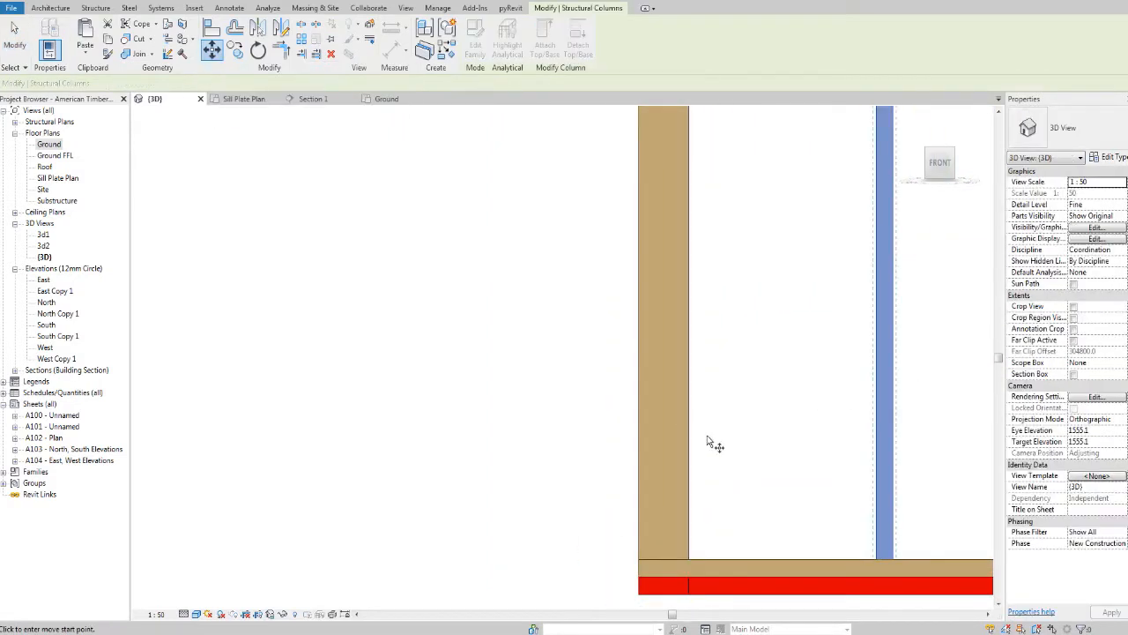
{"action": "left_click", "coordinate": [878, 384]}
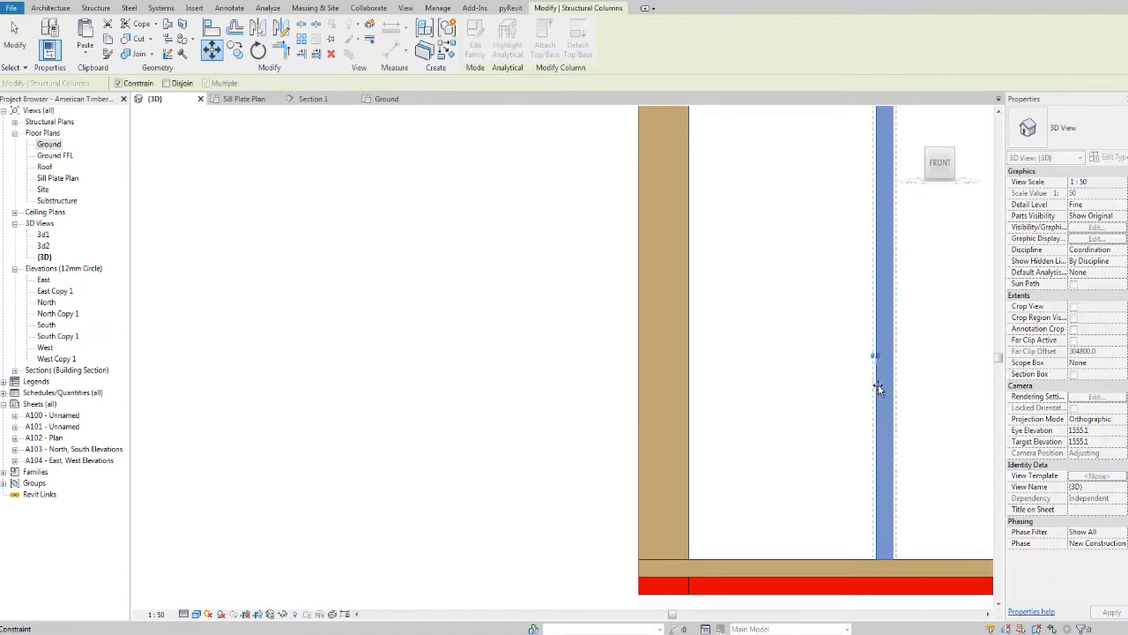
{"action": "left_click", "coordinate": [640, 388]}
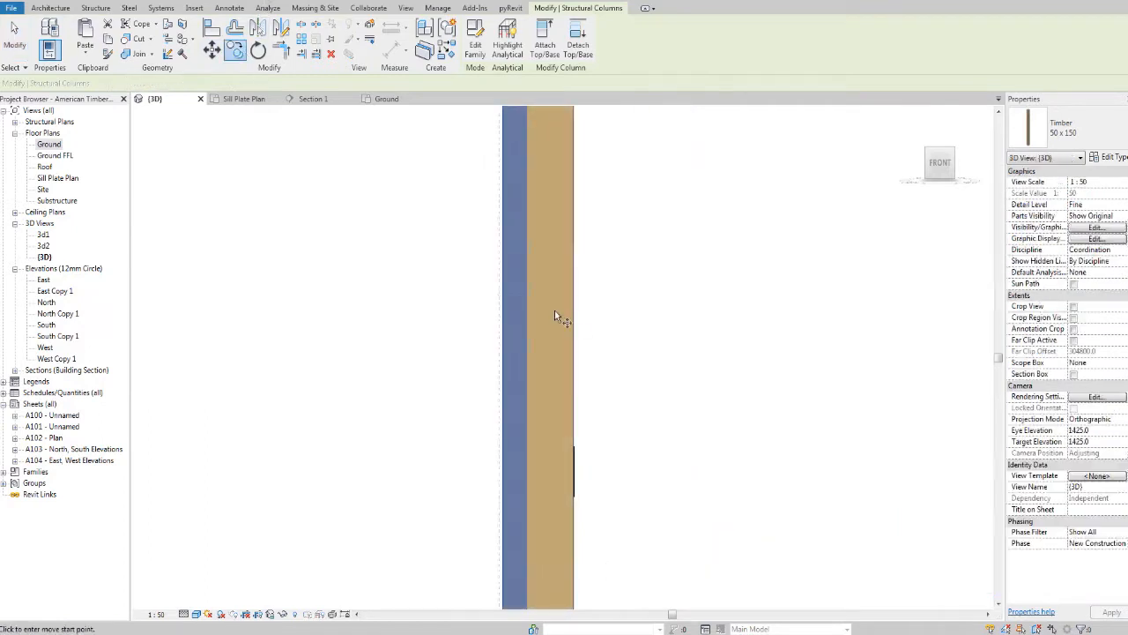
Copy the corner stud twice, side by side at its own 50 mm width, to build a triple-stud corner post.
{"action": "key", "text": "c"}
{"action": "key", "text": "o"}
{"action": "left_click", "coordinate": [502, 324]}
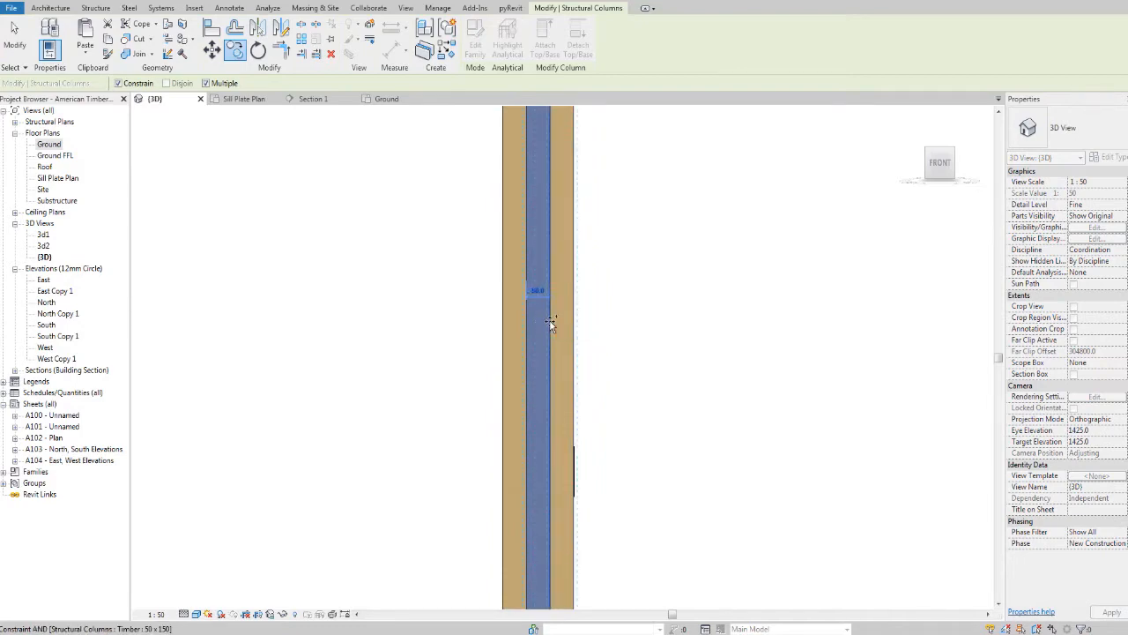
{"action": "left_click", "coordinate": [551, 324]}
{"action": "scroll", "coordinate": [551, 322], "scroll_direction": "down", "scroll_amount": 6}
{"action": "middle_click_drag", "start_coordinate": [552, 313], "coordinate": [638, 412], "text": "shift"}
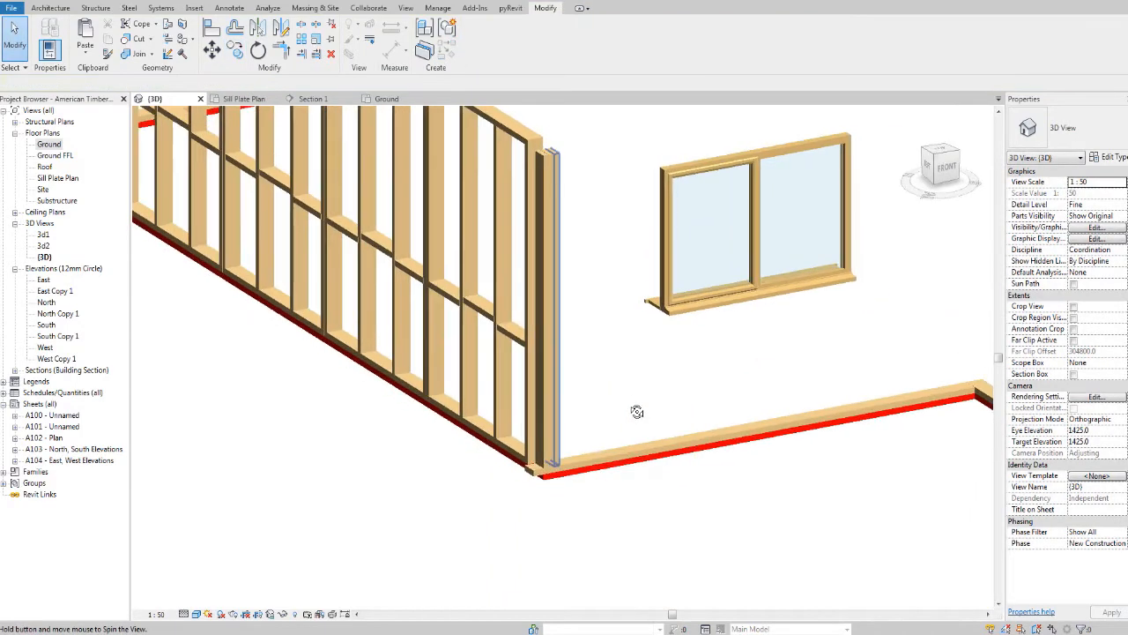
{"action": "middle_click_drag", "start_coordinate": [614, 352], "coordinate": [644, 378]}
{"action": "scroll", "coordinate": [626, 360], "scroll_direction": "down", "scroll_amount": 3}
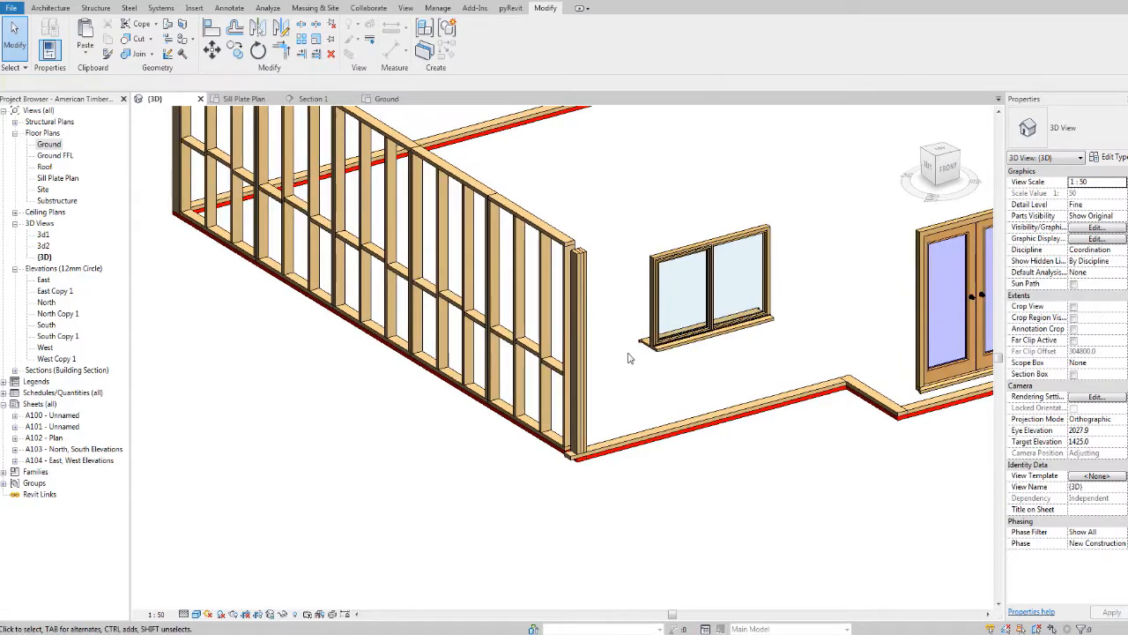
{"action": "middle_click_drag", "start_coordinate": [586, 331], "coordinate": [597, 361]}
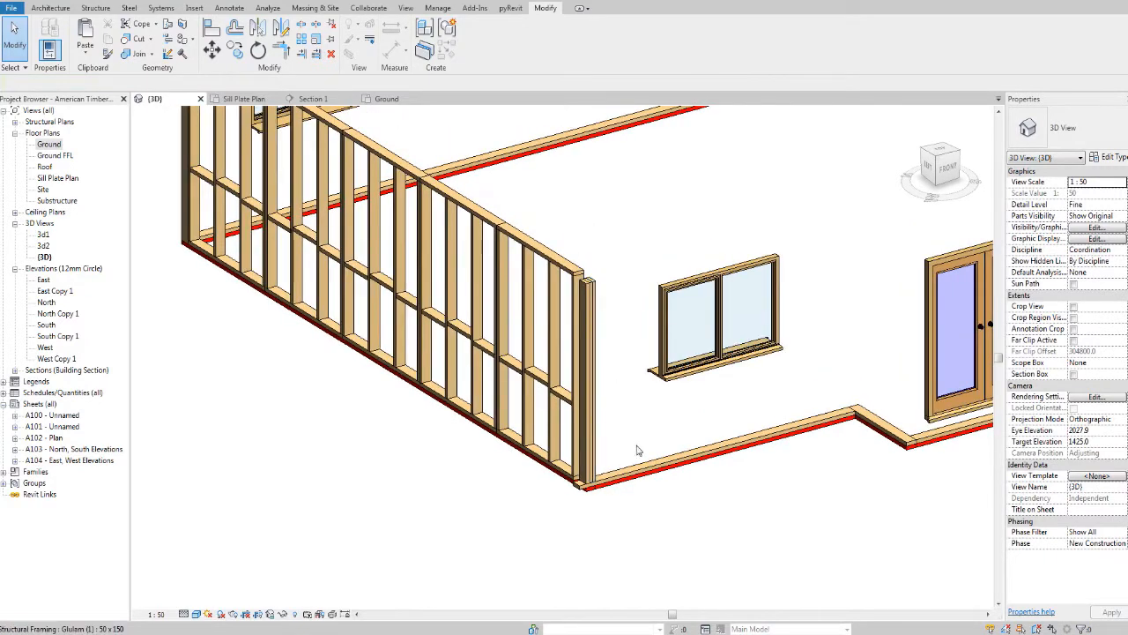
Shorten the corner end of the front wall's bottom plate back to the outer face of the triple studs.
{"action": "scroll", "coordinate": [637, 461], "scroll_direction": "up", "scroll_amount": 3}
{"action": "left_click", "coordinate": [602, 486]}
{"action": "scroll", "coordinate": [546, 520], "scroll_direction": "up", "scroll_amount": 3}
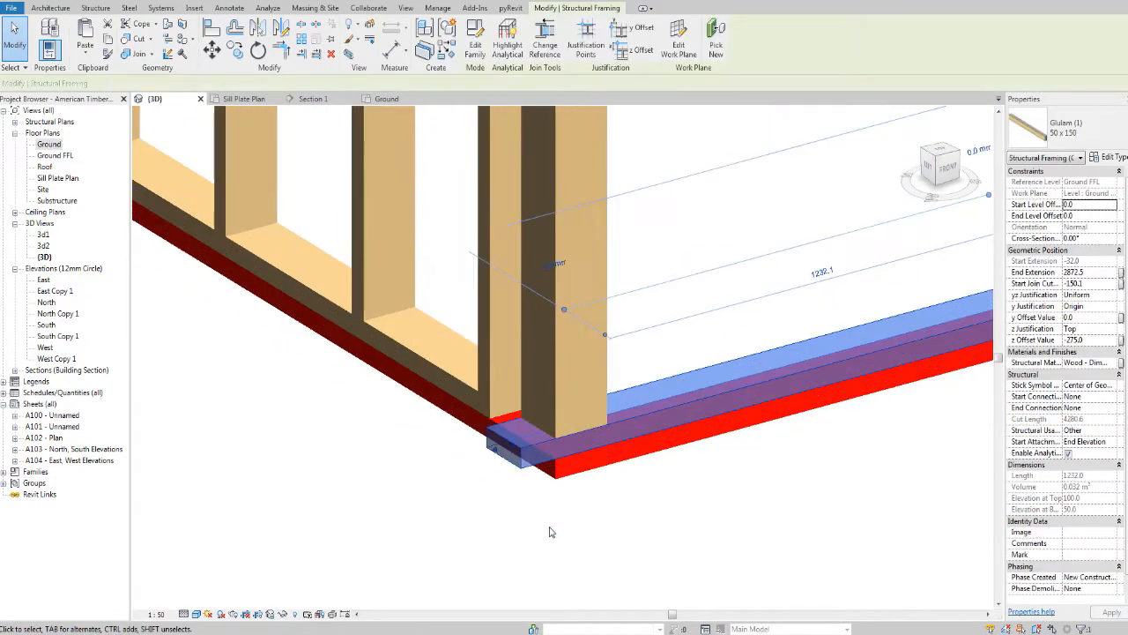
{"action": "scroll", "coordinate": [425, 262], "scroll_direction": "up", "scroll_amount": 2}
{"action": "scroll", "coordinate": [448, 368], "scroll_direction": "up", "scroll_amount": 2}
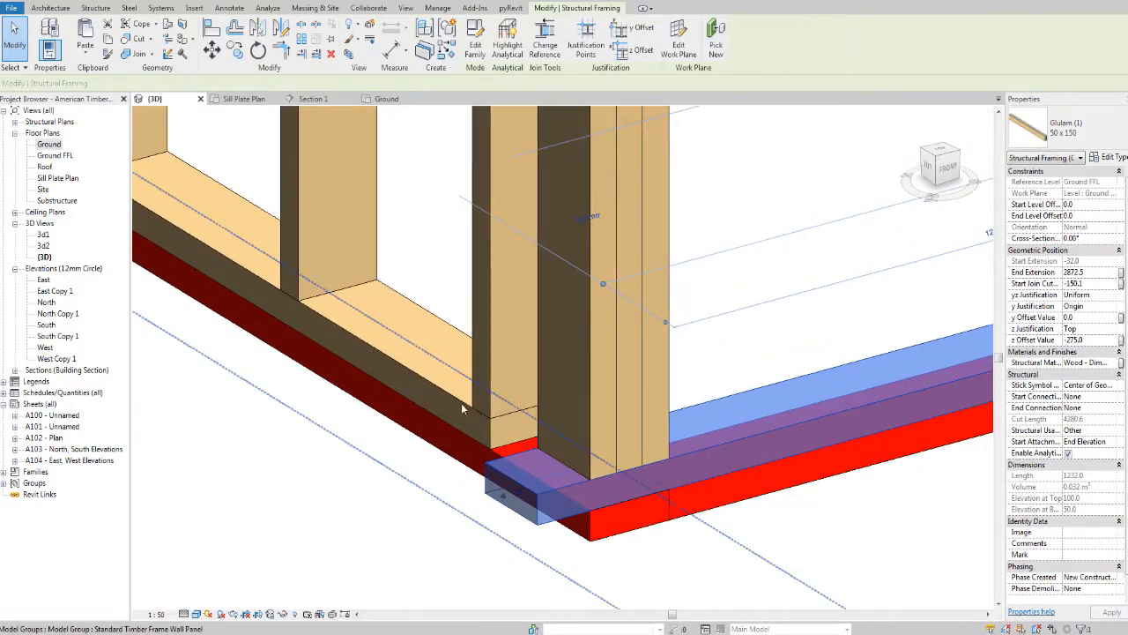
{"action": "left_click_drag", "start_coordinate": [517, 499], "coordinate": [570, 479]}
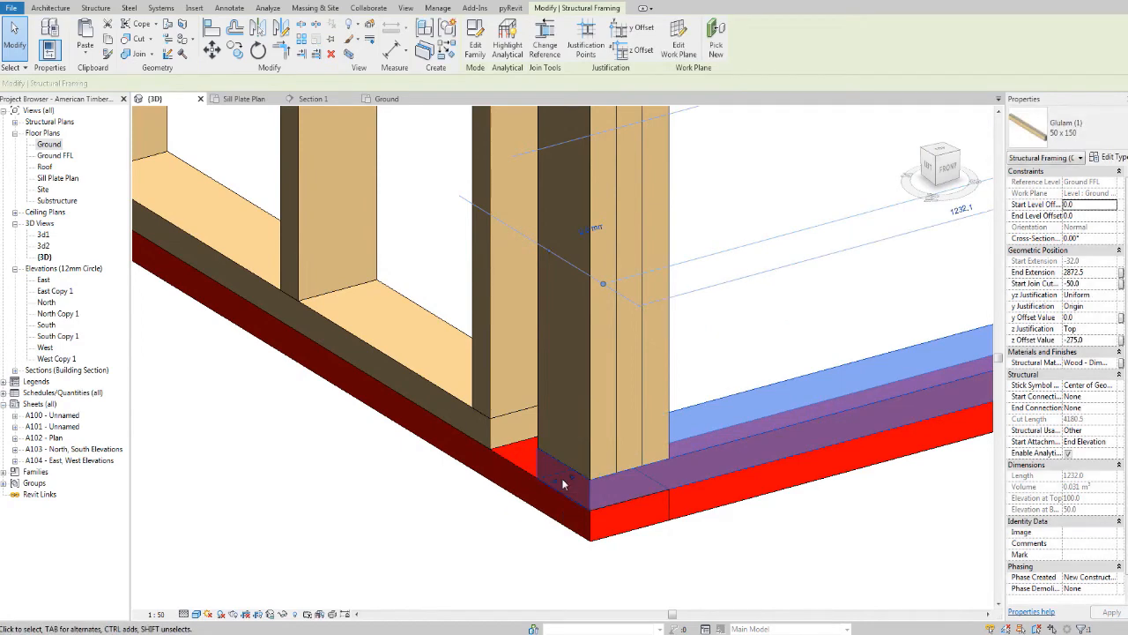
{"action": "key", "text": "Escape"}
Align the end face of the front wall's bottom plate with the outer face of the corner studs in the front view.
{"action": "scroll", "coordinate": [631, 511], "scroll_direction": "up", "scroll_amount": 2}
{"action": "middle_click_drag", "start_coordinate": [632, 511], "coordinate": [529, 418], "text": "shift"}
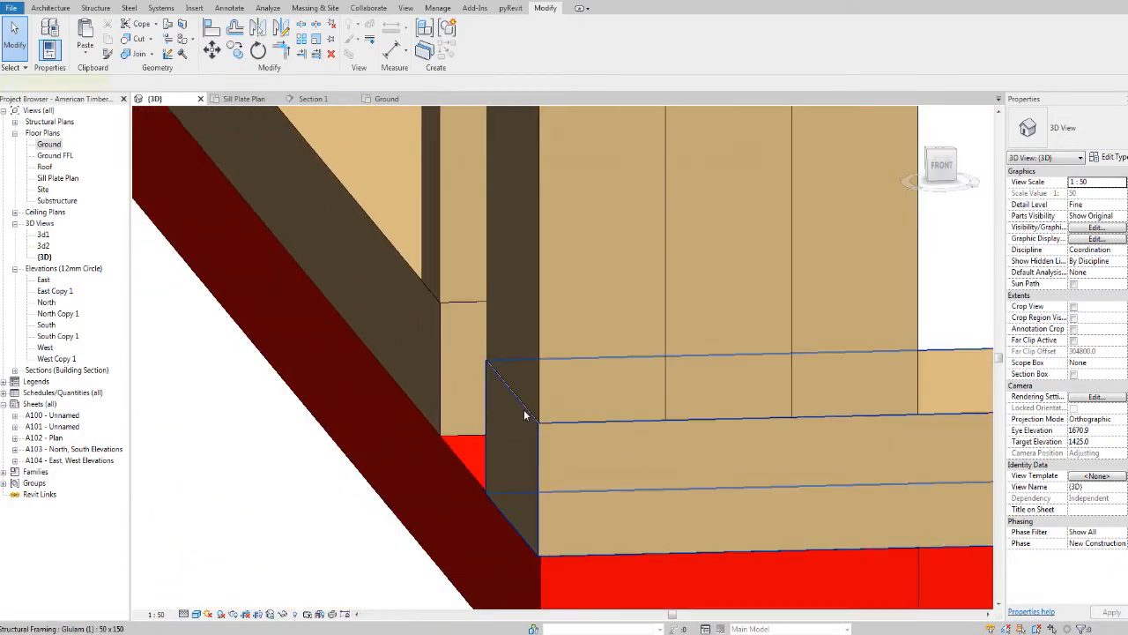
{"action": "left_click", "coordinate": [524, 410]}
{"action": "scroll", "coordinate": [523, 412], "scroll_direction": "down", "scroll_amount": 2}
{"action": "scroll", "coordinate": [518, 440], "scroll_direction": "up", "scroll_amount": 3}
{"action": "scroll", "coordinate": [517, 433], "scroll_direction": "down", "scroll_amount": 3}
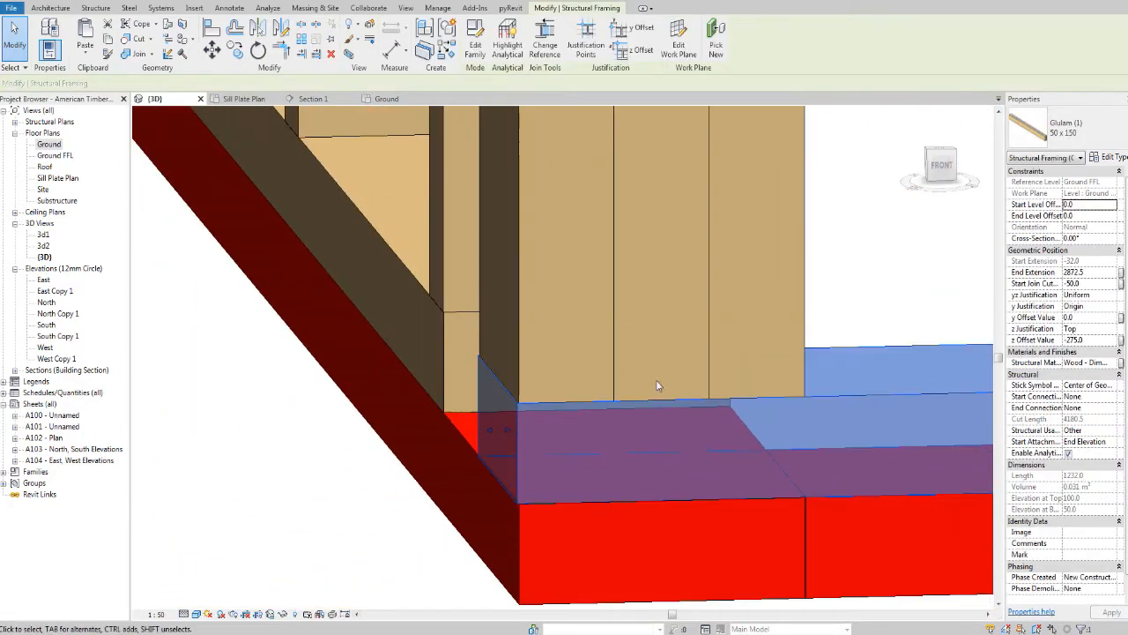
{"action": "left_click", "coordinate": [942, 167]}
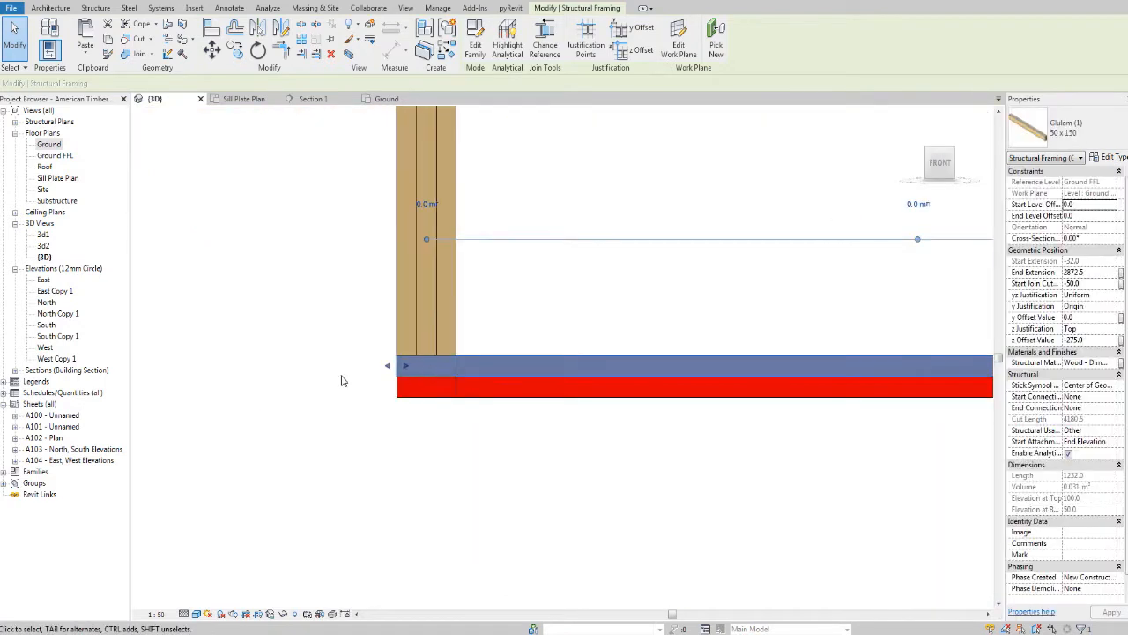
{"action": "scroll", "coordinate": [519, 368], "scroll_direction": "up", "scroll_amount": 4}
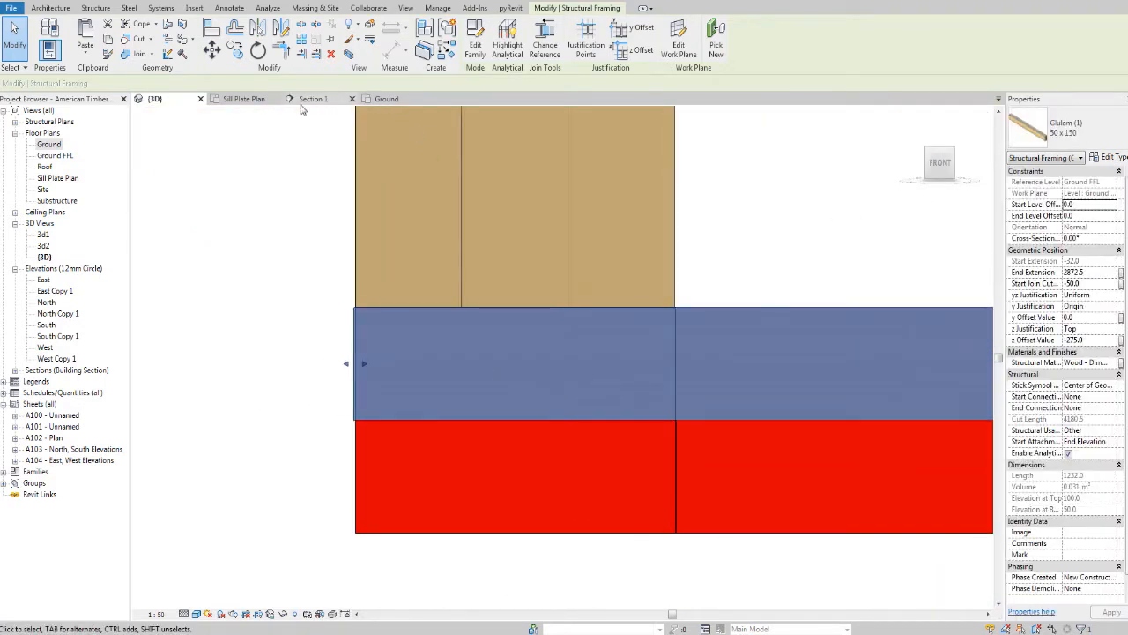
{"action": "key", "text": "a"}
{"action": "key", "text": "l"}
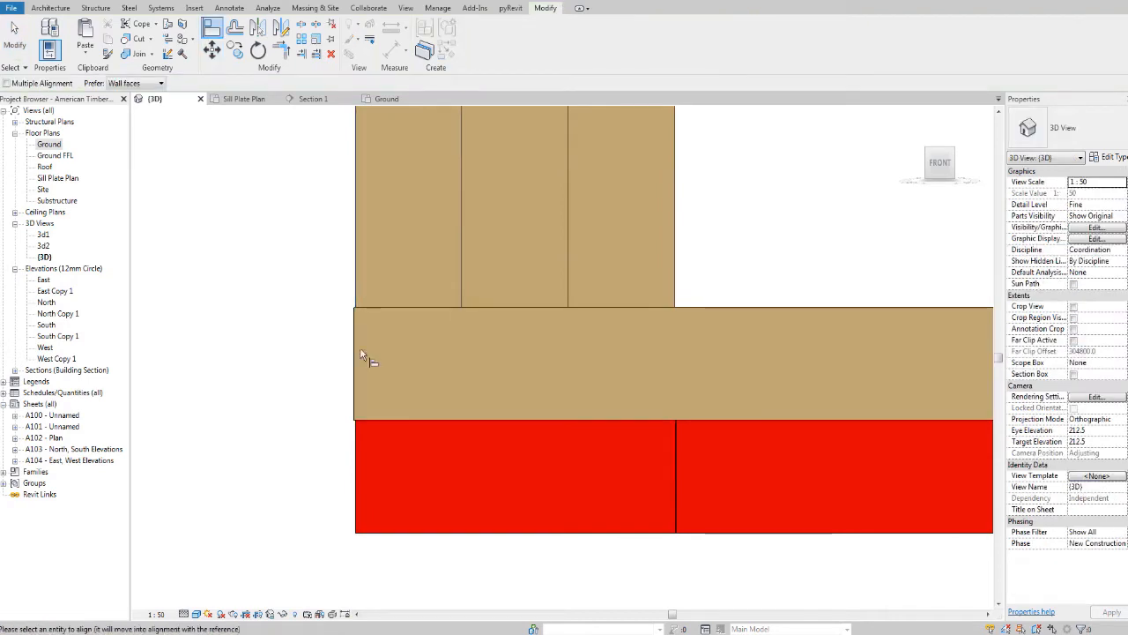
{"action": "key", "text": "Escape"}
Ungroup the standard timber frame wall panel nearest the front corner and open the Section 1 view at that panel.
{"action": "middle_click_drag", "start_coordinate": [347, 353], "coordinate": [459, 196], "text": "shift"}
{"action": "left_click", "coordinate": [503, 176]}
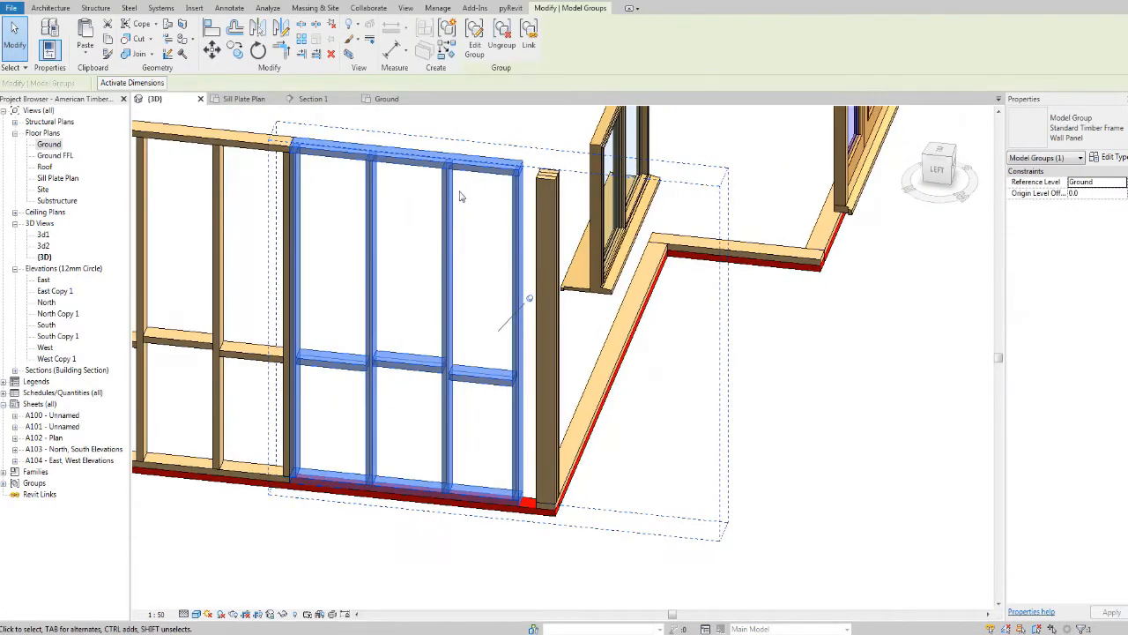
{"action": "left_click", "coordinate": [488, 44]}
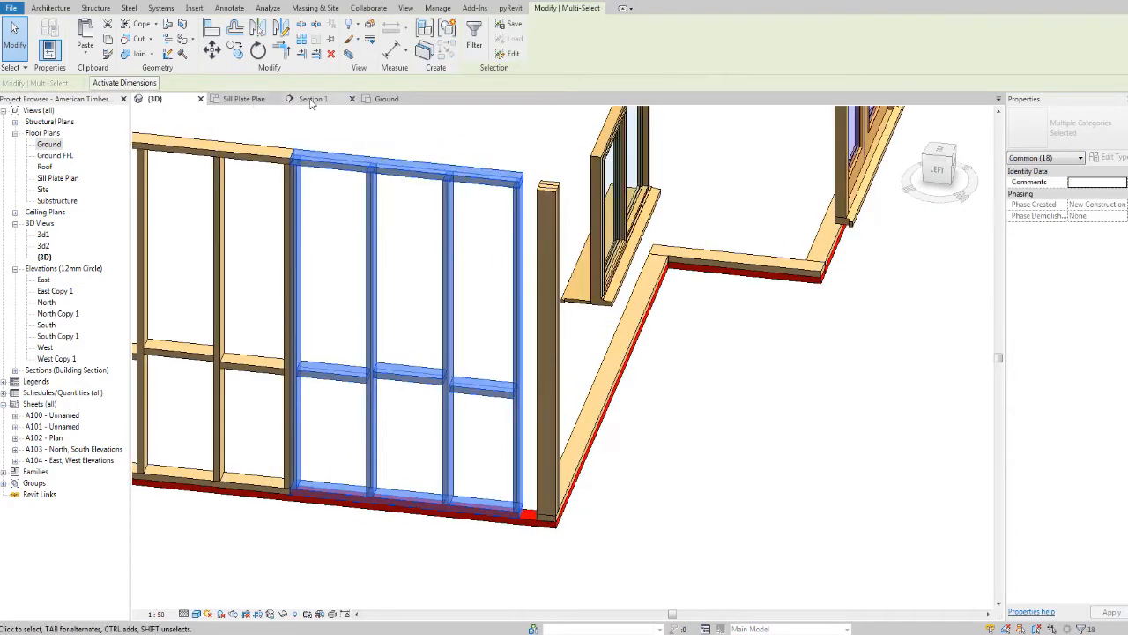
{"action": "left_click", "coordinate": [311, 103]}
{"action": "scroll", "coordinate": [594, 296], "scroll_direction": "up", "scroll_amount": 4}
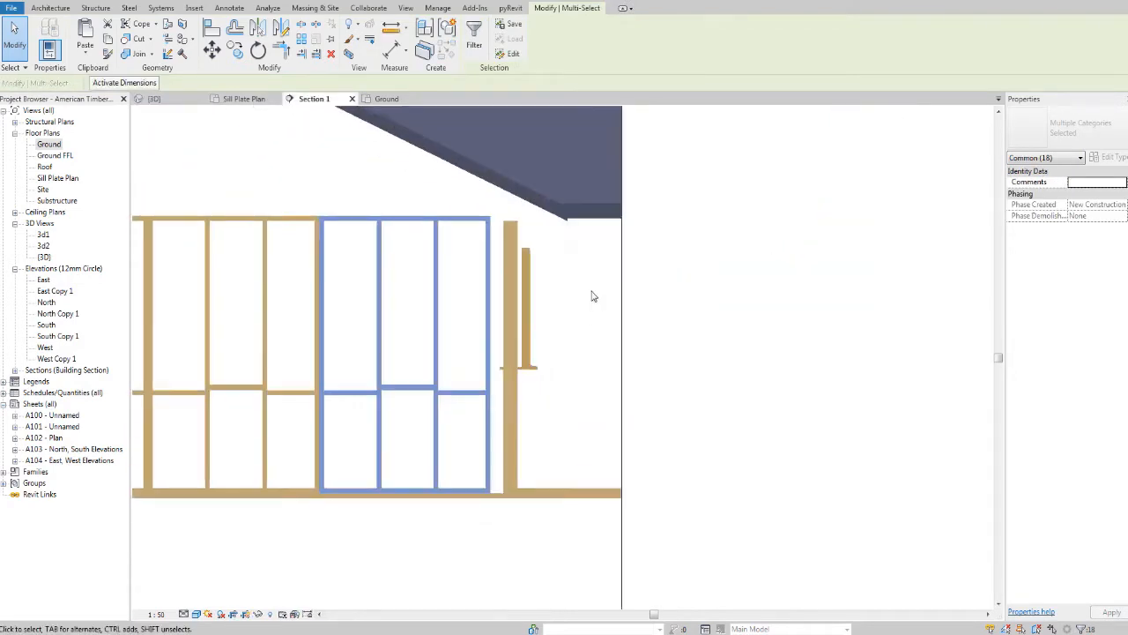
Copy the last stud of the end panel in the section so it sits against the near face of the corner post.
{"action": "scroll", "coordinate": [497, 280], "scroll_direction": "up", "scroll_amount": 3}
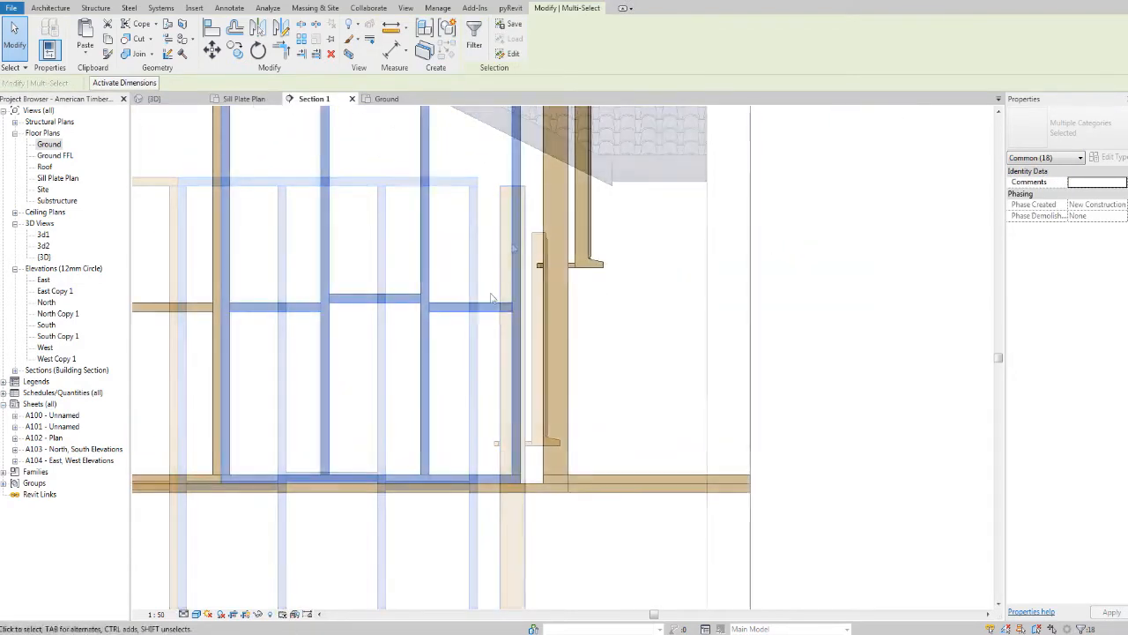
{"action": "left_click", "coordinate": [468, 226]}
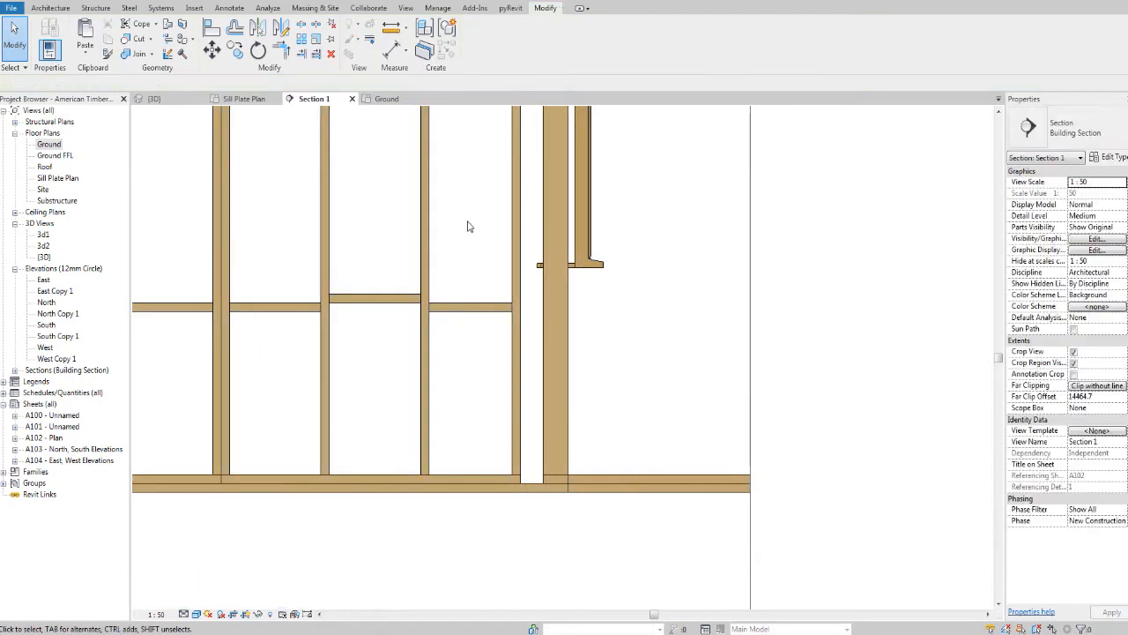
{"action": "left_click", "coordinate": [518, 419]}
{"action": "left_click", "coordinate": [235, 50]}
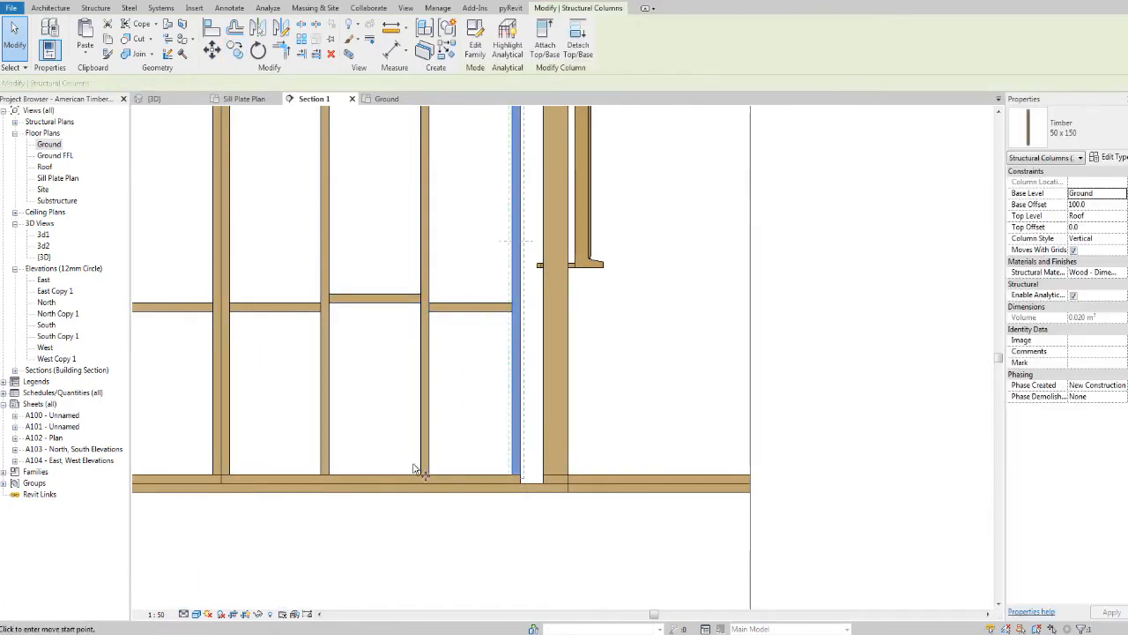
{"action": "scroll", "coordinate": [498, 371], "scroll_direction": "up", "scroll_amount": 4}
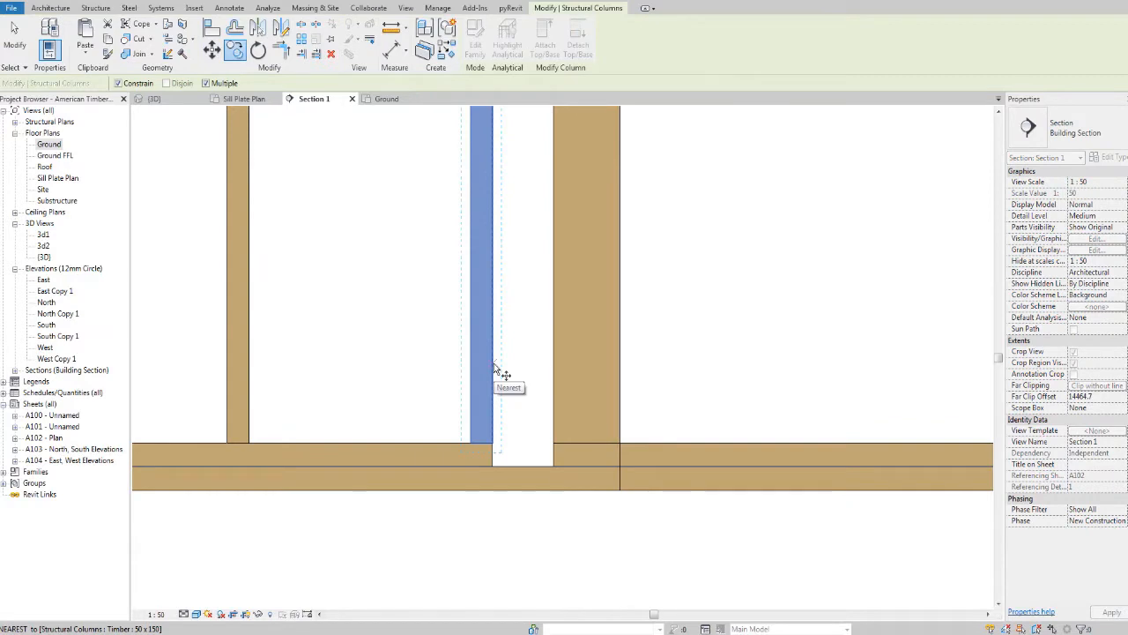
{"action": "left_click", "coordinate": [494, 365]}
{"action": "left_click", "coordinate": [553, 365]}
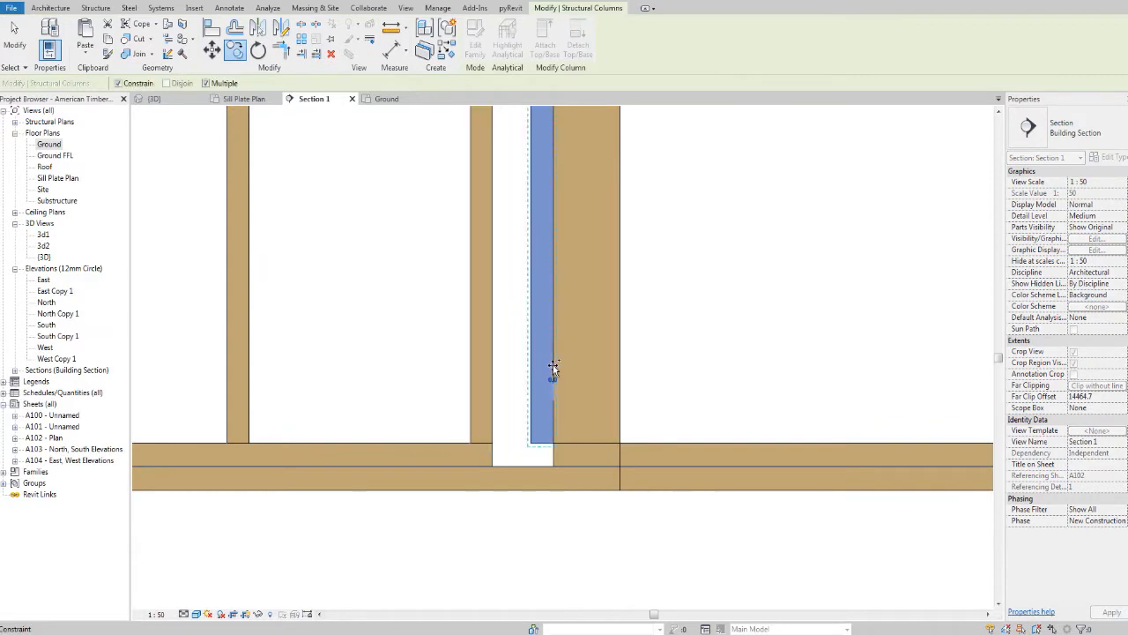
{"action": "key", "text": "Escape"}
{"action": "key", "text": "Escape"}
Align the end of the panel's bottom plate with the near face of the corner post.
{"action": "left_click", "coordinate": [495, 462]}
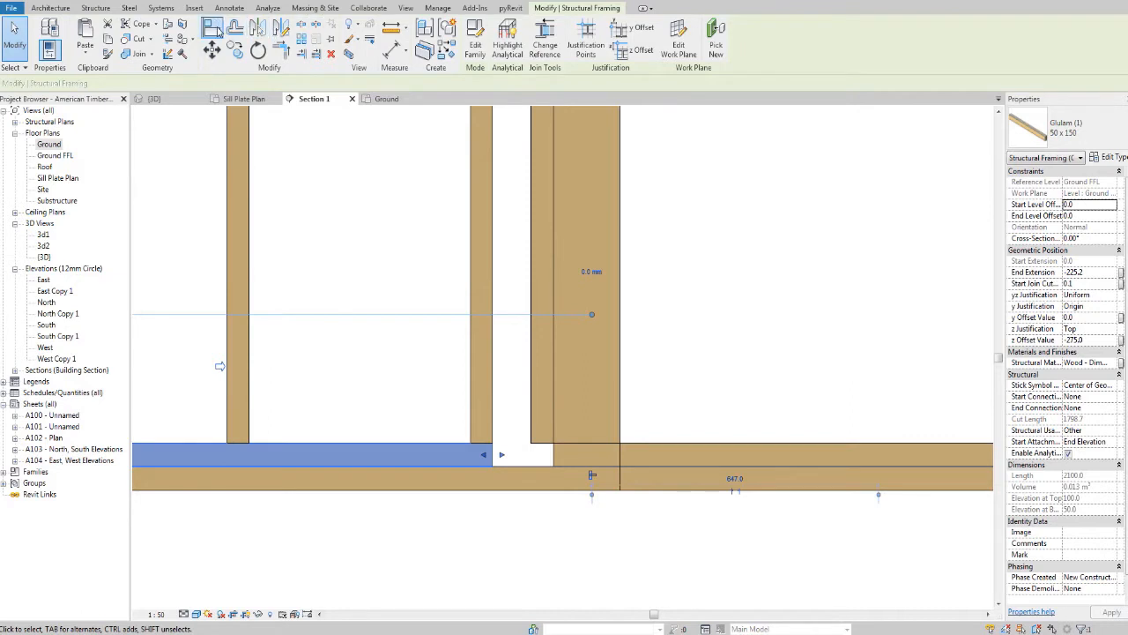
{"action": "key", "text": "a"}
{"action": "key", "text": "l"}
{"action": "left_click", "coordinate": [554, 411]}
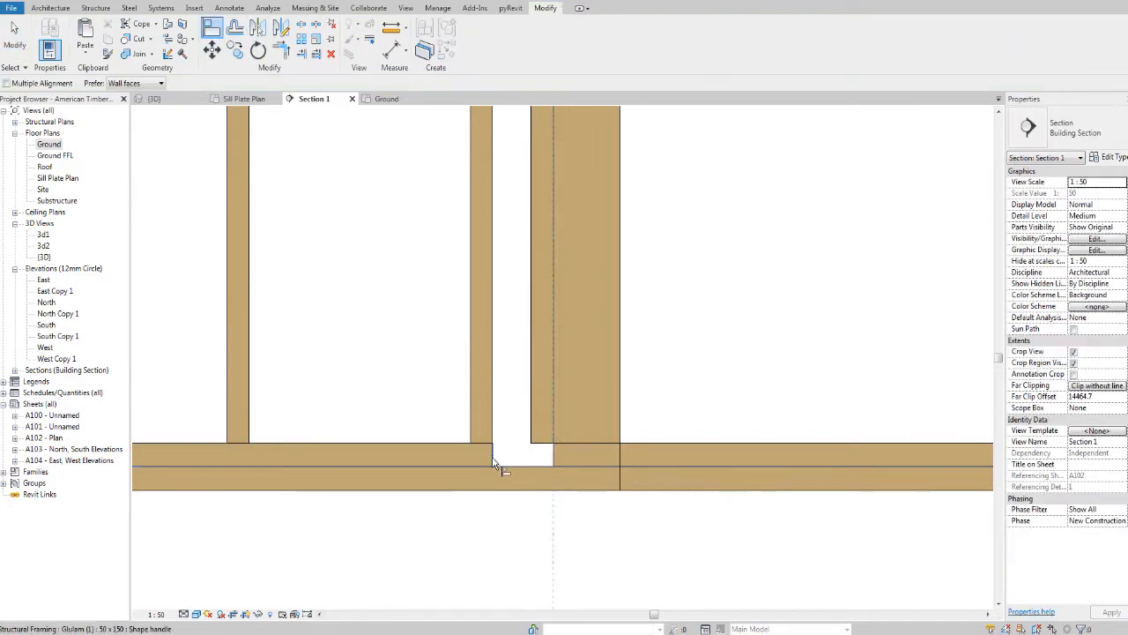
{"action": "scroll", "coordinate": [493, 458], "scroll_direction": "down", "scroll_amount": 5}
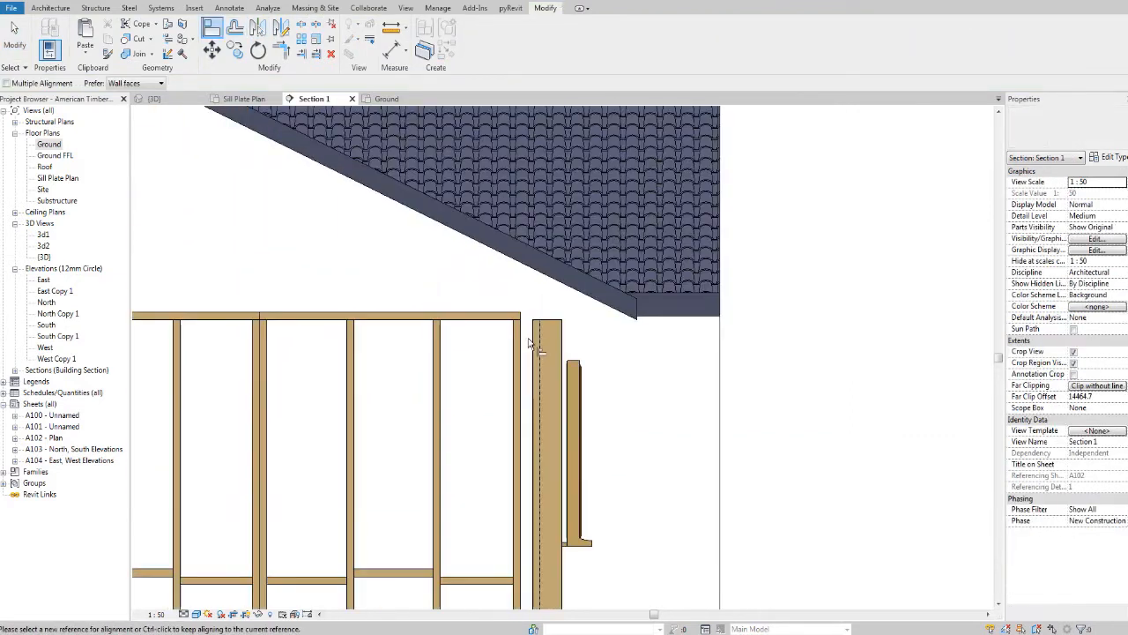
Align the end of the panel's top plate with the near face of the corner post.
{"action": "scroll", "coordinate": [533, 343], "scroll_direction": "up", "scroll_amount": 4}
{"action": "left_click", "coordinate": [537, 341]}
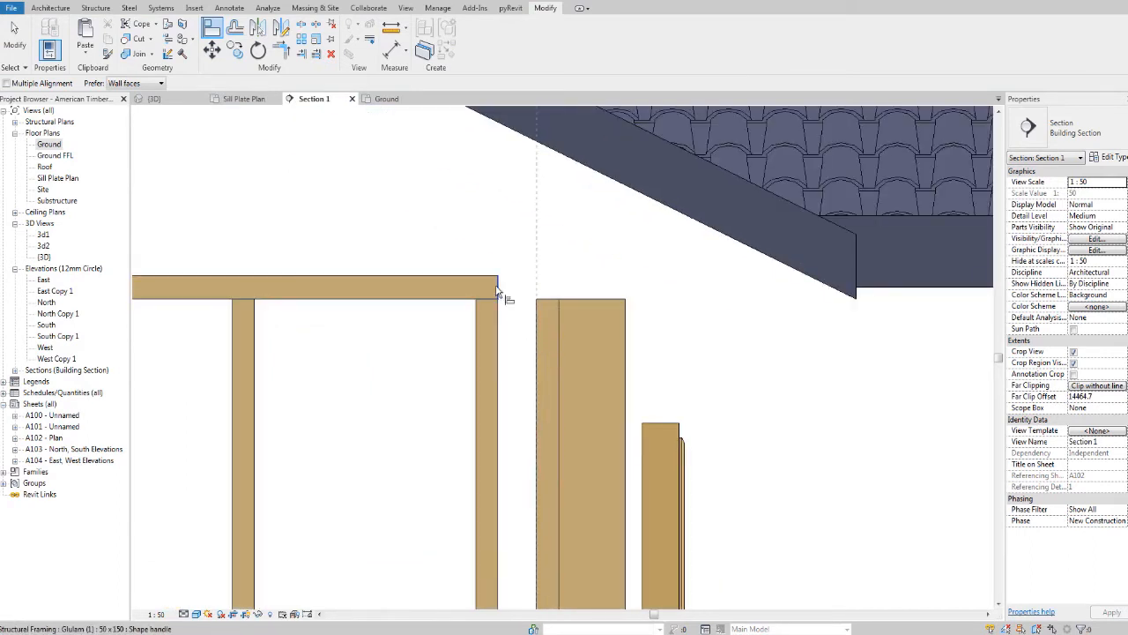
{"action": "left_click", "coordinate": [497, 290]}
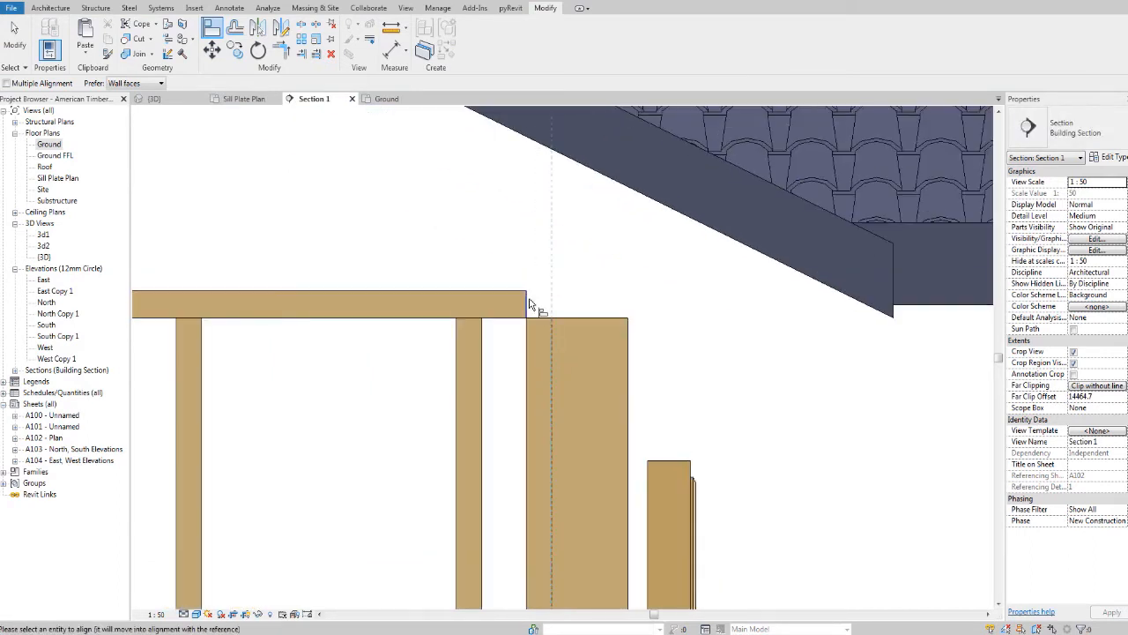
{"action": "left_click", "coordinate": [527, 308]}
{"action": "key", "text": "Escape"}
{"action": "key", "text": "Escape"}
{"action": "scroll", "coordinate": [614, 312], "scroll_direction": "down", "scroll_amount": 6}
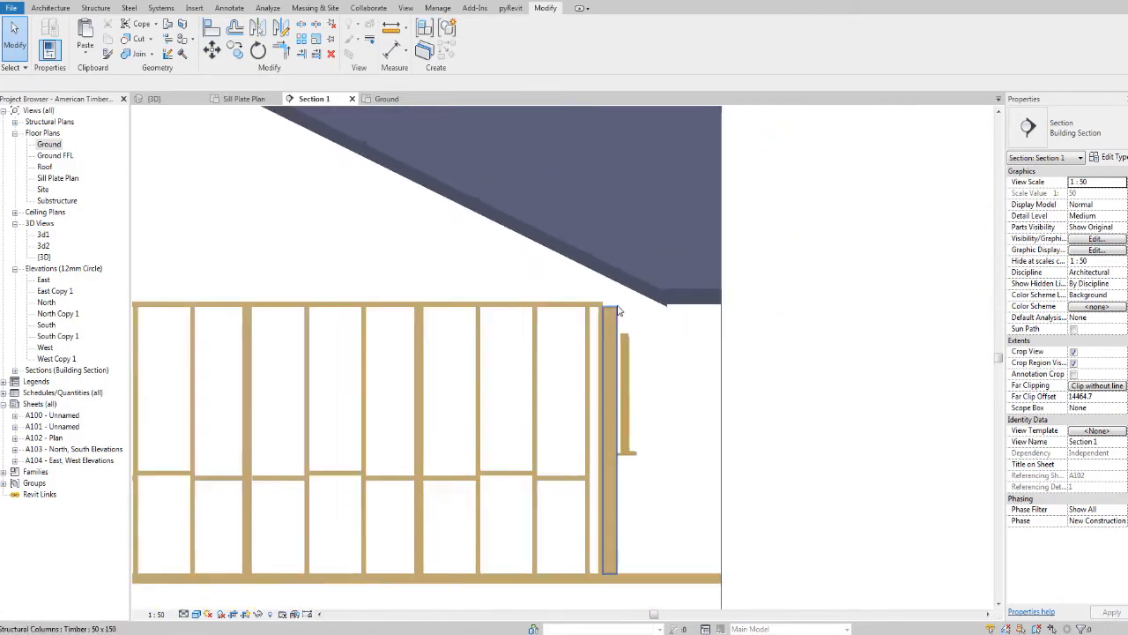
{"action": "middle_click_drag", "start_coordinate": [651, 320], "coordinate": [625, 393]}
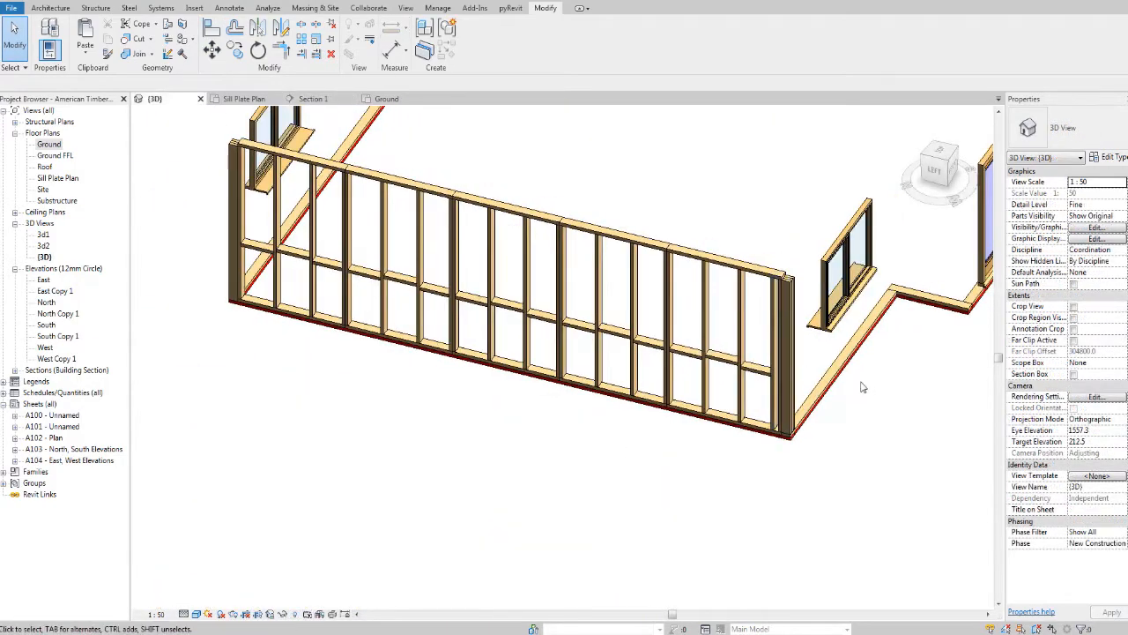
Examine the framed wall and its corner-end plates and studs in the 3D view.
{"action": "middle_click_drag", "start_coordinate": [862, 396], "coordinate": [764, 415], "text": "shift"}
{"action": "scroll", "coordinate": [764, 414], "scroll_direction": "up", "scroll_amount": 6}
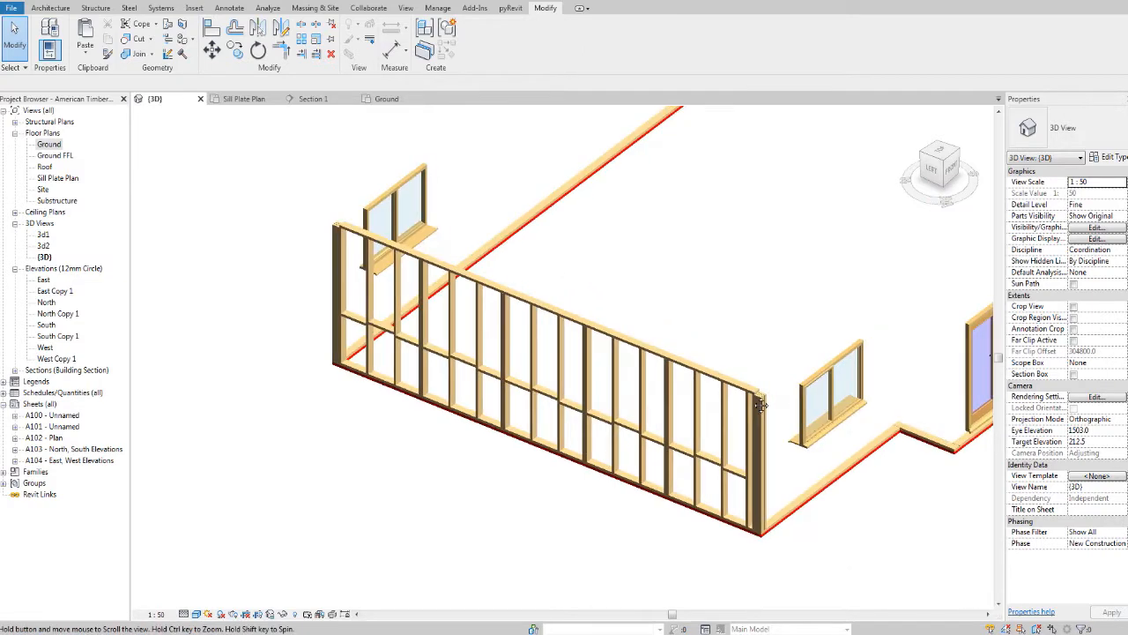
{"action": "middle_click_drag", "start_coordinate": [711, 294], "coordinate": [811, 290], "text": "shift"}
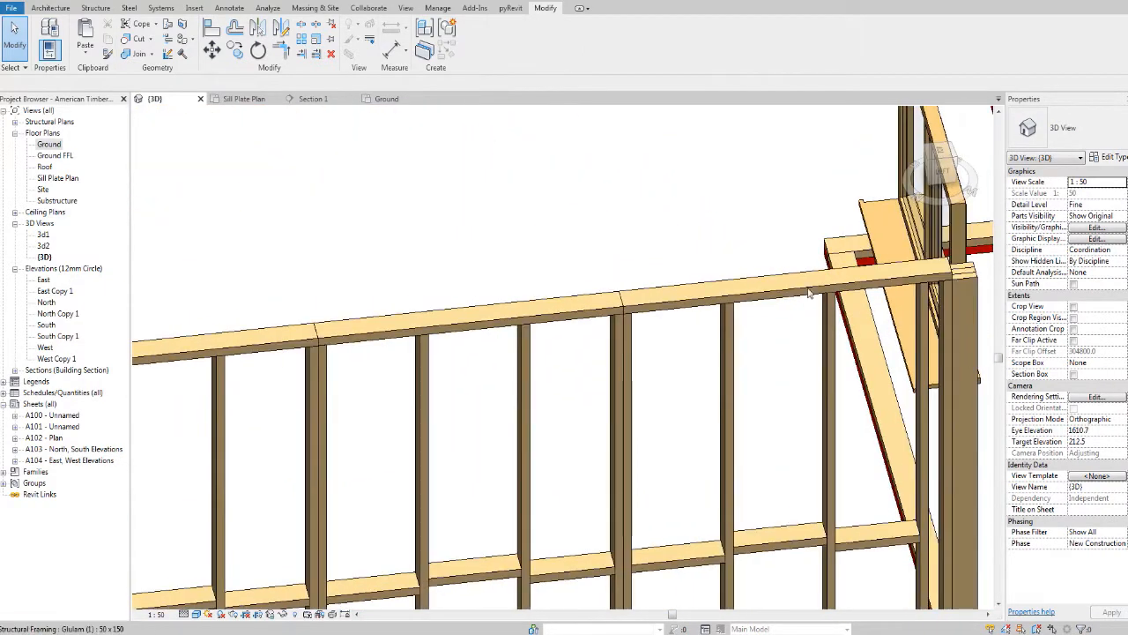
{"action": "middle_click_drag", "start_coordinate": [860, 319], "coordinate": [774, 297]}
{"action": "scroll", "coordinate": [784, 294], "scroll_direction": "up", "scroll_amount": 1}
{"action": "middle_click_drag", "start_coordinate": [826, 242], "coordinate": [801, 168]}
{"action": "scroll", "coordinate": [441, 210], "scroll_direction": "down", "scroll_amount": 5}
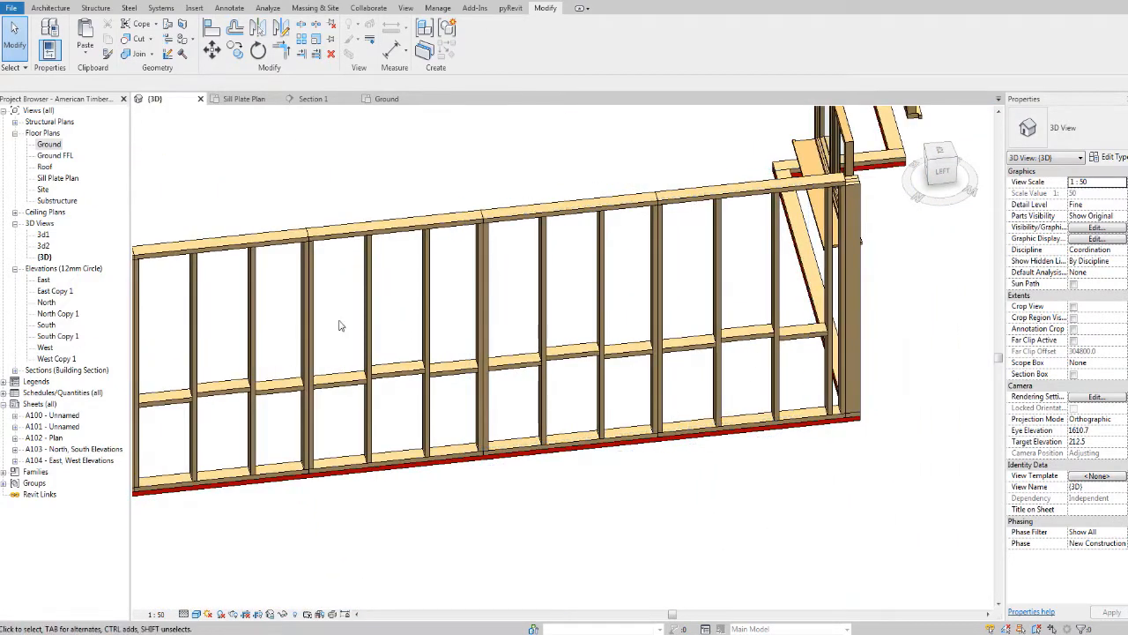
{"action": "middle_click_drag", "start_coordinate": [767, 300], "coordinate": [659, 314]}
{"action": "scroll", "coordinate": [648, 306], "scroll_direction": "up", "scroll_amount": 2}
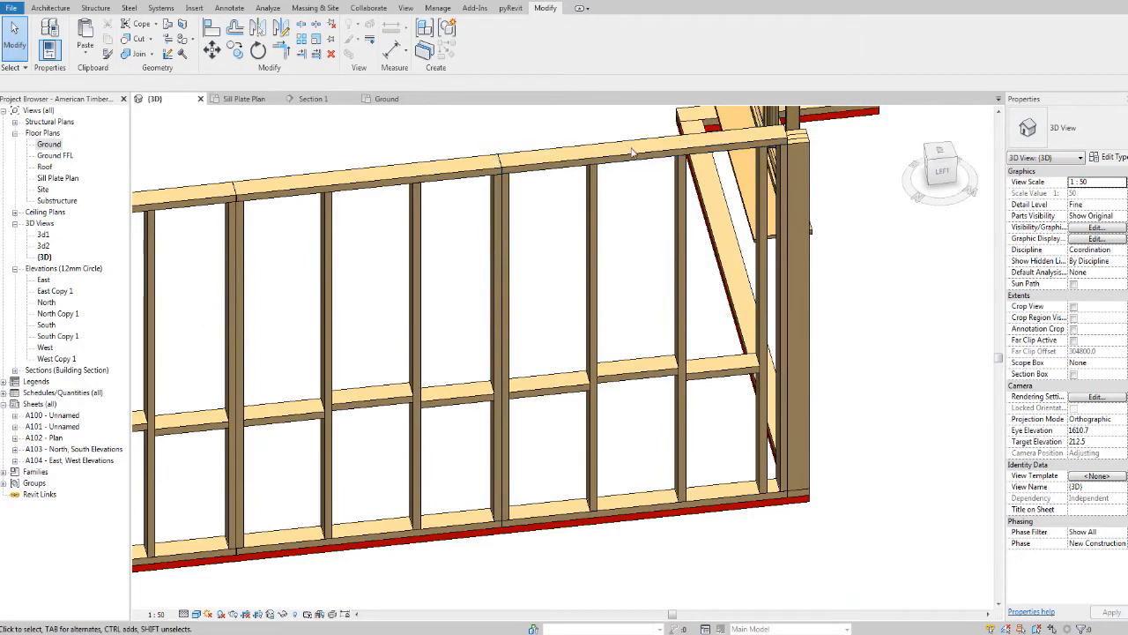
Group the end panel's top and bottom plates, studs and noggings as a model group named Frame Panel 2.
{"action": "left_click", "coordinate": [564, 159]}
{"action": "left_click", "coordinate": [508, 282], "text": "ctrl"}
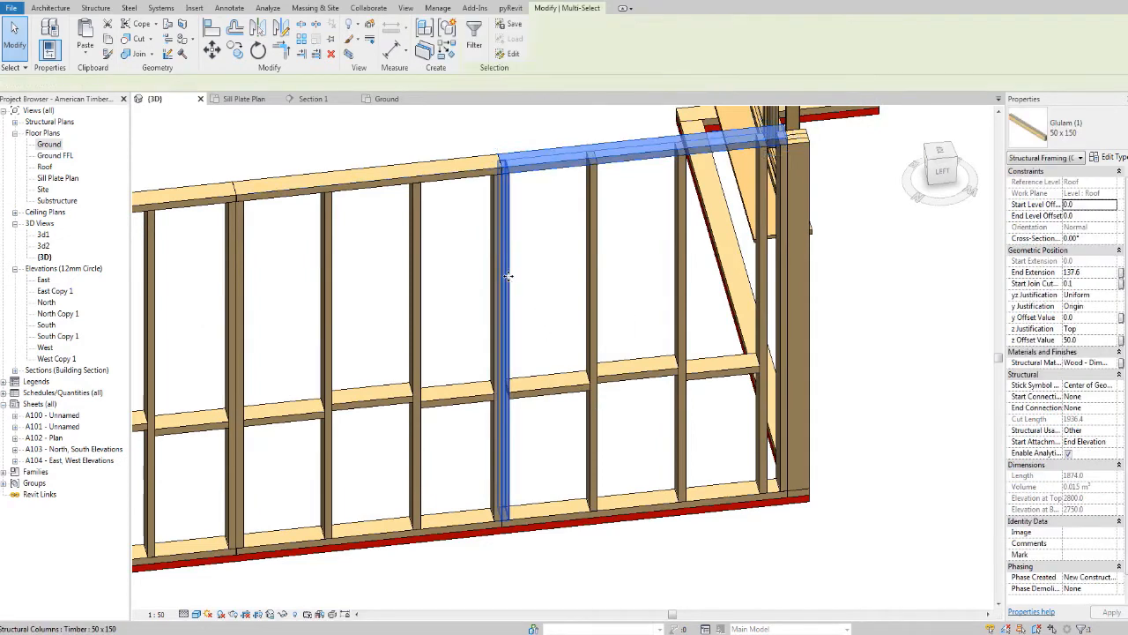
{"action": "left_click", "coordinate": [598, 254], "text": "ctrl"}
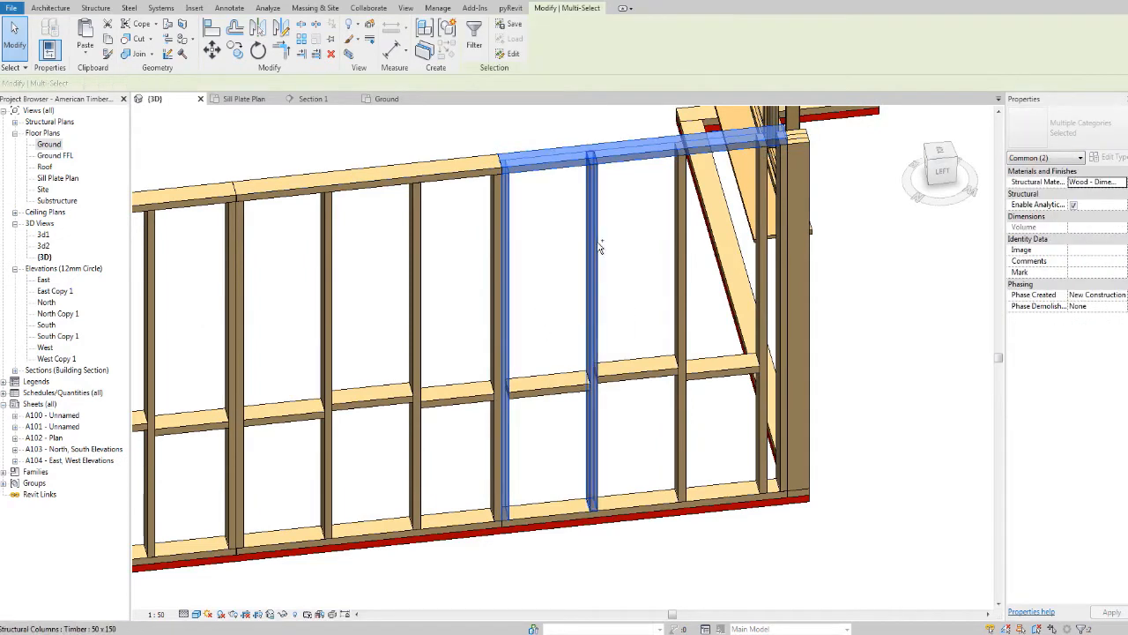
{"action": "left_click", "coordinate": [682, 255], "text": "ctrl"}
{"action": "left_click", "coordinate": [764, 244], "text": "ctrl"}
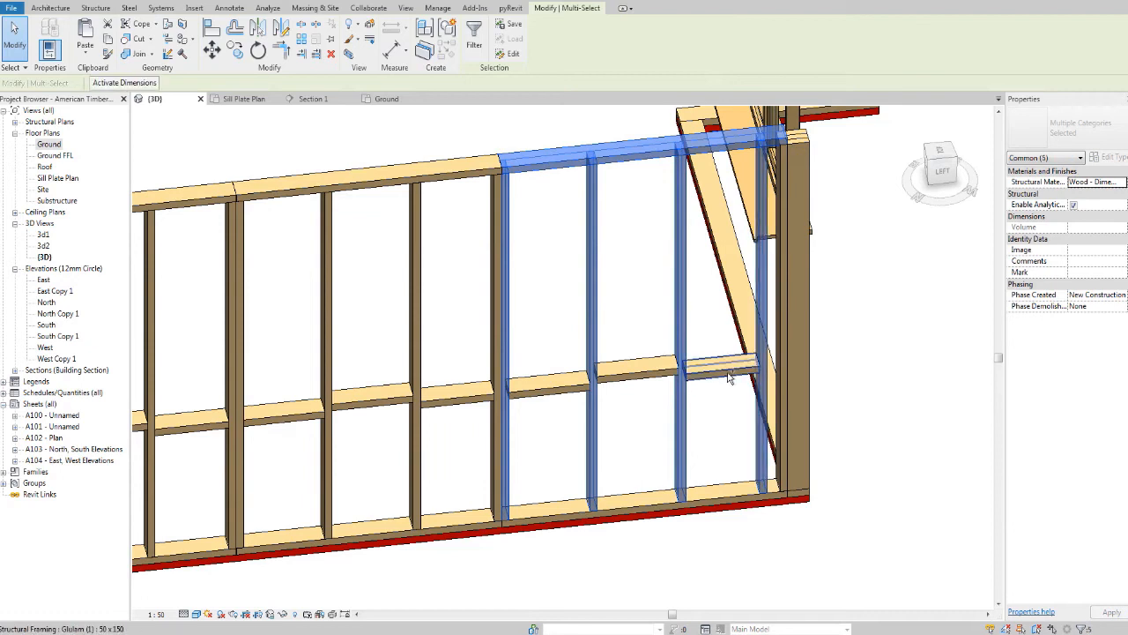
{"action": "left_click", "coordinate": [728, 374], "text": "ctrl"}
{"action": "left_click", "coordinate": [628, 370], "text": "ctrl"}
{"action": "left_click", "coordinate": [550, 385], "text": "ctrl"}
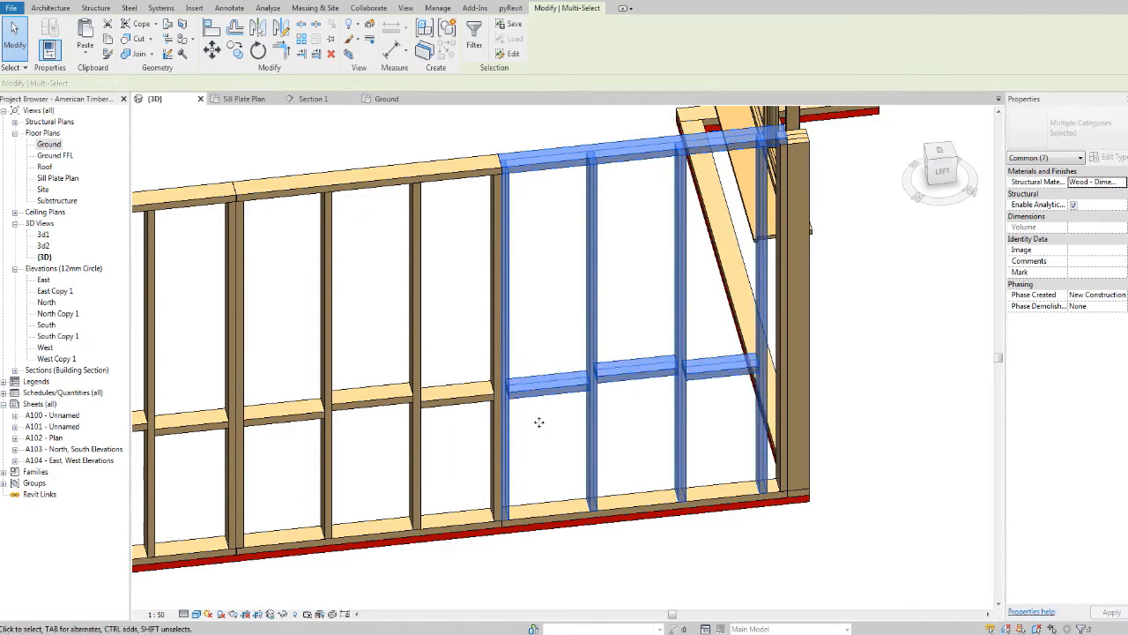
{"action": "left_click", "coordinate": [544, 522], "text": "ctrl"}
{"action": "middle_click_drag", "start_coordinate": [778, 212], "coordinate": [718, 255]}
{"action": "left_click", "coordinate": [732, 245], "text": "ctrl"}
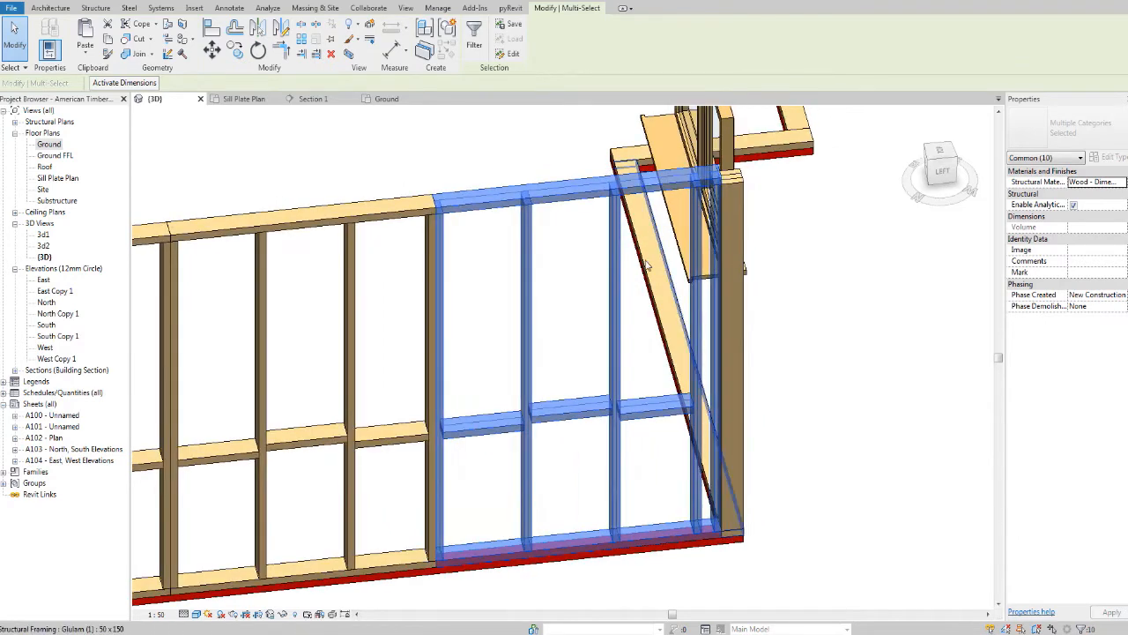
{"action": "middle_click_drag", "start_coordinate": [648, 308], "coordinate": [644, 311]}
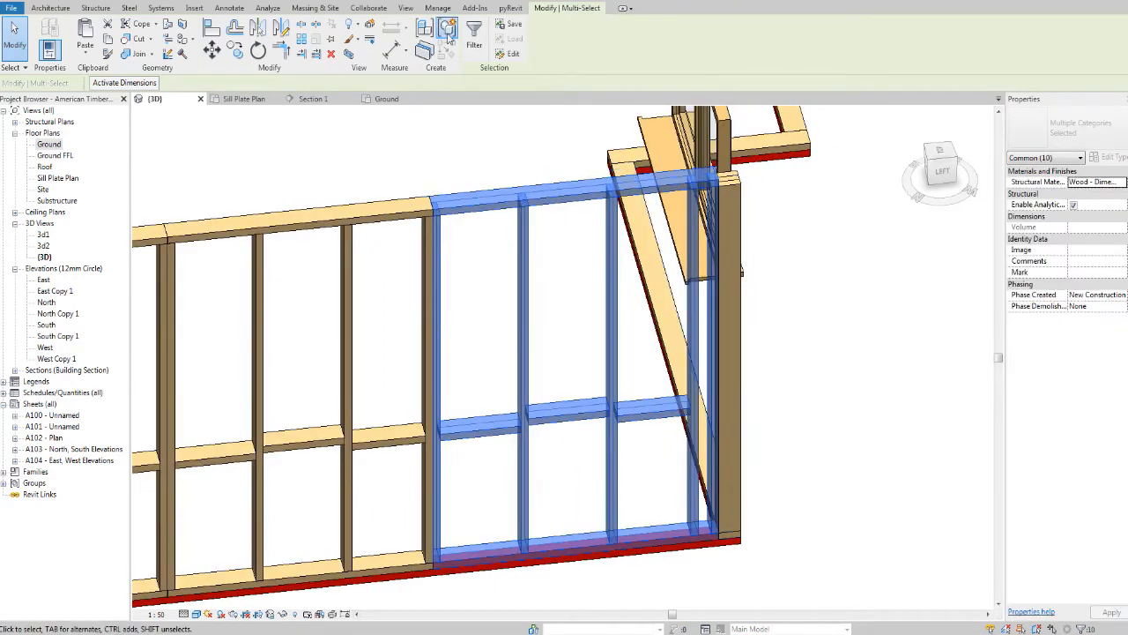
{"action": "key", "text": "g"}
{"action": "key", "text": "p"}
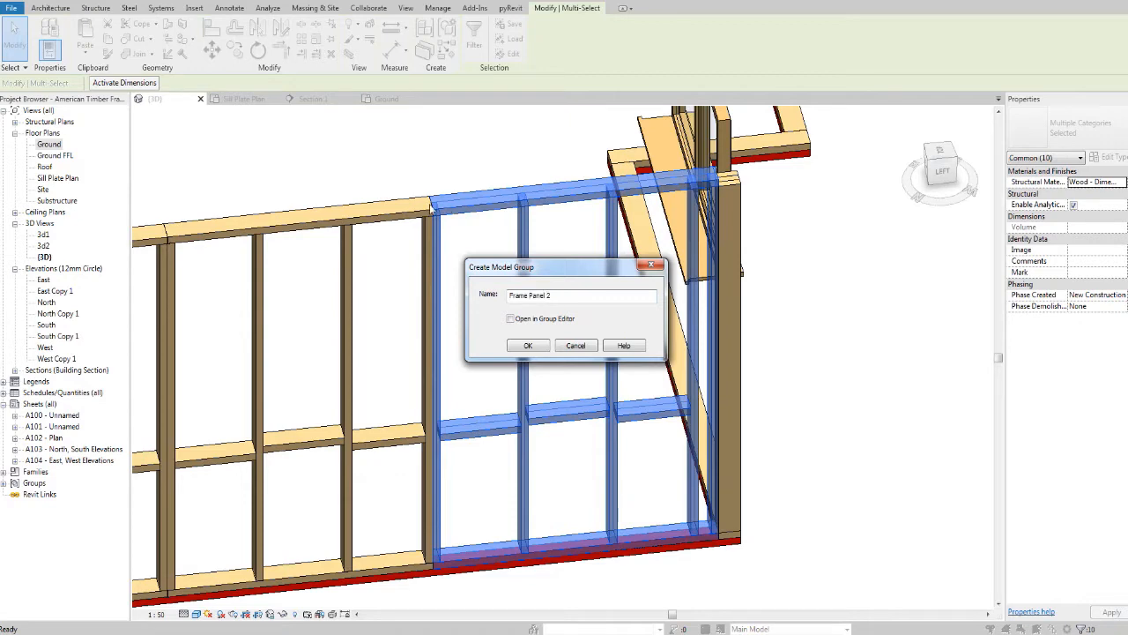
{"action": "left_click", "coordinate": [532, 345]}
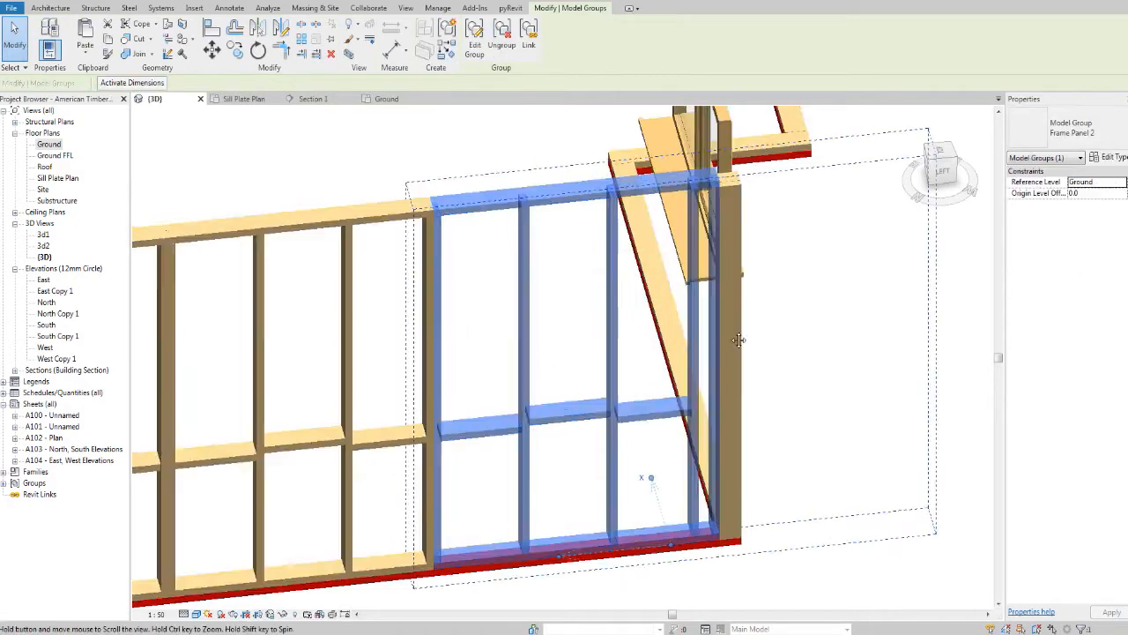
{"action": "middle_click_drag", "start_coordinate": [732, 295], "coordinate": [622, 272]}
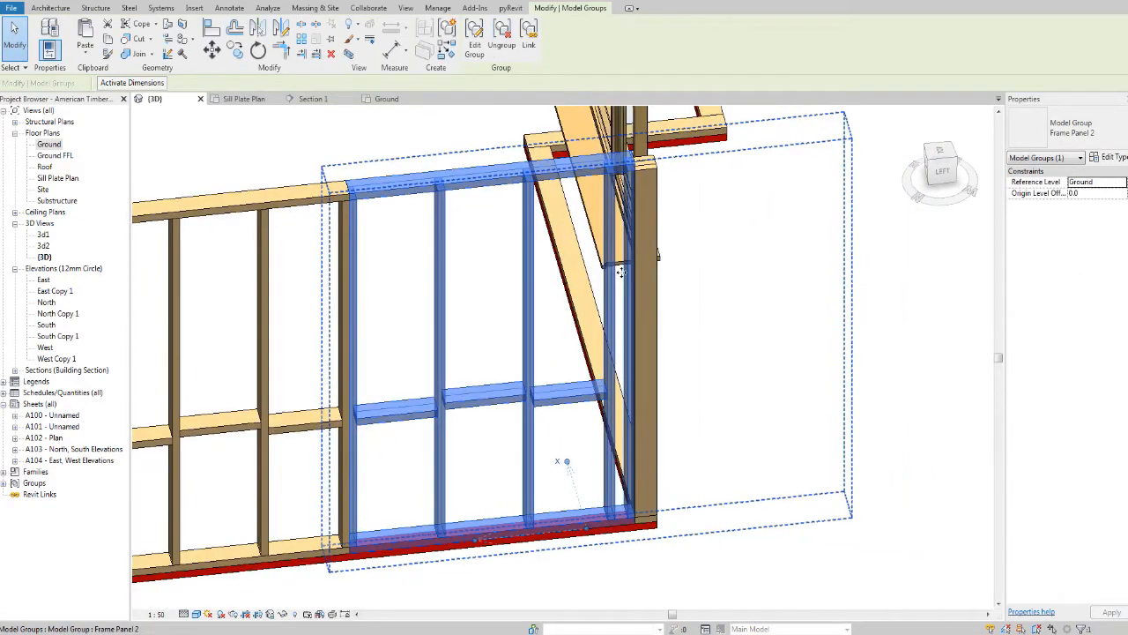
{"action": "left_click", "coordinate": [771, 320]}
Open the Ground floor plan and select the two northernmost Standard Timber Frame Wall Panel groups in the west wall.
{"action": "middle_click_drag", "start_coordinate": [770, 320], "coordinate": [595, 436]}
{"action": "scroll", "coordinate": [764, 342], "scroll_direction": "down", "scroll_amount": 5}
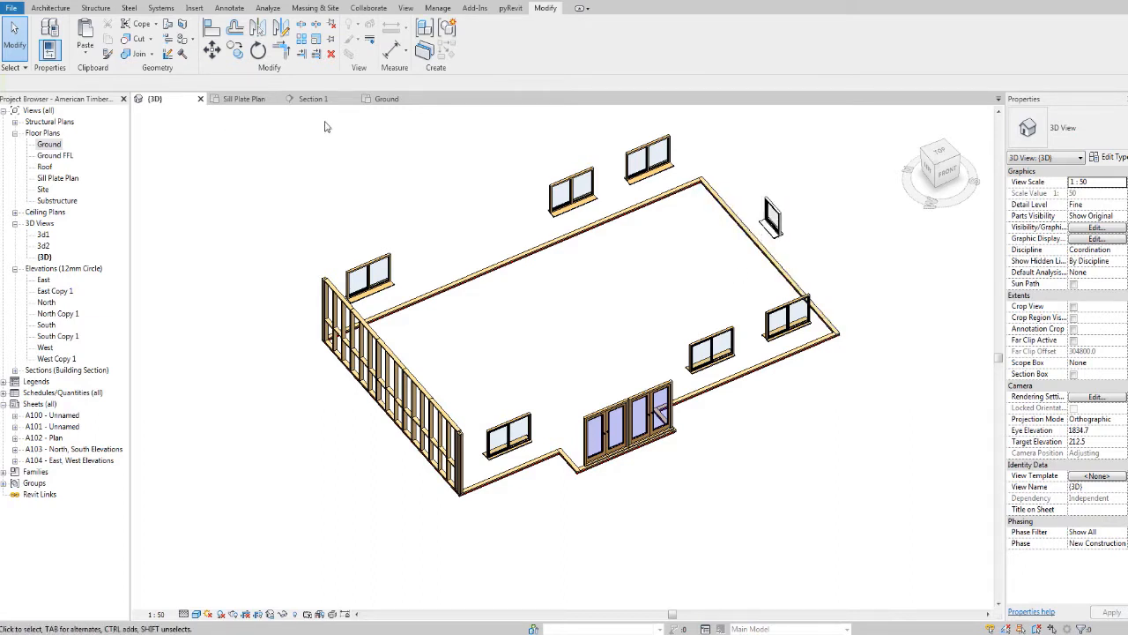
{"action": "left_click", "coordinate": [387, 99]}
{"action": "scroll", "coordinate": [388, 300], "scroll_direction": "up", "scroll_amount": 5}
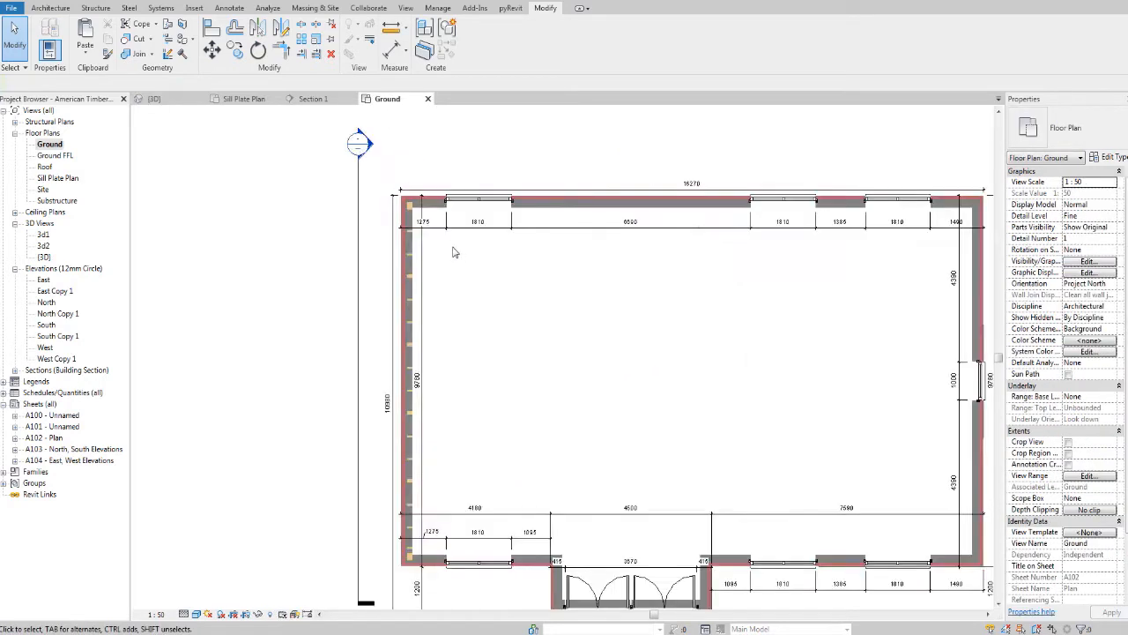
{"action": "scroll", "coordinate": [379, 225], "scroll_direction": "up", "scroll_amount": 2}
{"action": "left_click", "coordinate": [383, 215]}
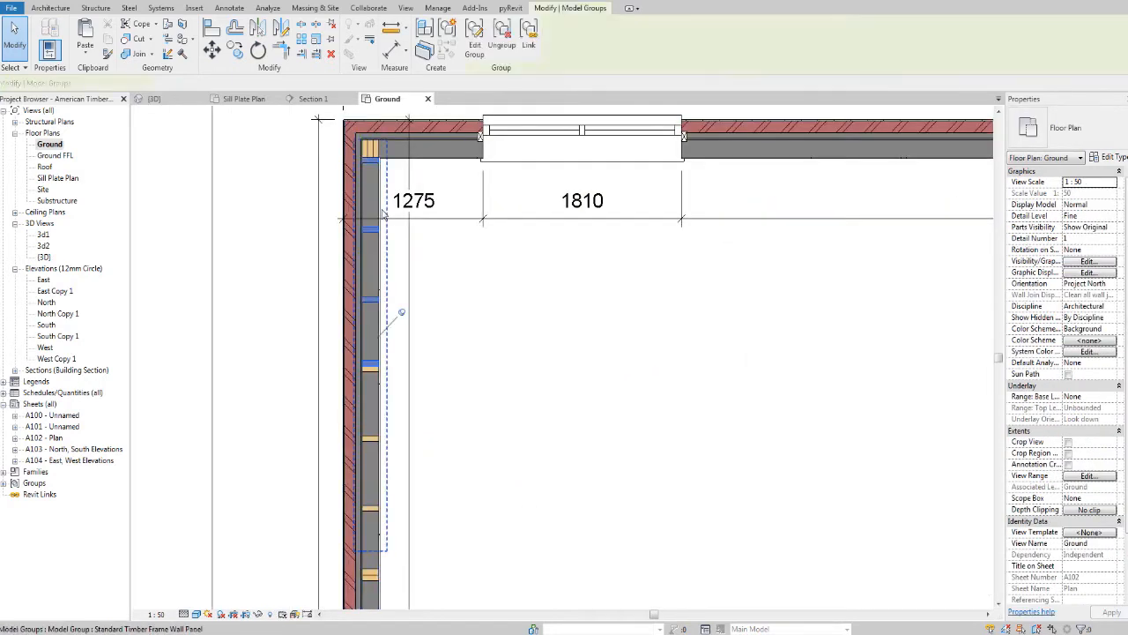
{"action": "middle_click_drag", "start_coordinate": [388, 376], "coordinate": [393, 288]}
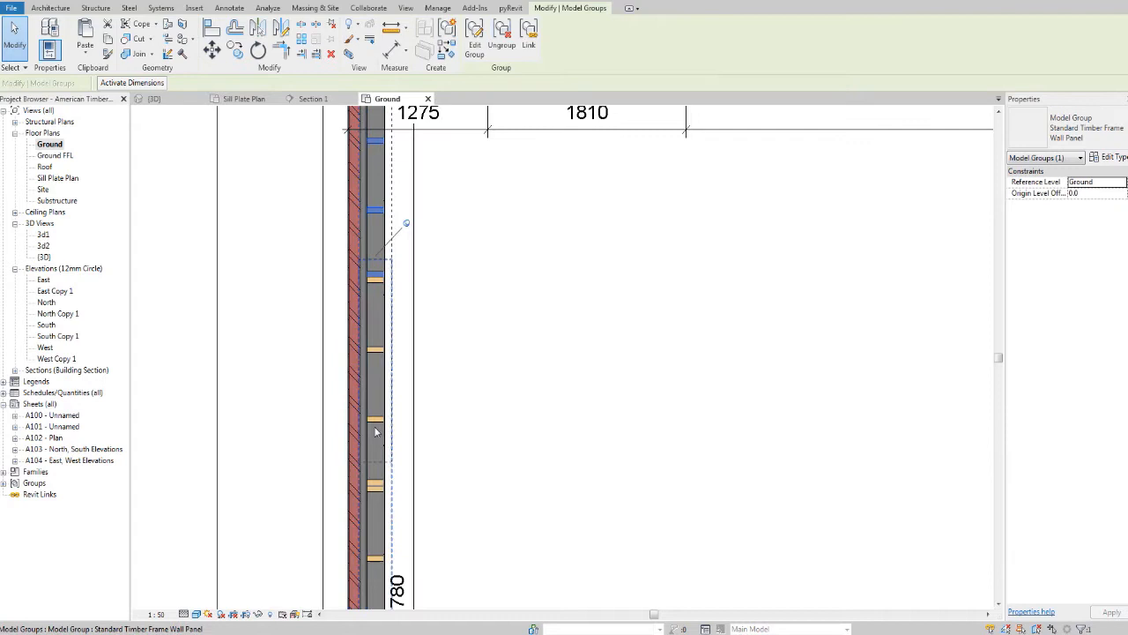
{"action": "left_click", "coordinate": [384, 487], "text": "ctrl"}
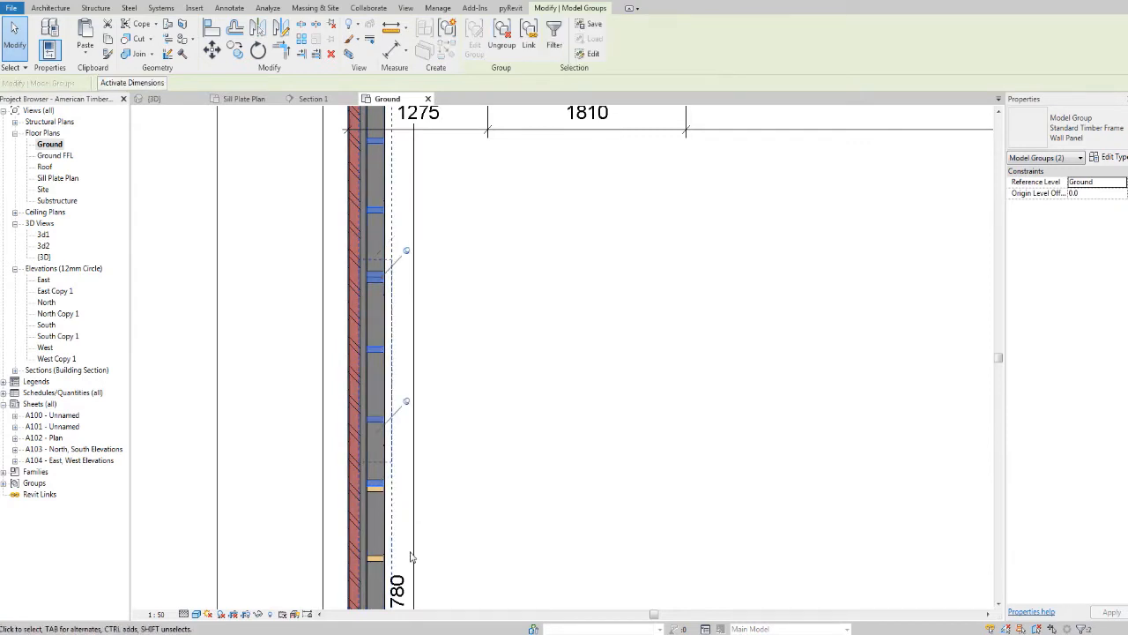
Add the west wall's remaining Standard Timber Frame Wall Panel groups and the Frame Panel 2 group to the selection.
{"action": "middle_click_drag", "start_coordinate": [384, 487], "coordinate": [424, 422]}
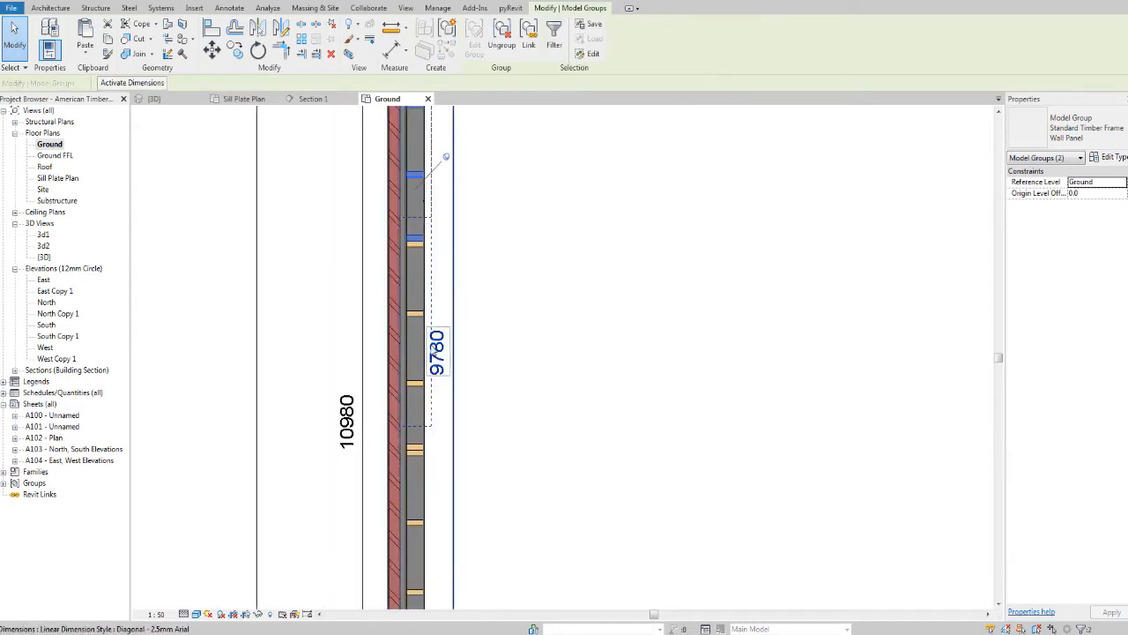
{"action": "left_click", "coordinate": [419, 449], "text": "ctrl"}
{"action": "scroll", "coordinate": [421, 450], "scroll_direction": "down", "scroll_amount": 3}
{"action": "middle_click_drag", "start_coordinate": [440, 463], "coordinate": [400, 400]}
{"action": "scroll", "coordinate": [413, 454], "scroll_direction": "up", "scroll_amount": 2}
{"action": "left_click", "coordinate": [406, 291], "text": "ctrl"}
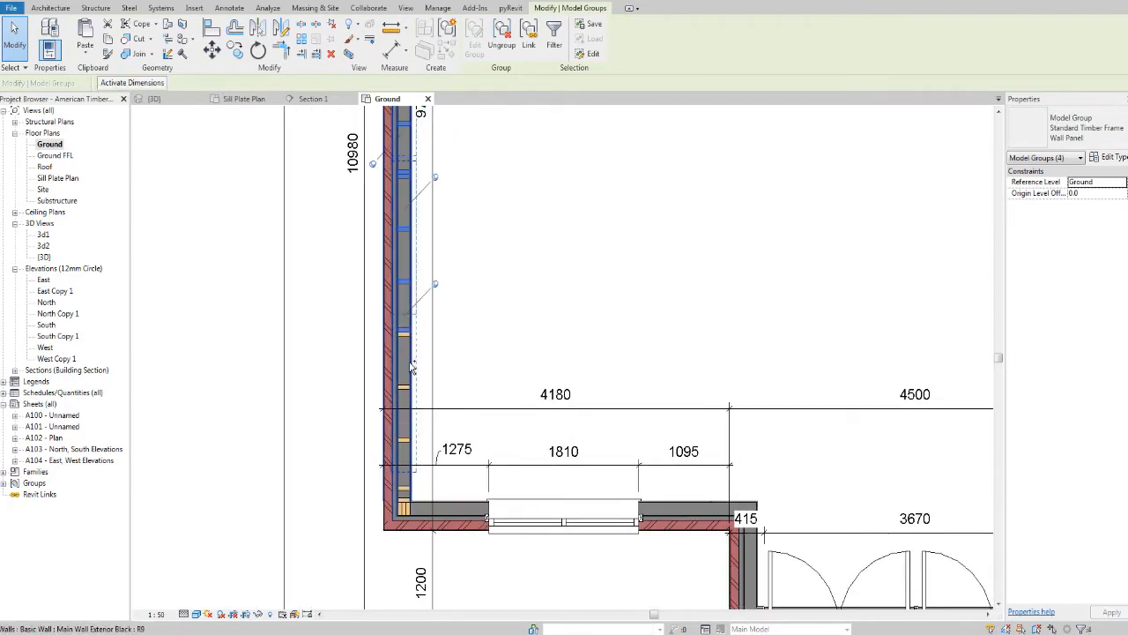
{"action": "left_click", "coordinate": [405, 350], "text": "ctrl"}
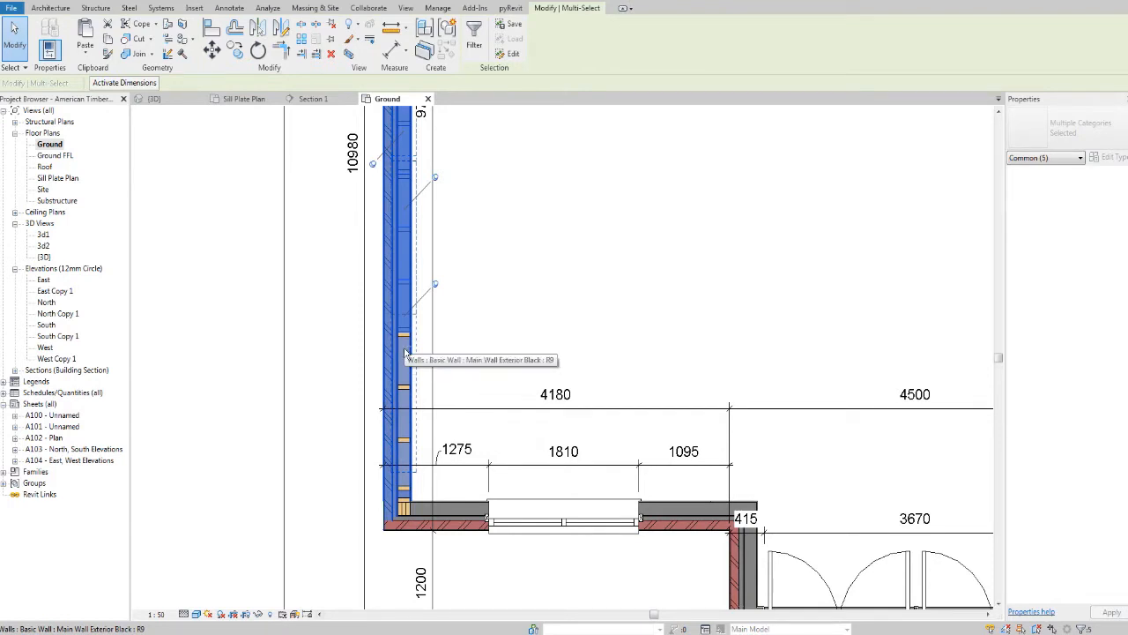
{"action": "left_click", "coordinate": [406, 353], "text": "shift"}
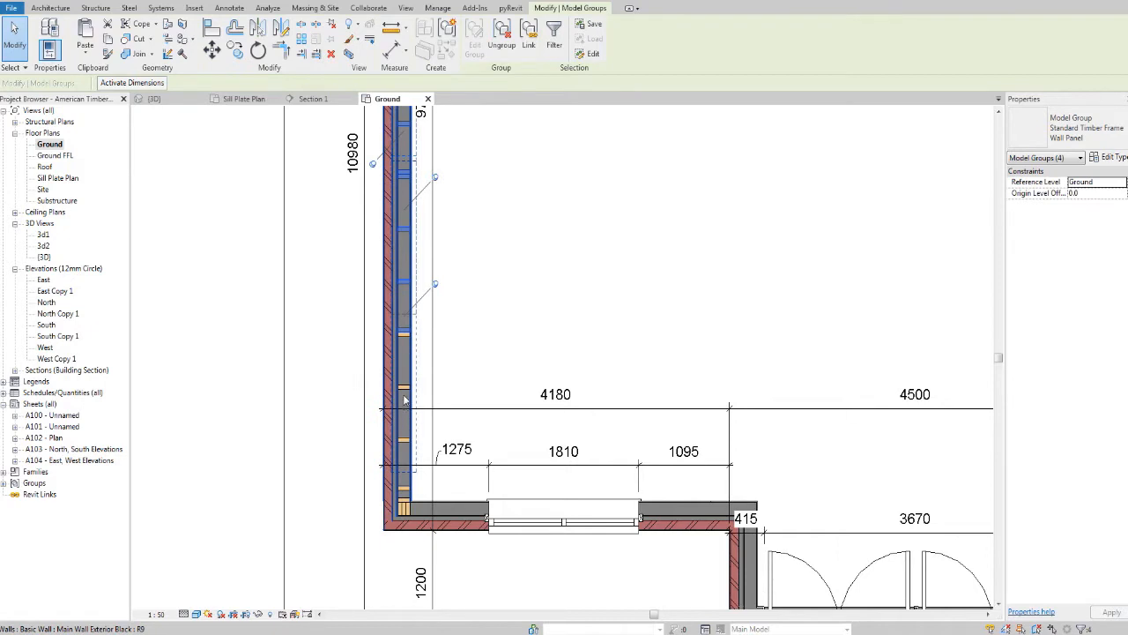
{"action": "left_click", "coordinate": [406, 390], "text": "ctrl"}
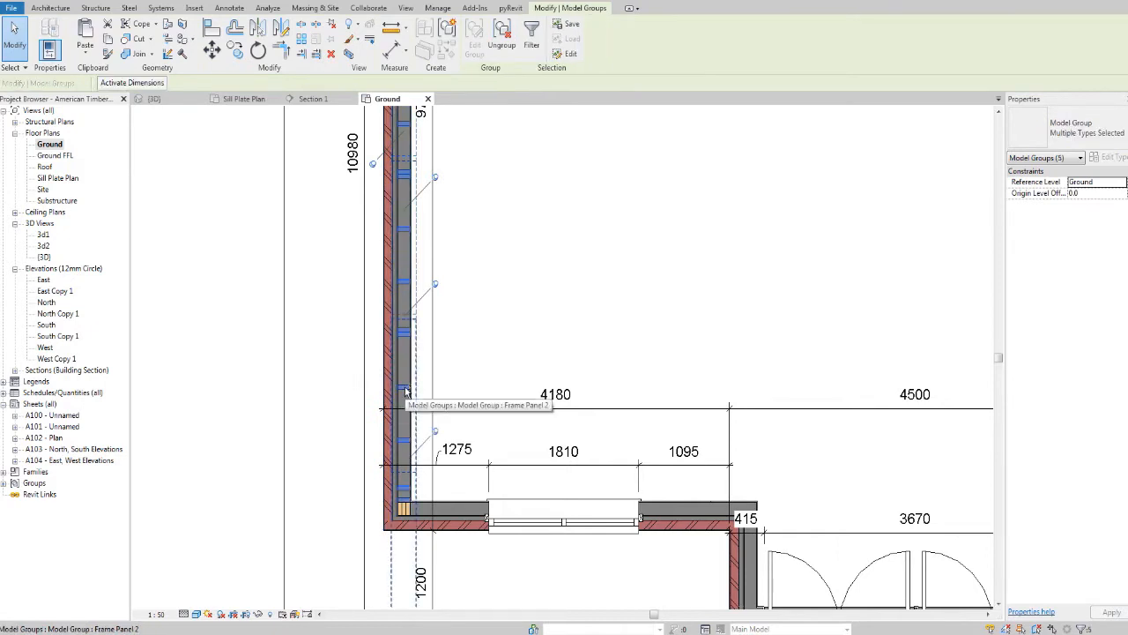
Add the three 50 x 150 timber columns of the west wall's southern corner post to the selection.
{"action": "scroll", "coordinate": [410, 493], "scroll_direction": "up", "scroll_amount": 5}
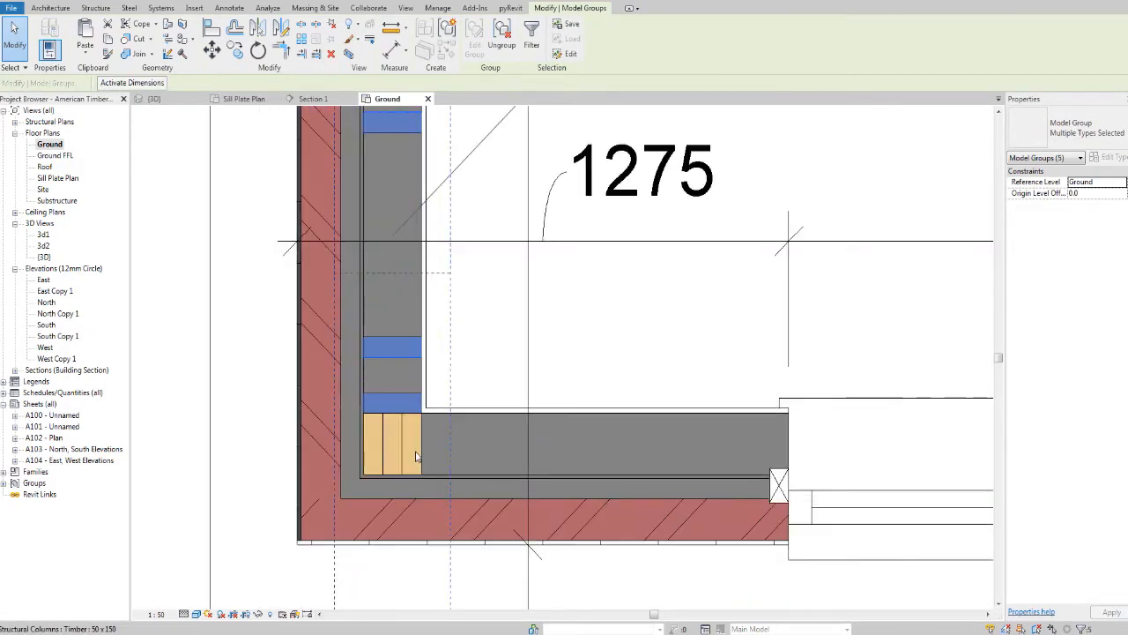
{"action": "left_click", "coordinate": [412, 454], "text": "ctrl"}
{"action": "left_click", "coordinate": [392, 458], "text": "ctrl"}
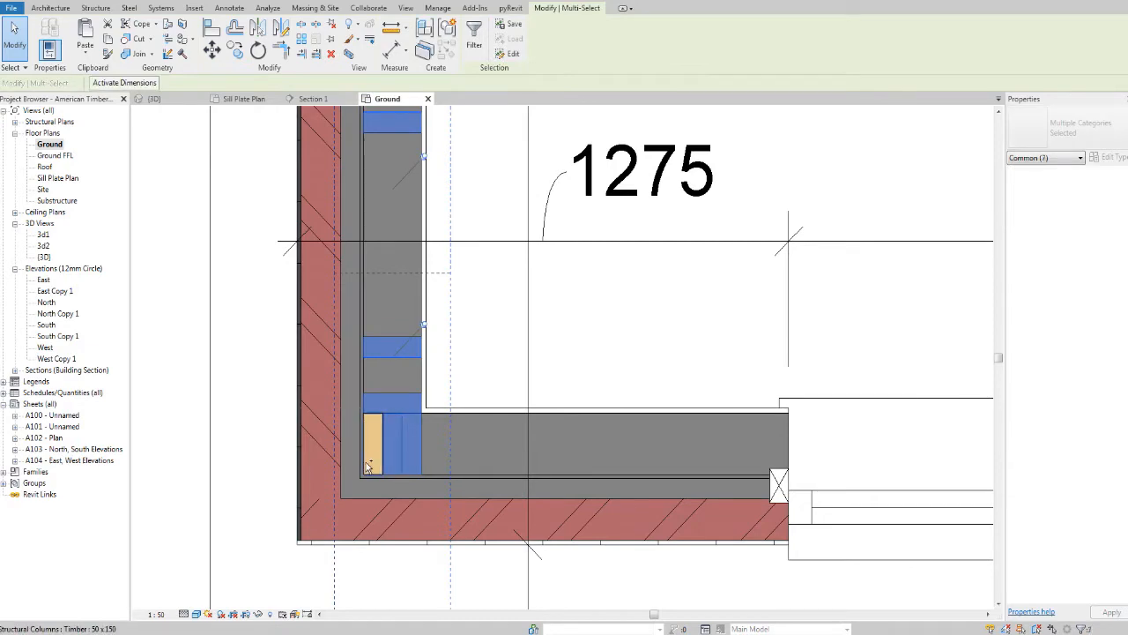
{"action": "left_click", "coordinate": [366, 467], "text": "ctrl"}
Add the three timber columns of the west wall's northern corner post to the selection.
{"action": "scroll", "coordinate": [367, 462], "scroll_direction": "down", "scroll_amount": 6}
{"action": "middle_click_drag", "start_coordinate": [412, 211], "coordinate": [431, 385]}
{"action": "middle_click_drag", "start_coordinate": [431, 256], "coordinate": [446, 308]}
{"action": "scroll", "coordinate": [446, 307], "scroll_direction": "up", "scroll_amount": 5}
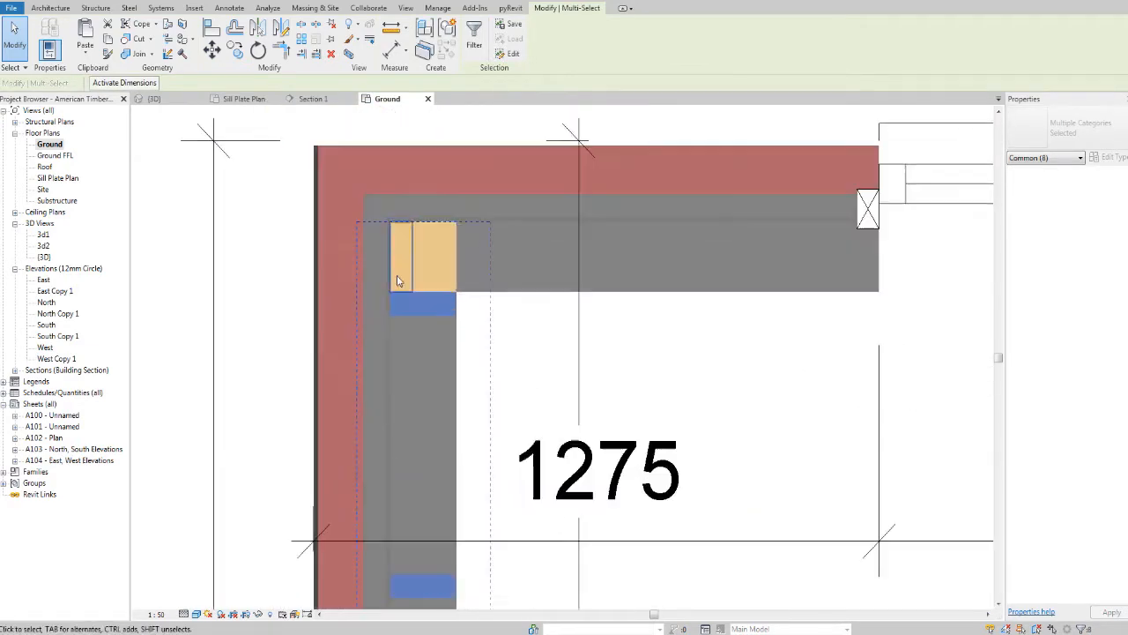
{"action": "left_click", "coordinate": [445, 264], "text": "ctrl"}
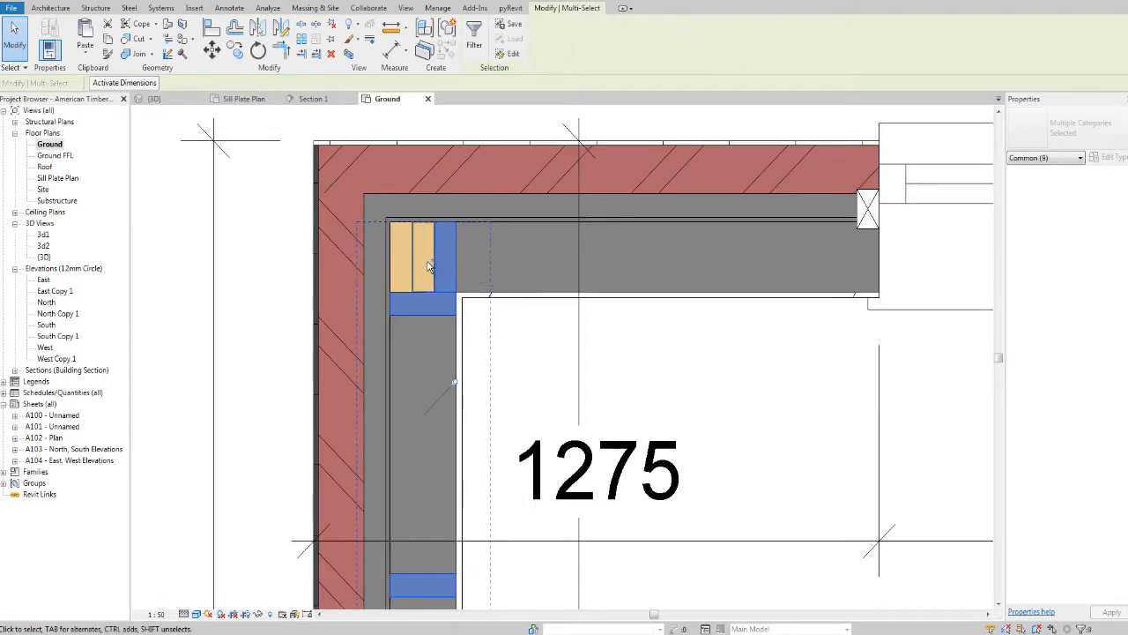
{"action": "left_click", "coordinate": [418, 266], "text": "ctrl"}
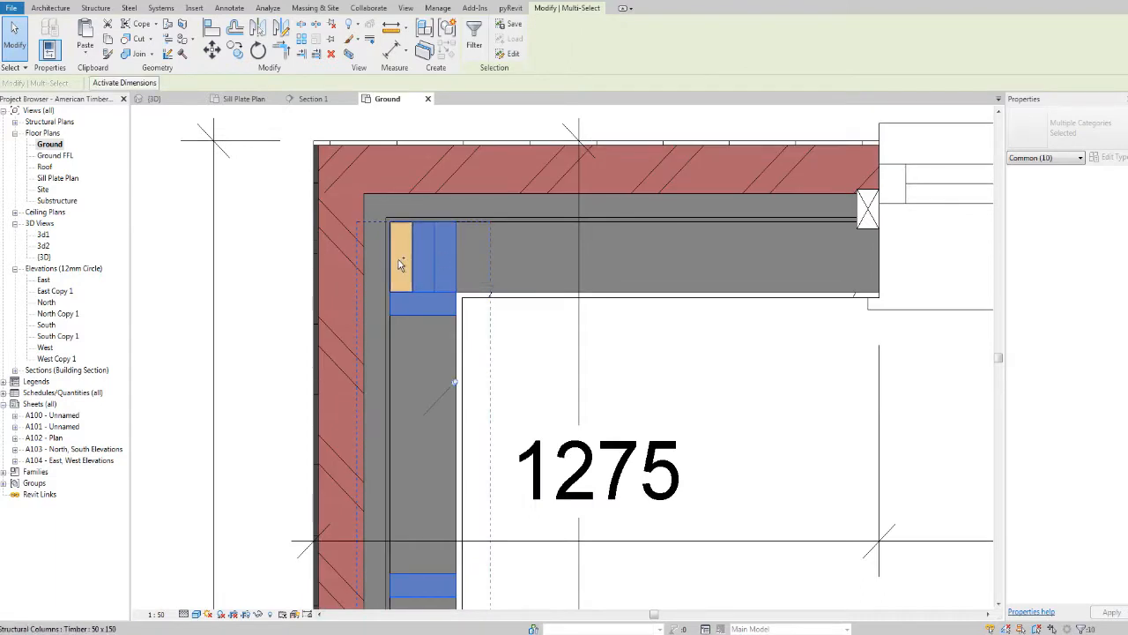
{"action": "left_click", "coordinate": [394, 257], "text": "ctrl"}
Copy the selected wall framing horizontally about 2200 mm westward, outside the building.
{"action": "key", "text": "c"}
{"action": "key", "text": "c"}
{"action": "scroll", "coordinate": [430, 276], "scroll_direction": "down", "scroll_amount": 6}
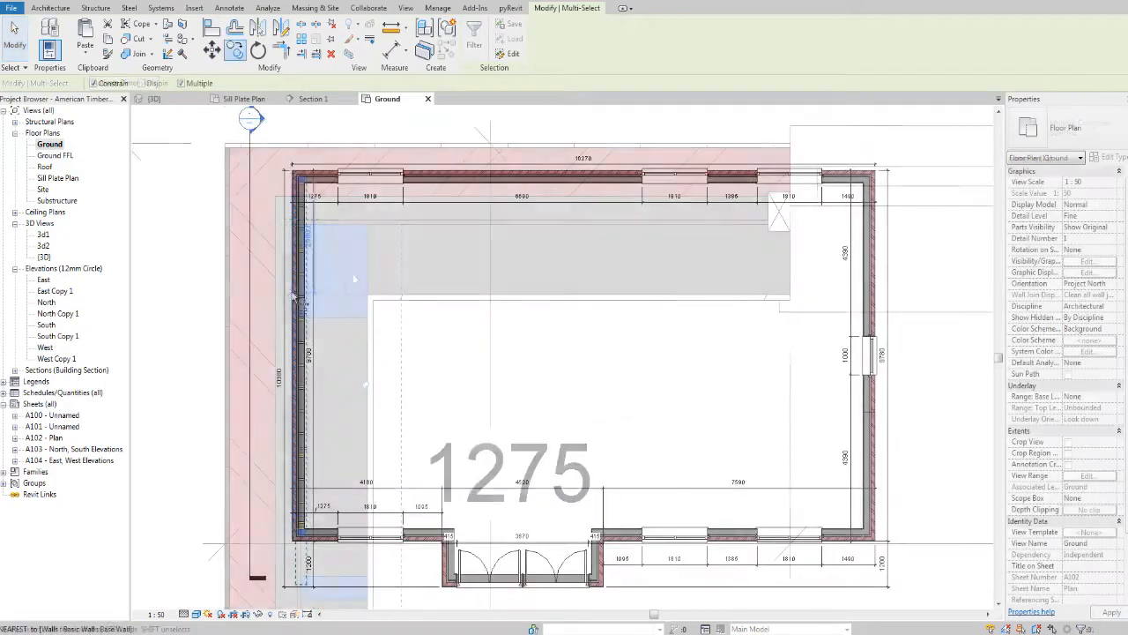
{"action": "left_click", "coordinate": [298, 297]}
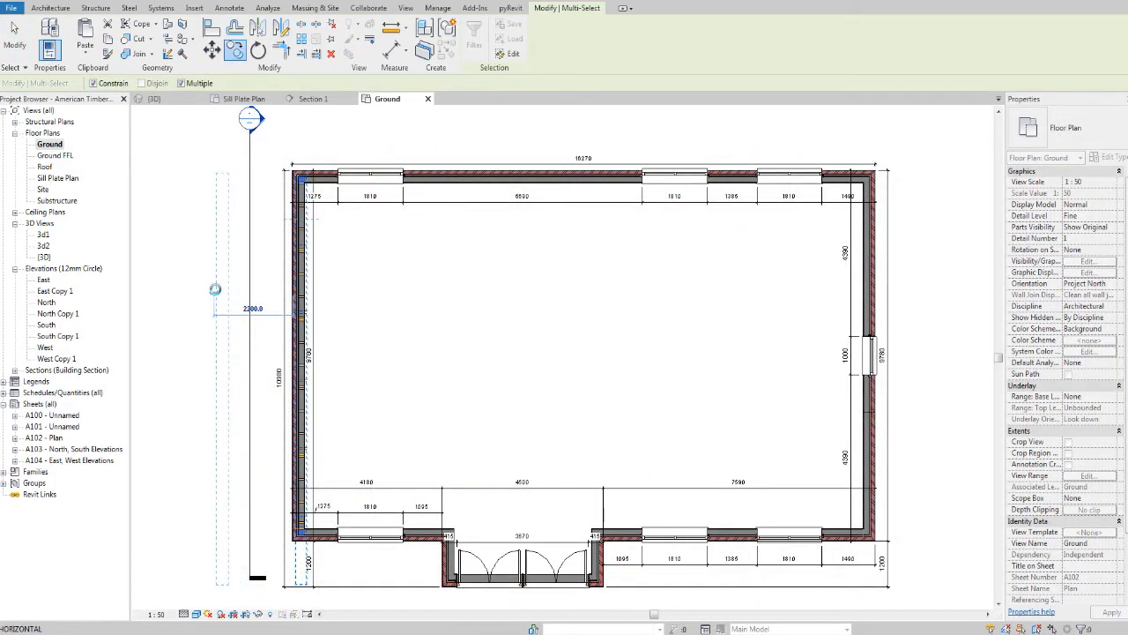
{"action": "left_click", "coordinate": [215, 289]}
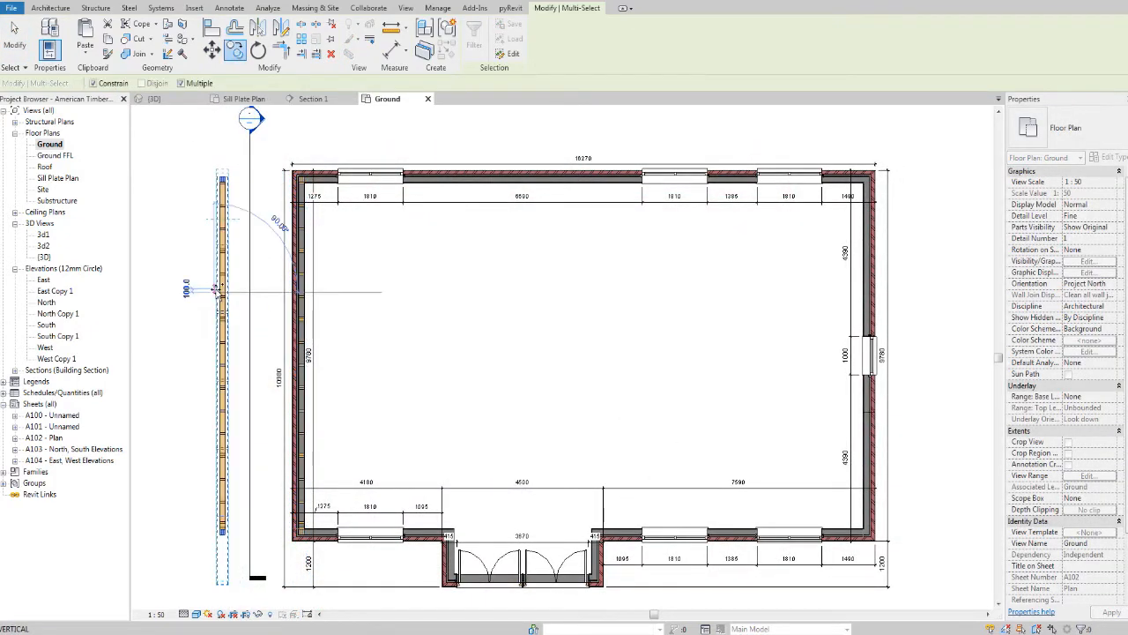
{"action": "middle_click_drag", "start_coordinate": [176, 427], "coordinate": [215, 407]}
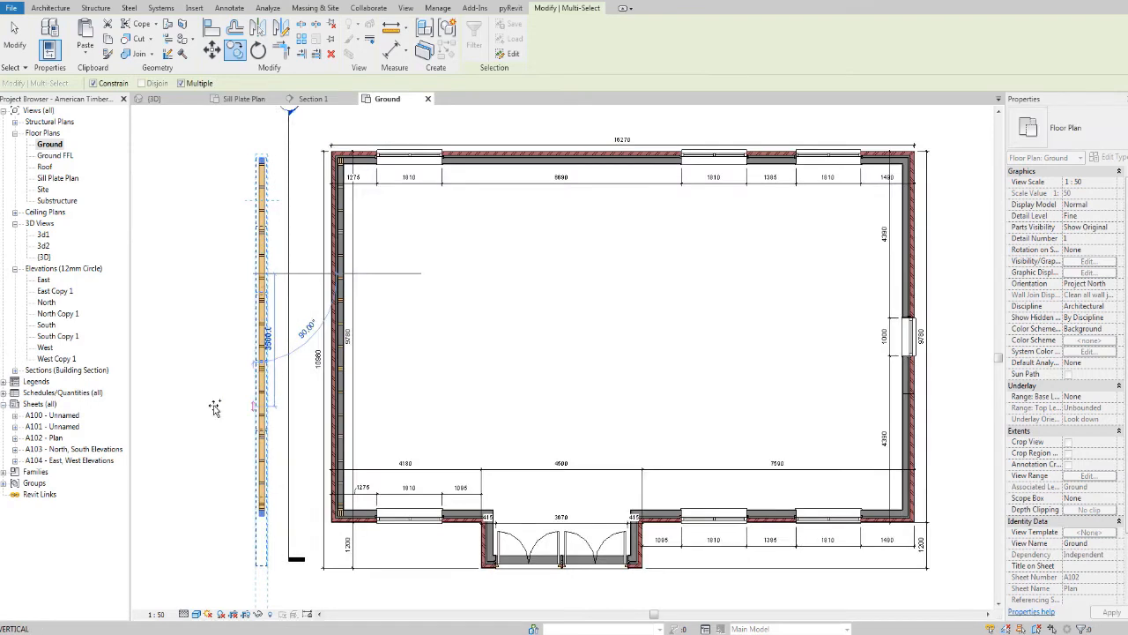
{"action": "key", "text": "Escape"}
{"action": "key", "text": "Escape"}
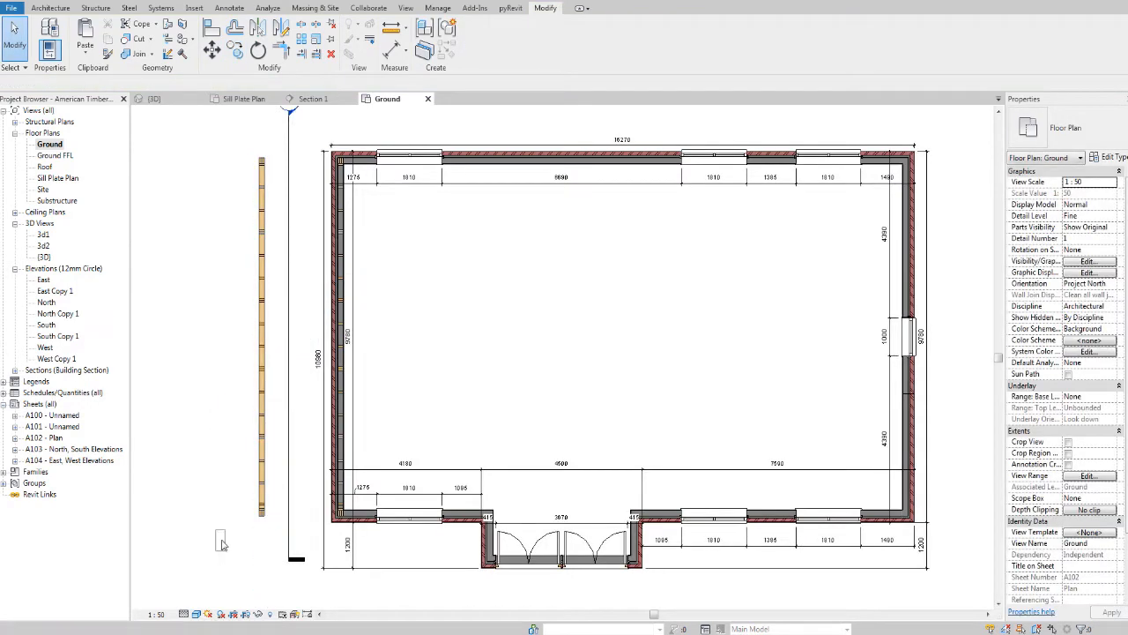
Group all panels and corner posts of the copied framing as a model group named Wall Frame.
{"action": "left_click_drag", "start_coordinate": [220, 544], "coordinate": [277, 148]}
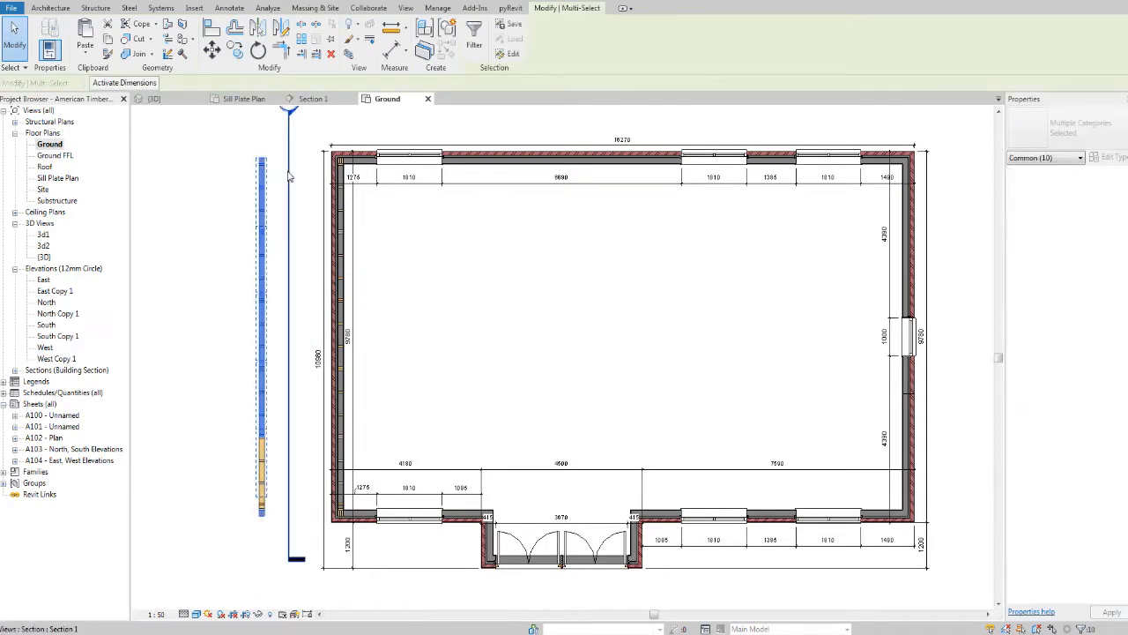
{"action": "left_click", "coordinate": [256, 536]}
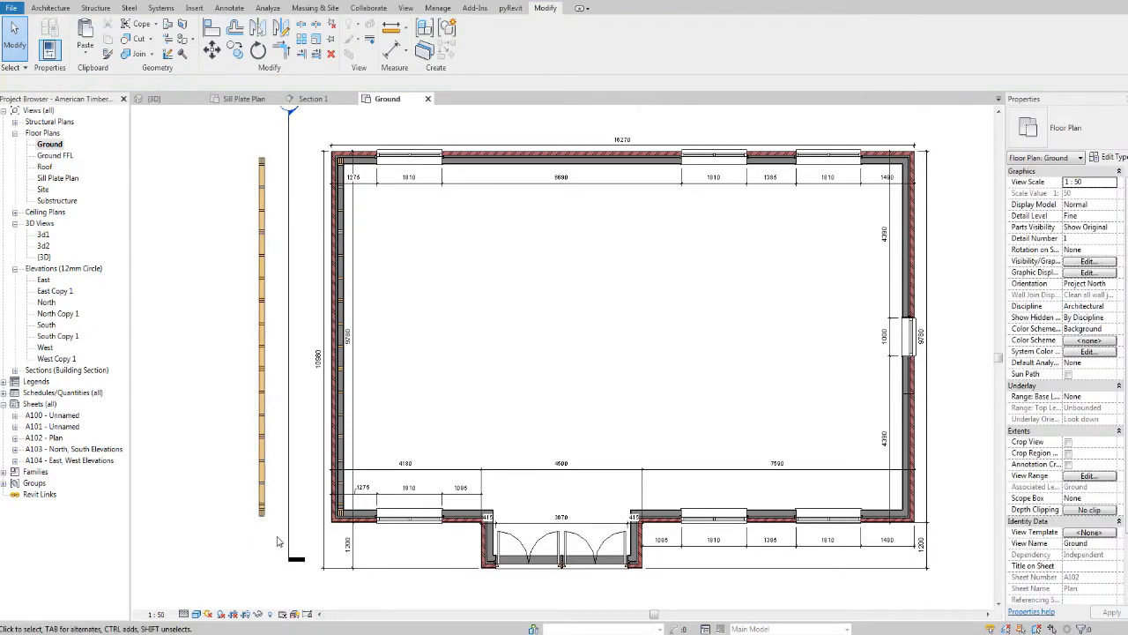
{"action": "left_click_drag", "start_coordinate": [275, 592], "coordinate": [229, 218]}
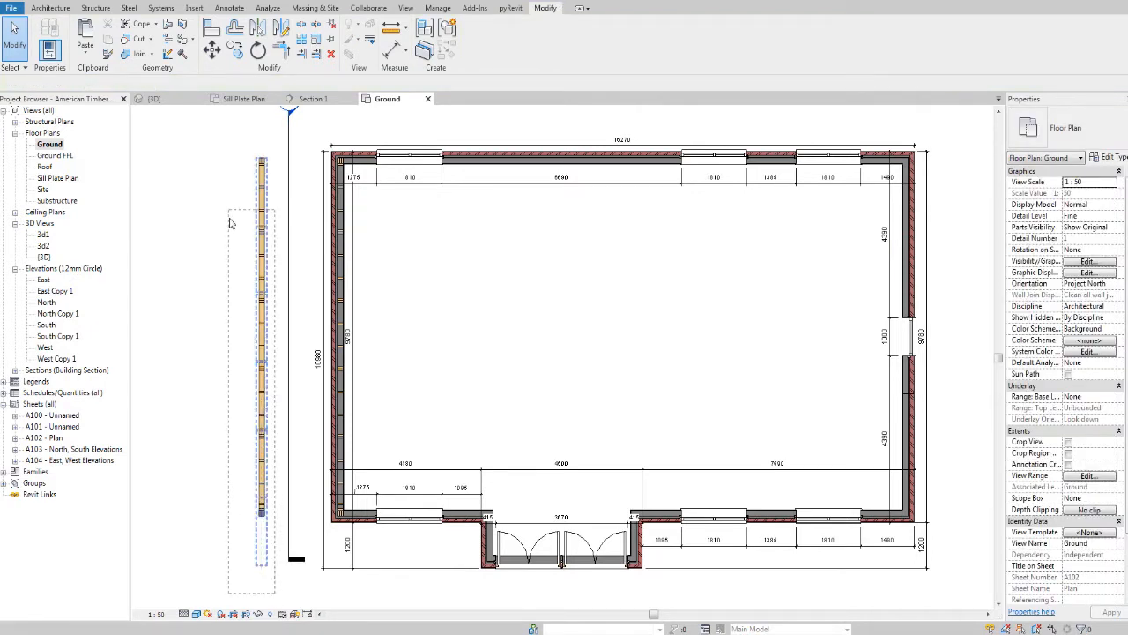
{"action": "left_click_drag", "start_coordinate": [223, 134], "coordinate": [222, 137]}
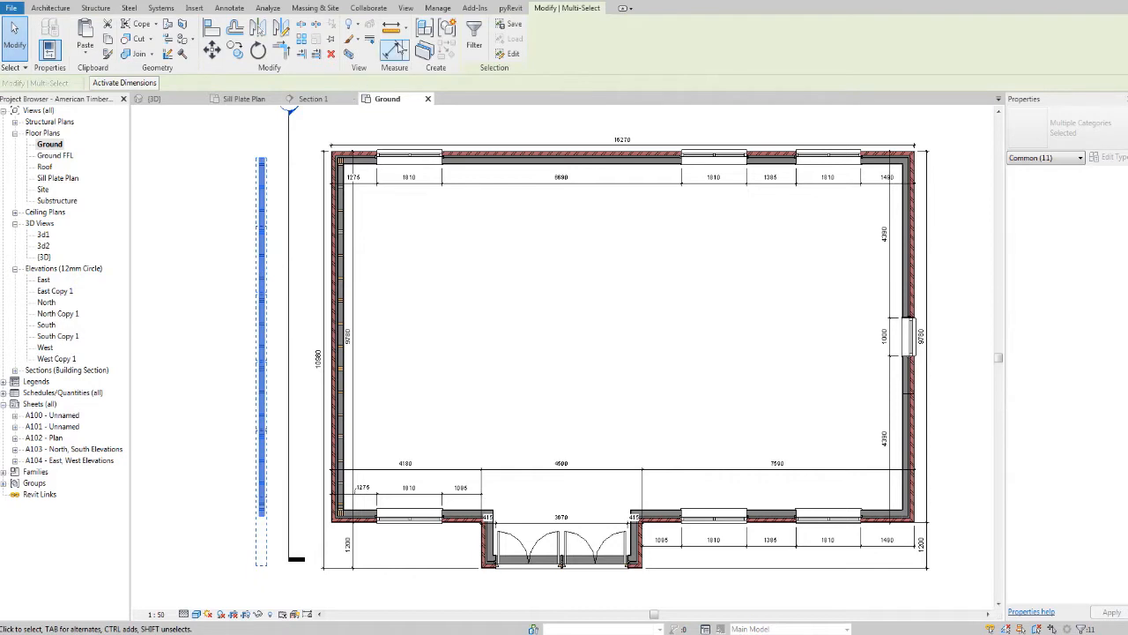
{"action": "key", "text": "g"}
{"action": "key", "text": "p"}
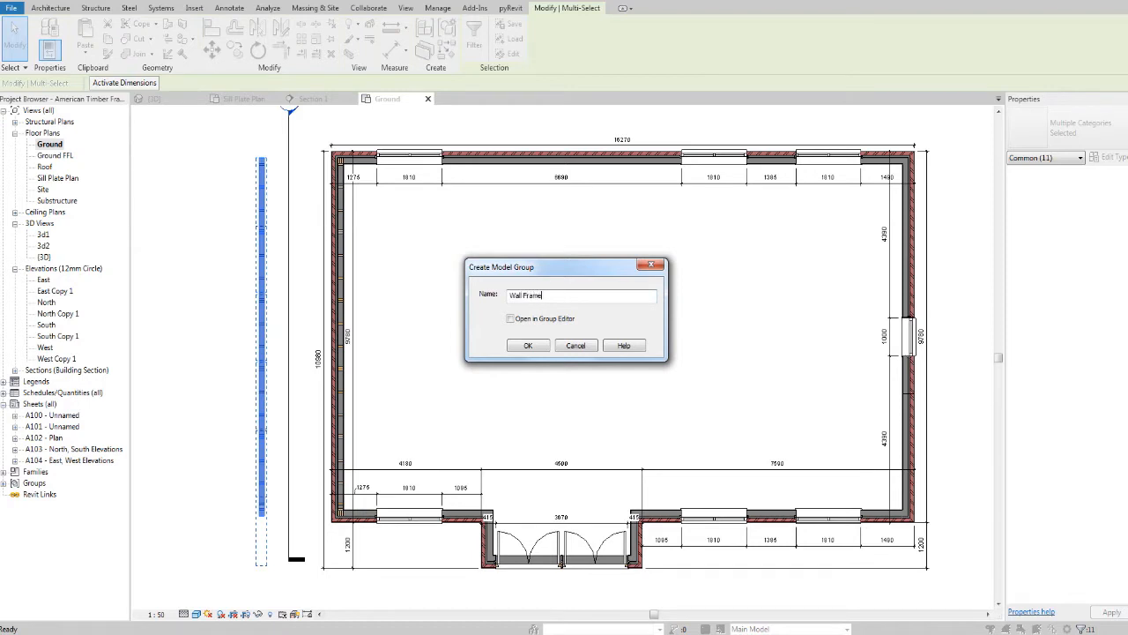
{"action": "left_click", "coordinate": [528, 346]}
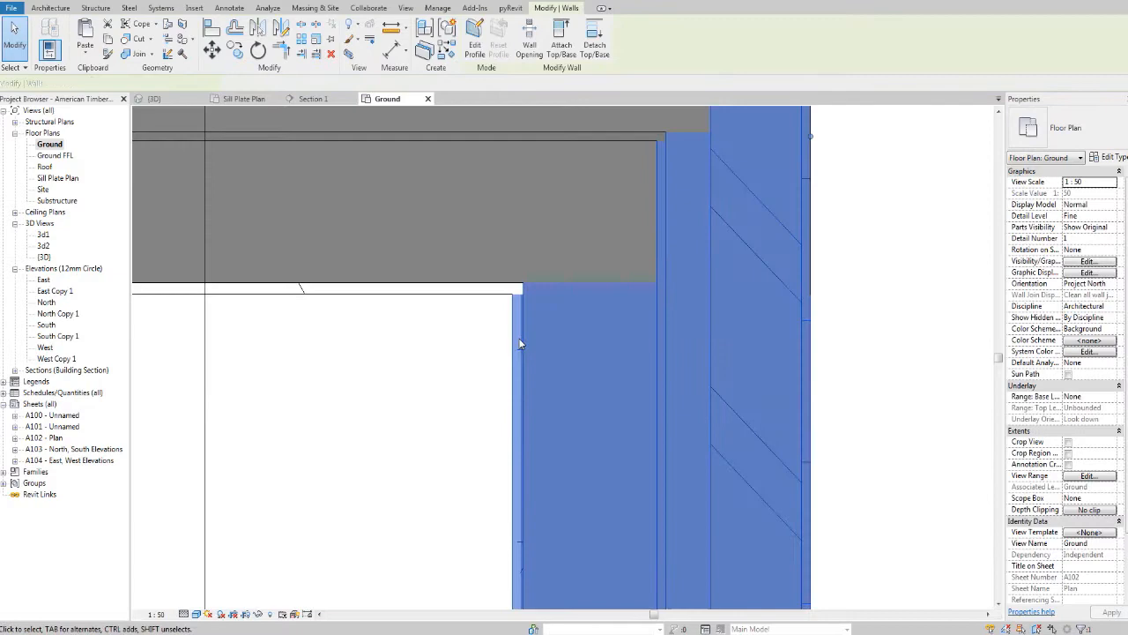
Examine the layer structure and thicknesses of the Main Wall Exterior White wall type at the building's northeast corner.
{"action": "middle_click_drag", "start_coordinate": [775, 244], "coordinate": [759, 241]}
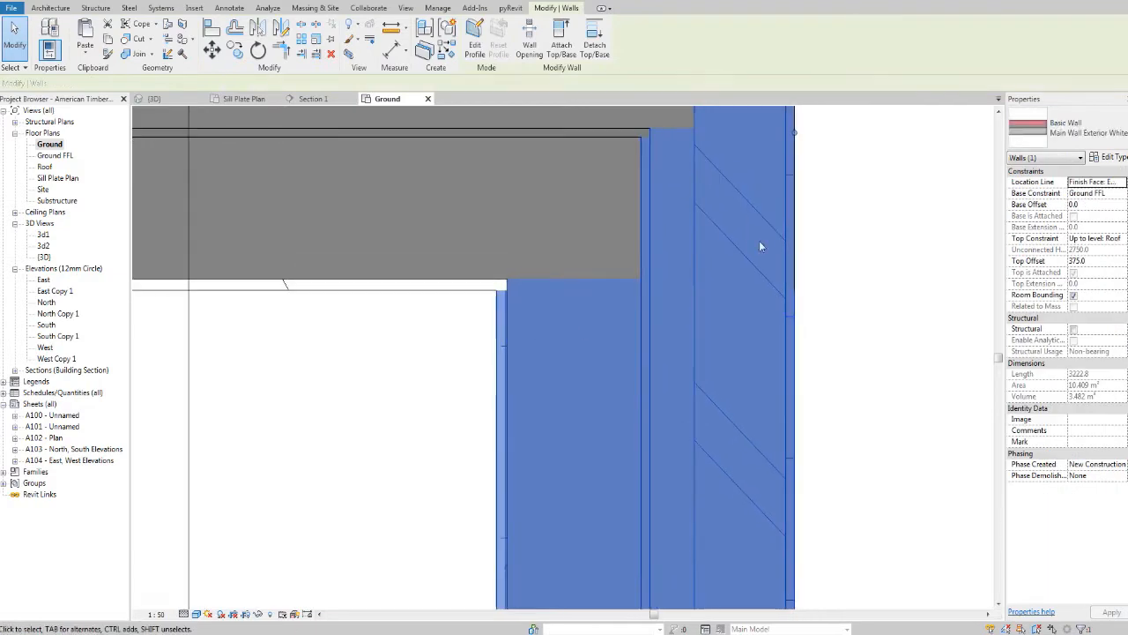
{"action": "left_click", "coordinate": [1113, 159]}
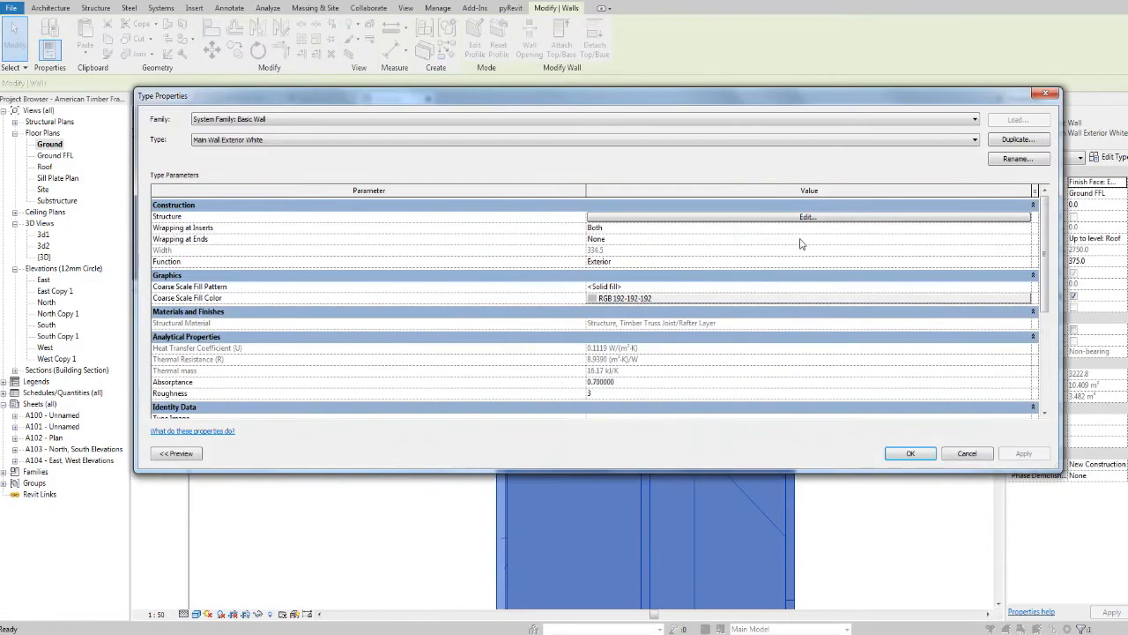
{"action": "left_click", "coordinate": [830, 221]}
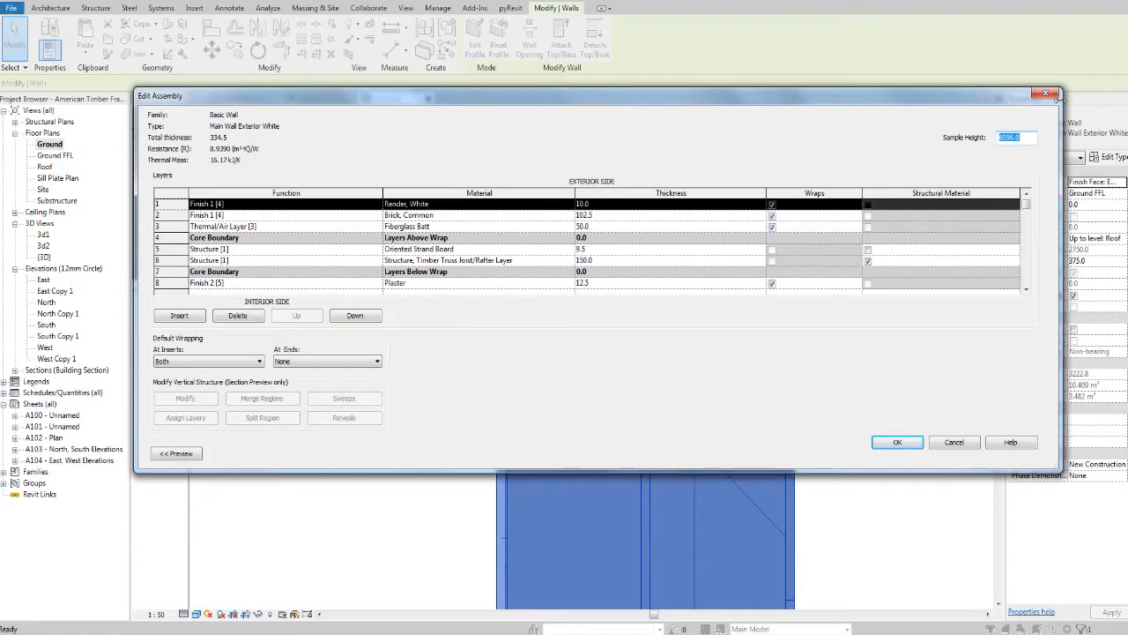
{"action": "left_click", "coordinate": [1047, 94]}
{"action": "left_click", "coordinate": [967, 454]}
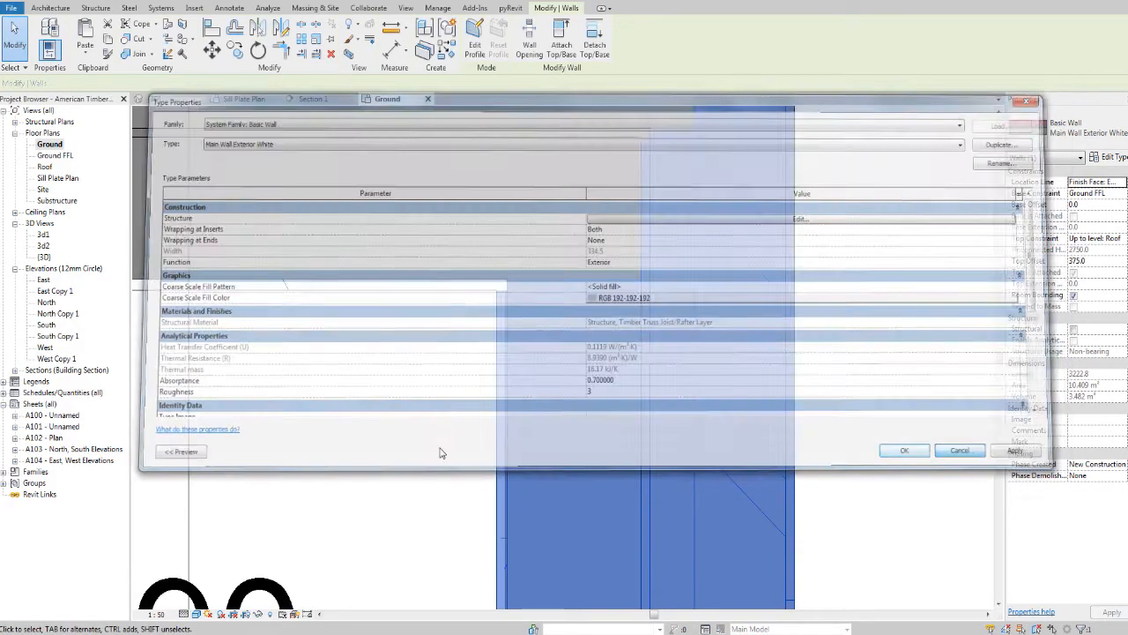
{"action": "scroll", "coordinate": [491, 360], "scroll_direction": "up", "scroll_amount": 6}
{"action": "key", "text": "Escape"}
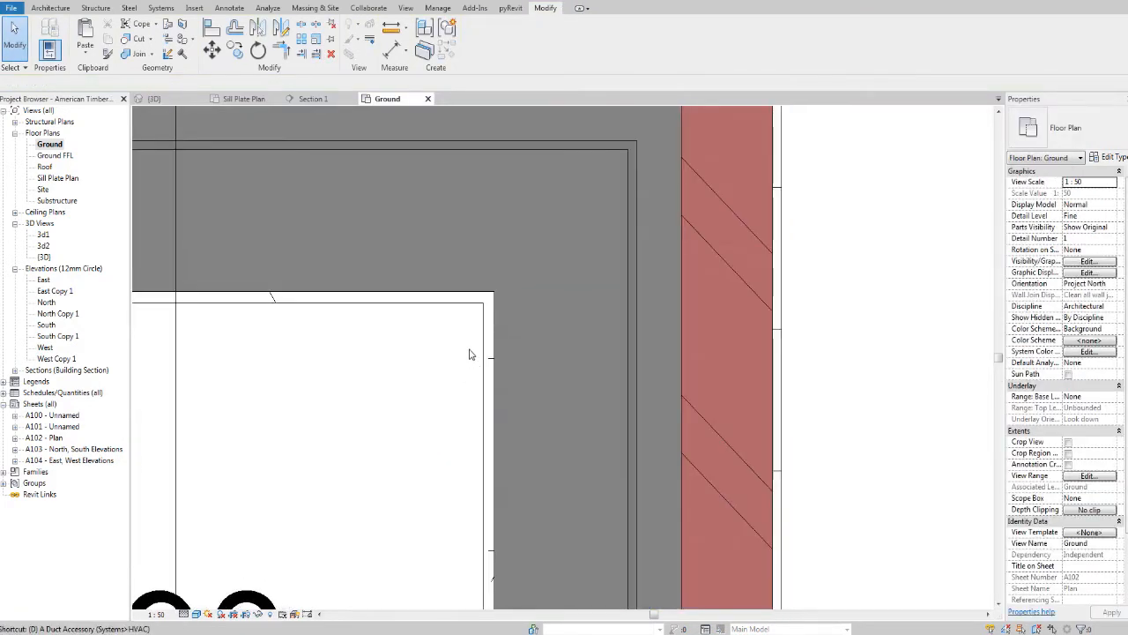
Draw a vertical detail line about 440 mm long from the northeast inner plaster corner outward past the north wall.
{"action": "key", "text": "l"}
{"action": "left_click", "coordinate": [484, 302]}
{"action": "scroll", "coordinate": [488, 295], "scroll_direction": "down", "scroll_amount": 3}
{"action": "middle_click_drag", "start_coordinate": [511, 191], "coordinate": [524, 389]}
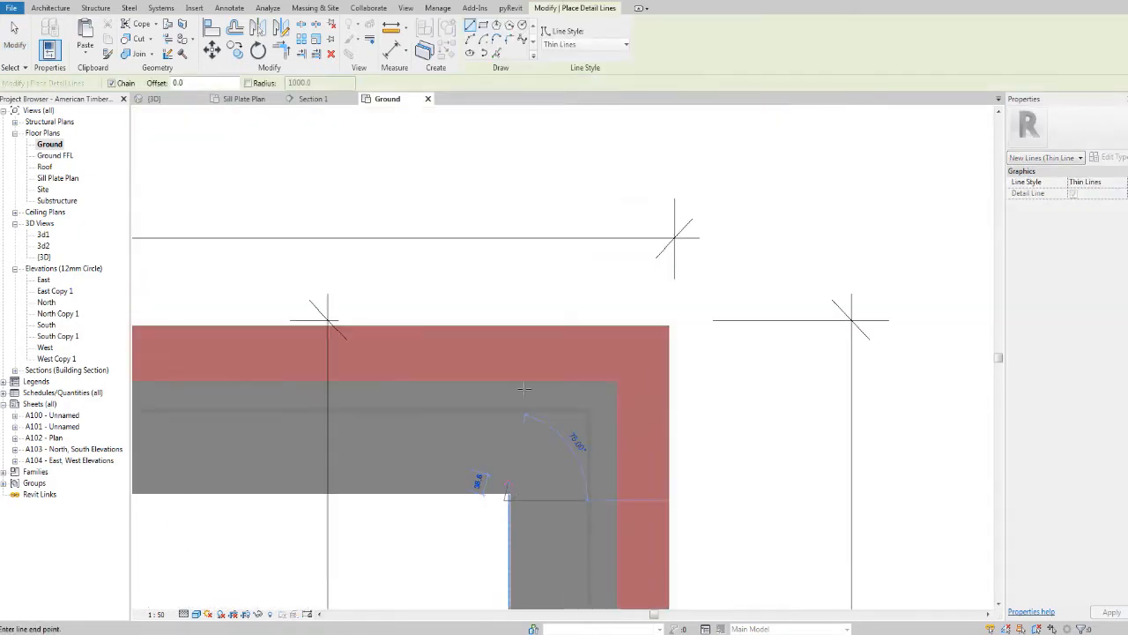
{"action": "left_click", "coordinate": [504, 263]}
{"action": "middle_click_drag", "start_coordinate": [521, 495], "coordinate": [491, 421]}
{"action": "key", "text": "Escape"}
{"action": "key", "text": "Escape"}
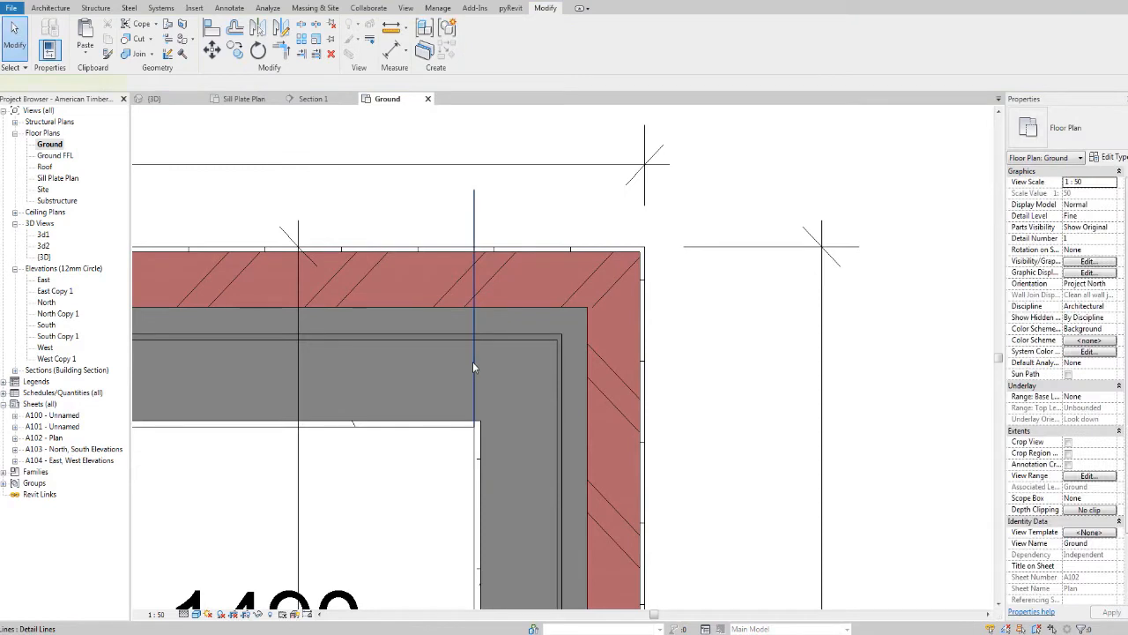
{"action": "left_click", "coordinate": [474, 366]}
{"action": "left_click", "coordinate": [236, 52]}
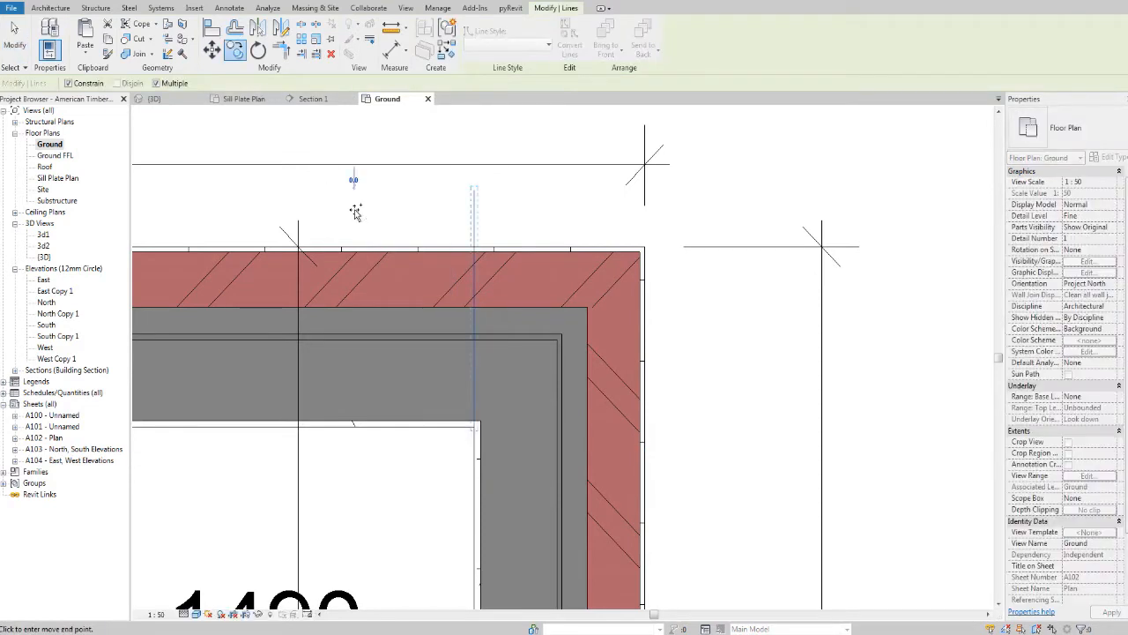
{"action": "key", "text": "Escape"}
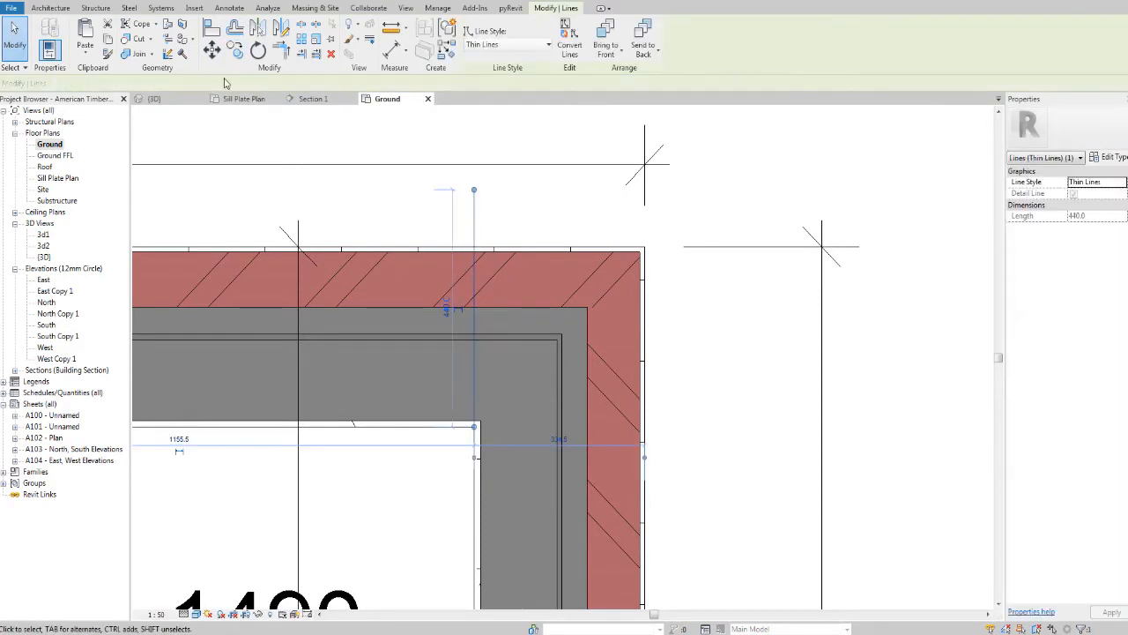
Move the vertical detail line at the northeast inner corner 12.5 mm east.
{"action": "left_click", "coordinate": [213, 53]}
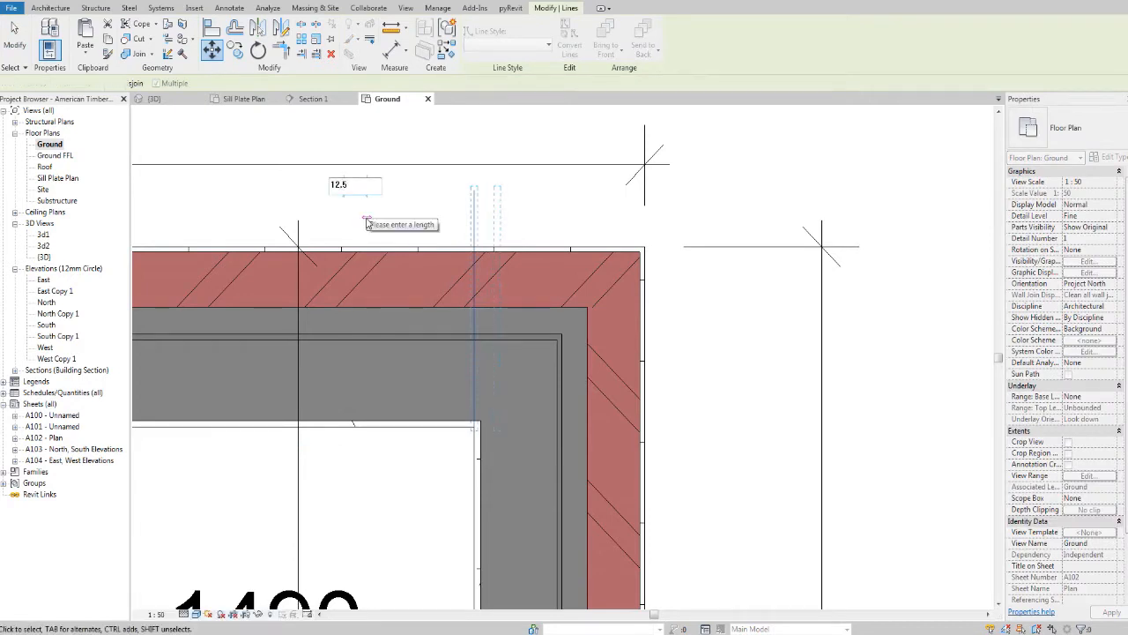
{"action": "type", "text": "12.5"}
{"action": "key", "text": "Return"}
{"action": "key", "text": "Escape"}
{"action": "scroll", "coordinate": [484, 447], "scroll_direction": "up", "scroll_amount": 4}
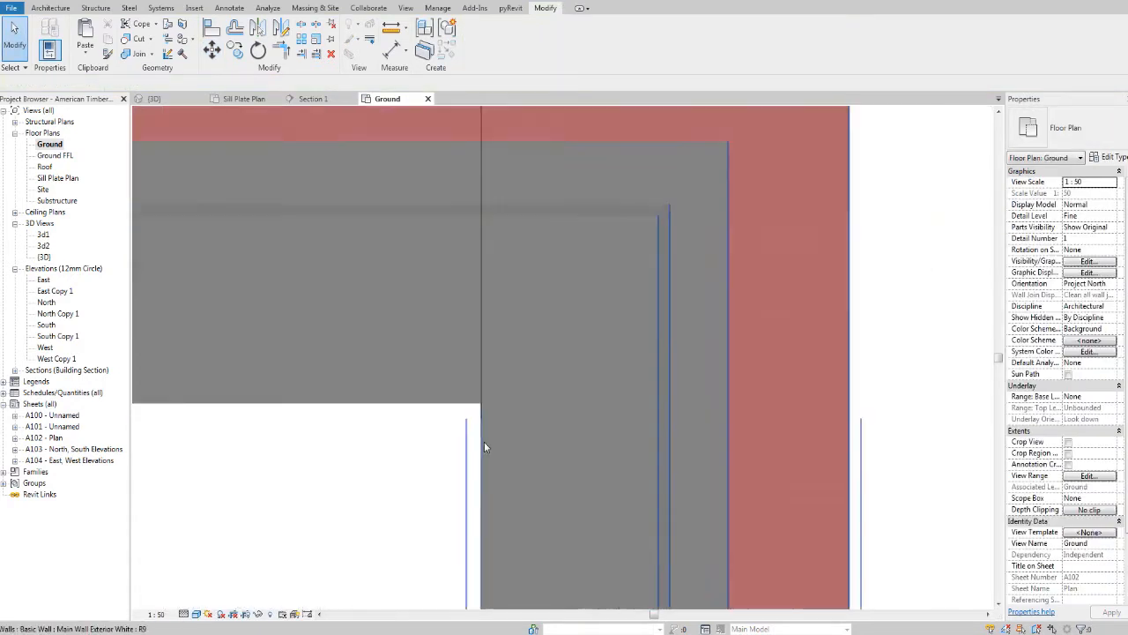
{"action": "scroll", "coordinate": [484, 442], "scroll_direction": "down", "scroll_amount": 5}
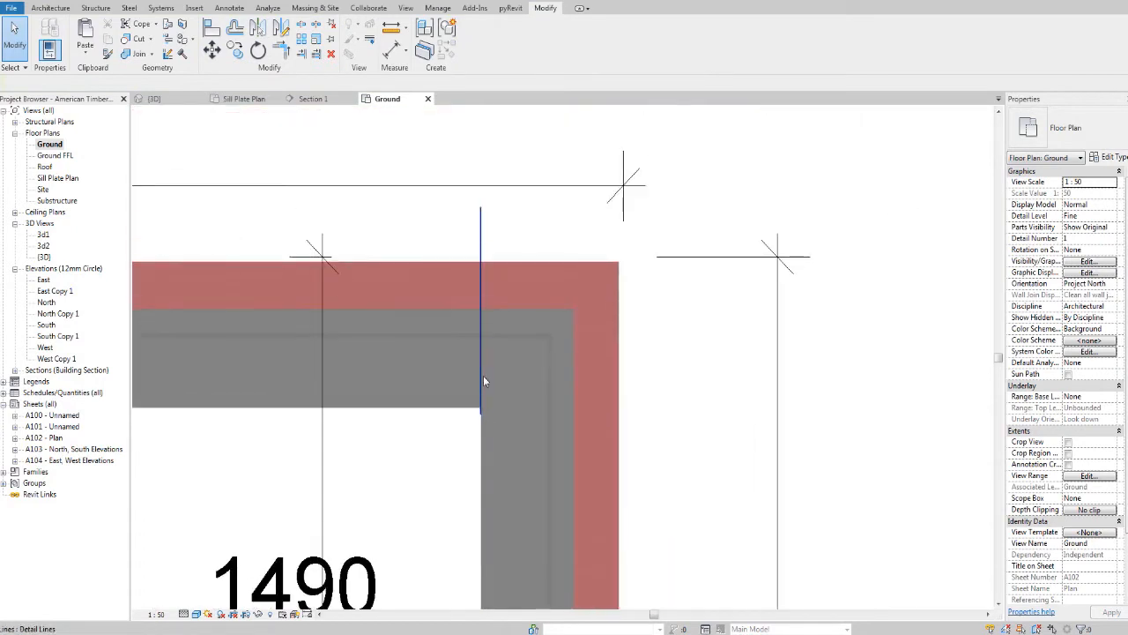
{"action": "scroll", "coordinate": [547, 367], "scroll_direction": "up", "scroll_amount": 4}
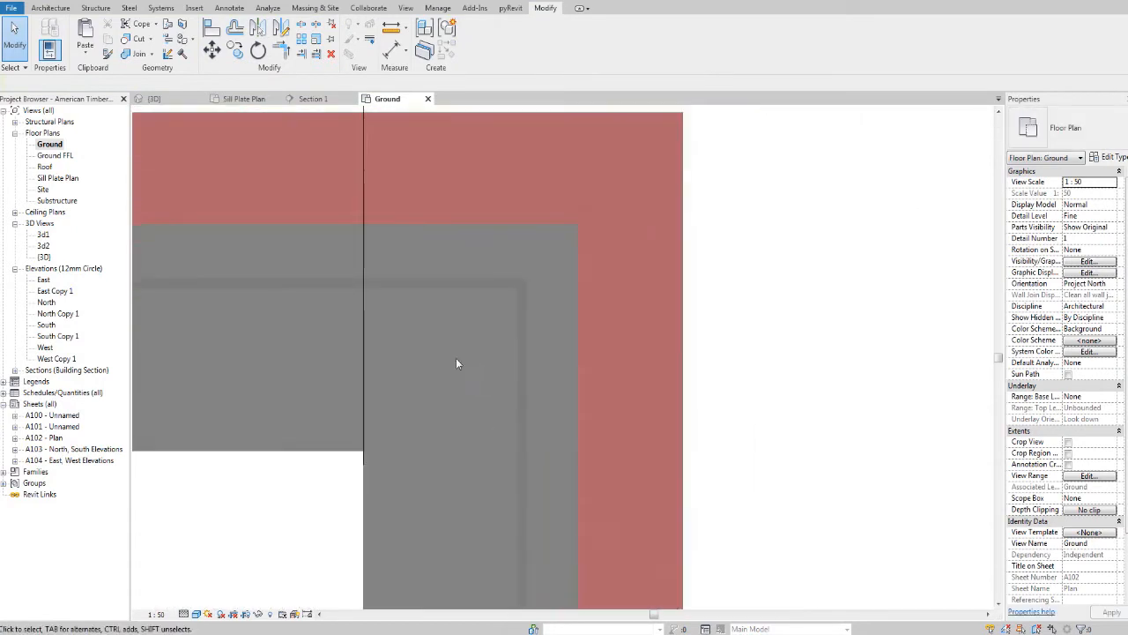
Copy the vertical detail line at the northeast corner 150 mm east to mark the stud layer's outer face.
{"action": "left_click", "coordinate": [353, 311]}
{"action": "left_click", "coordinate": [234, 51]}
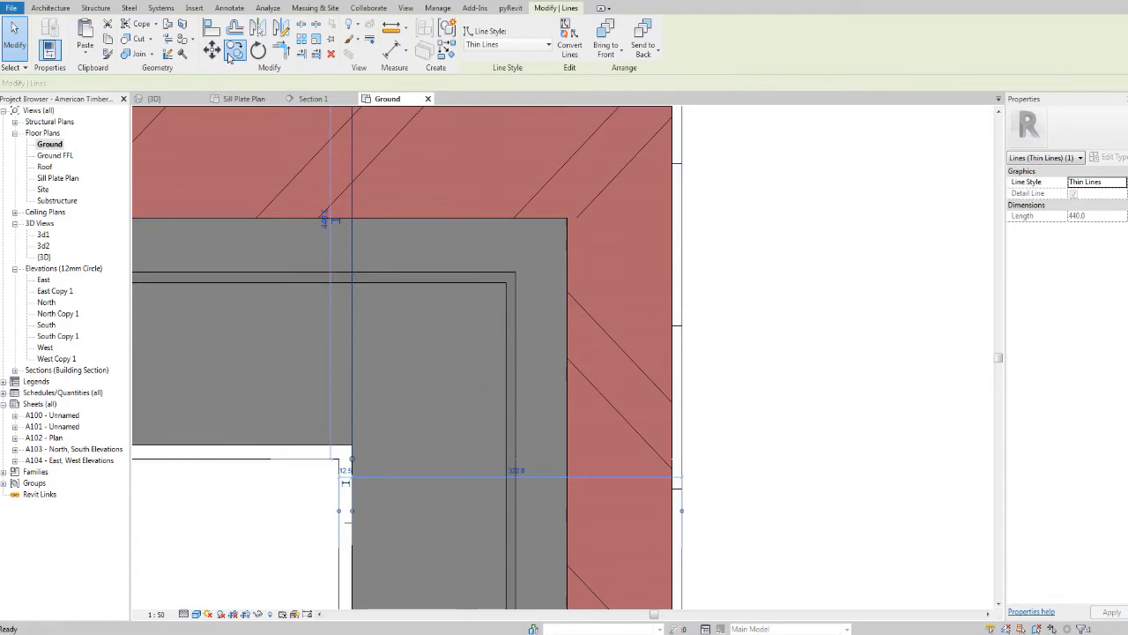
{"action": "left_click", "coordinate": [414, 350]}
{"action": "type", "text": "1"}
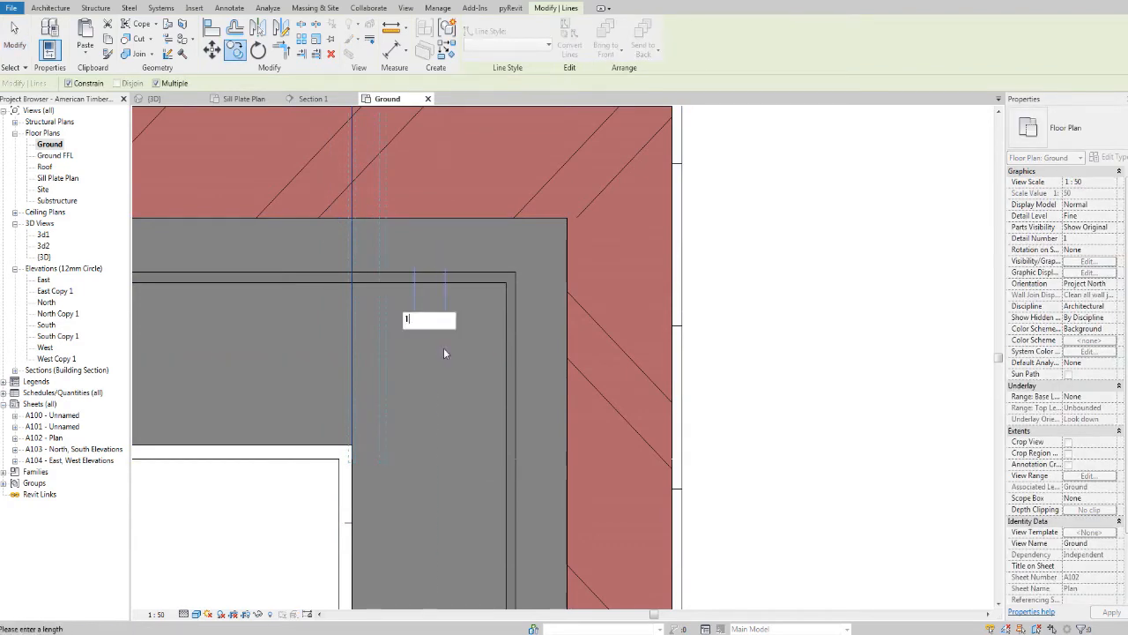
{"action": "type", "text": "50"}
{"action": "key", "text": "Return"}
{"action": "key", "text": "Escape"}
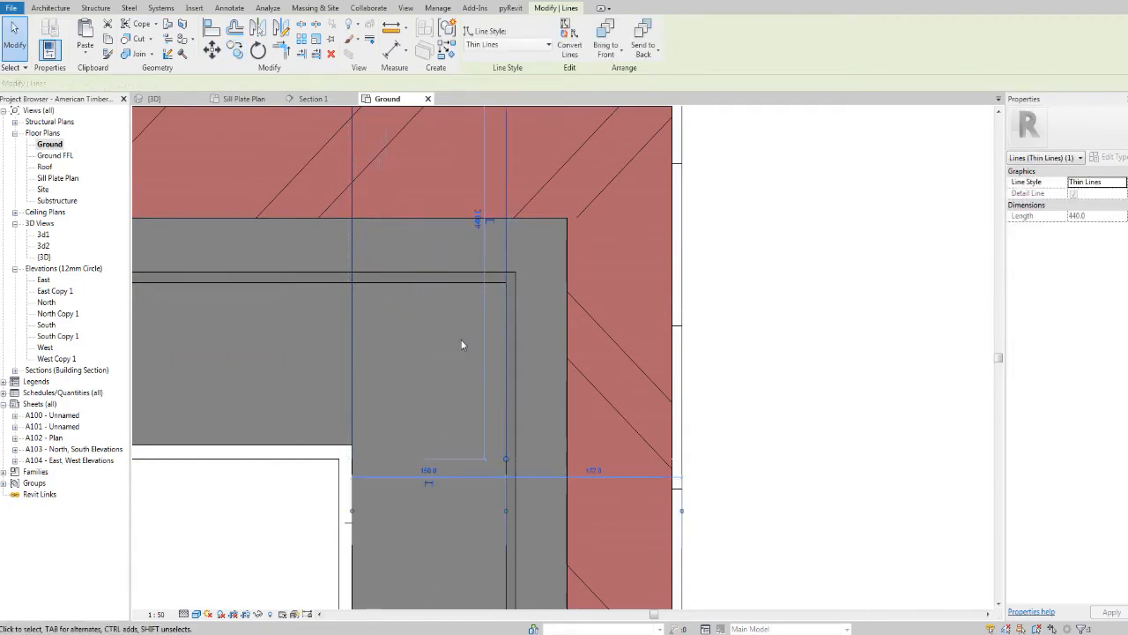
Draw a vertical detail line about 1700 mm long southward along the outer face of the east wall's stud layer.
{"action": "scroll", "coordinate": [515, 257], "scroll_direction": "down", "scroll_amount": 5}
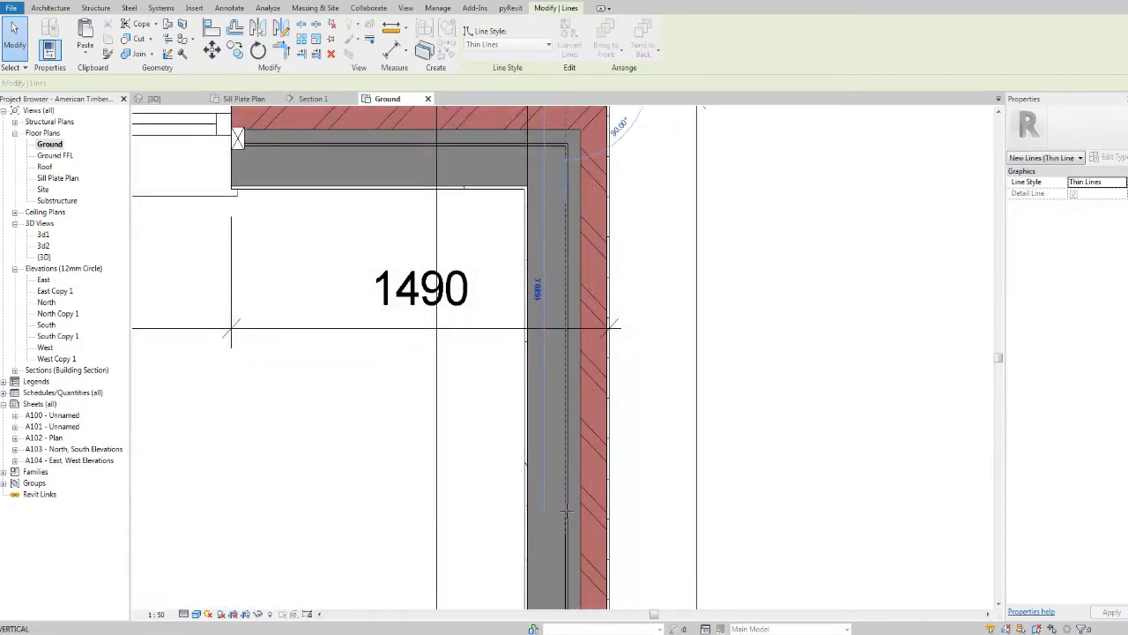
{"action": "left_click", "coordinate": [565, 524]}
{"action": "key", "text": "Escape"}
{"action": "key", "text": "Escape"}
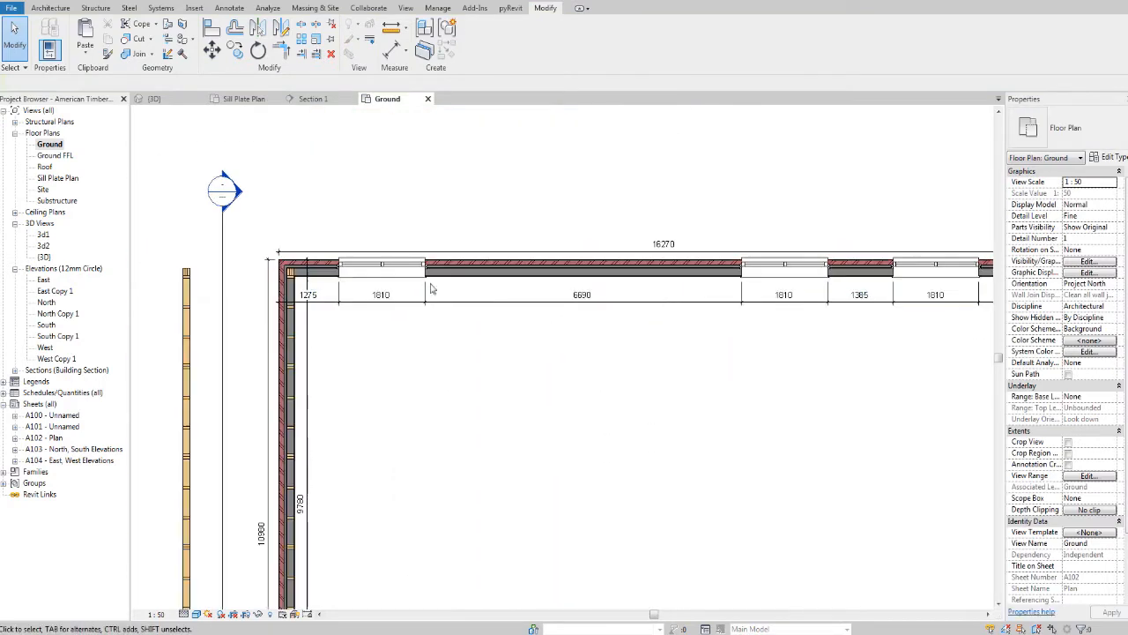
Move the Wall Frame group horizontally from outside the west wall so its east edge aligns with the east wall's stud layer reference line.
{"action": "left_click", "coordinate": [187, 317]}
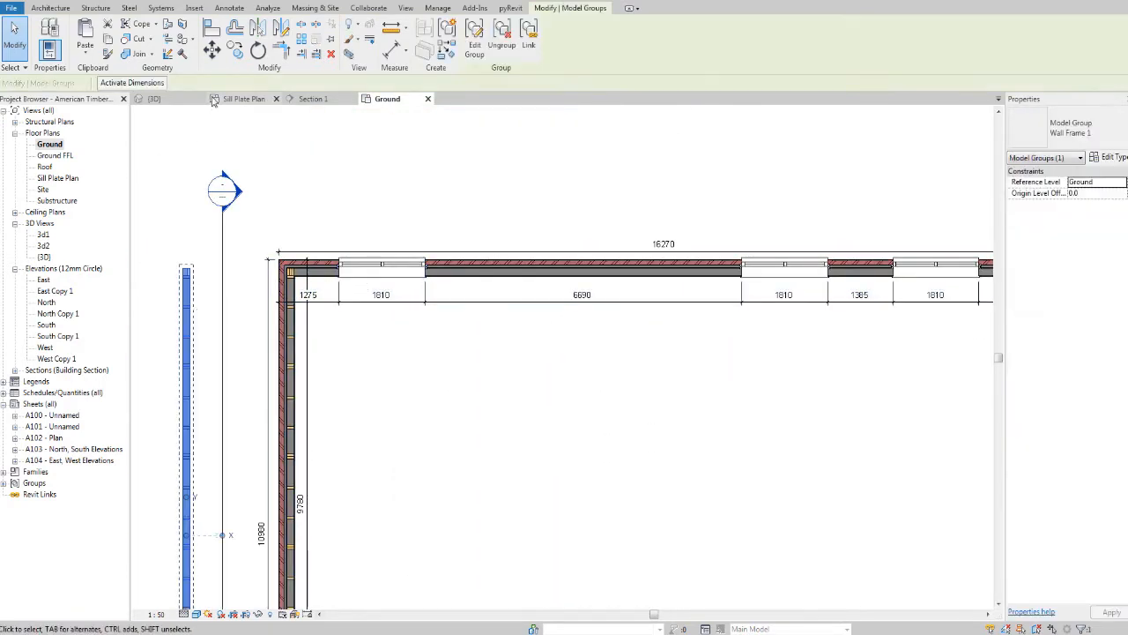
{"action": "left_click", "coordinate": [214, 52]}
{"action": "scroll", "coordinate": [206, 340], "scroll_direction": "up", "scroll_amount": 5}
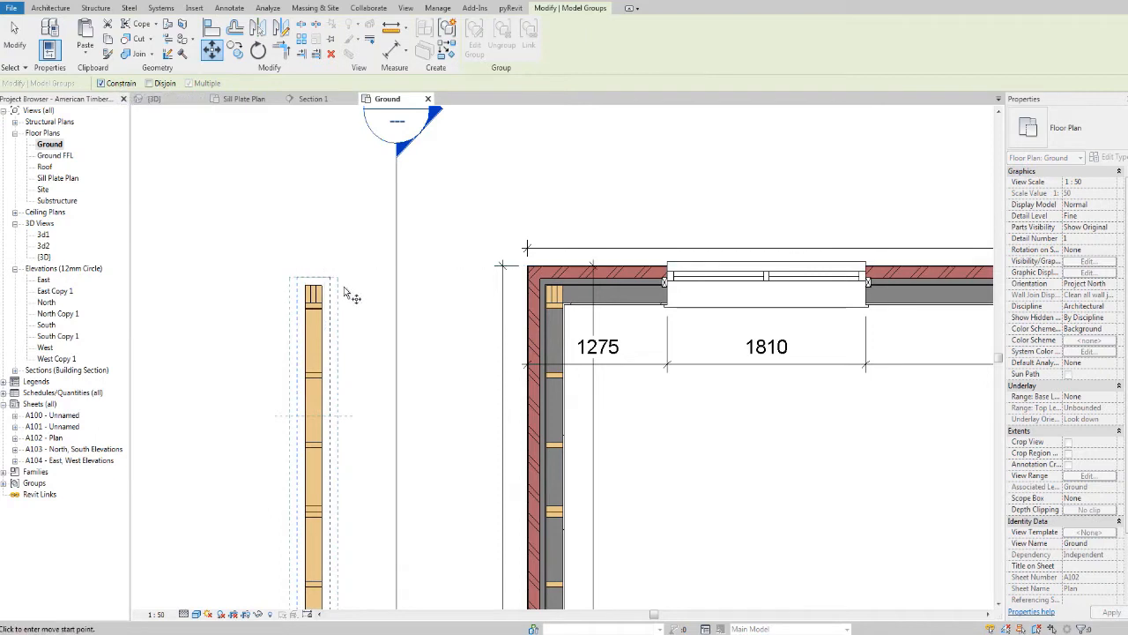
{"action": "scroll", "coordinate": [343, 350], "scroll_direction": "up", "scroll_amount": 1}
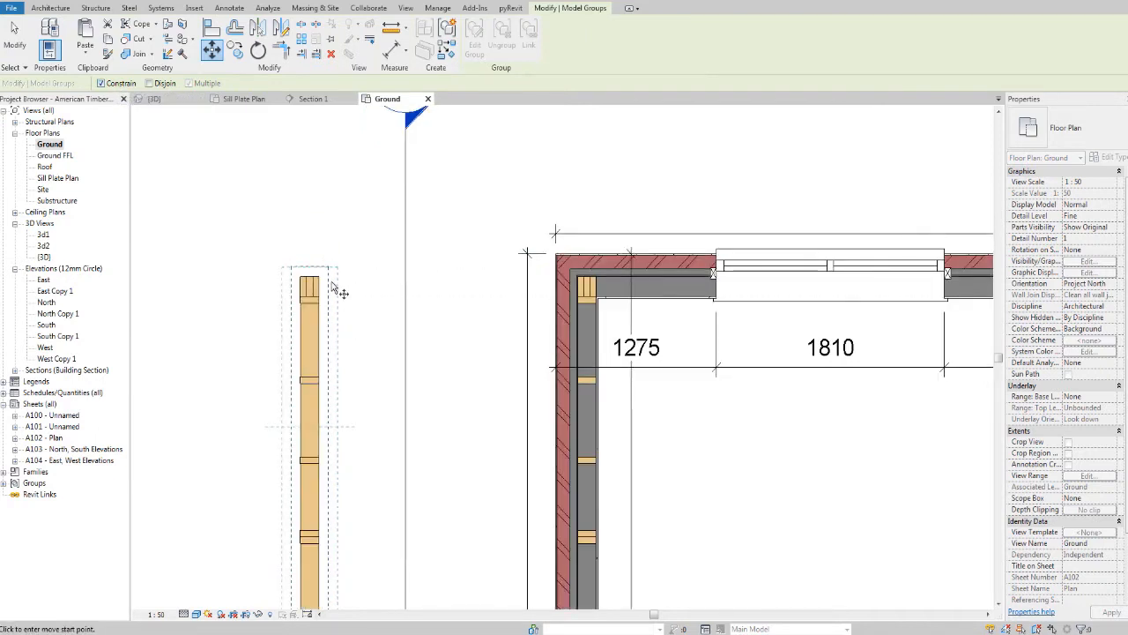
{"action": "scroll", "coordinate": [357, 353], "scroll_direction": "up", "scroll_amount": 2}
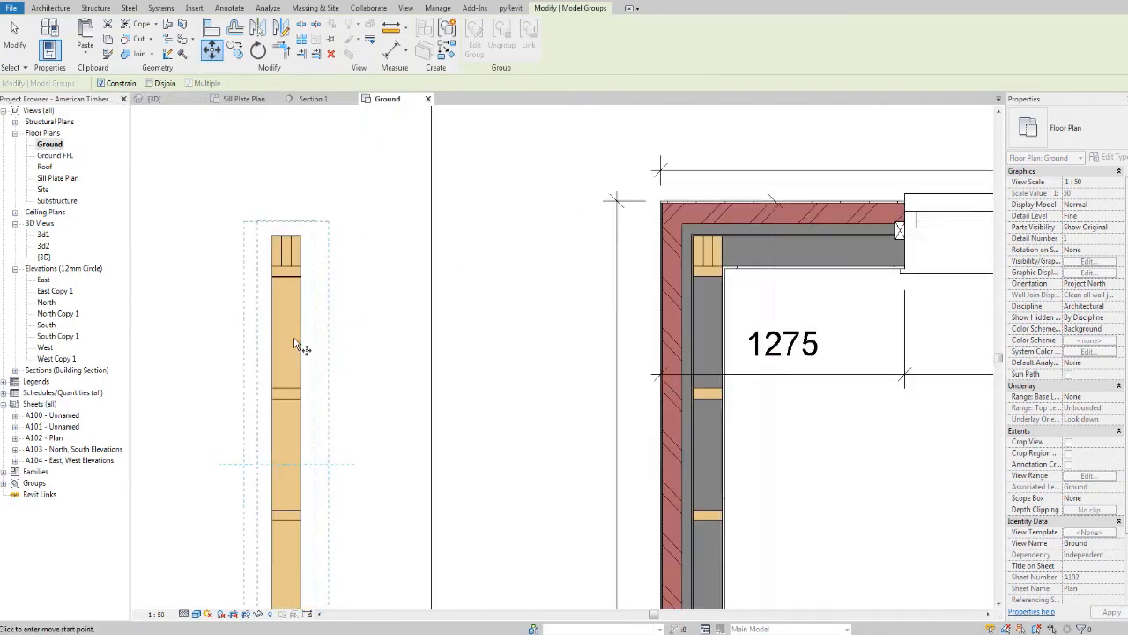
{"action": "left_click", "coordinate": [300, 335]}
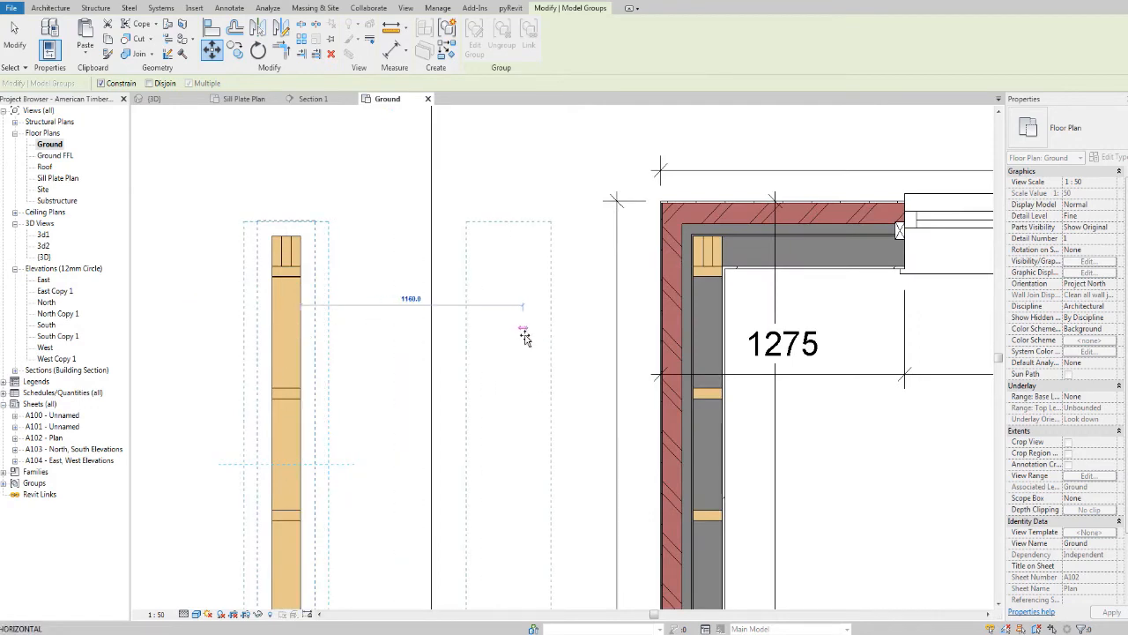
{"action": "middle_click_drag", "start_coordinate": [526, 338], "coordinate": [256, 325]}
{"action": "scroll", "coordinate": [265, 326], "scroll_direction": "down", "scroll_amount": 4}
{"action": "middle_click_drag", "start_coordinate": [658, 335], "coordinate": [73, 322]}
{"action": "middle_click_drag", "start_coordinate": [551, 358], "coordinate": [325, 352]}
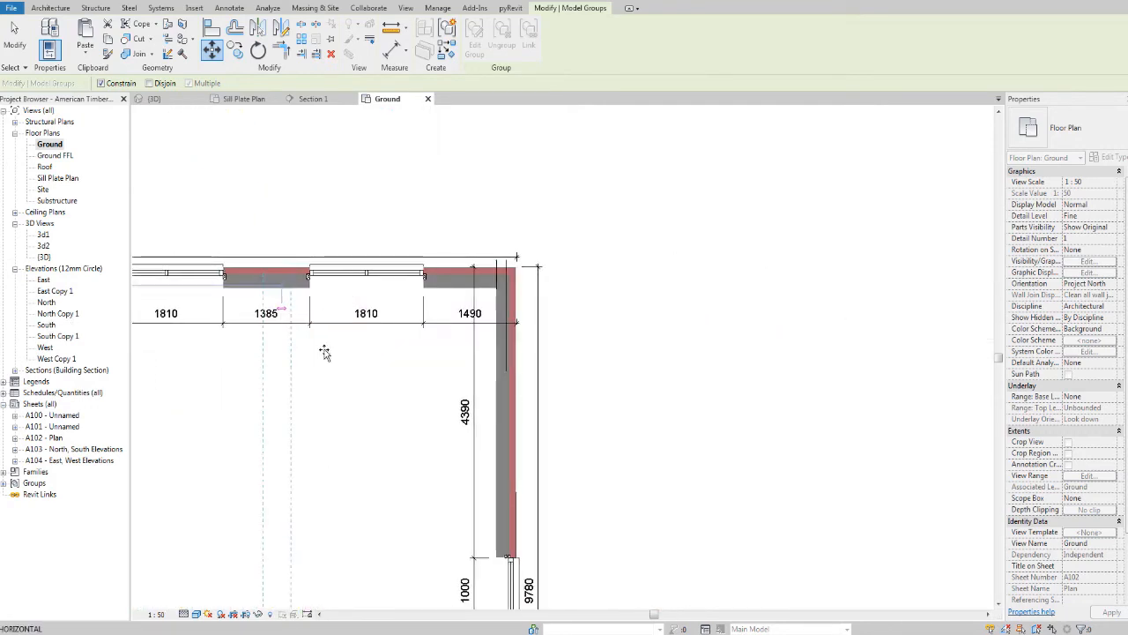
{"action": "scroll", "coordinate": [517, 322], "scroll_direction": "up", "scroll_amount": 5}
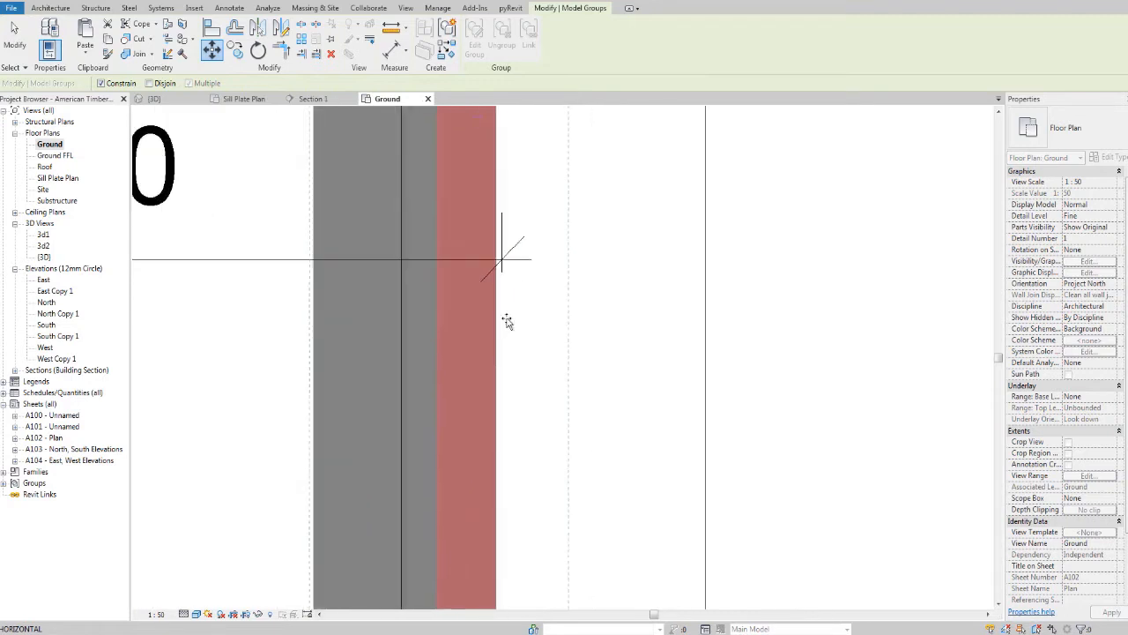
{"action": "middle_click_drag", "start_coordinate": [507, 319], "coordinate": [614, 313]}
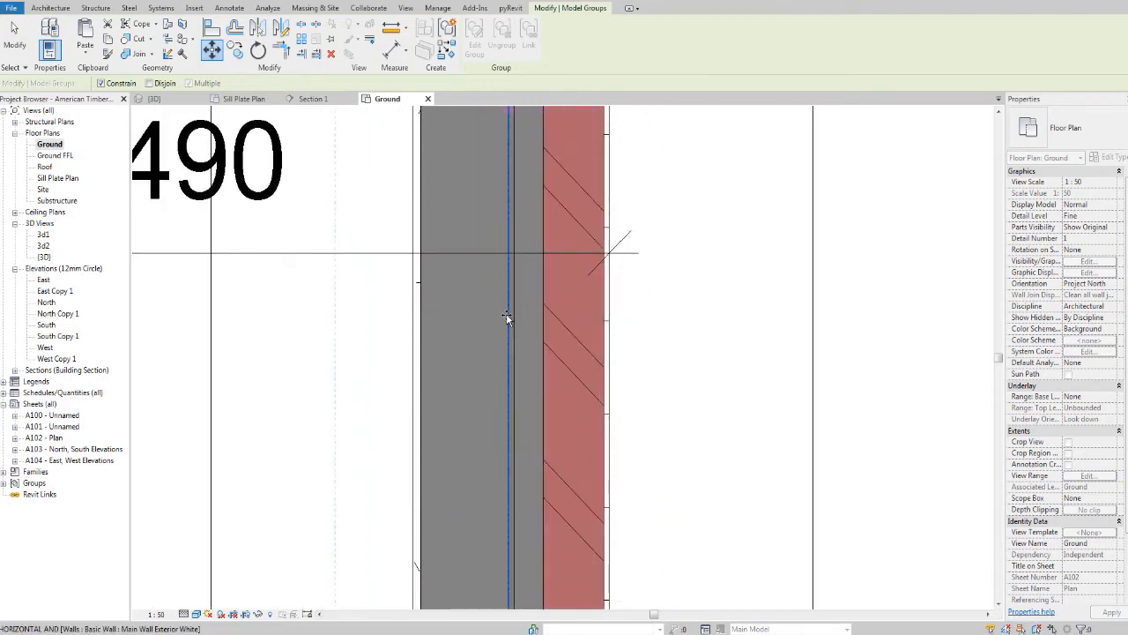
{"action": "left_click", "coordinate": [506, 315]}
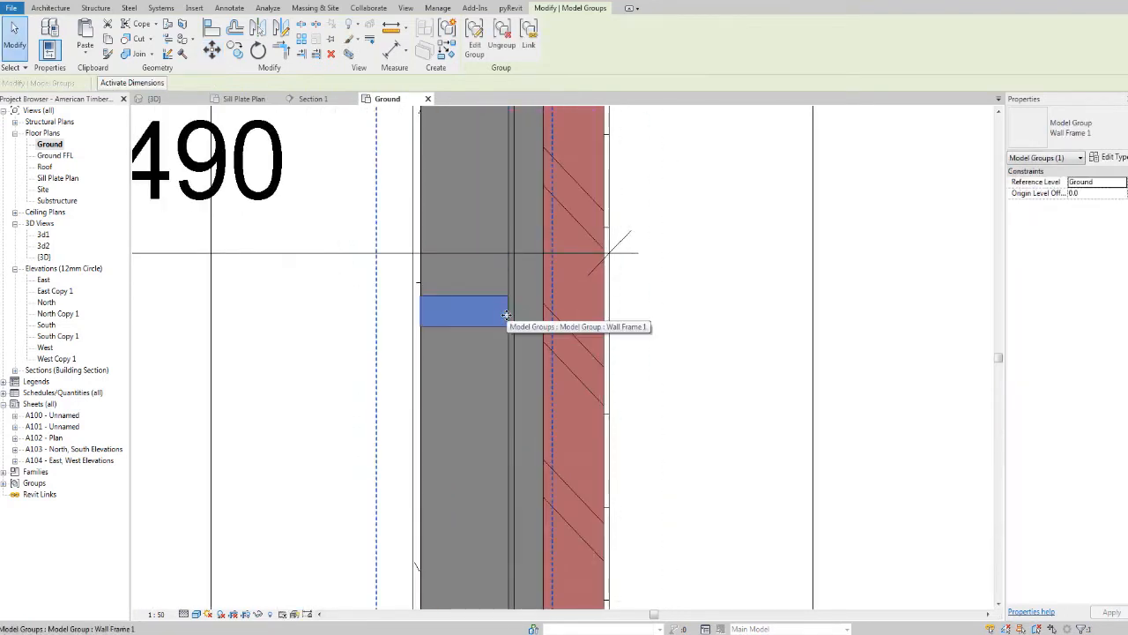
{"action": "key", "text": "Escape"}
Examine the relocated wall framing in the 3D view, especially where studs cross the 1000x1000 window.
{"action": "scroll", "coordinate": [485, 296], "scroll_direction": "down", "scroll_amount": 5}
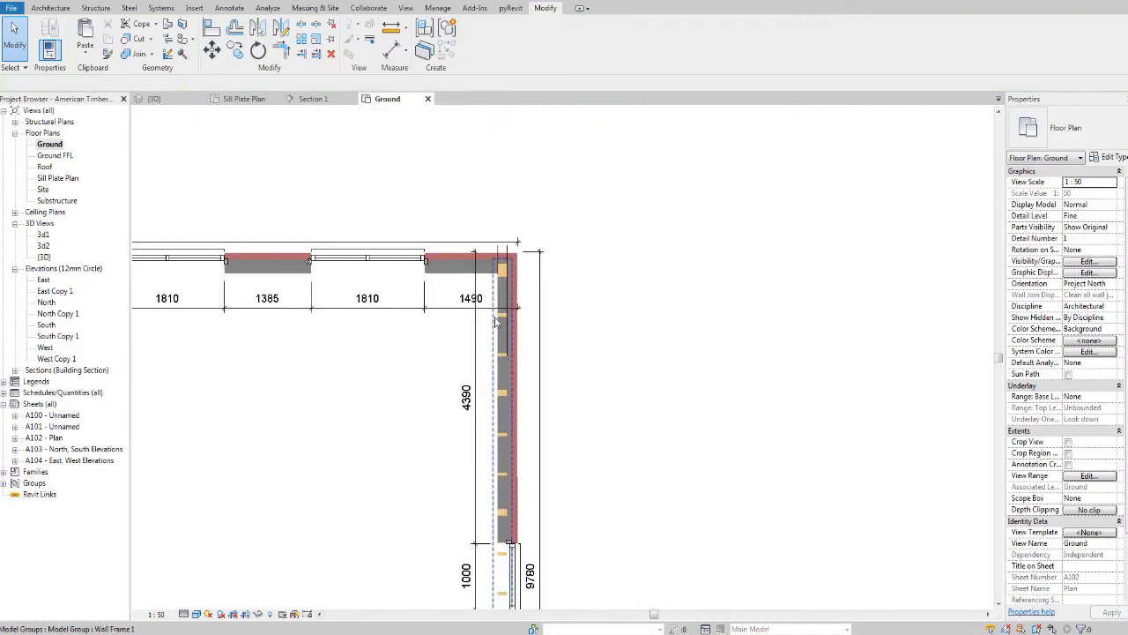
{"action": "scroll", "coordinate": [477, 286], "scroll_direction": "down", "scroll_amount": 3}
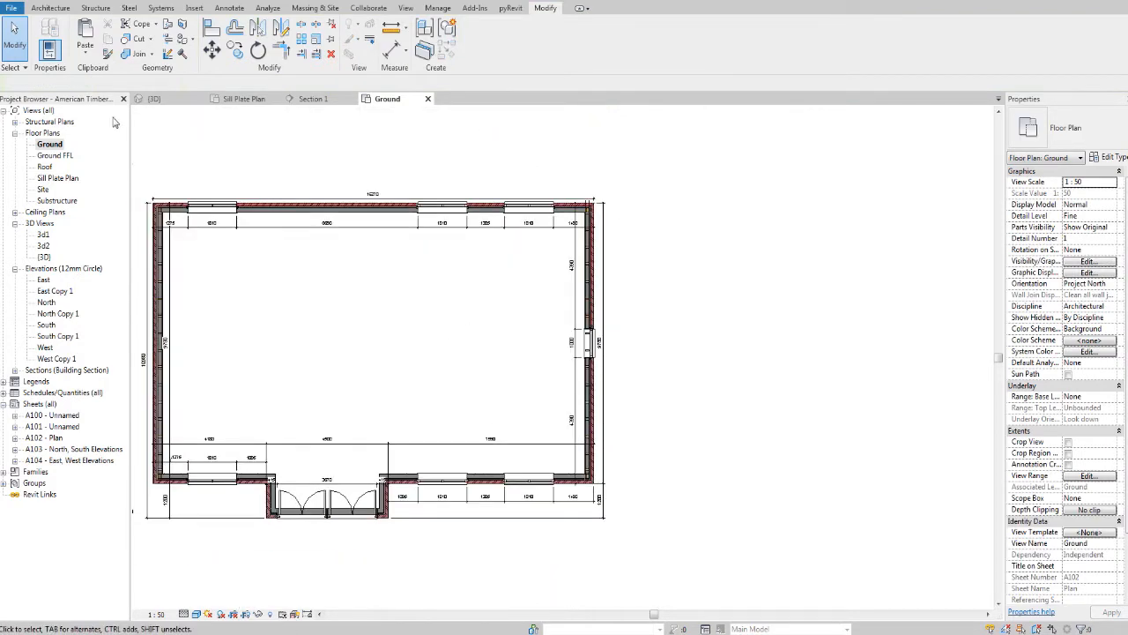
{"action": "left_click", "coordinate": [155, 99]}
{"action": "middle_click_drag", "start_coordinate": [618, 322], "coordinate": [814, 394], "text": "shift"}
{"action": "scroll", "coordinate": [814, 394], "scroll_direction": "up", "scroll_amount": 1}
{"action": "middle_click_drag", "start_coordinate": [814, 397], "coordinate": [640, 365]}
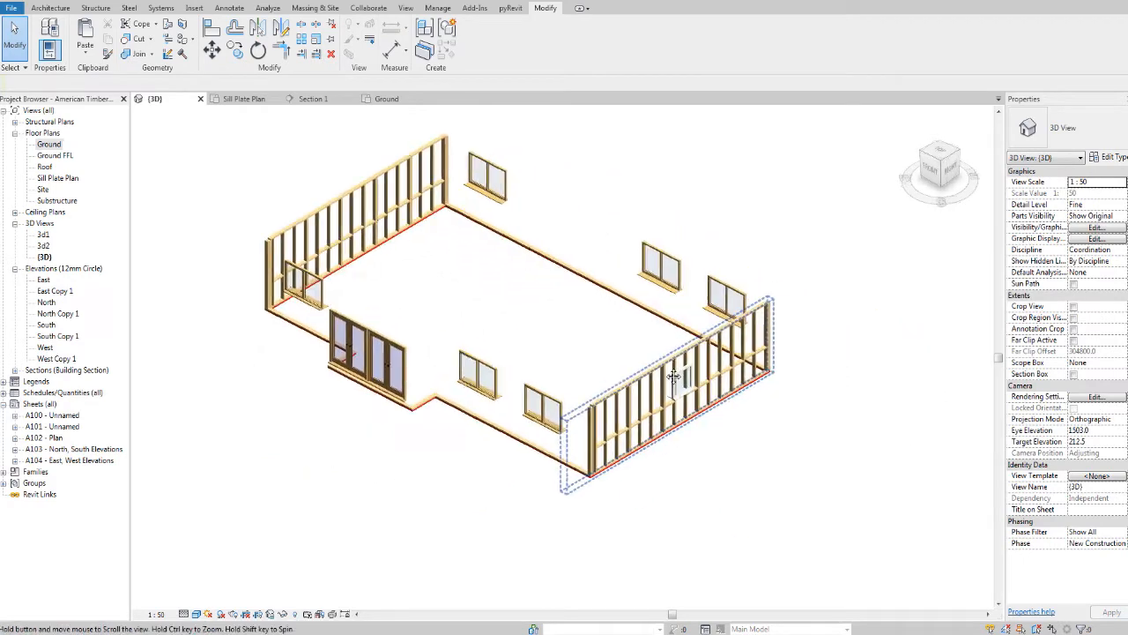
{"action": "scroll", "coordinate": [638, 371], "scroll_direction": "up", "scroll_amount": 6}
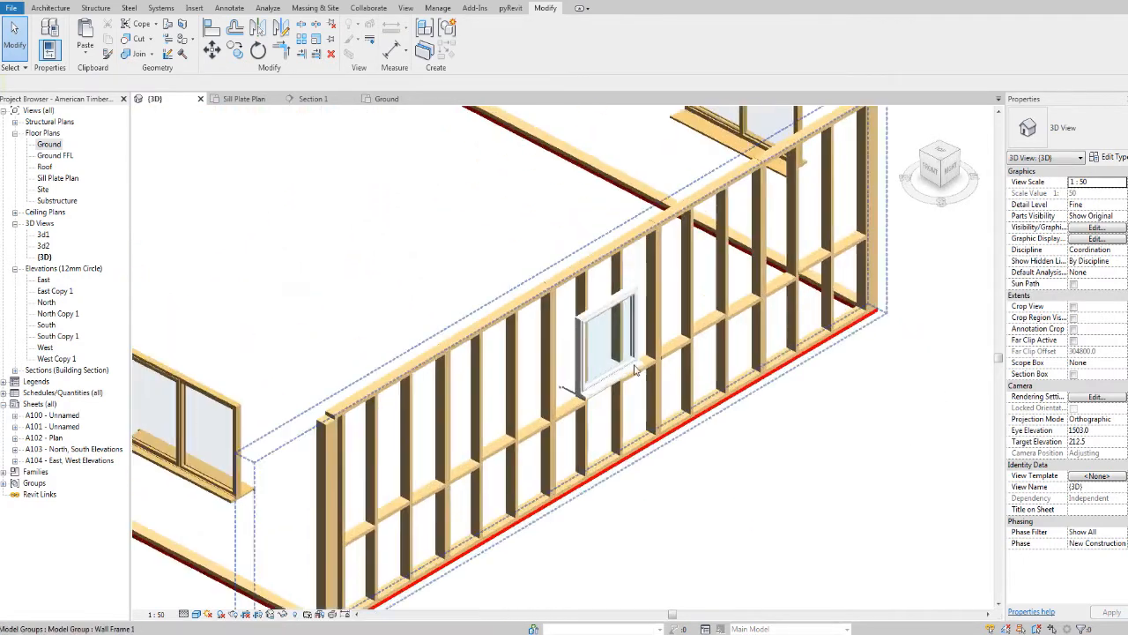
{"action": "scroll", "coordinate": [634, 369], "scroll_direction": "up", "scroll_amount": 5}
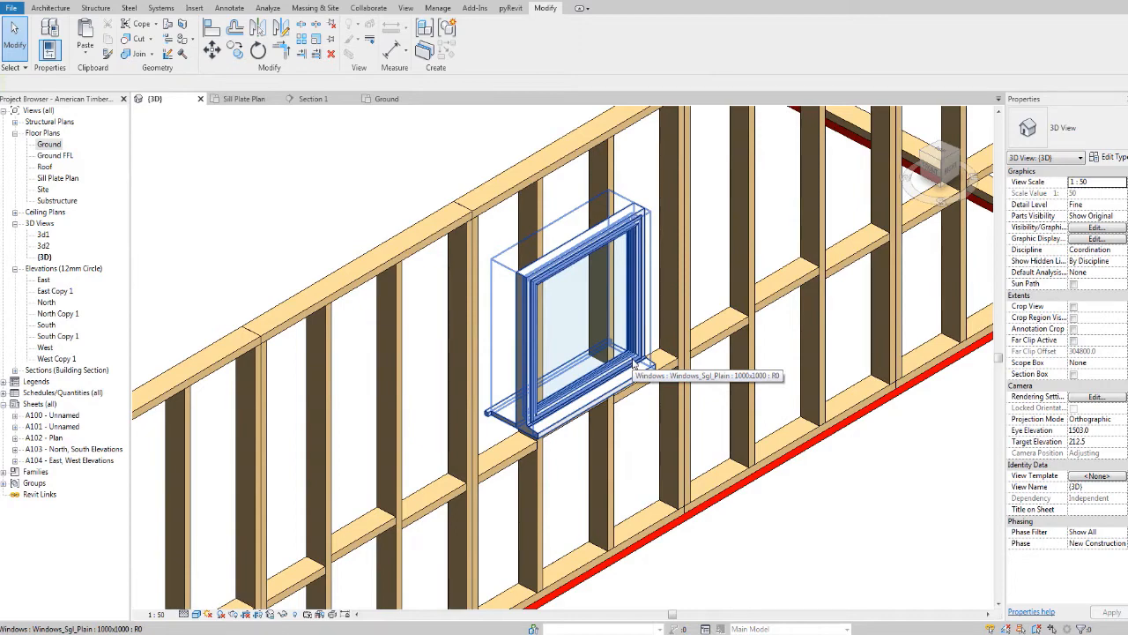
Turn on the visibility of the Walls category in the 3D view.
{"action": "scroll", "coordinate": [633, 363], "scroll_direction": "down", "scroll_amount": 8}
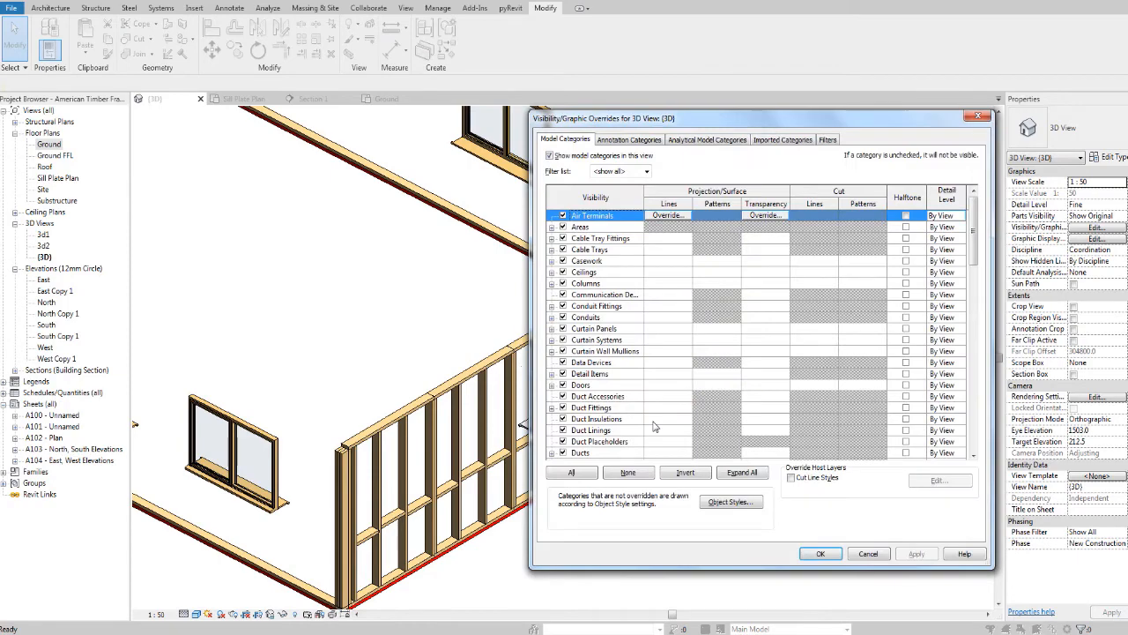
{"action": "key", "text": "w"}
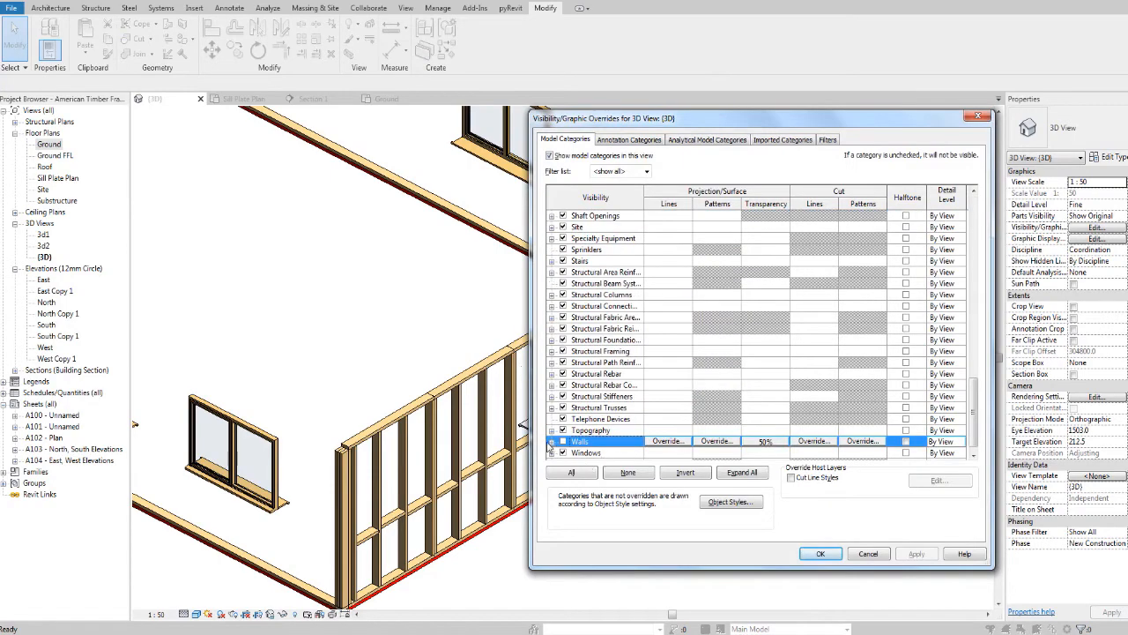
{"action": "left_click", "coordinate": [820, 553]}
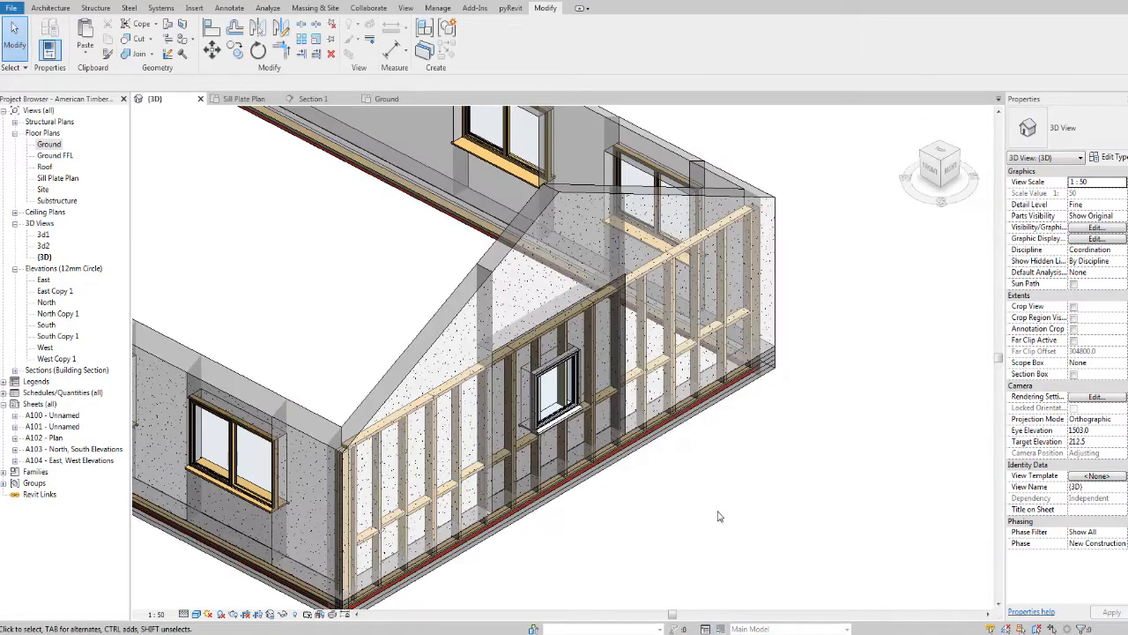
Inspect how both framed gable walls sit inside the transparent walls in the 3D view.
{"action": "scroll", "coordinate": [718, 517], "scroll_direction": "down", "scroll_amount": 3}
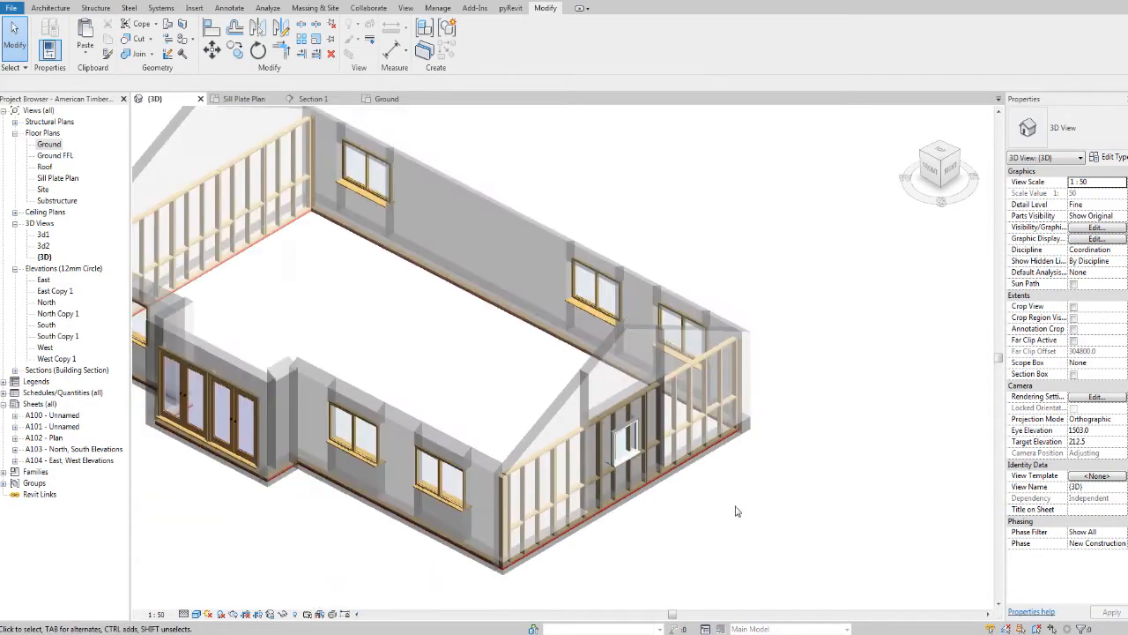
{"action": "middle_click_drag", "start_coordinate": [703, 498], "coordinate": [553, 476], "text": "shift"}
{"action": "scroll", "coordinate": [552, 474], "scroll_direction": "up", "scroll_amount": 2}
{"action": "middle_click_drag", "start_coordinate": [400, 541], "coordinate": [519, 471]}
{"action": "middle_click_drag", "start_coordinate": [413, 509], "coordinate": [556, 418]}
{"action": "scroll", "coordinate": [508, 453], "scroll_direction": "up", "scroll_amount": 3}
{"action": "scroll", "coordinate": [557, 421], "scroll_direction": "down", "scroll_amount": 5}
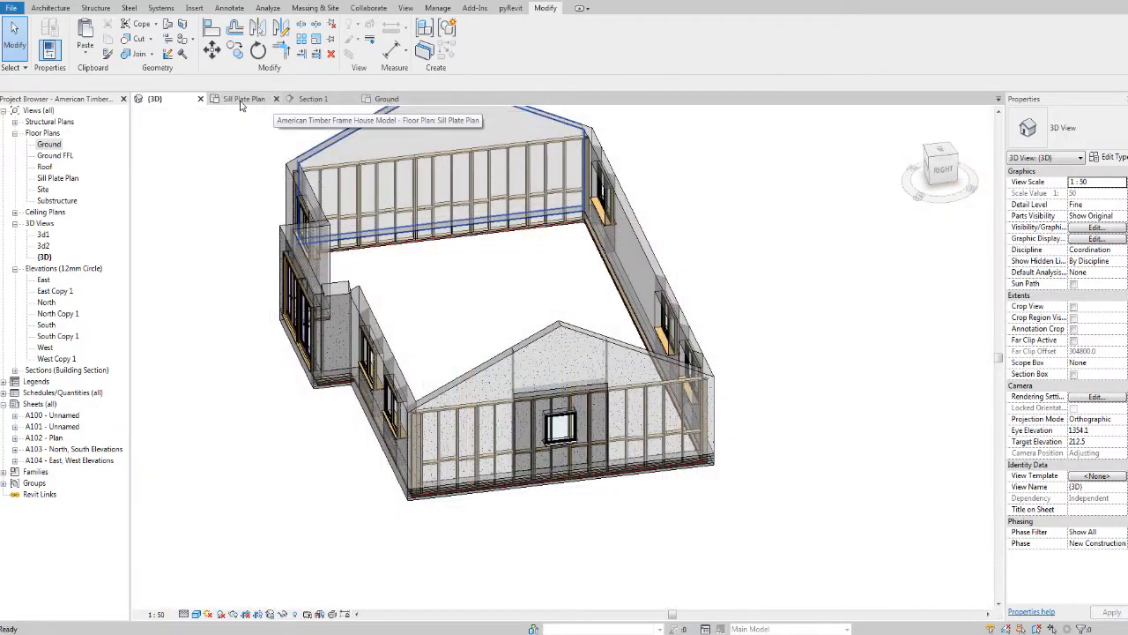
In the Sill Plate Plan, copy the west section line to just outside the east wall and flip it to face west.
{"action": "left_click", "coordinate": [241, 98]}
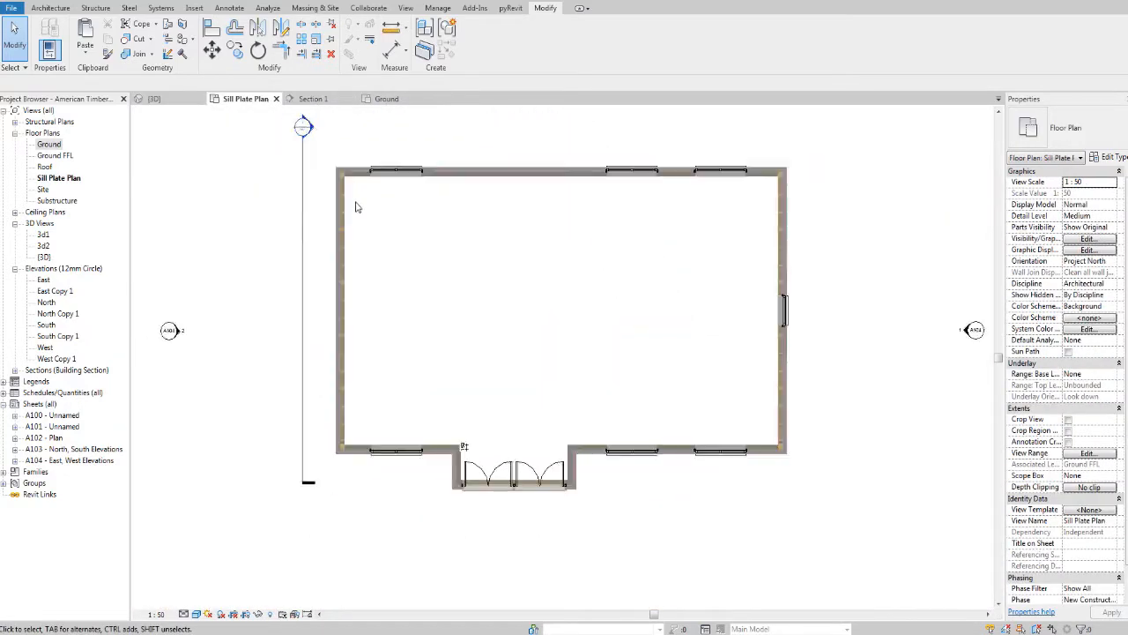
{"action": "left_click", "coordinate": [307, 246]}
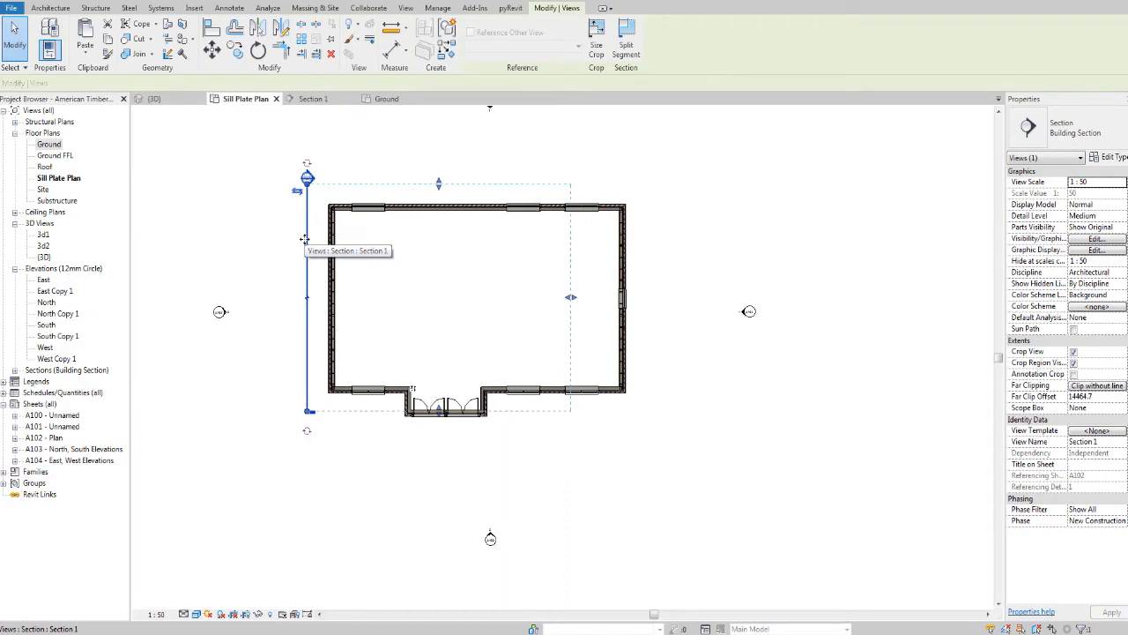
{"action": "left_click_drag", "start_coordinate": [304, 239], "coordinate": [597, 245], "text": "ctrl"}
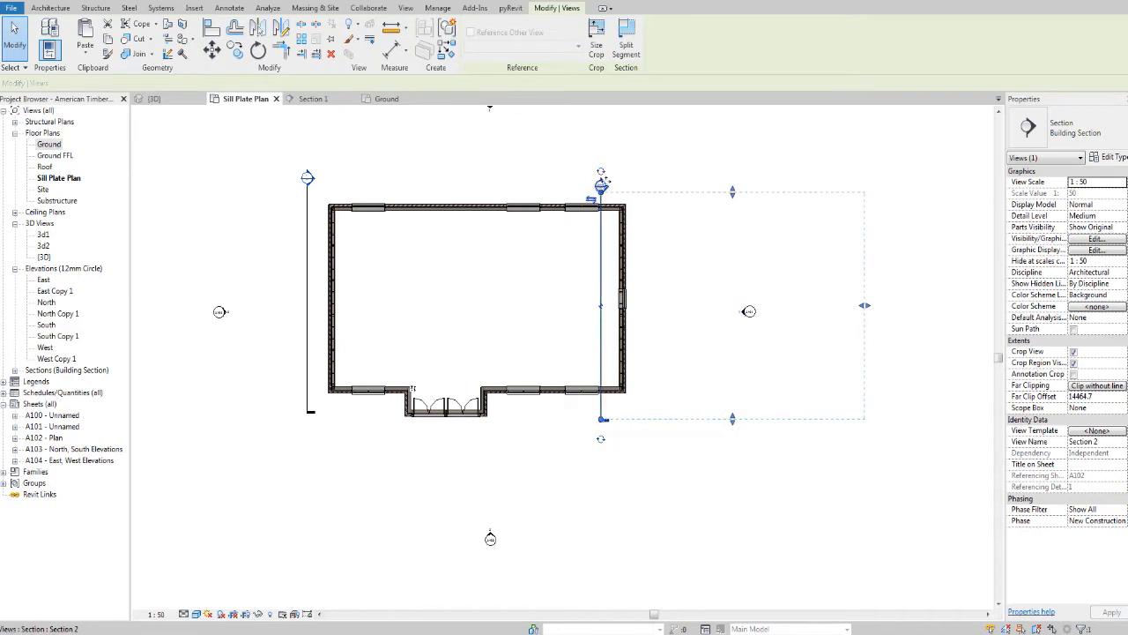
{"action": "left_click", "coordinate": [589, 201]}
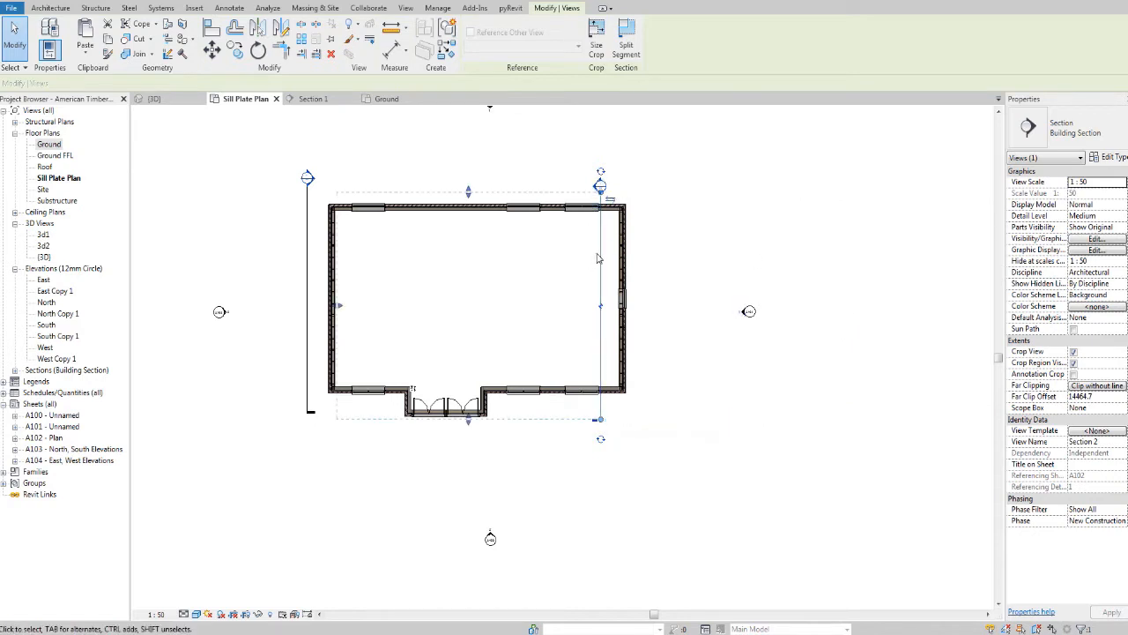
{"action": "left_click_drag", "start_coordinate": [598, 257], "coordinate": [659, 255]}
Open the view of the flipped east wall section and ungroup the Wall Frame 1 group there.
{"action": "right_click", "coordinate": [658, 256]}
{"action": "left_click", "coordinate": [706, 329]}
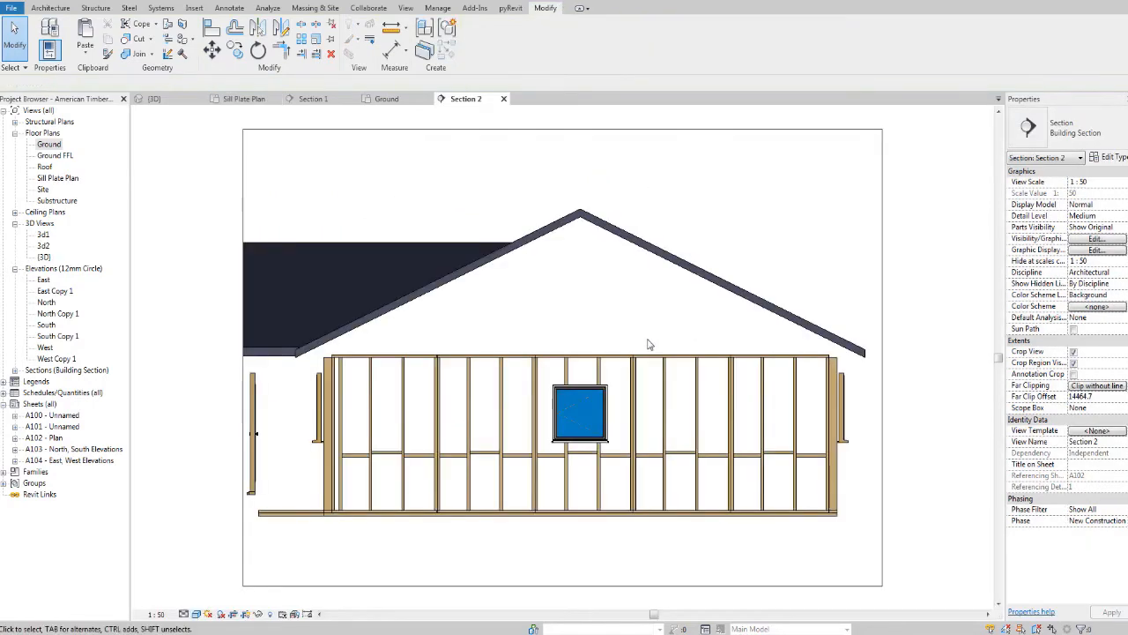
{"action": "scroll", "coordinate": [572, 371], "scroll_direction": "up", "scroll_amount": 5}
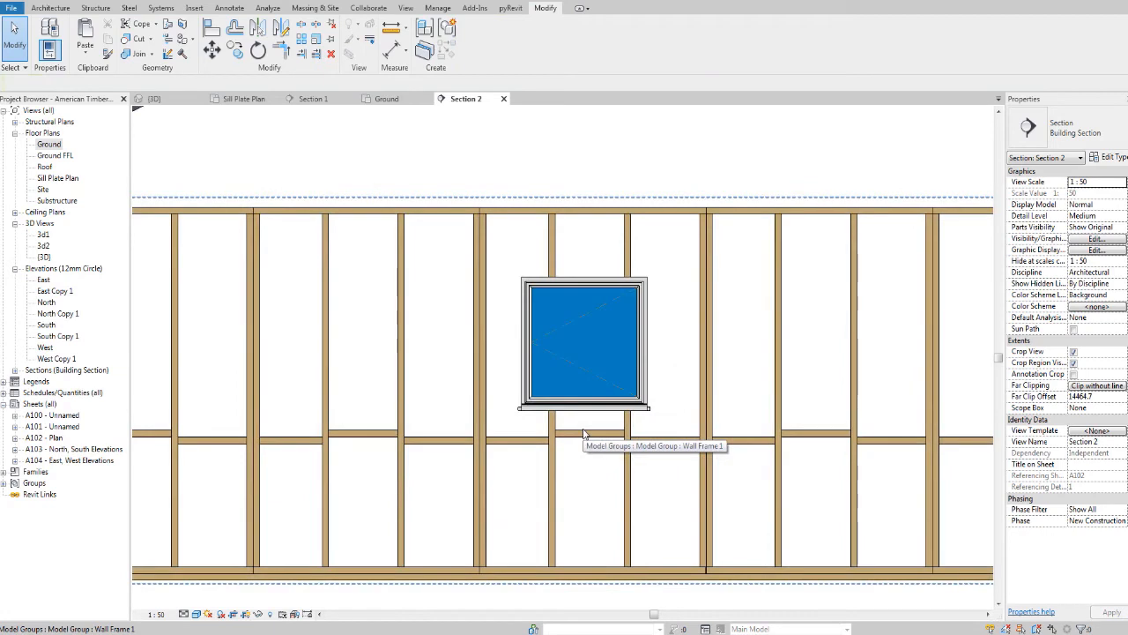
{"action": "left_click", "coordinate": [584, 432]}
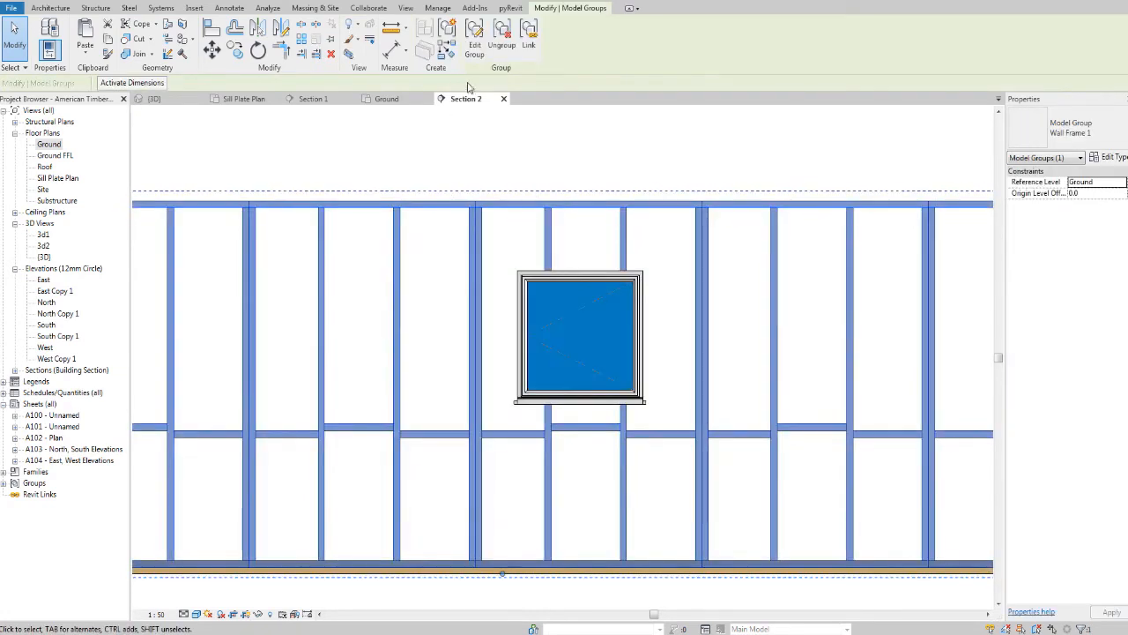
{"action": "left_click", "coordinate": [500, 44]}
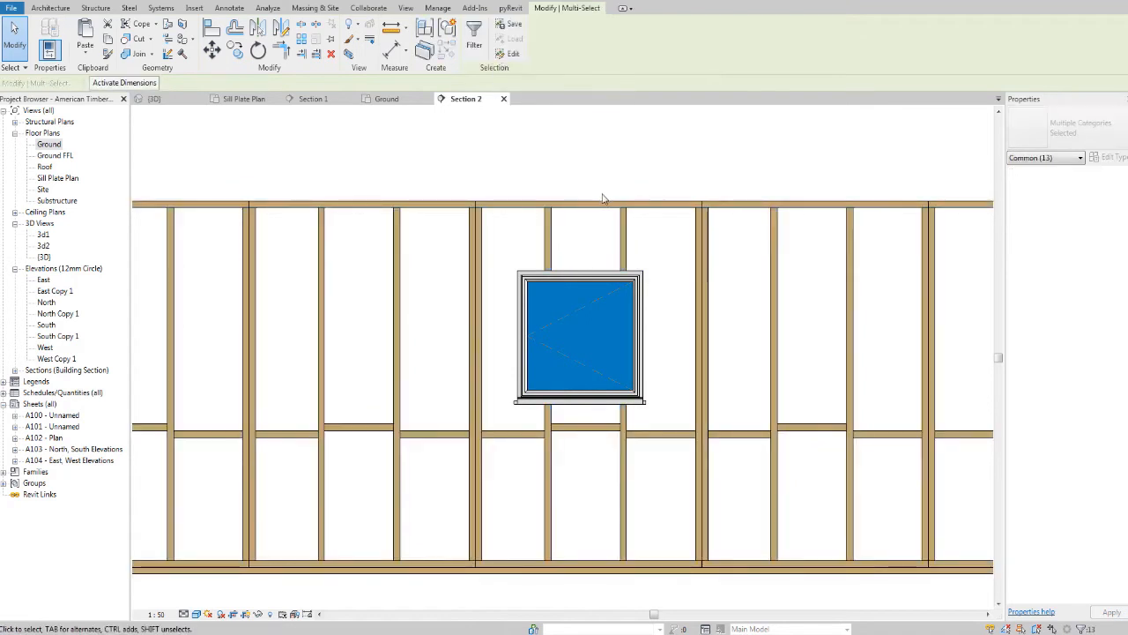
{"action": "left_click", "coordinate": [524, 238]}
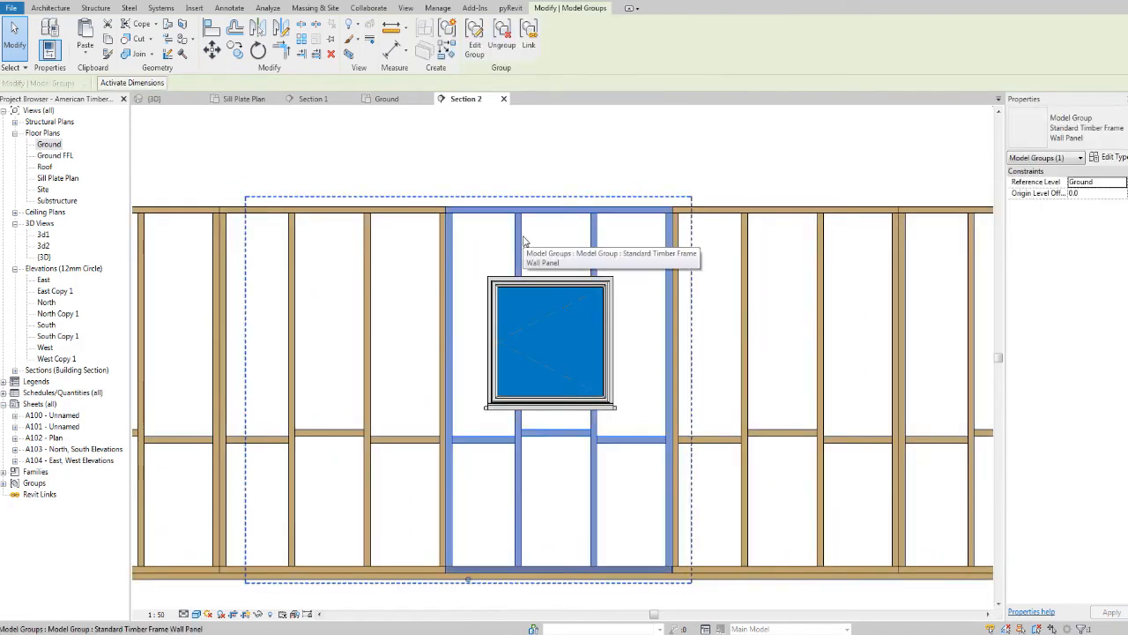
{"action": "middle_click_drag", "start_coordinate": [601, 242], "coordinate": [525, 214]}
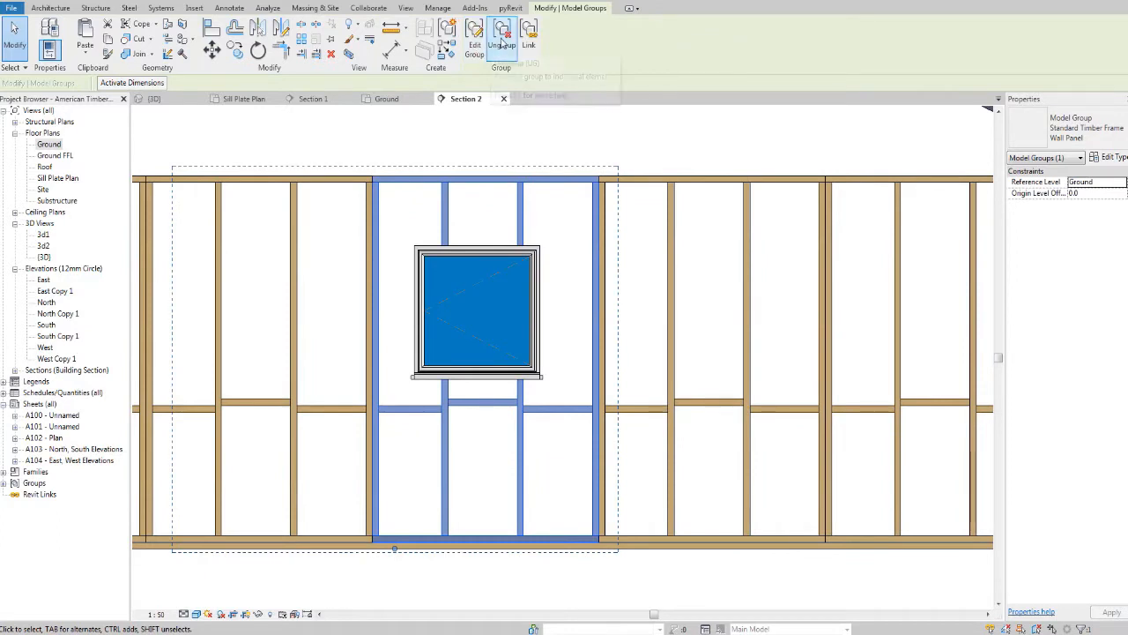
{"action": "middle_click_drag", "start_coordinate": [490, 221], "coordinate": [495, 226]}
{"action": "key", "text": "Escape"}
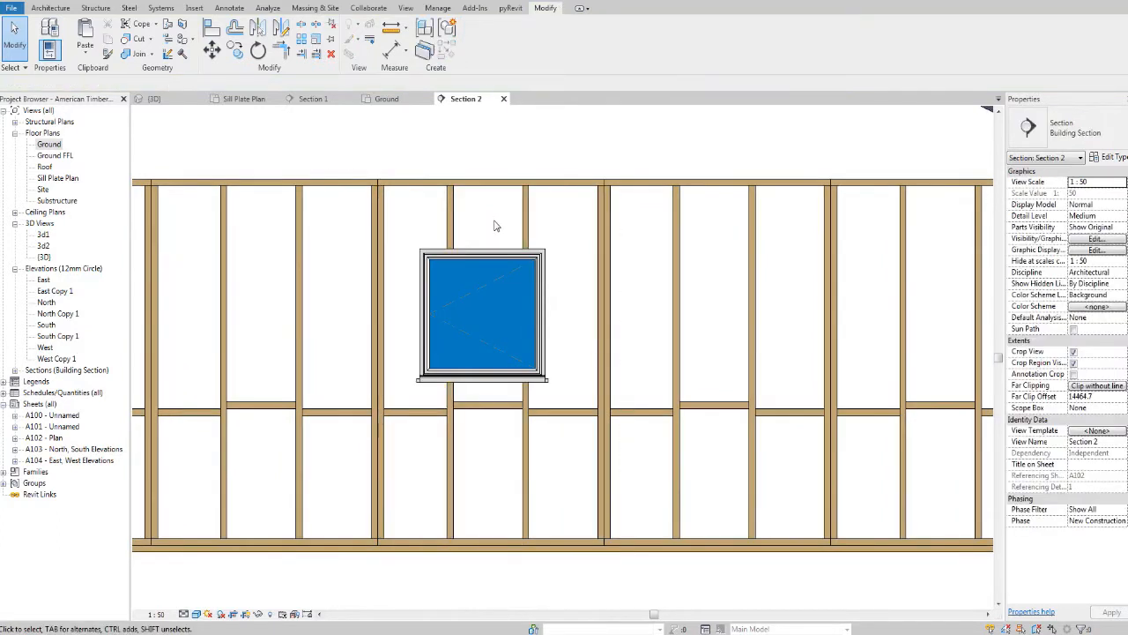
Draw two vertical Thin Lines detail lines upward from the top plate at both ends of the panel containing the window.
{"action": "key", "text": "d"}
{"action": "key", "text": "l"}
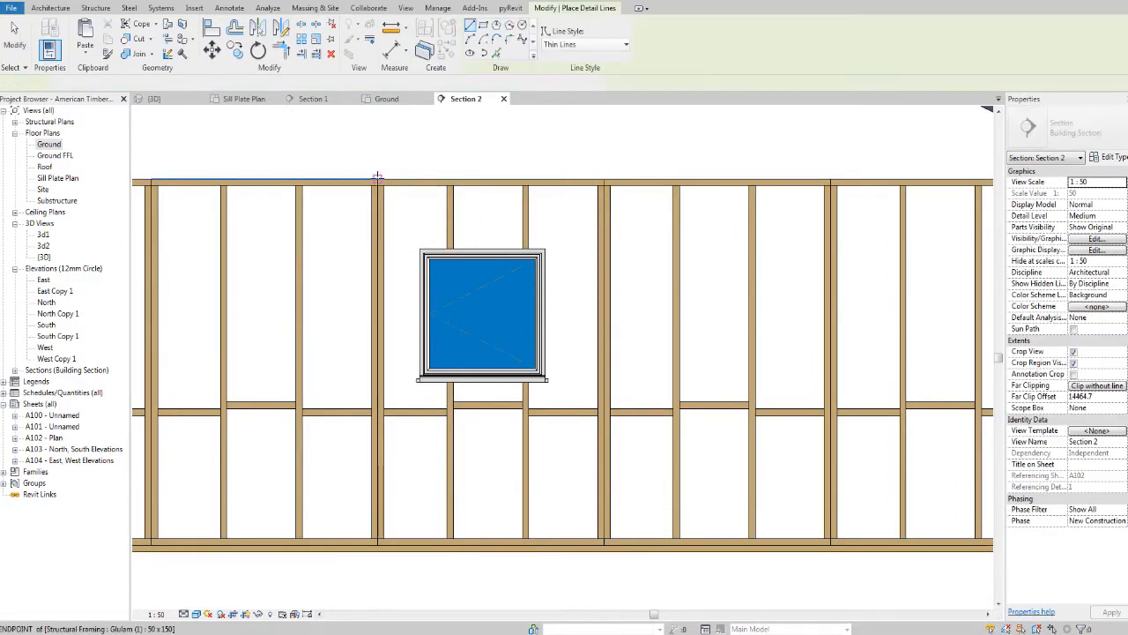
{"action": "left_click", "coordinate": [379, 181]}
{"action": "left_click", "coordinate": [378, 120]}
{"action": "key", "text": "Escape"}
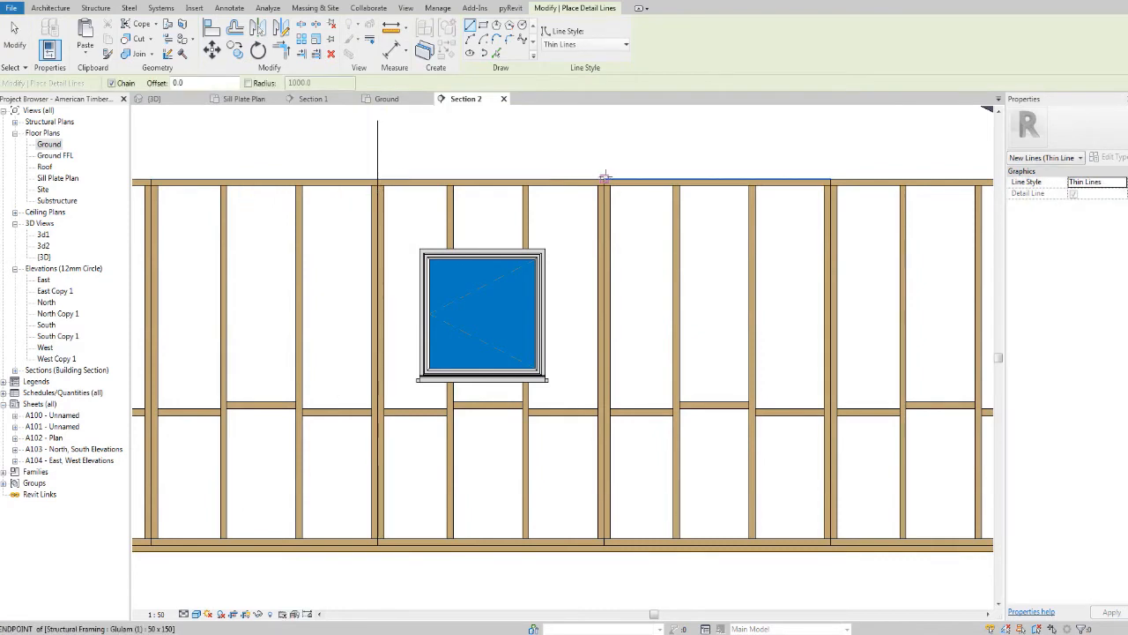
{"action": "left_click", "coordinate": [604, 179]}
{"action": "left_click", "coordinate": [603, 126]}
{"action": "key", "text": "Escape"}
{"action": "key", "text": "Escape"}
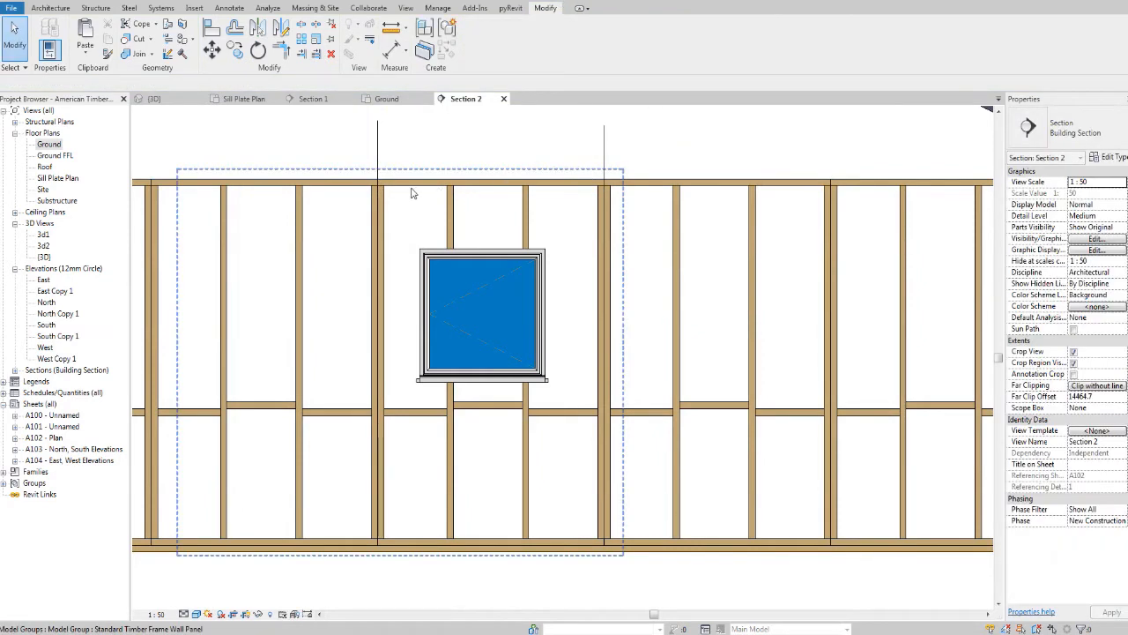
Ungroup the Standard Timber Frame Wall Panel that surrounds the window.
{"action": "middle_click_drag", "start_coordinate": [473, 174], "coordinate": [458, 179]}
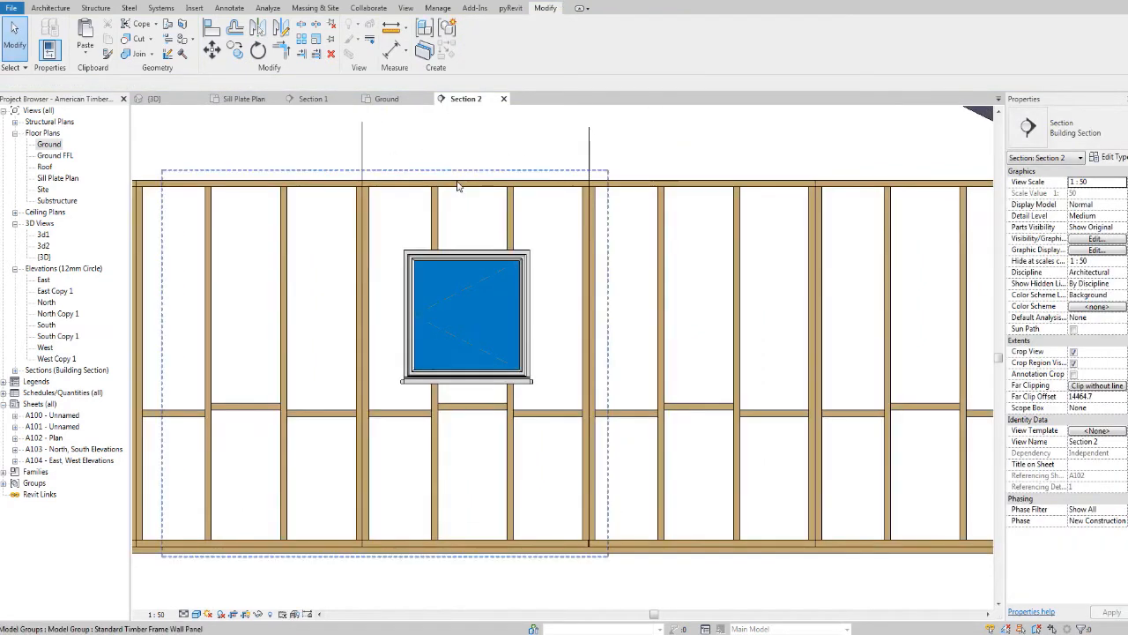
{"action": "left_click", "coordinate": [457, 179]}
{"action": "left_click", "coordinate": [502, 39]}
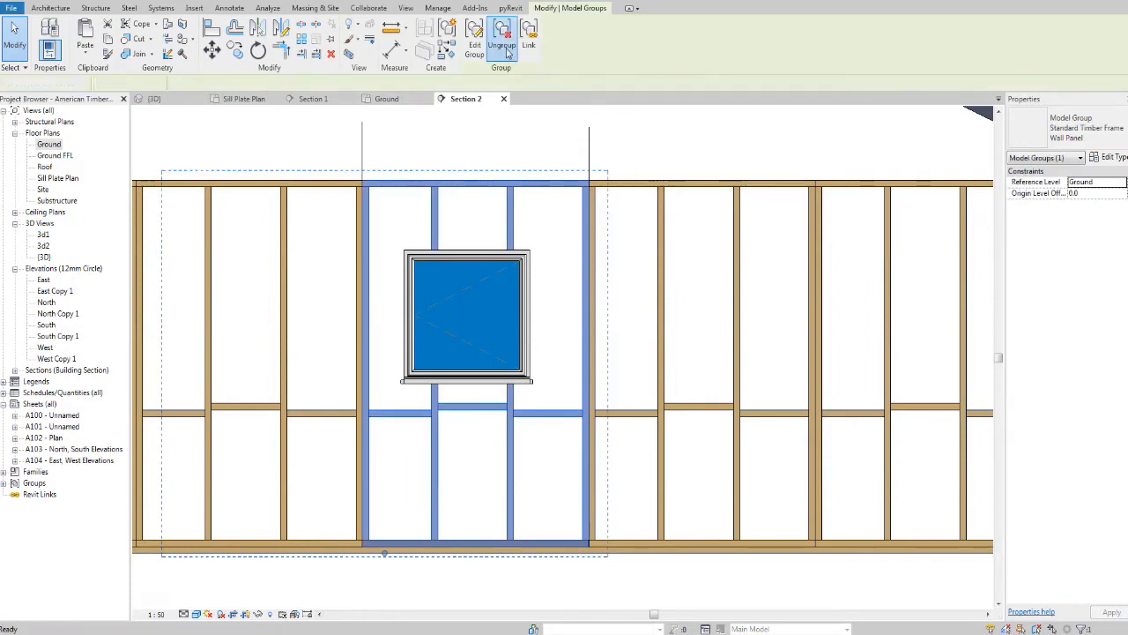
{"action": "scroll", "coordinate": [480, 353], "scroll_direction": "up", "scroll_amount": 3}
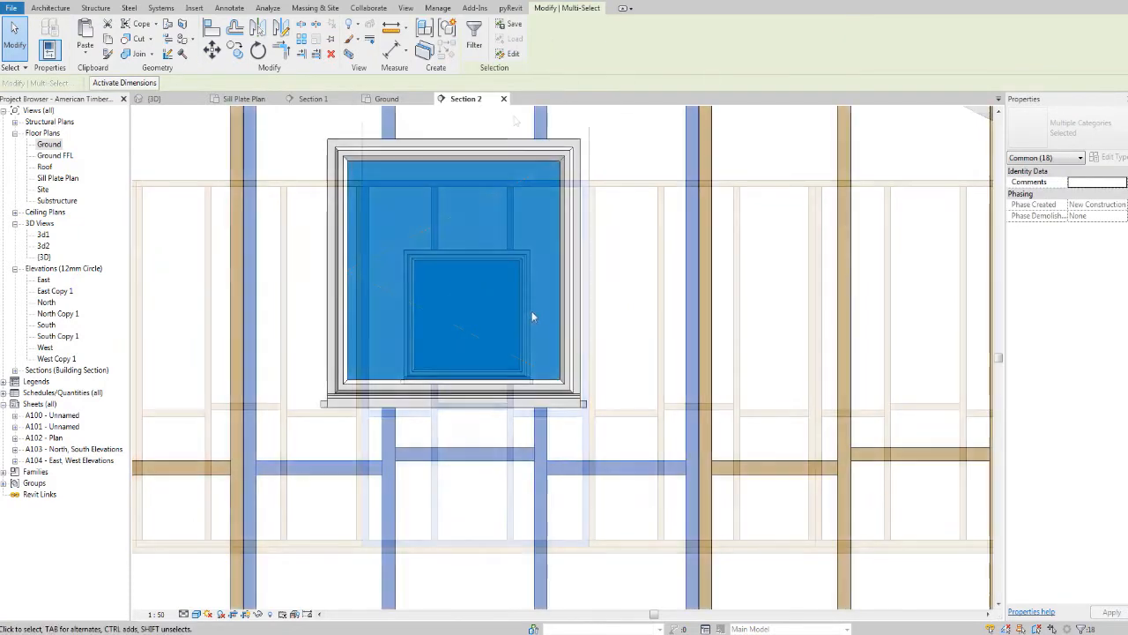
{"action": "left_click", "coordinate": [211, 49]}
{"action": "scroll", "coordinate": [559, 403], "scroll_direction": "up", "scroll_amount": 4}
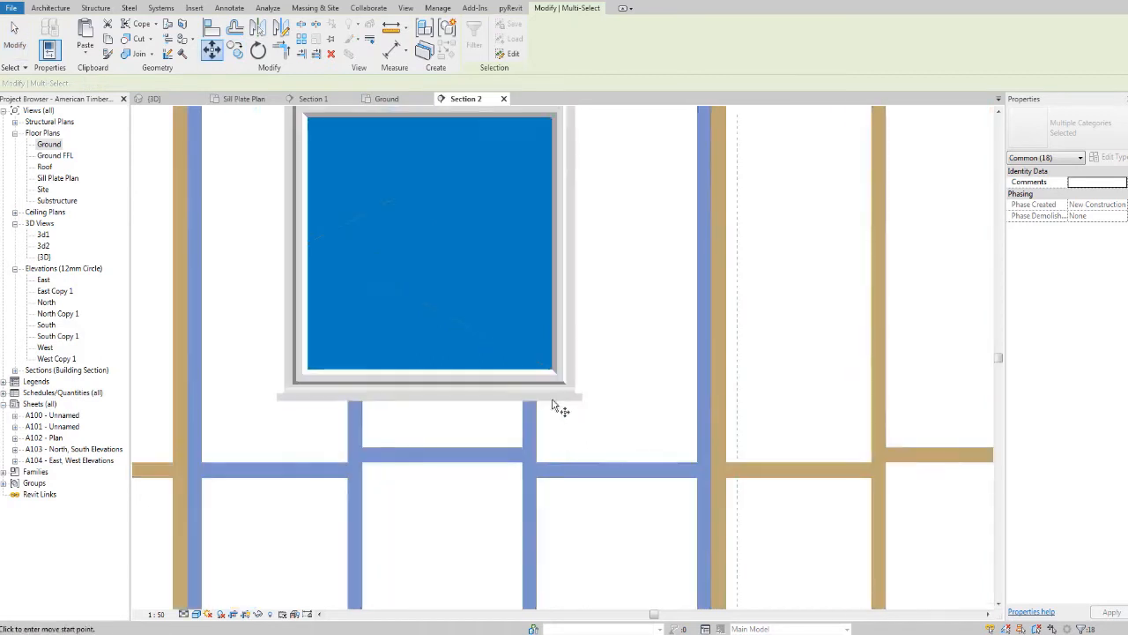
{"action": "scroll", "coordinate": [526, 369], "scroll_direction": "down", "scroll_amount": 5}
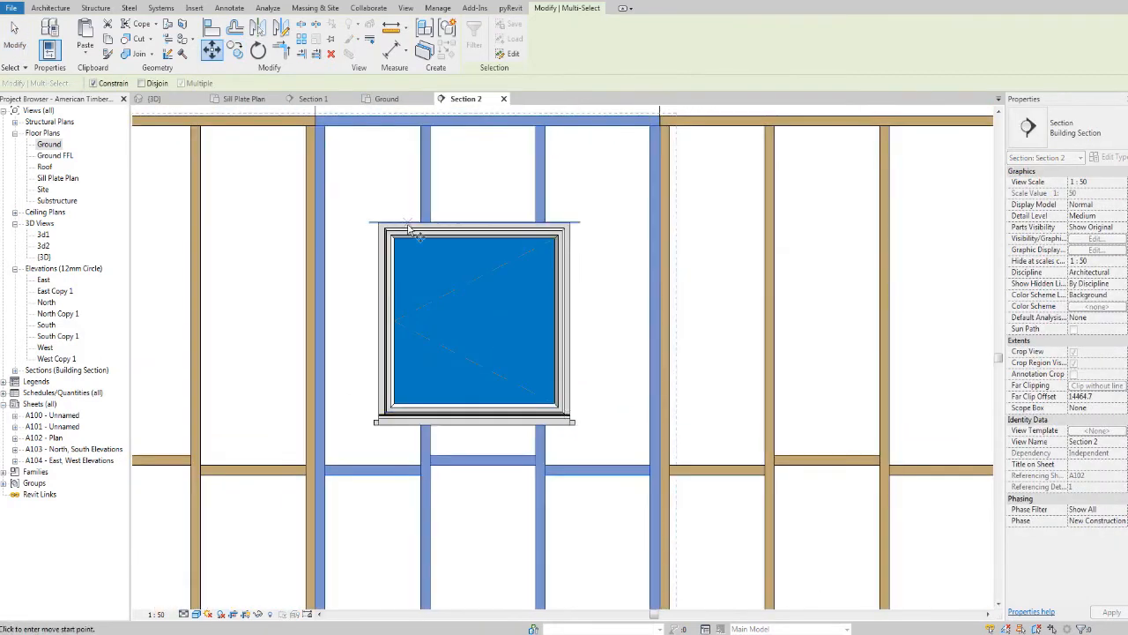
Align the inner face of the right stud crossing the window with the window's right outer edge.
{"action": "left_click", "coordinate": [211, 29]}
{"action": "scroll", "coordinate": [573, 319], "scroll_direction": "up", "scroll_amount": 5}
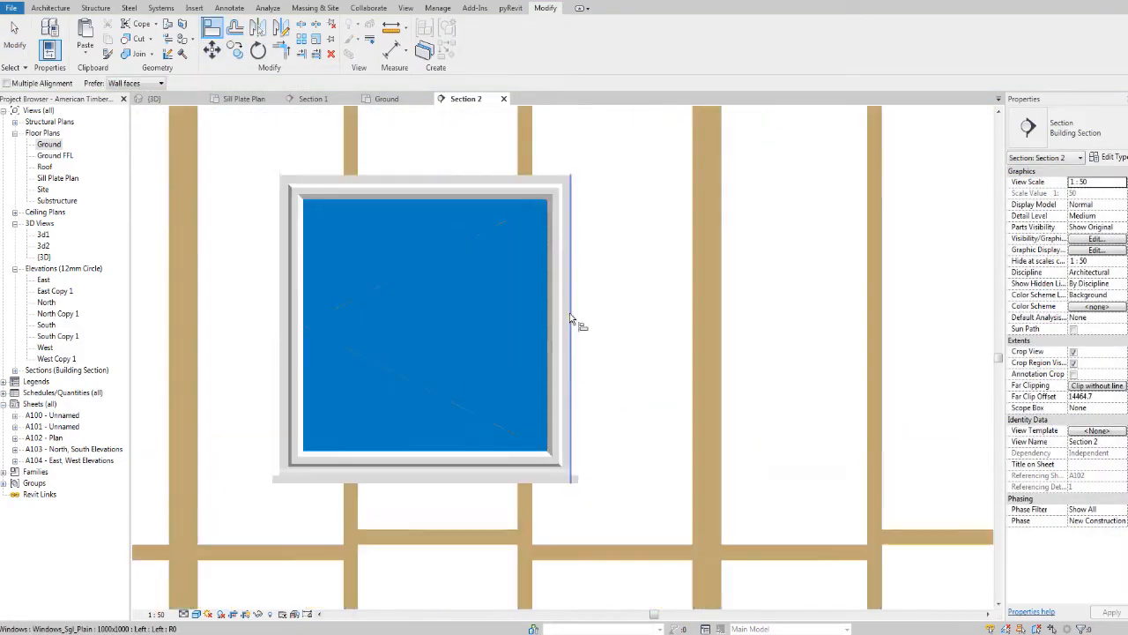
{"action": "left_click", "coordinate": [572, 314]}
{"action": "middle_click_drag", "start_coordinate": [558, 530], "coordinate": [534, 408]}
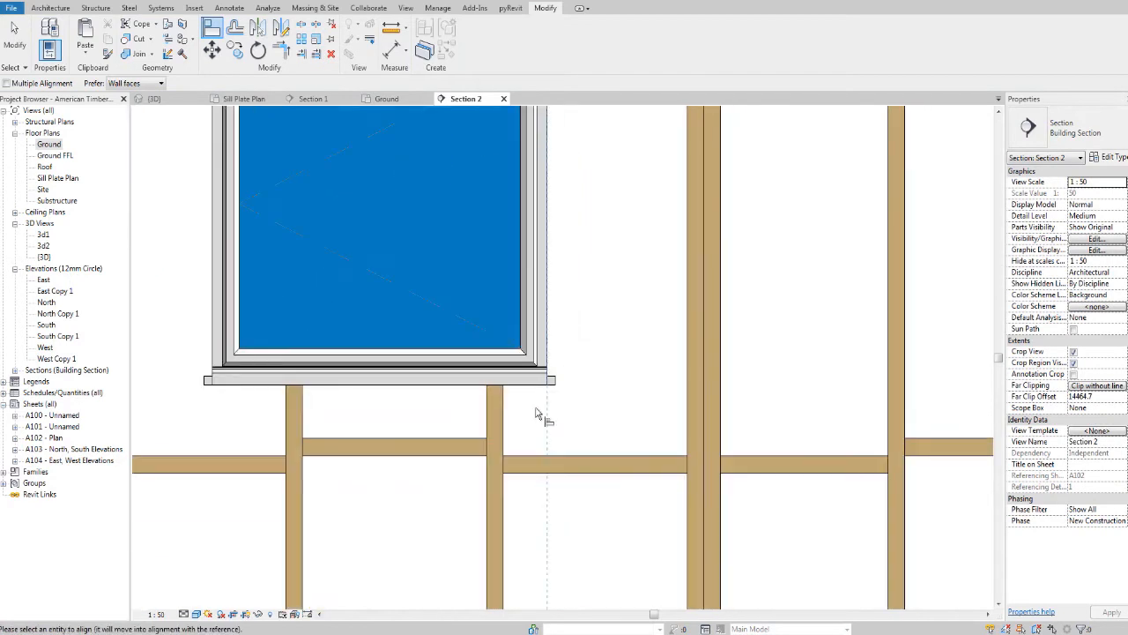
{"action": "left_click", "coordinate": [485, 409]}
{"action": "scroll", "coordinate": [486, 408], "scroll_direction": "down", "scroll_amount": 4}
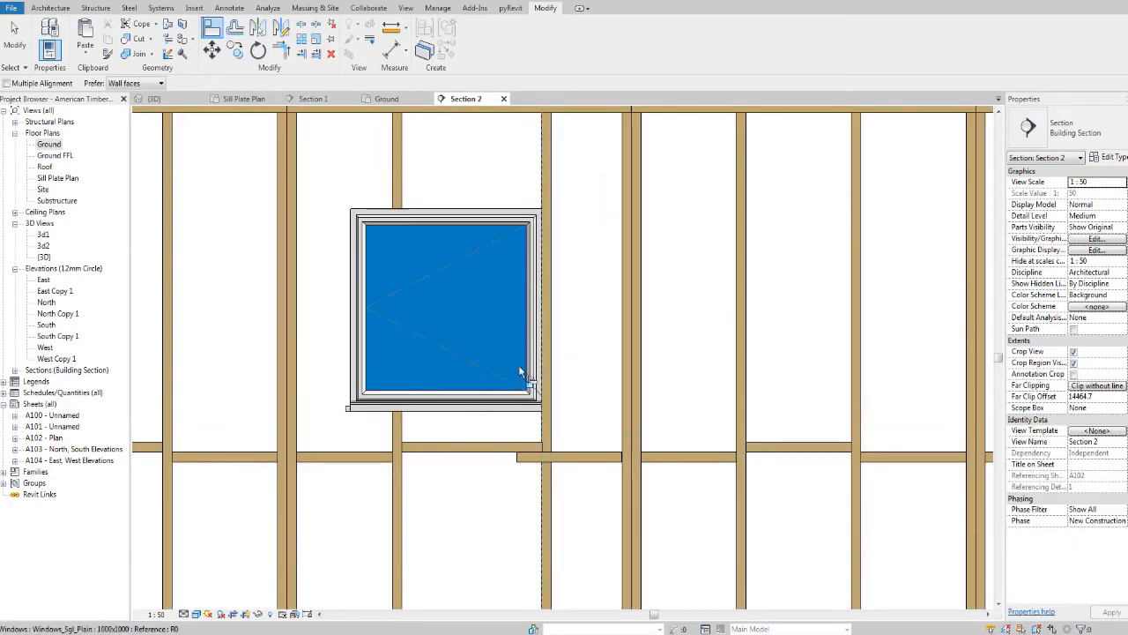
{"action": "scroll", "coordinate": [544, 212], "scroll_direction": "up", "scroll_amount": 3}
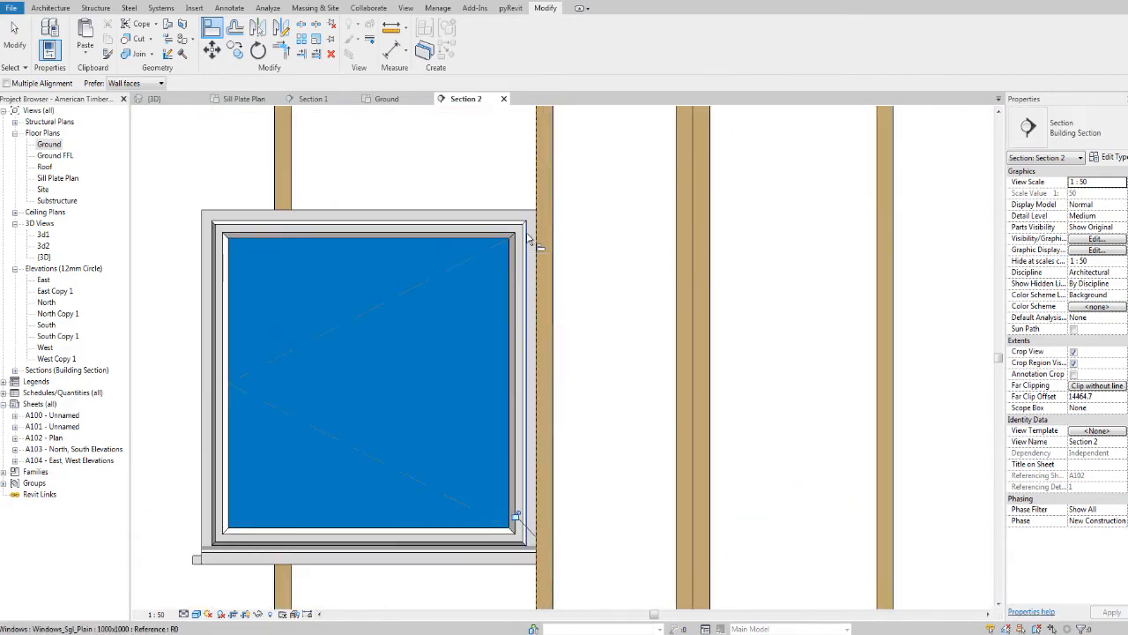
{"action": "scroll", "coordinate": [529, 238], "scroll_direction": "down", "scroll_amount": 2}
Hide the Walls category in the 3D view and inspect how the 1000x1000 window sits between the studs.
{"action": "left_click", "coordinate": [168, 102]}
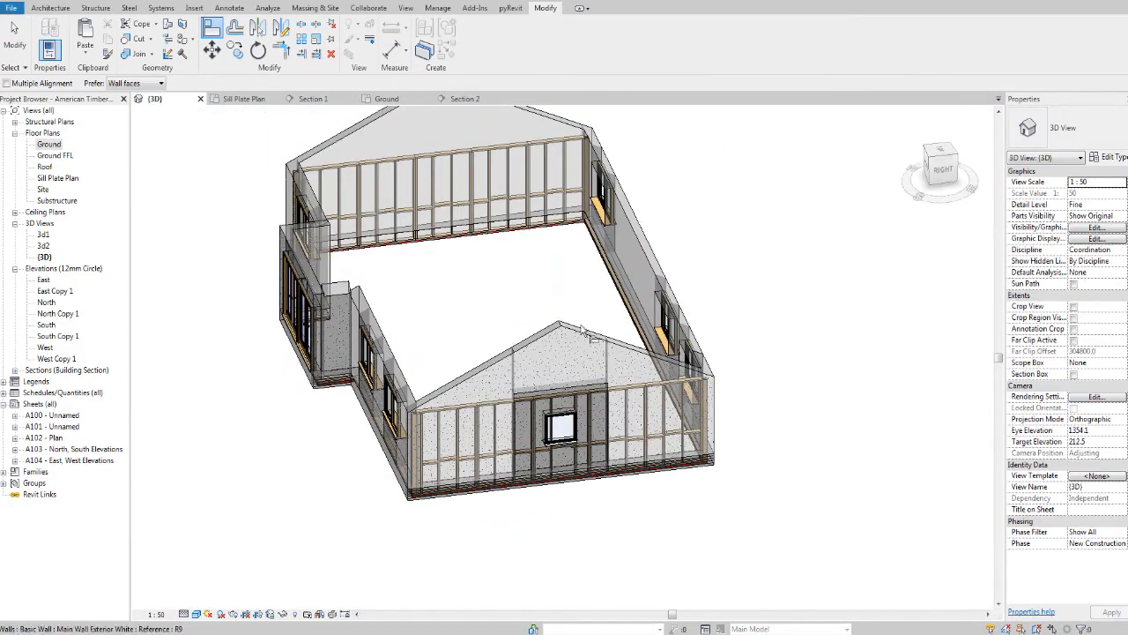
{"action": "key", "text": "v"}
{"action": "key", "text": "g"}
{"action": "key", "text": "w"}
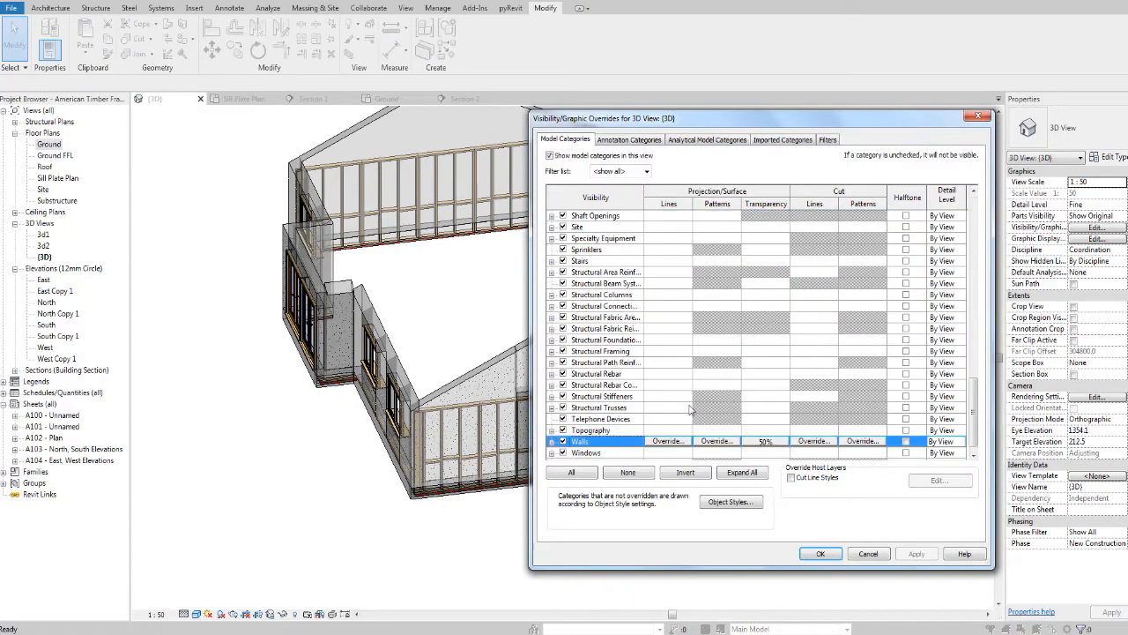
{"action": "scroll", "coordinate": [689, 420], "scroll_direction": "down", "scroll_amount": 1}
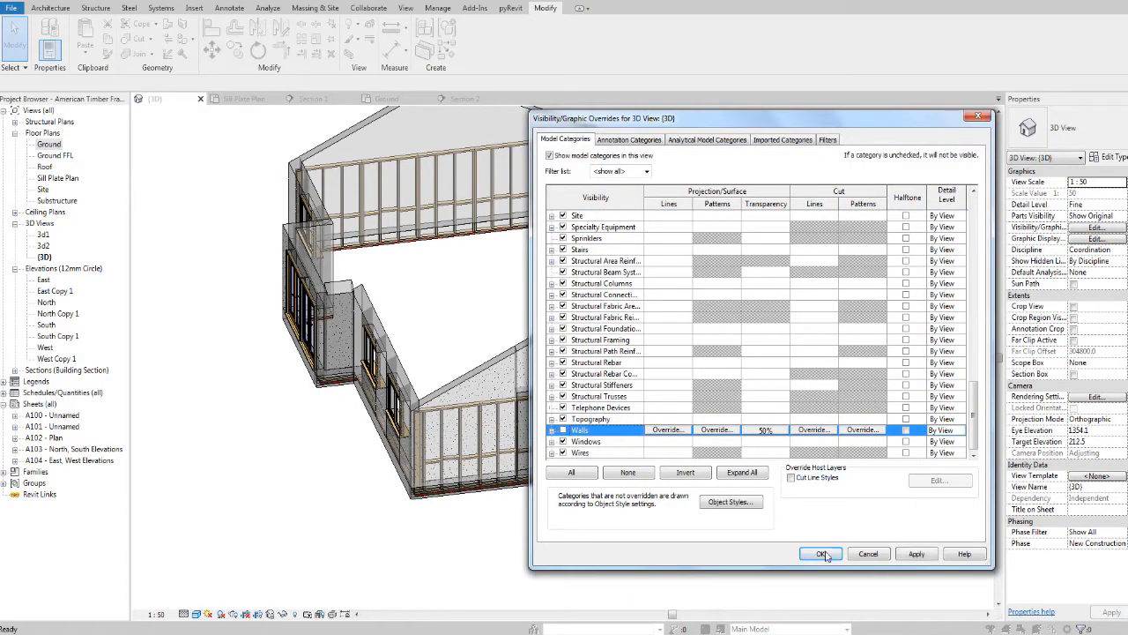
{"action": "left_click", "coordinate": [827, 556]}
{"action": "scroll", "coordinate": [506, 288], "scroll_direction": "up", "scroll_amount": 3}
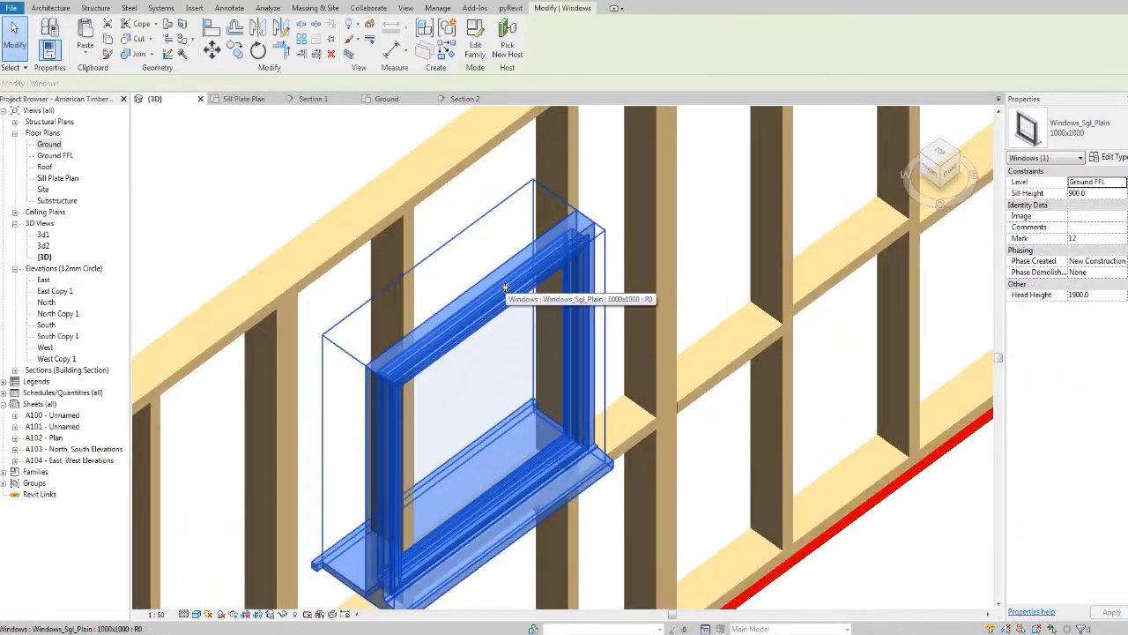
{"action": "scroll", "coordinate": [505, 288], "scroll_direction": "down", "scroll_amount": 2}
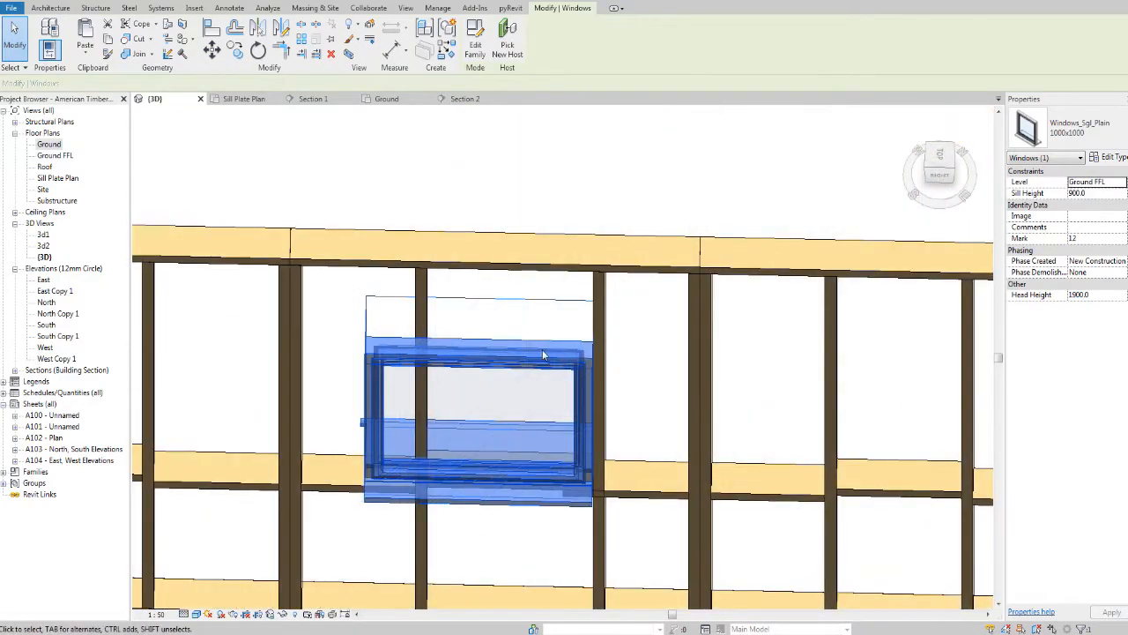
In Section 2, align the inner face of the left stud with the window's left outer edge.
{"action": "scroll", "coordinate": [544, 355], "scroll_direction": "down", "scroll_amount": 2}
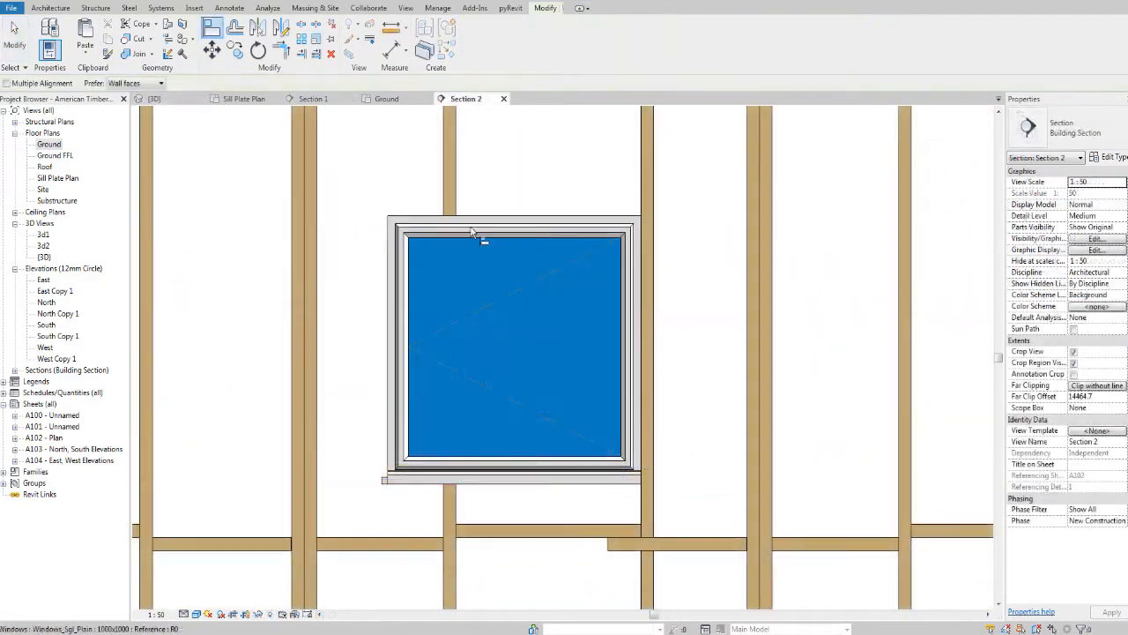
{"action": "left_click", "coordinate": [388, 265]}
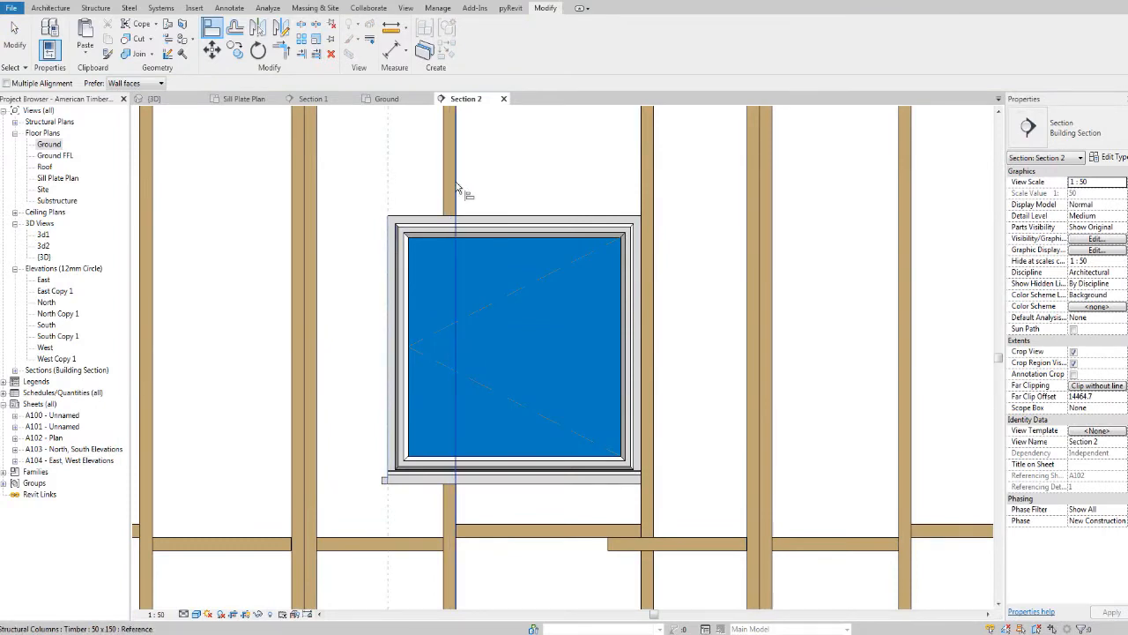
{"action": "left_click", "coordinate": [453, 185]}
{"action": "key", "text": "Escape"}
Measure the vertical gap between the short horizontal timber below the window and the underside of the window cill.
{"action": "scroll", "coordinate": [456, 187], "scroll_direction": "down", "scroll_amount": 2}
{"action": "left_click", "coordinate": [503, 407]}
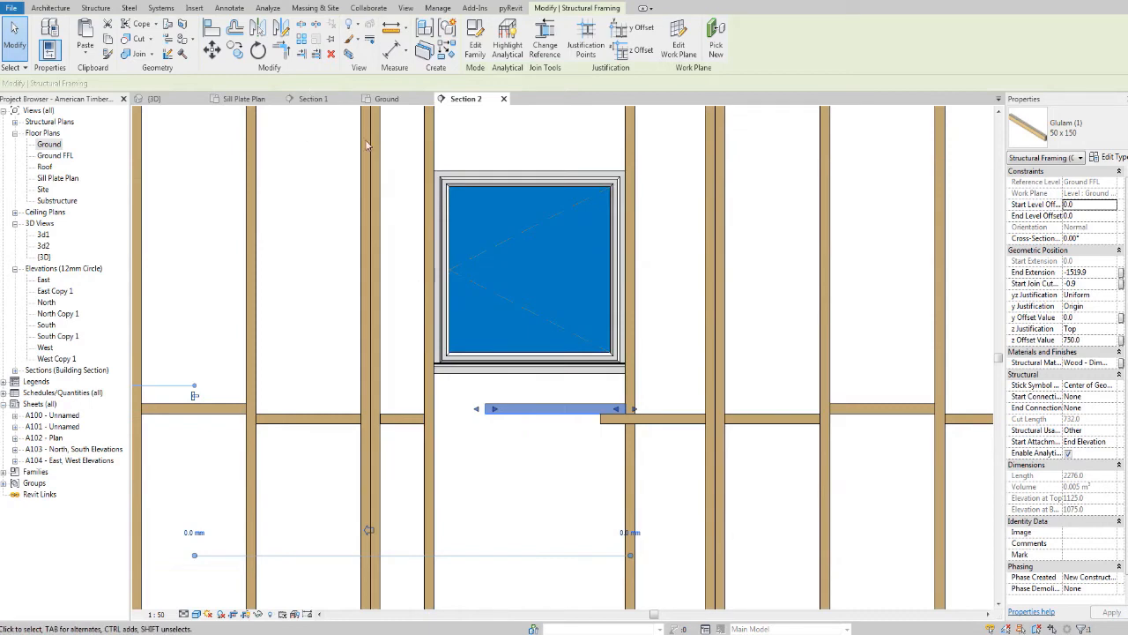
{"action": "left_click", "coordinate": [515, 493]}
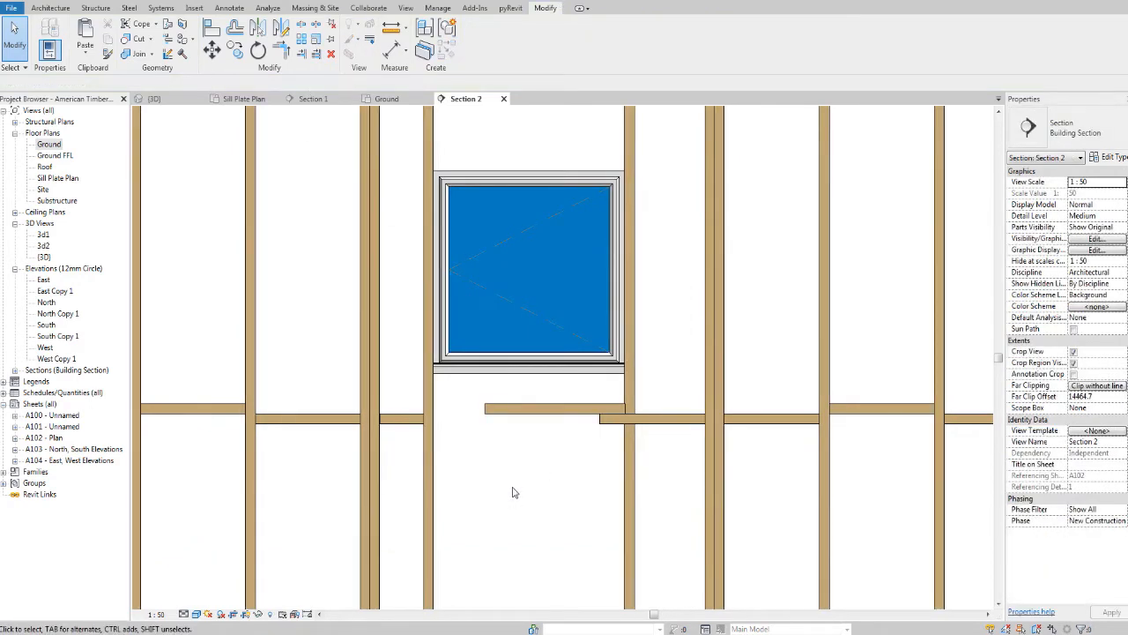
{"action": "key", "text": "i"}
{"action": "scroll", "coordinate": [514, 493], "scroll_direction": "up", "scroll_amount": 4}
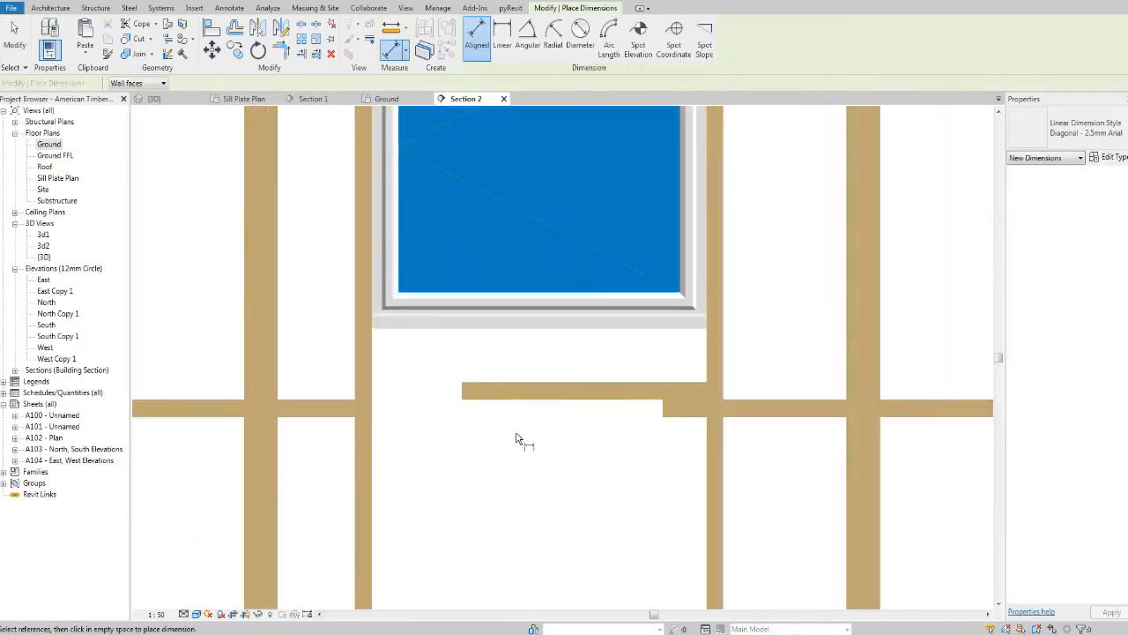
{"action": "left_click", "coordinate": [554, 391]}
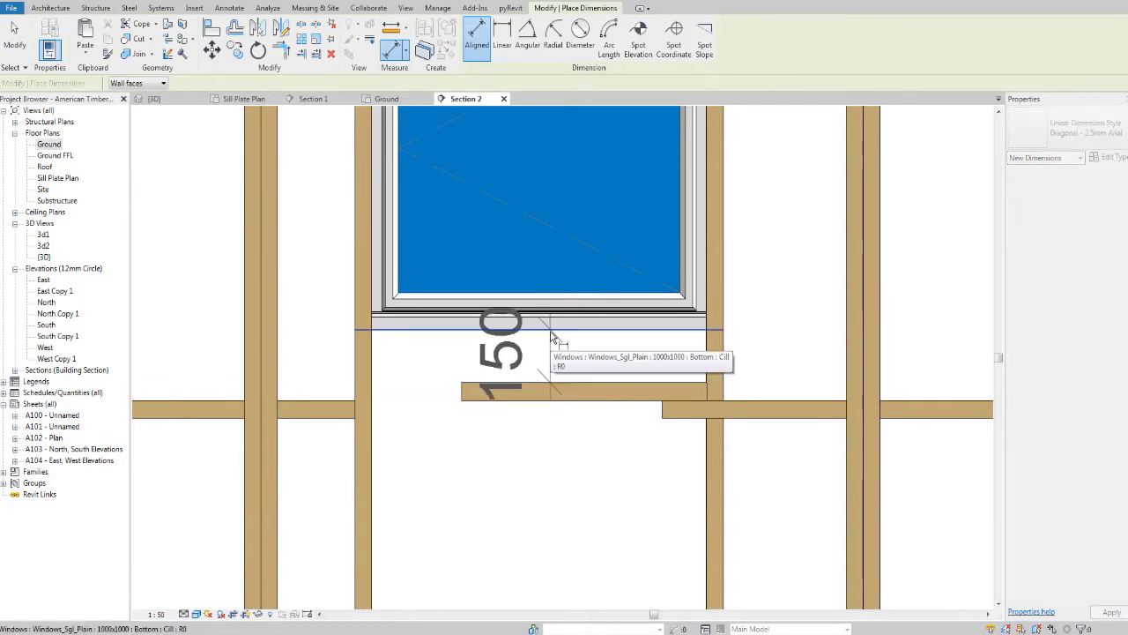
{"action": "key", "text": "Escape"}
{"action": "key", "text": "Escape"}
Set the z Offset Value of the 50 x 150 horizontal timber below the window to 900.
{"action": "left_click", "coordinate": [539, 389]}
{"action": "middle_click_drag", "start_coordinate": [637, 401], "coordinate": [538, 400]}
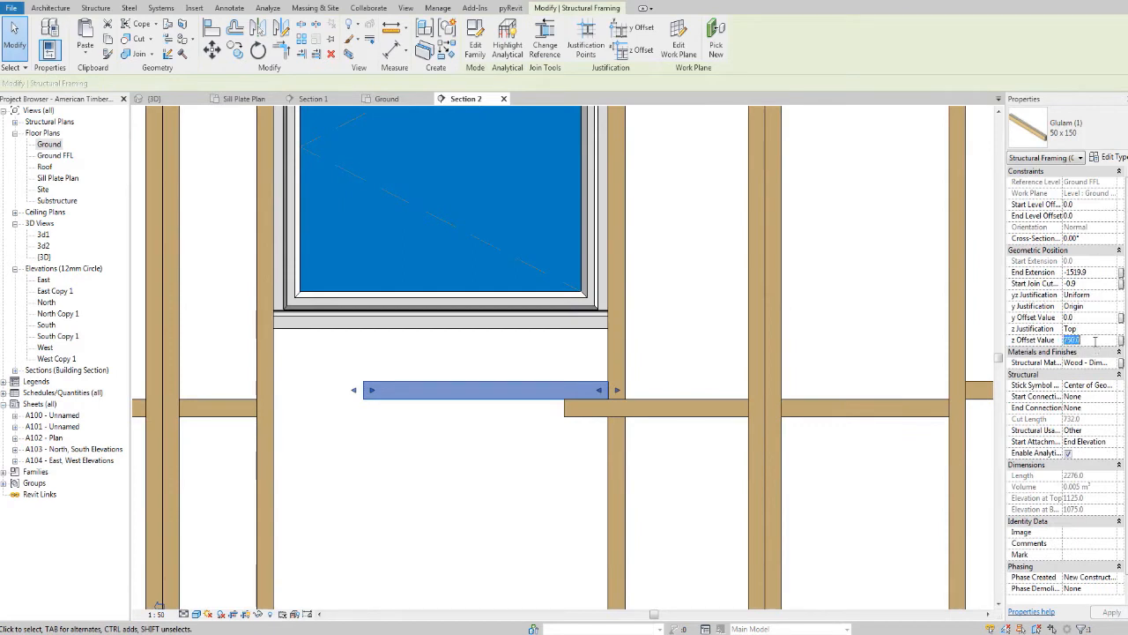
{"action": "left_click", "coordinate": [394, 423]}
{"action": "middle_click_drag", "start_coordinate": [420, 437], "coordinate": [455, 436]}
{"action": "left_click", "coordinate": [402, 343]}
{"action": "middle_click_drag", "start_coordinate": [398, 358], "coordinate": [504, 363]}
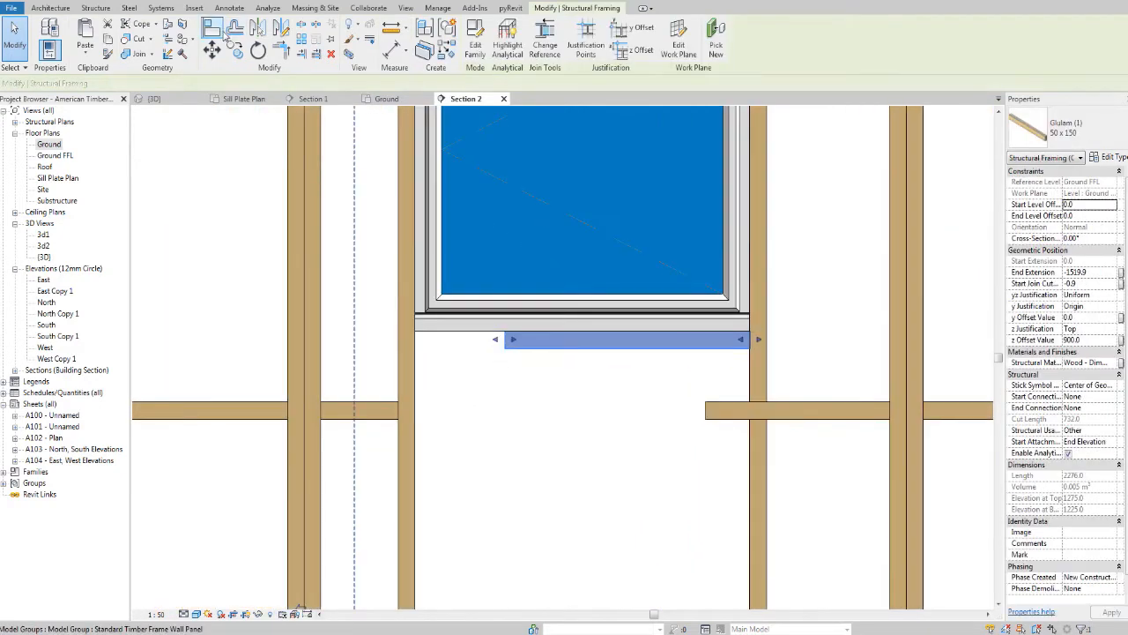
Align the left end of the horizontal timber directly below the window with the left stud's inner face and check its right end.
{"action": "left_click", "coordinate": [213, 28]}
{"action": "left_click", "coordinate": [418, 377]}
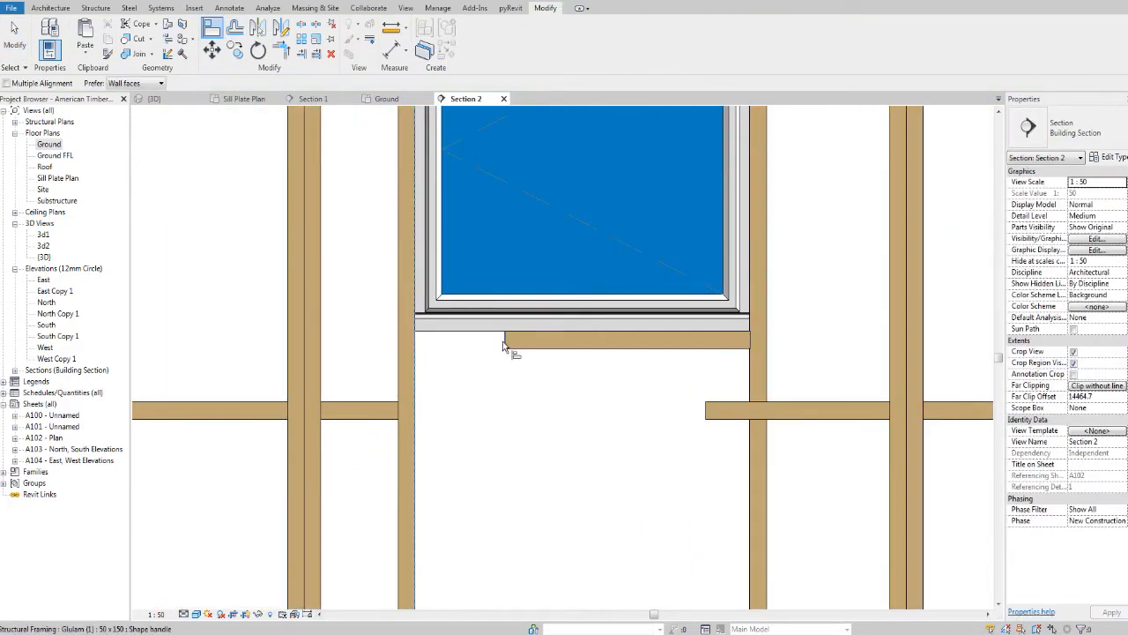
{"action": "left_click", "coordinate": [503, 346]}
{"action": "scroll", "coordinate": [621, 421], "scroll_direction": "up", "scroll_amount": 1}
{"action": "scroll", "coordinate": [744, 363], "scroll_direction": "up", "scroll_amount": 2}
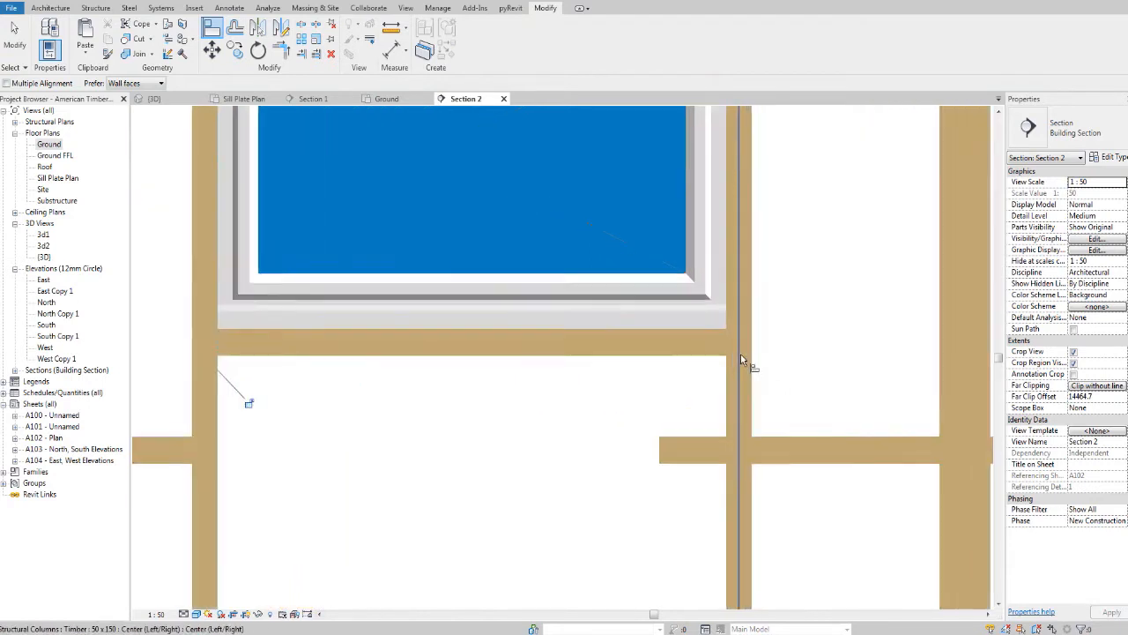
{"action": "scroll", "coordinate": [741, 360], "scroll_direction": "up", "scroll_amount": 2}
{"action": "scroll", "coordinate": [739, 318], "scroll_direction": "up", "scroll_amount": 3}
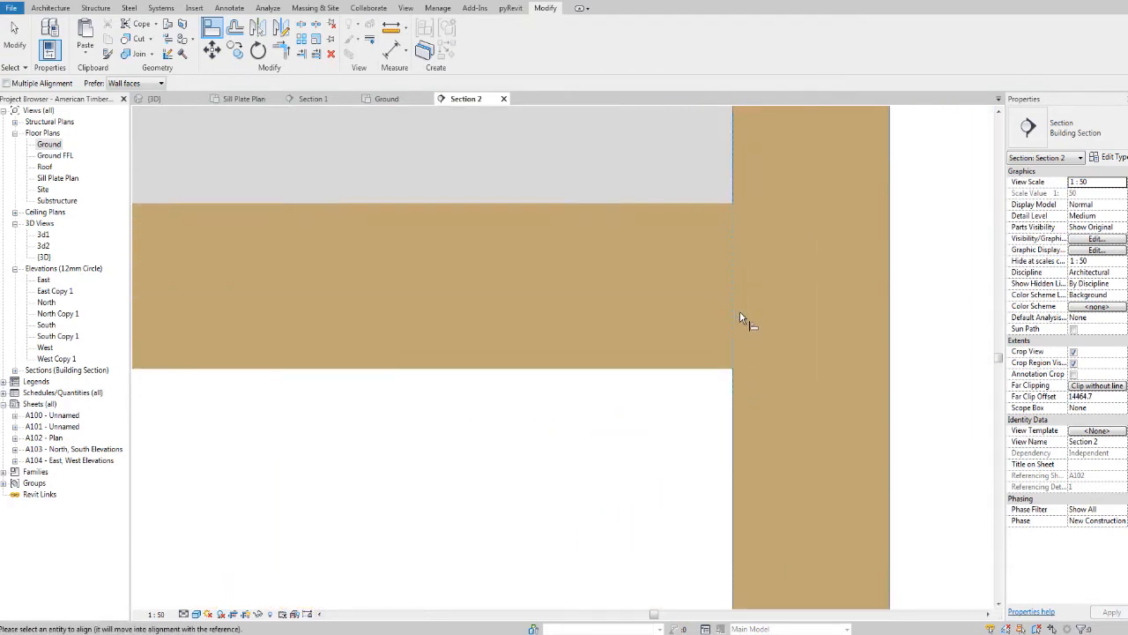
{"action": "scroll", "coordinate": [738, 311], "scroll_direction": "down", "scroll_amount": 2}
{"action": "scroll", "coordinate": [738, 319], "scroll_direction": "down", "scroll_amount": 4}
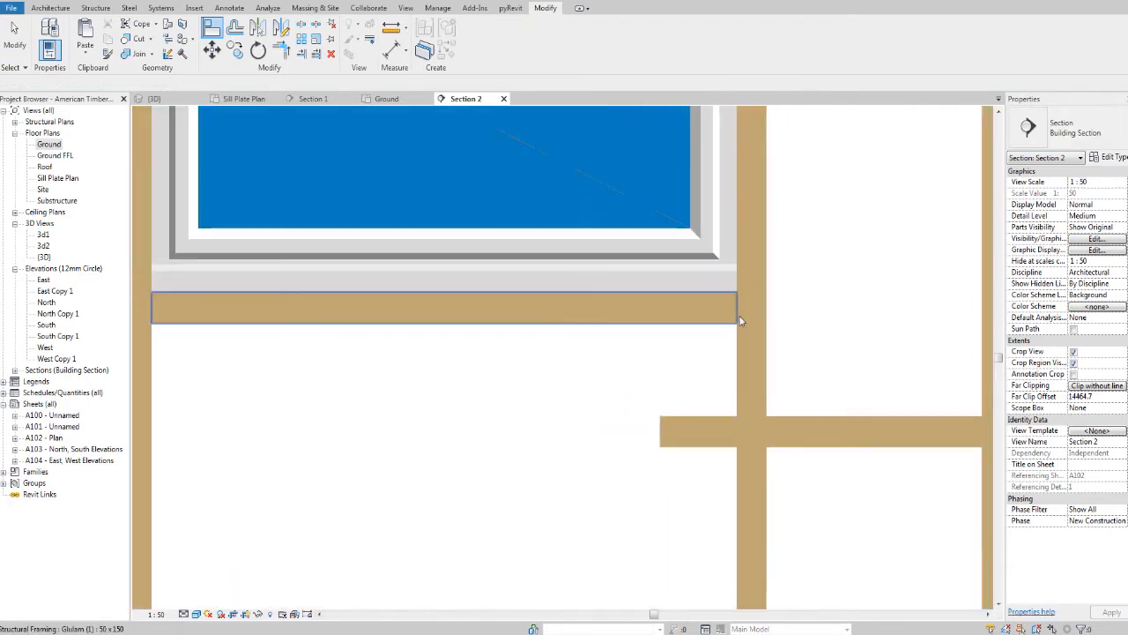
Align the left end of the horizontal timber crossing the stud right of the window with that stud's right face.
{"action": "middle_click_drag", "start_coordinate": [826, 429], "coordinate": [760, 432]}
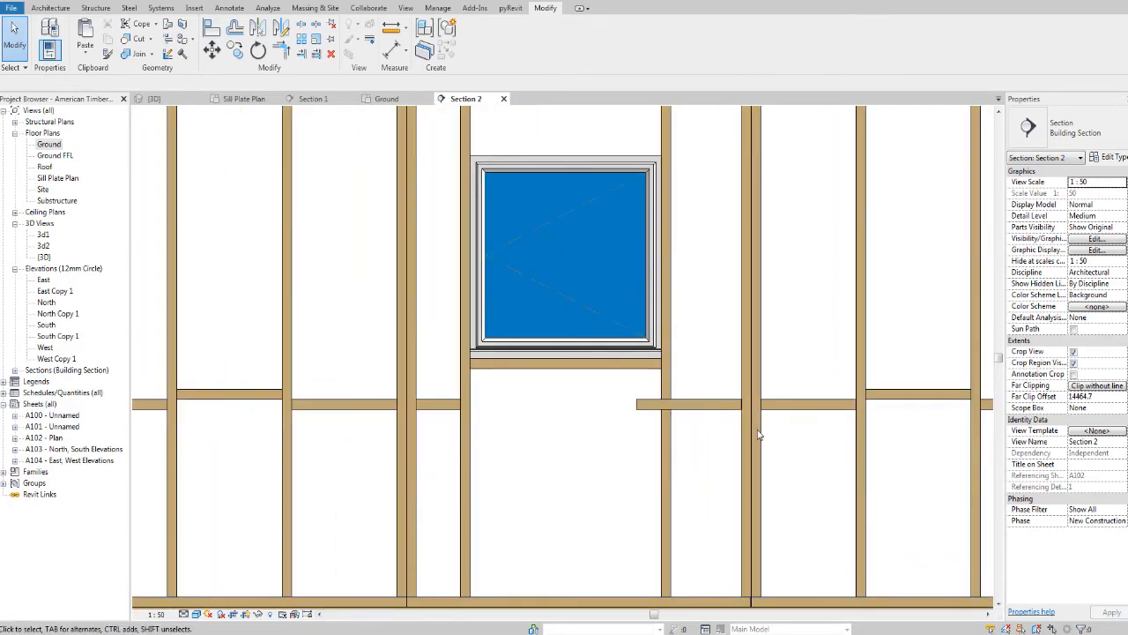
{"action": "left_click", "coordinate": [714, 406]}
{"action": "middle_click_drag", "start_coordinate": [688, 415], "coordinate": [593, 406]}
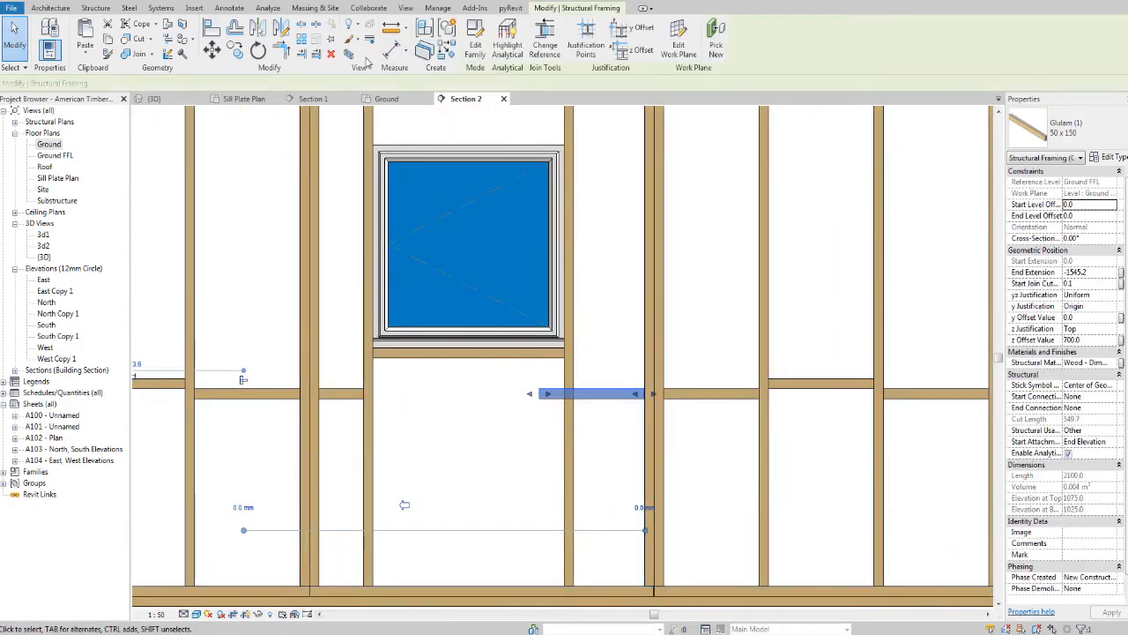
{"action": "left_click", "coordinate": [214, 29]}
{"action": "left_click", "coordinate": [574, 377]}
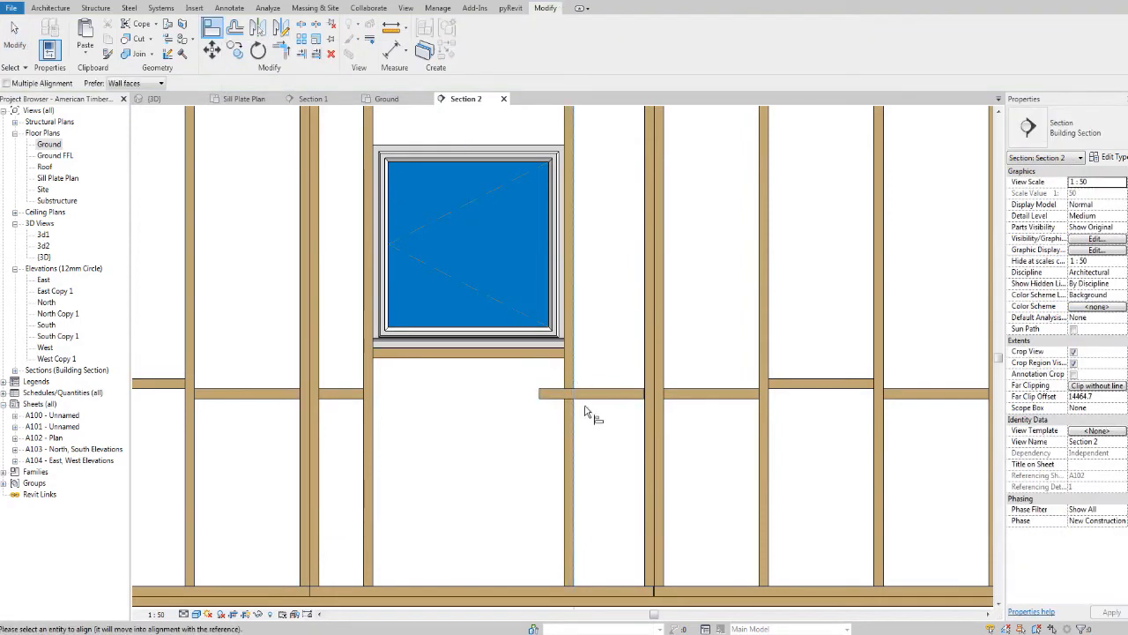
{"action": "scroll", "coordinate": [540, 399], "scroll_direction": "up", "scroll_amount": 5}
{"action": "left_click", "coordinate": [542, 394]}
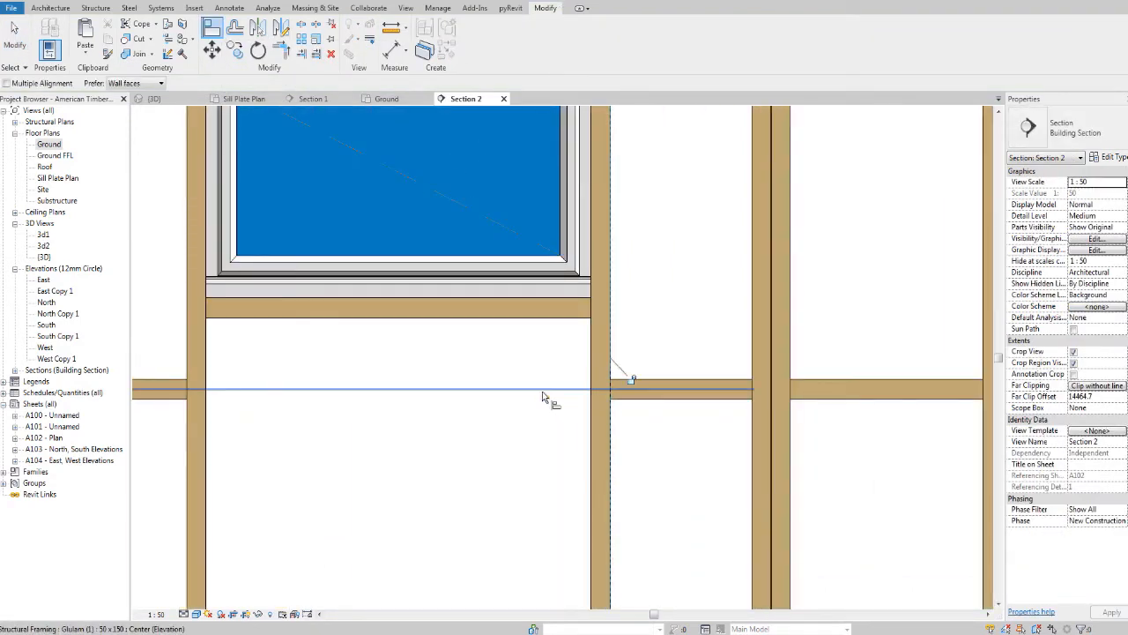
{"action": "scroll", "coordinate": [544, 393], "scroll_direction": "down", "scroll_amount": 1}
{"action": "middle_click_drag", "start_coordinate": [746, 426], "coordinate": [647, 415]}
{"action": "scroll", "coordinate": [662, 428], "scroll_direction": "down", "scroll_amount": 3}
{"action": "key", "text": "Escape"}
{"action": "key", "text": "Escape"}
Copy the 50 x 150 stud left of the window one stud width inward, directly against its inner face.
{"action": "scroll", "coordinate": [647, 415], "scroll_direction": "up", "scroll_amount": 1}
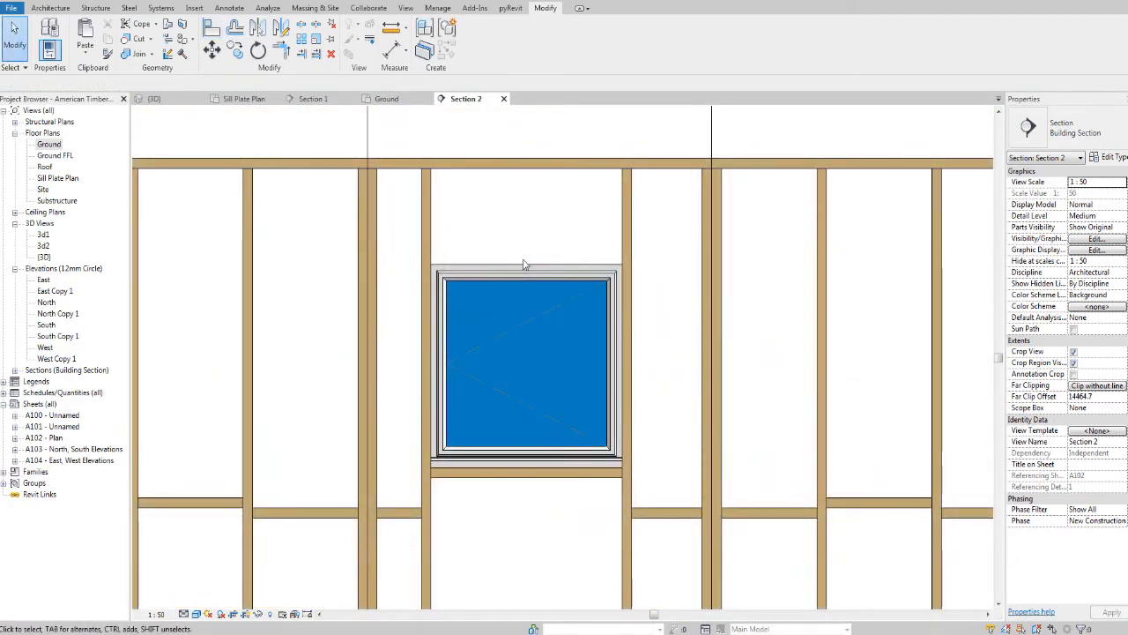
{"action": "scroll", "coordinate": [524, 265], "scroll_direction": "down", "scroll_amount": 1}
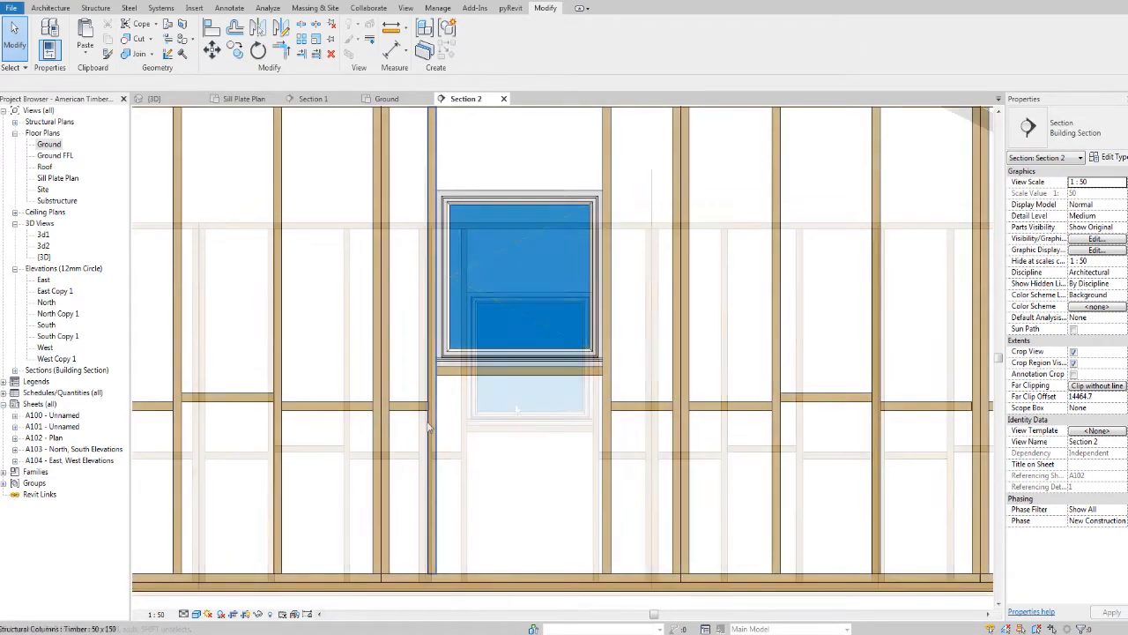
{"action": "left_click", "coordinate": [430, 427]}
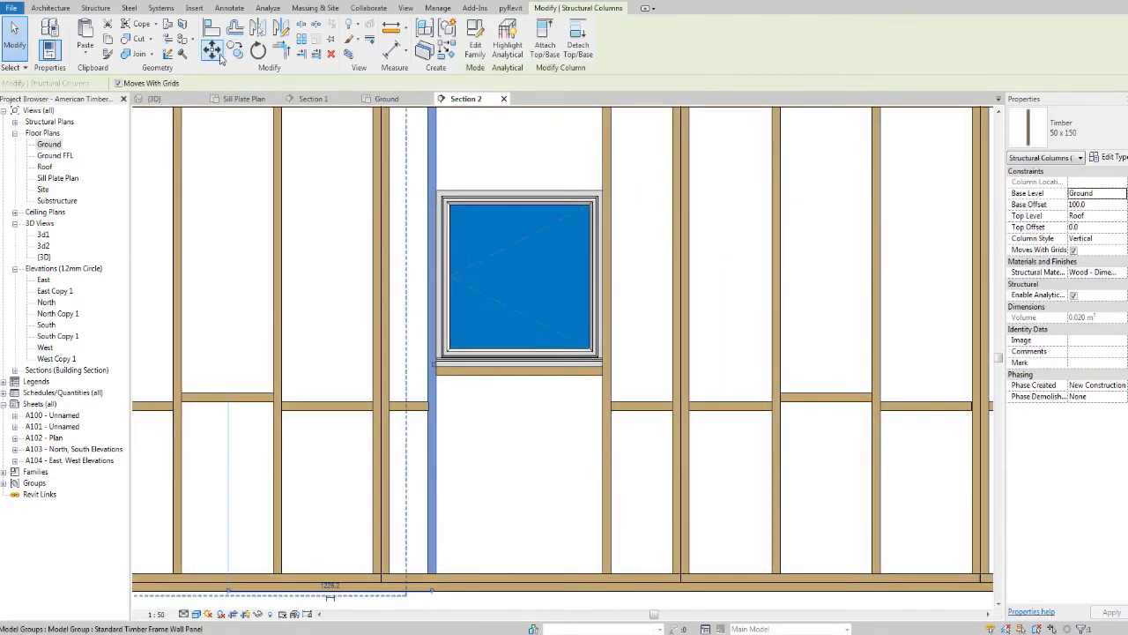
{"action": "left_click", "coordinate": [234, 50]}
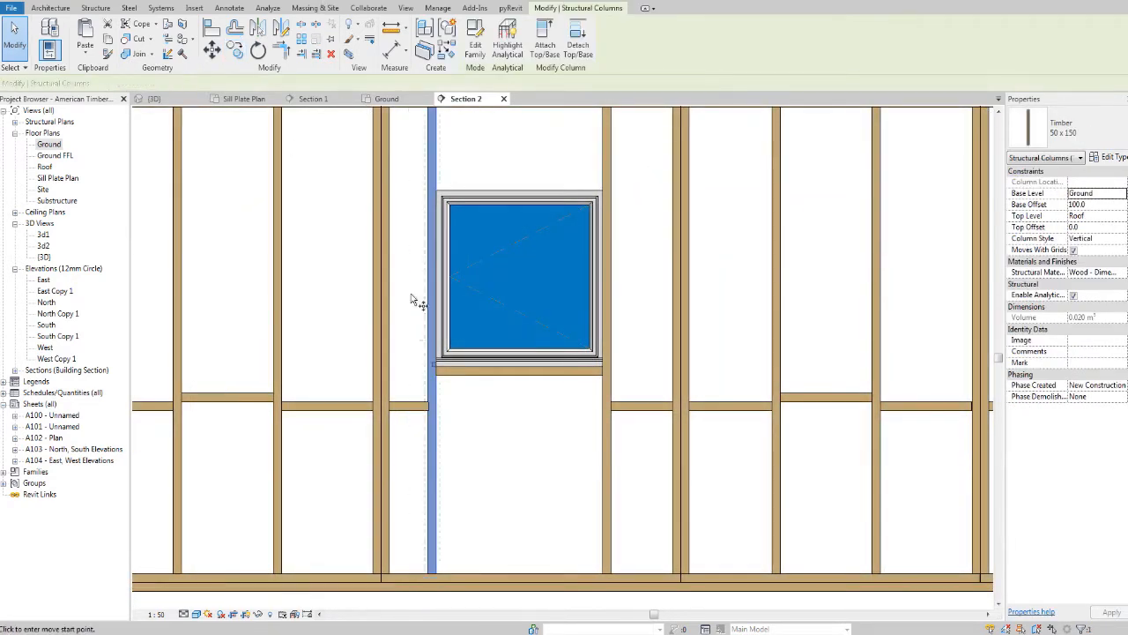
{"action": "scroll", "coordinate": [453, 441], "scroll_direction": "up", "scroll_amount": 3}
{"action": "left_click", "coordinate": [330, 364]}
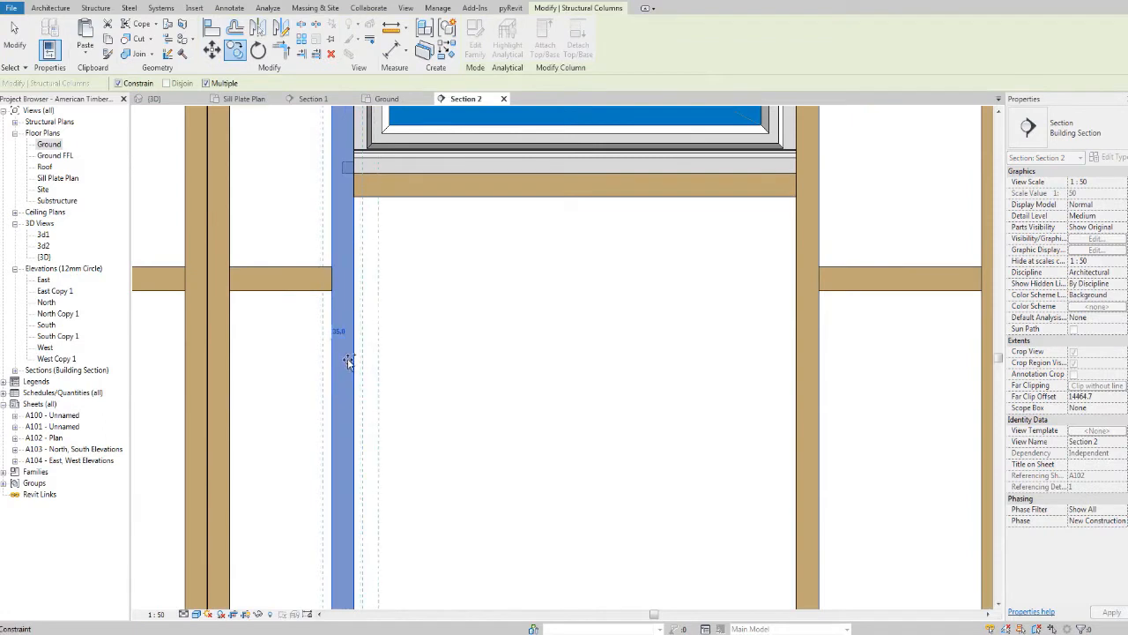
{"action": "left_click", "coordinate": [354, 364]}
{"action": "scroll", "coordinate": [354, 362], "scroll_direction": "down", "scroll_amount": 4}
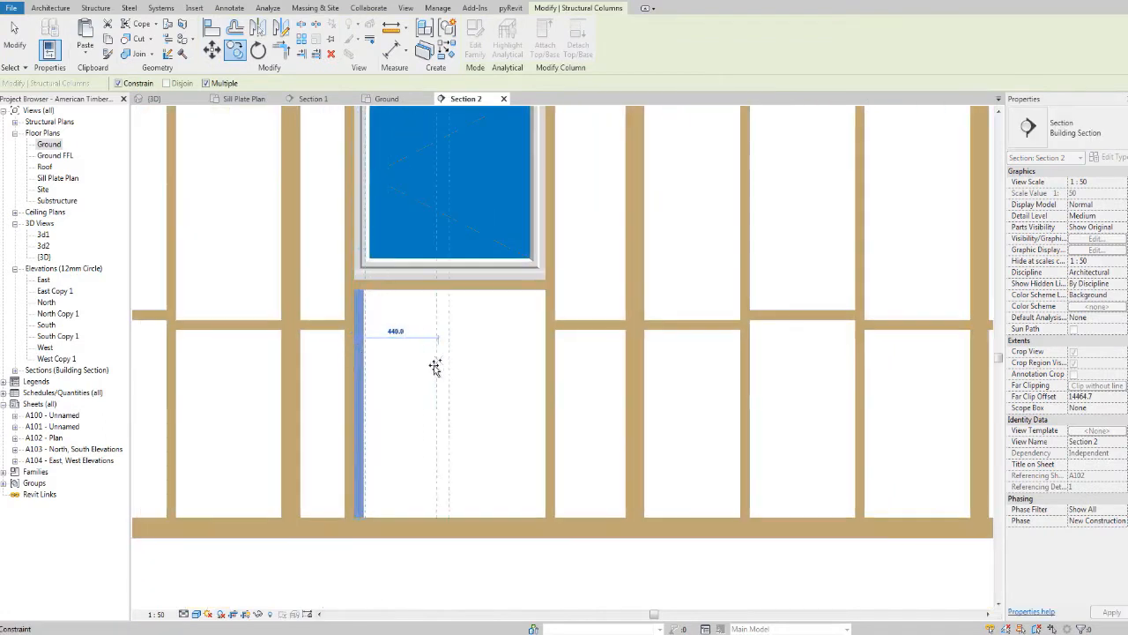
{"action": "key", "text": "Escape"}
Copy the 50 x 150 stud right of the window one stud width inward, directly against its inner face.
{"action": "middle_click_drag", "start_coordinate": [492, 385], "coordinate": [513, 388]}
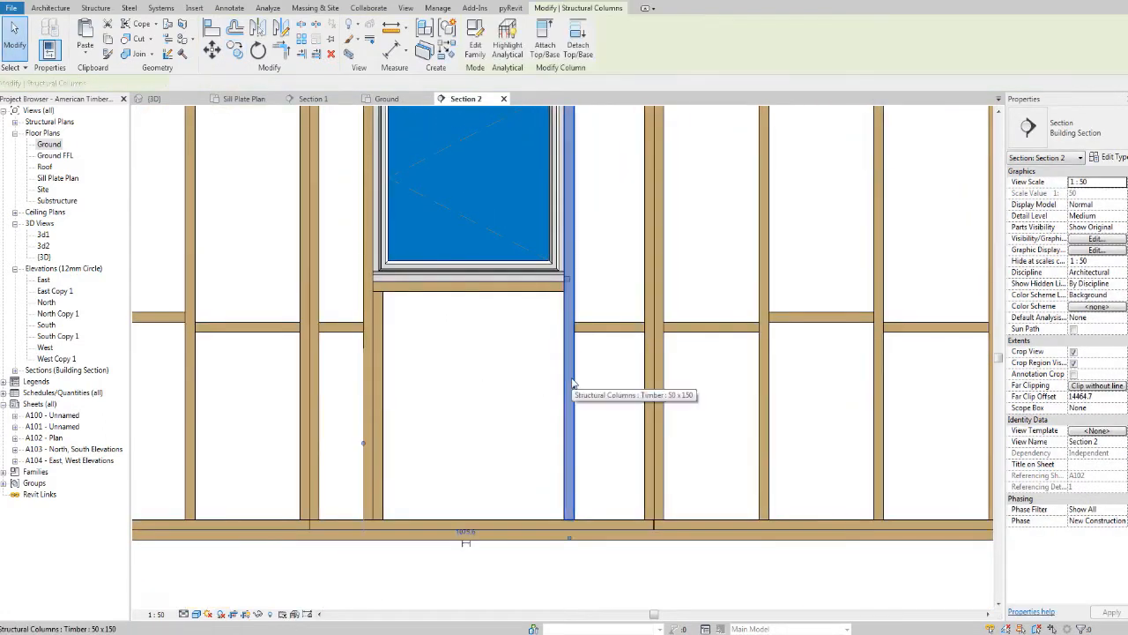
{"action": "left_click", "coordinate": [570, 393]}
{"action": "left_click", "coordinate": [234, 51]}
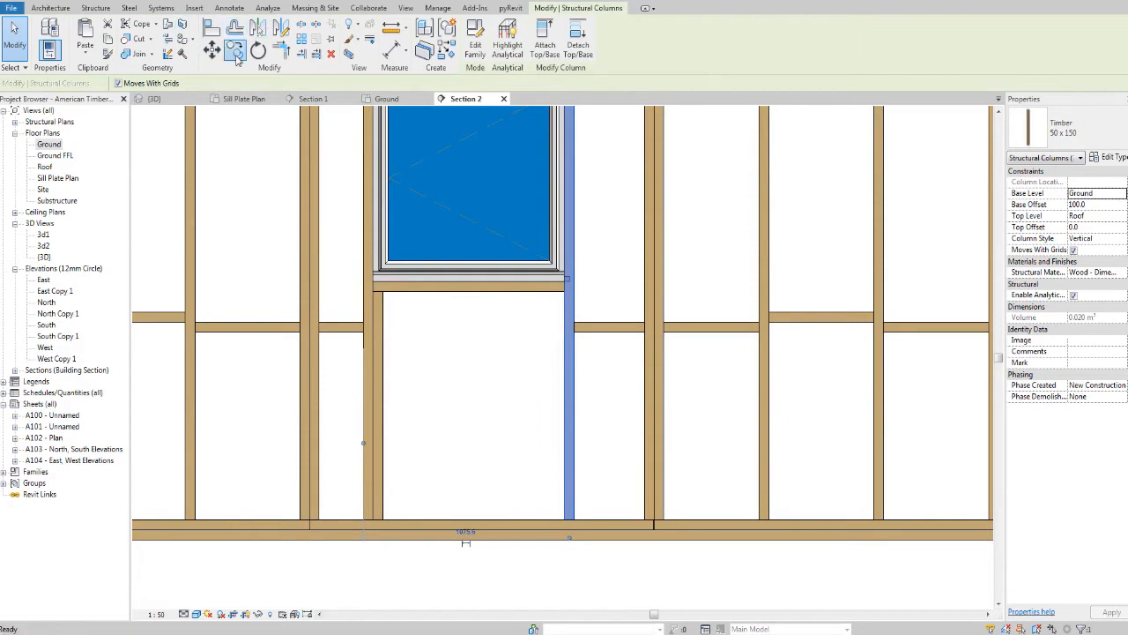
{"action": "scroll", "coordinate": [582, 379], "scroll_direction": "up", "scroll_amount": 2}
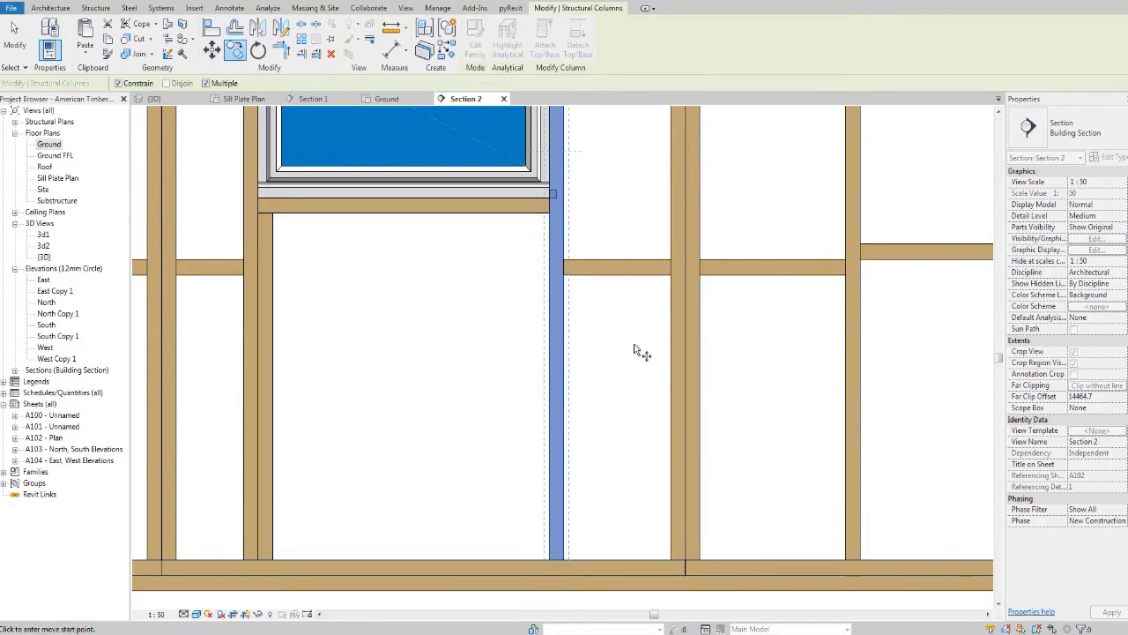
{"action": "left_click", "coordinate": [551, 317]}
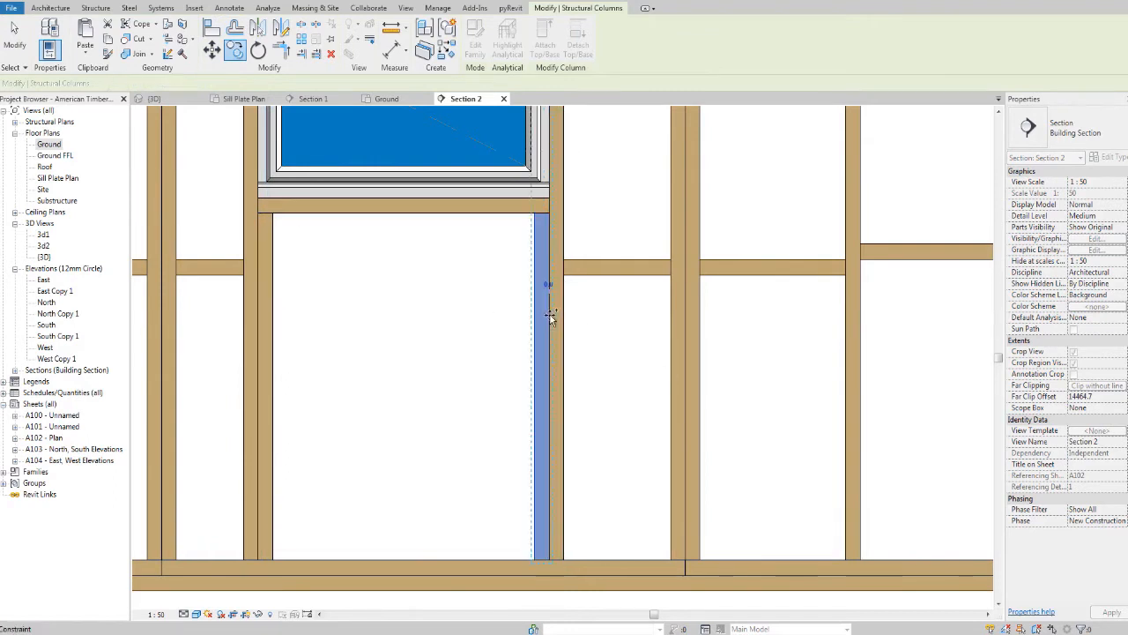
{"action": "key", "text": "Escape"}
{"action": "key", "text": "Escape"}
{"action": "middle_click_drag", "start_coordinate": [556, 322], "coordinate": [577, 330]}
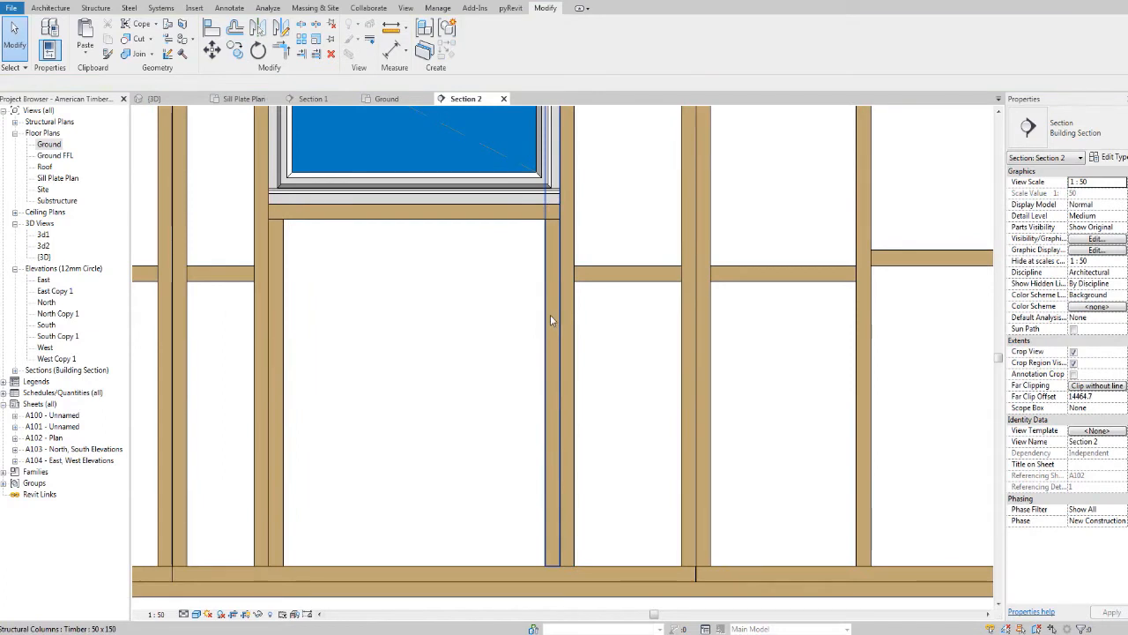
Measure the vertical distance from the underside of the top plate to the underside of the horizontal timber below the window.
{"action": "left_click", "coordinate": [550, 321]}
{"action": "scroll", "coordinate": [550, 321], "scroll_direction": "down", "scroll_amount": 3}
{"action": "scroll", "coordinate": [578, 240], "scroll_direction": "up", "scroll_amount": 3}
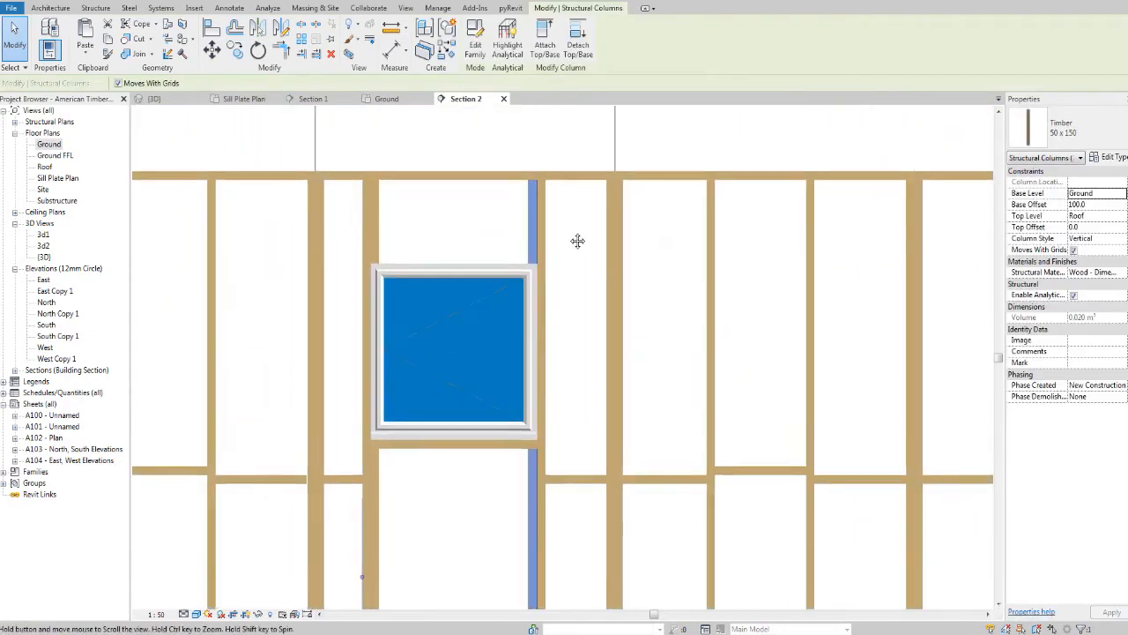
{"action": "middle_click_drag", "start_coordinate": [577, 241], "coordinate": [566, 240]}
{"action": "left_click", "coordinate": [1096, 228]}
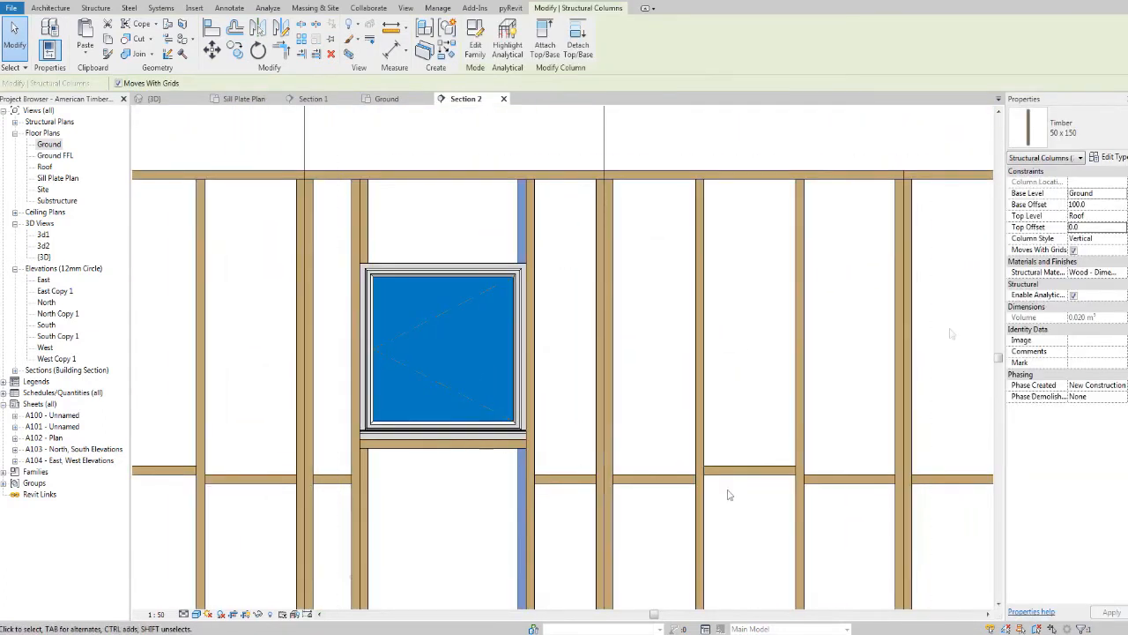
{"action": "key", "text": "d"}
{"action": "key", "text": "i"}
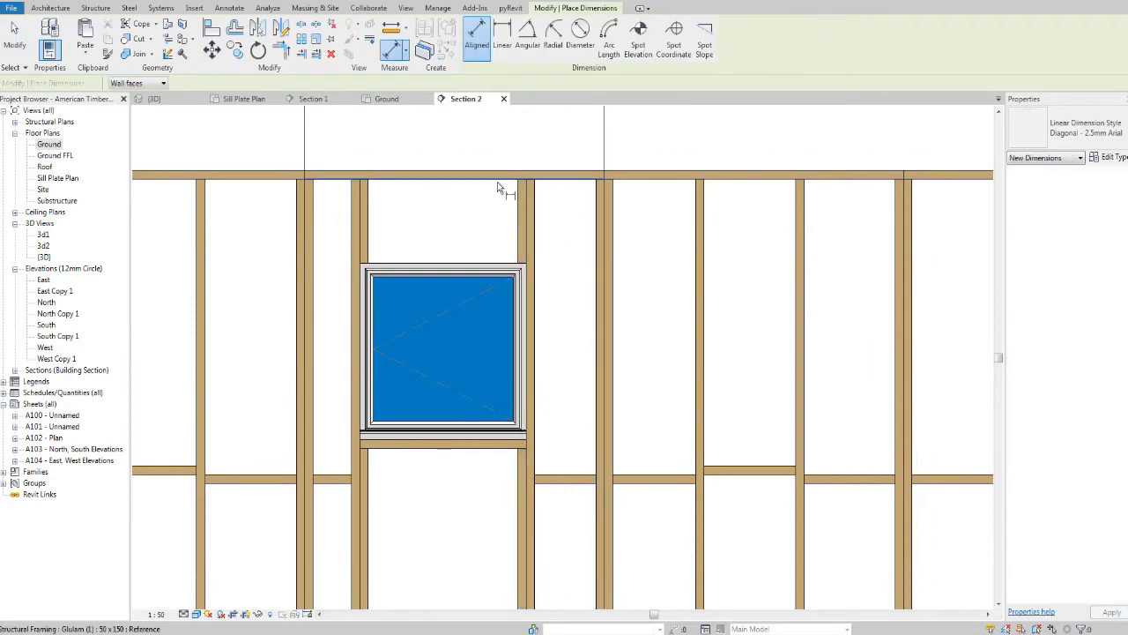
{"action": "left_click", "coordinate": [498, 186]}
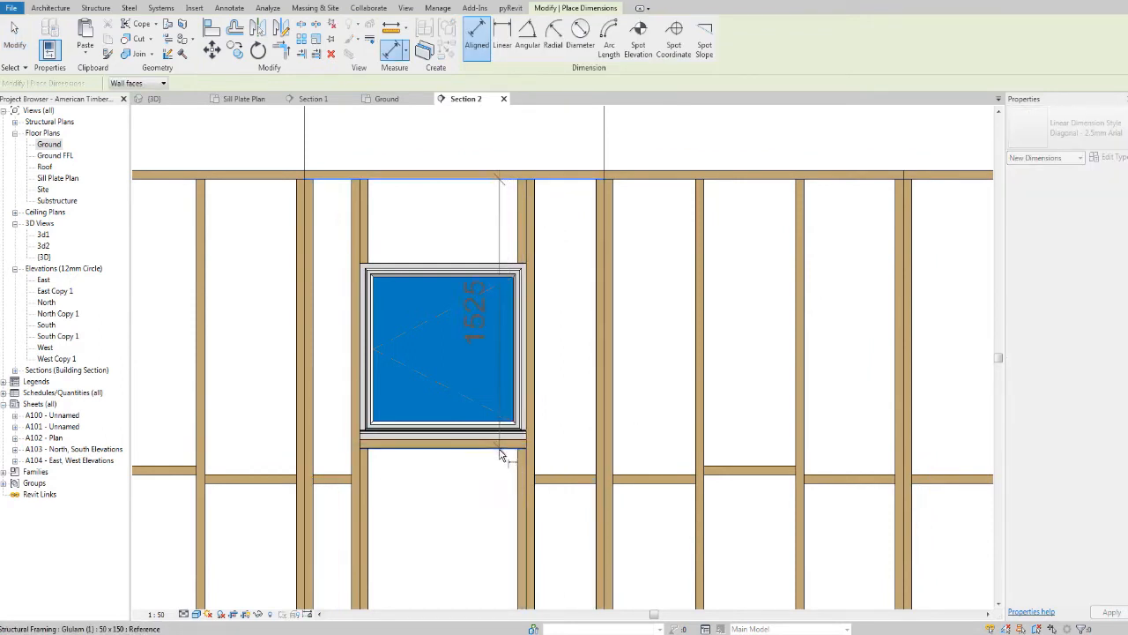
{"action": "key", "text": "Escape"}
{"action": "key", "text": "Escape"}
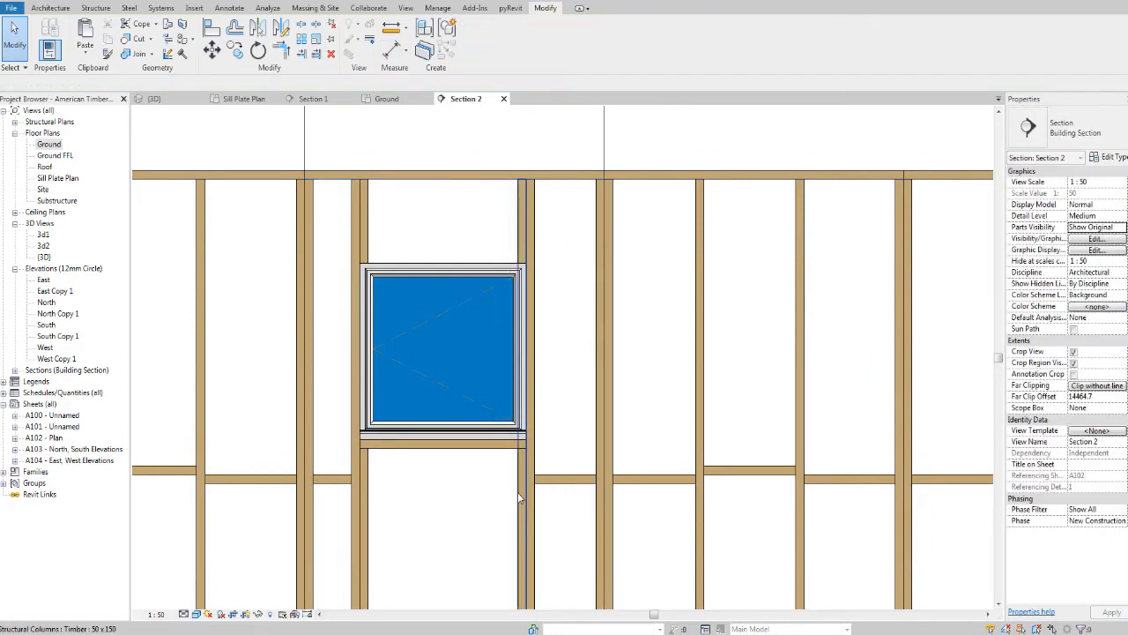
Set the Top Offset of both inner studs beside the window to -1525 and check the framing in the 3D view.
{"action": "left_click", "coordinate": [520, 499]}
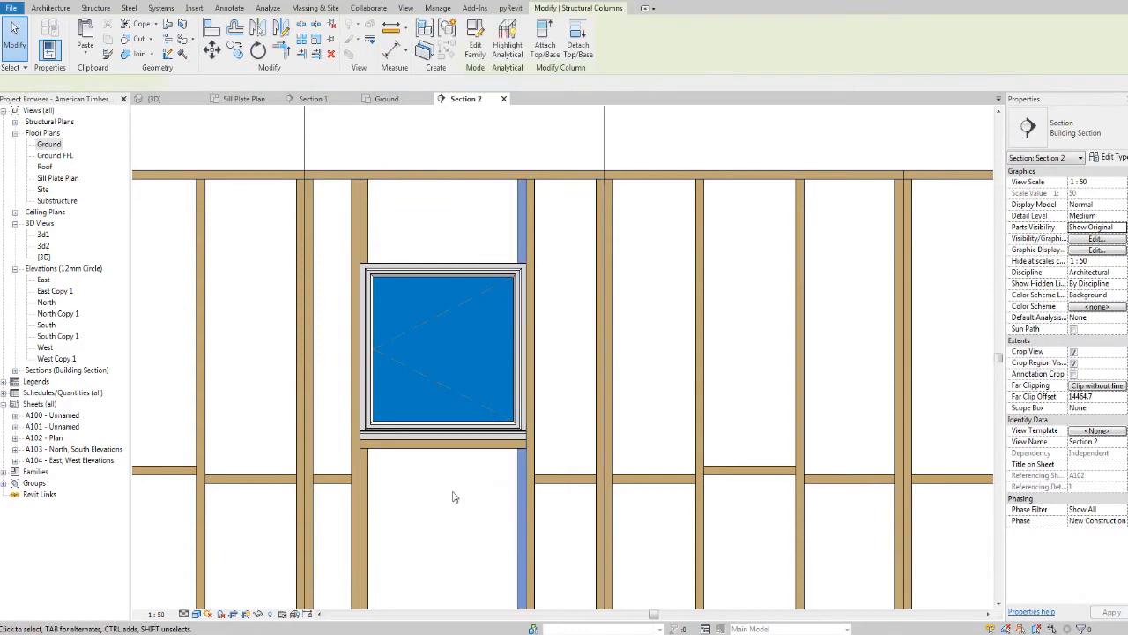
{"action": "left_click", "coordinate": [370, 497], "text": "ctrl"}
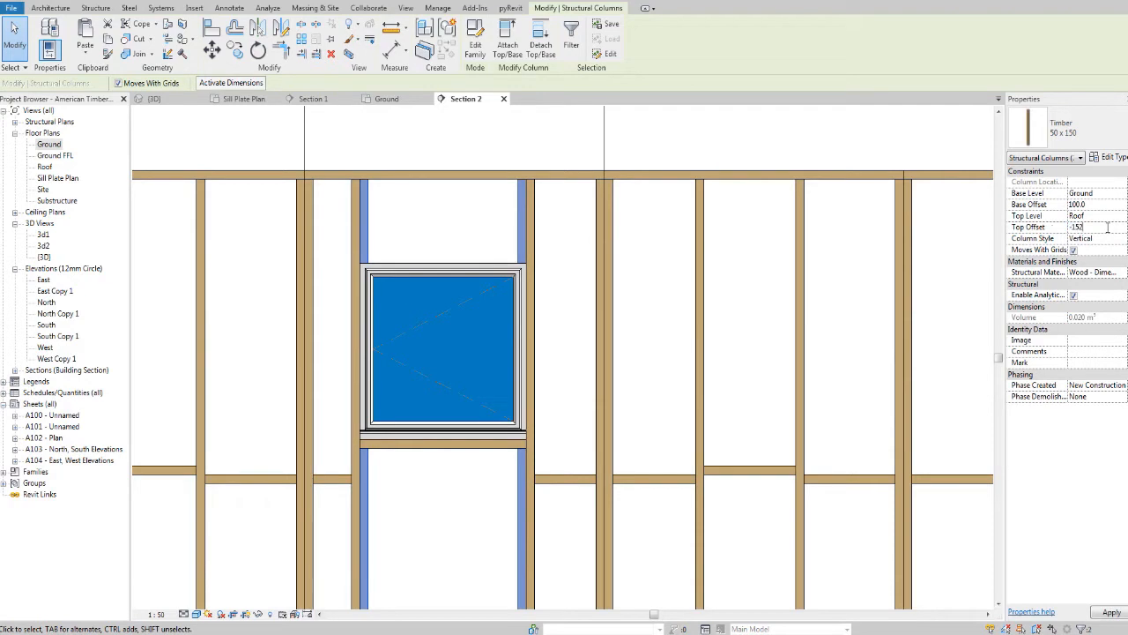
{"action": "left_click", "coordinate": [569, 445]}
{"action": "scroll", "coordinate": [569, 445], "scroll_direction": "down", "scroll_amount": 2}
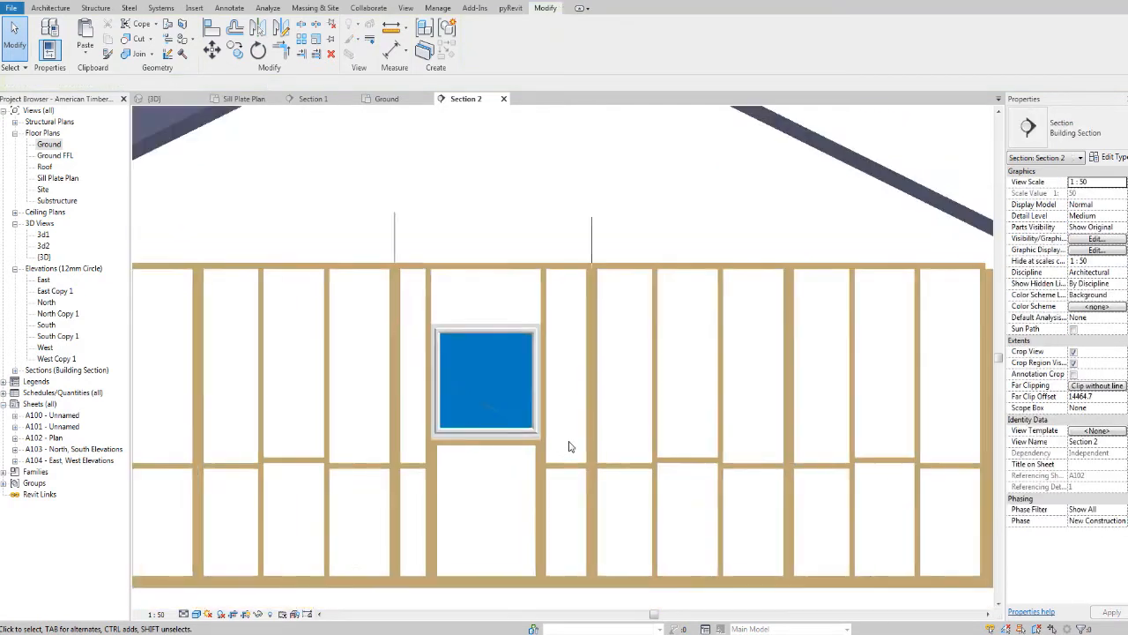
{"action": "middle_click_drag", "start_coordinate": [570, 445], "coordinate": [597, 378]}
{"action": "middle_click_drag", "start_coordinate": [536, 425], "coordinate": [544, 429]}
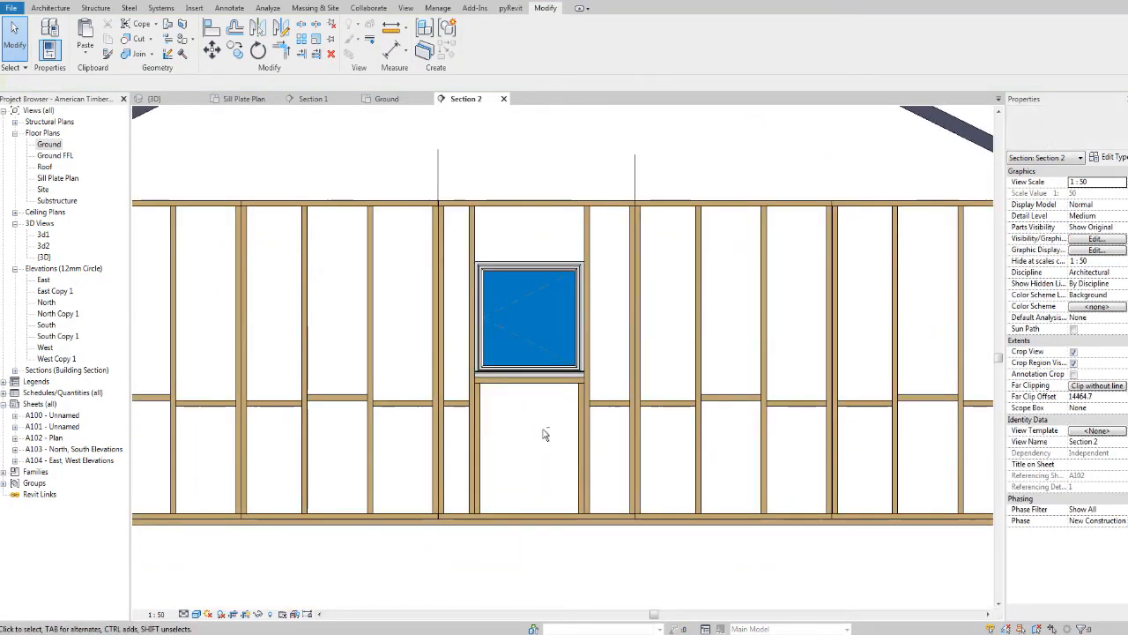
{"action": "left_click", "coordinate": [151, 99]}
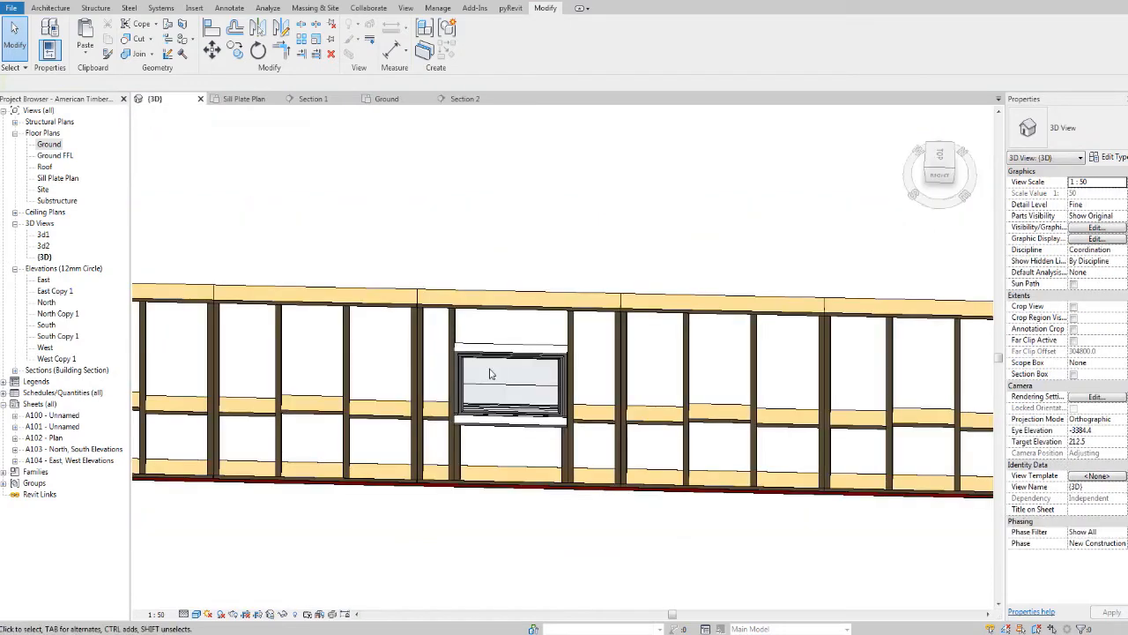
{"action": "middle_click_drag", "start_coordinate": [516, 383], "coordinate": [456, 295], "text": "shift"}
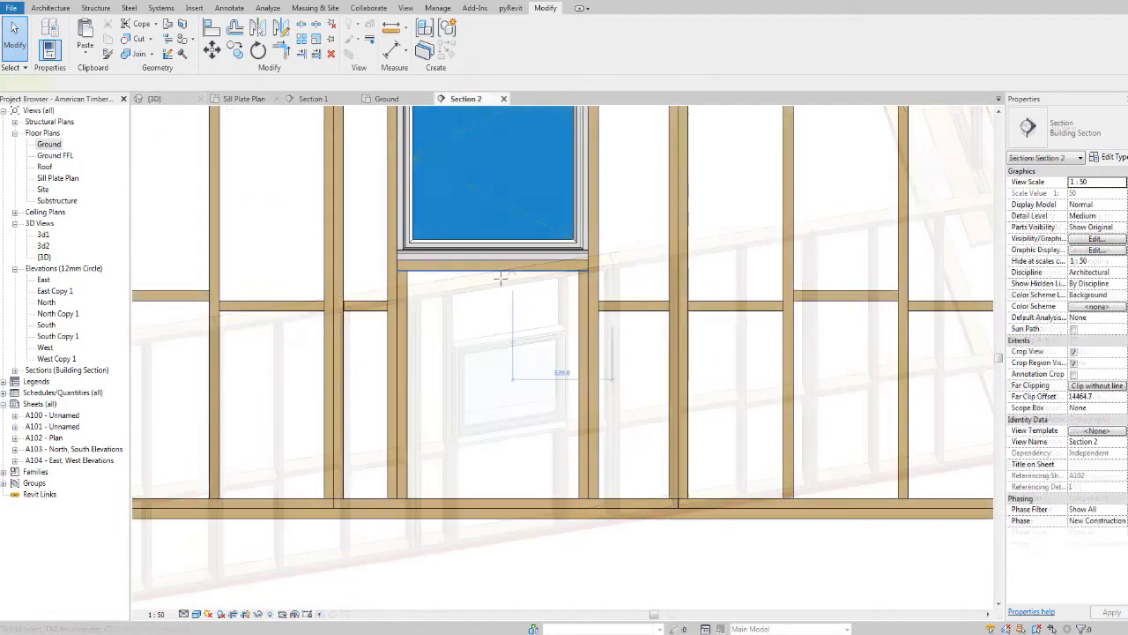
In Section 2, draw a vertical detail line down from the sill timber's midpoint and copy the left inner stud so its right face meets it.
{"action": "left_click", "coordinate": [492, 273]}
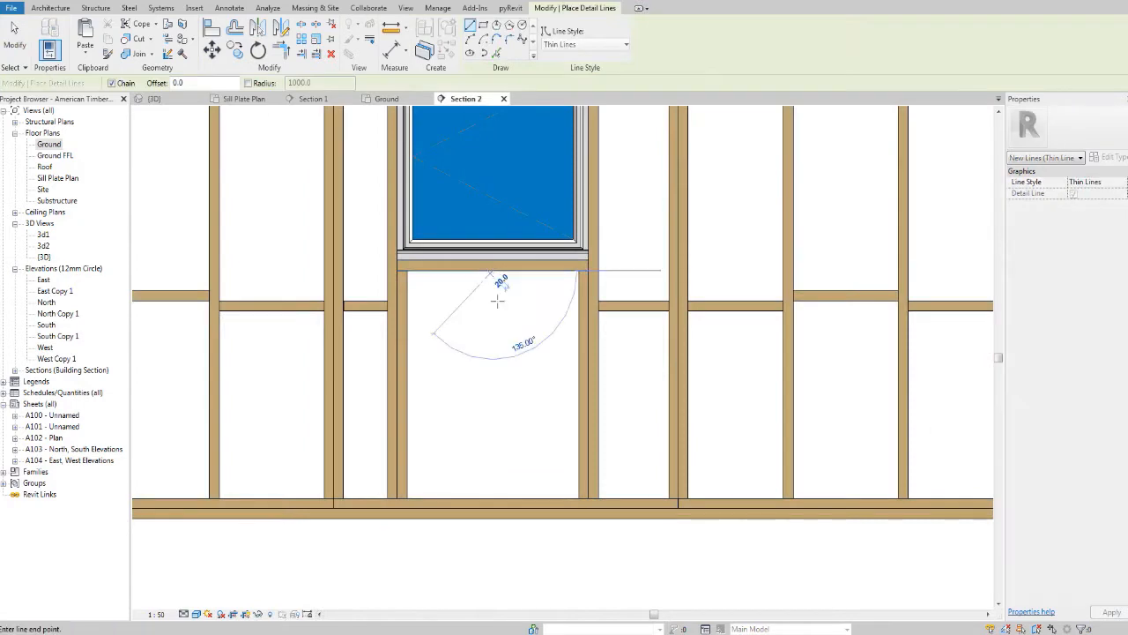
{"action": "left_click", "coordinate": [492, 351]}
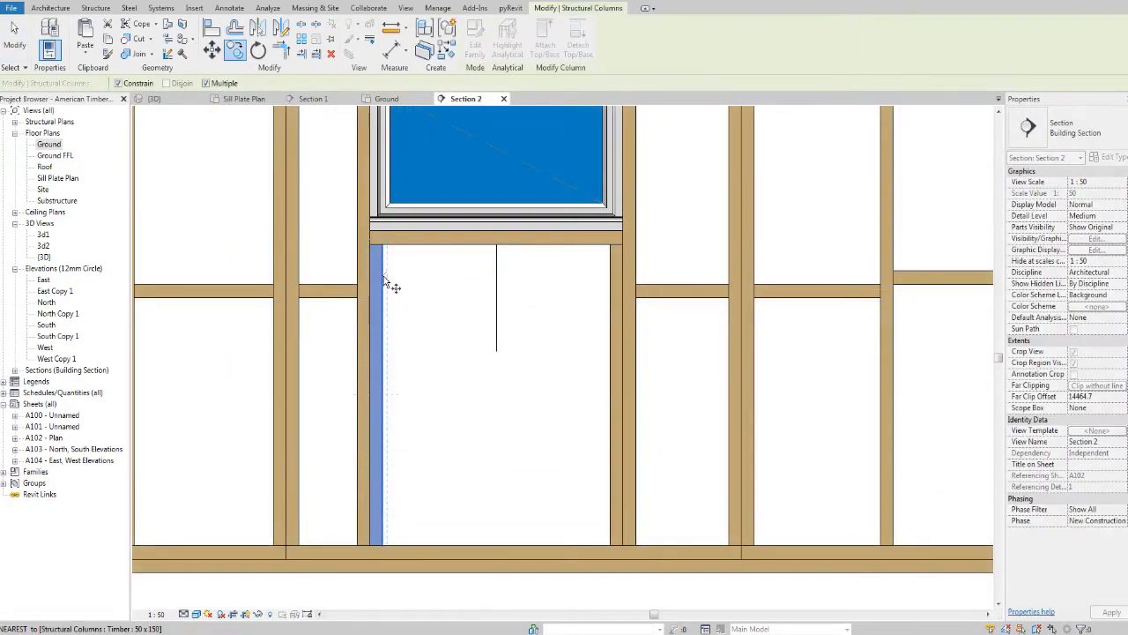
{"action": "left_click", "coordinate": [382, 277]}
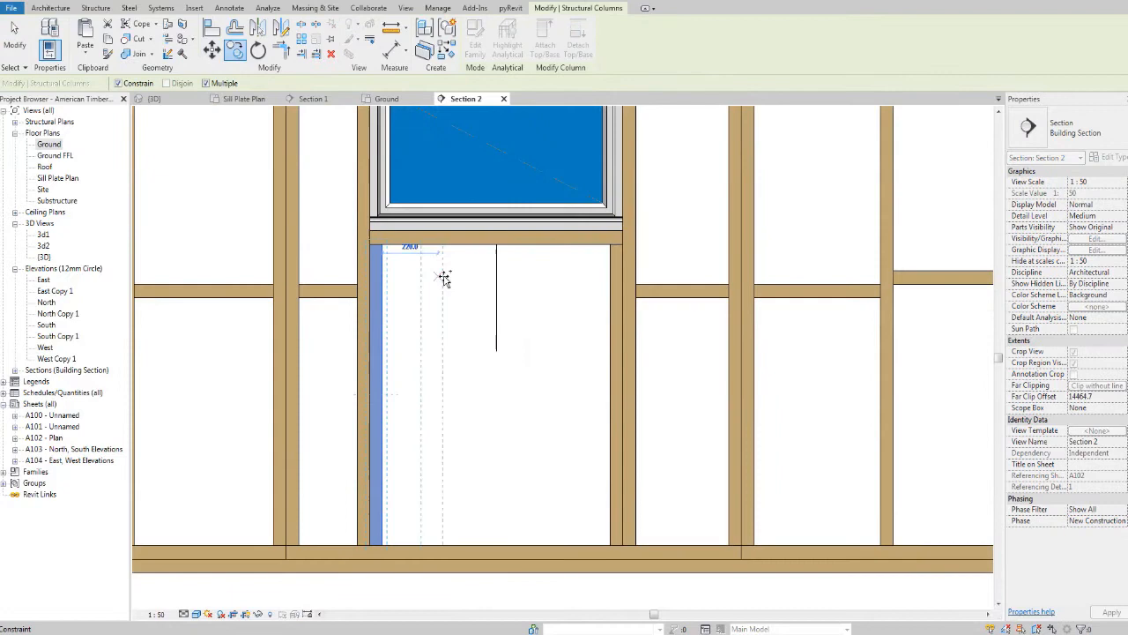
{"action": "left_click", "coordinate": [496, 278]}
{"action": "key", "text": "Escape"}
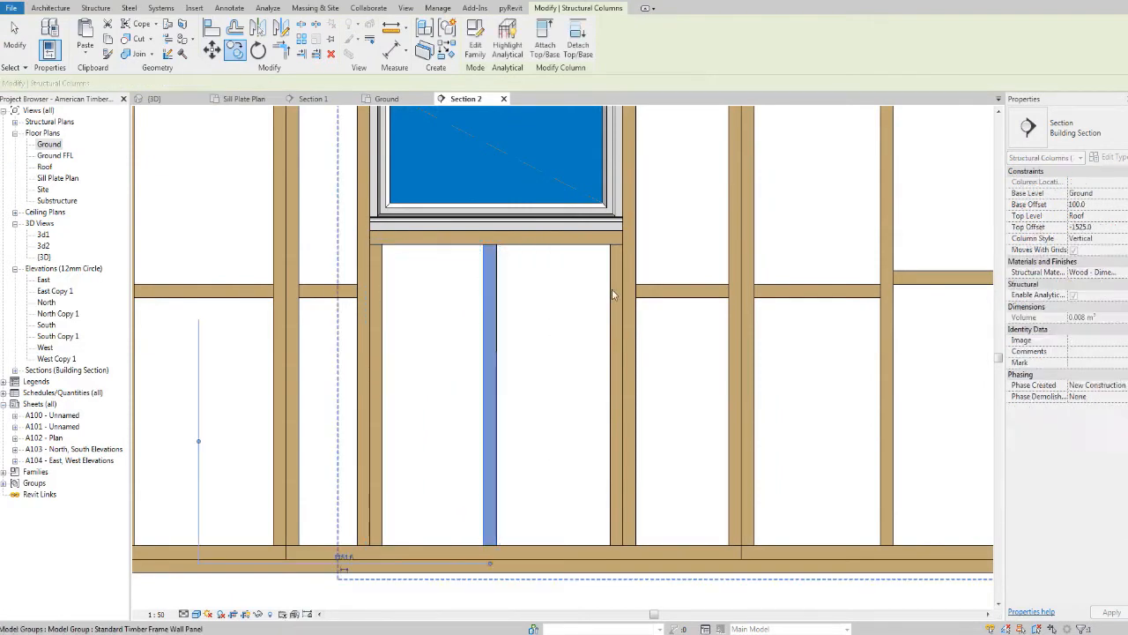
{"action": "left_click", "coordinate": [608, 288]}
{"action": "key", "text": "Escape"}
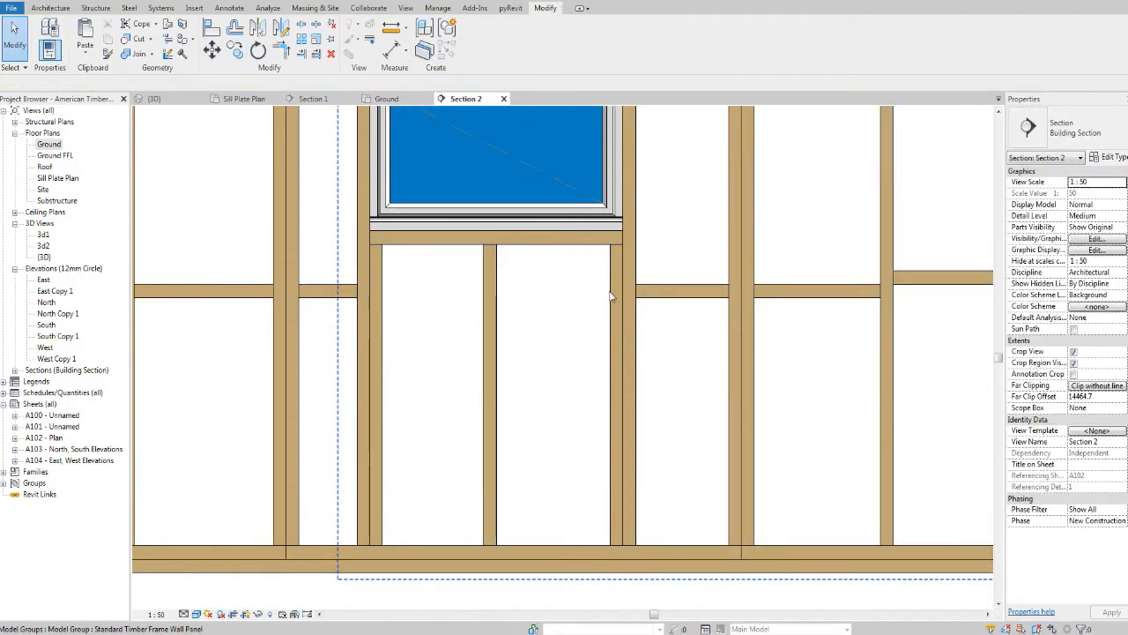
Copy the right inner stud below the window so it sits directly against the right face of the centre stud.
{"action": "left_click", "coordinate": [612, 292]}
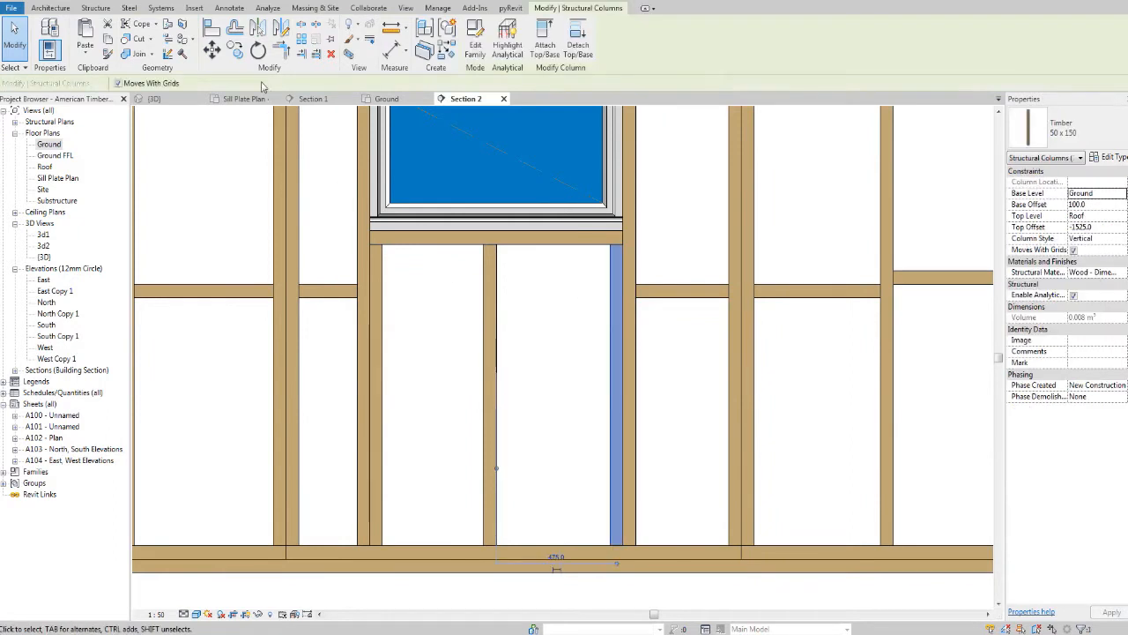
{"action": "left_click", "coordinate": [234, 52]}
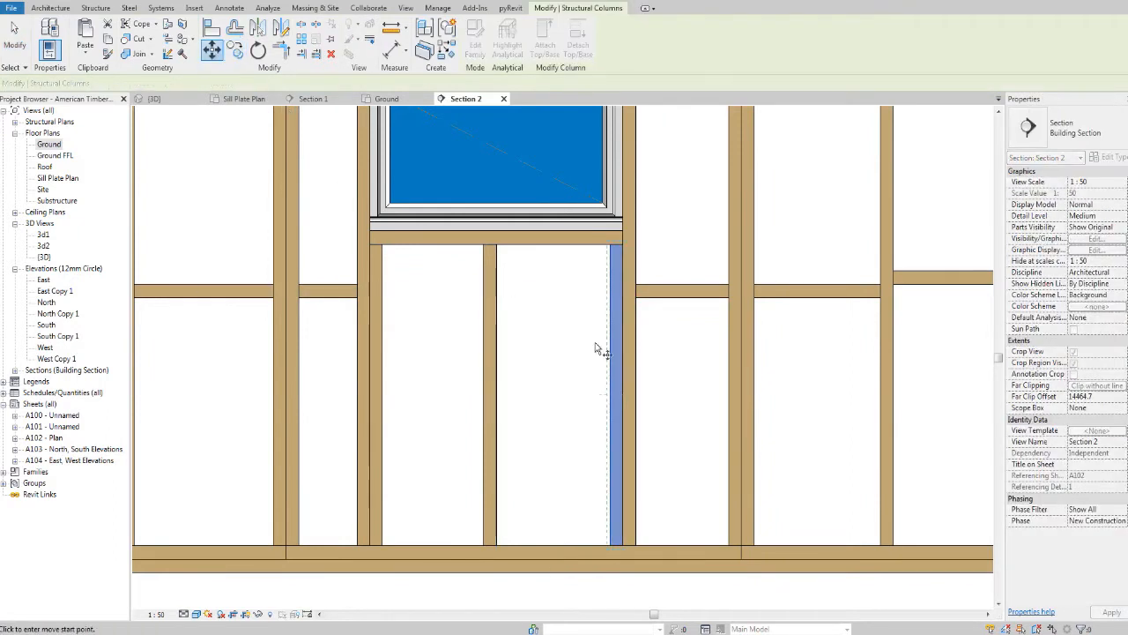
{"action": "left_click", "coordinate": [612, 278]}
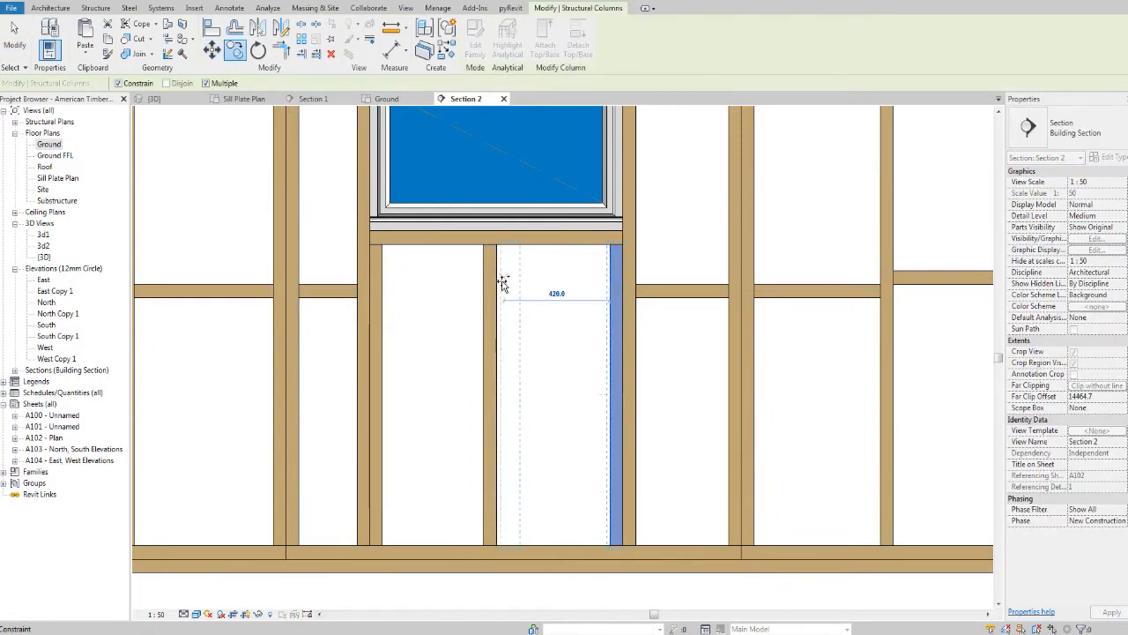
{"action": "left_click", "coordinate": [498, 280]}
{"action": "key", "text": "Escape"}
{"action": "key", "text": "Escape"}
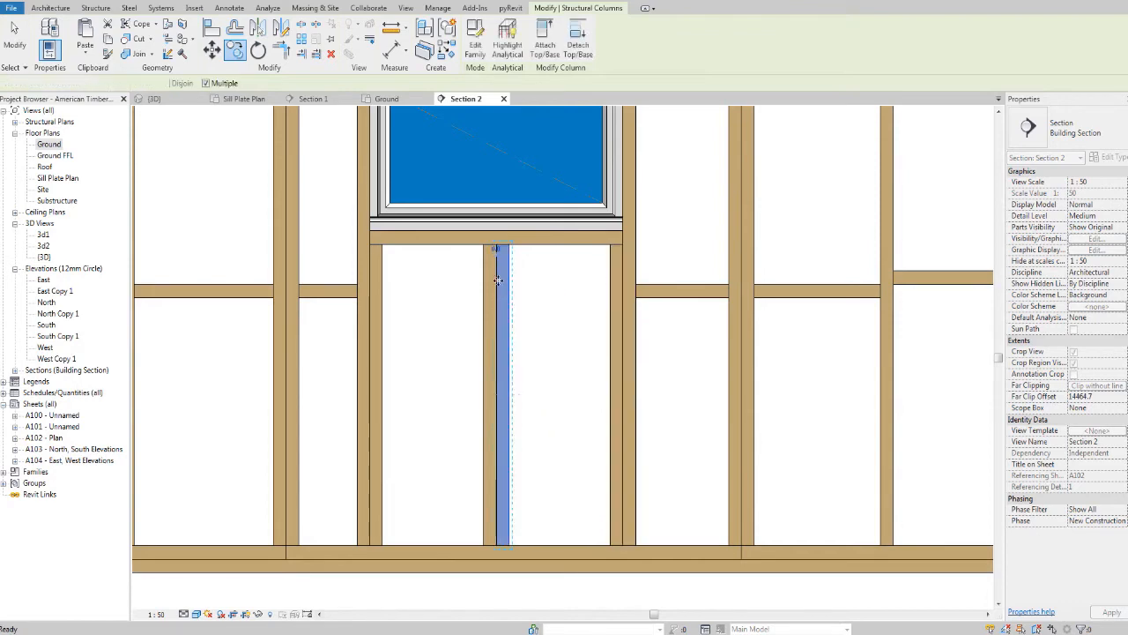
Examine the completed stud framing below the window and the open space between the window head and the top plate.
{"action": "scroll", "coordinate": [504, 287], "scroll_direction": "down", "scroll_amount": 3}
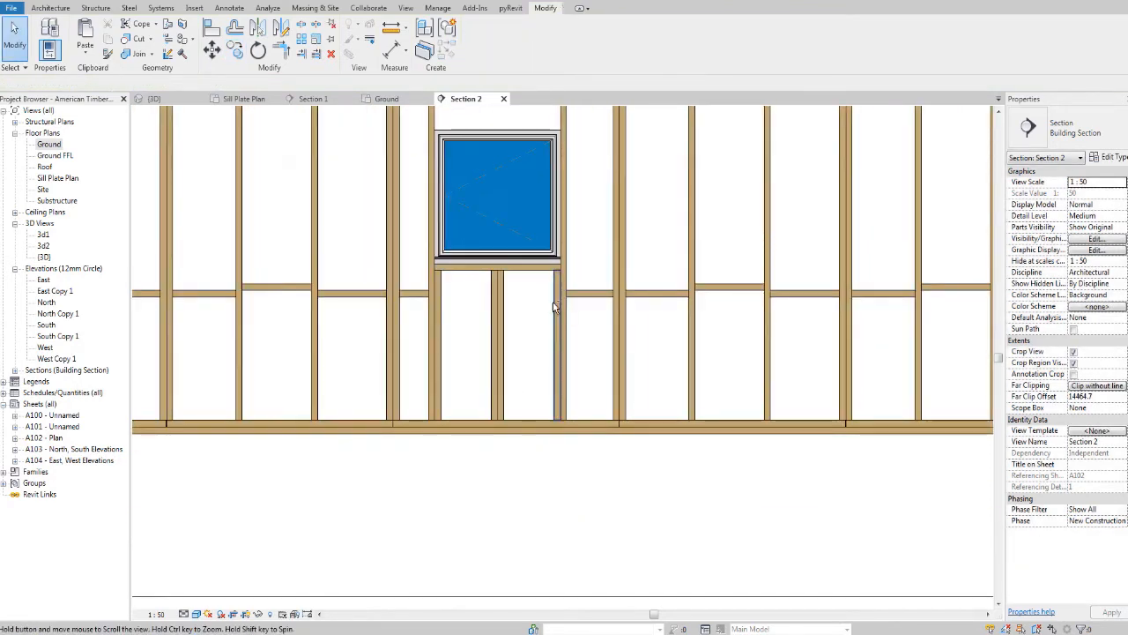
{"action": "scroll", "coordinate": [504, 291], "scroll_direction": "down", "scroll_amount": 2}
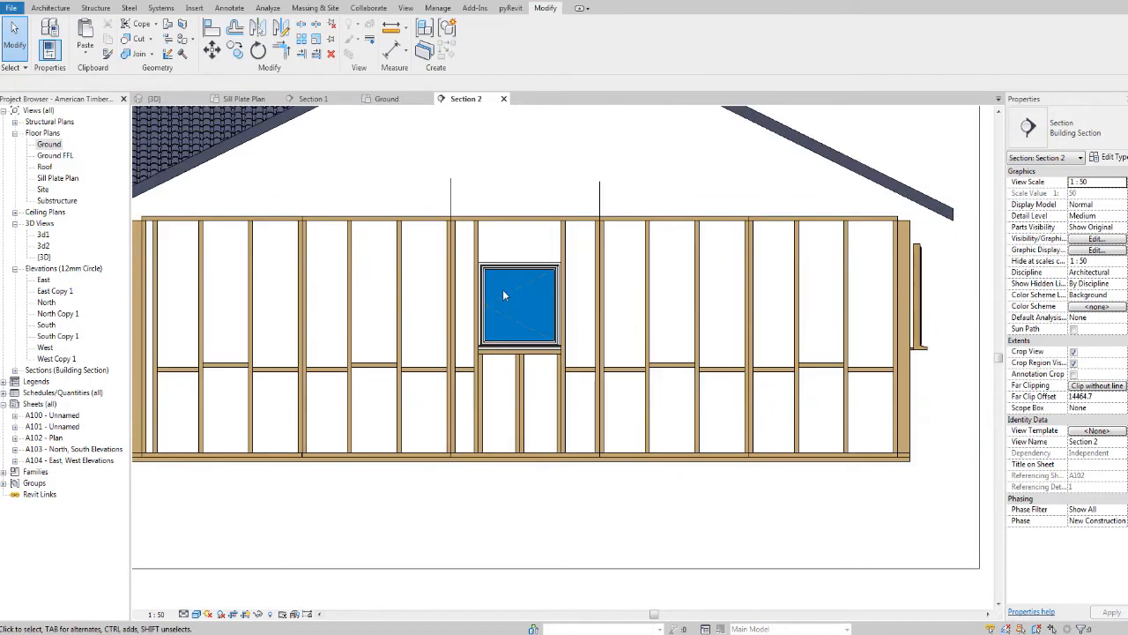
{"action": "scroll", "coordinate": [521, 247], "scroll_direction": "up", "scroll_amount": 3}
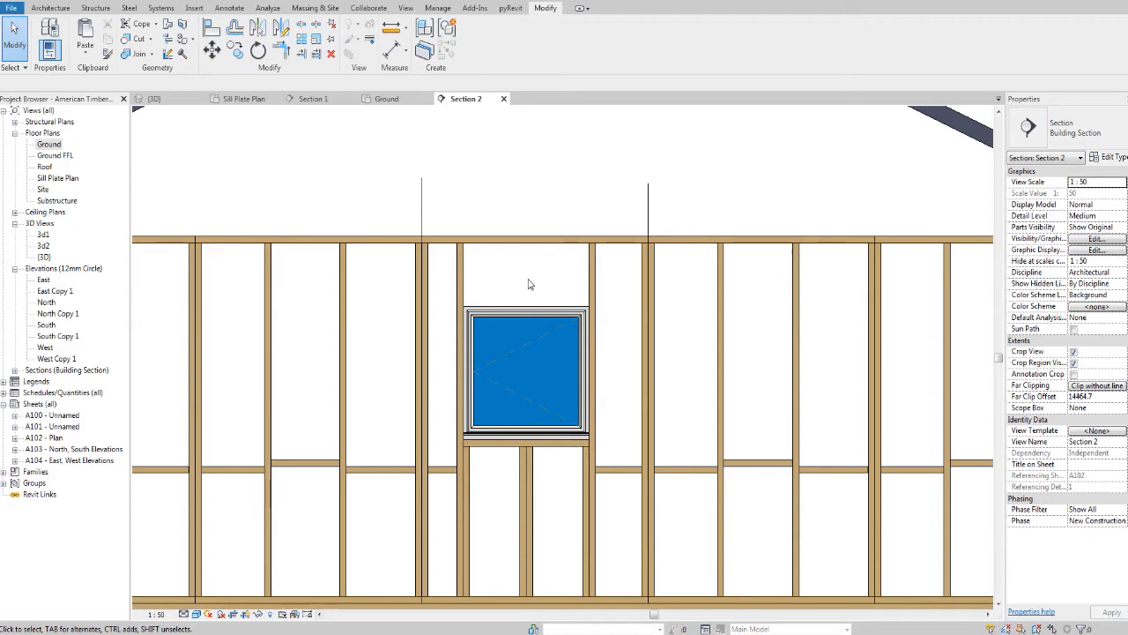
{"action": "scroll", "coordinate": [529, 285], "scroll_direction": "down", "scroll_amount": 3}
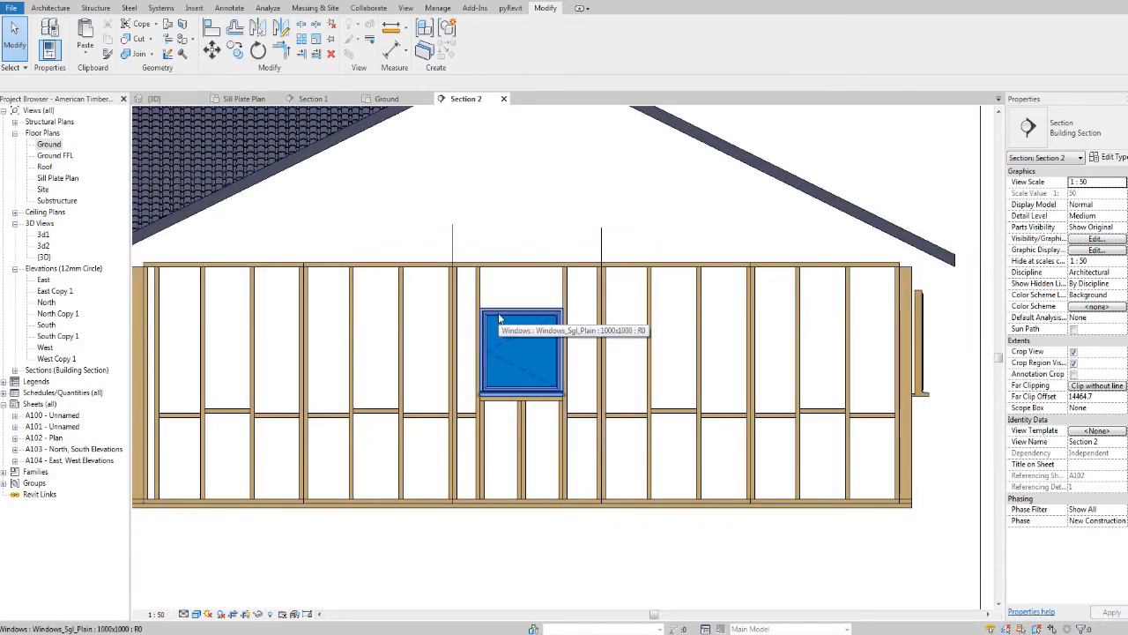
{"action": "scroll", "coordinate": [499, 318], "scroll_direction": "up", "scroll_amount": 2}
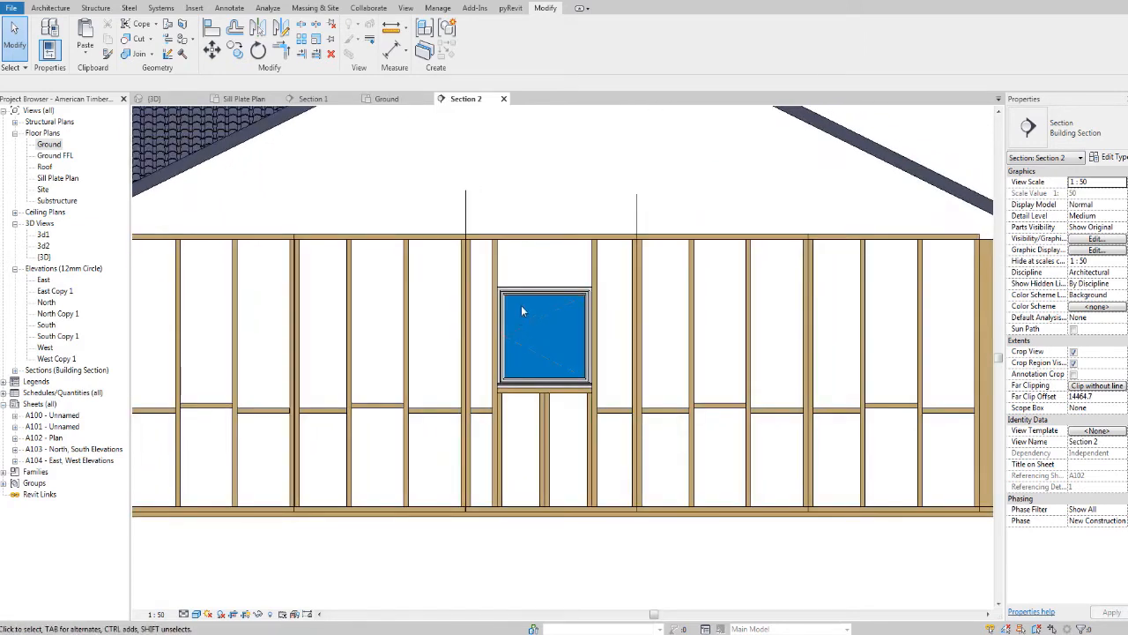
{"action": "scroll", "coordinate": [527, 300], "scroll_direction": "up", "scroll_amount": 1}
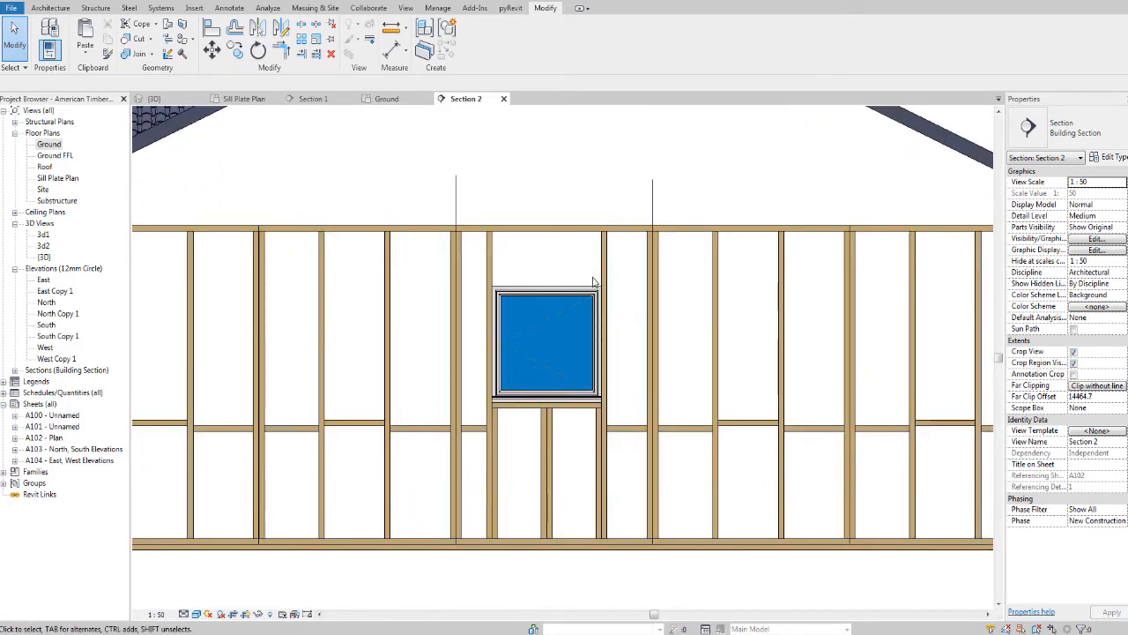
{"action": "mouse_move", "coordinate": [525, 279]}
{"action": "middle_mouse_down"}
{"action": "mouse_move", "coordinate": [518, 292]}
{"action": "mouse_move", "coordinate": [510, 274]}
{"action": "middle_mouse_up"}
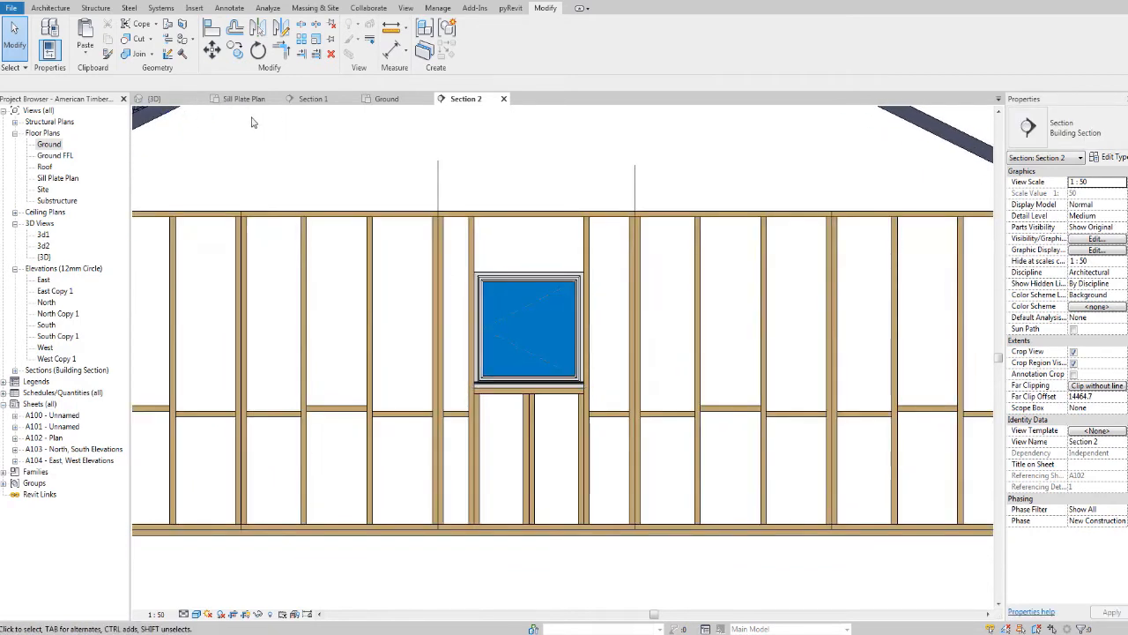
{"action": "middle_click_drag", "start_coordinate": [301, 172], "coordinate": [308, 183]}
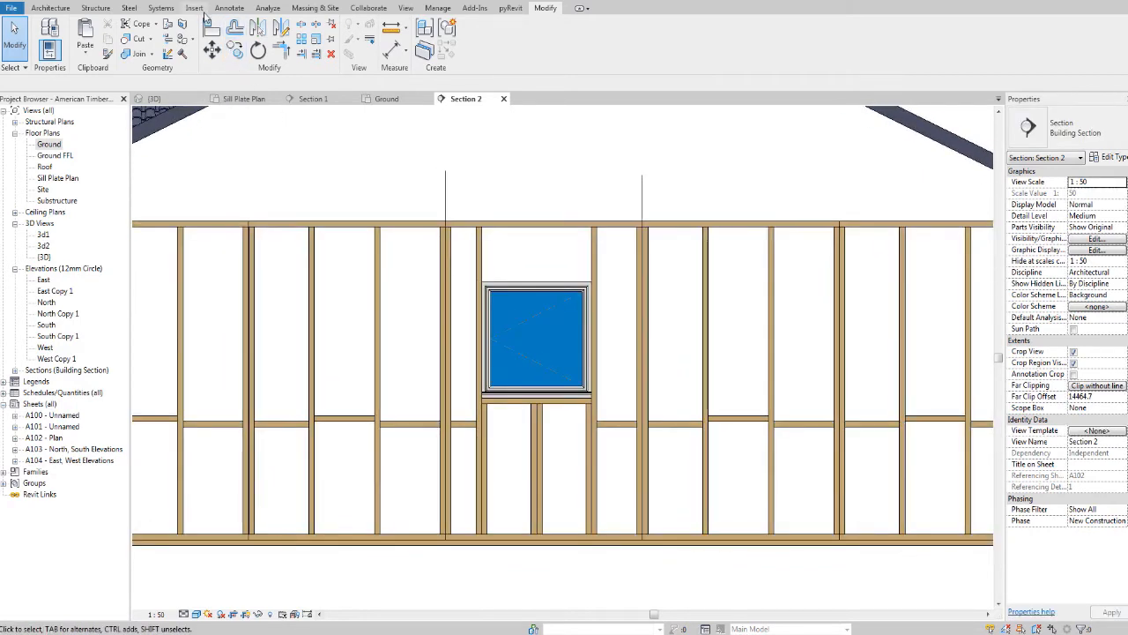
Load the Dimension Lumber family from the Wood folder of the Structural Framing library.
{"action": "middle_click_drag", "start_coordinate": [538, 212], "coordinate": [494, 201]}
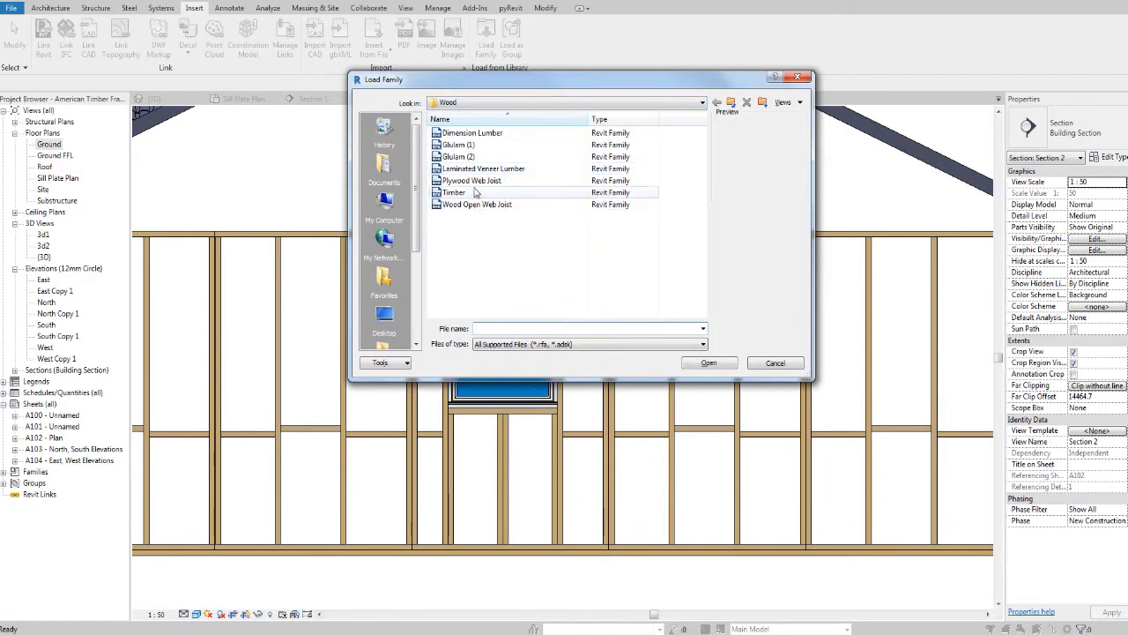
{"action": "left_click", "coordinate": [730, 103]}
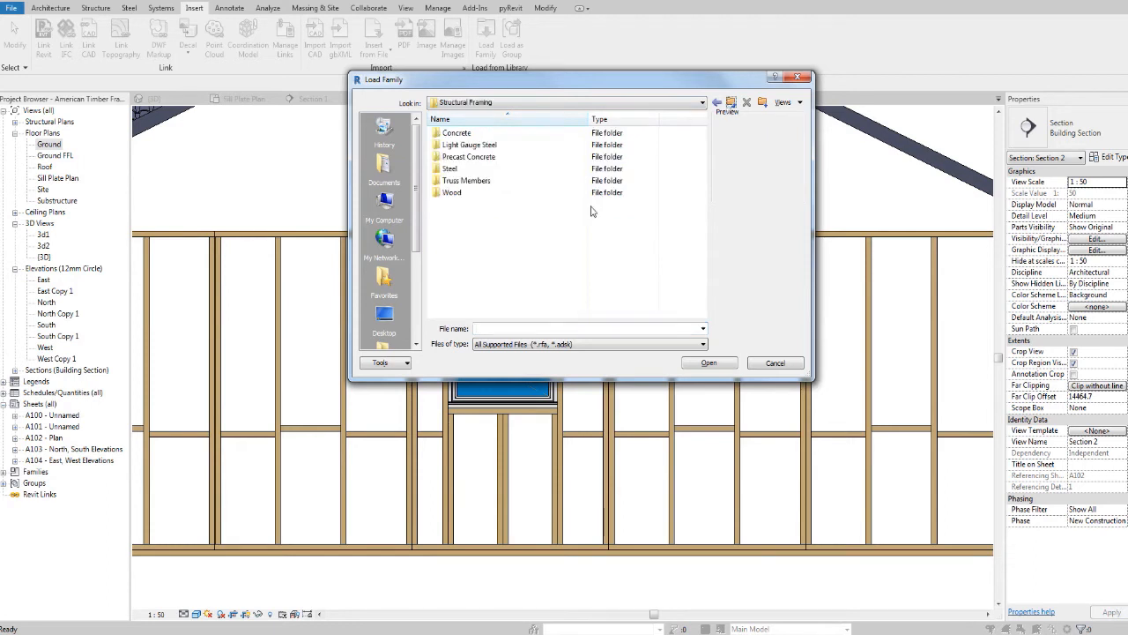
{"action": "double_click", "coordinate": [449, 193]}
{"action": "left_click", "coordinate": [472, 132]}
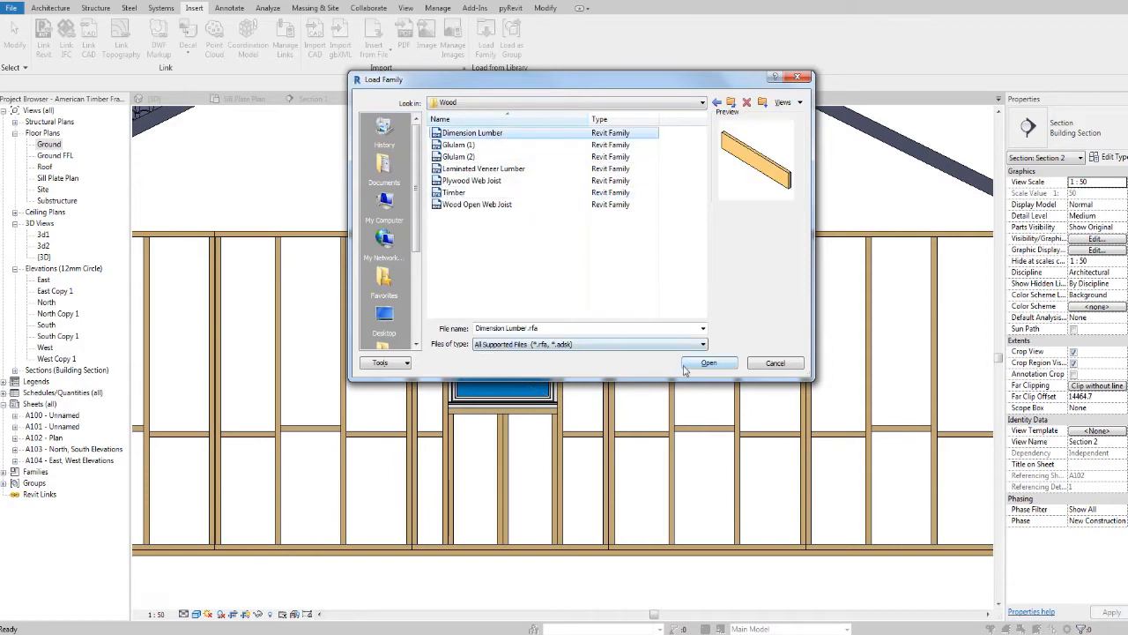
{"action": "left_click", "coordinate": [698, 364]}
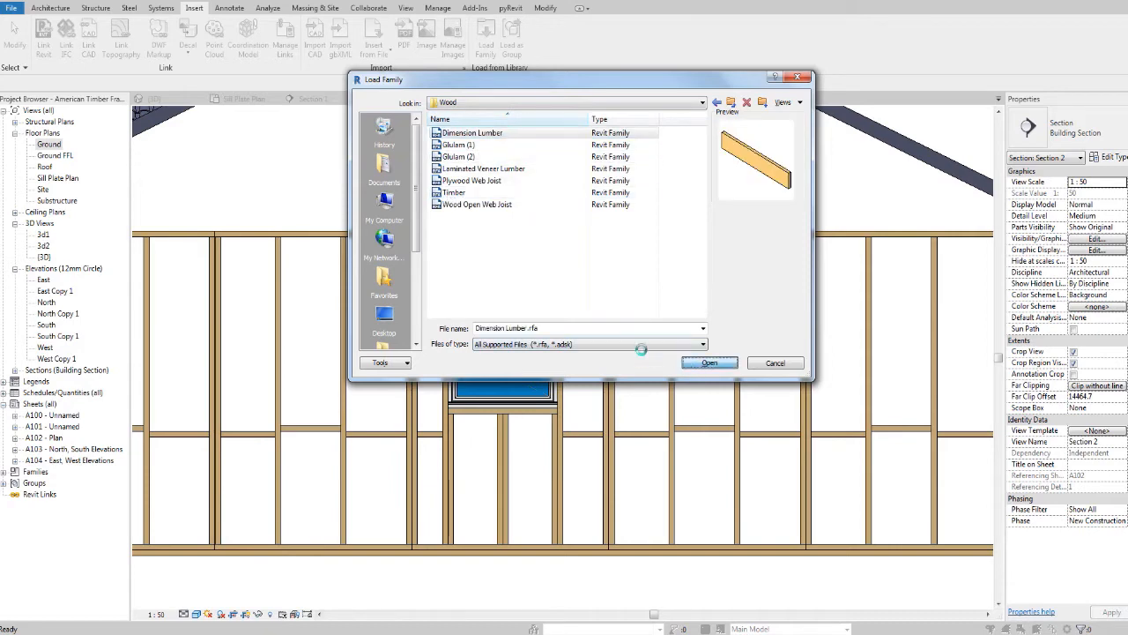
Copy the 50 x 150 Glulam sill timber horizontally to the right so it extends past the right window stud.
{"action": "scroll", "coordinate": [525, 382], "scroll_direction": "up", "scroll_amount": 2}
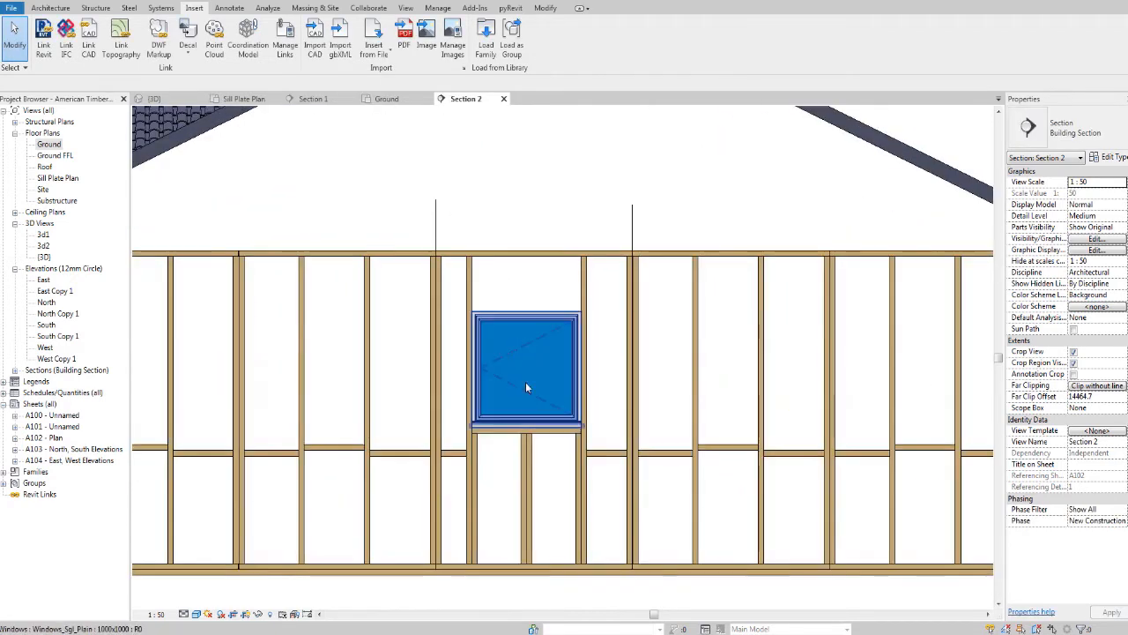
{"action": "left_click", "coordinate": [539, 438]}
{"action": "key", "text": "m"}
{"action": "key", "text": "v"}
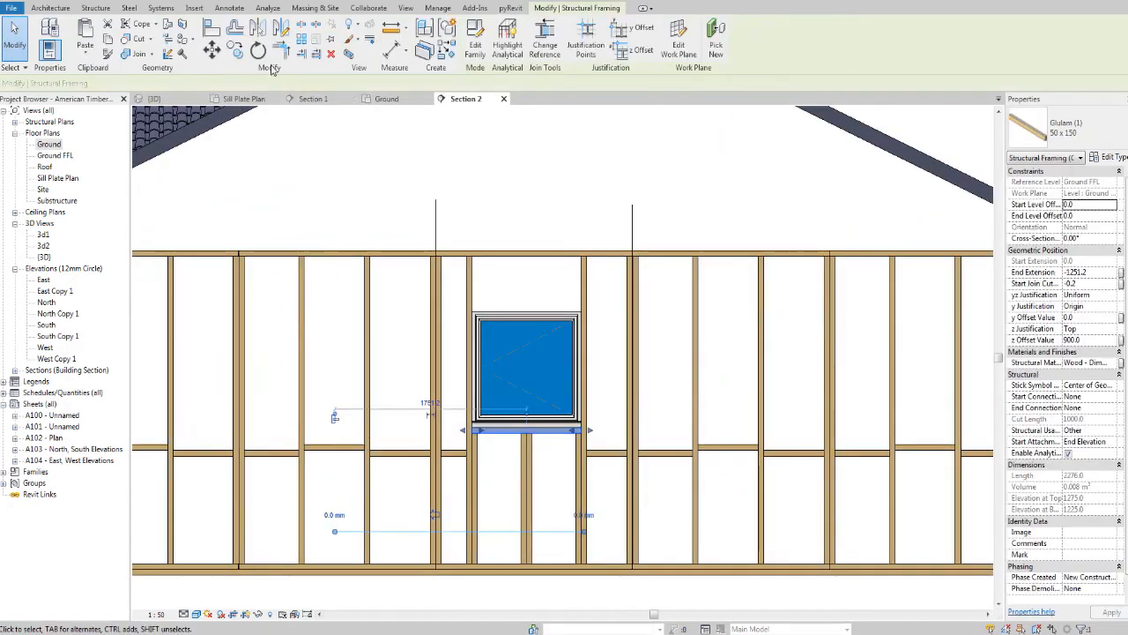
{"action": "scroll", "coordinate": [542, 416], "scroll_direction": "up", "scroll_amount": 2}
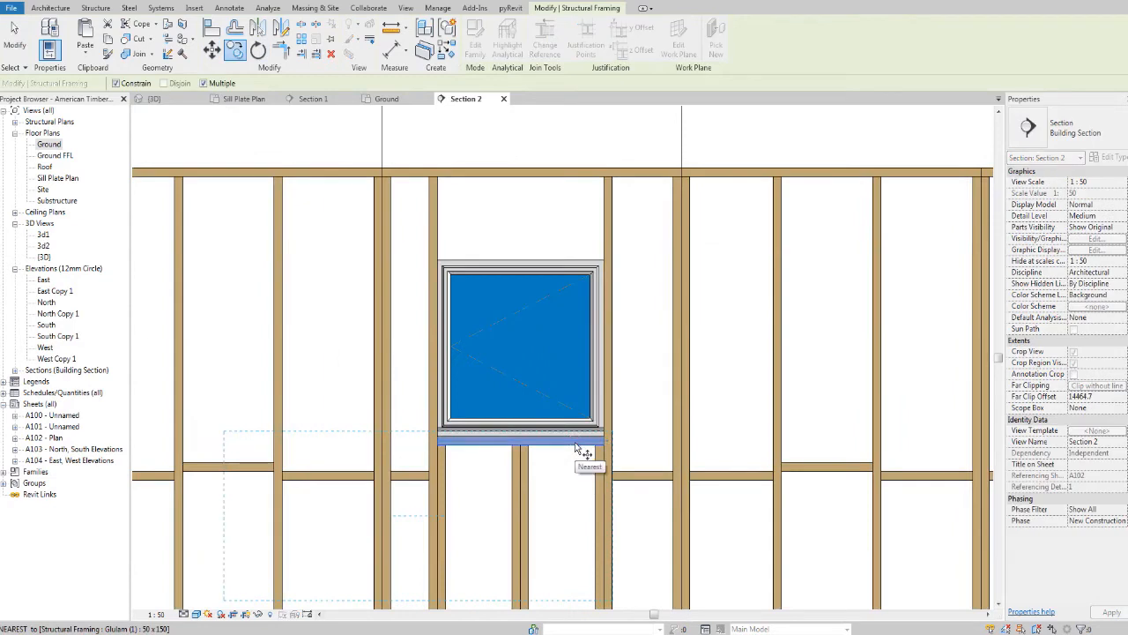
{"action": "left_click", "coordinate": [597, 443]}
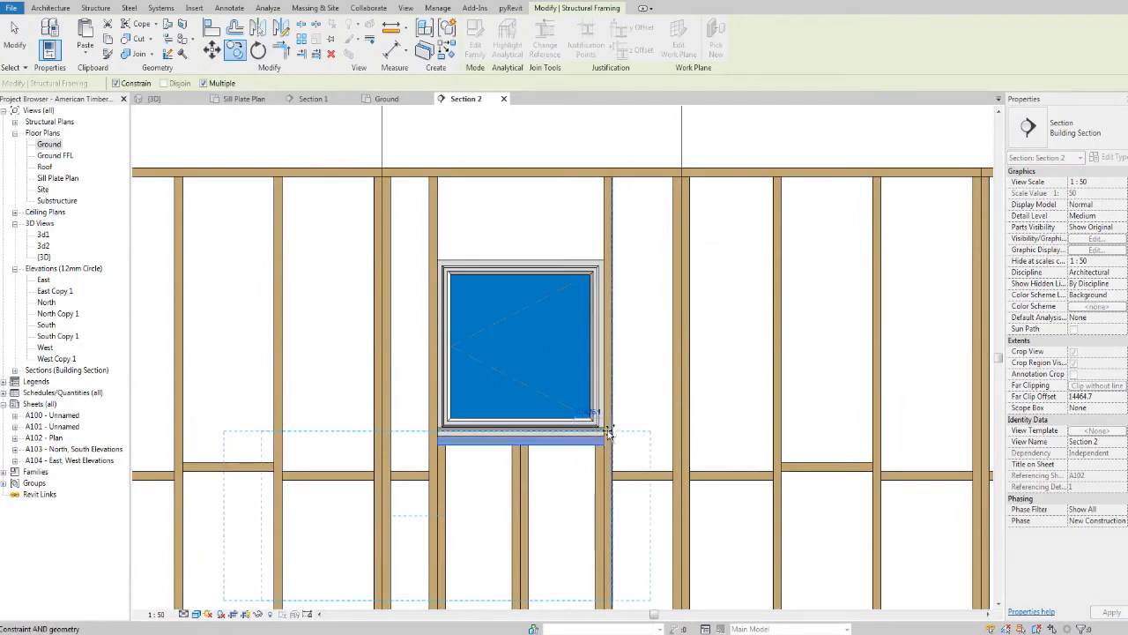
{"action": "left_click", "coordinate": [643, 439]}
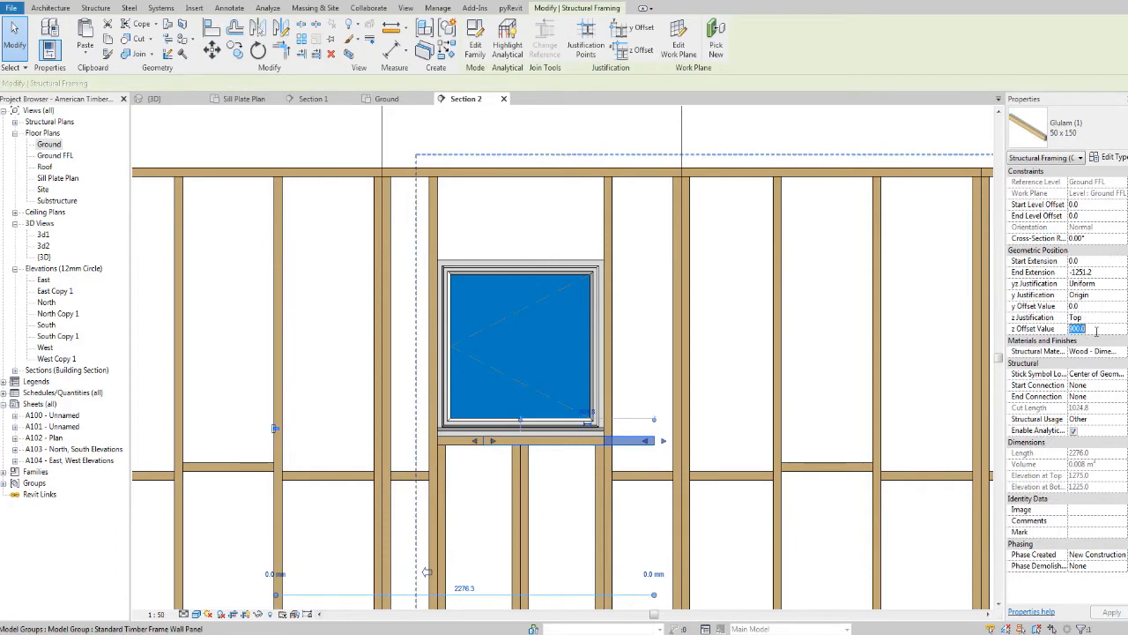
Raise the copied timber above the window by setting its z Offset Value to 2000.
{"action": "key", "text": "Return"}
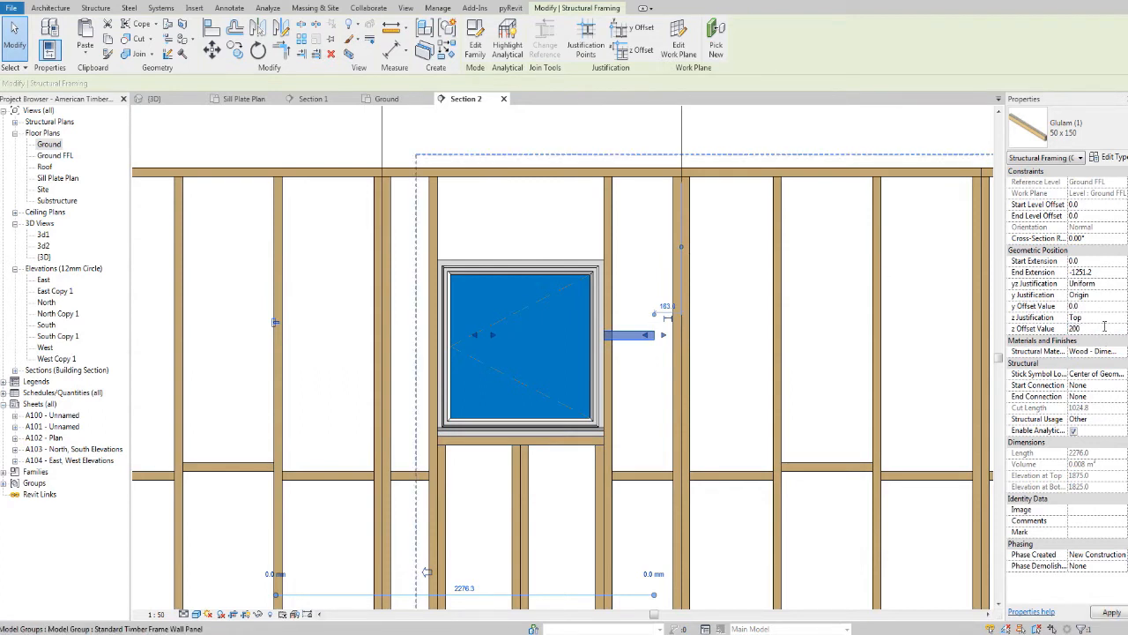
{"action": "key", "text": "Return"}
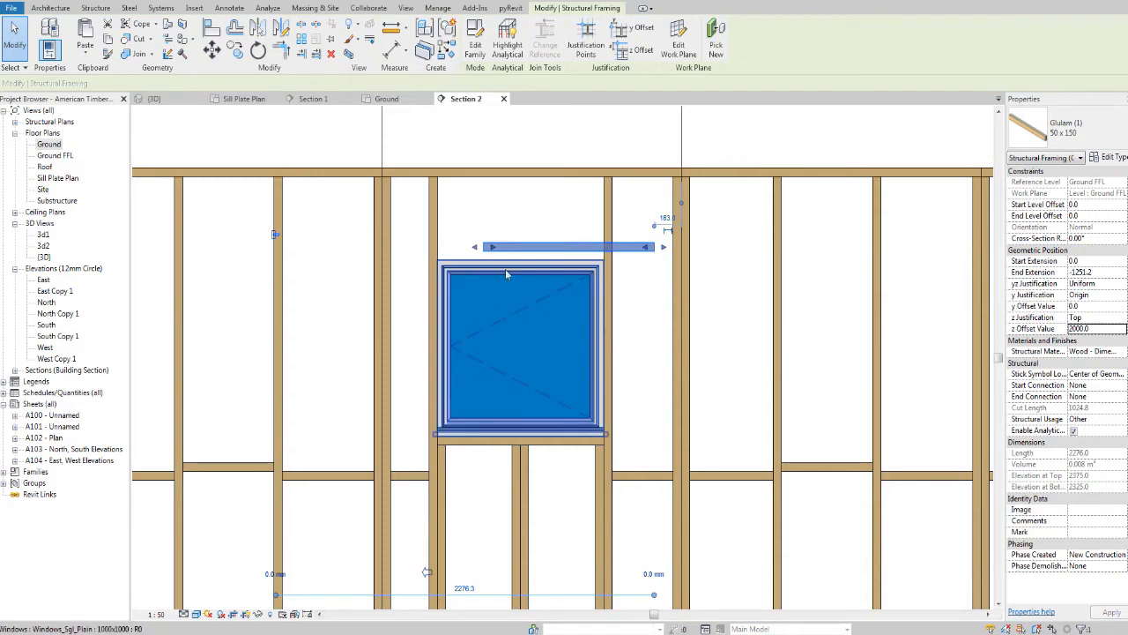
{"action": "scroll", "coordinate": [529, 264], "scroll_direction": "up", "scroll_amount": 3}
{"action": "key", "text": "Escape"}
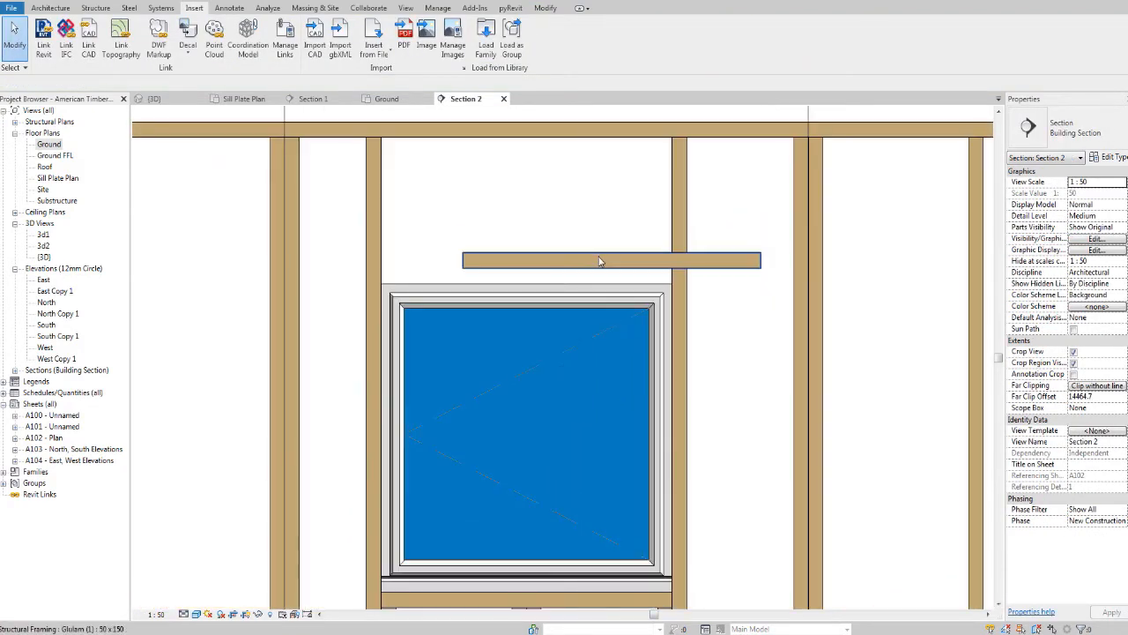
Change the timber above the window to Dimension Lumber 38x235 and shift it left to about 280 mm from the panel joint.
{"action": "left_click", "coordinate": [602, 261]}
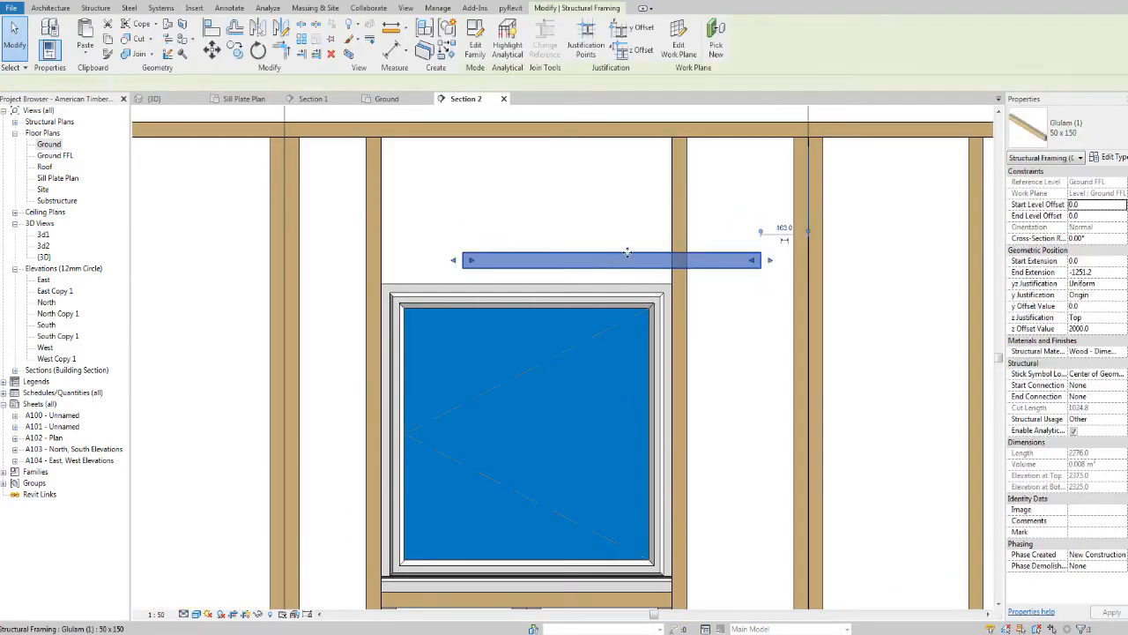
{"action": "left_click", "coordinate": [1099, 128]}
{"action": "left_click", "coordinate": [1073, 199]}
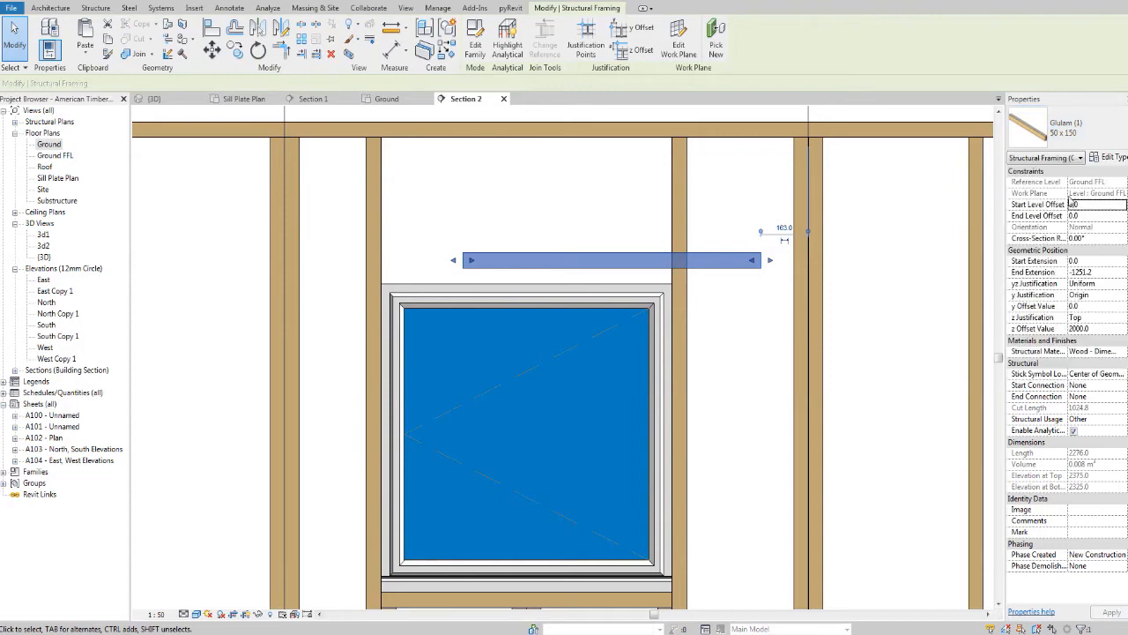
{"action": "scroll", "coordinate": [858, 262], "scroll_direction": "down", "scroll_amount": 1}
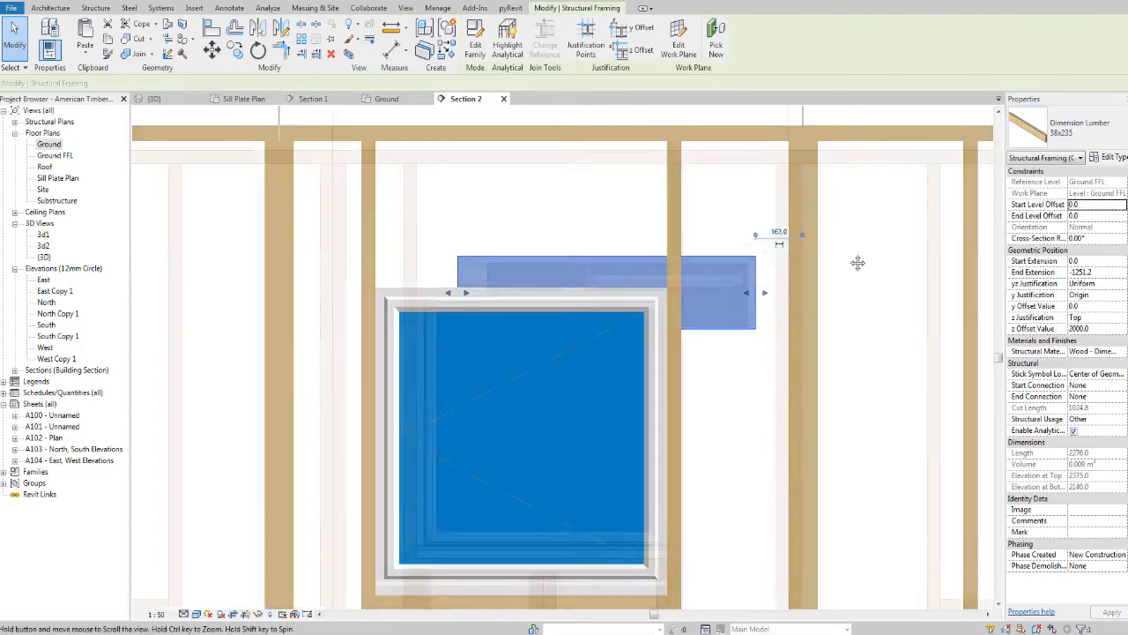
{"action": "left_click_drag", "start_coordinate": [592, 244], "coordinate": [564, 245]}
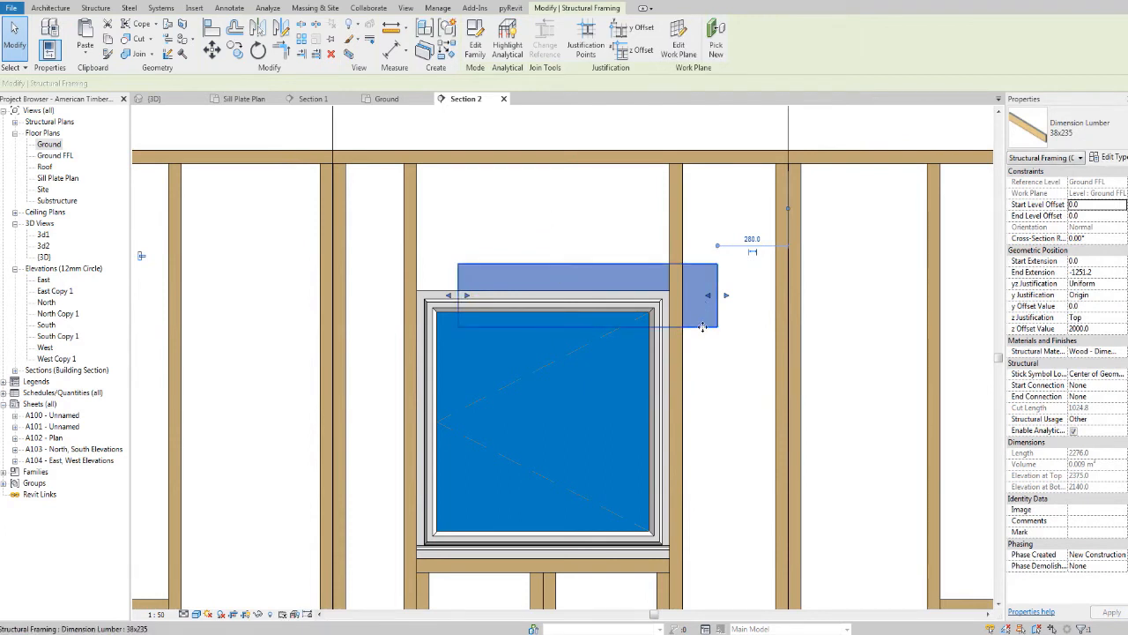
Place an aligned dimension between the underside of the 38x235 lumber and the window head, right of the window.
{"action": "middle_click_drag", "start_coordinate": [712, 327], "coordinate": [704, 329]}
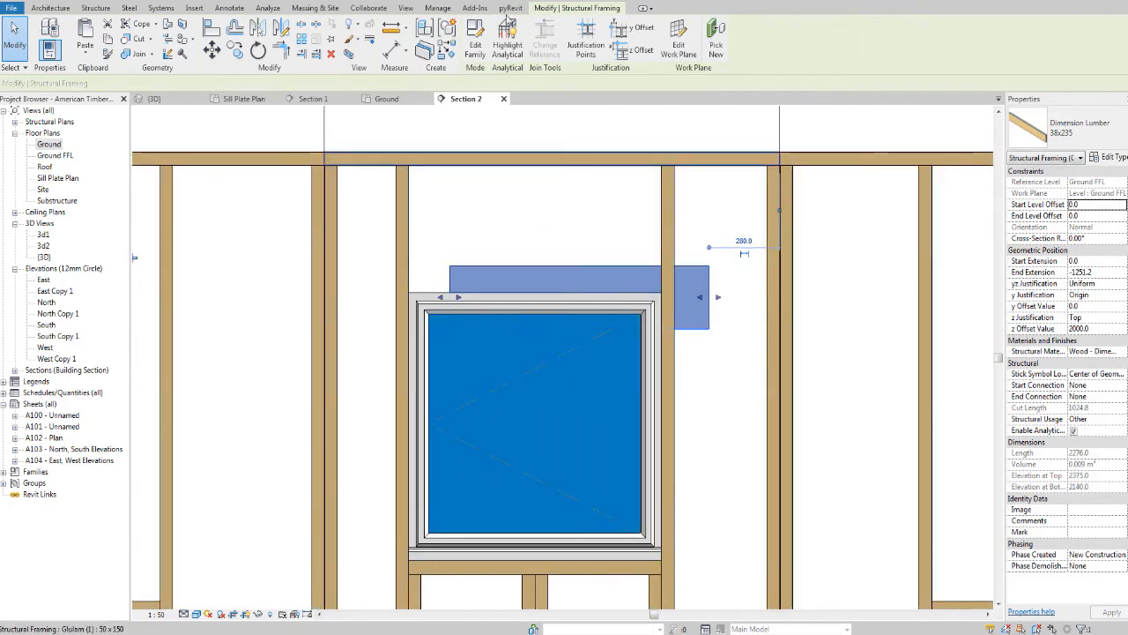
{"action": "middle_click_drag", "start_coordinate": [791, 323], "coordinate": [761, 328]}
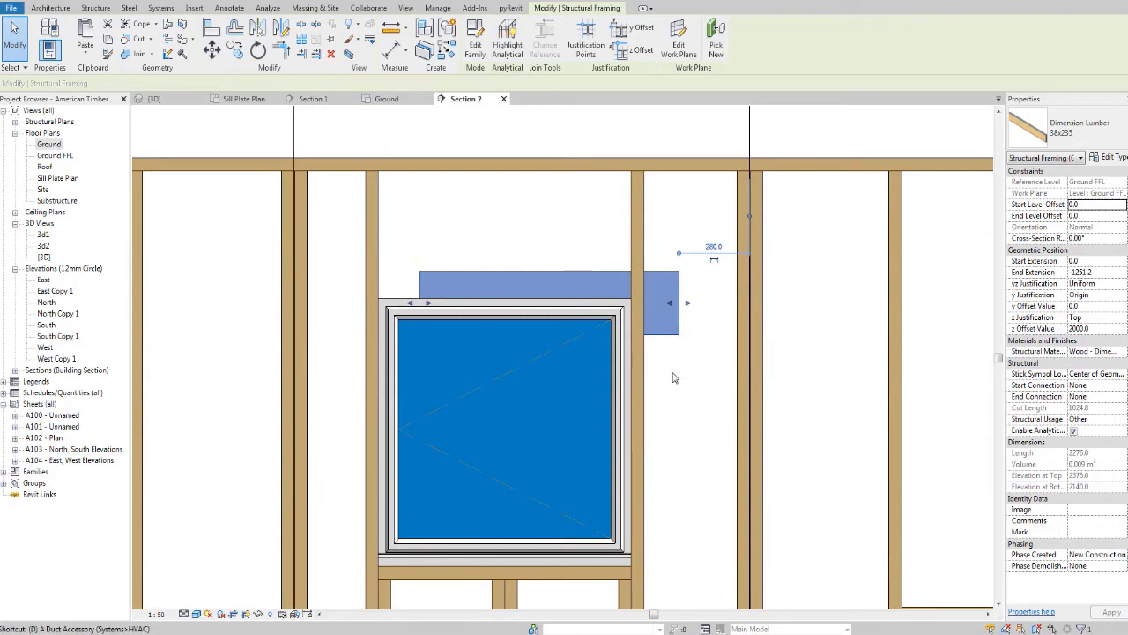
{"action": "key", "text": "i"}
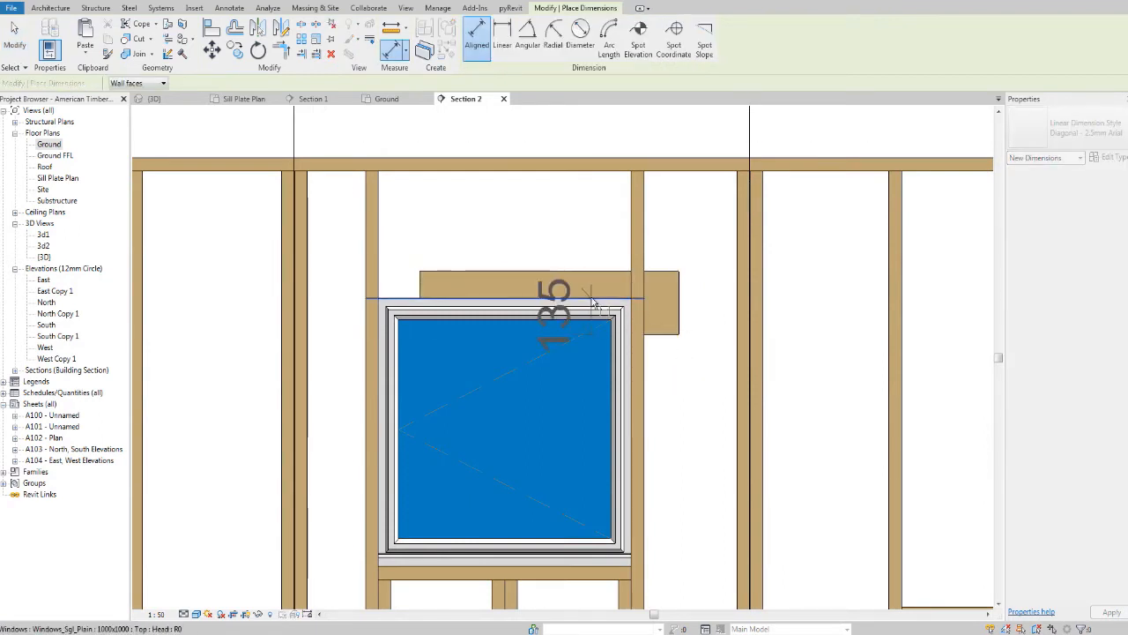
{"action": "left_click", "coordinate": [593, 304]}
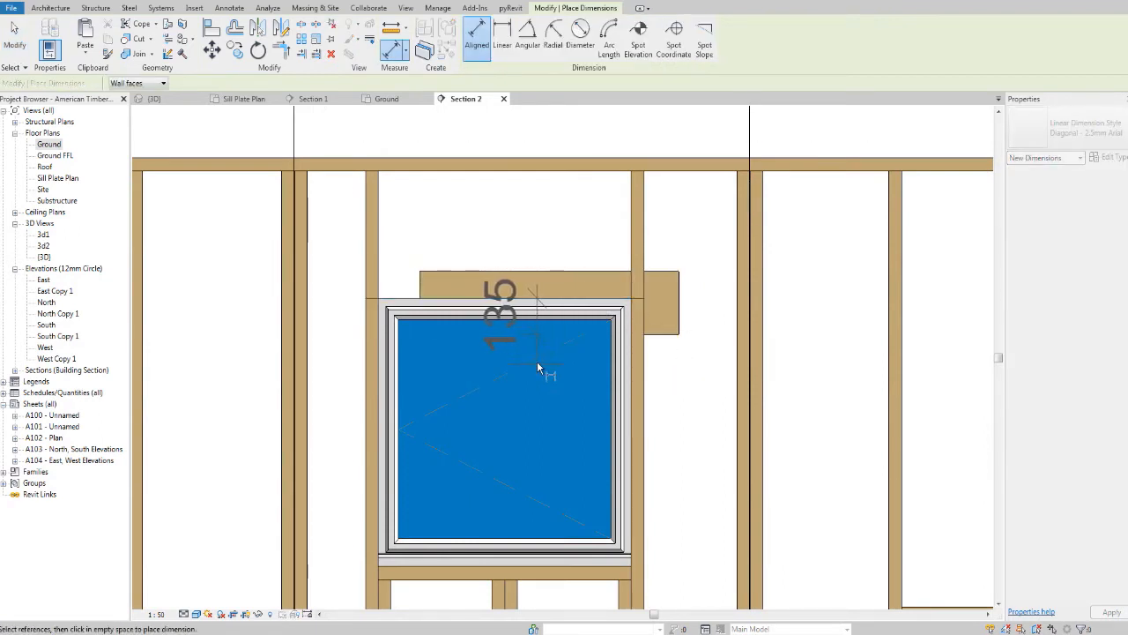
{"action": "left_click", "coordinate": [838, 406]}
{"action": "key", "text": "Escape"}
{"action": "key", "text": "Escape"}
Set the z Offset Value of the 38x235 lumber to 2135 so its underside rests on the window head.
{"action": "left_click", "coordinate": [584, 279]}
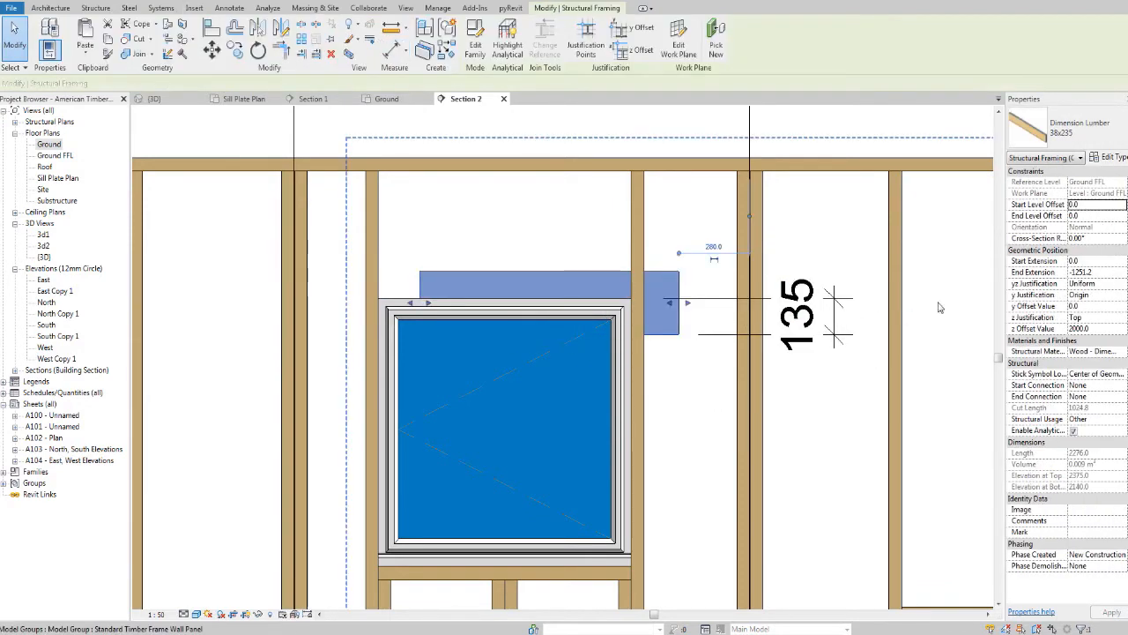
{"action": "left_click", "coordinate": [1103, 329]}
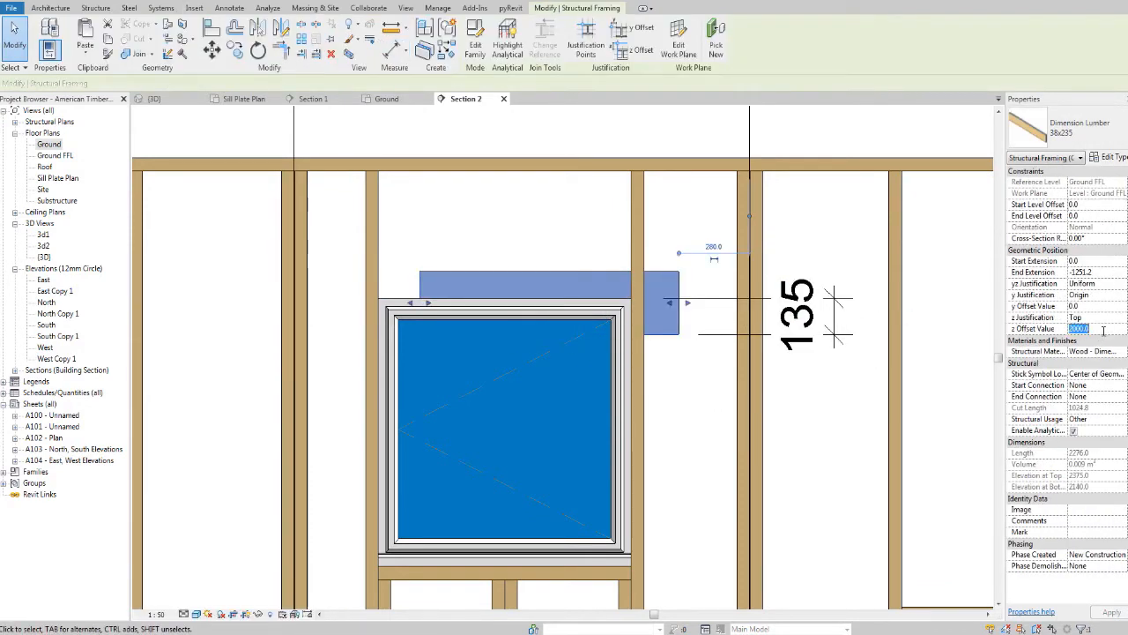
{"action": "type", "text": "2135"}
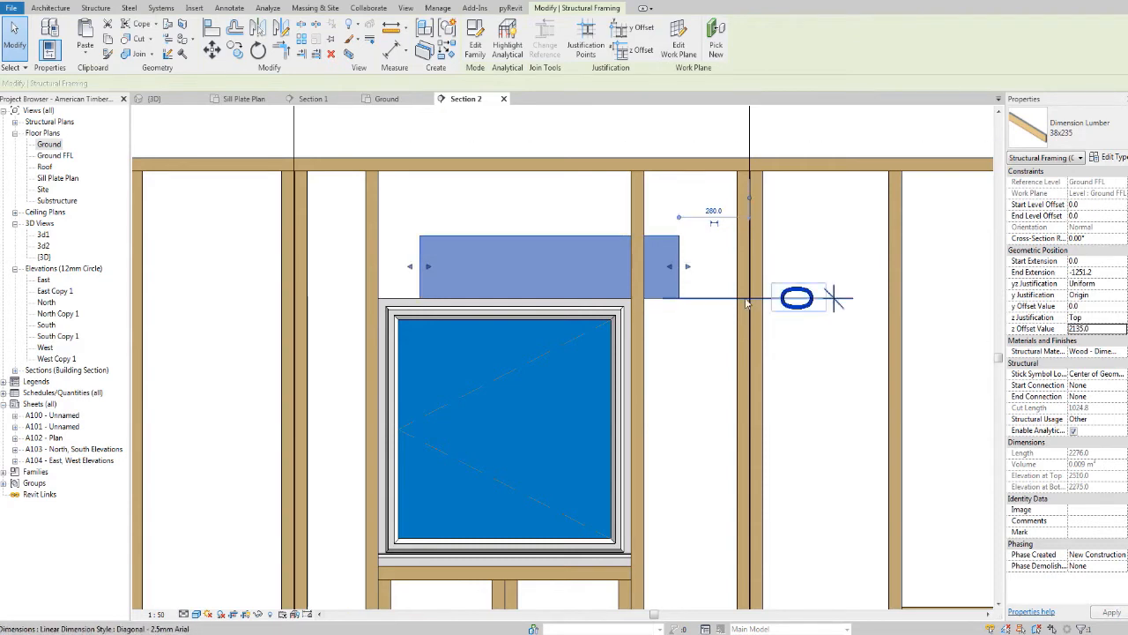
Align both ends of the 38x235 lumber above the window with the inner faces of the studs flanking the opening.
{"action": "left_click", "coordinate": [402, 263]}
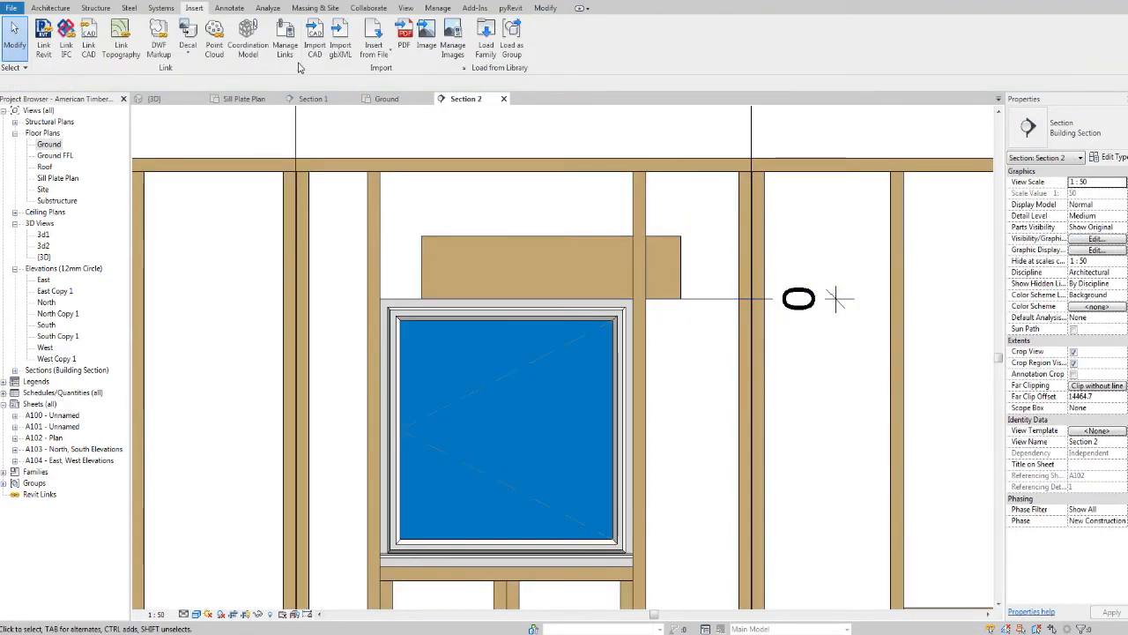
{"action": "left_click", "coordinate": [451, 237]}
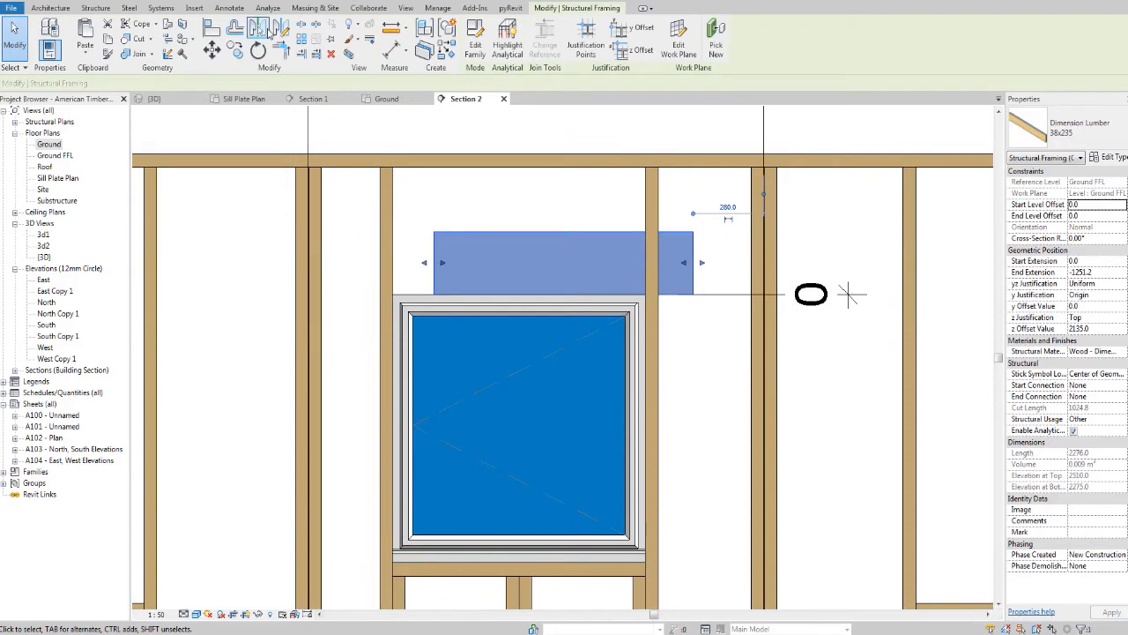
{"action": "left_click", "coordinate": [225, 30]}
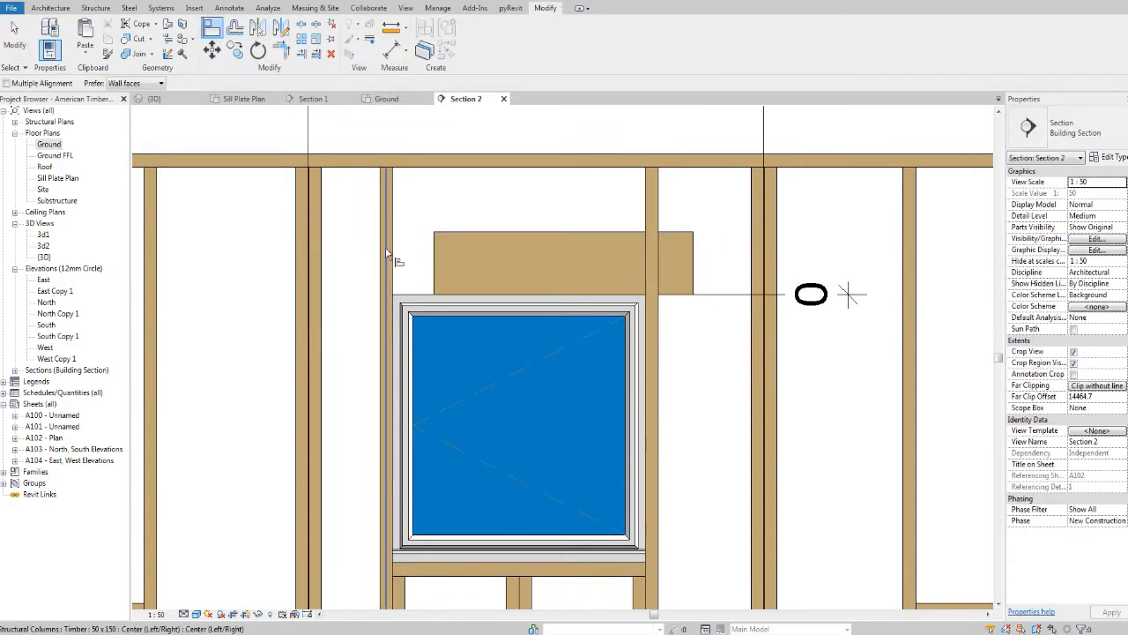
{"action": "left_click", "coordinate": [393, 255]}
{"action": "left_click", "coordinate": [433, 263]}
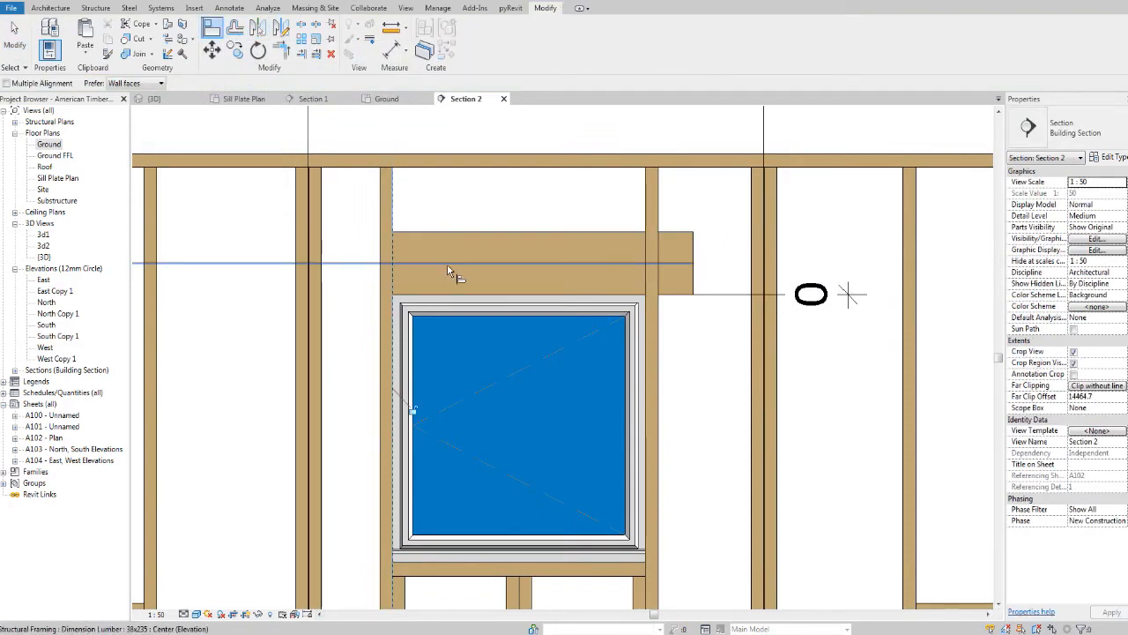
{"action": "scroll", "coordinate": [644, 270], "scroll_direction": "up", "scroll_amount": 2}
{"action": "left_click", "coordinate": [636, 174]}
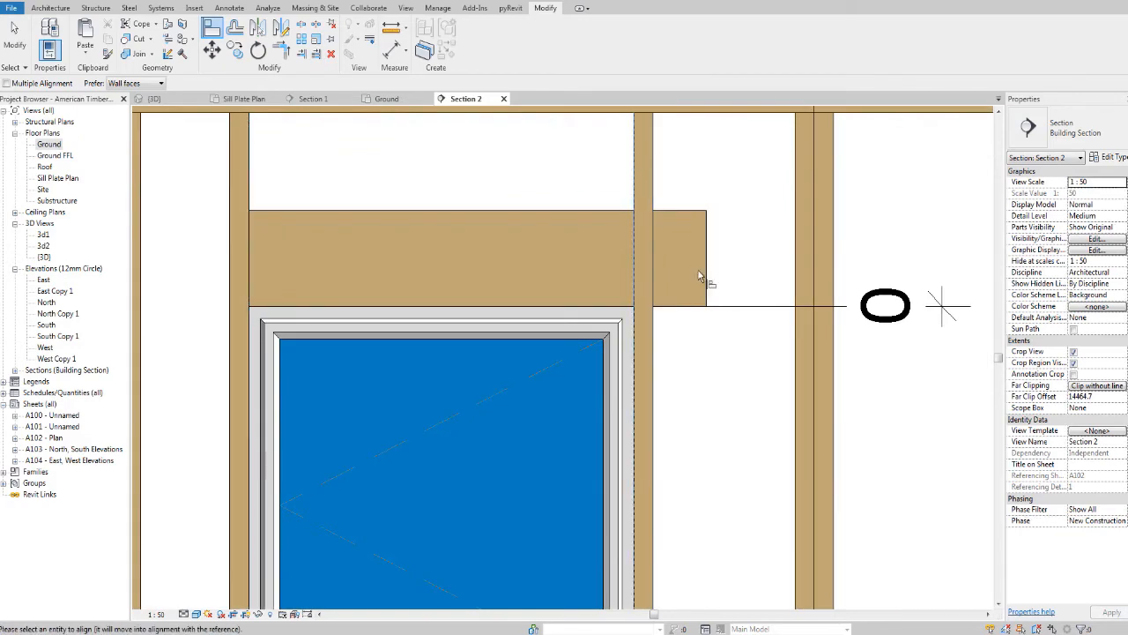
{"action": "left_click", "coordinate": [706, 278]}
{"action": "scroll", "coordinate": [706, 278], "scroll_direction": "down", "scroll_amount": 5}
{"action": "key", "text": "Escape"}
{"action": "key", "text": "Escape"}
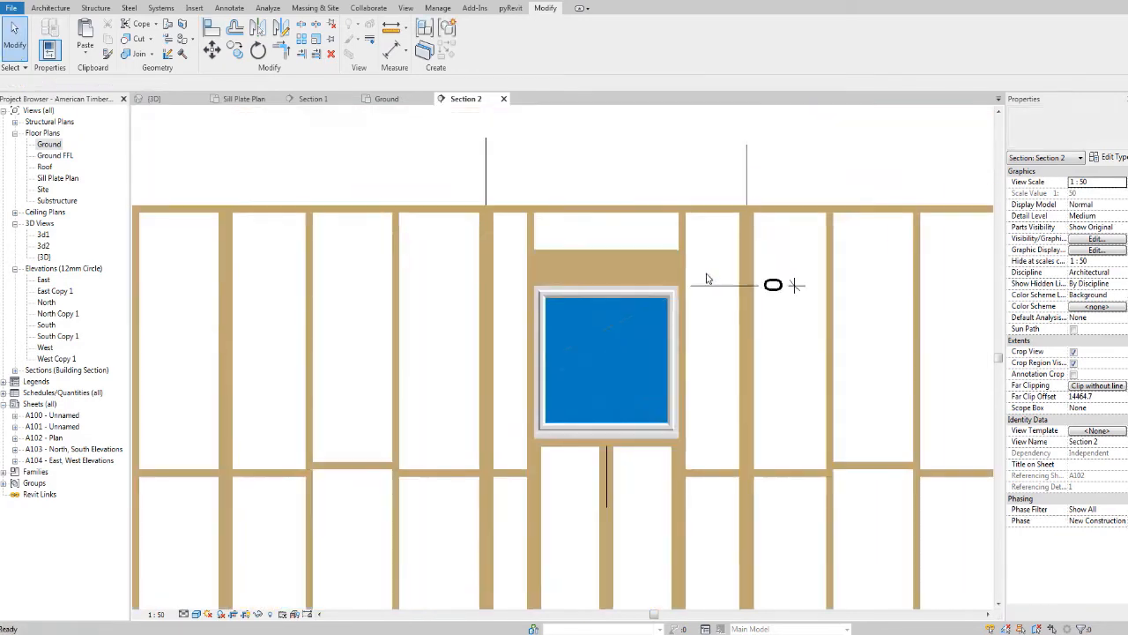
Inspect the lumber header and its position between the studs in the 3D view.
{"action": "left_click", "coordinate": [155, 99]}
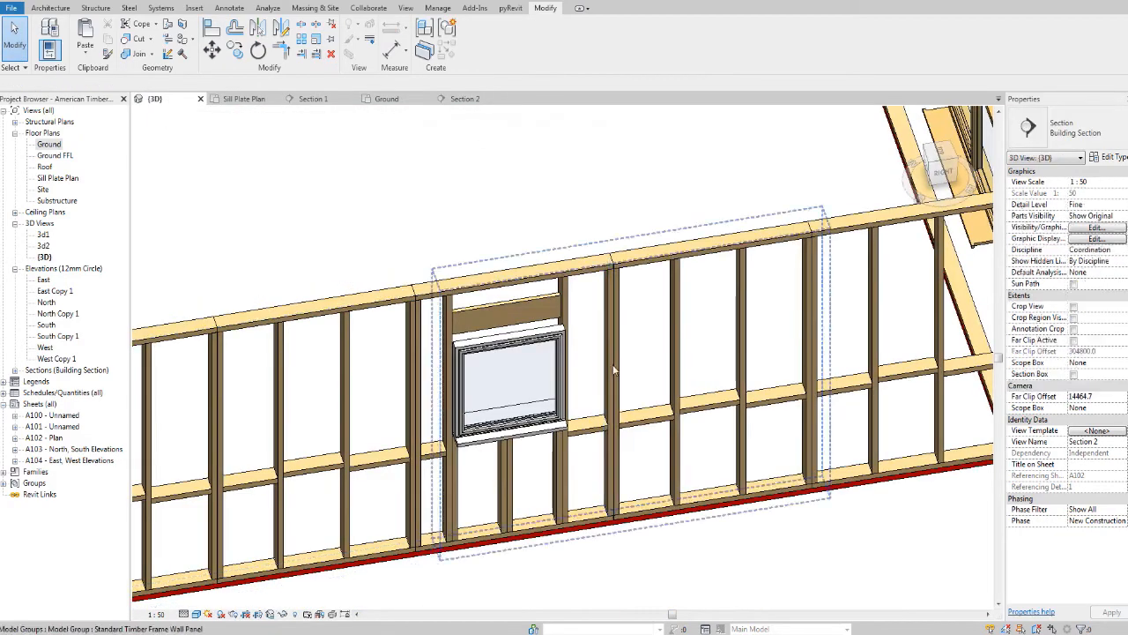
{"action": "middle_click_drag", "start_coordinate": [661, 368], "coordinate": [521, 288], "text": "shift"}
{"action": "scroll", "coordinate": [522, 287], "scroll_direction": "up", "scroll_amount": 4}
{"action": "scroll", "coordinate": [553, 360], "scroll_direction": "down", "scroll_amount": 6}
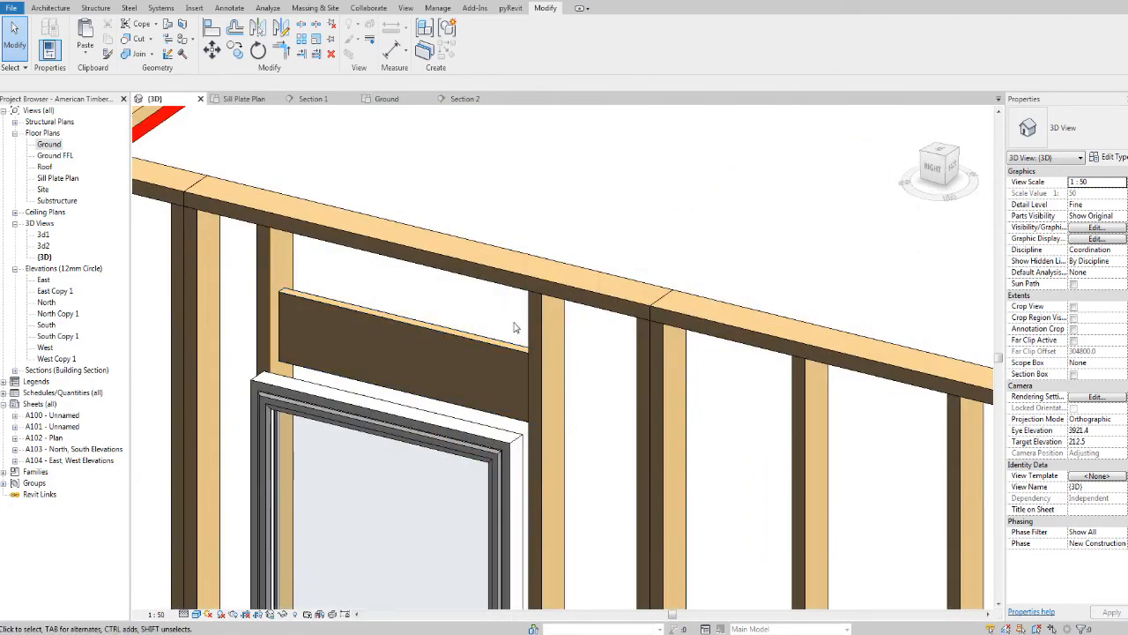
{"action": "scroll", "coordinate": [516, 328], "scroll_direction": "down", "scroll_amount": 5}
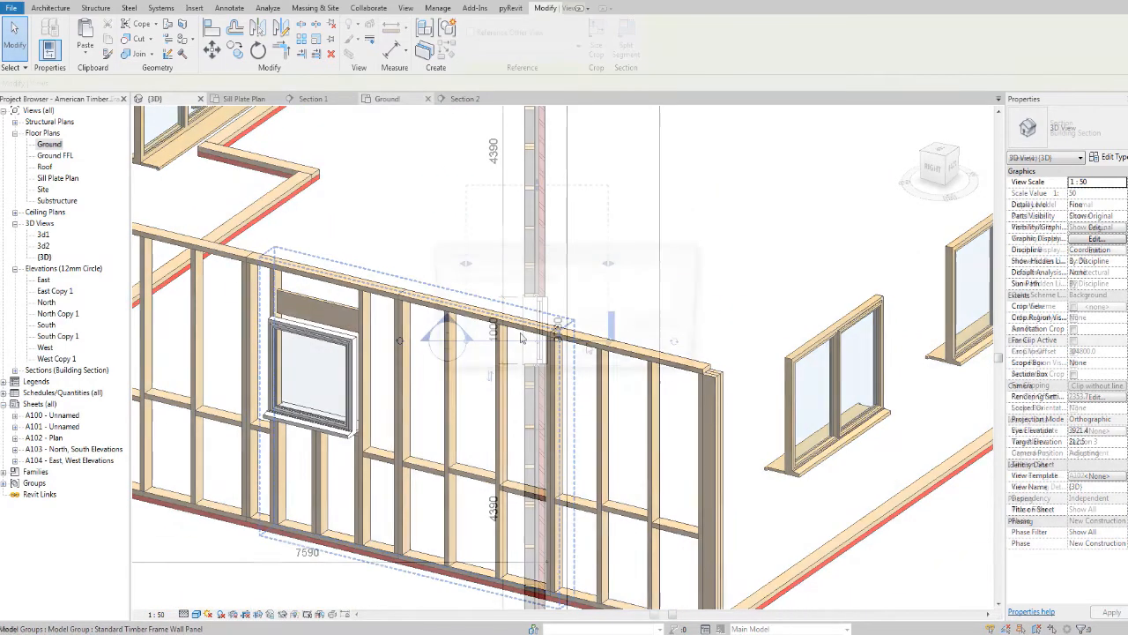
In the Ground plan, copy the Section 2 line closer to the east wall and rotate the copy by 90 degrees.
{"action": "left_click", "coordinate": [609, 356]}
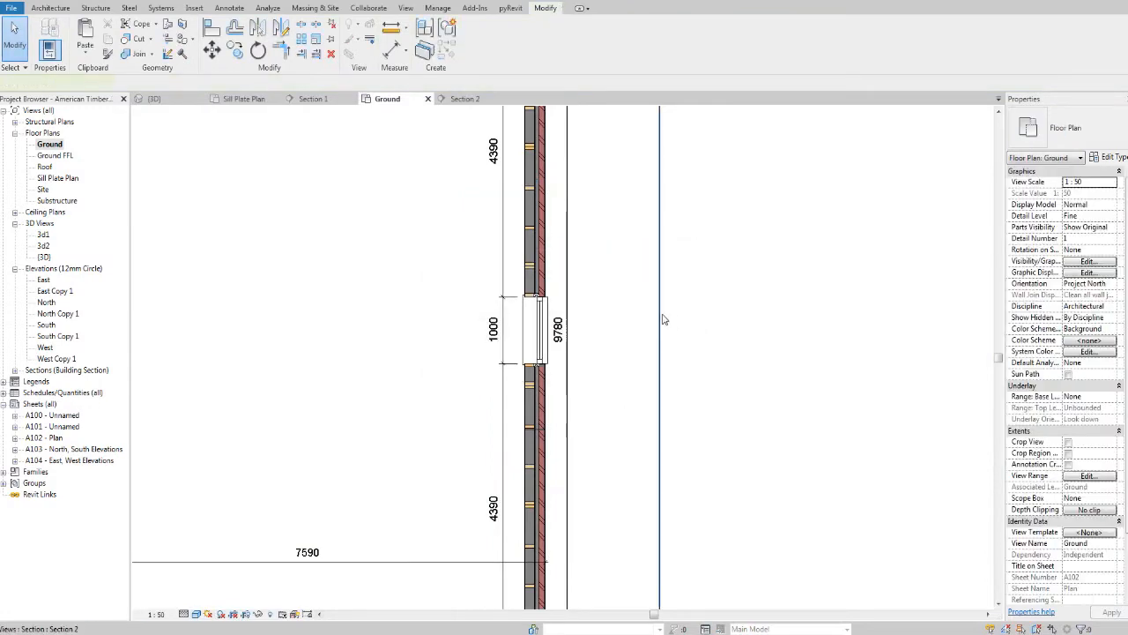
{"action": "left_click", "coordinate": [661, 309]}
{"action": "key", "text": "ctrl+z"}
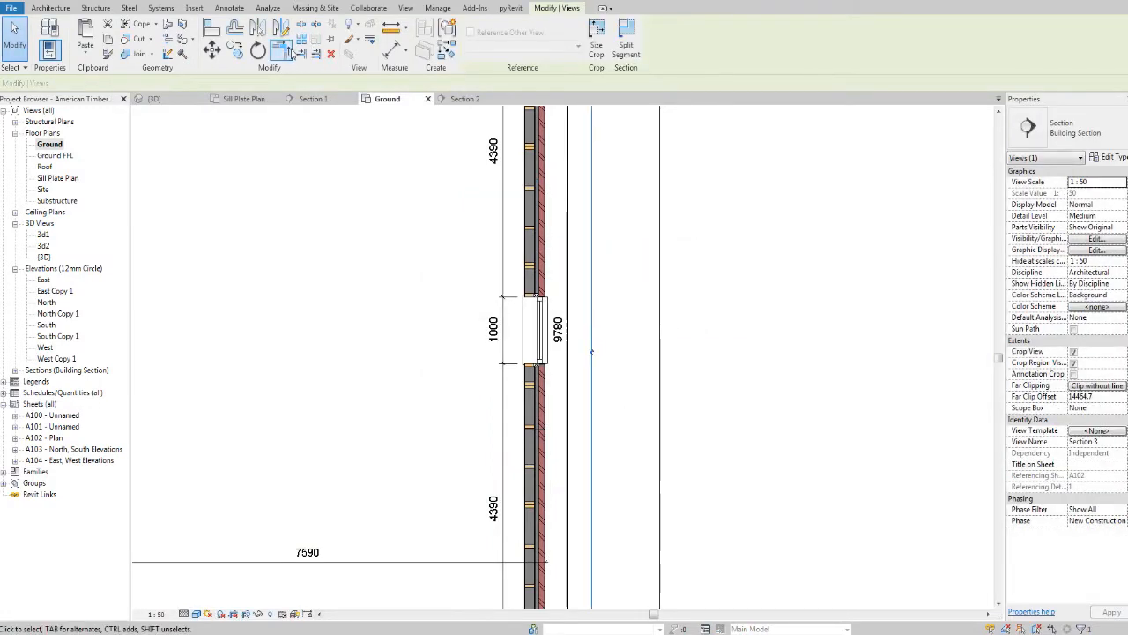
{"action": "left_click", "coordinate": [258, 50]}
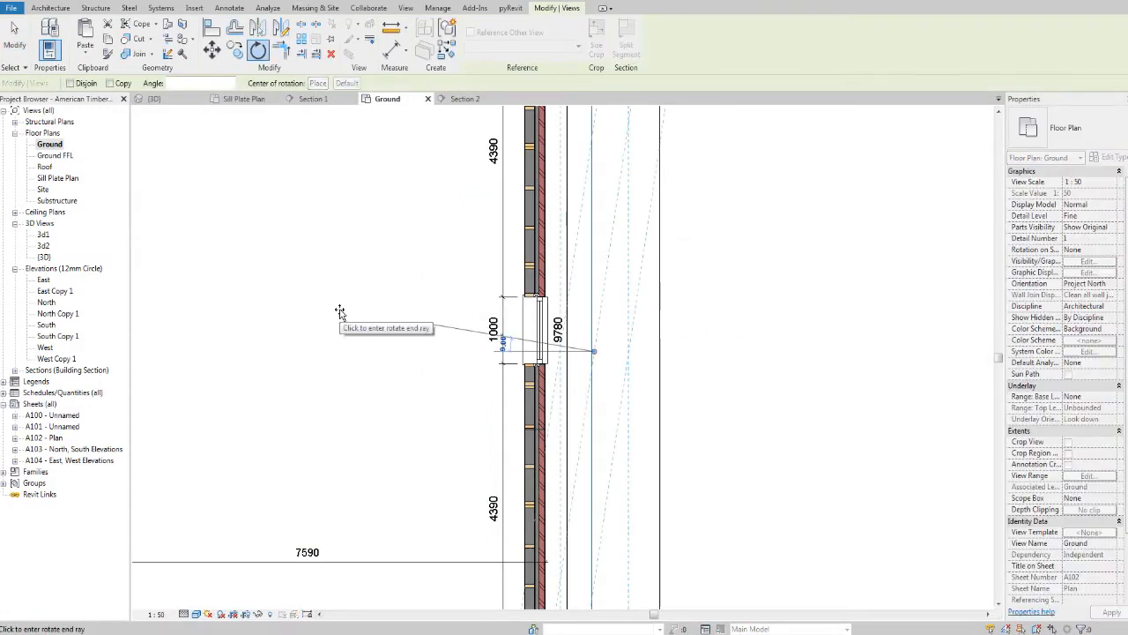
{"action": "type", "text": "90"}
{"action": "key", "text": "Return"}
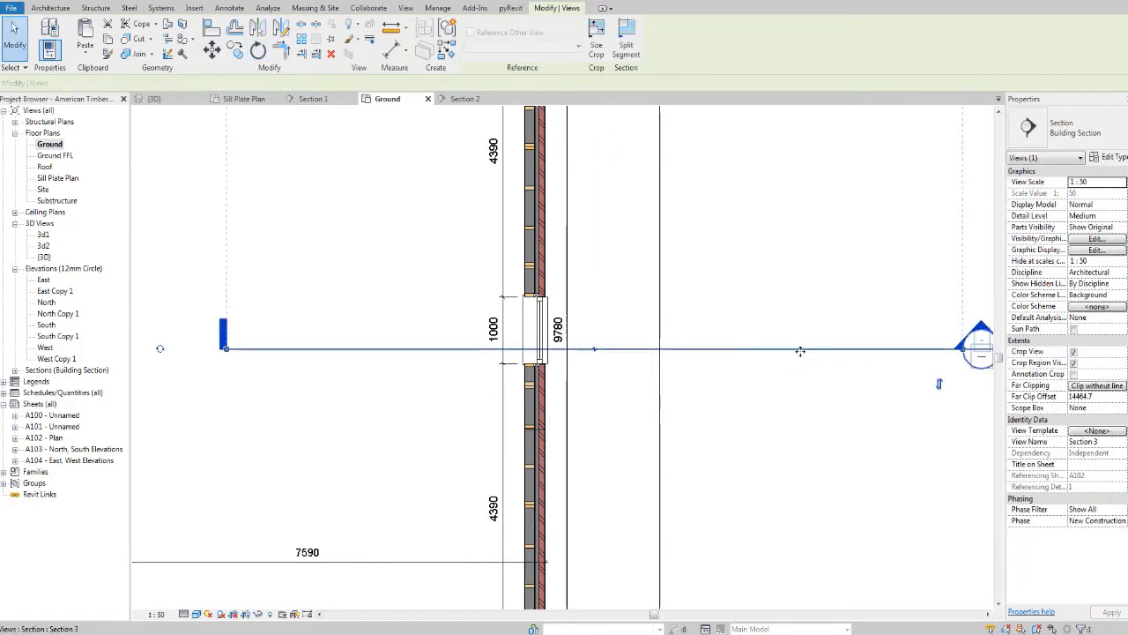
Move the rotated section line so it cuts through the middle of the window, and open its section view.
{"action": "left_click_drag", "start_coordinate": [801, 349], "coordinate": [763, 328]}
{"action": "right_click", "coordinate": [763, 329]}
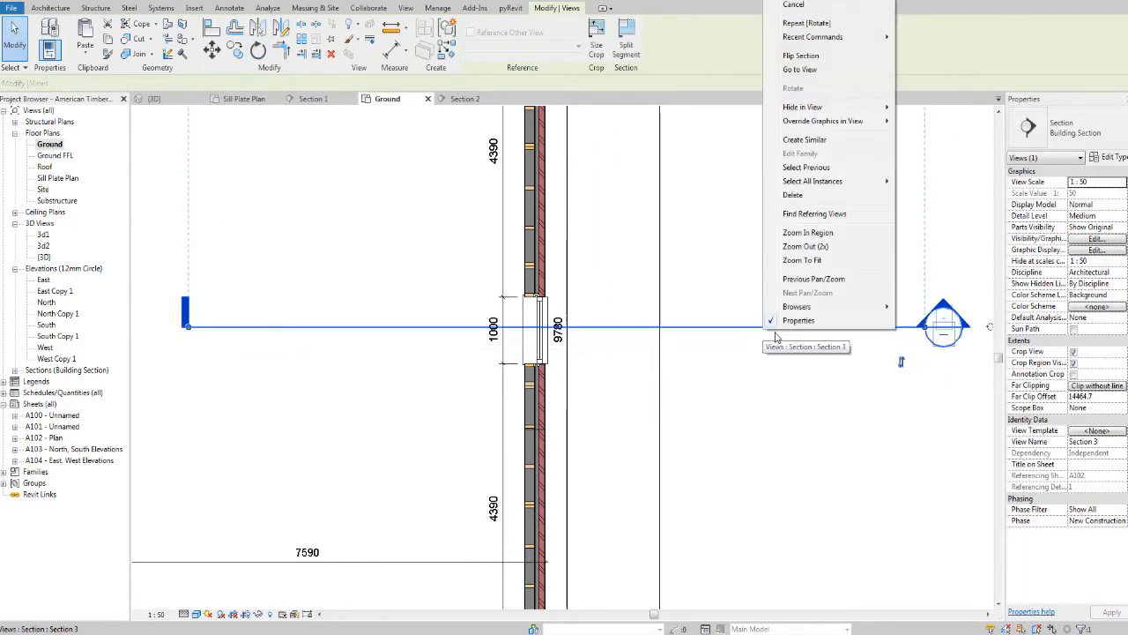
{"action": "left_click", "coordinate": [801, 69]}
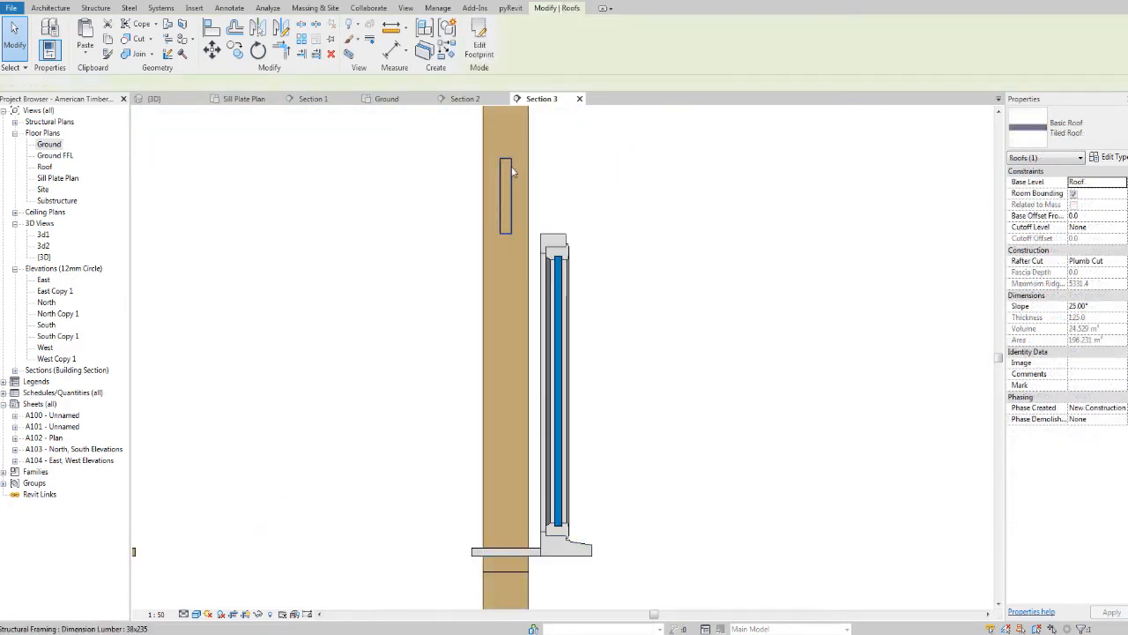
Copy the 38x235 header lumber by its own thickness against its face on the window side.
{"action": "left_click", "coordinate": [504, 231]}
{"action": "scroll", "coordinate": [520, 247], "scroll_direction": "up", "scroll_amount": 3}
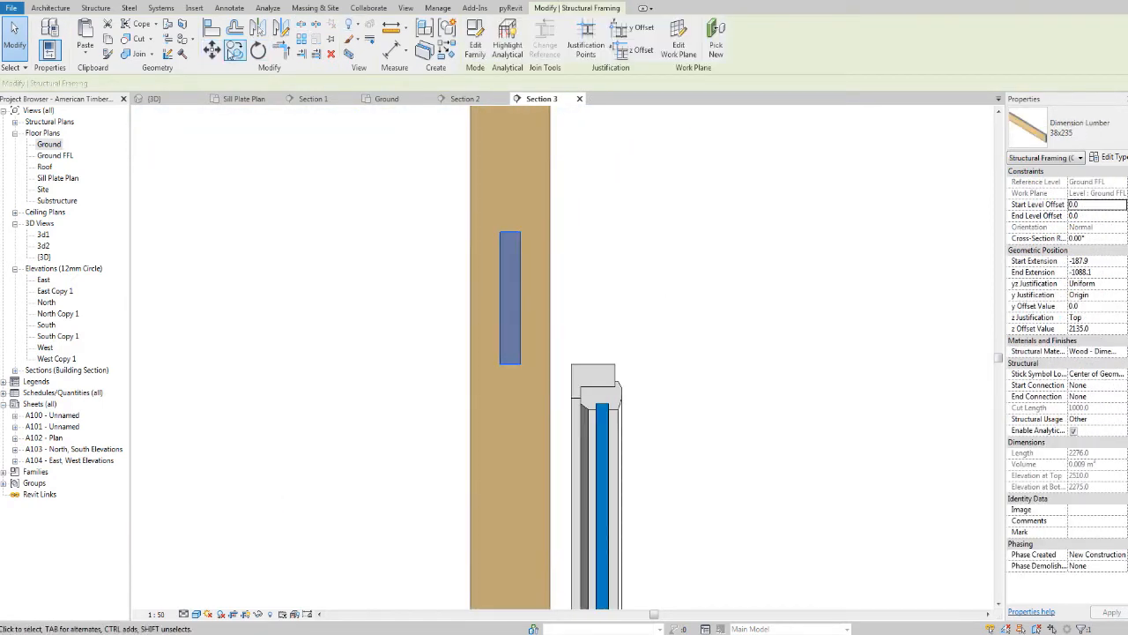
{"action": "left_click", "coordinate": [234, 50]}
{"action": "scroll", "coordinate": [499, 361], "scroll_direction": "up", "scroll_amount": 2}
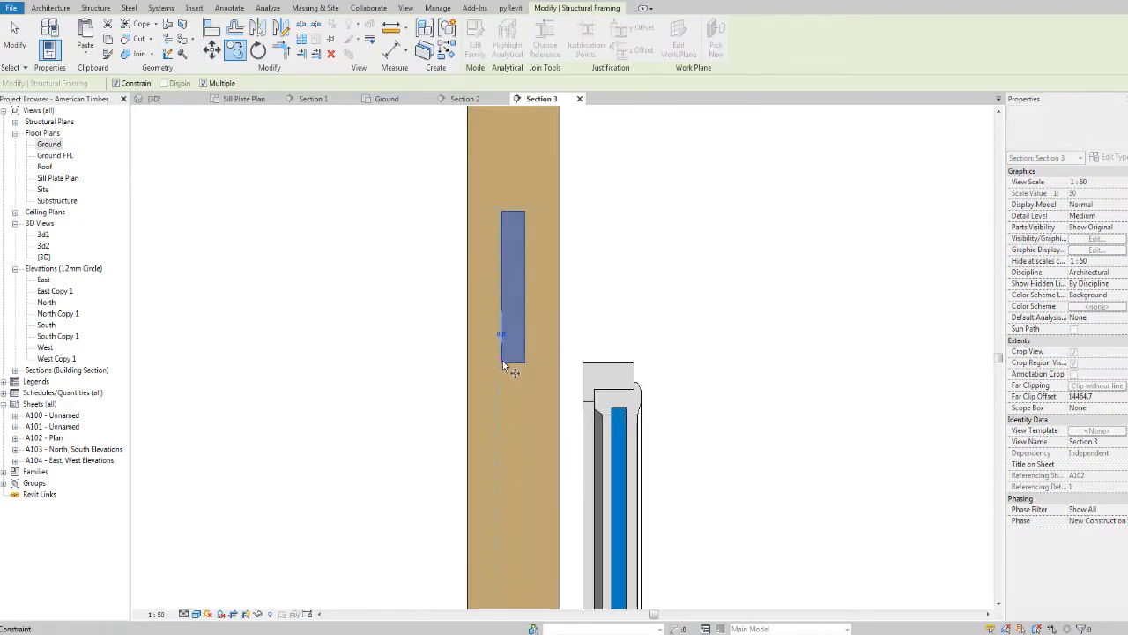
{"action": "left_click", "coordinate": [524, 363]}
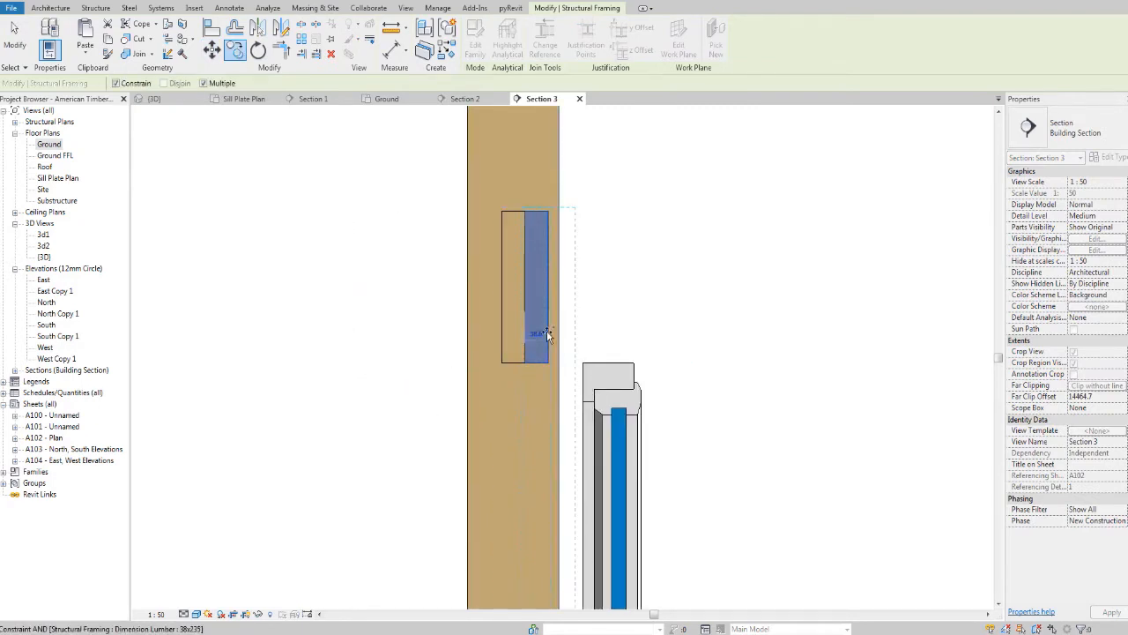
{"action": "left_click", "coordinate": [547, 333]}
{"action": "key", "text": "Escape"}
{"action": "key", "text": "Escape"}
{"action": "left_click", "coordinate": [545, 360]}
{"action": "key", "text": "Escape"}
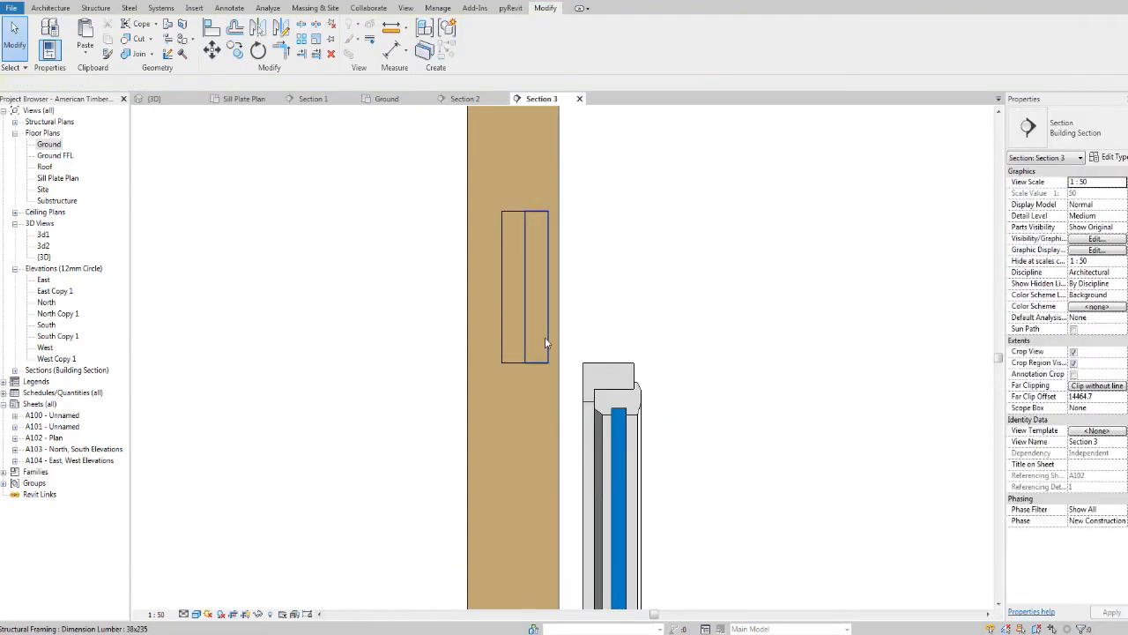
Copy the outer 38x235 header lumber to the interior side, making a three-ply header within the stud depth.
{"action": "left_click", "coordinate": [545, 336]}
{"action": "middle_click_drag", "start_coordinate": [546, 336], "coordinate": [549, 313]}
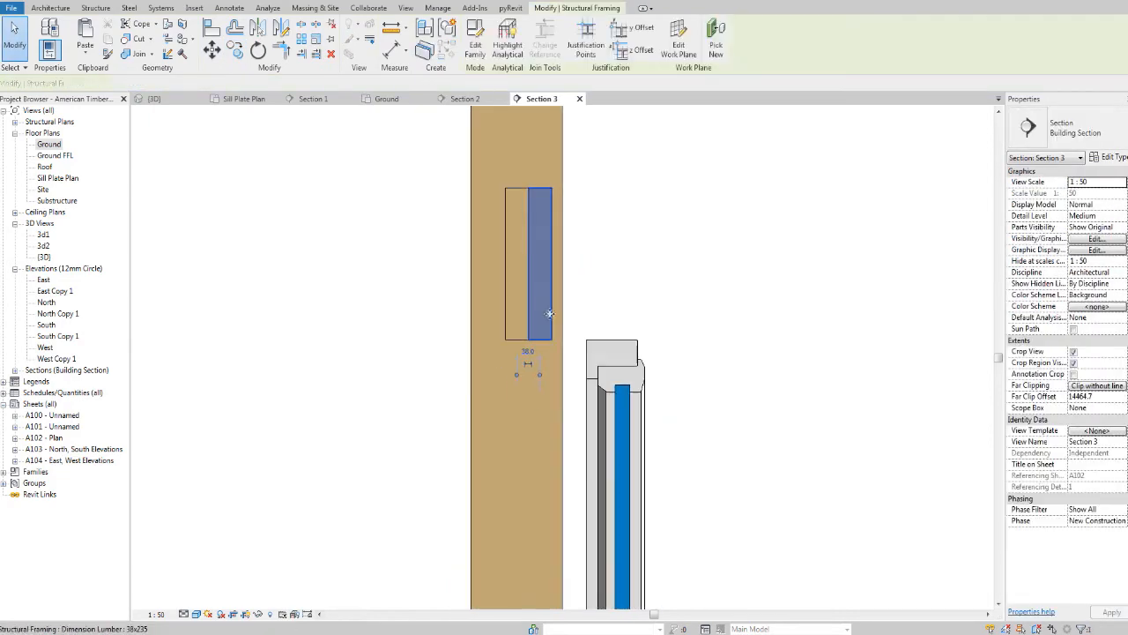
{"action": "left_click", "coordinate": [235, 50]}
{"action": "scroll", "coordinate": [536, 337], "scroll_direction": "up", "scroll_amount": 3}
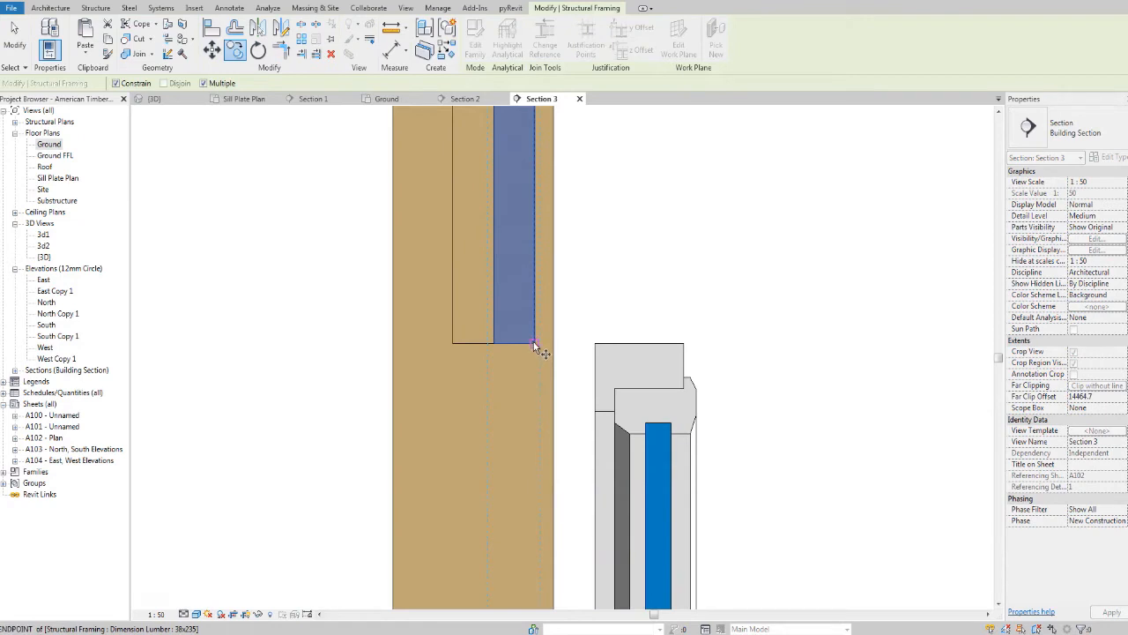
{"action": "left_click", "coordinate": [533, 344]}
{"action": "left_click", "coordinate": [453, 343]}
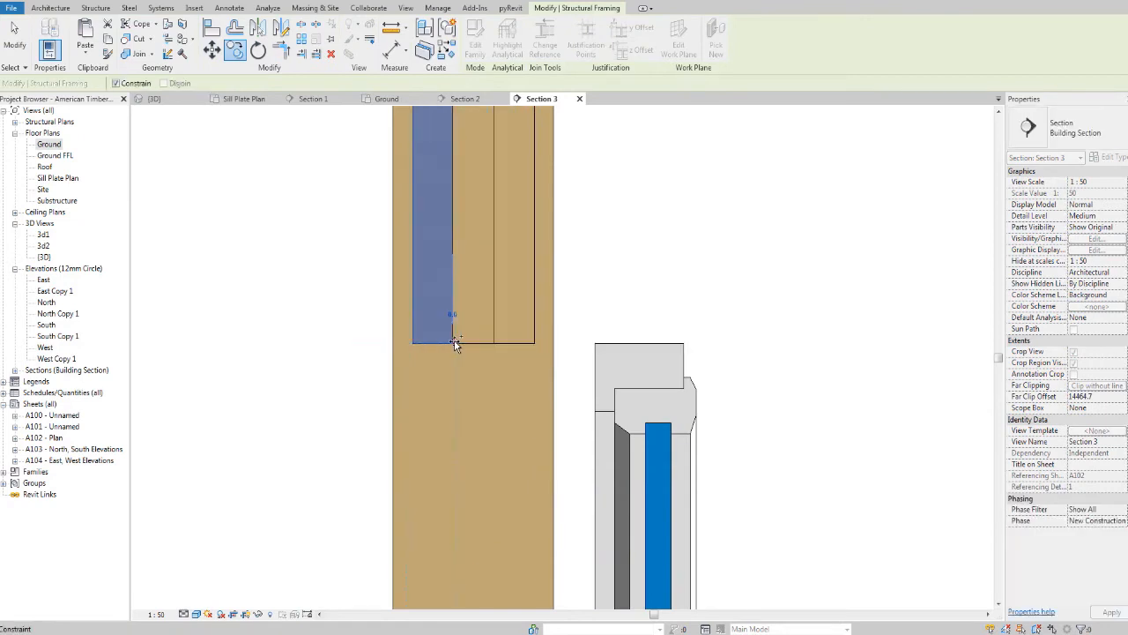
{"action": "key", "text": "Escape"}
Turn on the visibility of the Walls category in the Section 3 view.
{"action": "scroll", "coordinate": [486, 303], "scroll_direction": "down", "scroll_amount": 4}
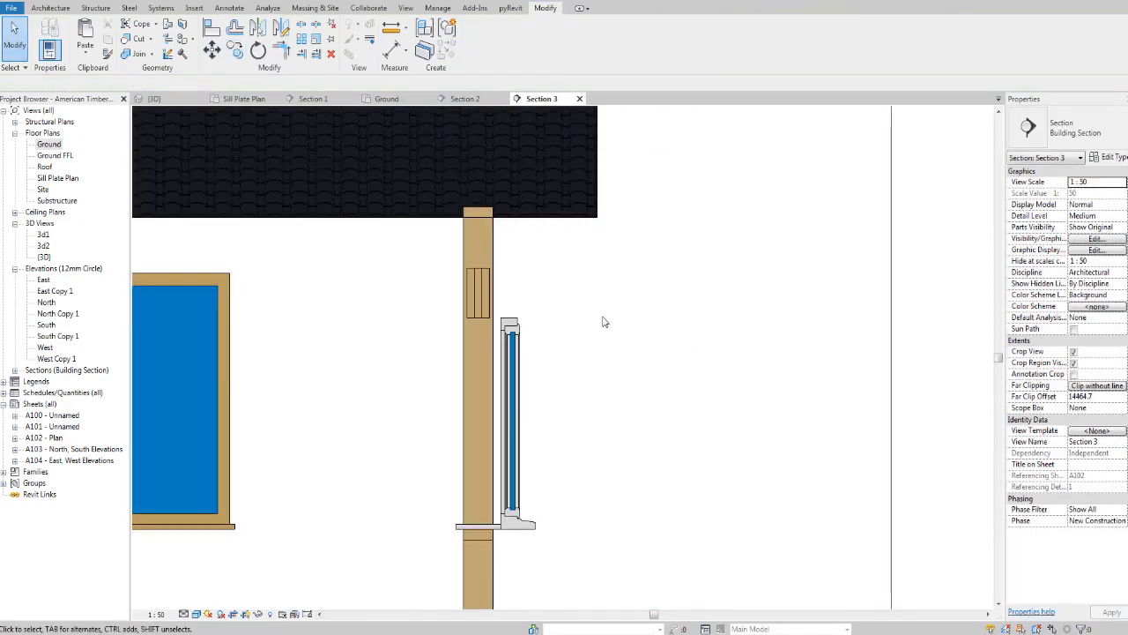
{"action": "scroll", "coordinate": [608, 398], "scroll_direction": "up", "scroll_amount": 1}
{"action": "middle_click_drag", "start_coordinate": [542, 458], "coordinate": [552, 370]}
{"action": "scroll", "coordinate": [588, 402], "scroll_direction": "down", "scroll_amount": 1}
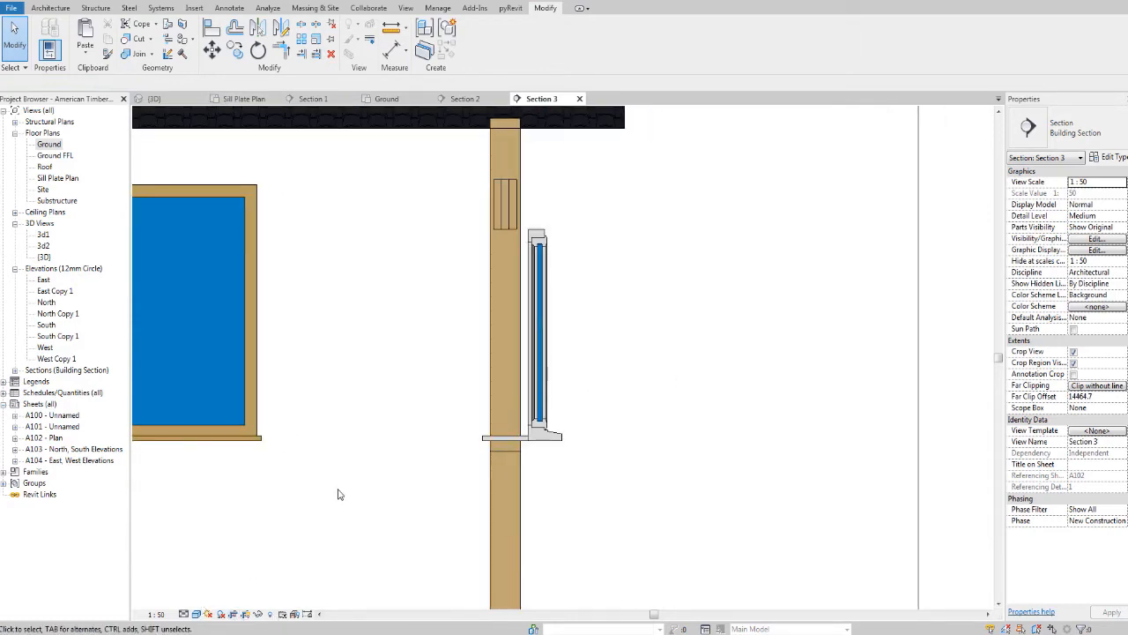
{"action": "key", "text": "g"}
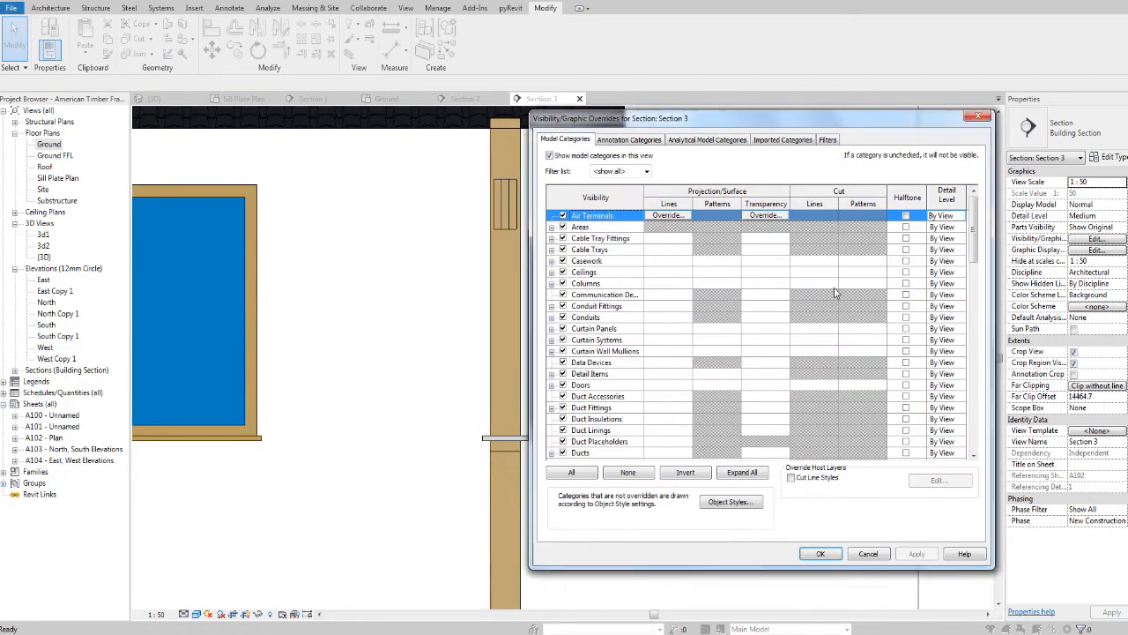
{"action": "scroll", "coordinate": [813, 368], "scroll_direction": "down", "scroll_amount": 5}
{"action": "scroll", "coordinate": [708, 402], "scroll_direction": "down", "scroll_amount": 10}
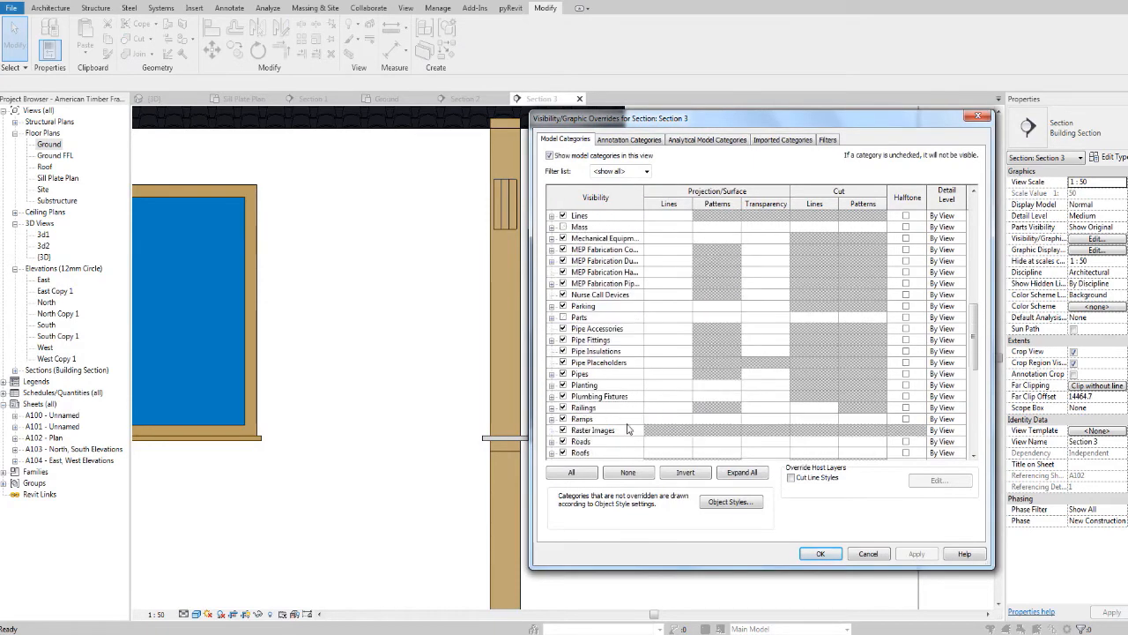
{"action": "scroll", "coordinate": [577, 450], "scroll_direction": "down", "scroll_amount": 2}
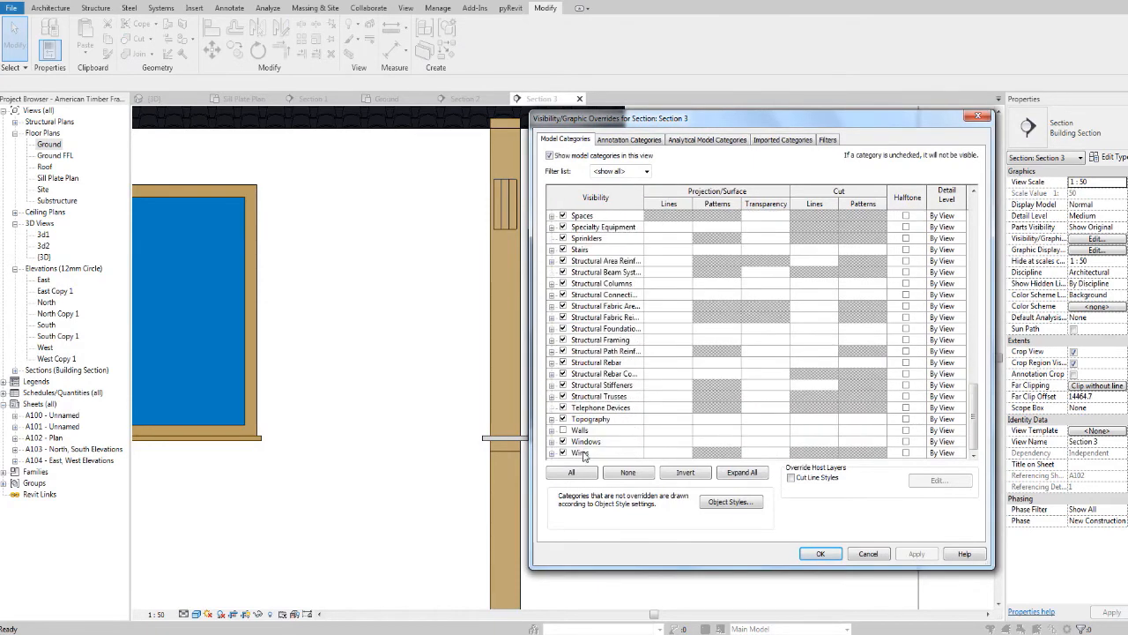
{"action": "left_click", "coordinate": [564, 430]}
{"action": "left_click", "coordinate": [832, 554]}
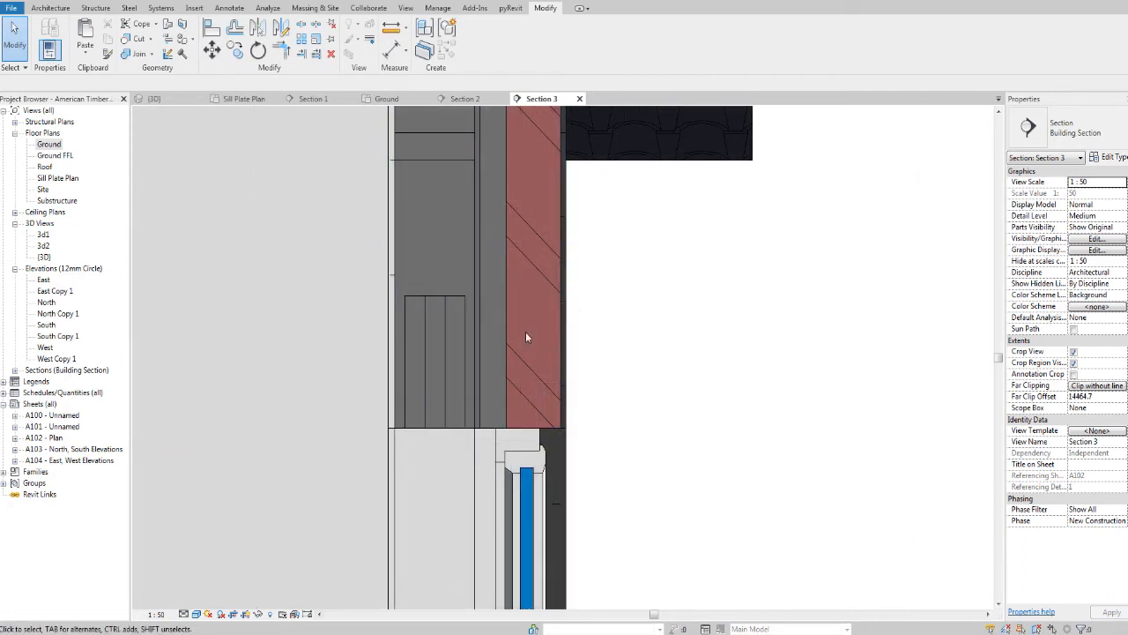
Snip the wall build-up above the window with Snipping Tool, sketch a line from header top to window head, and discard the snip.
{"action": "middle_click_drag", "start_coordinate": [521, 340], "coordinate": [541, 421]}
{"action": "scroll", "coordinate": [529, 346], "scroll_direction": "up", "scroll_amount": 2}
{"action": "scroll", "coordinate": [543, 423], "scroll_direction": "down", "scroll_amount": 5}
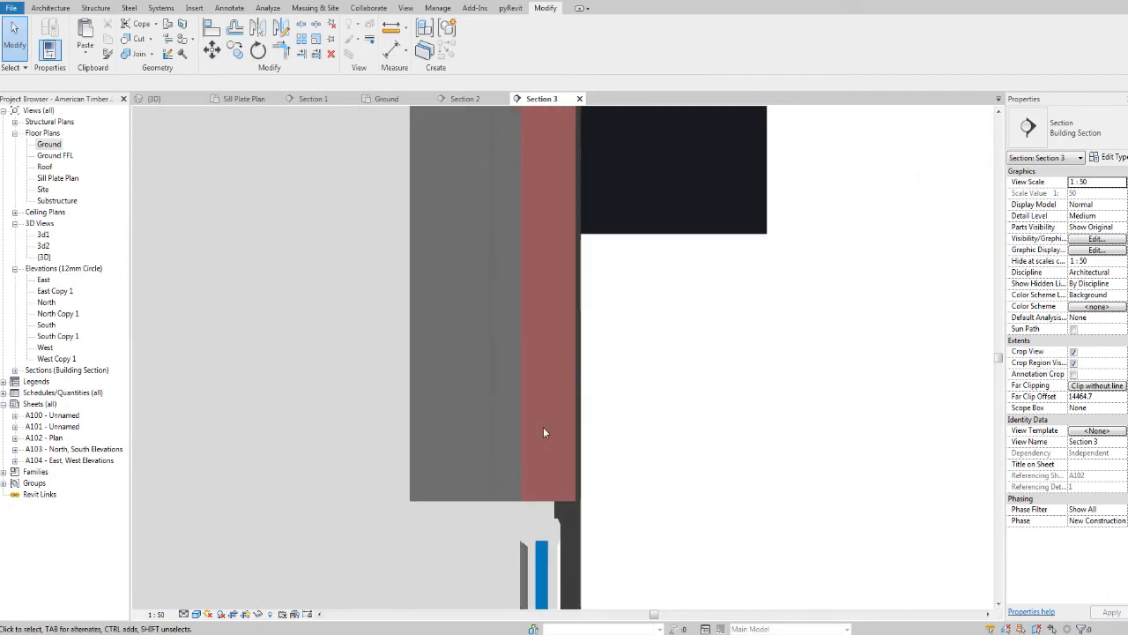
{"action": "scroll", "coordinate": [574, 428], "scroll_direction": "up", "scroll_amount": 2}
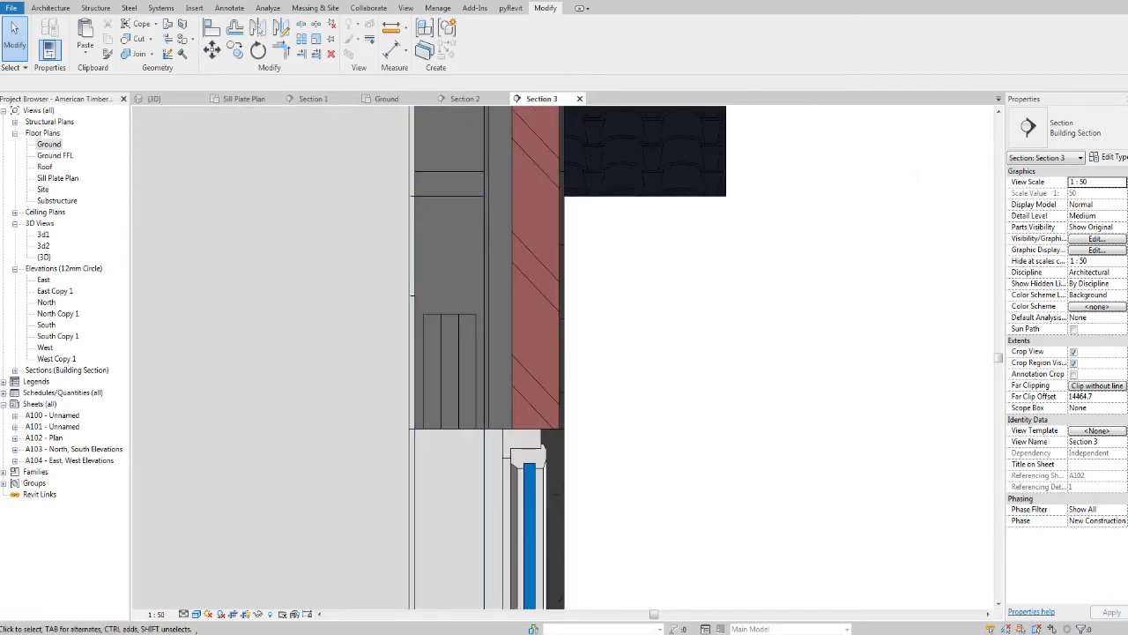
{"action": "left_click_drag", "start_coordinate": [270, 212], "coordinate": [723, 534]}
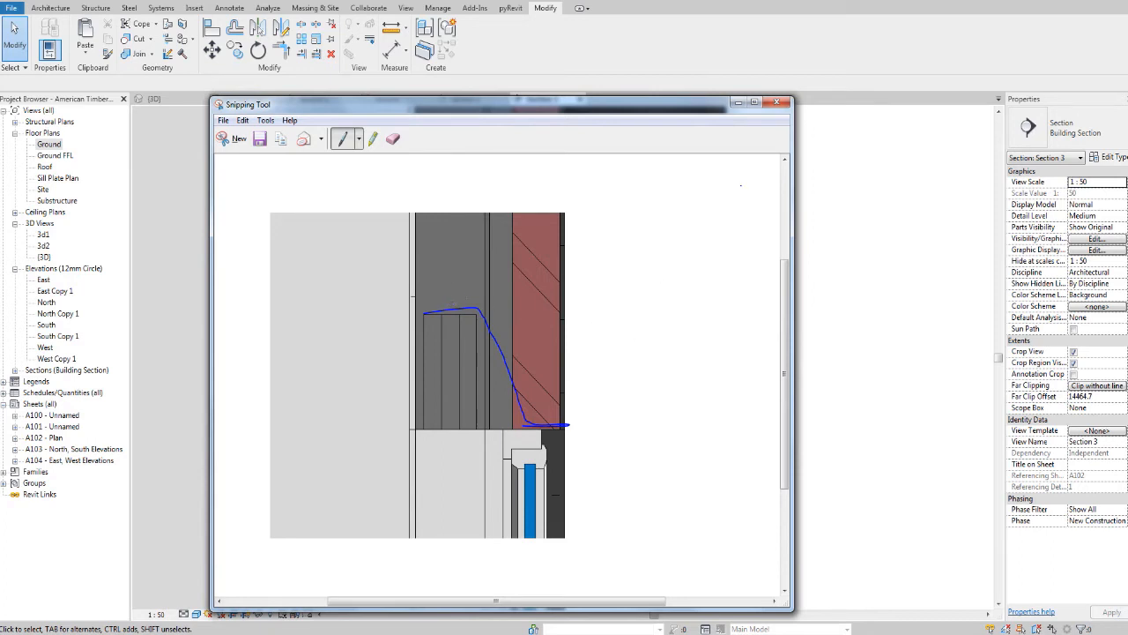
{"action": "left_click", "coordinate": [776, 102]}
{"action": "left_click", "coordinate": [550, 365]}
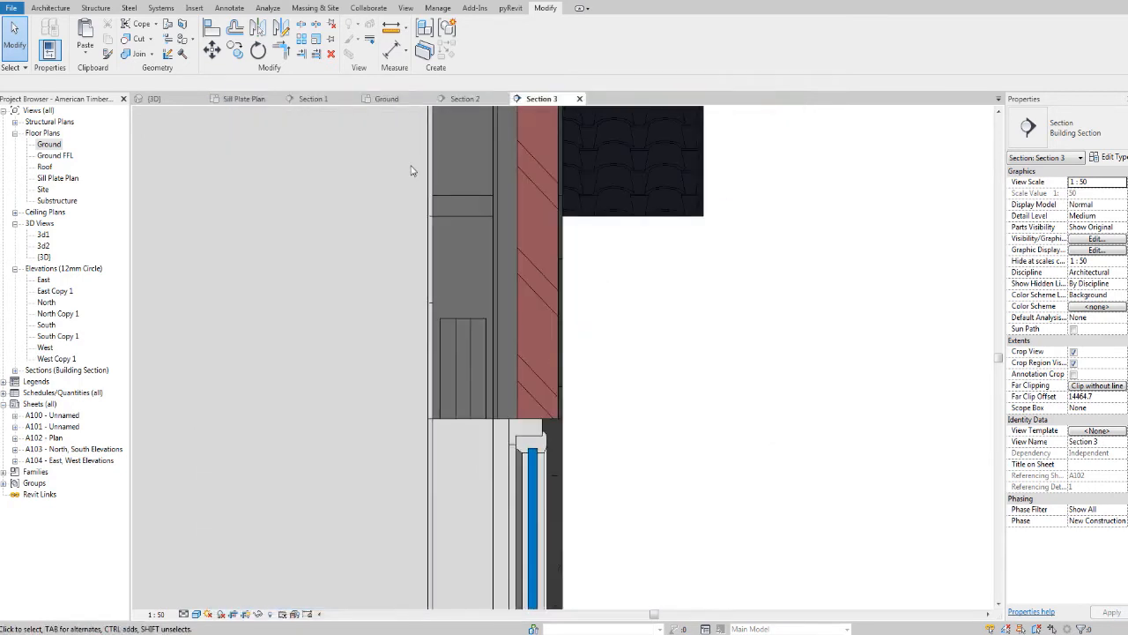
Look over the wall frames in the 3D view and return to the window framing in Section 2.
{"action": "left_click", "coordinate": [164, 103]}
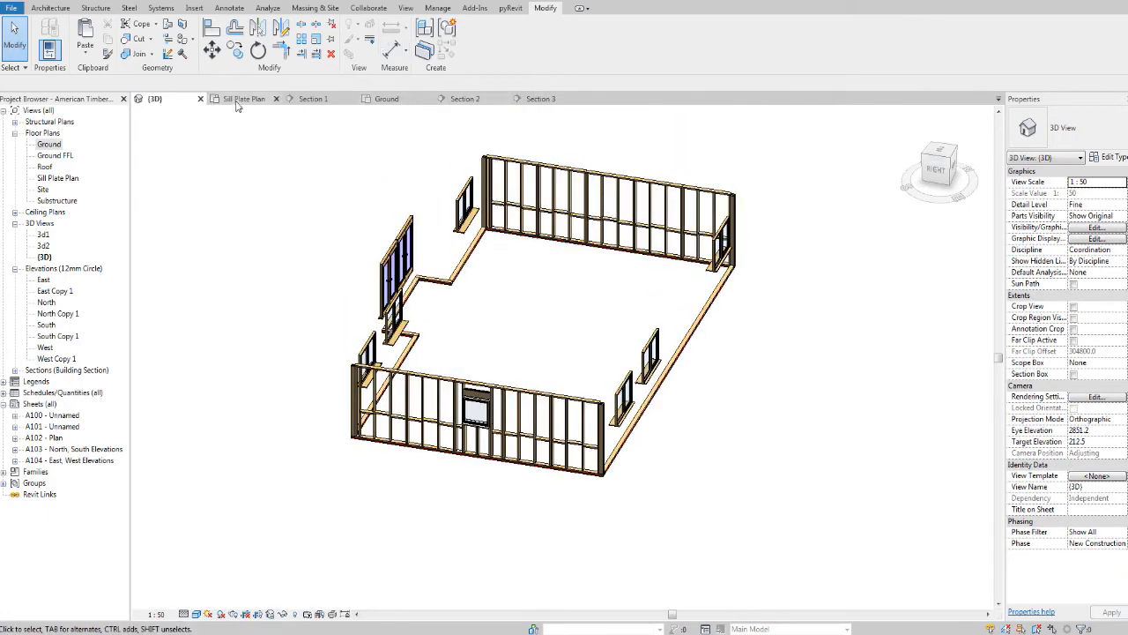
{"action": "left_click", "coordinate": [466, 99]}
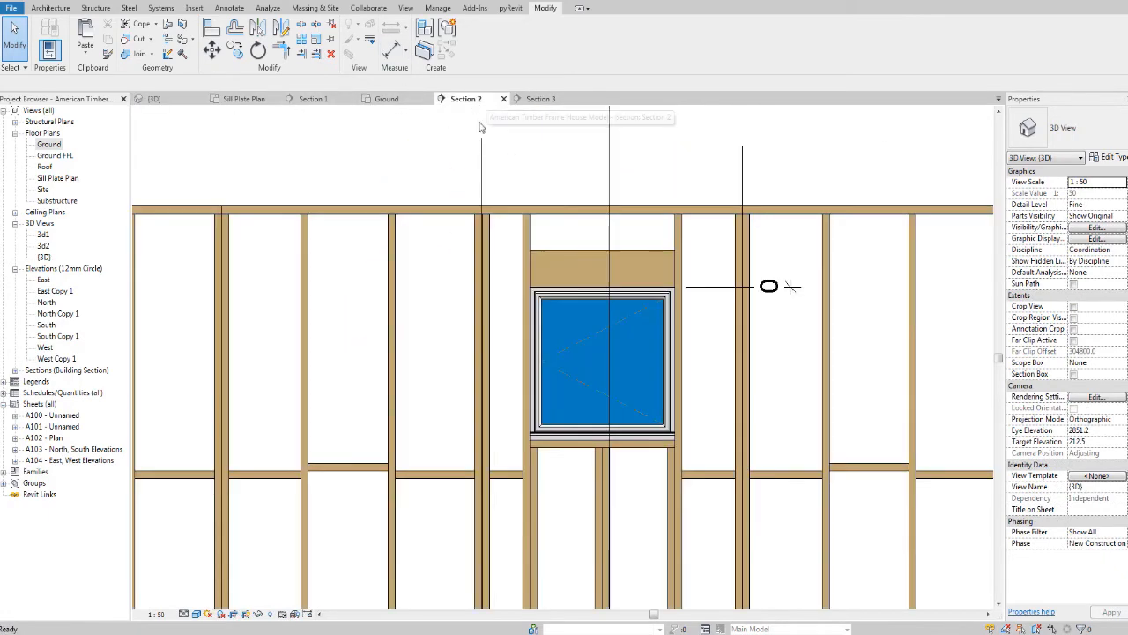
{"action": "scroll", "coordinate": [780, 394], "scroll_direction": "down", "scroll_amount": 1}
{"action": "middle_click_drag", "start_coordinate": [783, 396], "coordinate": [678, 332]}
{"action": "scroll", "coordinate": [593, 280], "scroll_direction": "up", "scroll_amount": 4}
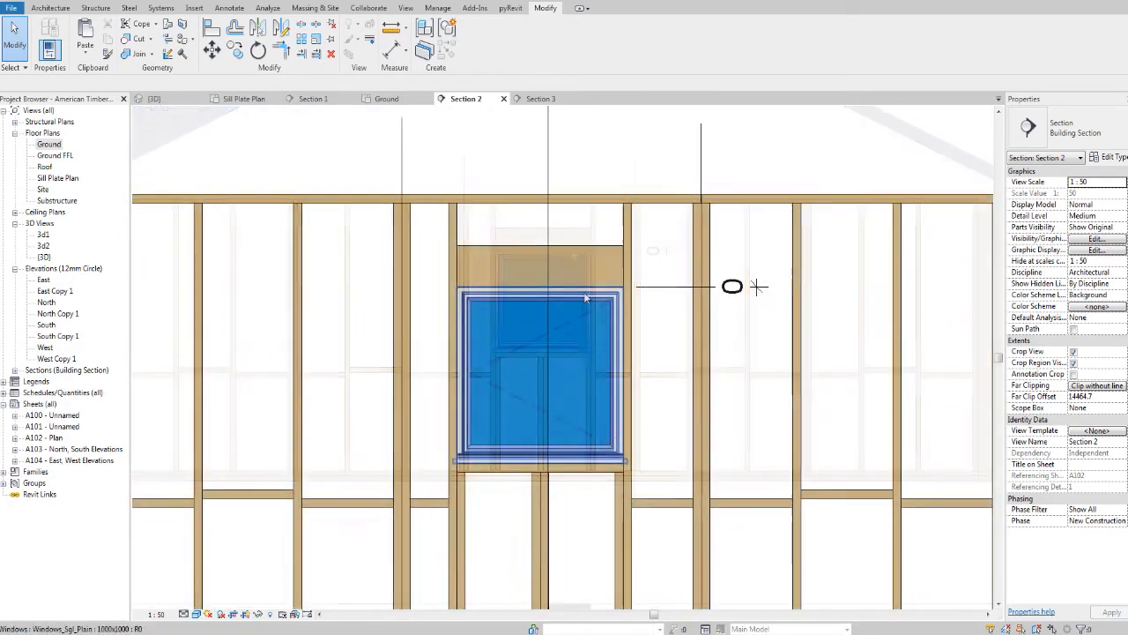
Copy the sill timber below the window and raise the copy onto the header with a z Offset Value of 2185.
{"action": "left_click", "coordinate": [575, 478]}
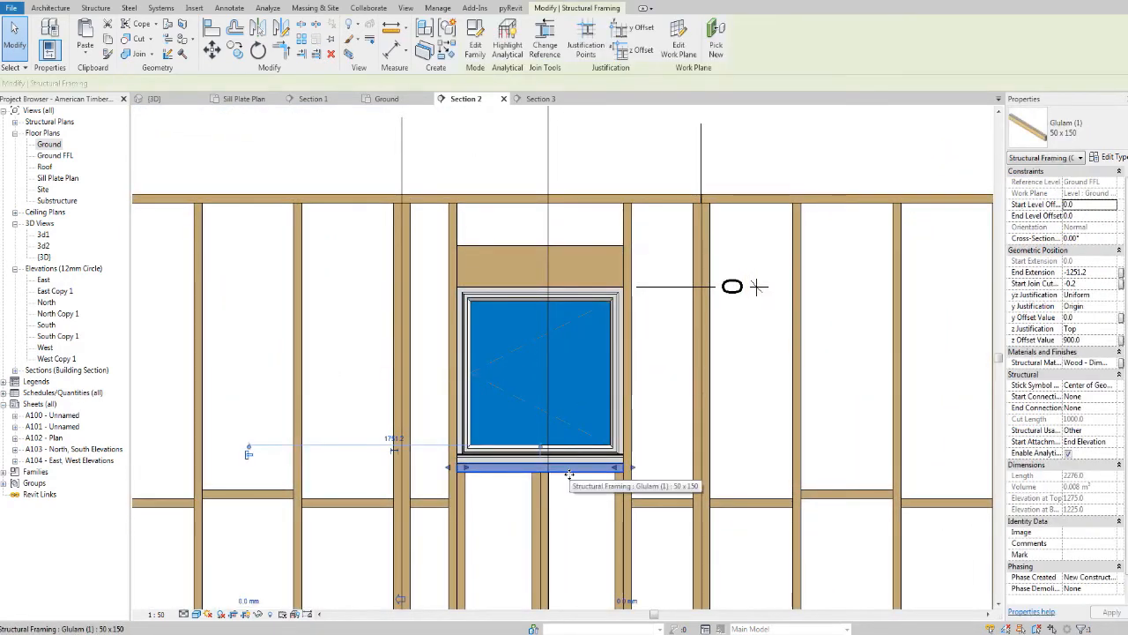
{"action": "left_click_drag", "start_coordinate": [574, 479], "coordinate": [612, 468]}
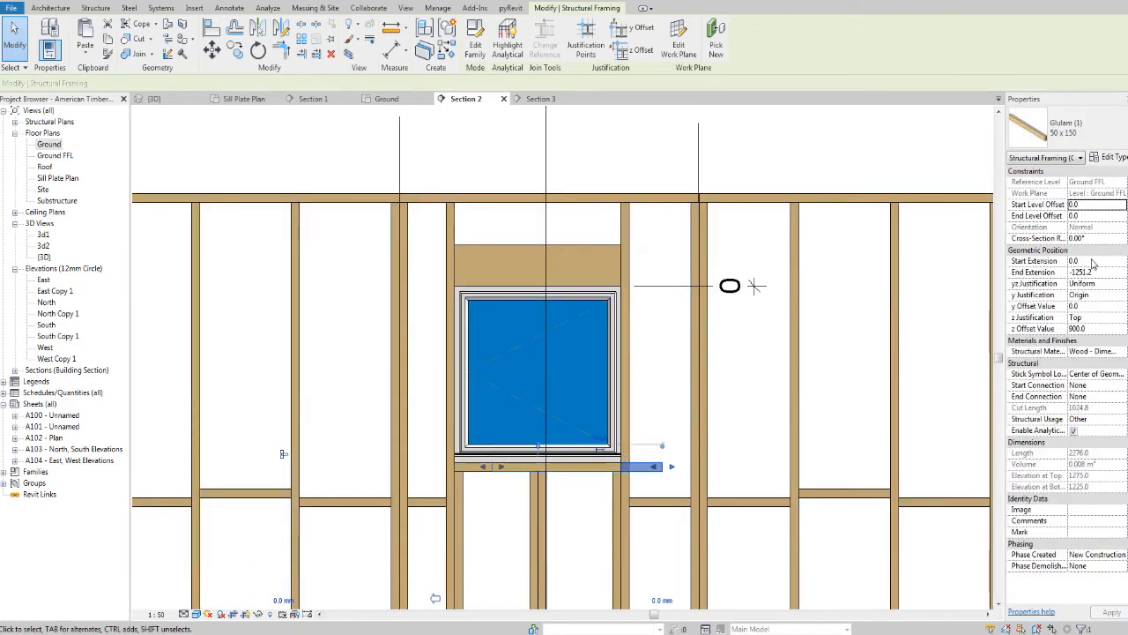
{"action": "left_click", "coordinate": [1099, 328]}
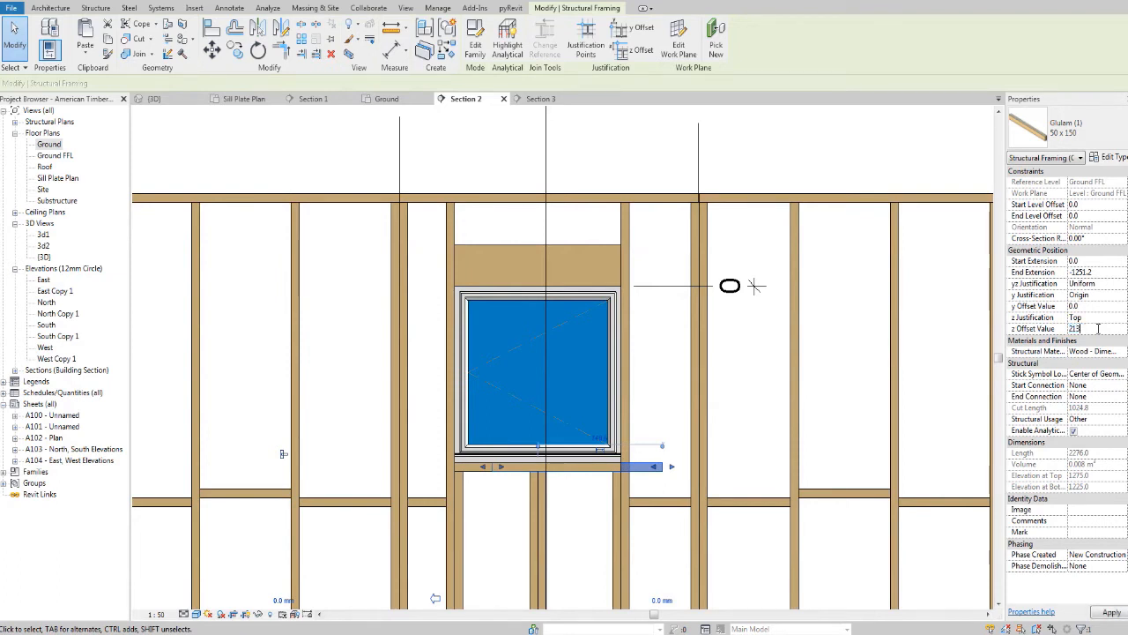
{"action": "key", "text": "Return"}
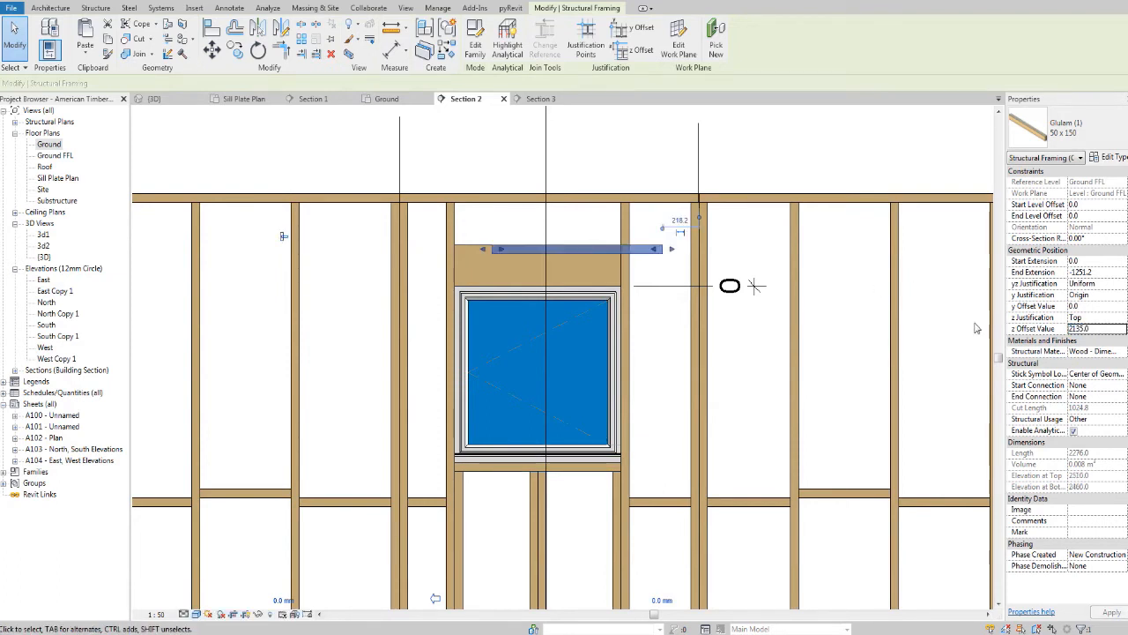
{"action": "left_click", "coordinate": [1100, 327]}
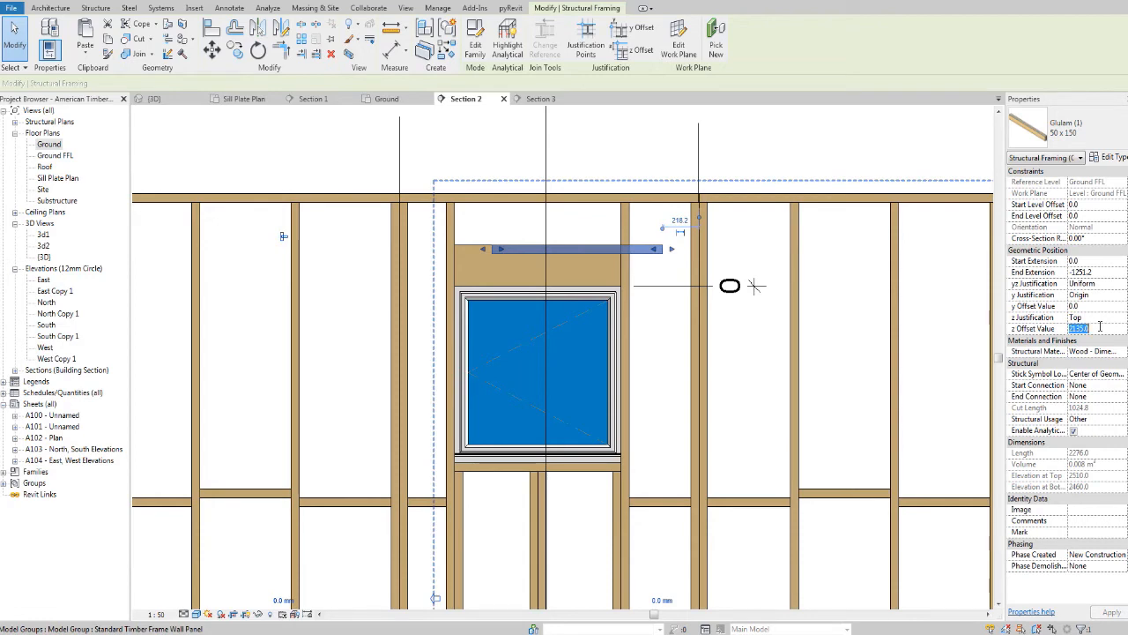
{"action": "key", "text": "Return"}
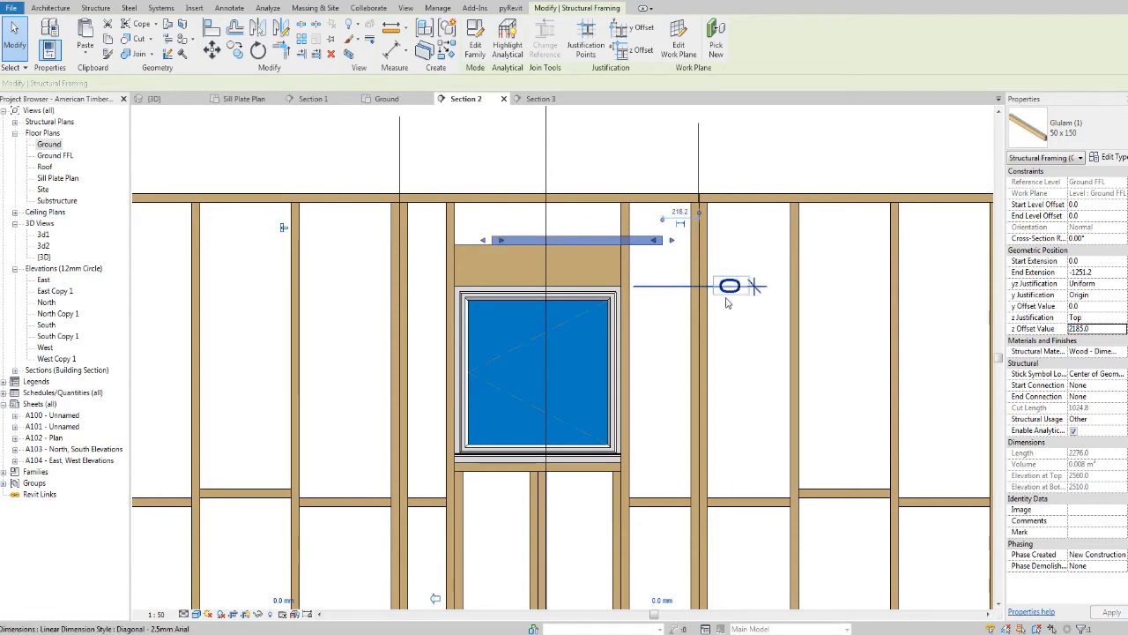
Align both ends of the copied timber over the header to the inner faces of the full-height studs beside the window.
{"action": "middle_click_drag", "start_coordinate": [799, 311], "coordinate": [845, 314]}
{"action": "scroll", "coordinate": [458, 236], "scroll_direction": "up", "scroll_amount": 4}
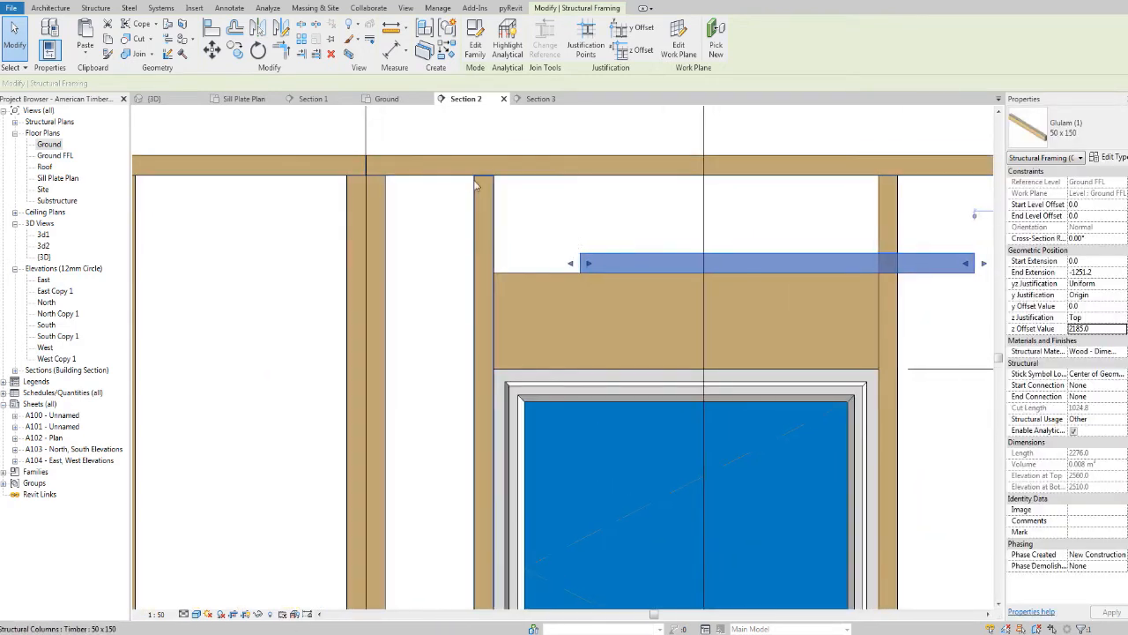
{"action": "left_click", "coordinate": [517, 222]}
{"action": "middle_click_drag", "start_coordinate": [459, 183], "coordinate": [385, 198]}
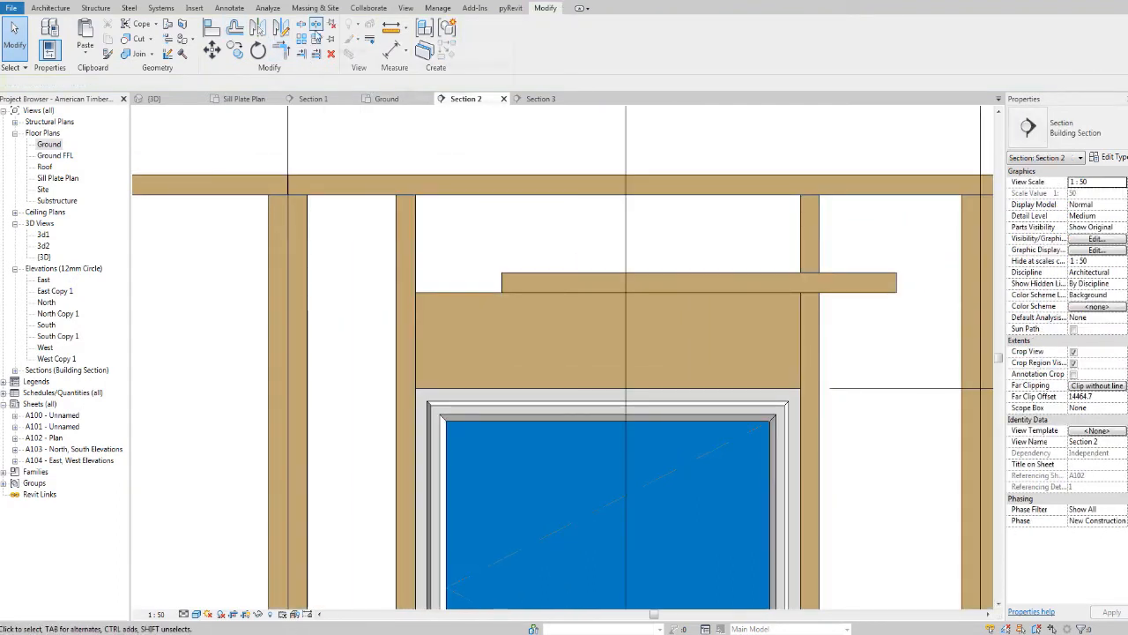
{"action": "left_click", "coordinate": [211, 27]}
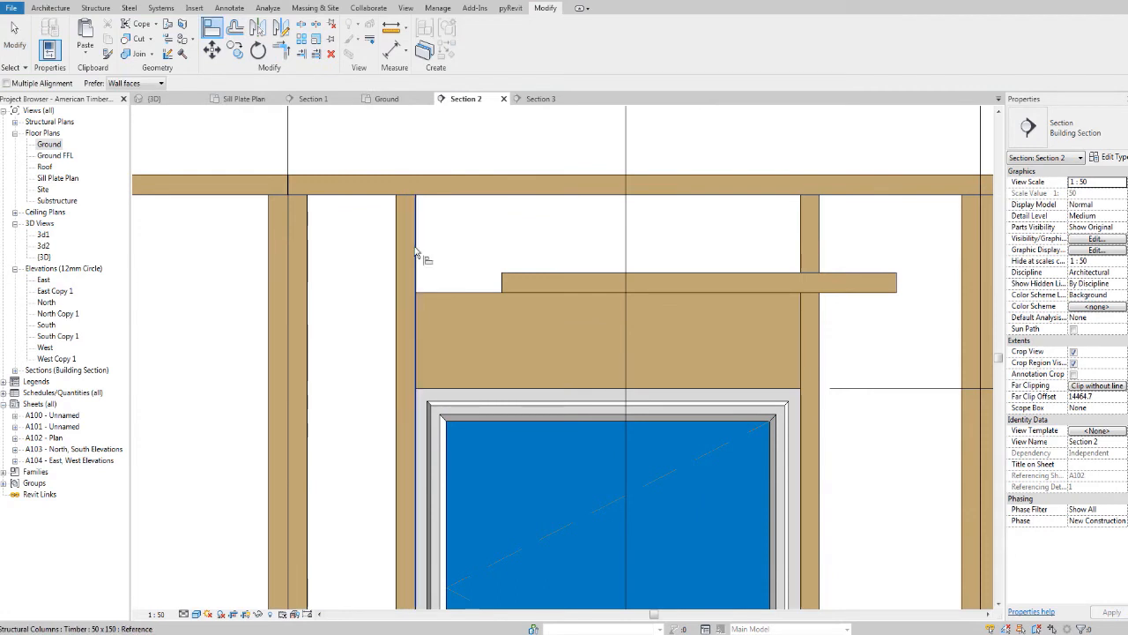
{"action": "left_click", "coordinate": [414, 254]}
{"action": "left_click", "coordinate": [499, 284]}
{"action": "scroll", "coordinate": [618, 288], "scroll_direction": "down", "scroll_amount": 3}
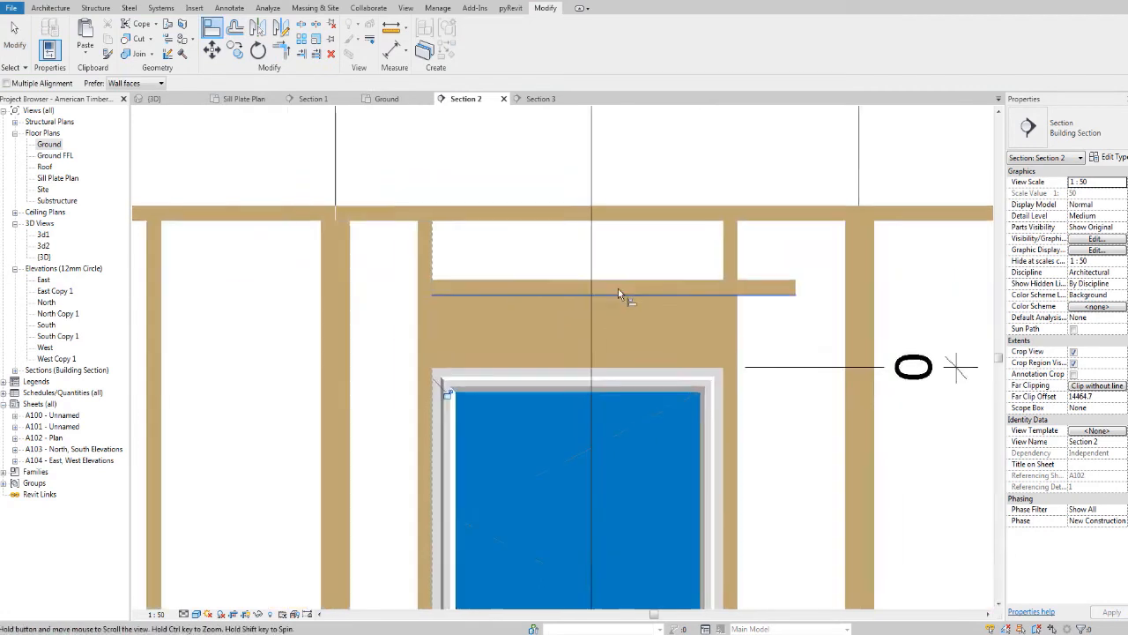
{"action": "scroll", "coordinate": [696, 295], "scroll_direction": "up", "scroll_amount": 4}
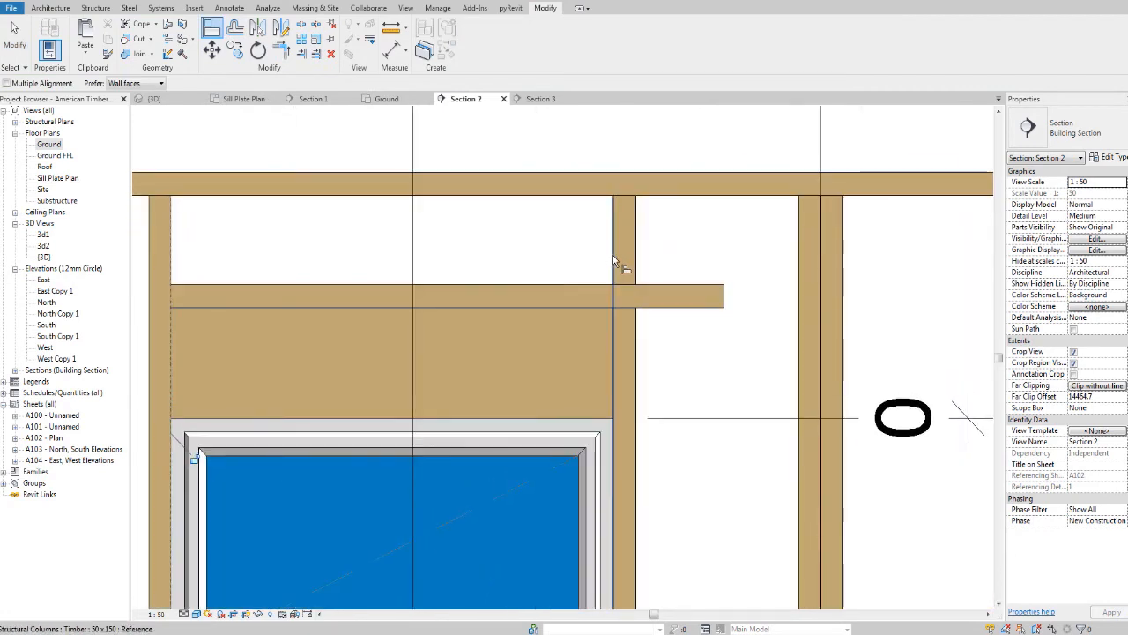
{"action": "scroll", "coordinate": [725, 301], "scroll_direction": "down", "scroll_amount": 1}
{"action": "scroll", "coordinate": [724, 298], "scroll_direction": "down", "scroll_amount": 1}
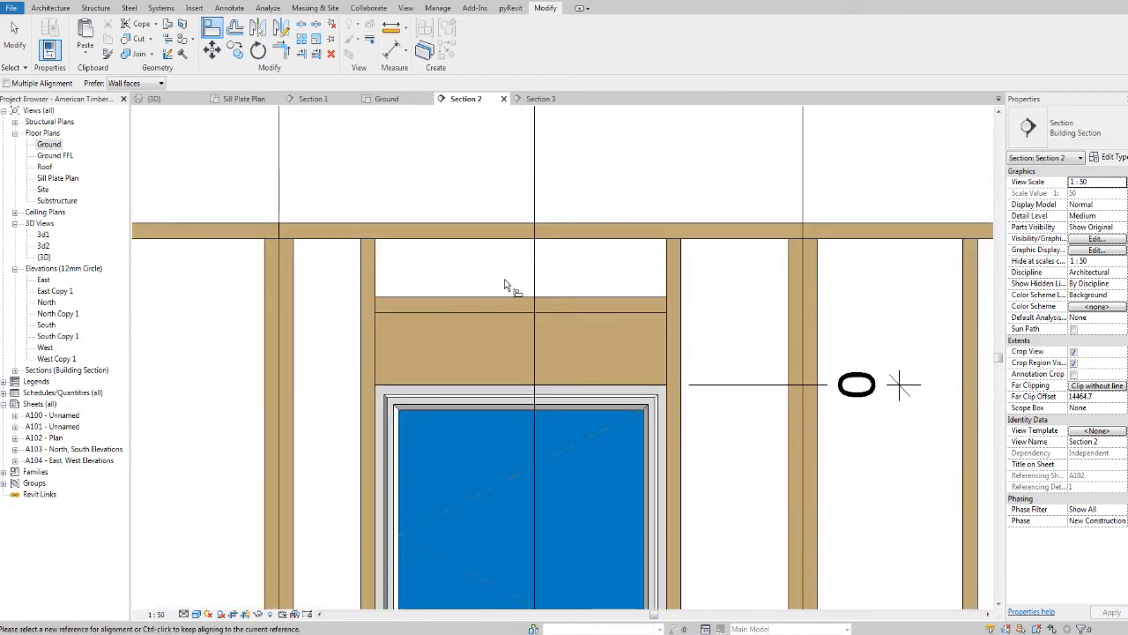
{"action": "key", "text": "Escape"}
Copy one of the full-height studs beside the window to the middle of the opening, ending at the section line.
{"action": "scroll", "coordinate": [400, 282], "scroll_direction": "up", "scroll_amount": 2}
{"action": "middle_click_drag", "start_coordinate": [414, 270], "coordinate": [356, 272]}
{"action": "scroll", "coordinate": [355, 218], "scroll_direction": "down", "scroll_amount": 5}
{"action": "middle_click_drag", "start_coordinate": [410, 438], "coordinate": [461, 355]}
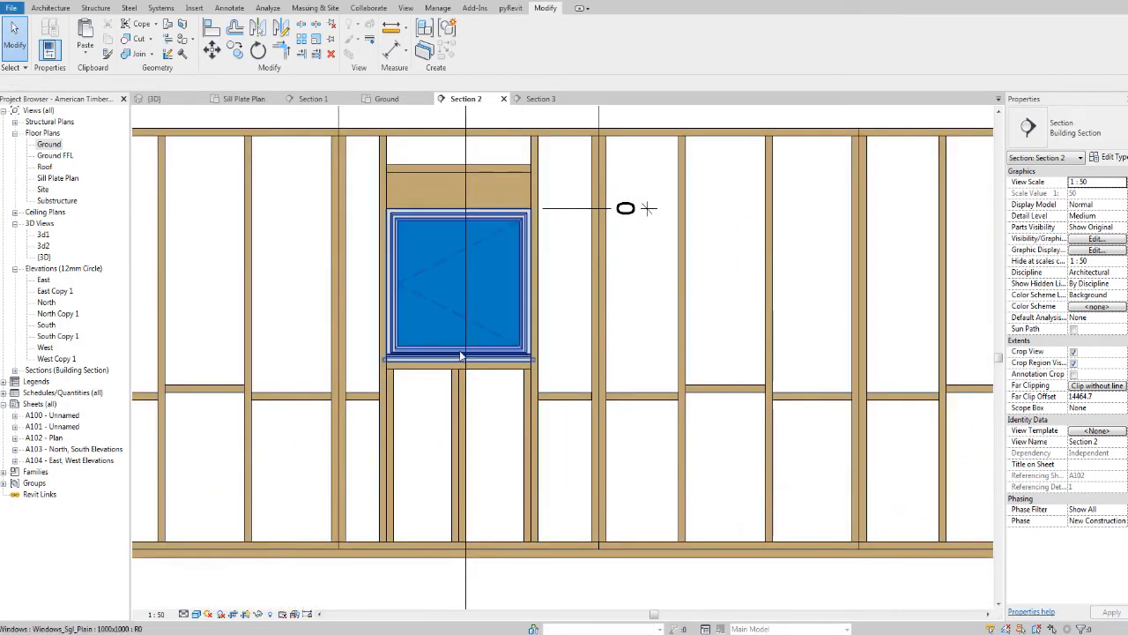
{"action": "middle_click_drag", "start_coordinate": [460, 208], "coordinate": [463, 267]}
{"action": "scroll", "coordinate": [462, 209], "scroll_direction": "up", "scroll_amount": 3}
{"action": "middle_click_drag", "start_coordinate": [464, 214], "coordinate": [472, 228]}
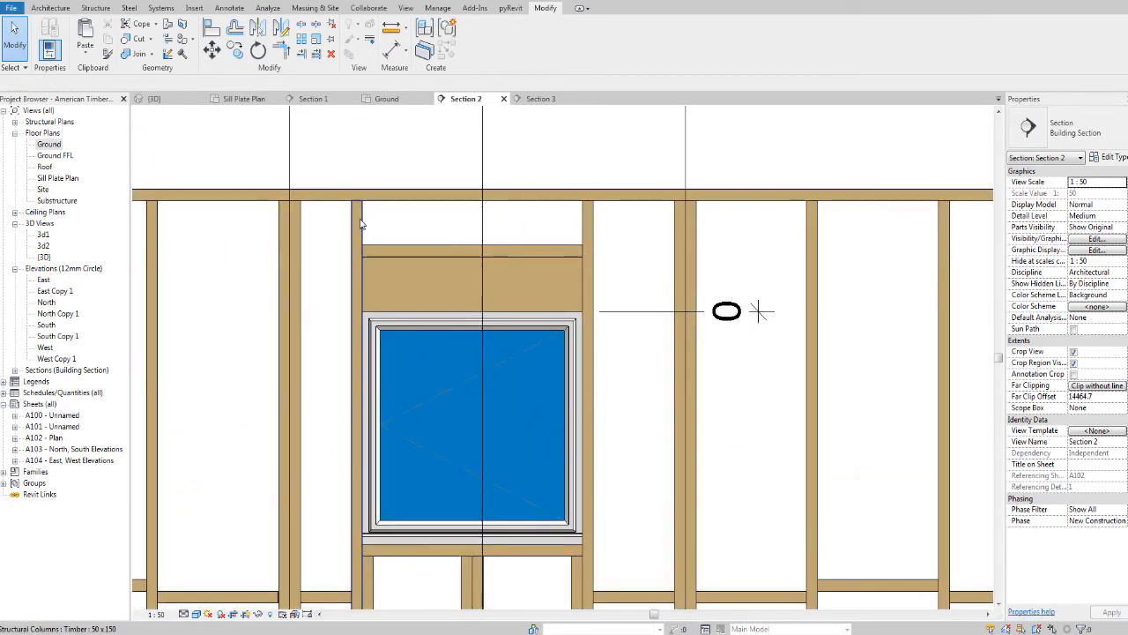
{"action": "left_click", "coordinate": [364, 233]}
{"action": "left_click", "coordinate": [234, 50]}
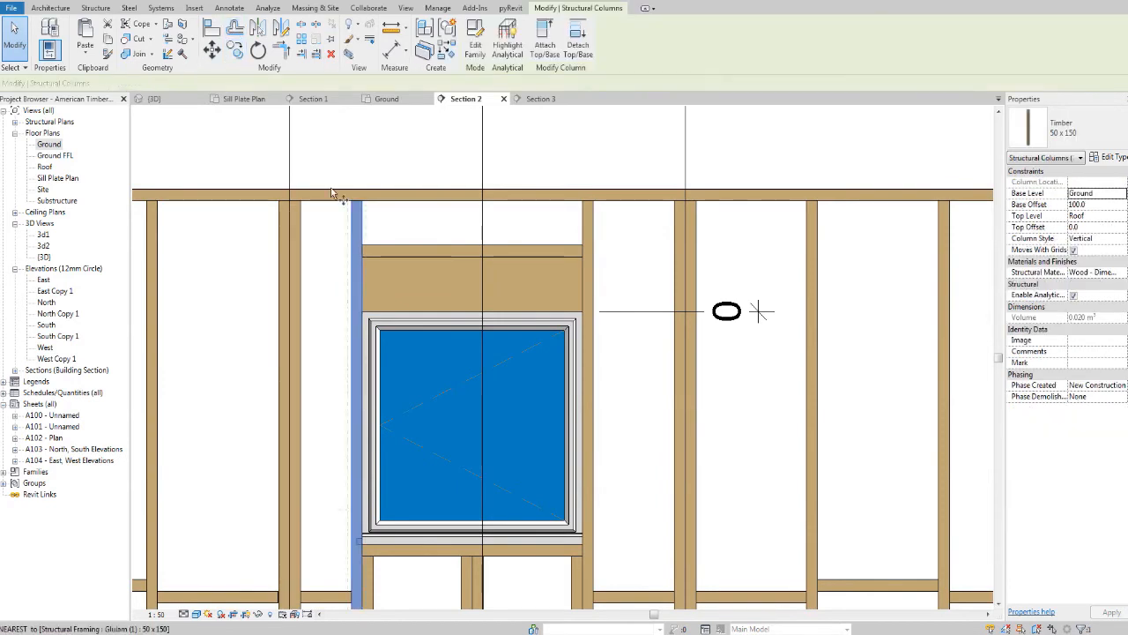
{"action": "scroll", "coordinate": [362, 232], "scroll_direction": "up", "scroll_amount": 1}
{"action": "left_click", "coordinate": [363, 222]}
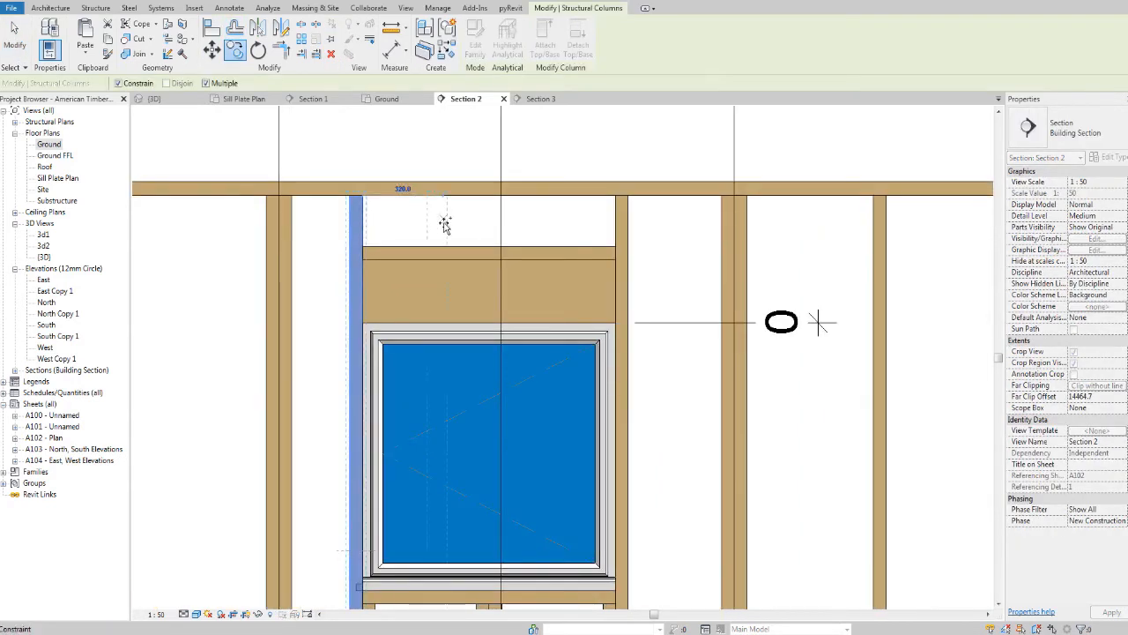
{"action": "left_click", "coordinate": [500, 229]}
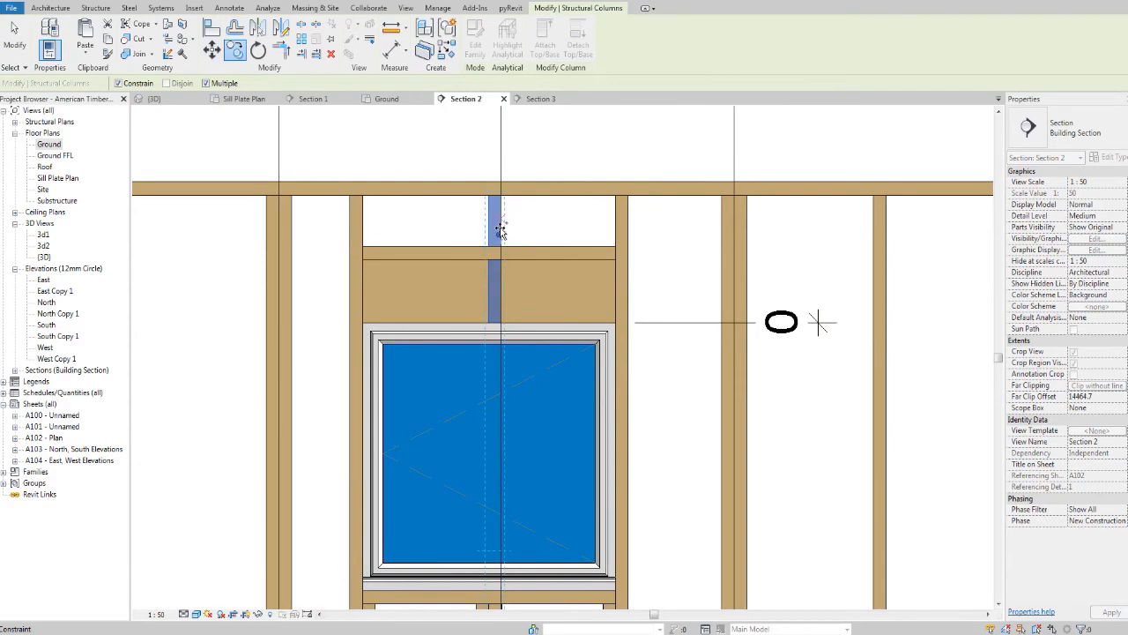
Check the height up to the timber over the header and set the middle stud's Base Offset to 2560.
{"action": "scroll", "coordinate": [494, 247], "scroll_direction": "down", "scroll_amount": 2}
{"action": "key", "text": "d"}
{"action": "key", "text": "i"}
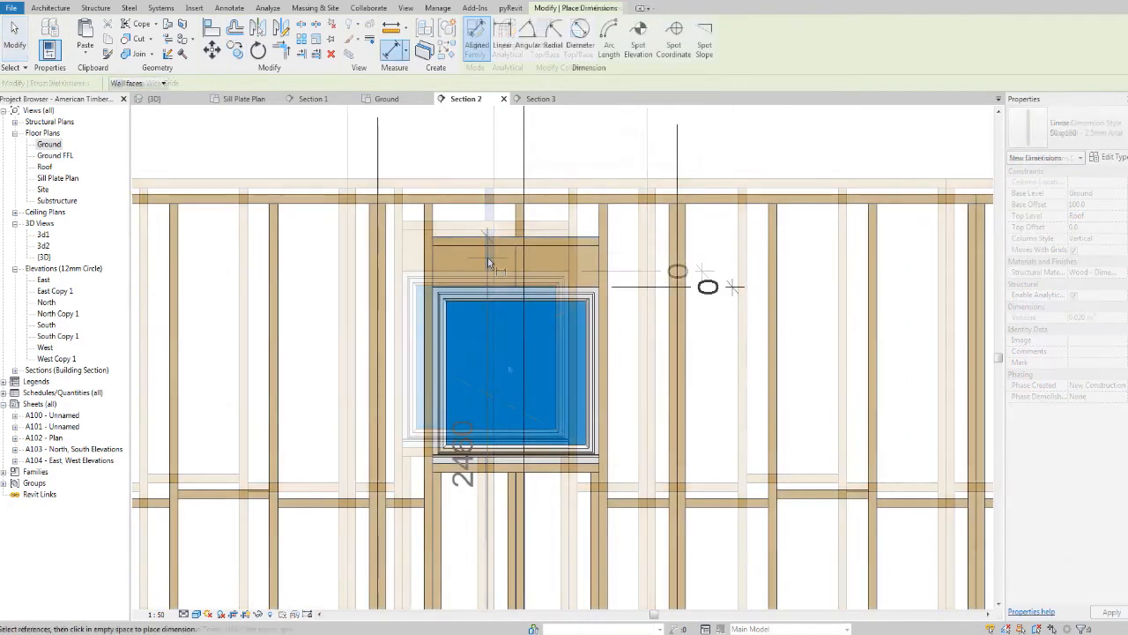
{"action": "middle_click_drag", "start_coordinate": [456, 266], "coordinate": [421, 100]}
{"action": "key", "text": "Escape"}
{"action": "key", "text": "Escape"}
{"action": "middle_click_drag", "start_coordinate": [487, 233], "coordinate": [526, 441]}
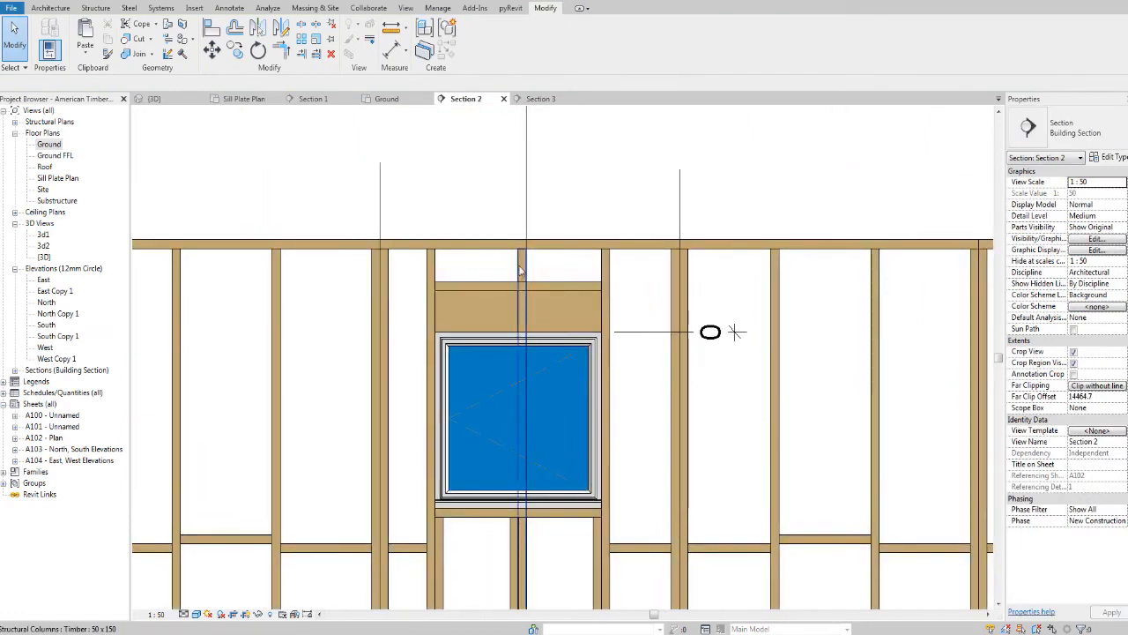
{"action": "left_click", "coordinate": [521, 295]}
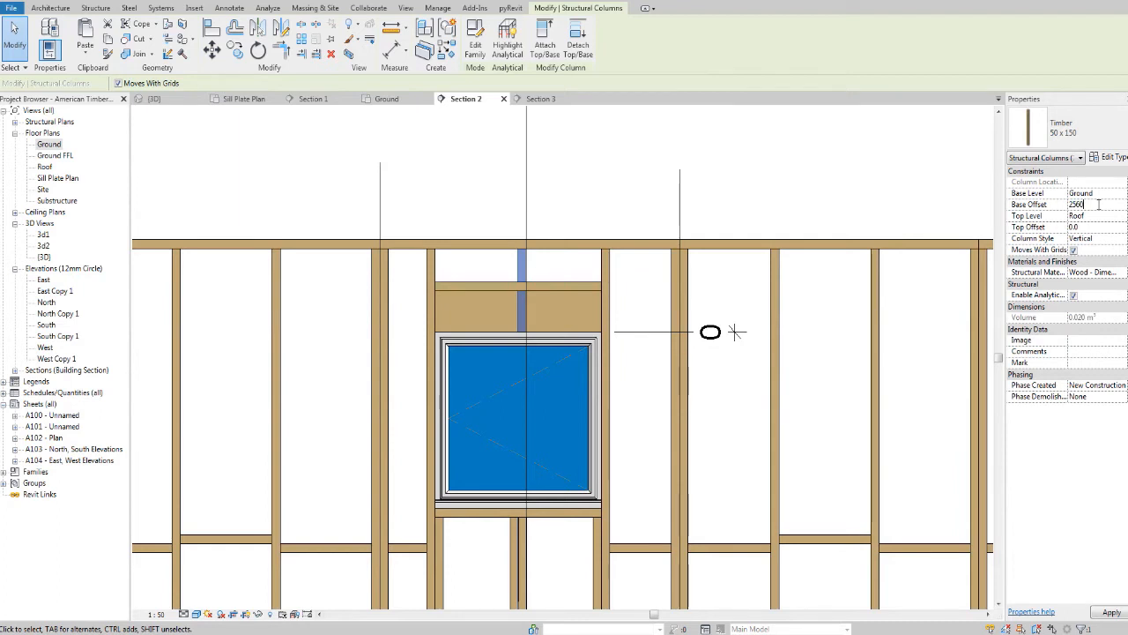
{"action": "key", "text": "Return"}
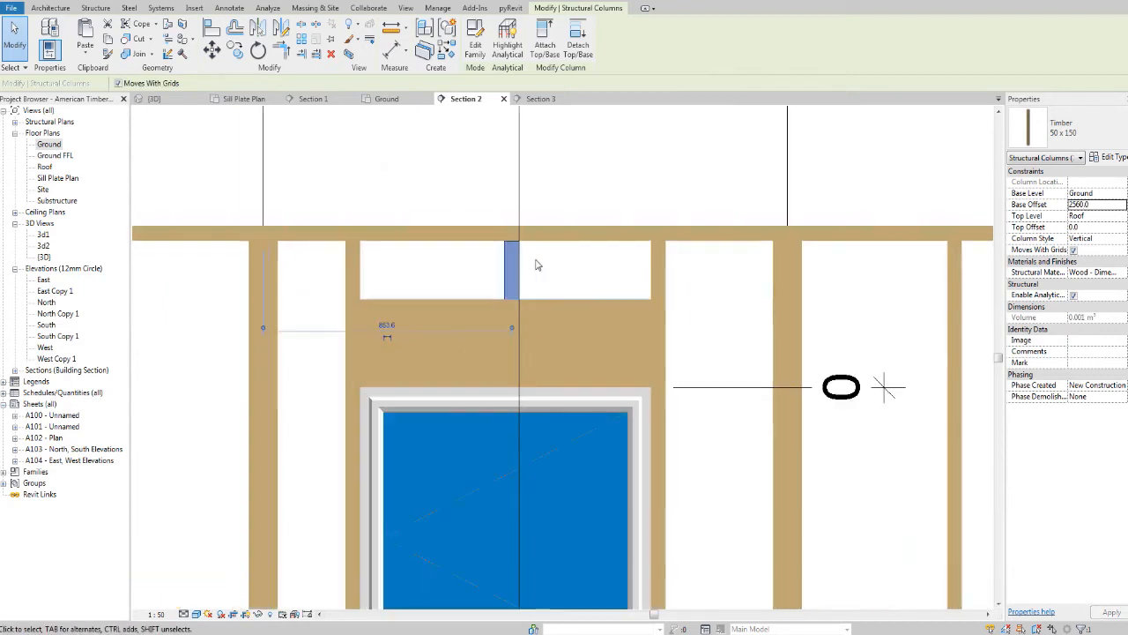
Copy the short stud above the header by its own width so the two studs stand side by side.
{"action": "scroll", "coordinate": [534, 265], "scroll_direction": "up", "scroll_amount": 2}
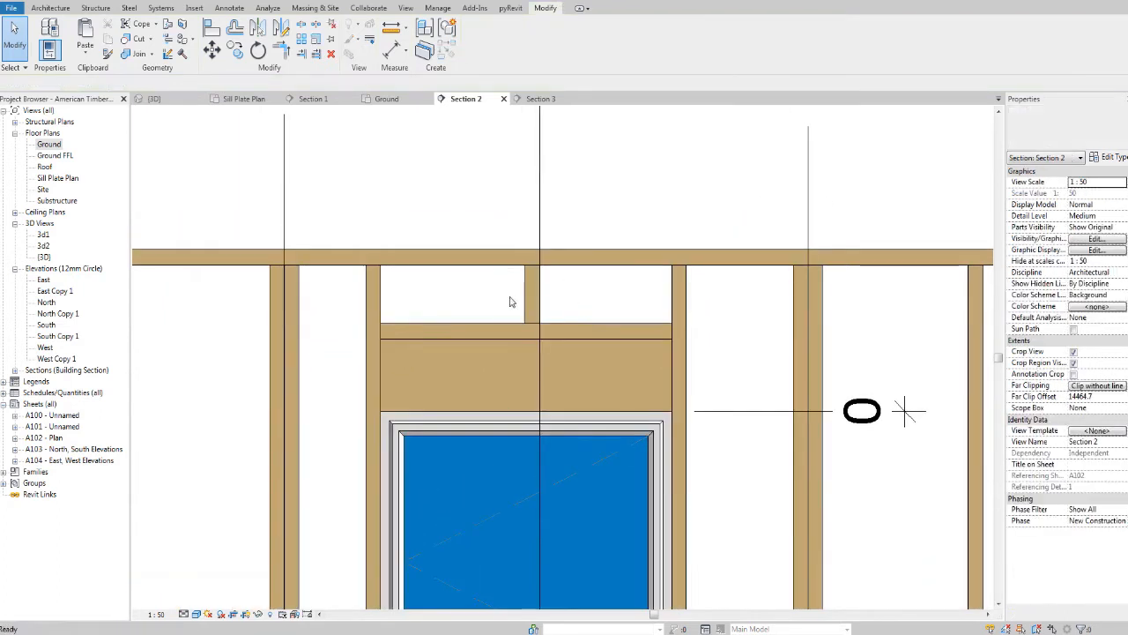
{"action": "left_click", "coordinate": [234, 51]}
{"action": "scroll", "coordinate": [537, 313], "scroll_direction": "up", "scroll_amount": 2}
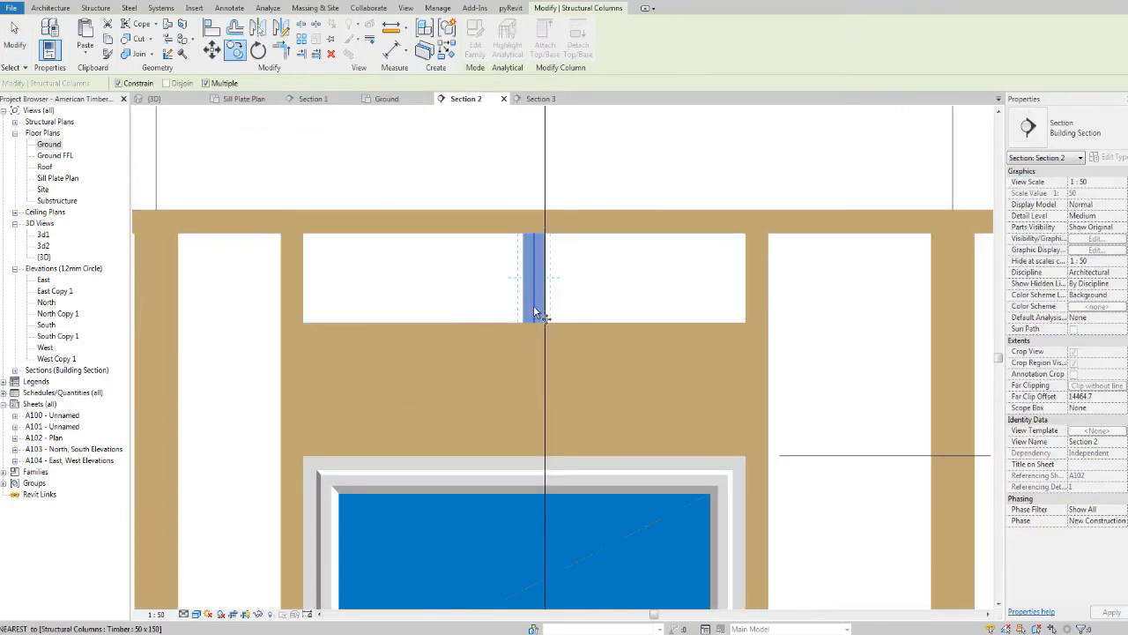
{"action": "left_click", "coordinate": [524, 275]}
{"action": "left_click", "coordinate": [545, 274]}
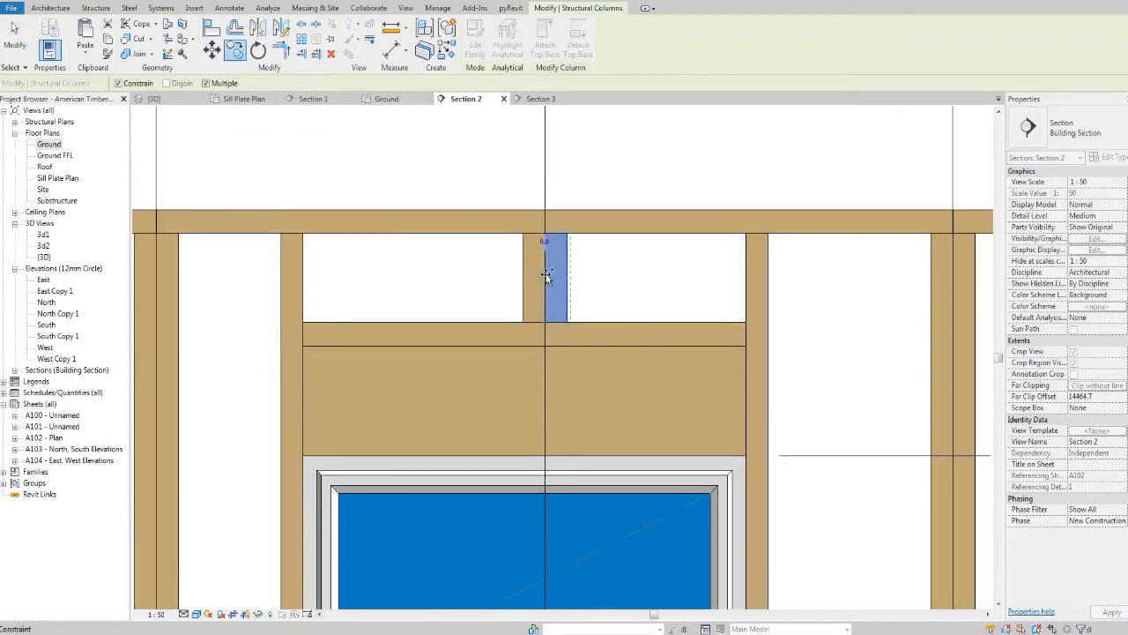
{"action": "key", "text": "Escape"}
{"action": "key", "text": "Escape"}
Measure the spacing of the studs below the window sill, from the outer studs to the middle stud.
{"action": "scroll", "coordinate": [674, 313], "scroll_direction": "down", "scroll_amount": 1}
{"action": "middle_click_drag", "start_coordinate": [489, 548], "coordinate": [479, 464]}
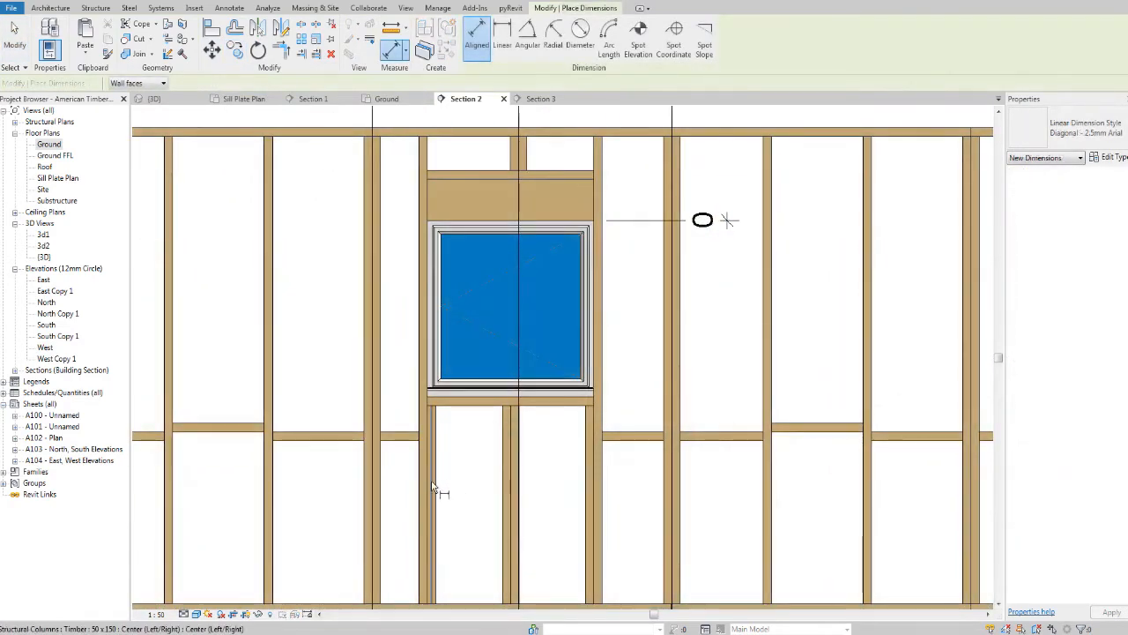
{"action": "left_click", "coordinate": [431, 487]}
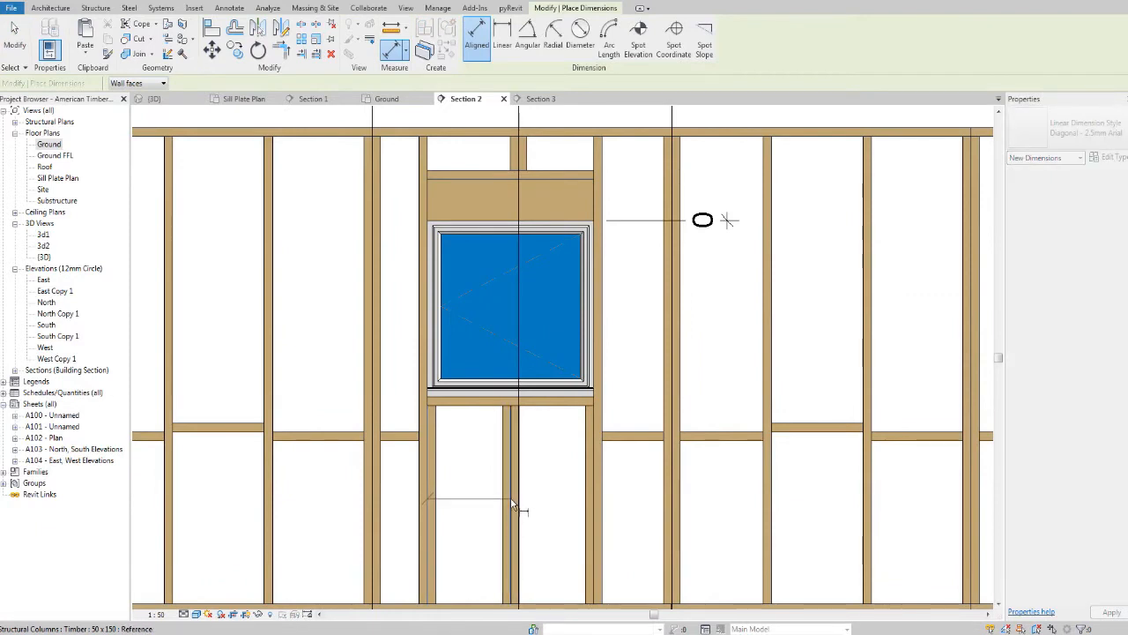
{"action": "left_click", "coordinate": [510, 497]}
{"action": "left_click", "coordinate": [594, 512]}
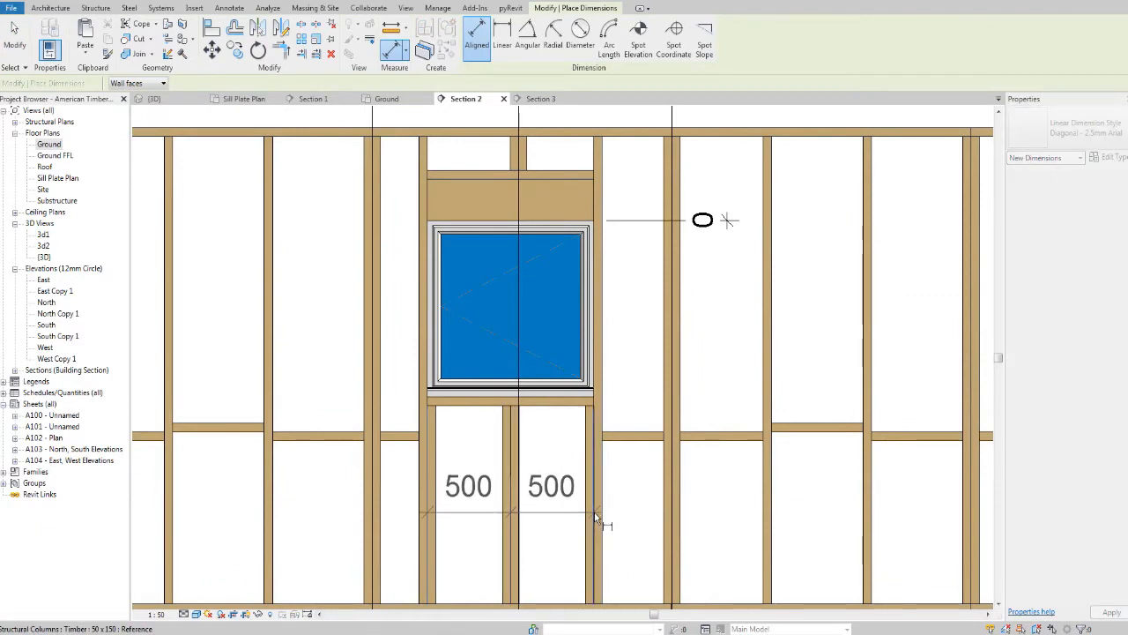
{"action": "key", "text": "Escape"}
Dimension the opening above the header between the inner faces of the side studs, with a middle reference at the section line.
{"action": "middle_click_drag", "start_coordinate": [567, 300], "coordinate": [586, 436]}
{"action": "scroll", "coordinate": [586, 436], "scroll_direction": "up", "scroll_amount": 1}
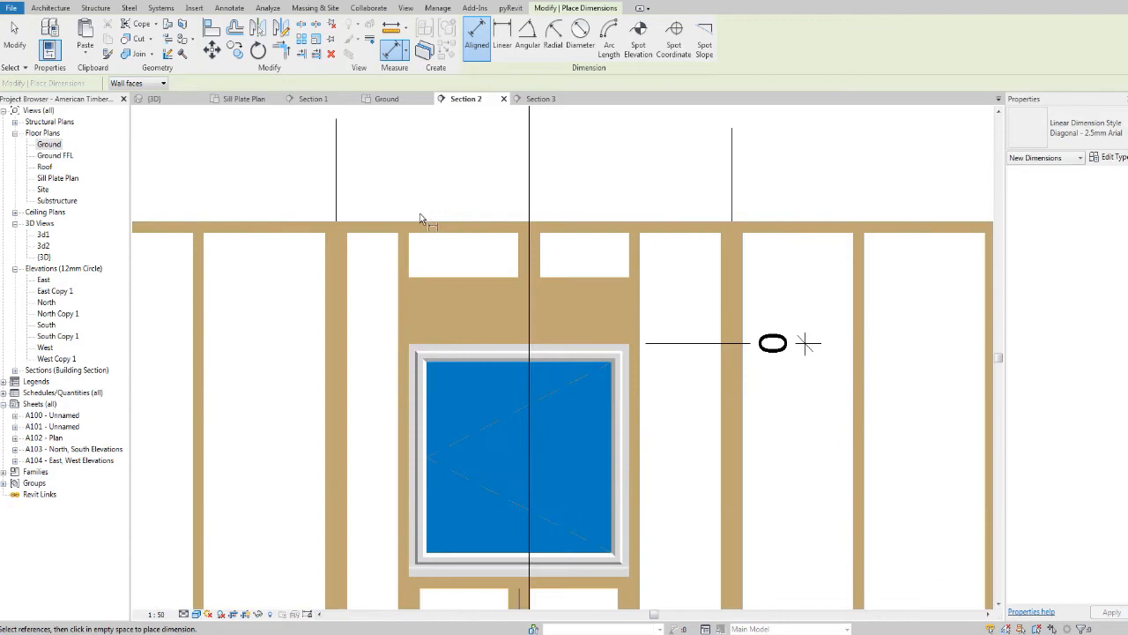
{"action": "left_click", "coordinate": [408, 266]}
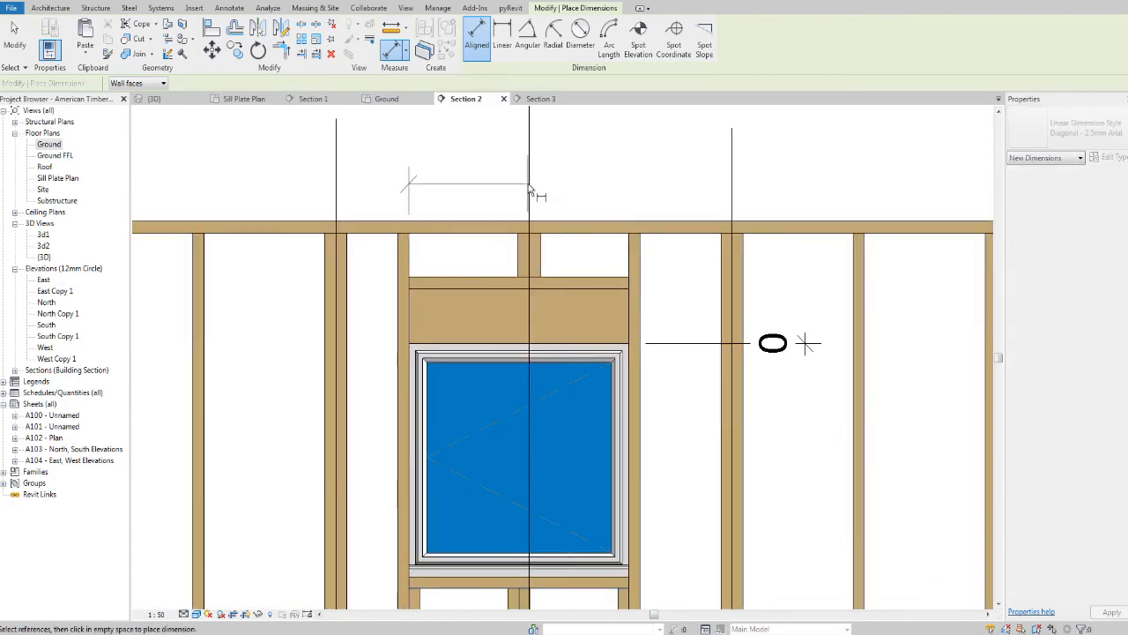
{"action": "key", "text": "Escape"}
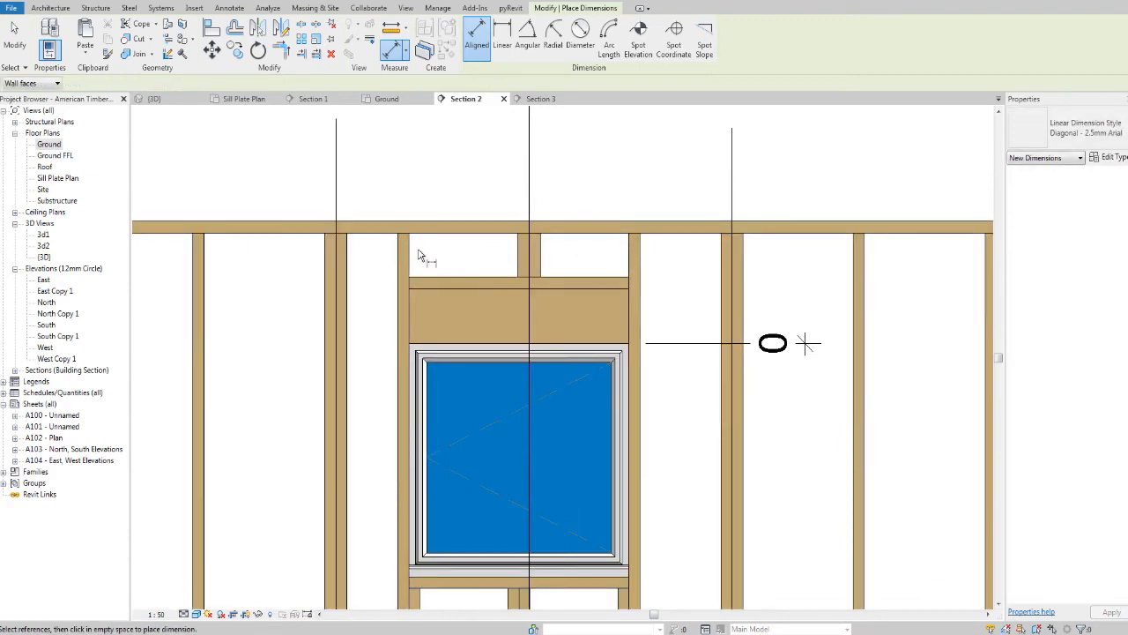
{"action": "left_click", "coordinate": [418, 256]}
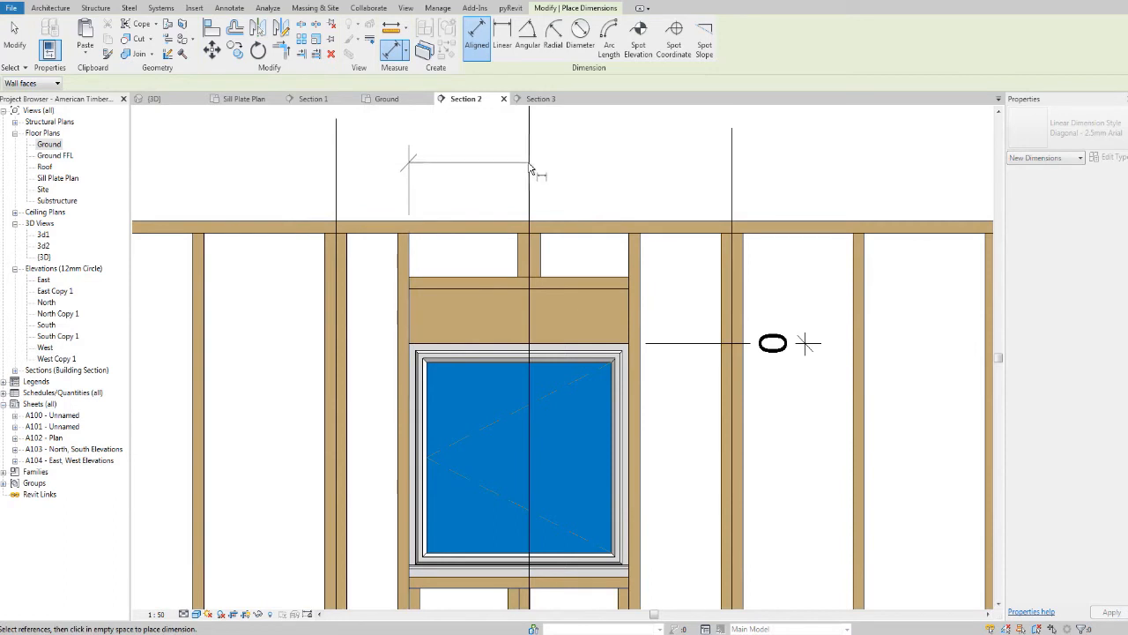
{"action": "left_click", "coordinate": [629, 261]}
{"action": "left_click", "coordinate": [606, 190]}
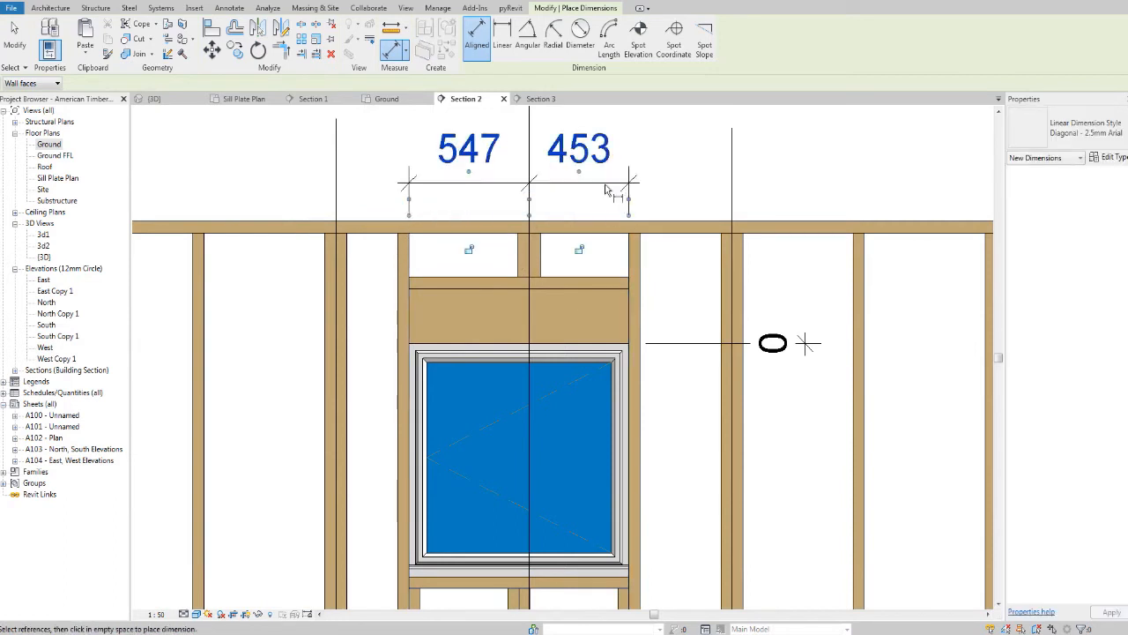
{"action": "key", "text": "Escape"}
{"action": "key", "text": "Escape"}
{"action": "left_click", "coordinate": [525, 258]}
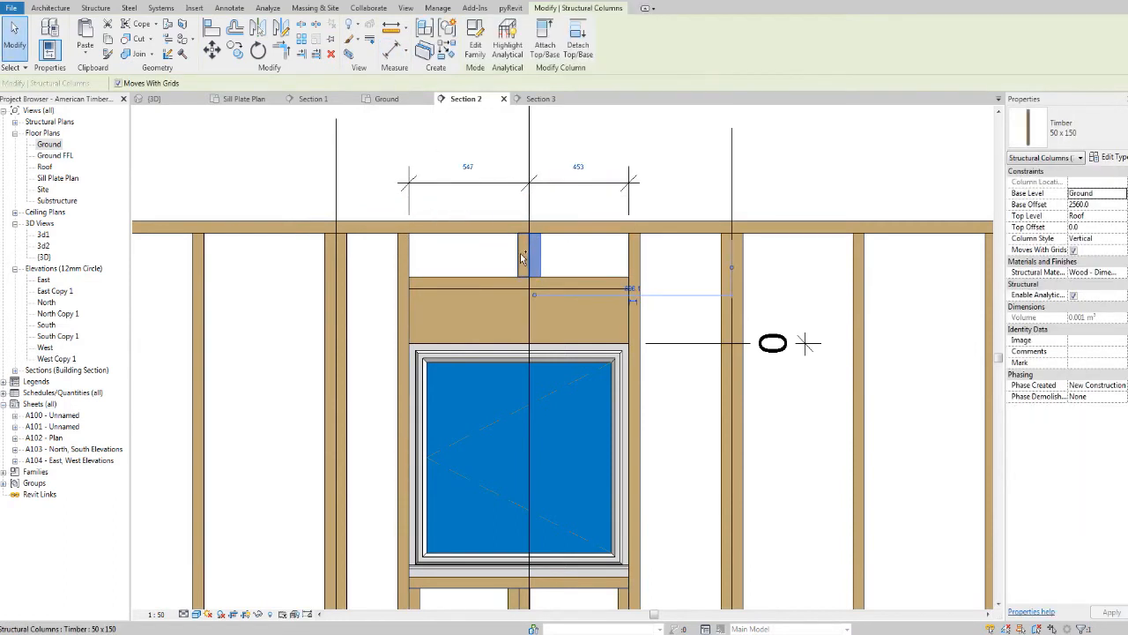
{"action": "left_click", "coordinate": [522, 258], "text": "ctrl"}
{"action": "middle_click_drag", "start_coordinate": [538, 260], "coordinate": [524, 226]}
{"action": "left_click", "coordinate": [219, 21]}
{"action": "key", "text": "Escape"}
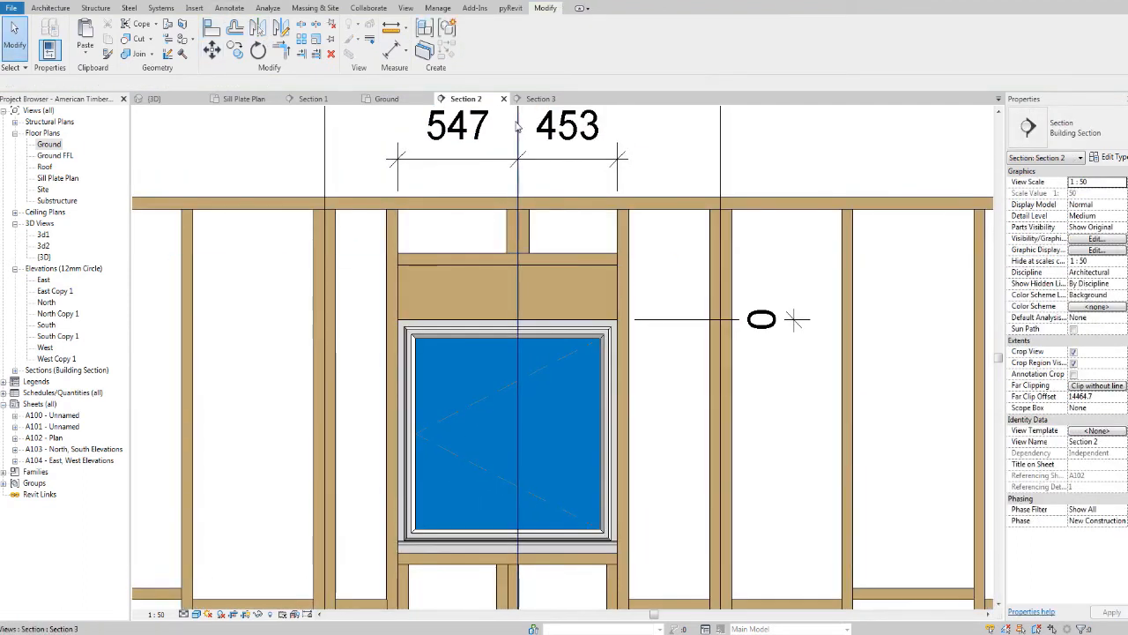
Delete the Section 3 line running through the window and accept the removal of its view.
{"action": "left_click", "coordinate": [518, 128]}
{"action": "key", "text": "Delete"}
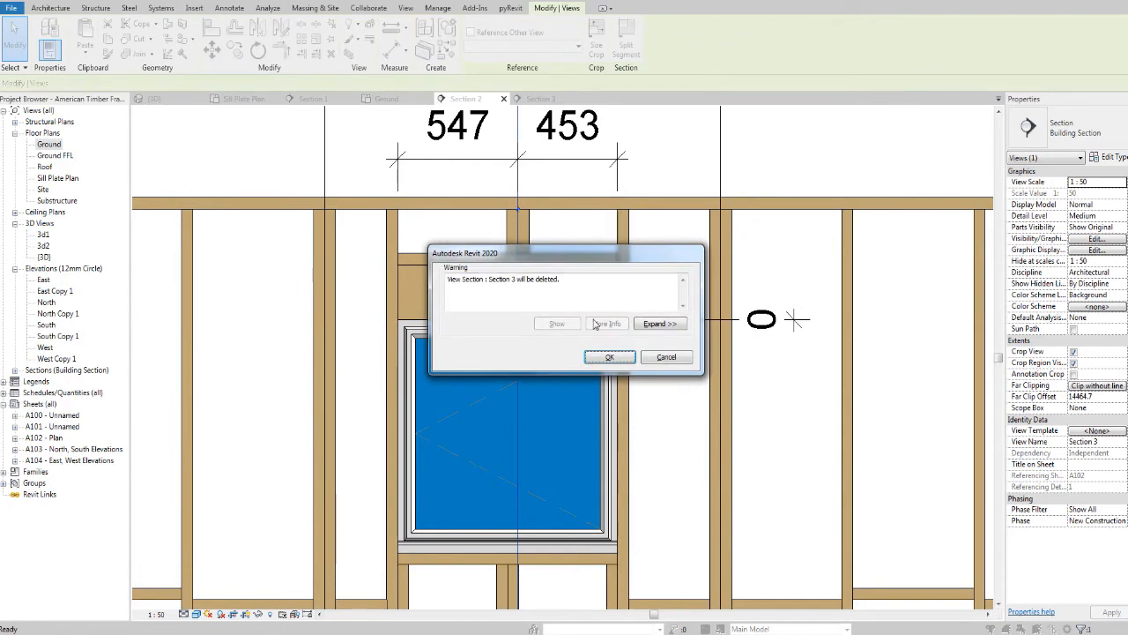
{"action": "left_click", "coordinate": [609, 358]}
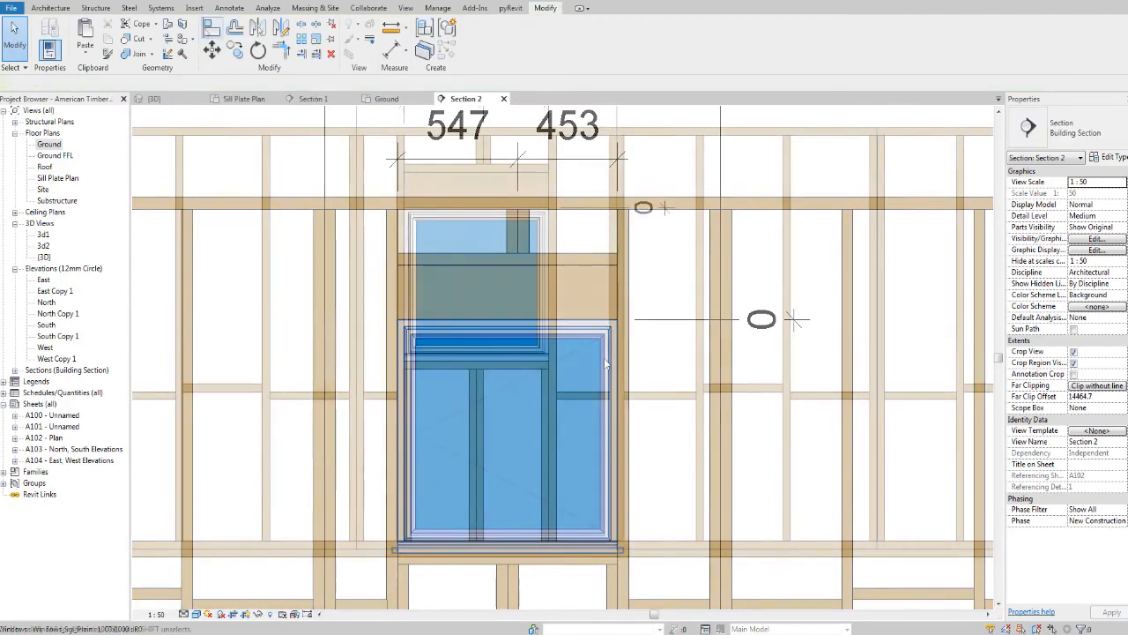
Align the left short stud above the header with the left face of the middle stud below the sill.
{"action": "key", "text": "a"}
{"action": "key", "text": "l"}
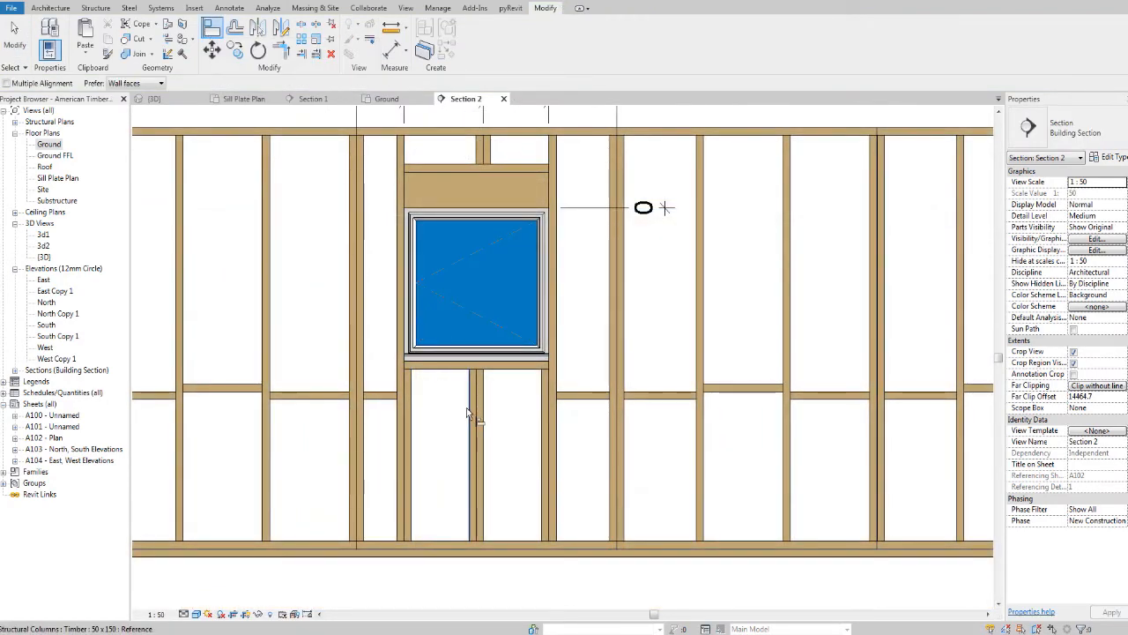
{"action": "left_click", "coordinate": [467, 410]}
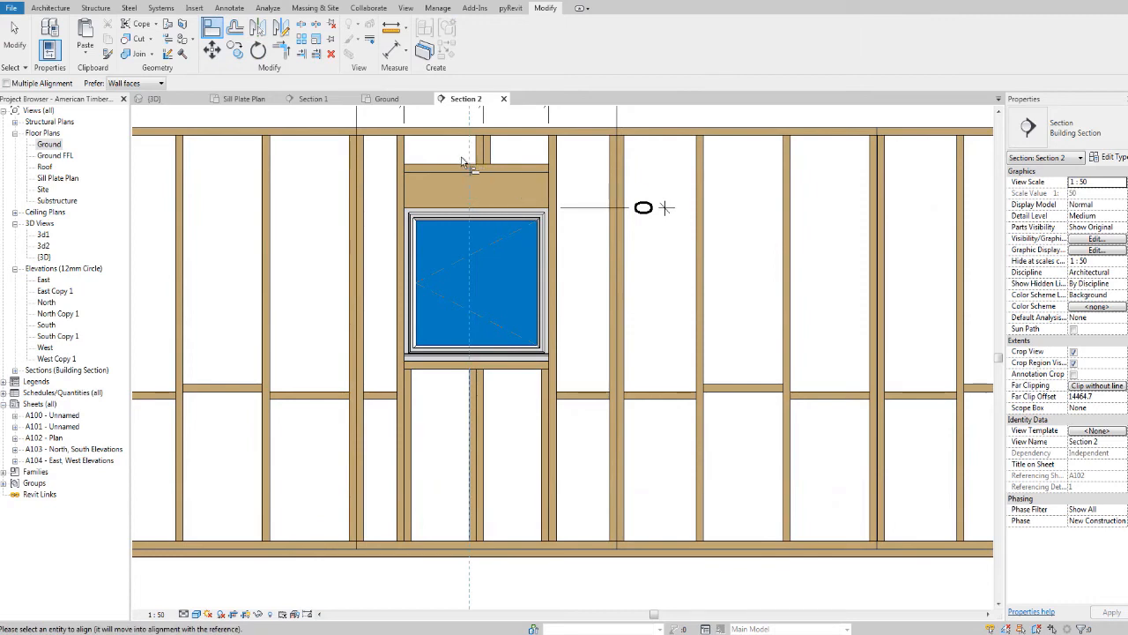
{"action": "scroll", "coordinate": [462, 162], "scroll_direction": "up", "scroll_amount": 2}
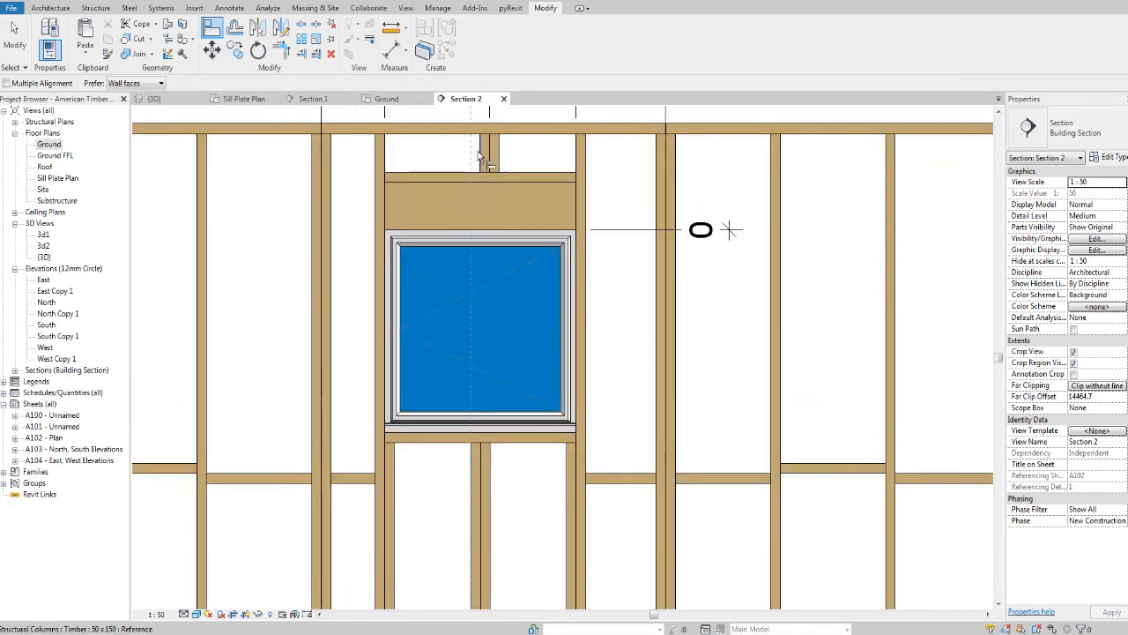
{"action": "scroll", "coordinate": [472, 170], "scroll_direction": "up", "scroll_amount": 1}
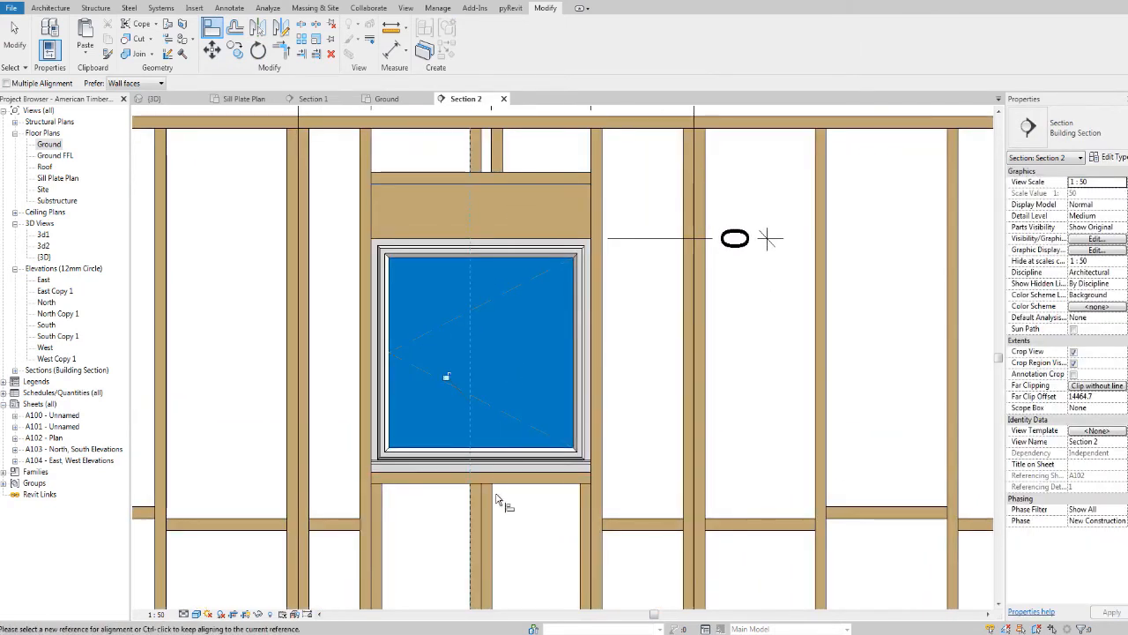
{"action": "left_click", "coordinate": [503, 153]}
{"action": "key", "text": "Escape"}
{"action": "key", "text": "Escape"}
Separate the paired short studs above the header and copy one so three studs stand roughly spread across the opening.
{"action": "scroll", "coordinate": [514, 225], "scroll_direction": "down", "scroll_amount": 3}
{"action": "scroll", "coordinate": [482, 214], "scroll_direction": "up", "scroll_amount": 2}
{"action": "middle_click_drag", "start_coordinate": [482, 214], "coordinate": [521, 160]}
{"action": "scroll", "coordinate": [519, 187], "scroll_direction": "up", "scroll_amount": 2}
{"action": "scroll", "coordinate": [520, 187], "scroll_direction": "down", "scroll_amount": 1}
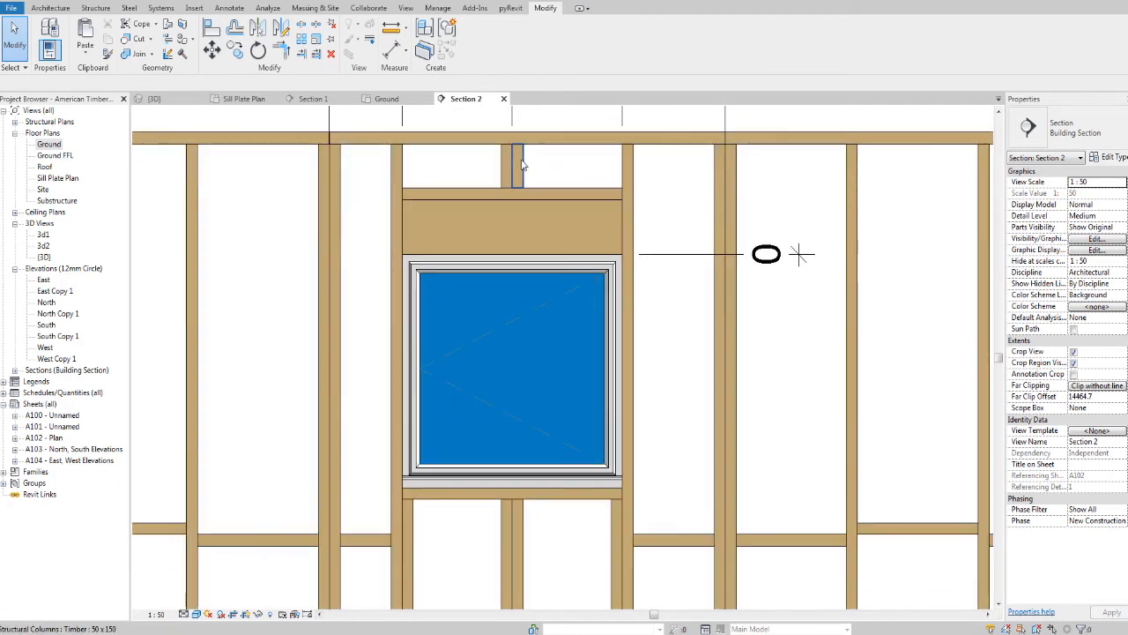
{"action": "left_click_drag", "start_coordinate": [522, 164], "coordinate": [449, 165]}
{"action": "key", "text": "Escape"}
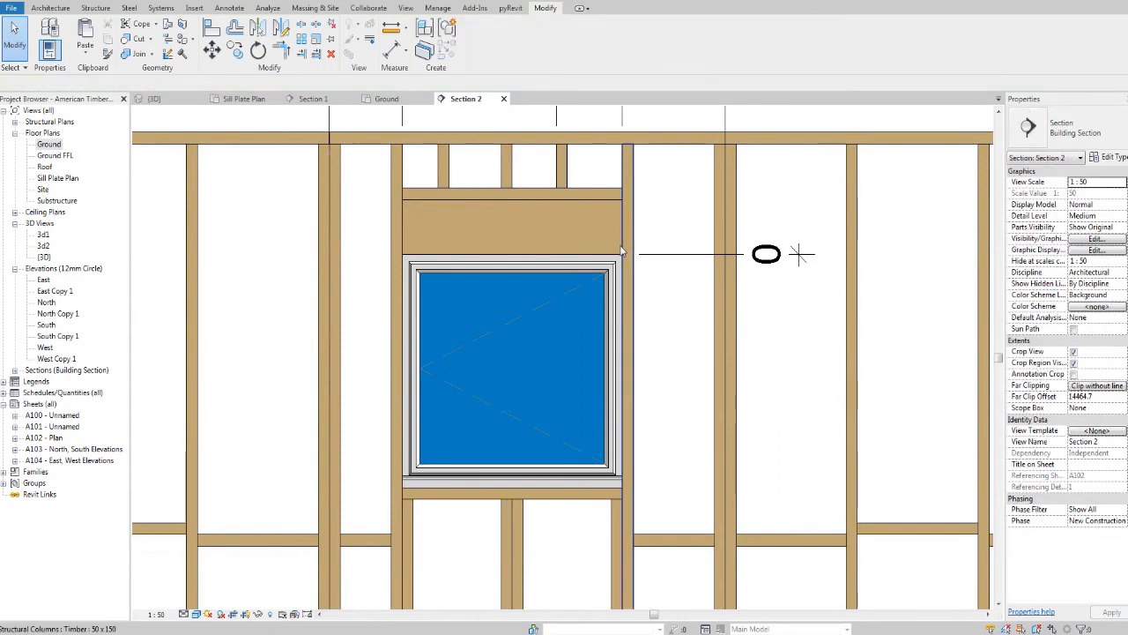
{"action": "scroll", "coordinate": [609, 291], "scroll_direction": "down", "scroll_amount": 1}
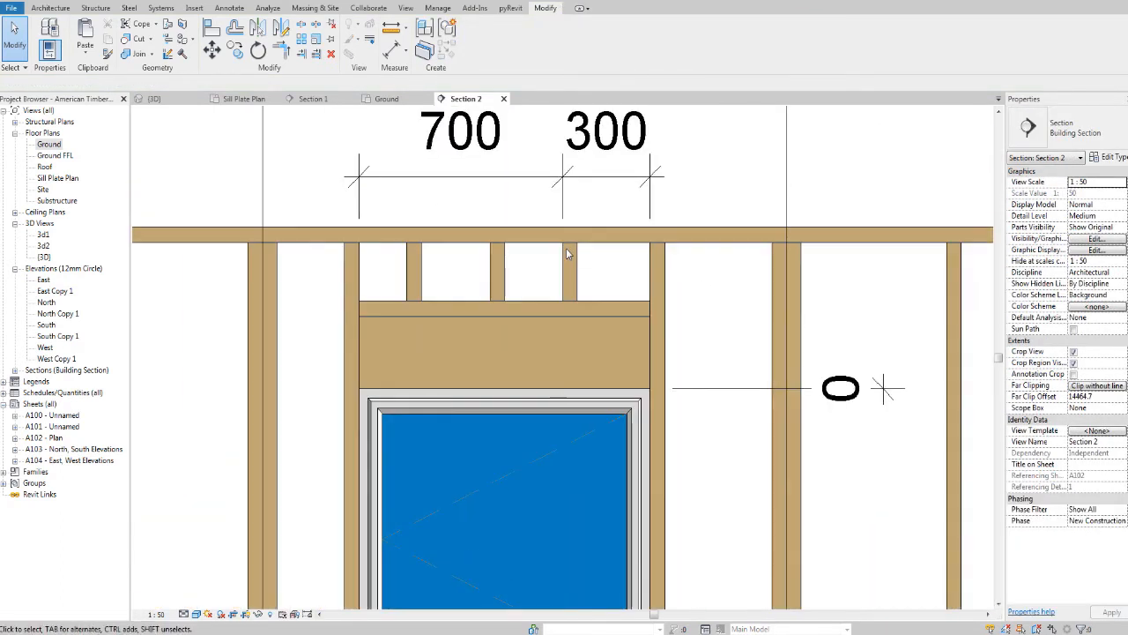
Add a chain dimension from side stud to side stud through the three short studs, placed above the existing overall dimension.
{"action": "key", "text": "i"}
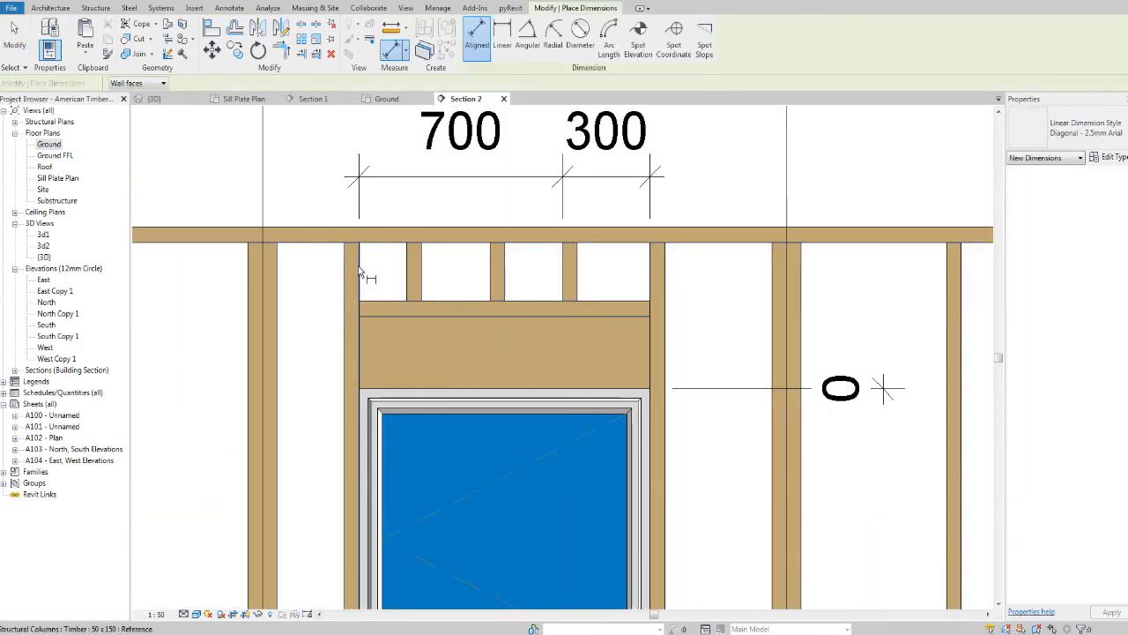
{"action": "left_click", "coordinate": [414, 278]}
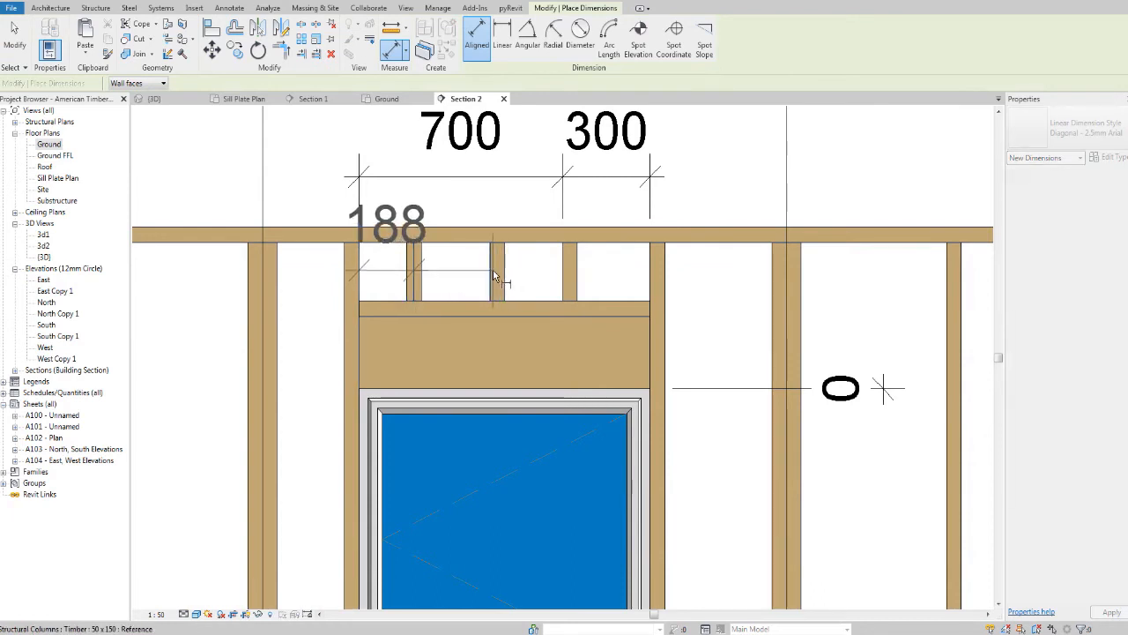
{"action": "left_click", "coordinate": [498, 277]}
{"action": "left_click", "coordinate": [570, 282]}
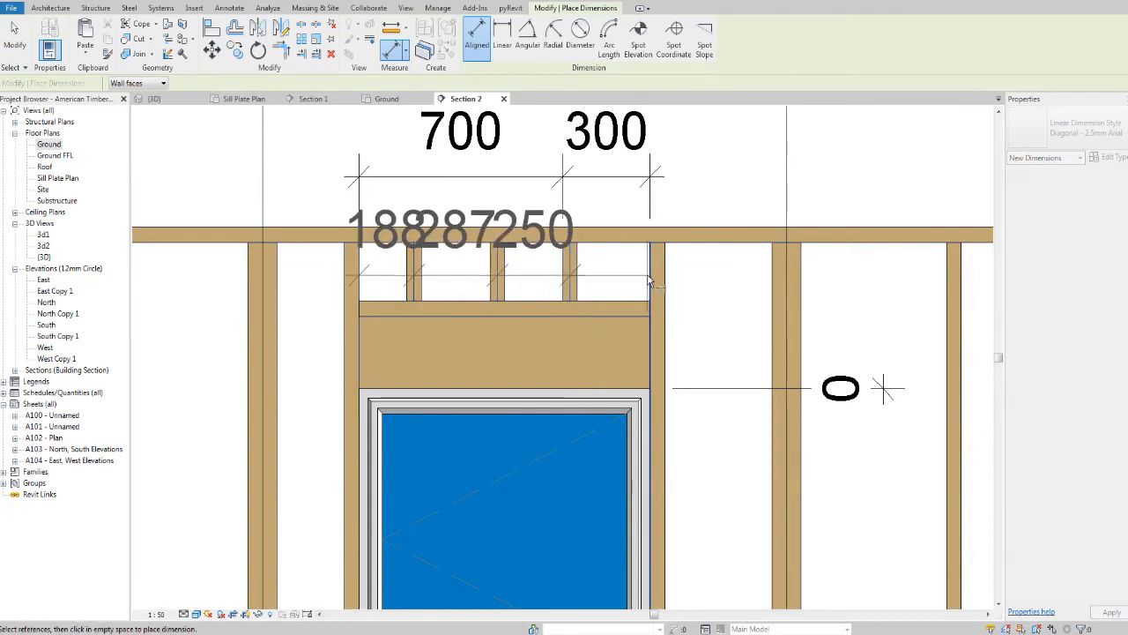
{"action": "left_click", "coordinate": [653, 280]}
{"action": "scroll", "coordinate": [650, 278], "scroll_direction": "down", "scroll_amount": 2}
{"action": "left_click", "coordinate": [617, 152]}
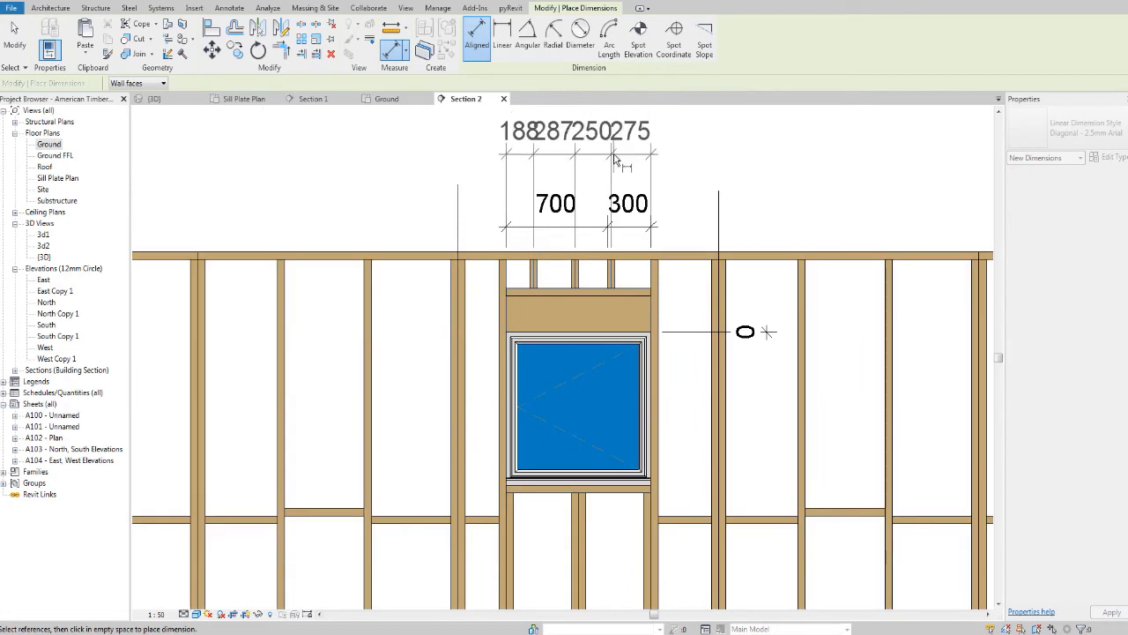
{"action": "key", "text": "Escape"}
{"action": "key", "text": "Escape"}
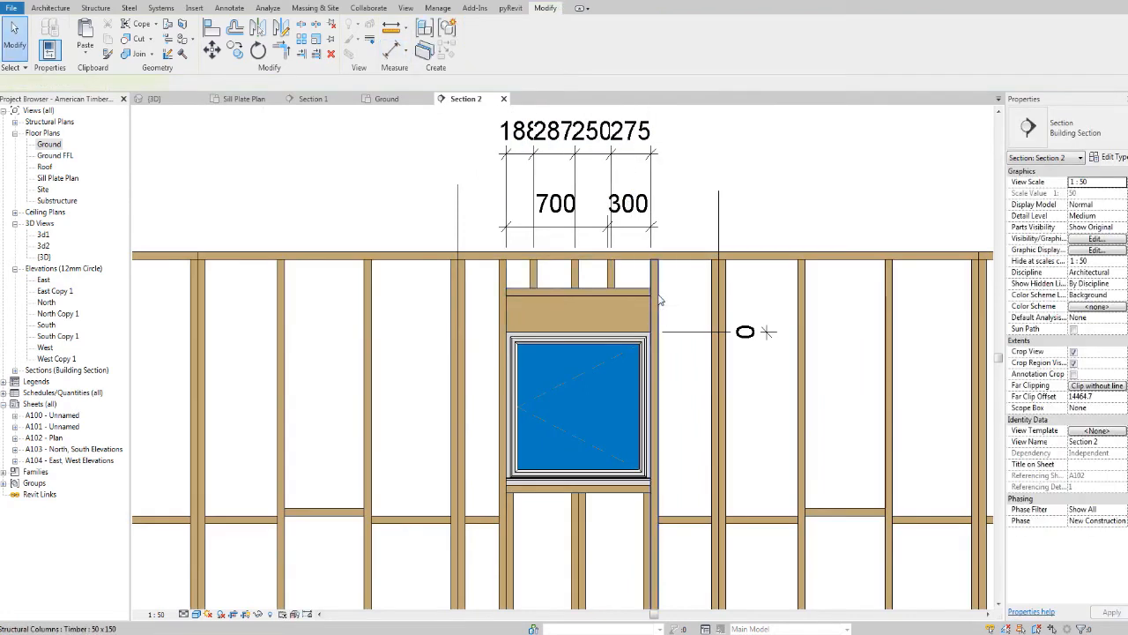
Space the three short studs equally with the chain dimension's equality toggle, and toggle it off again to show numeric values.
{"action": "left_click", "coordinate": [655, 301]}
{"action": "left_click", "coordinate": [507, 285], "text": "ctrl"}
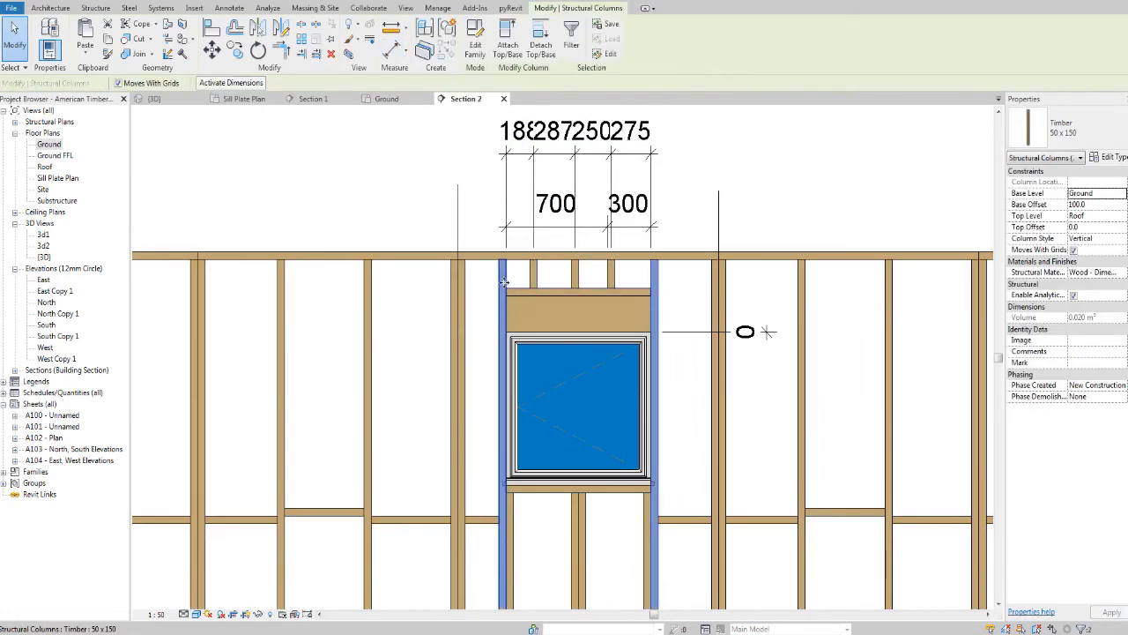
{"action": "left_click", "coordinate": [692, 351]}
{"action": "middle_click_drag", "start_coordinate": [692, 351], "coordinate": [644, 355]}
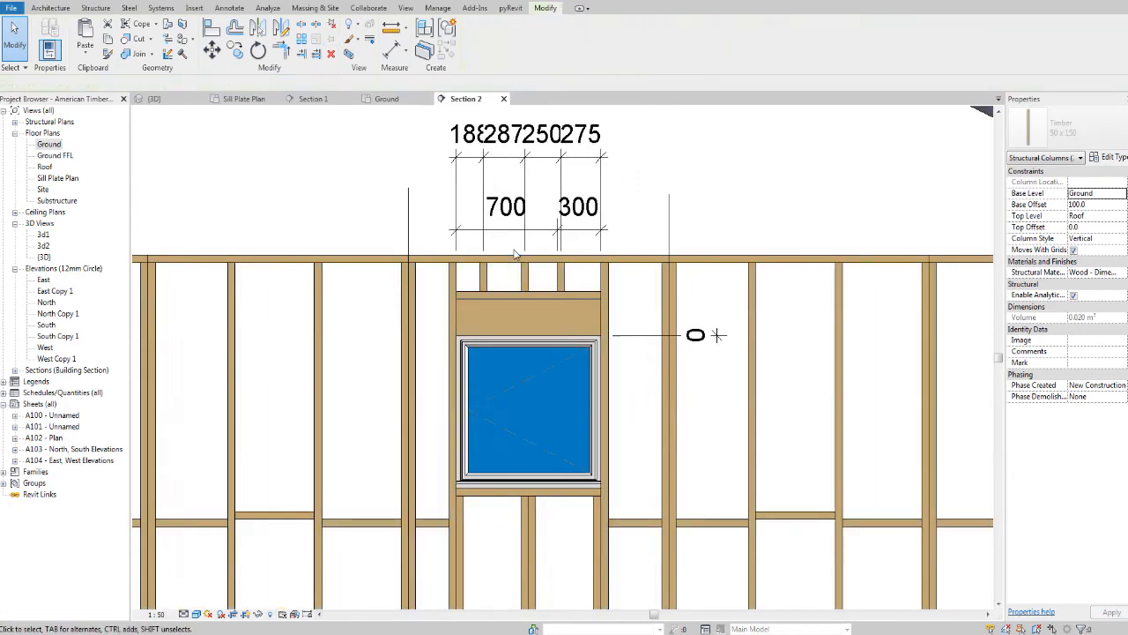
{"action": "scroll", "coordinate": [522, 251], "scroll_direction": "up", "scroll_amount": 2}
{"action": "middle_click_drag", "start_coordinate": [530, 221], "coordinate": [532, 319]}
{"action": "left_click", "coordinate": [548, 195]}
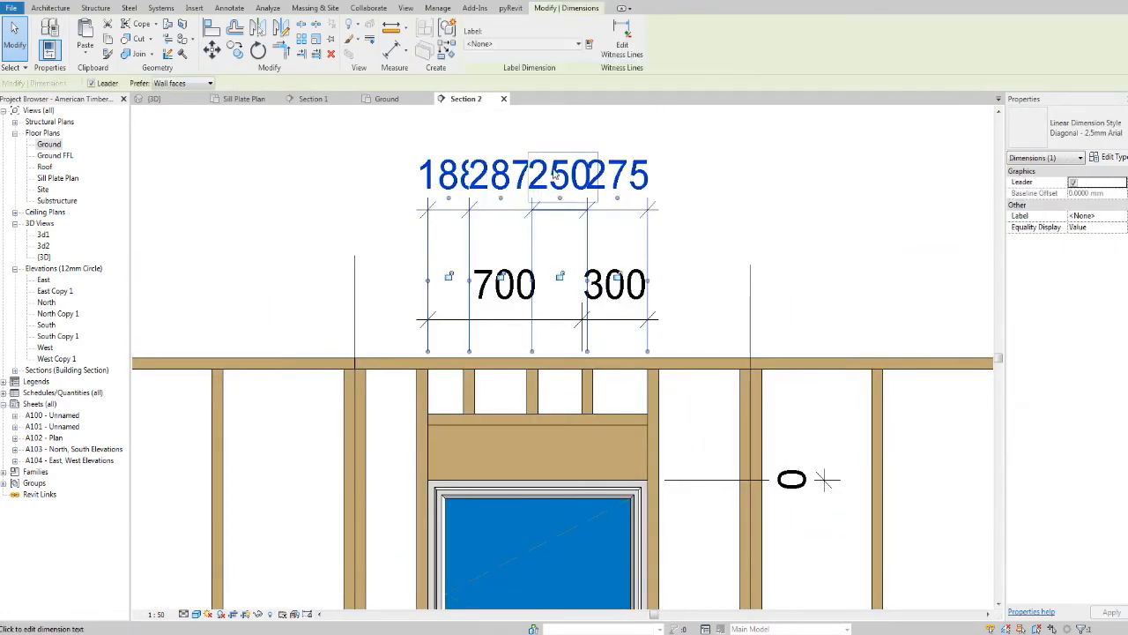
{"action": "middle_click_drag", "start_coordinate": [548, 123], "coordinate": [549, 229]}
{"action": "left_click", "coordinate": [536, 168]}
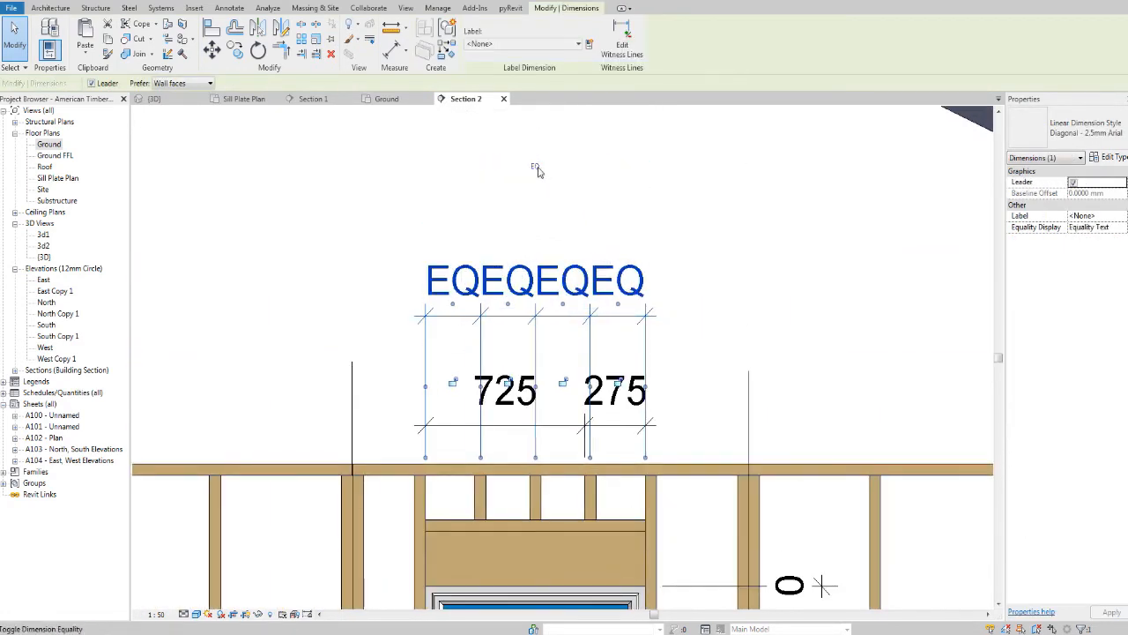
{"action": "left_click", "coordinate": [538, 169]}
{"action": "key", "text": "Escape"}
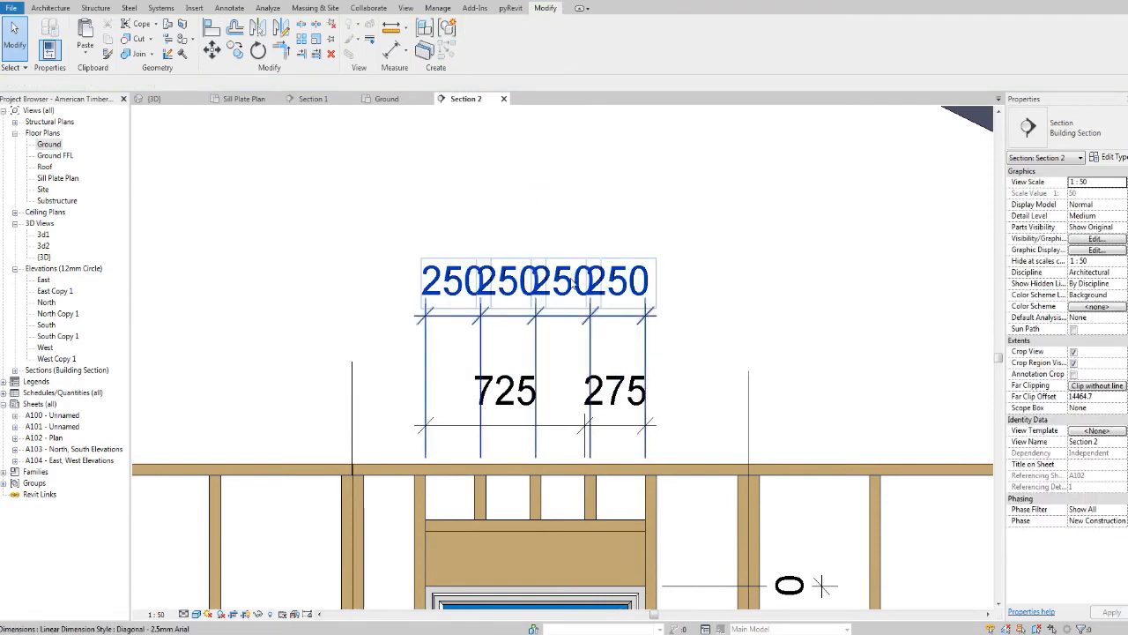
Review the window framing within the whole wall, in the section and in the 3D view.
{"action": "scroll", "coordinate": [573, 282], "scroll_direction": "down", "scroll_amount": 4}
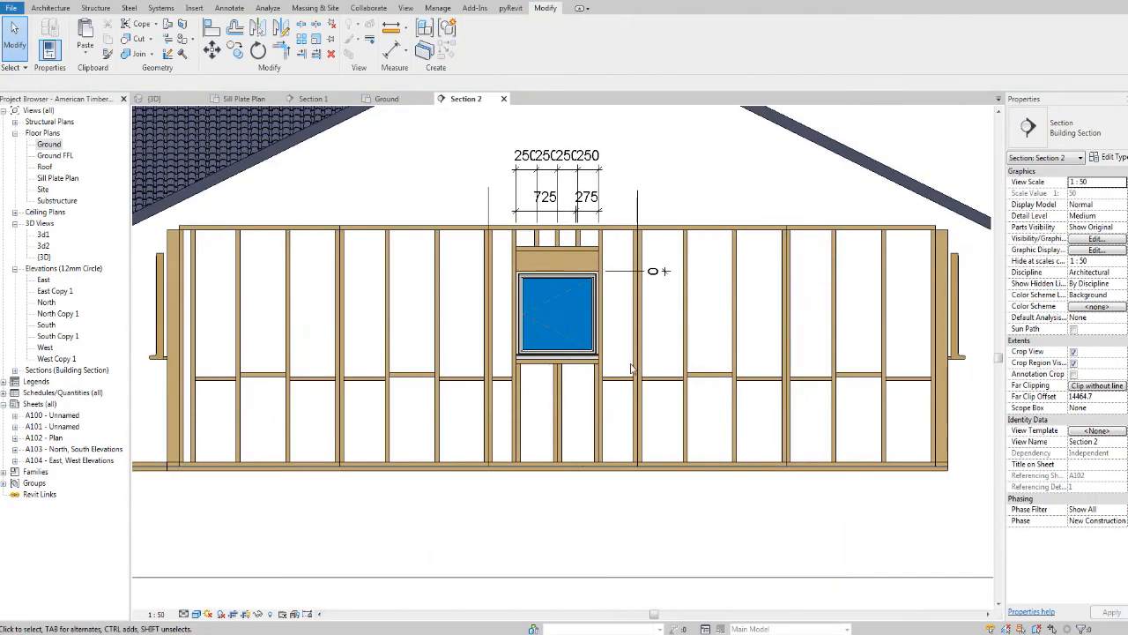
{"action": "scroll", "coordinate": [631, 368], "scroll_direction": "up", "scroll_amount": 2}
{"action": "scroll", "coordinate": [633, 357], "scroll_direction": "down", "scroll_amount": 3}
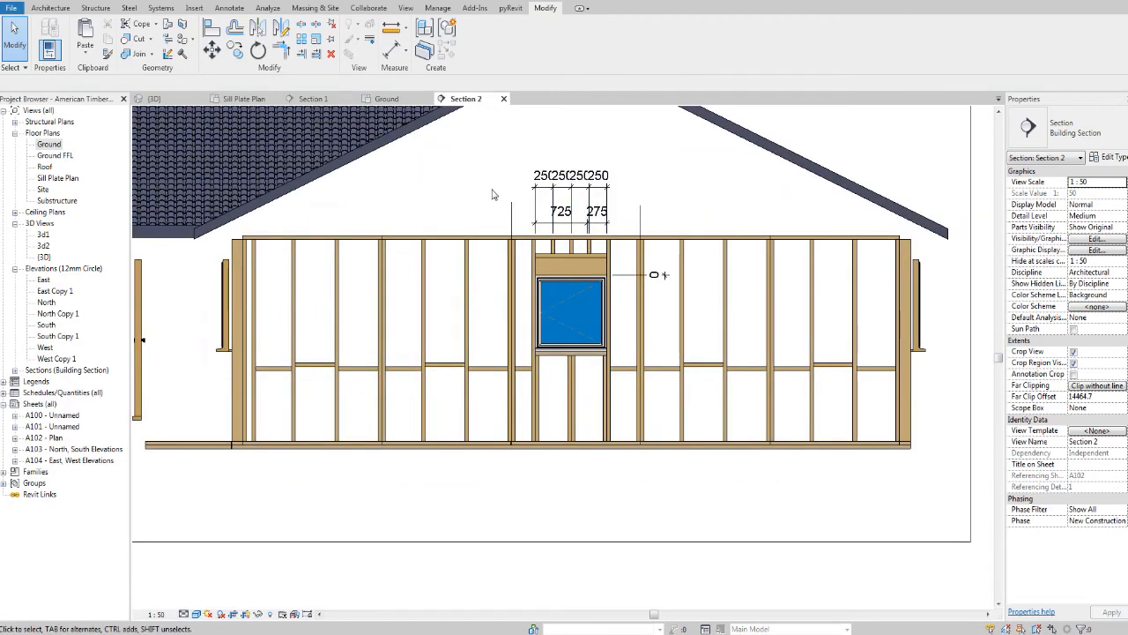
{"action": "scroll", "coordinate": [492, 195], "scroll_direction": "down", "scroll_amount": 1}
{"action": "left_click", "coordinate": [154, 99]}
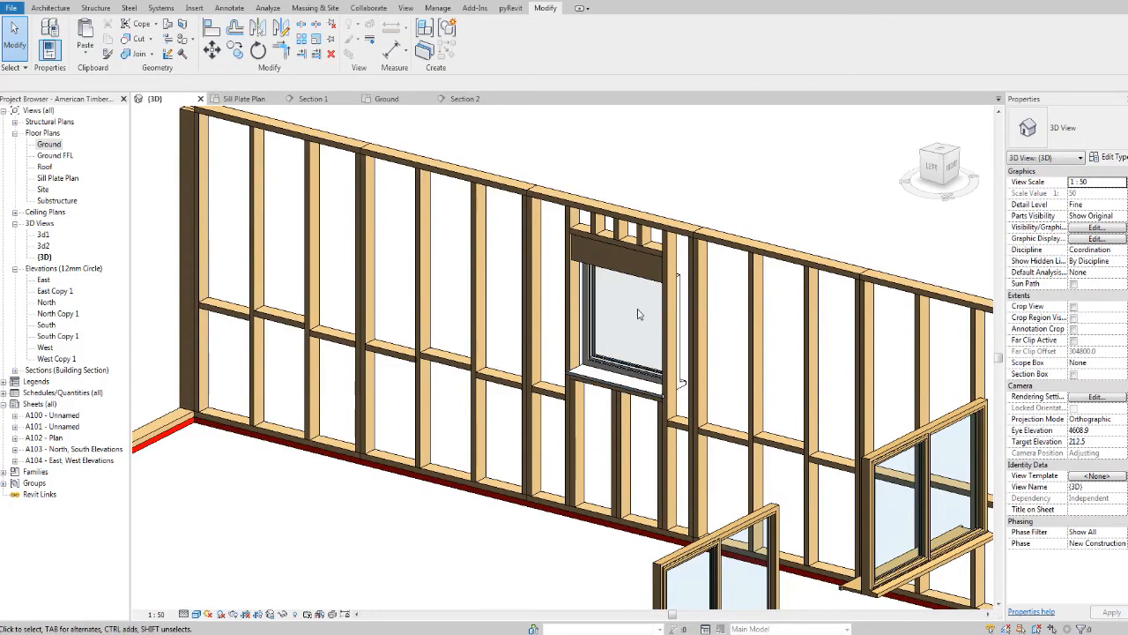
{"action": "scroll", "coordinate": [637, 312], "scroll_direction": "up", "scroll_amount": 4}
{"action": "scroll", "coordinate": [712, 312], "scroll_direction": "down", "scroll_amount": 3}
{"action": "middle_click_drag", "start_coordinate": [732, 319], "coordinate": [508, 344], "text": "shift"}
{"action": "scroll", "coordinate": [634, 309], "scroll_direction": "up", "scroll_amount": 2}
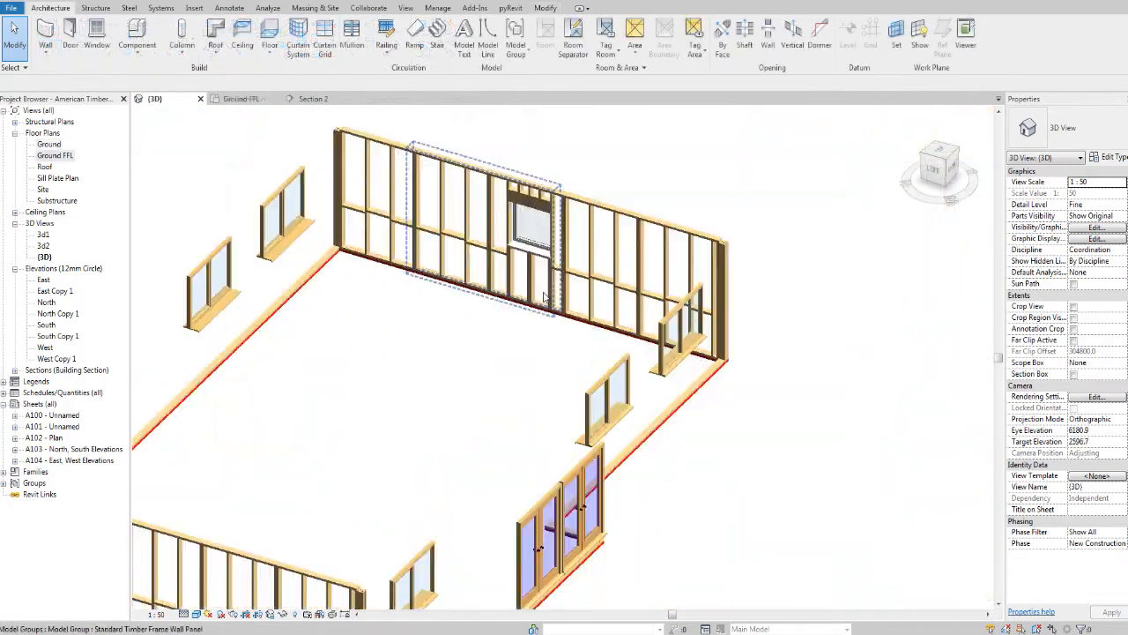
{"action": "scroll", "coordinate": [582, 309], "scroll_direction": "up", "scroll_amount": 5}
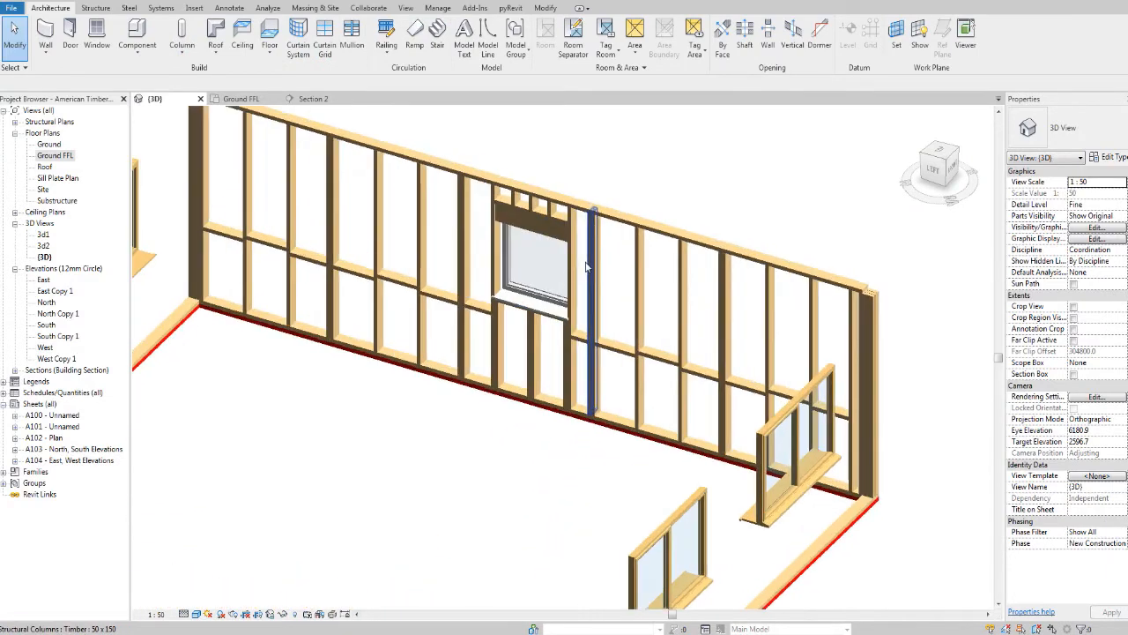
{"action": "left_click", "coordinate": [596, 327]}
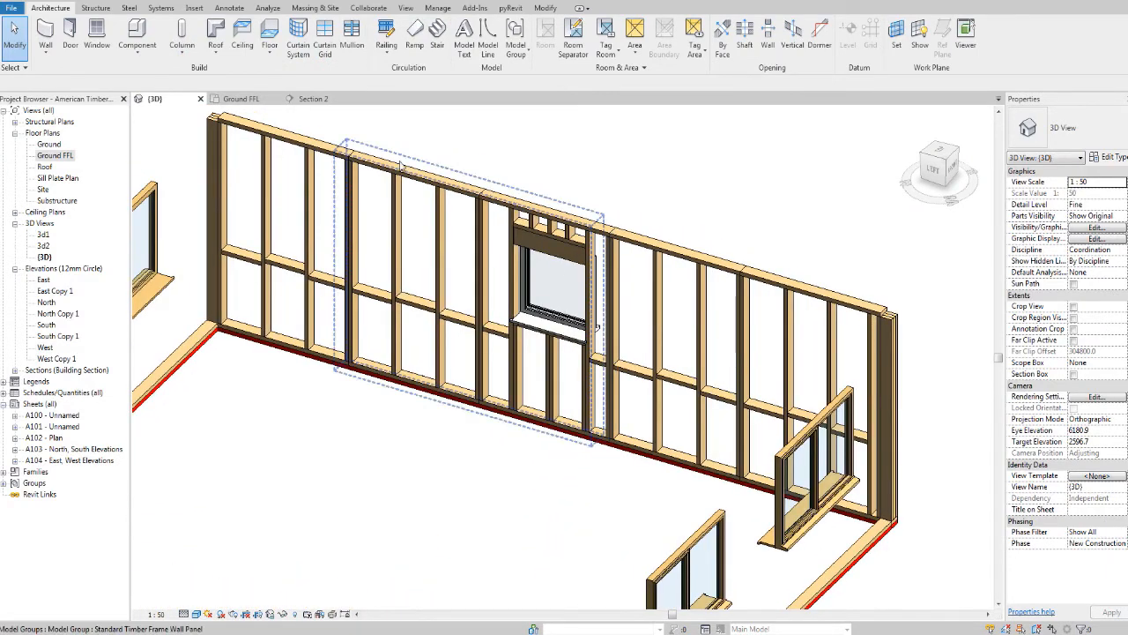
In Section 2, copy the full-height stud right of the window outward by 50 mm to double it.
{"action": "left_click", "coordinate": [323, 103]}
{"action": "scroll", "coordinate": [634, 324], "scroll_direction": "down", "scroll_amount": 2}
{"action": "scroll", "coordinate": [635, 324], "scroll_direction": "up", "scroll_amount": 4}
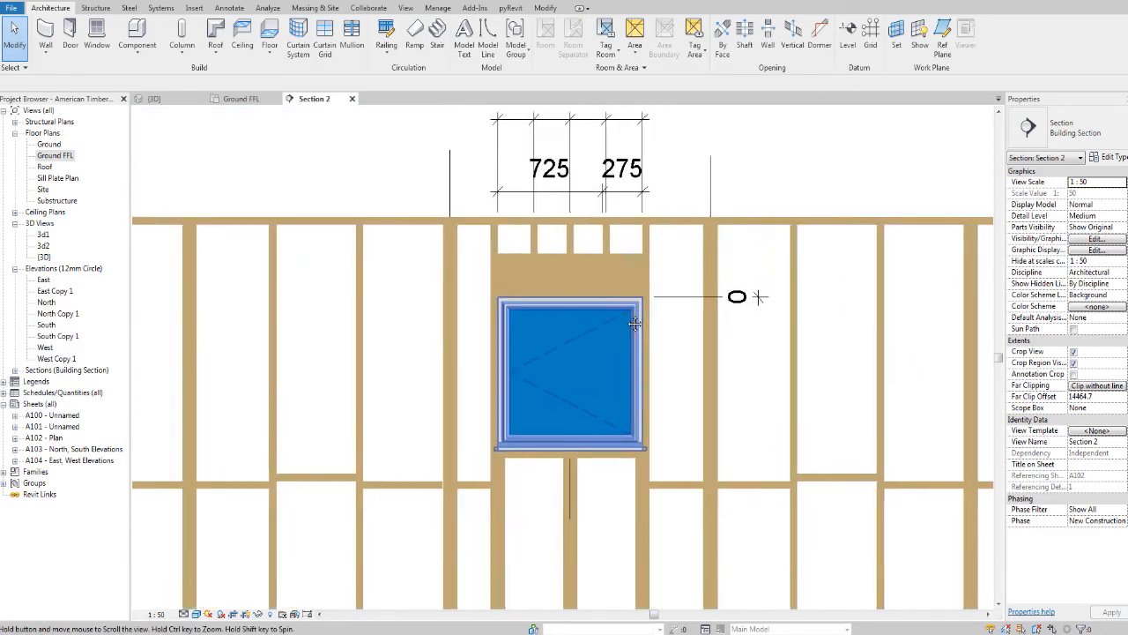
{"action": "scroll", "coordinate": [635, 304], "scroll_direction": "up", "scroll_amount": 1}
{"action": "middle_click_drag", "start_coordinate": [631, 295], "coordinate": [611, 261]}
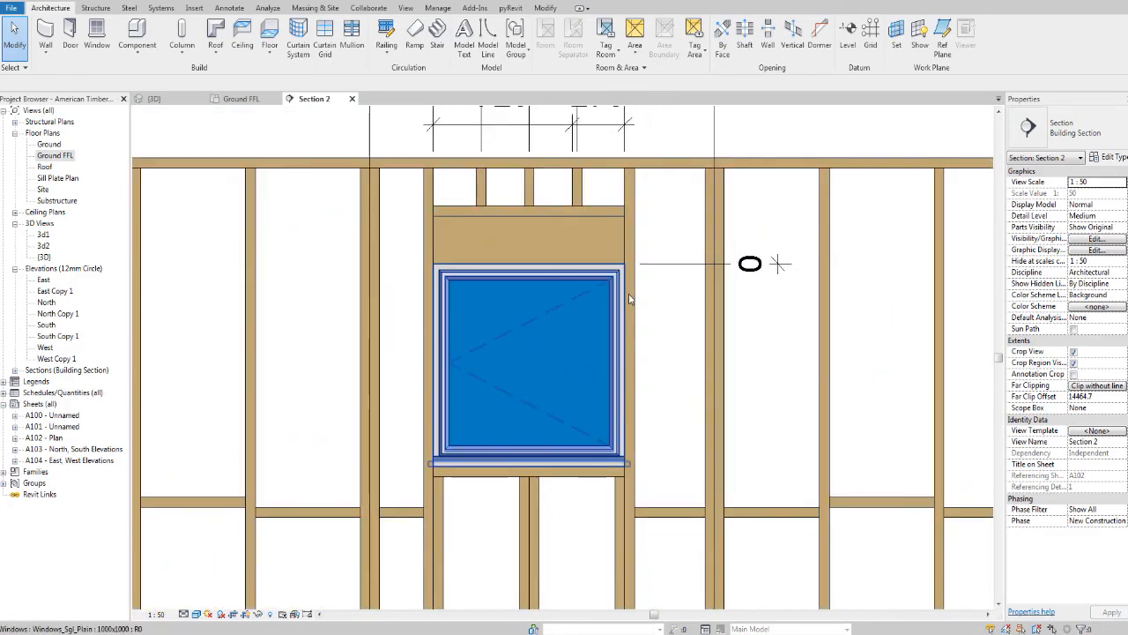
{"action": "left_click", "coordinate": [635, 303]}
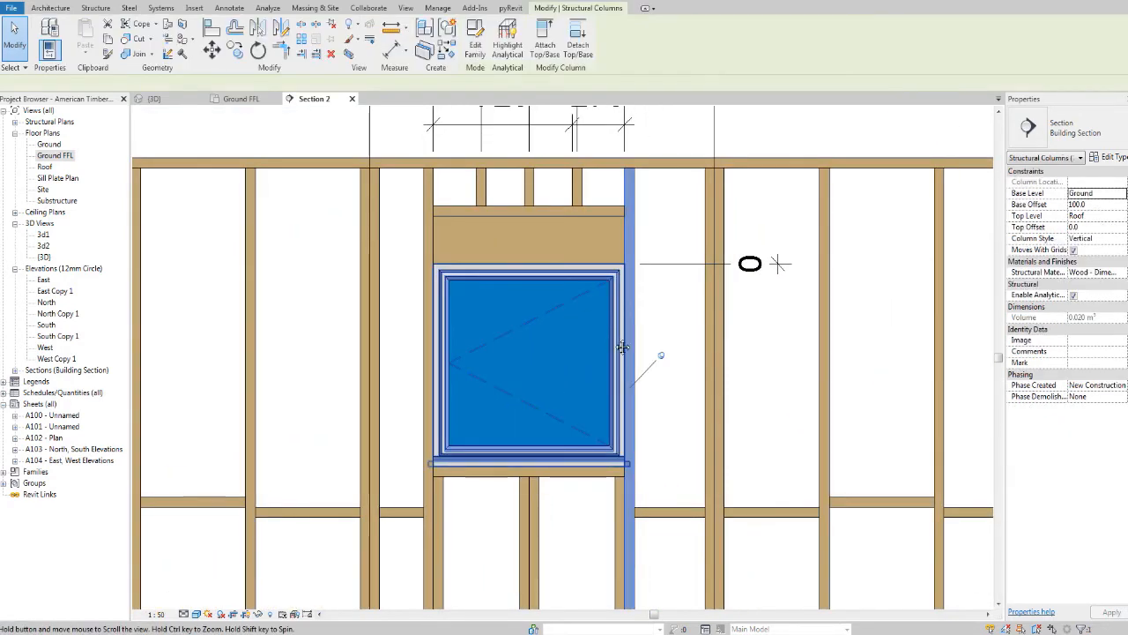
{"action": "middle_click_drag", "start_coordinate": [602, 340], "coordinate": [538, 281]}
{"action": "scroll", "coordinate": [569, 344], "scroll_direction": "up", "scroll_amount": 1}
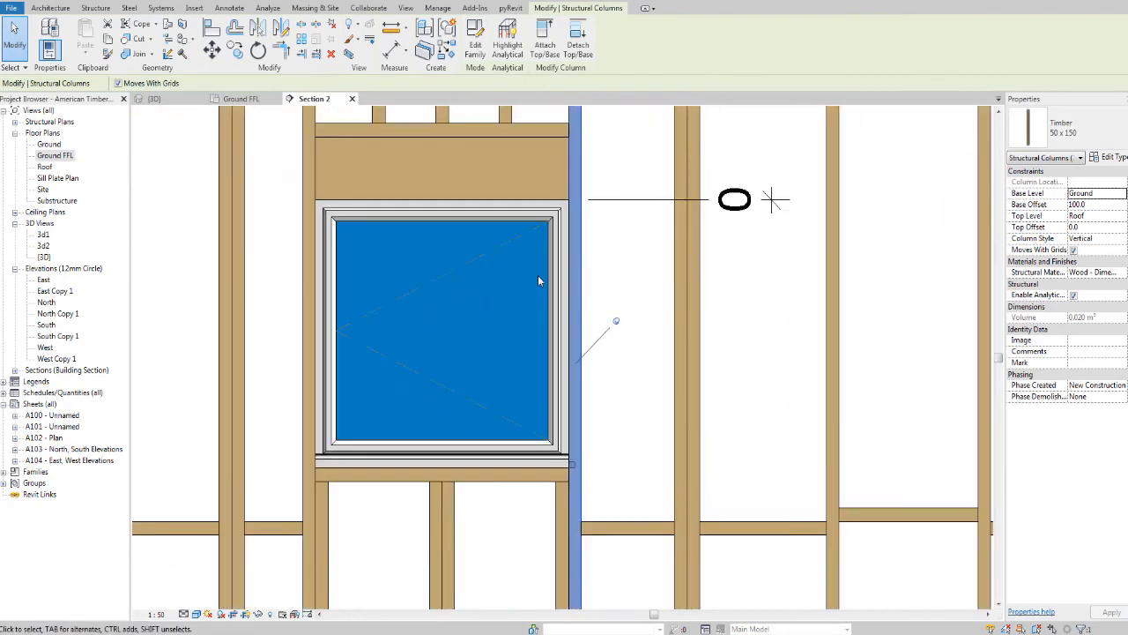
{"action": "middle_click_drag", "start_coordinate": [630, 195], "coordinate": [634, 234]}
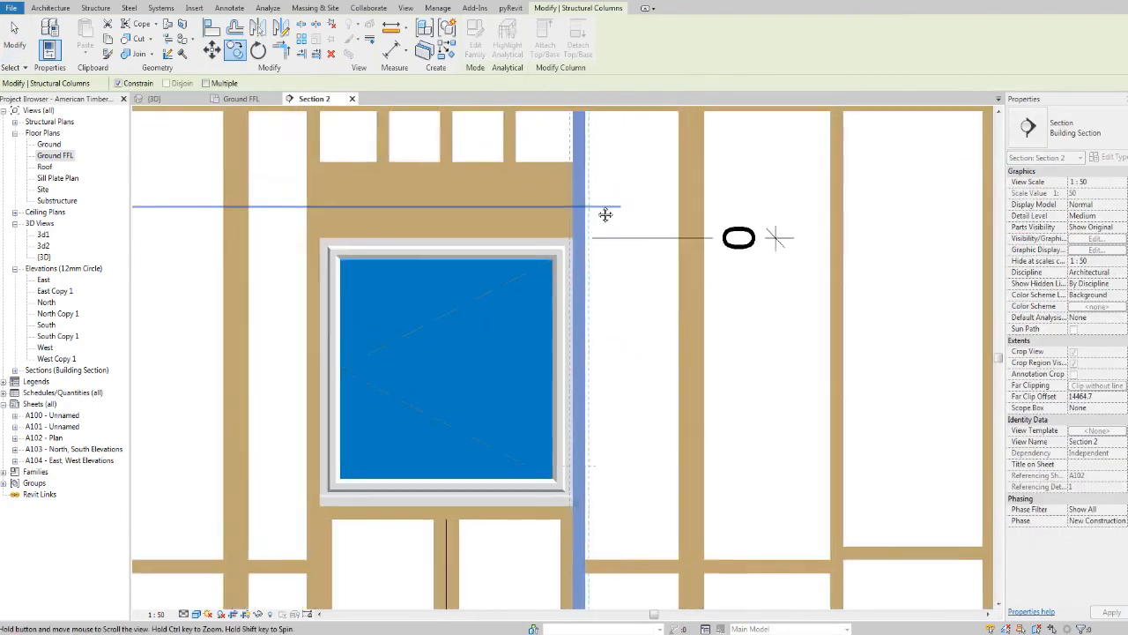
{"action": "left_click", "coordinate": [575, 212]}
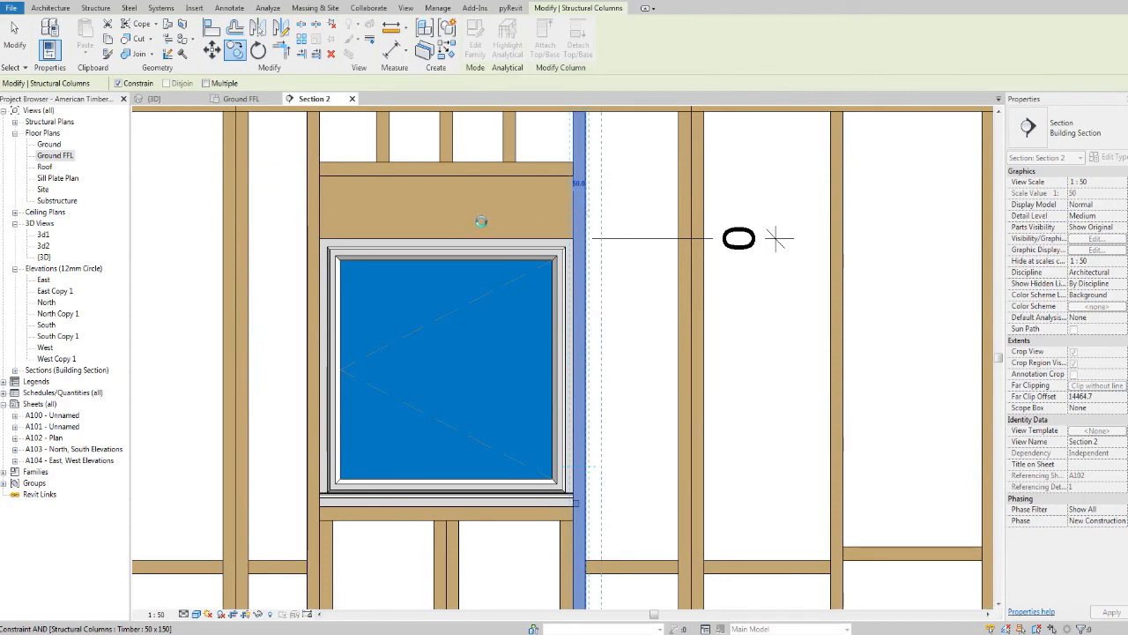
{"action": "middle_click_drag", "start_coordinate": [484, 218], "coordinate": [532, 230]}
{"action": "key", "text": "Escape"}
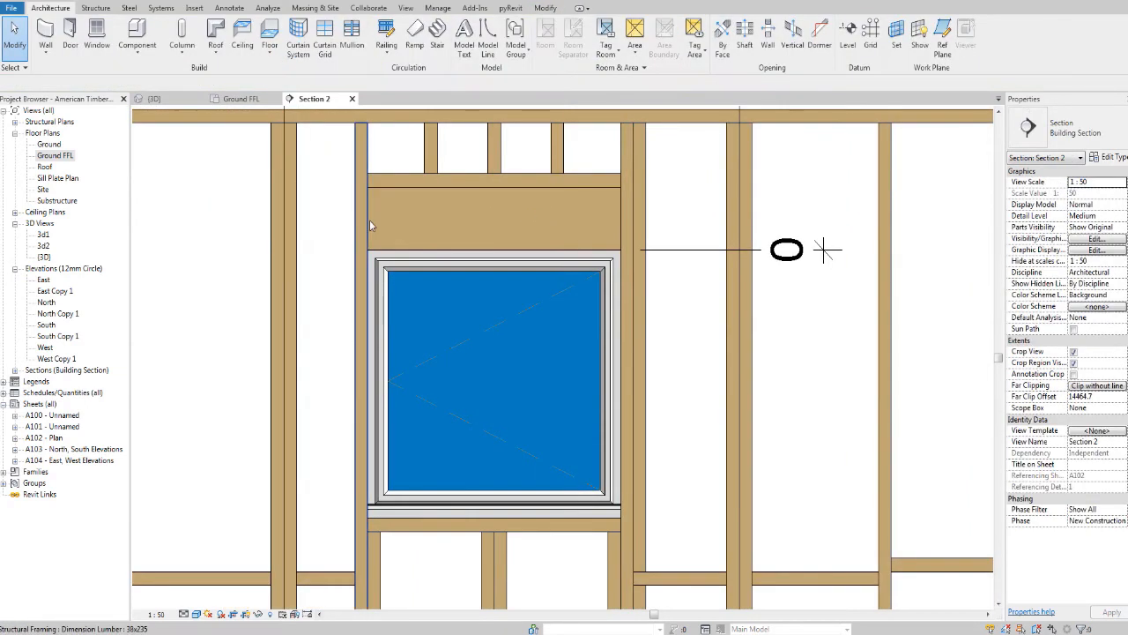
Copy the full-height stud left of the window outward by its own width to double it.
{"action": "left_click", "coordinate": [361, 225]}
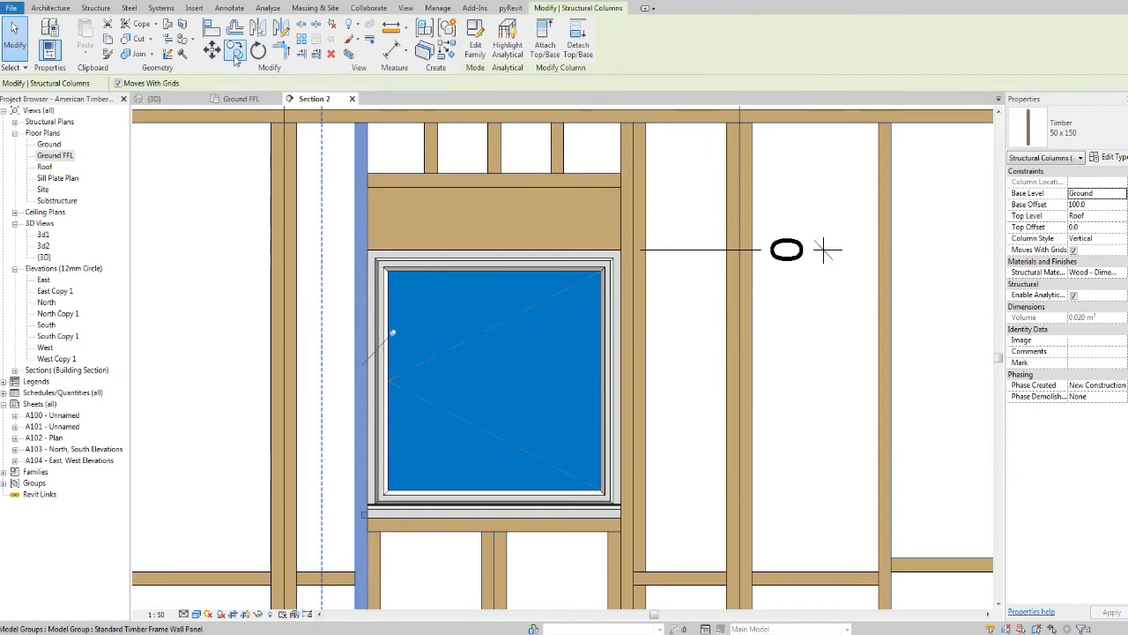
{"action": "left_click", "coordinate": [235, 53]}
{"action": "left_click", "coordinate": [369, 221]}
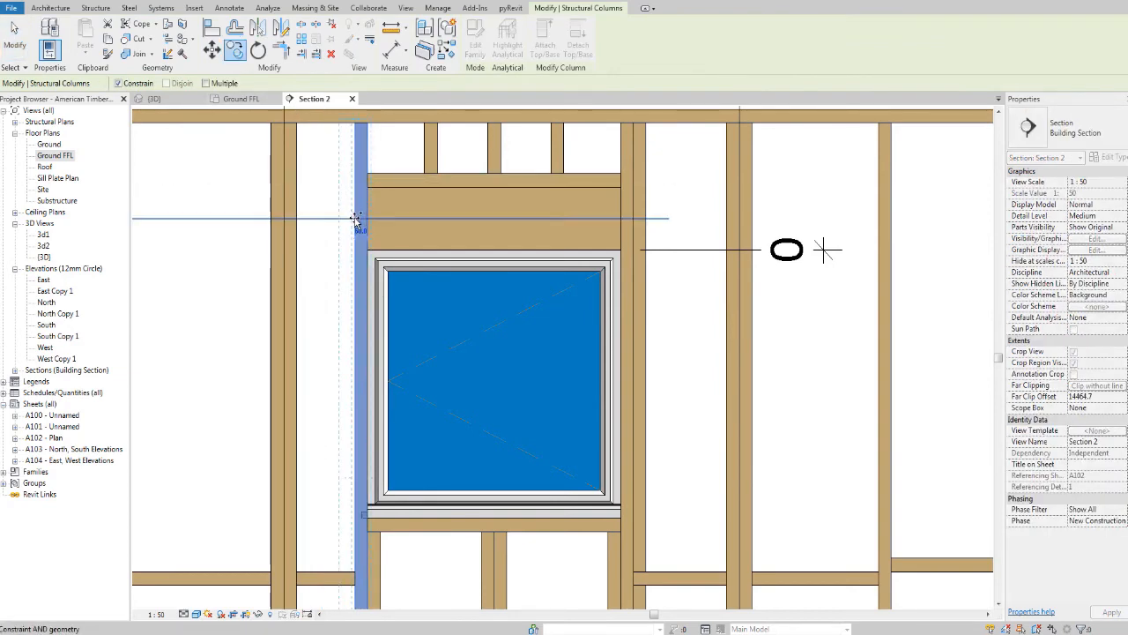
{"action": "left_click", "coordinate": [356, 219]}
{"action": "key", "text": "Escape"}
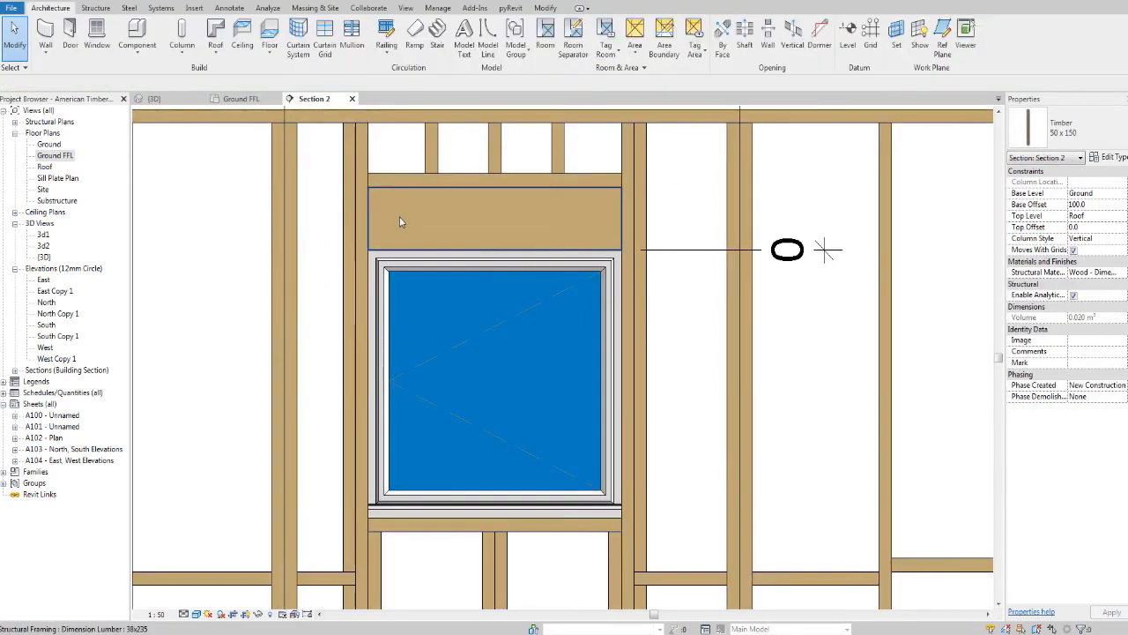
Add an aligned dimension from the underside of the top plate to the underside of the header above the window.
{"action": "middle_click_drag", "start_coordinate": [410, 228], "coordinate": [423, 243]}
{"action": "left_click", "coordinate": [369, 173]}
{"action": "key", "text": "i"}
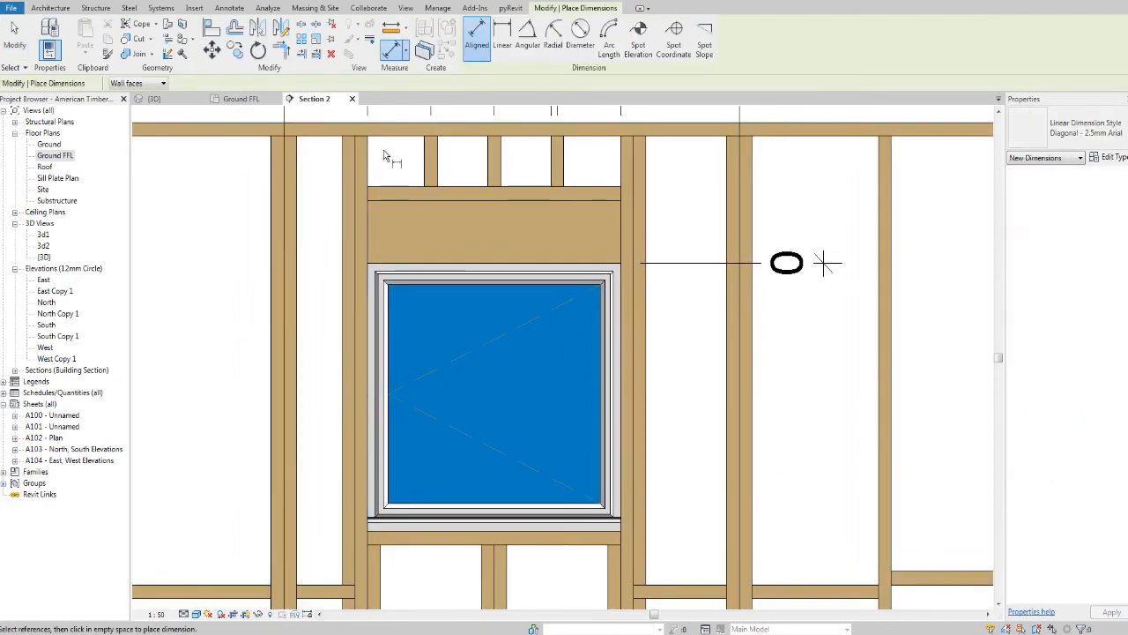
{"action": "left_click", "coordinate": [379, 143]}
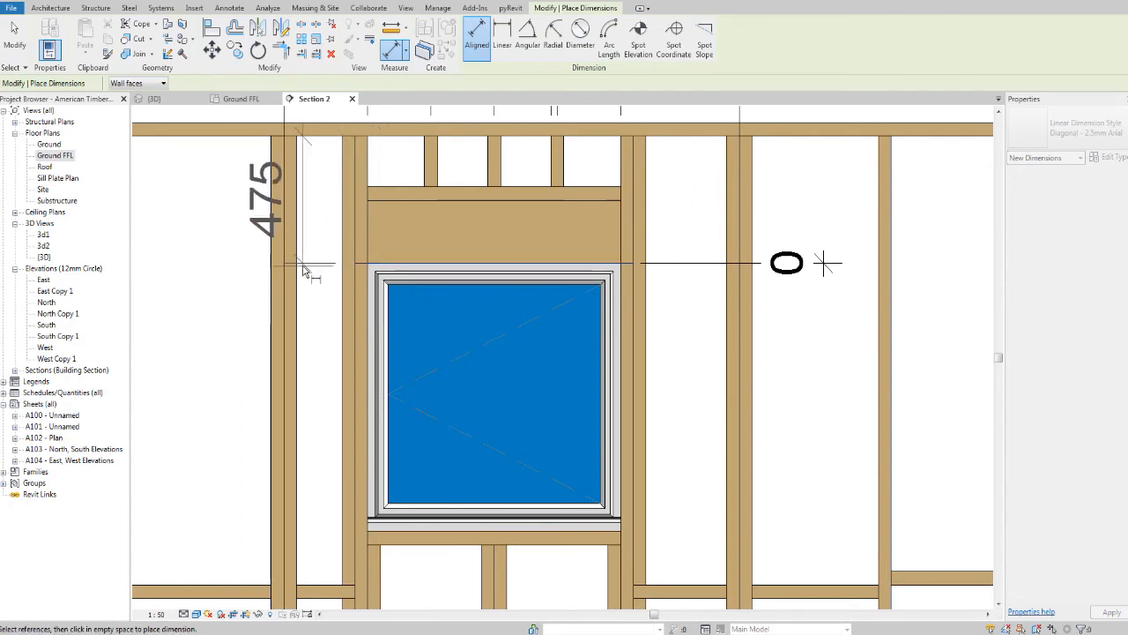
{"action": "left_click", "coordinate": [214, 256]}
{"action": "key", "text": "Escape"}
{"action": "key", "text": "Escape"}
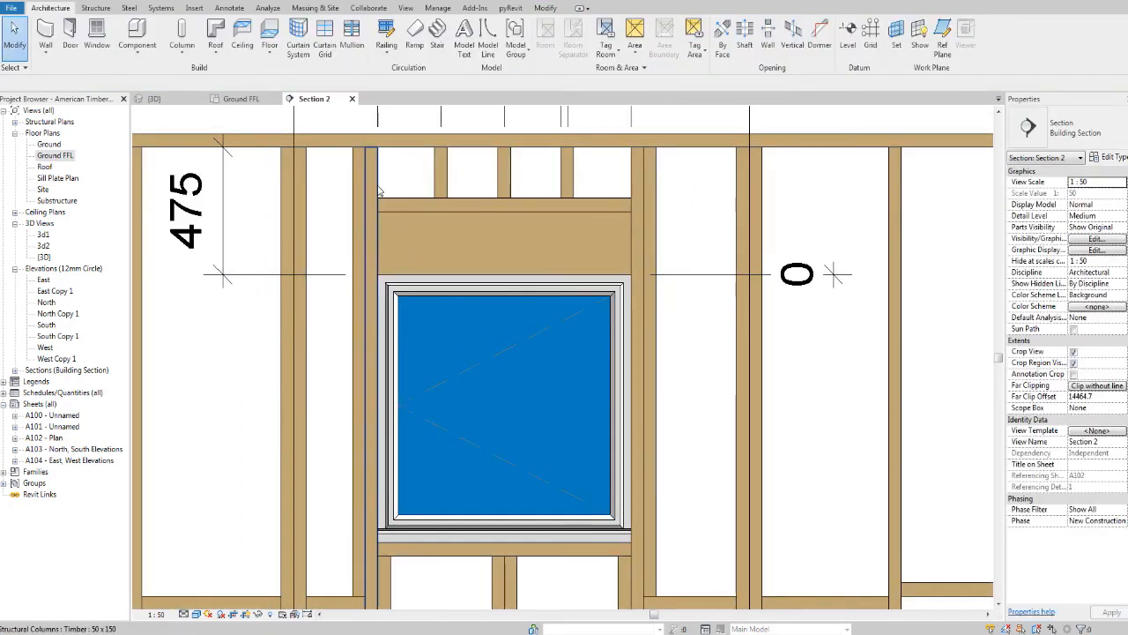
Set the top offset of the inner studs on both sides of the window to -475.
{"action": "left_click", "coordinate": [370, 242]}
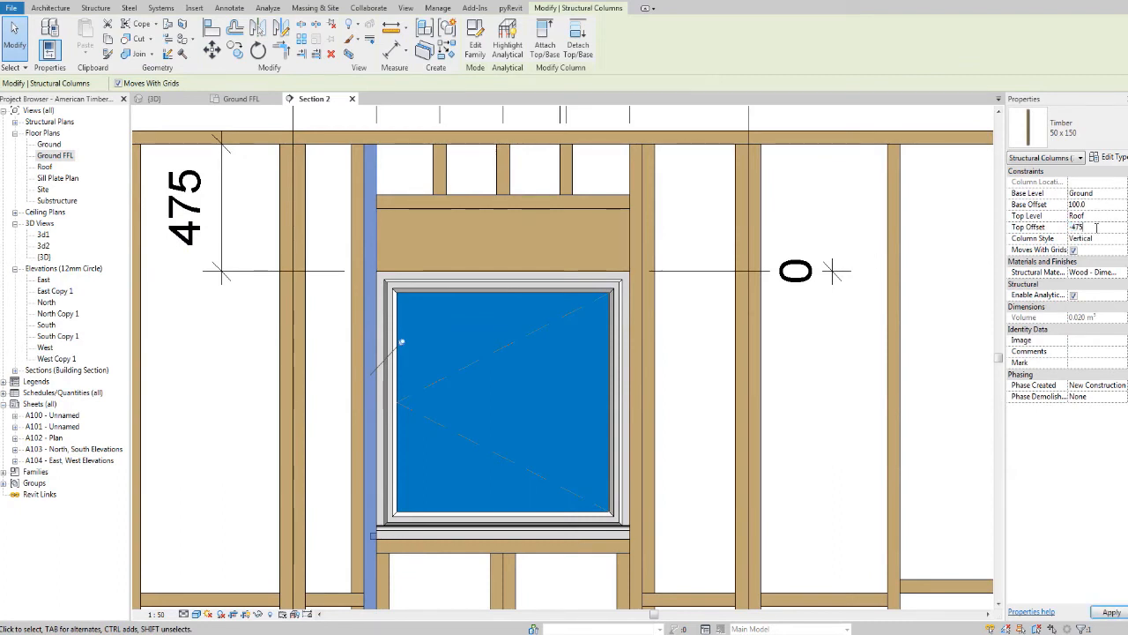
{"action": "left_click", "coordinate": [254, 335]}
{"action": "left_click", "coordinate": [628, 183]}
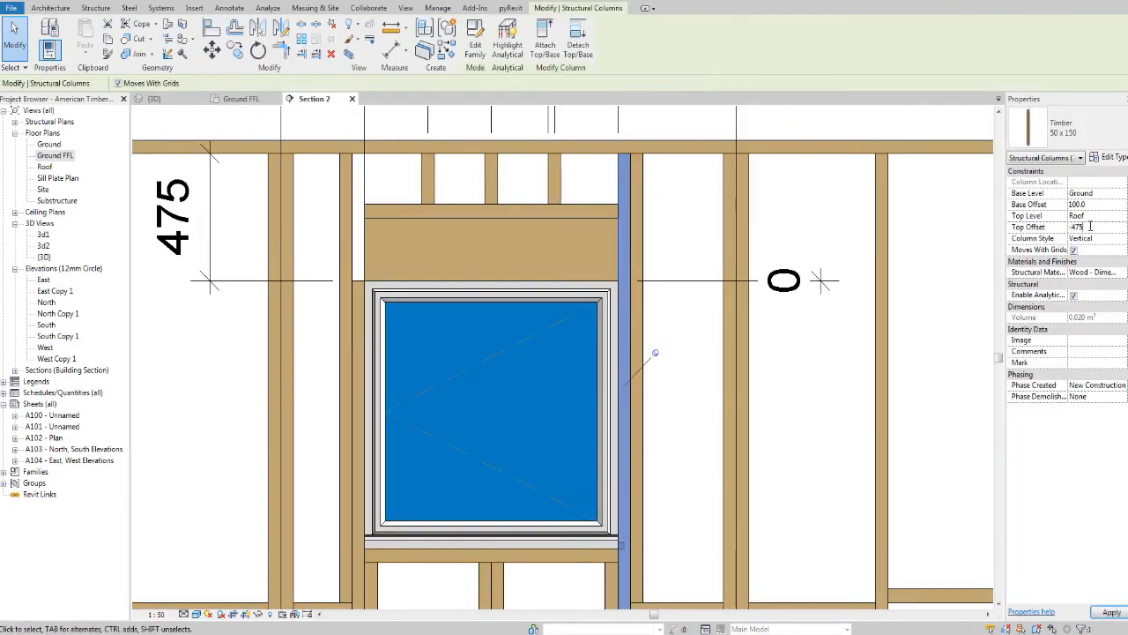
{"action": "left_click", "coordinate": [475, 320]}
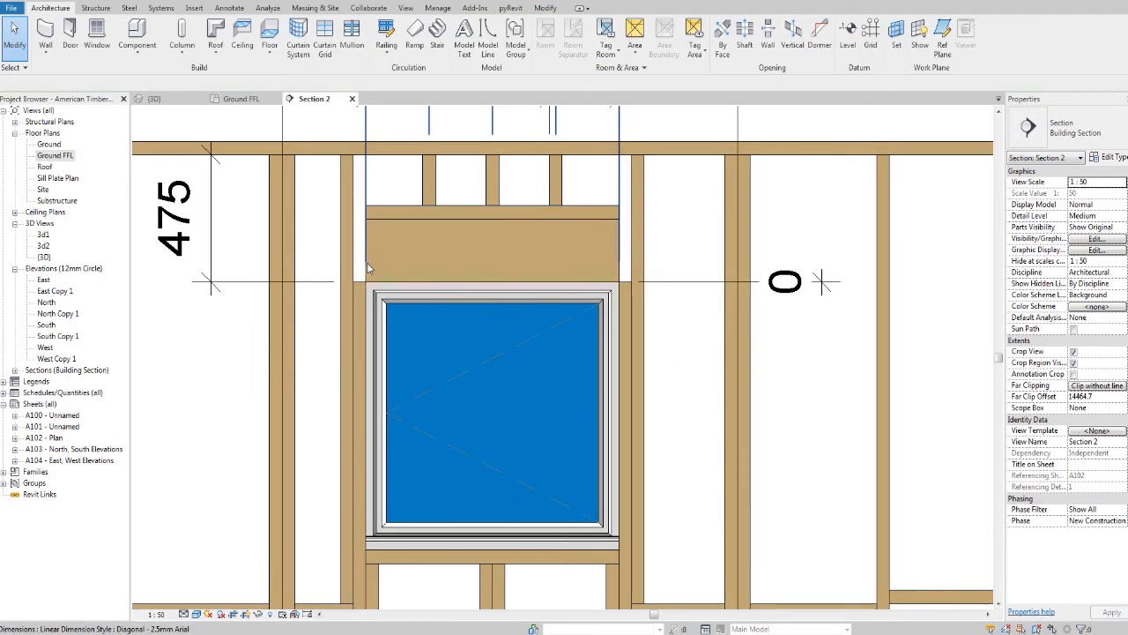
Extend both ends of the 38x235 header over the shortened studs to meet the full-height side studs.
{"action": "scroll", "coordinate": [369, 270], "scroll_direction": "up", "scroll_amount": 3}
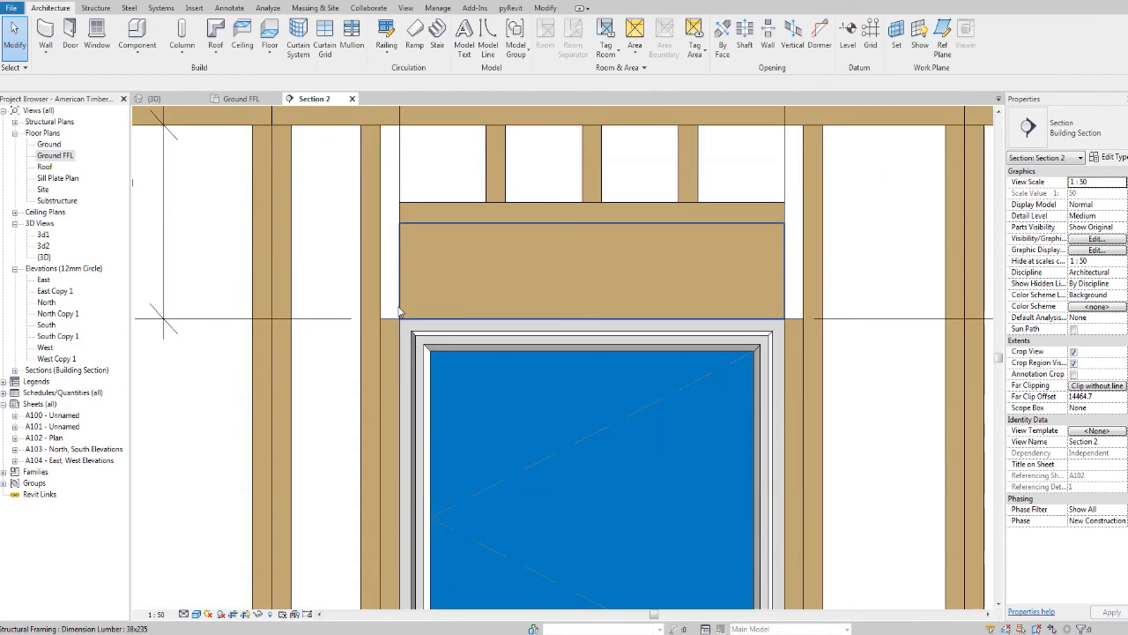
{"action": "left_click", "coordinate": [399, 313]}
{"action": "scroll", "coordinate": [402, 300], "scroll_direction": "up", "scroll_amount": 2}
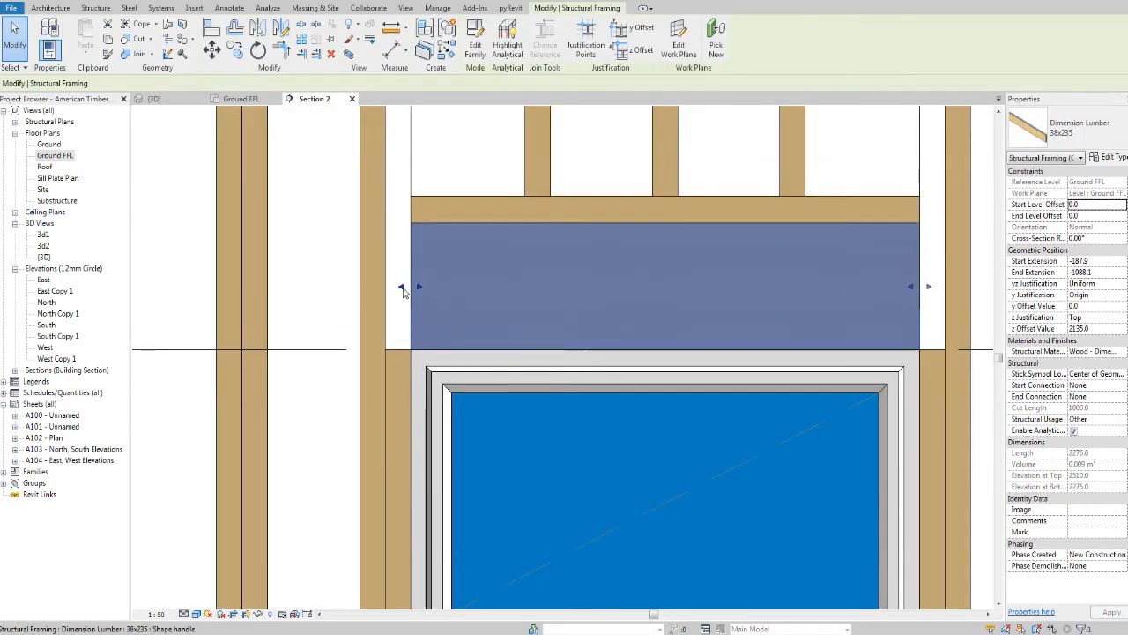
{"action": "left_click_drag", "start_coordinate": [403, 291], "coordinate": [388, 289]}
{"action": "scroll", "coordinate": [394, 354], "scroll_direction": "down", "scroll_amount": 2}
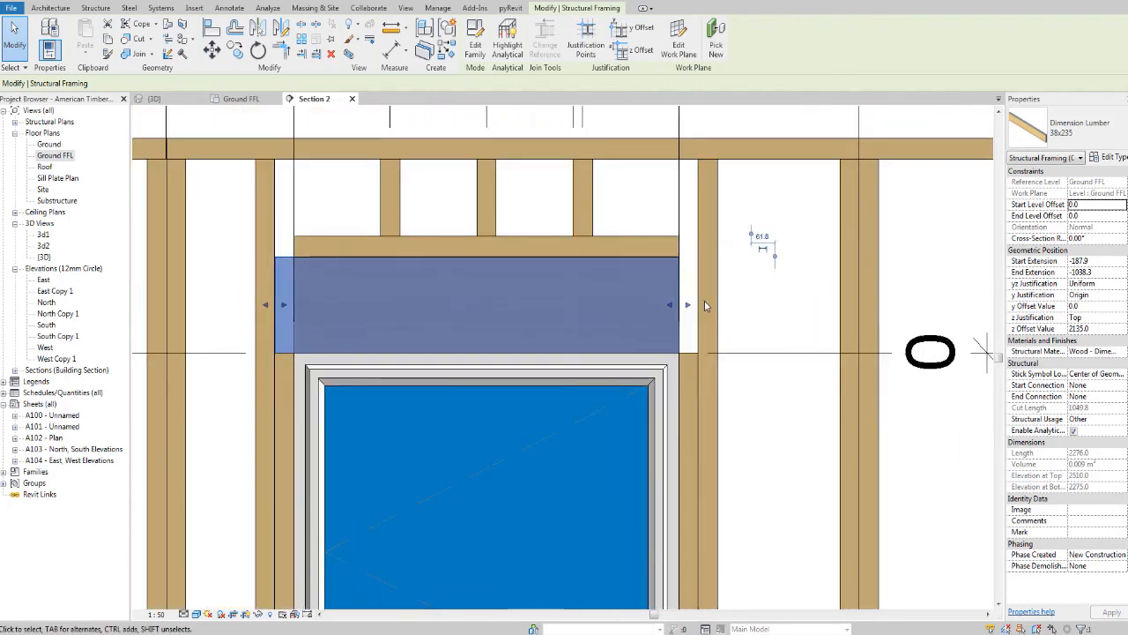
{"action": "left_click_drag", "start_coordinate": [688, 306], "coordinate": [698, 308]}
{"action": "middle_click_drag", "start_coordinate": [662, 348], "coordinate": [672, 337]}
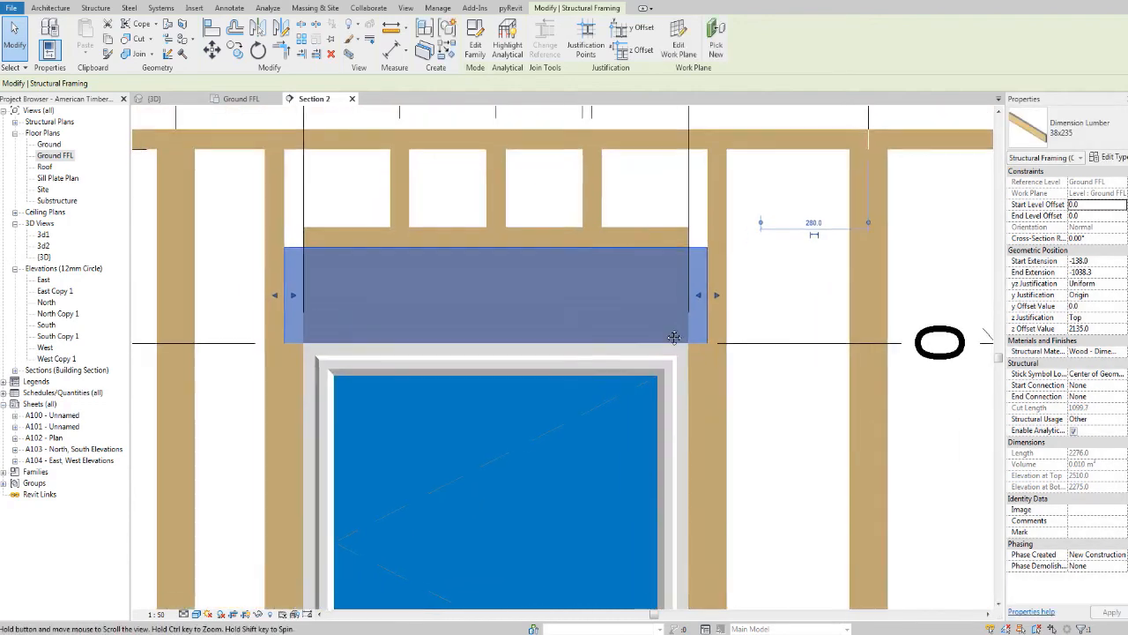
{"action": "key", "text": "Escape"}
Extend both ends of the 50 x 150 member above the header to the full-height side studs.
{"action": "middle_click_drag", "start_coordinate": [661, 290], "coordinate": [663, 303]}
{"action": "middle_click_drag", "start_coordinate": [479, 289], "coordinate": [552, 311]}
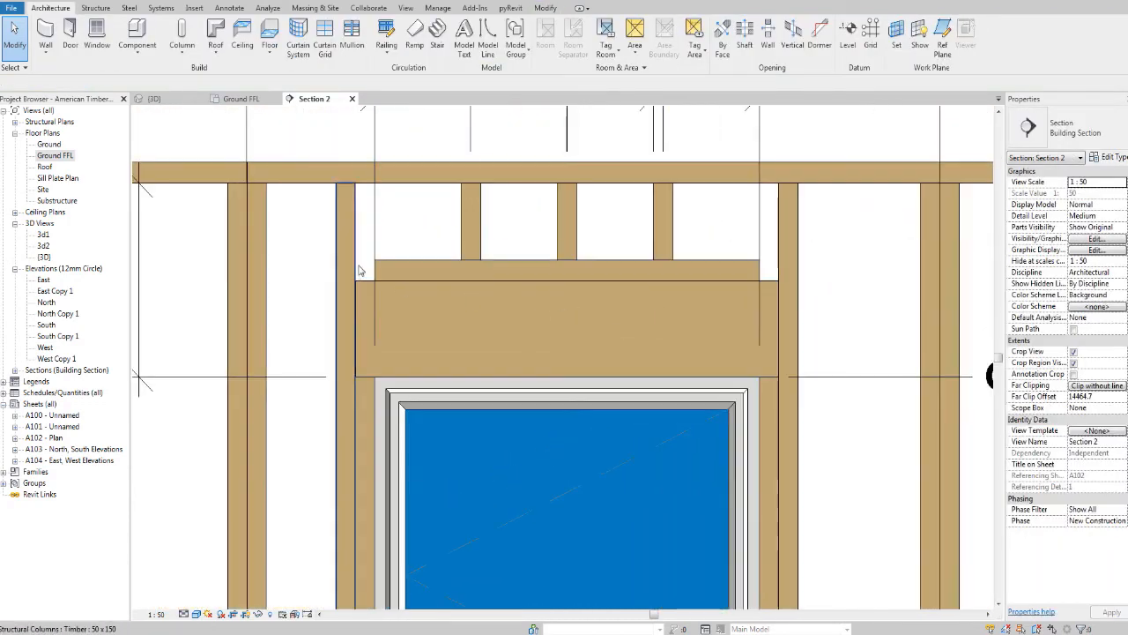
{"action": "scroll", "coordinate": [370, 268], "scroll_direction": "up", "scroll_amount": 1}
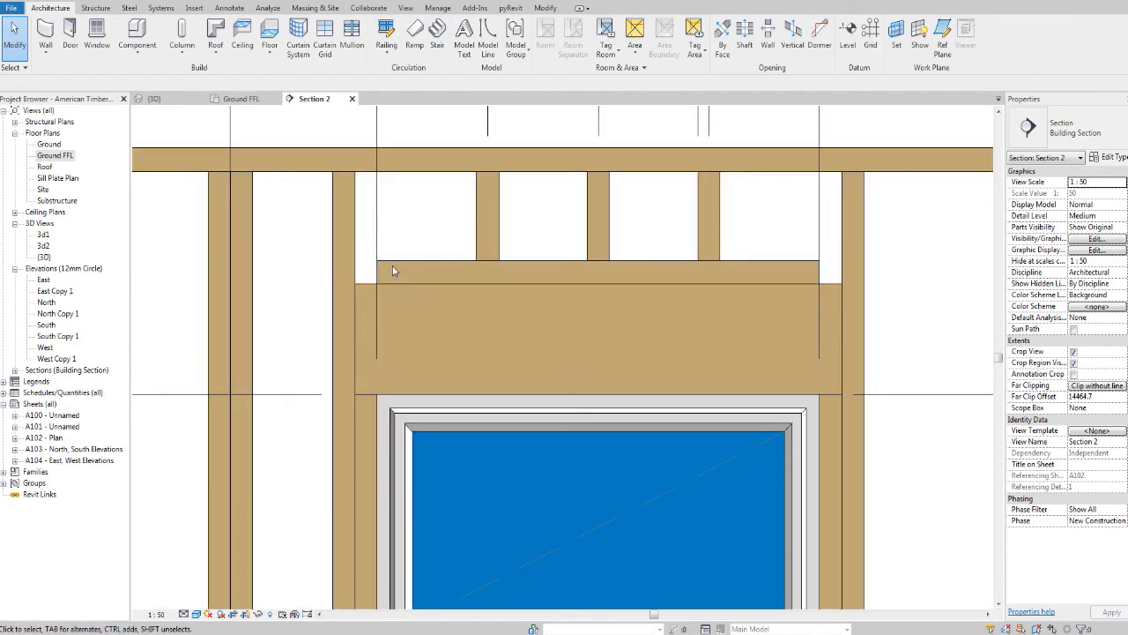
{"action": "left_click", "coordinate": [393, 263]}
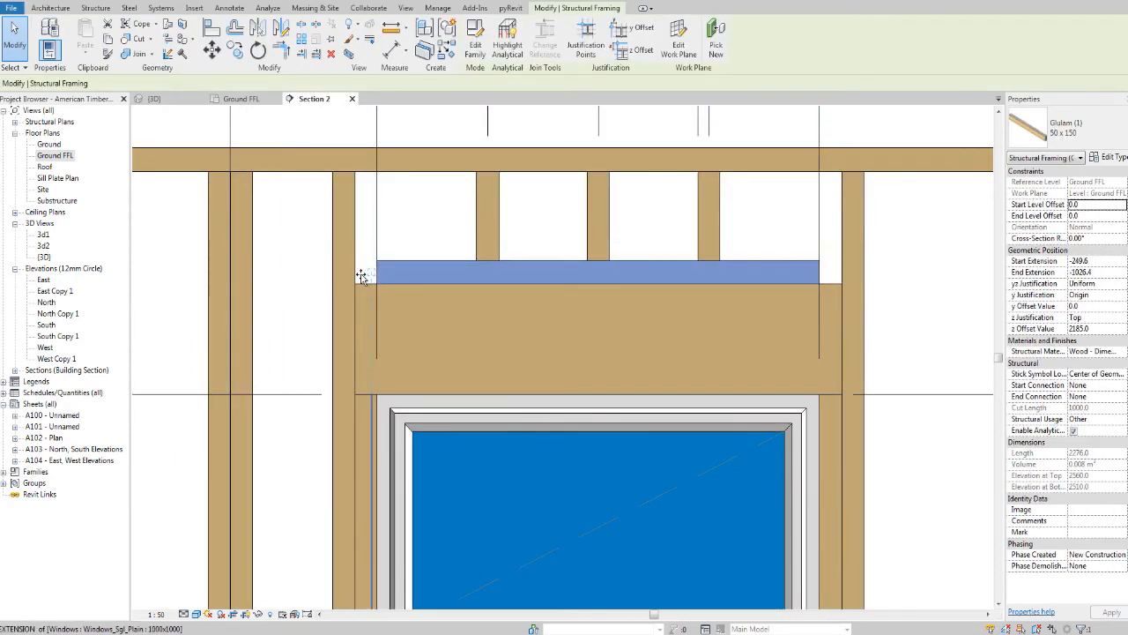
{"action": "left_click_drag", "start_coordinate": [360, 276], "coordinate": [357, 276]}
{"action": "middle_click_drag", "start_coordinate": [746, 303], "coordinate": [645, 320]}
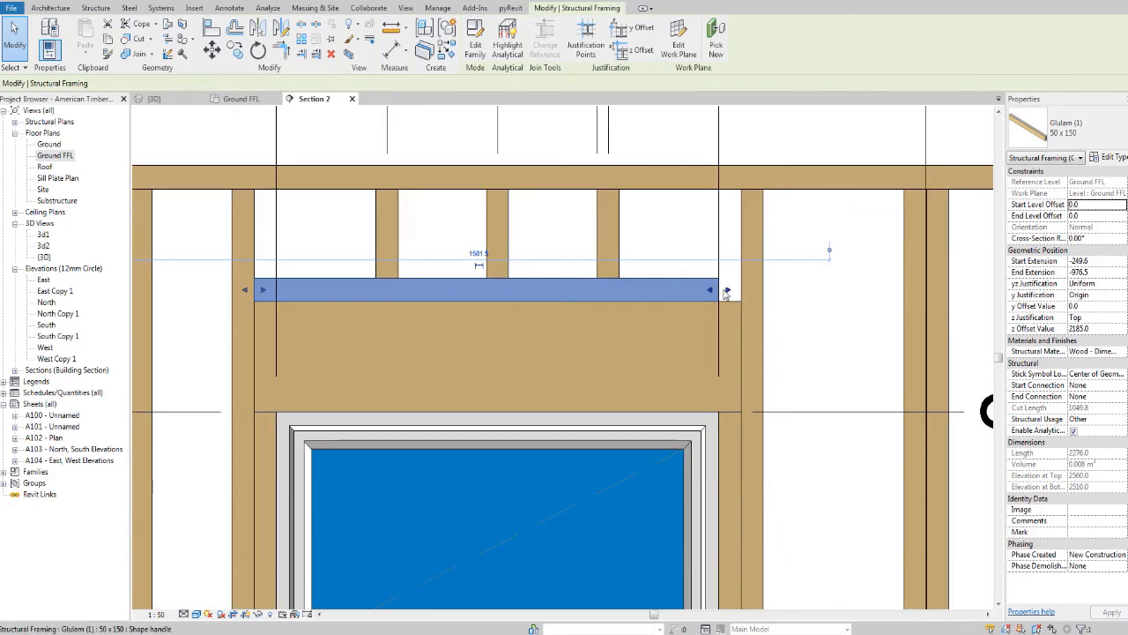
{"action": "left_click_drag", "start_coordinate": [728, 291], "coordinate": [740, 292]}
{"action": "middle_click_drag", "start_coordinate": [678, 284], "coordinate": [731, 323]}
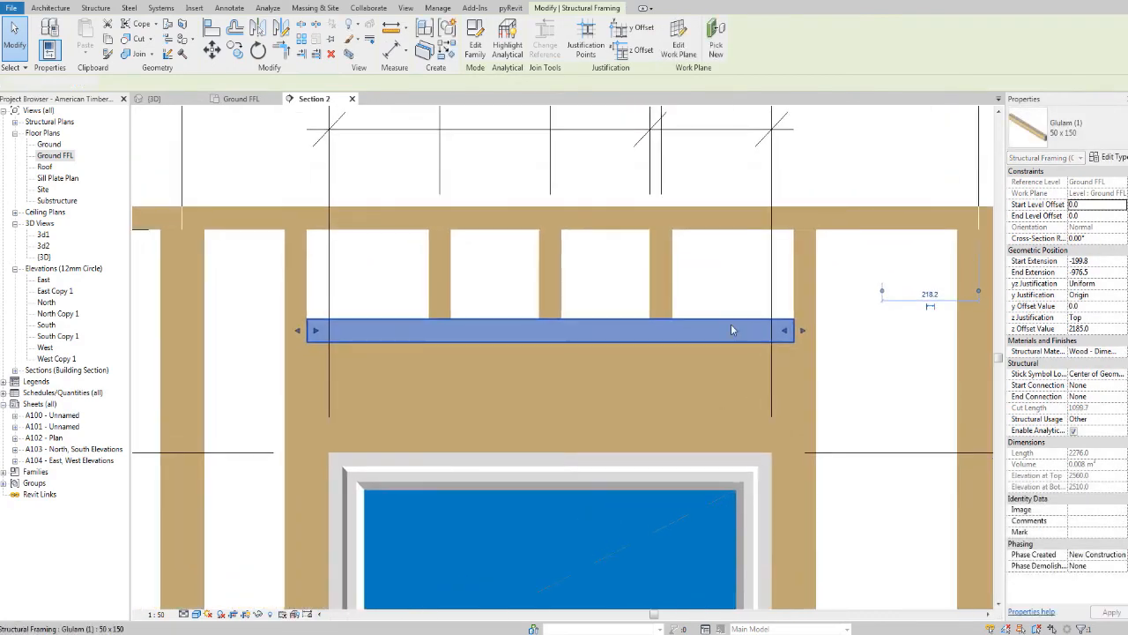
{"action": "left_click", "coordinate": [677, 292]}
Move the chain dimension's outer witness lines to the full-height studs, then toggle equality on to respace the short studs and off again.
{"action": "scroll", "coordinate": [677, 292], "scroll_direction": "down", "scroll_amount": 2}
{"action": "middle_click_drag", "start_coordinate": [603, 226], "coordinate": [606, 325]}
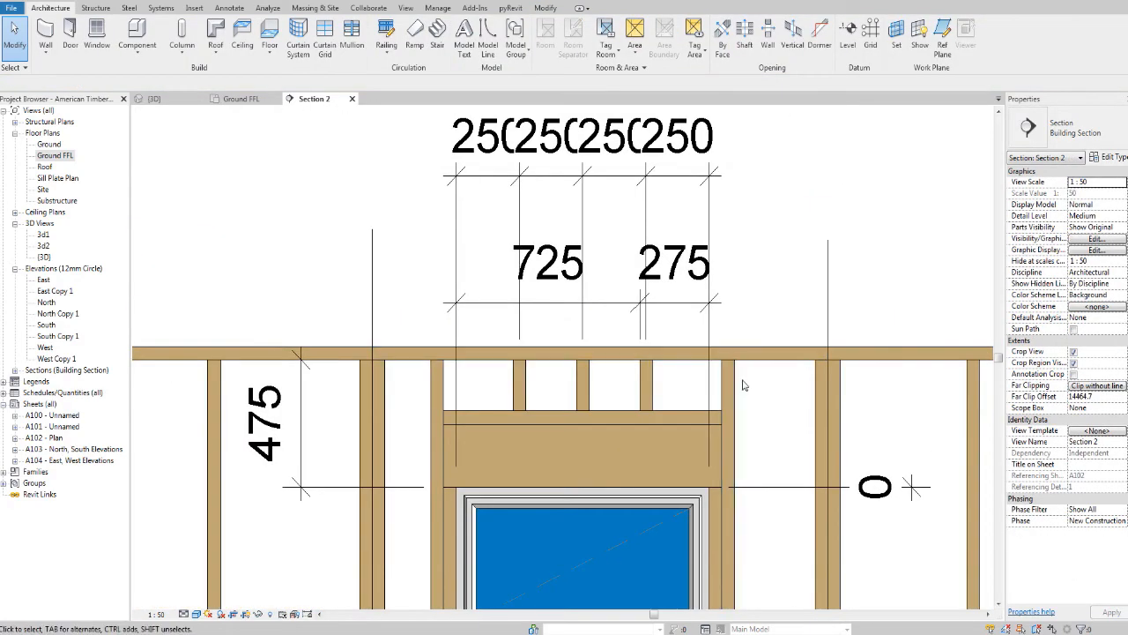
{"action": "middle_click_drag", "start_coordinate": [754, 394], "coordinate": [743, 394]}
{"action": "left_click", "coordinate": [571, 190]}
{"action": "scroll", "coordinate": [732, 292], "scroll_direction": "down", "scroll_amount": 1}
{"action": "middle_click_drag", "start_coordinate": [732, 292], "coordinate": [650, 304]}
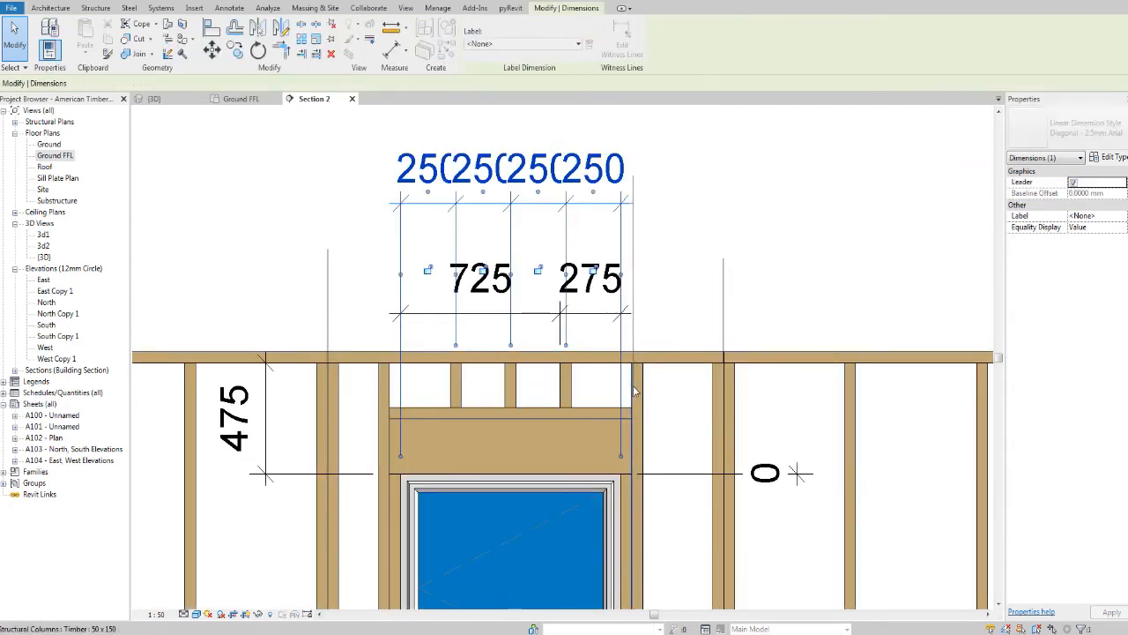
{"action": "left_click_drag", "start_coordinate": [635, 391], "coordinate": [633, 391]}
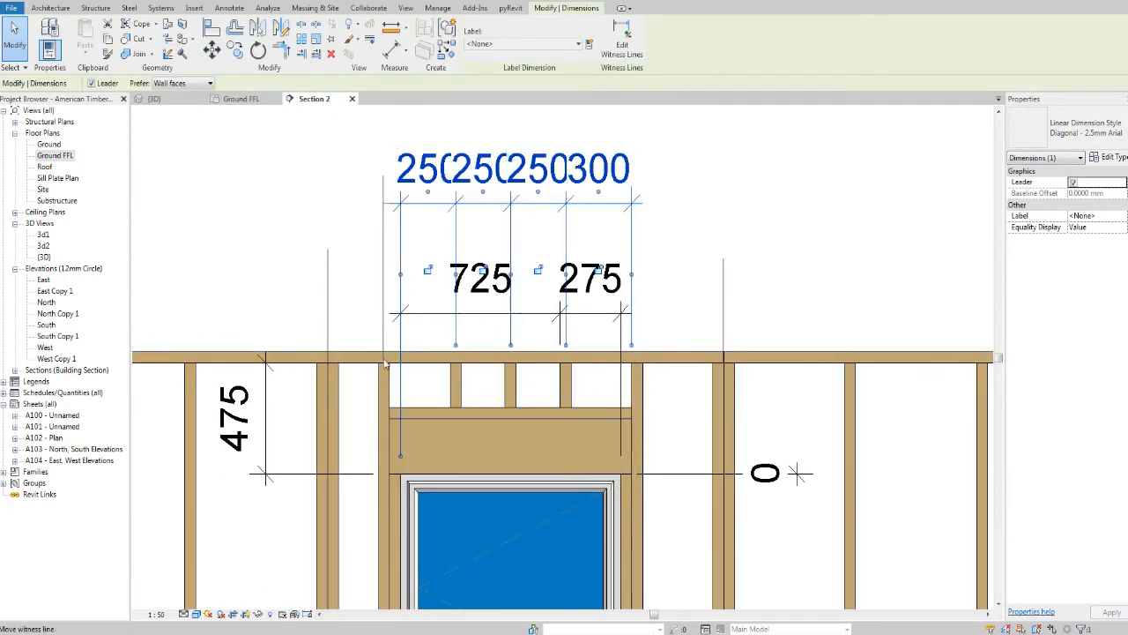
{"action": "left_click_drag", "start_coordinate": [386, 363], "coordinate": [390, 363]}
{"action": "middle_click_drag", "start_coordinate": [528, 163], "coordinate": [568, 342]}
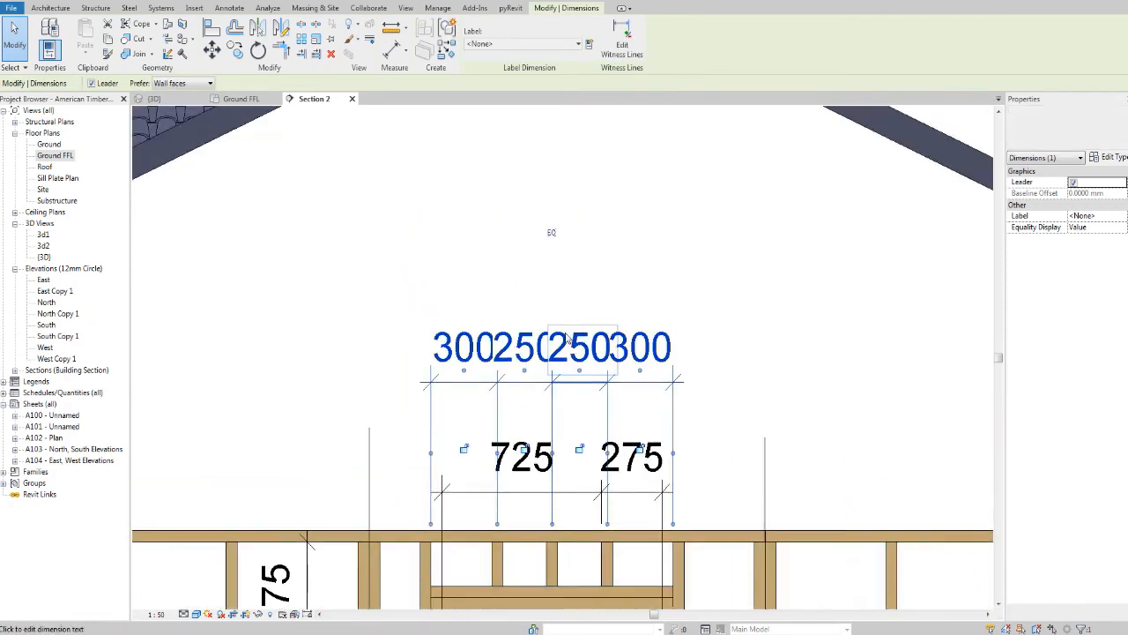
{"action": "scroll", "coordinate": [569, 342], "scroll_direction": "down", "scroll_amount": 1}
{"action": "left_click", "coordinate": [554, 249]}
{"action": "left_click", "coordinate": [556, 252]}
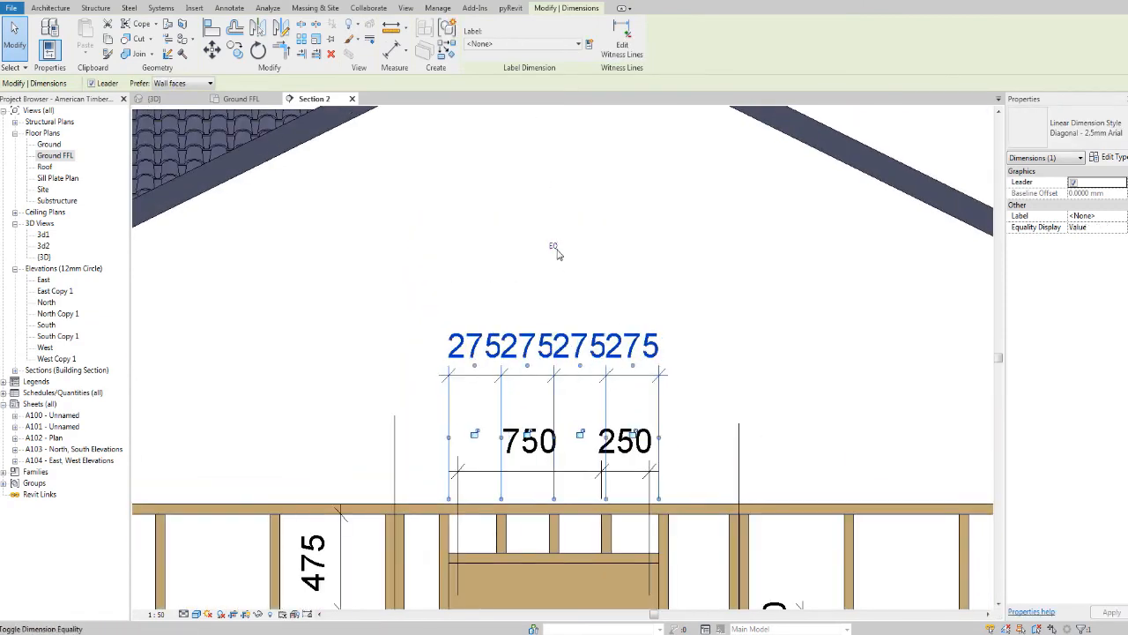
{"action": "left_click", "coordinate": [700, 285]}
Review the window framing in the section and examine the header's ends in the 3D view.
{"action": "scroll", "coordinate": [700, 285], "scroll_direction": "down", "scroll_amount": 5}
{"action": "middle_click_drag", "start_coordinate": [726, 350], "coordinate": [716, 309]}
{"action": "scroll", "coordinate": [659, 400], "scroll_direction": "up", "scroll_amount": 4}
{"action": "scroll", "coordinate": [659, 401], "scroll_direction": "up", "scroll_amount": 2}
{"action": "middle_click_drag", "start_coordinate": [660, 388], "coordinate": [656, 363]}
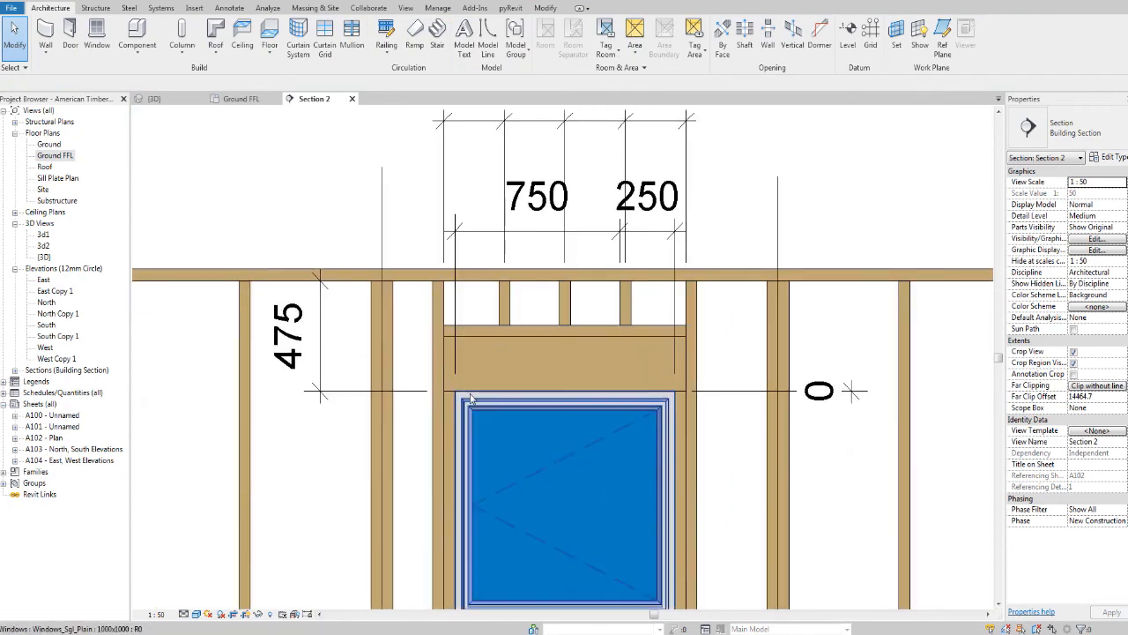
{"action": "scroll", "coordinate": [547, 300], "scroll_direction": "down", "scroll_amount": 3}
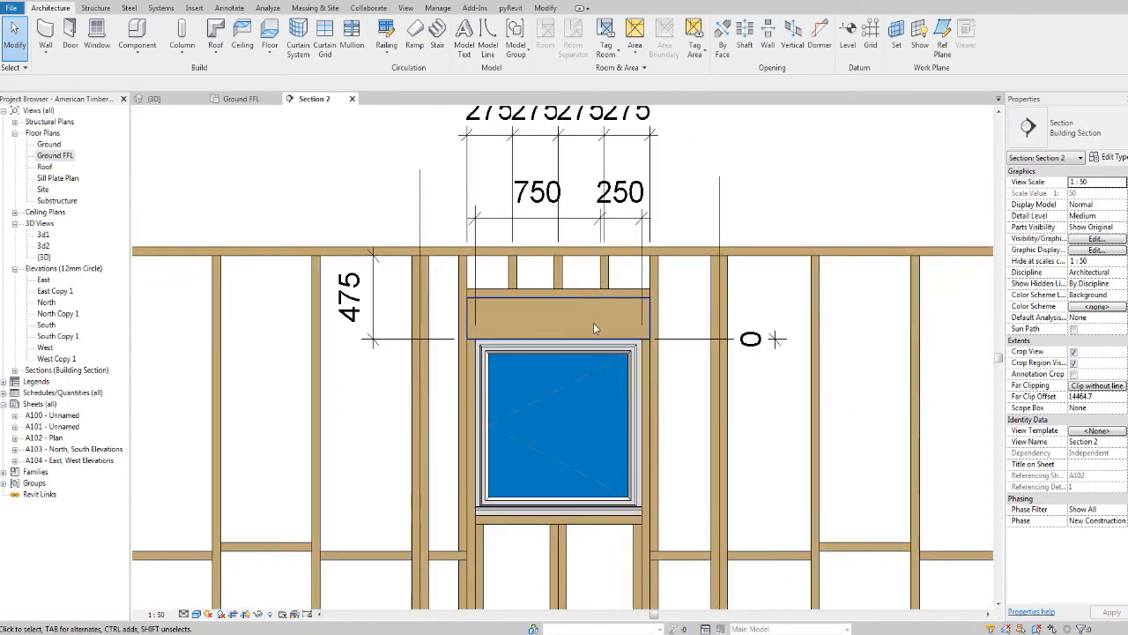
{"action": "left_click", "coordinate": [171, 102]}
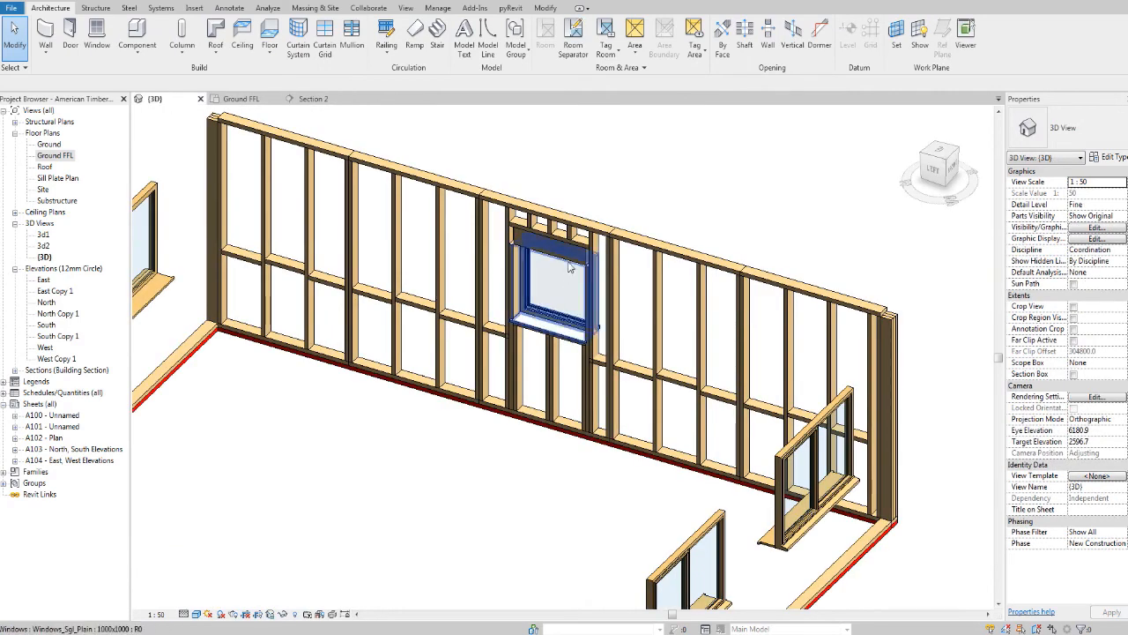
{"action": "middle_click_drag", "start_coordinate": [569, 266], "coordinate": [606, 267], "text": "shift"}
{"action": "scroll", "coordinate": [480, 229], "scroll_direction": "up", "scroll_amount": 2}
{"action": "scroll", "coordinate": [464, 225], "scroll_direction": "up", "scroll_amount": 6}
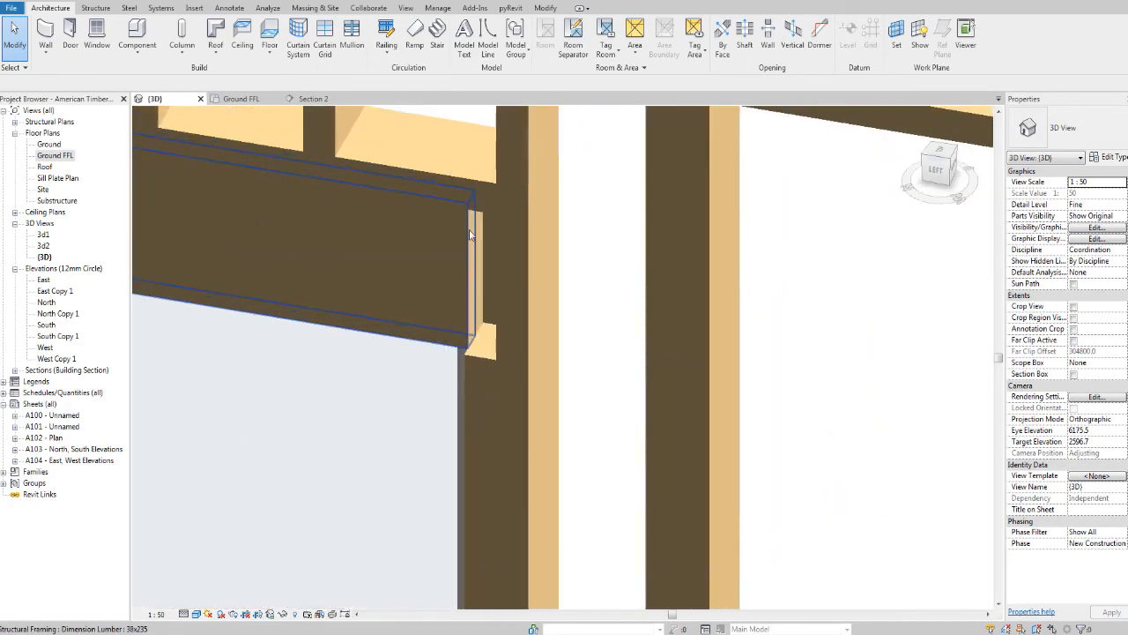
{"action": "middle_click_drag", "start_coordinate": [570, 306], "coordinate": [579, 317], "text": "shift"}
{"action": "scroll", "coordinate": [577, 317], "scroll_direction": "down", "scroll_amount": 5}
{"action": "scroll", "coordinate": [811, 373], "scroll_direction": "up", "scroll_amount": 2}
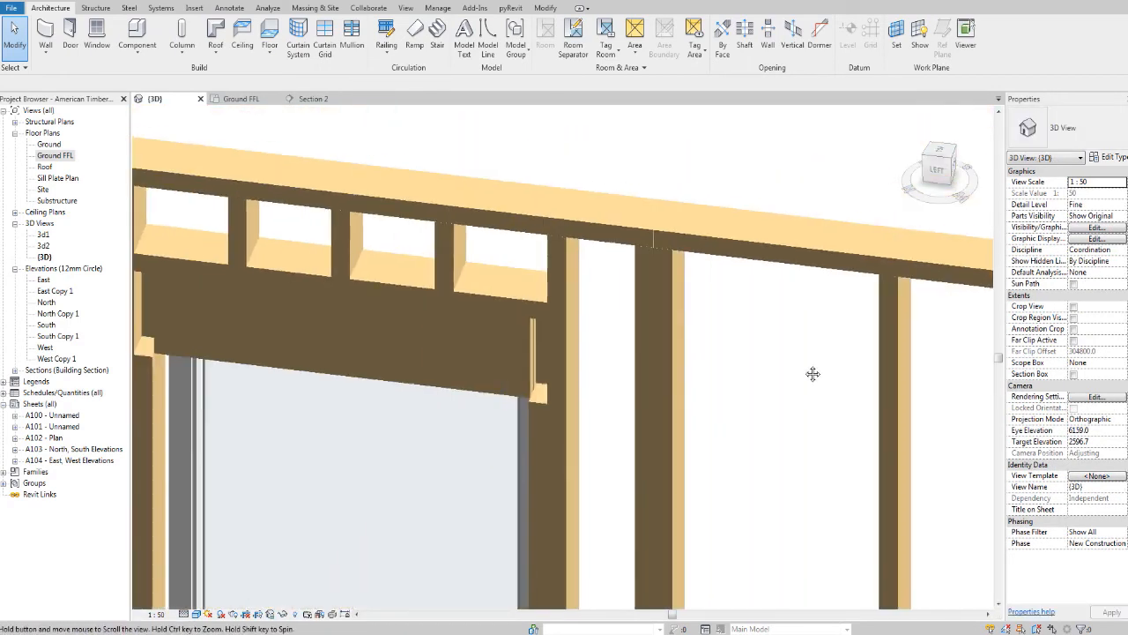
Temporarily hide the full-height stud beside the header's end in the 3D view.
{"action": "left_click", "coordinate": [567, 353]}
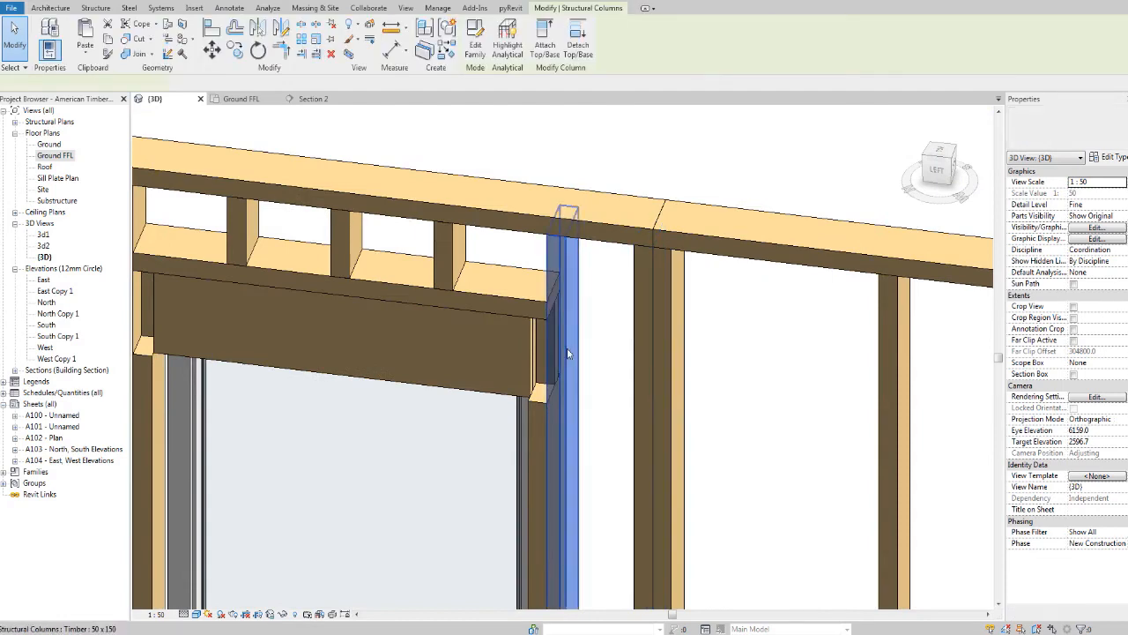
{"action": "left_click", "coordinate": [288, 614]}
{"action": "left_click", "coordinate": [305, 574]}
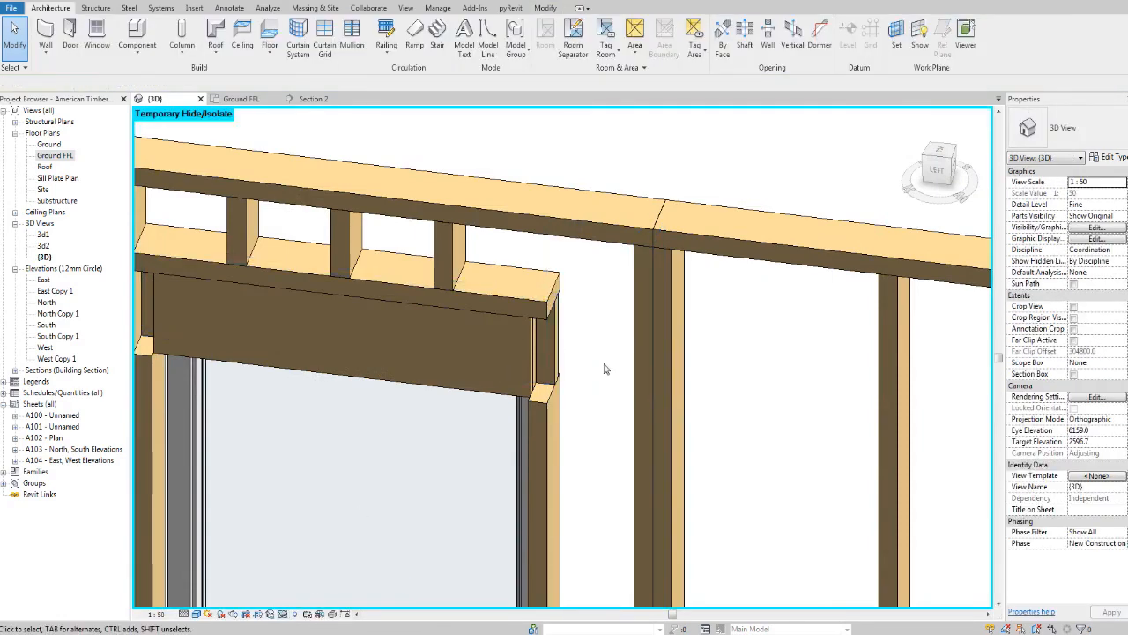
{"action": "scroll", "coordinate": [582, 363], "scroll_direction": "up", "scroll_amount": 2}
{"action": "left_click", "coordinate": [496, 342]}
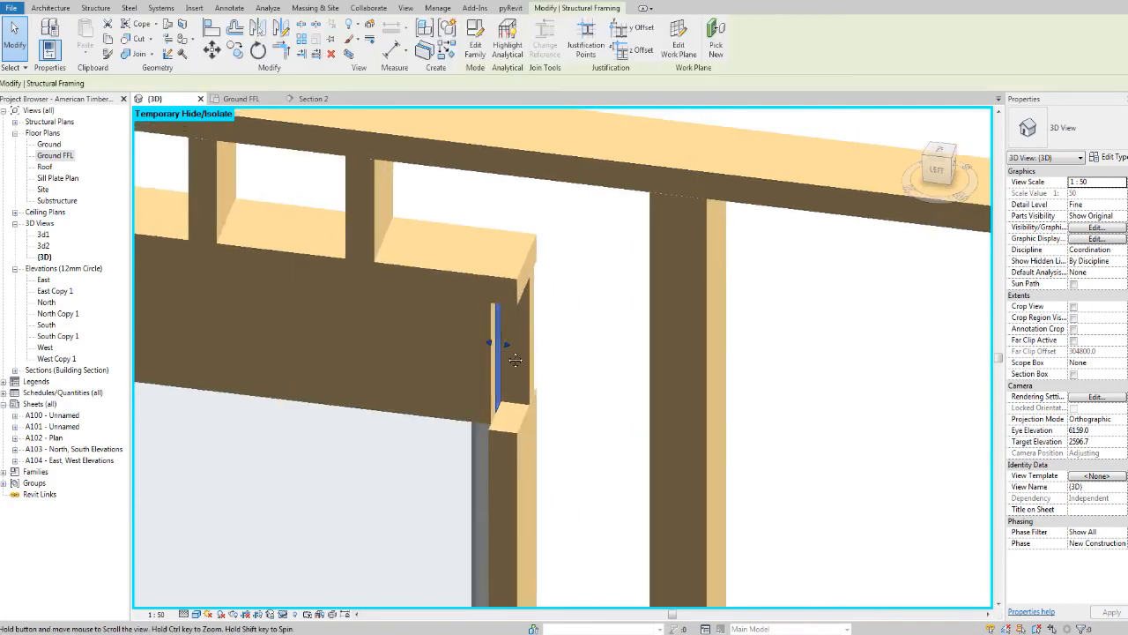
{"action": "scroll", "coordinate": [500, 346], "scroll_direction": "up", "scroll_amount": 2}
{"action": "left_click_drag", "start_coordinate": [536, 354], "coordinate": [534, 353]}
{"action": "key", "text": "ctrl+z"}
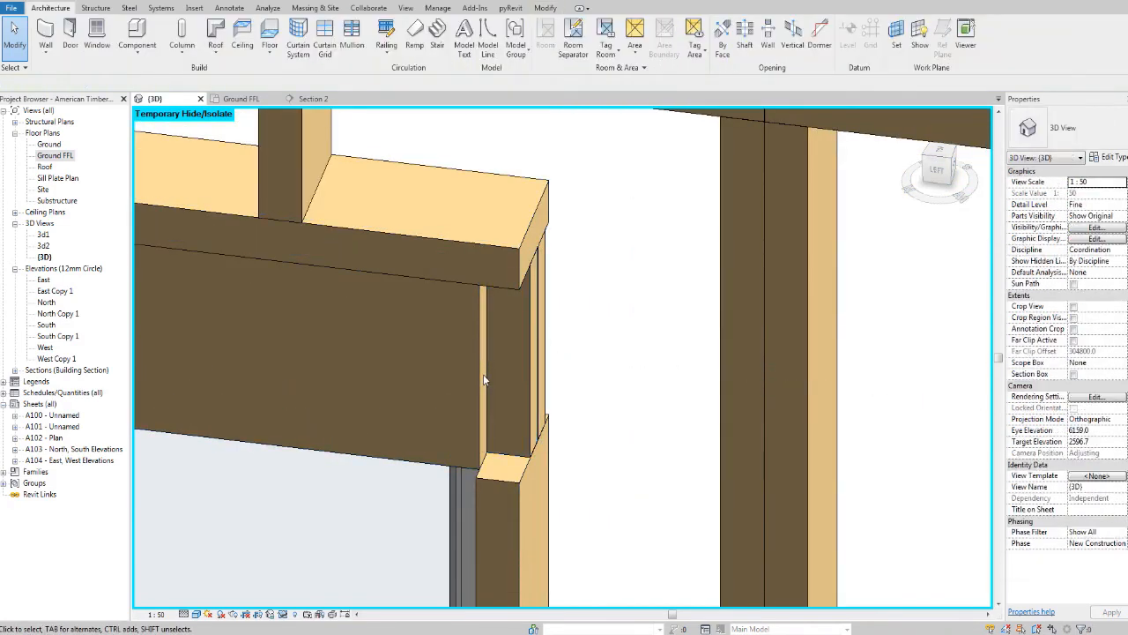
Extend both ends of the remaining short 38x235 header board over the shortened side studs.
{"action": "left_click", "coordinate": [492, 373]}
{"action": "left_click_drag", "start_coordinate": [494, 370], "coordinate": [526, 373]}
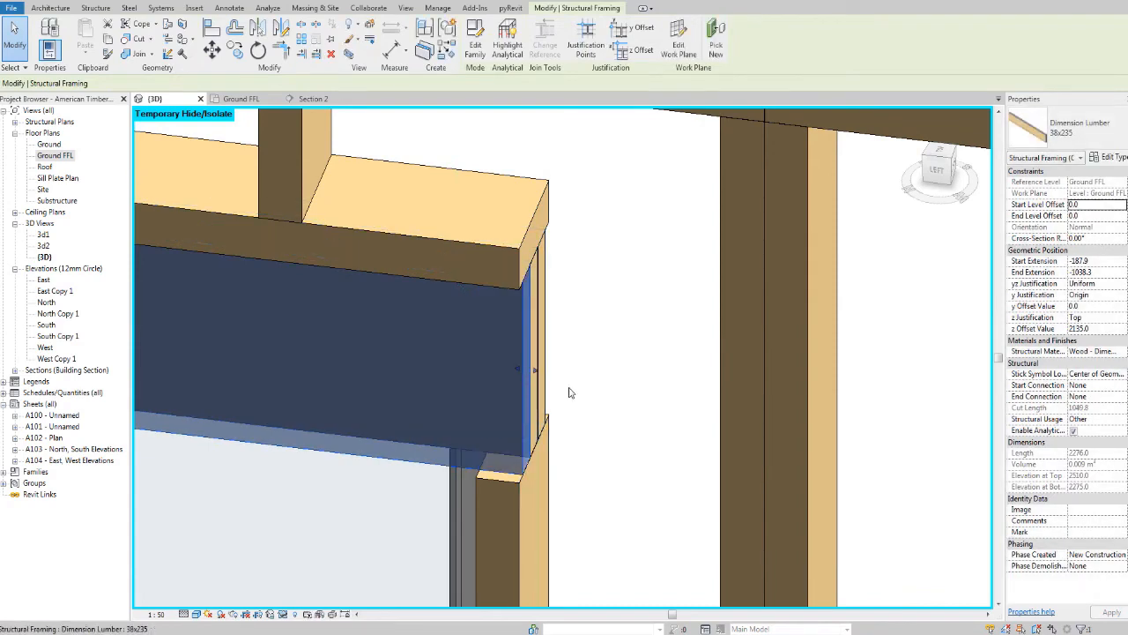
{"action": "left_click", "coordinate": [572, 391]}
{"action": "scroll", "coordinate": [525, 432], "scroll_direction": "up", "scroll_amount": 2}
{"action": "scroll", "coordinate": [524, 431], "scroll_direction": "down", "scroll_amount": 6}
{"action": "middle_click_drag", "start_coordinate": [304, 361], "coordinate": [595, 400]}
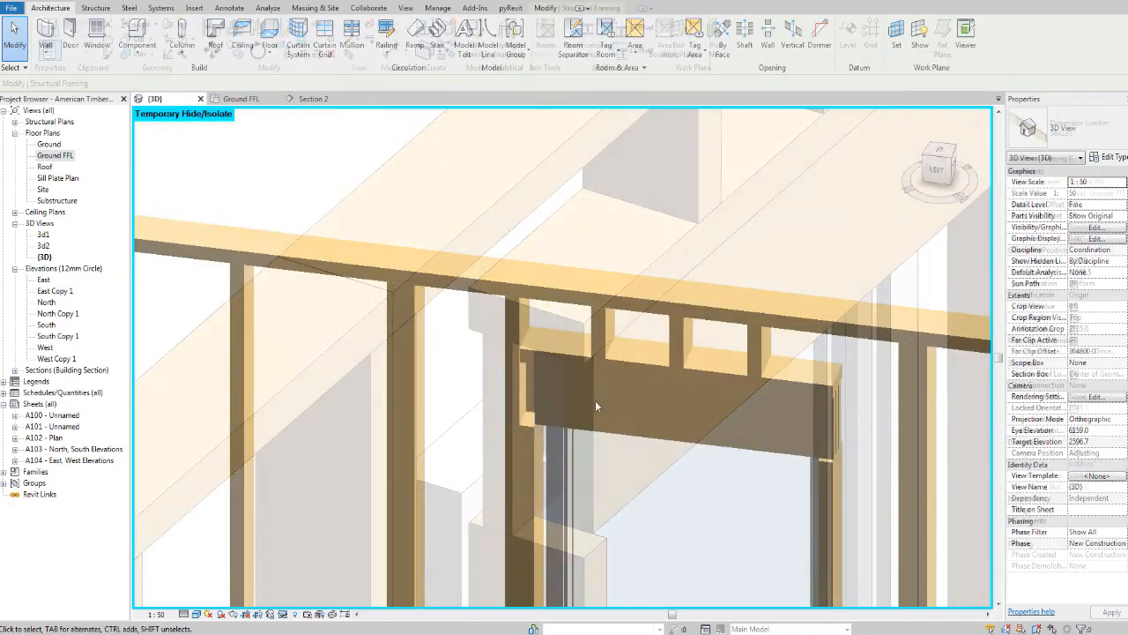
{"action": "mouse_move", "coordinate": [542, 431]}
{"action": "left_mouse_down"}
{"action": "mouse_move", "coordinate": [519, 451]}
{"action": "mouse_move", "coordinate": [557, 464]}
{"action": "mouse_move", "coordinate": [564, 454]}
{"action": "left_mouse_up"}
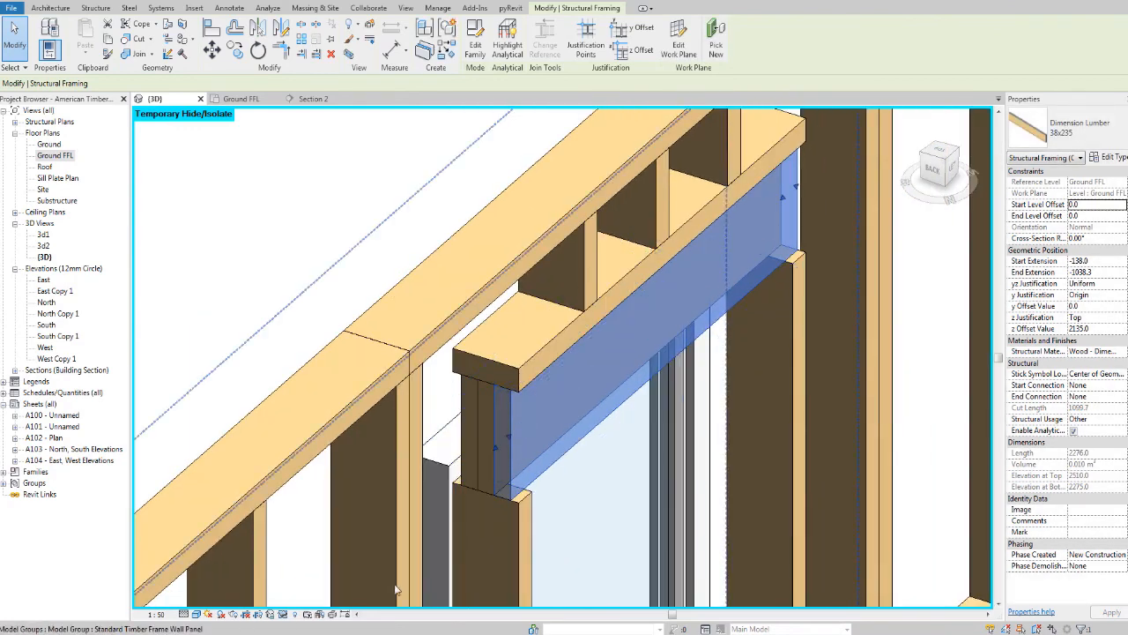
Reset the temporary hide in the 3D view and inspect the window framing from both sides.
{"action": "left_click", "coordinate": [294, 614]}
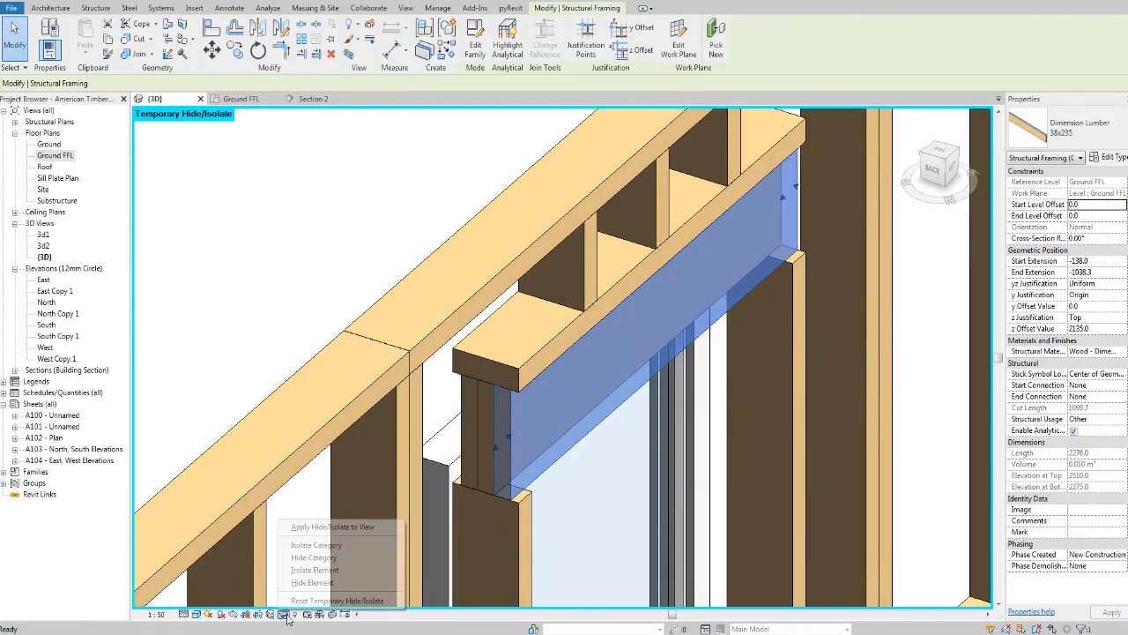
{"action": "left_click", "coordinate": [327, 597]}
{"action": "scroll", "coordinate": [482, 388], "scroll_direction": "down", "scroll_amount": 1}
{"action": "middle_click_drag", "start_coordinate": [615, 434], "coordinate": [406, 357], "text": "shift"}
{"action": "scroll", "coordinate": [452, 328], "scroll_direction": "up", "scroll_amount": 4}
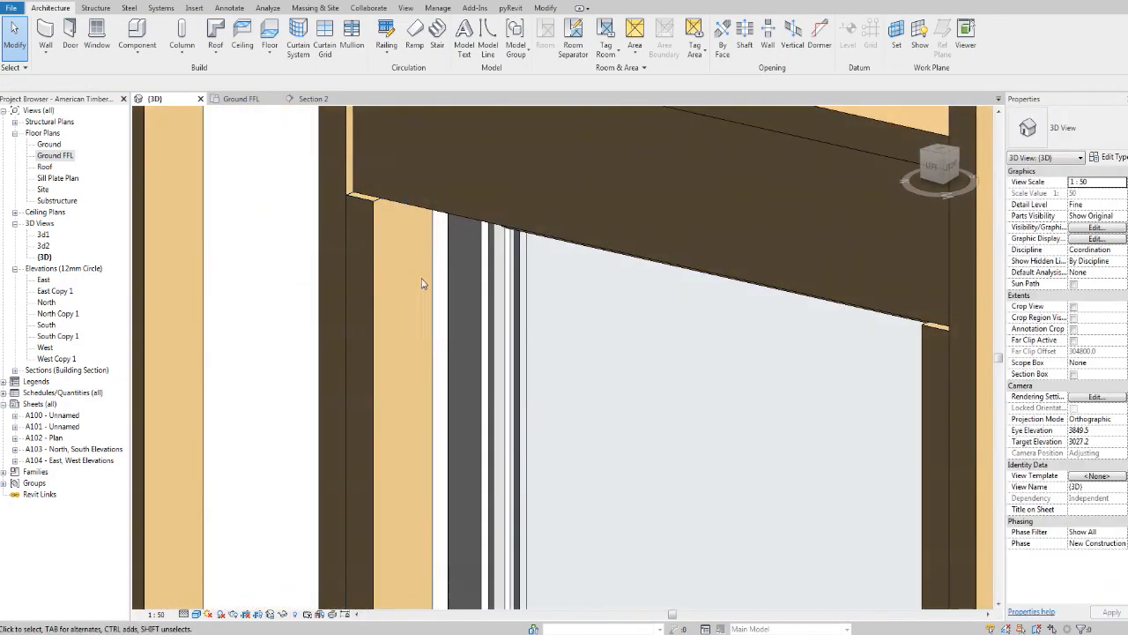
{"action": "middle_click_drag", "start_coordinate": [423, 283], "coordinate": [546, 318]}
{"action": "scroll", "coordinate": [441, 348], "scroll_direction": "down", "scroll_amount": 3}
{"action": "scroll", "coordinate": [562, 370], "scroll_direction": "up", "scroll_amount": 2}
{"action": "scroll", "coordinate": [538, 360], "scroll_direction": "down", "scroll_amount": 2}
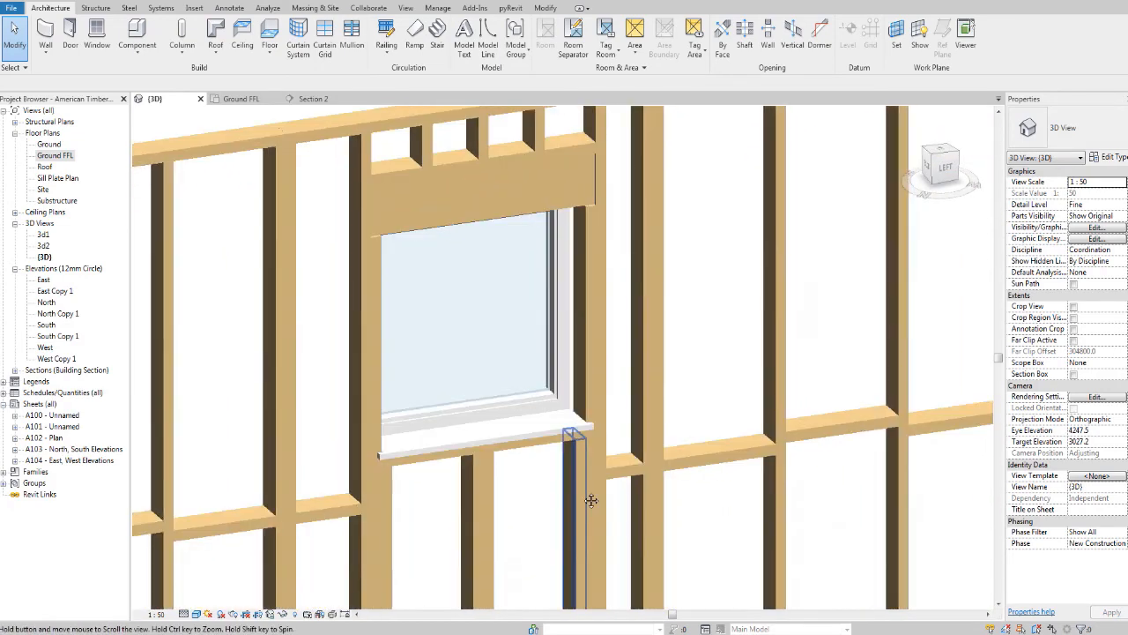
Shorten the 50 x 150 nogging beside the window's right side so it ends at the face of the doubled side studs.
{"action": "middle_click_drag", "start_coordinate": [592, 499], "coordinate": [564, 401]}
{"action": "scroll", "coordinate": [564, 401], "scroll_direction": "down", "scroll_amount": 1}
{"action": "left_click", "coordinate": [597, 395]}
{"action": "scroll", "coordinate": [582, 388], "scroll_direction": "up", "scroll_amount": 3}
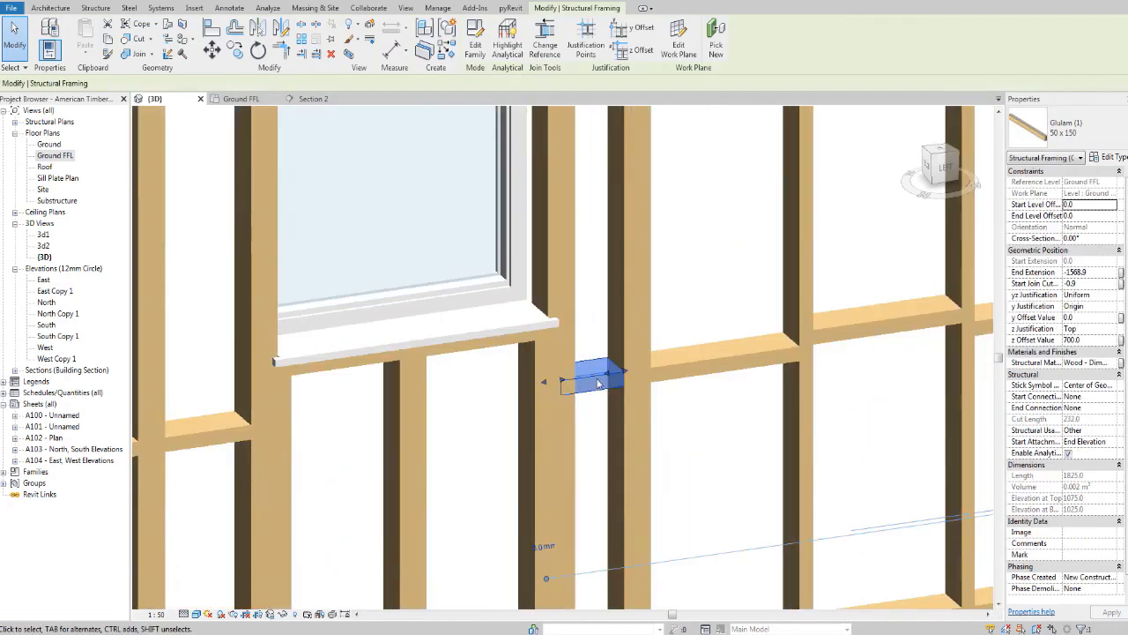
{"action": "left_click_drag", "start_coordinate": [540, 382], "coordinate": [556, 379]}
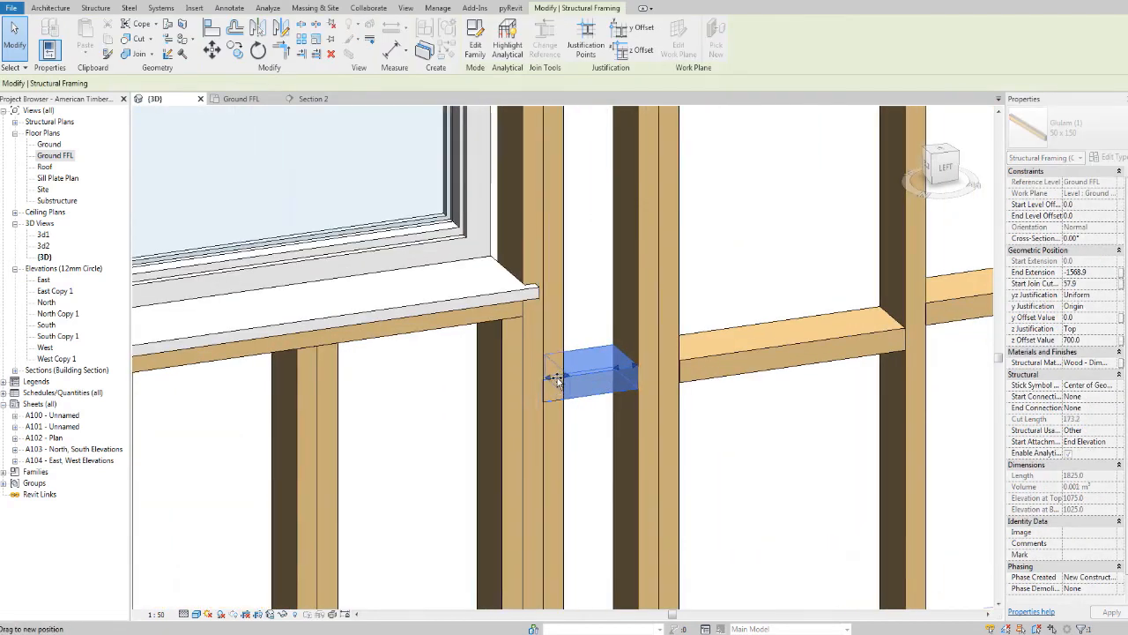
{"action": "scroll", "coordinate": [539, 357], "scroll_direction": "down", "scroll_amount": 2}
Shorten the 50 x 150 nogging on the window's other side so it also stops at the doubled side studs.
{"action": "middle_click_drag", "start_coordinate": [478, 393], "coordinate": [724, 391]}
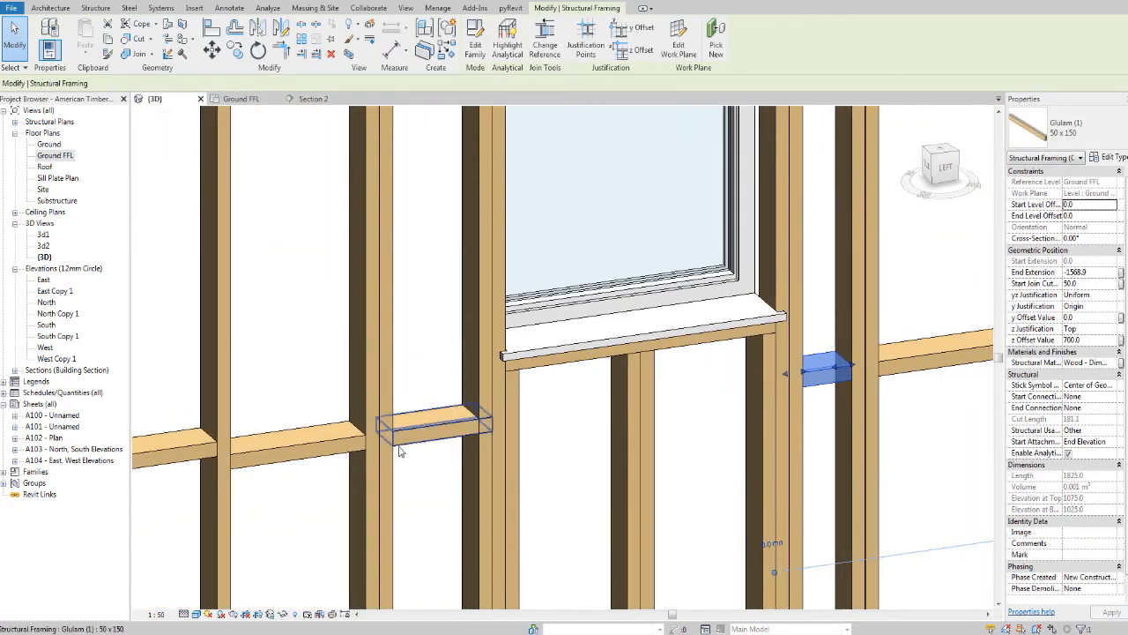
{"action": "left_click", "coordinate": [424, 430]}
{"action": "scroll", "coordinate": [507, 432], "scroll_direction": "up", "scroll_amount": 3}
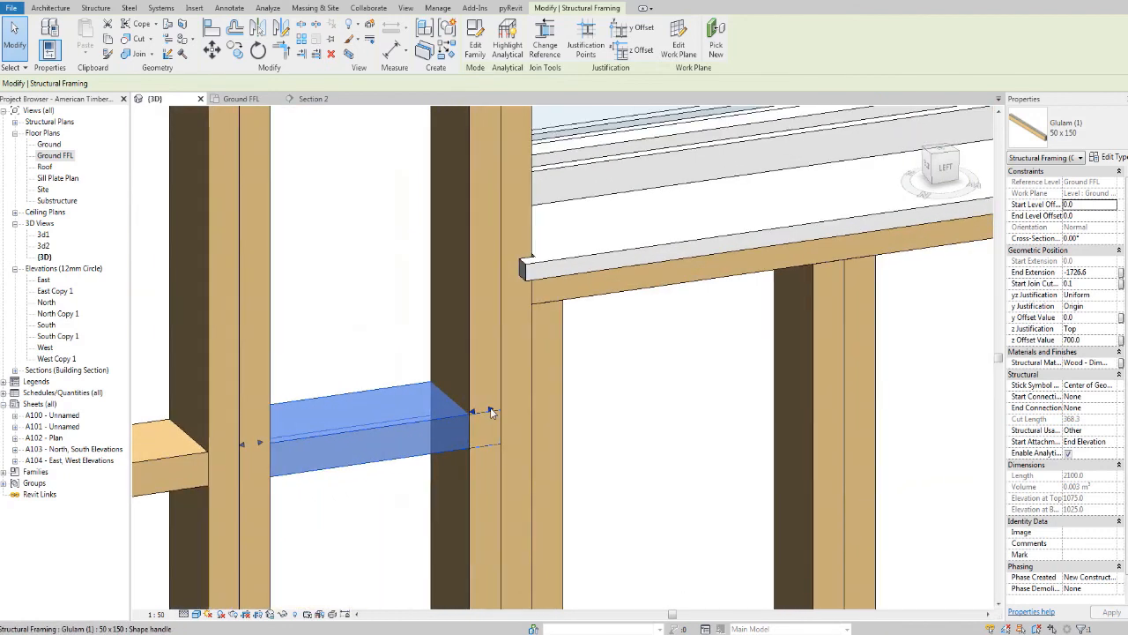
{"action": "left_click_drag", "start_coordinate": [468, 421], "coordinate": [455, 422]}
{"action": "key", "text": "Escape"}
{"action": "scroll", "coordinate": [459, 419], "scroll_direction": "down", "scroll_amount": 4}
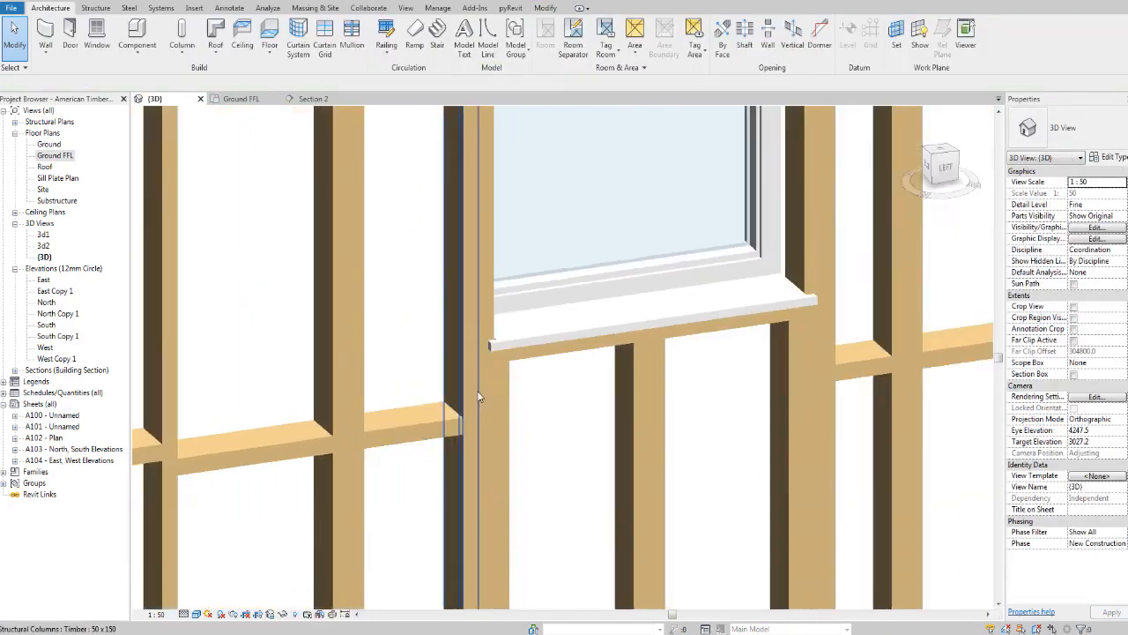
Inspect the complete window framing and adjoining noggings from the opposite side of the wall in the 3D view.
{"action": "middle_click_drag", "start_coordinate": [370, 408], "coordinate": [824, 388], "text": "shift"}
{"action": "middle_click_drag", "start_coordinate": [829, 361], "coordinate": [748, 392]}
{"action": "middle_click_drag", "start_coordinate": [604, 405], "coordinate": [743, 374], "text": "shift"}
{"action": "middle_click_drag", "start_coordinate": [770, 331], "coordinate": [483, 434]}
{"action": "scroll", "coordinate": [494, 408], "scroll_direction": "down", "scroll_amount": 1}
{"action": "middle_click_drag", "start_coordinate": [511, 386], "coordinate": [585, 317]}
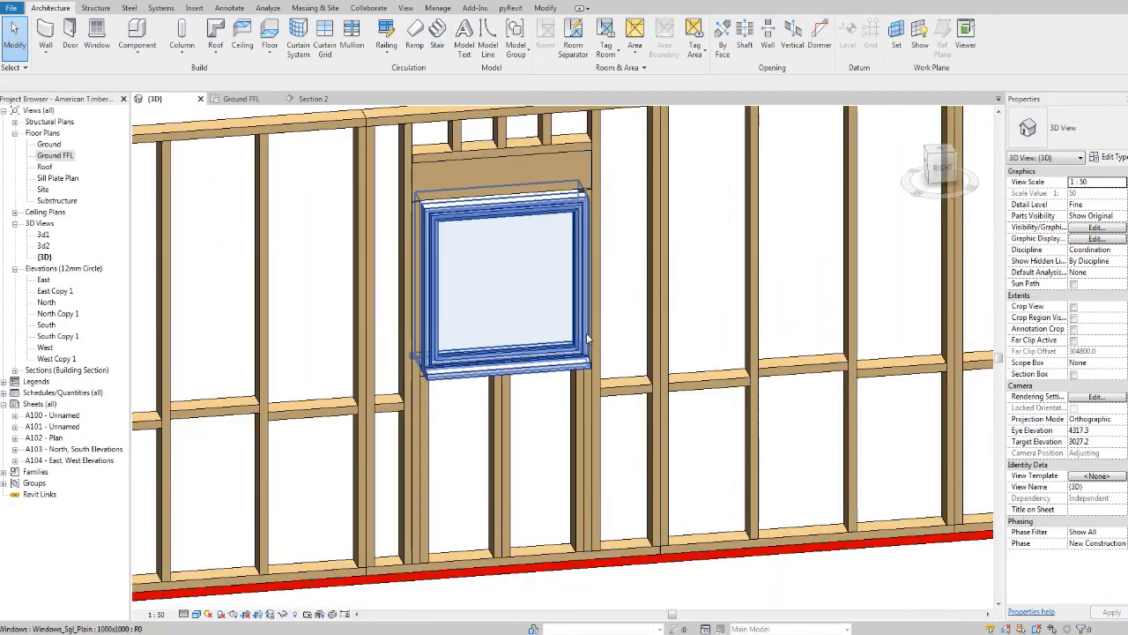
{"action": "middle_click_drag", "start_coordinate": [605, 369], "coordinate": [607, 376]}
{"action": "middle_click_drag", "start_coordinate": [636, 307], "coordinate": [638, 314]}
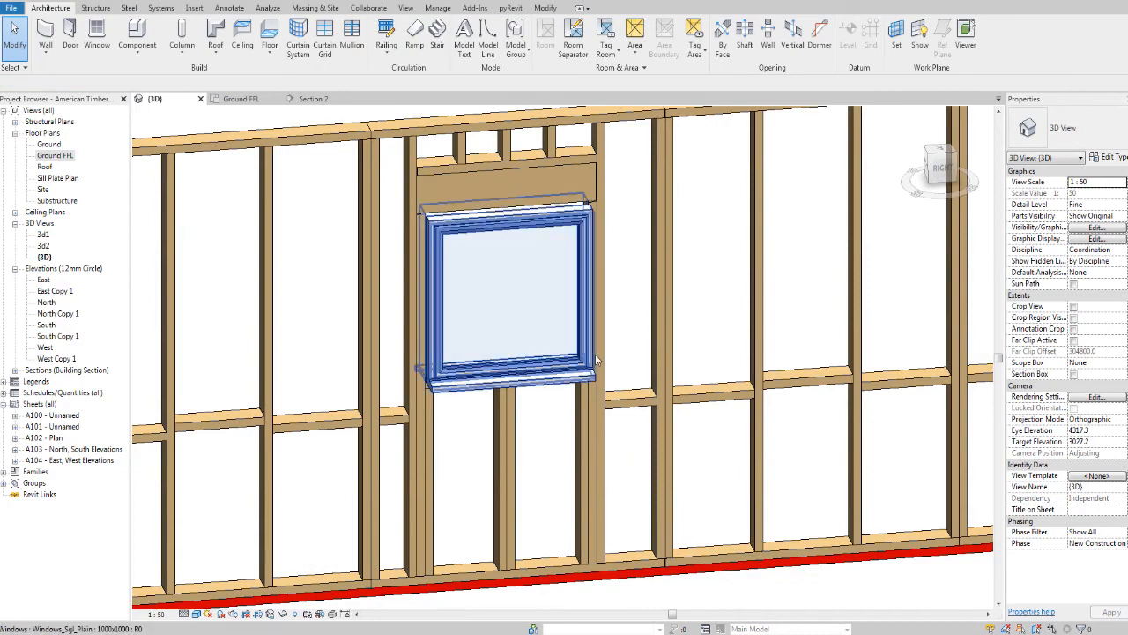
Examine the header and the short studs above the window up close, along with the adjoining top plate and wall studs.
{"action": "scroll", "coordinate": [531, 169], "scroll_direction": "up", "scroll_amount": 5}
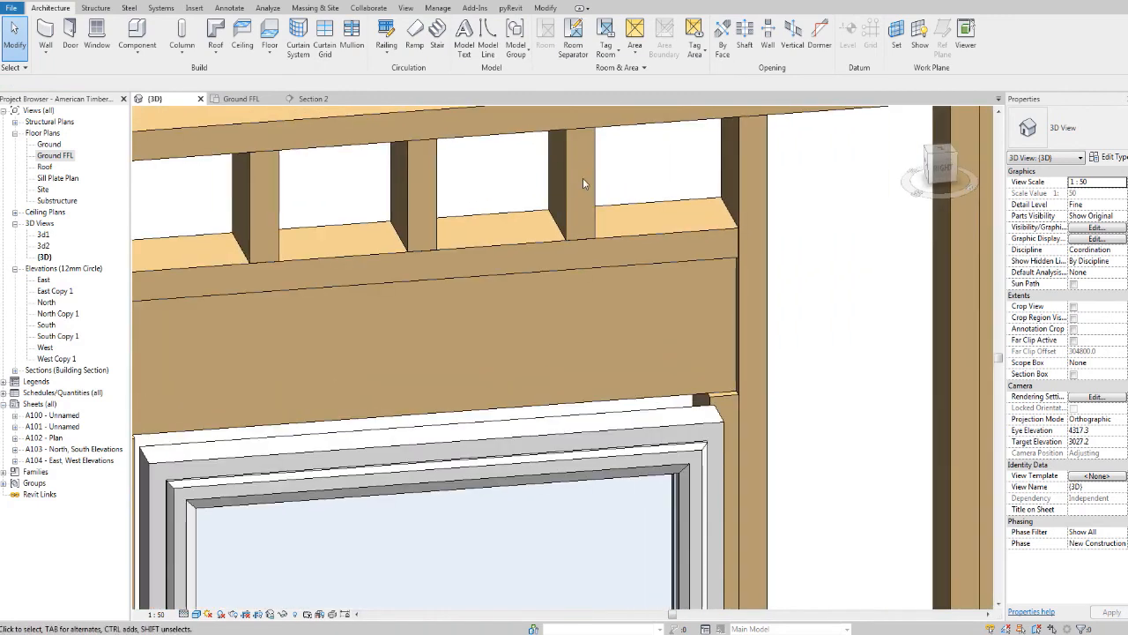
{"action": "scroll", "coordinate": [583, 178], "scroll_direction": "down", "scroll_amount": 1}
{"action": "middle_click_drag", "start_coordinate": [585, 180], "coordinate": [774, 239]}
{"action": "scroll", "coordinate": [780, 234], "scroll_direction": "down", "scroll_amount": 3}
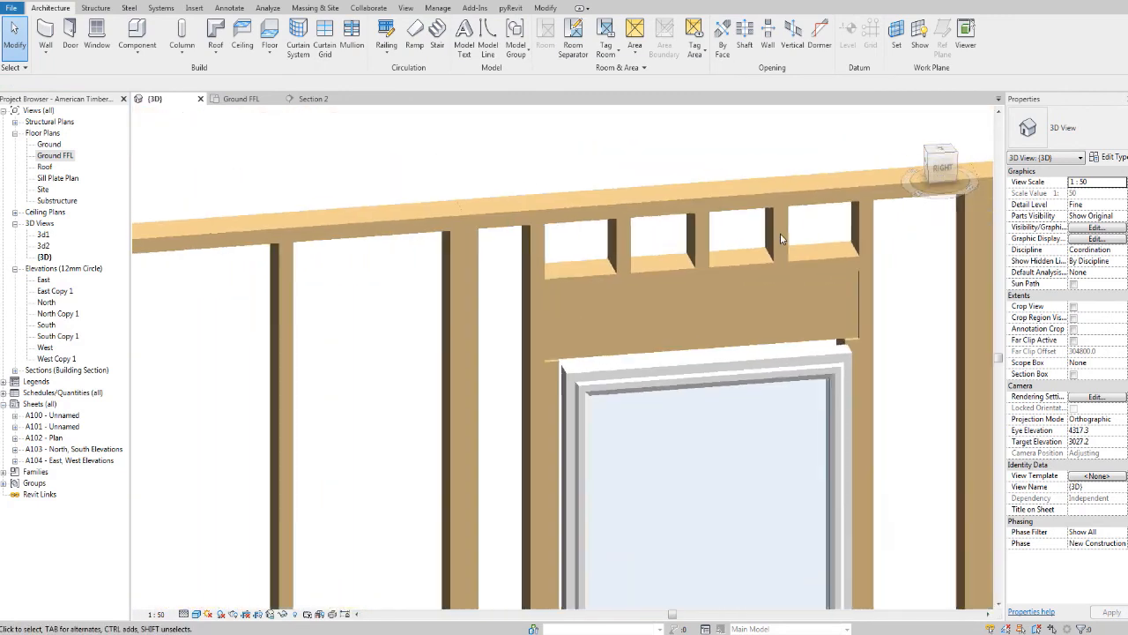
{"action": "middle_click_drag", "start_coordinate": [833, 334], "coordinate": [769, 313]}
{"action": "scroll", "coordinate": [772, 322], "scroll_direction": "down", "scroll_amount": 3}
{"action": "middle_click_drag", "start_coordinate": [809, 382], "coordinate": [667, 306]}
{"action": "scroll", "coordinate": [758, 383], "scroll_direction": "down", "scroll_amount": 1}
{"action": "scroll", "coordinate": [716, 331], "scroll_direction": "down", "scroll_amount": 1}
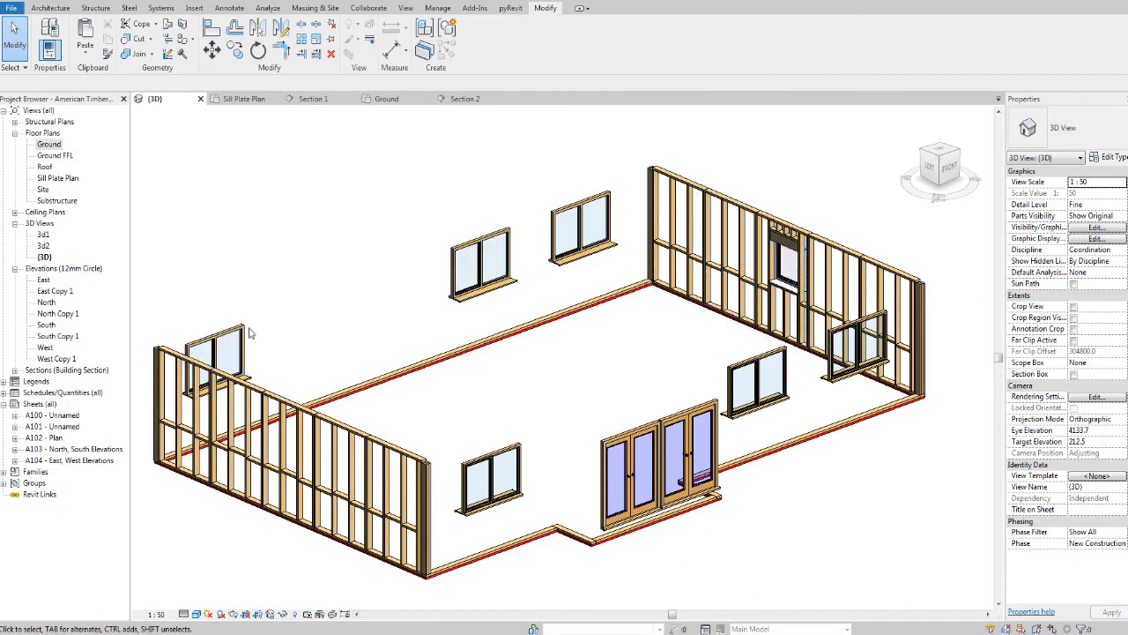
Review the whole building in 3D, examining the two framed end walls and the window and double door openings still without framing.
{"action": "middle_click_drag", "start_coordinate": [327, 322], "coordinate": [262, 314]}
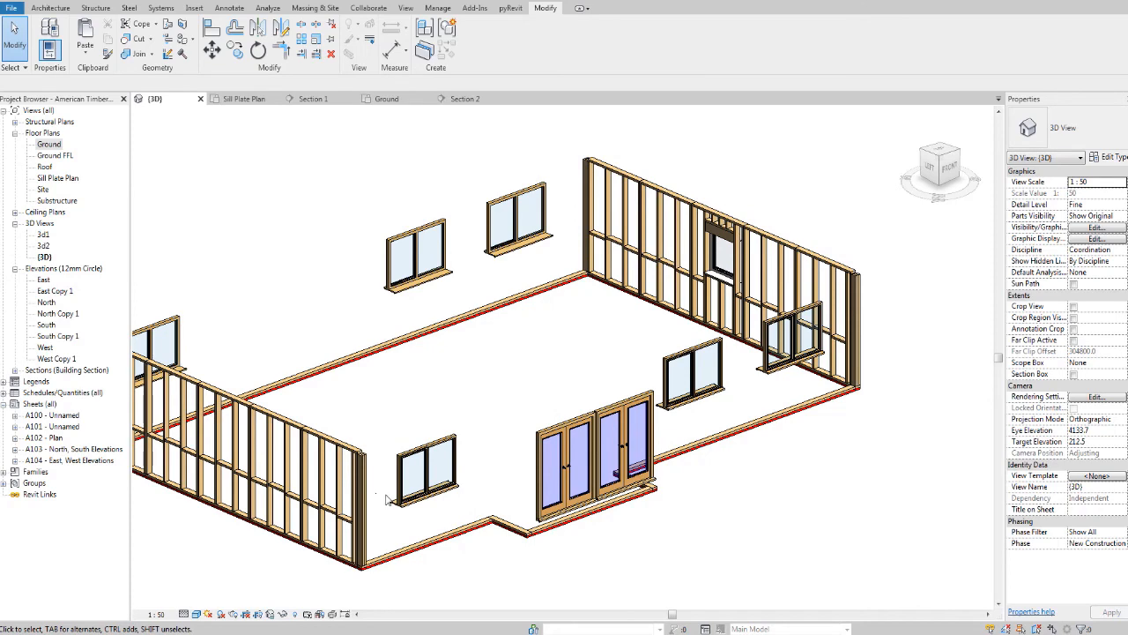
{"action": "middle_click_drag", "start_coordinate": [579, 449], "coordinate": [508, 419]}
{"action": "scroll", "coordinate": [508, 420], "scroll_direction": "up", "scroll_amount": 3}
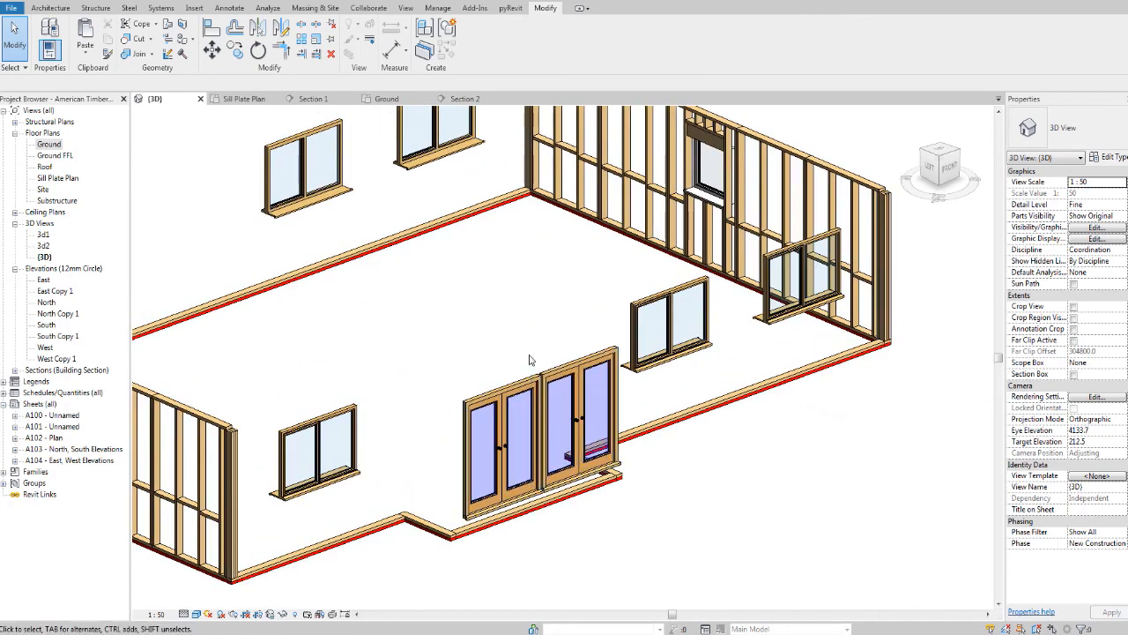
{"action": "scroll", "coordinate": [531, 360], "scroll_direction": "down", "scroll_amount": 2}
{"action": "middle_click_drag", "start_coordinate": [531, 360], "coordinate": [546, 399]}
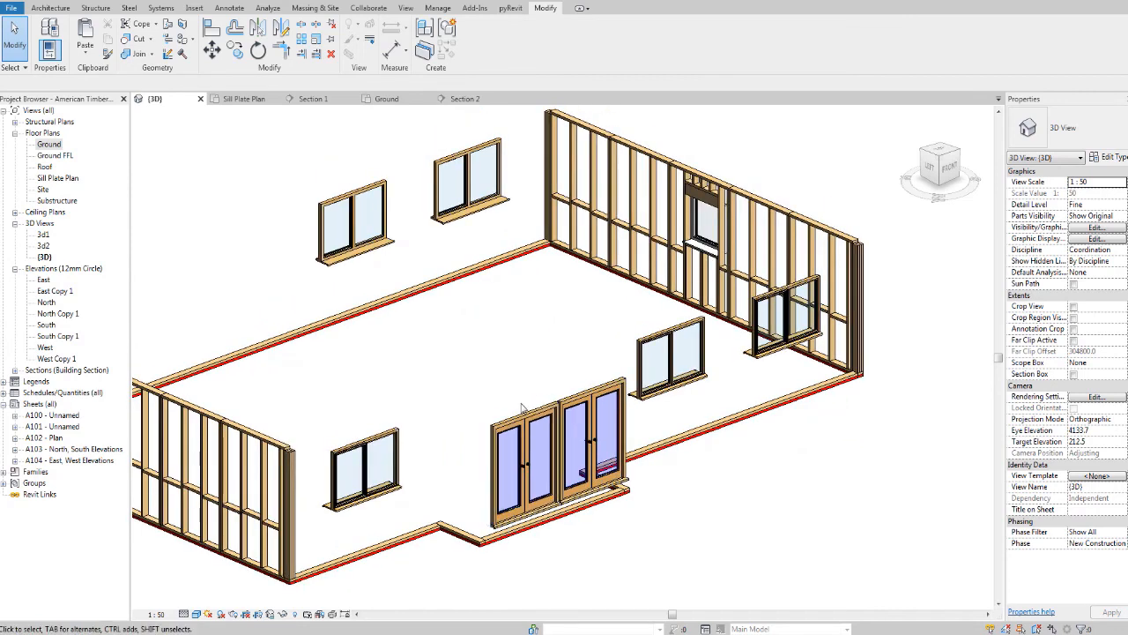
{"action": "middle_click_drag", "start_coordinate": [522, 407], "coordinate": [517, 421]}
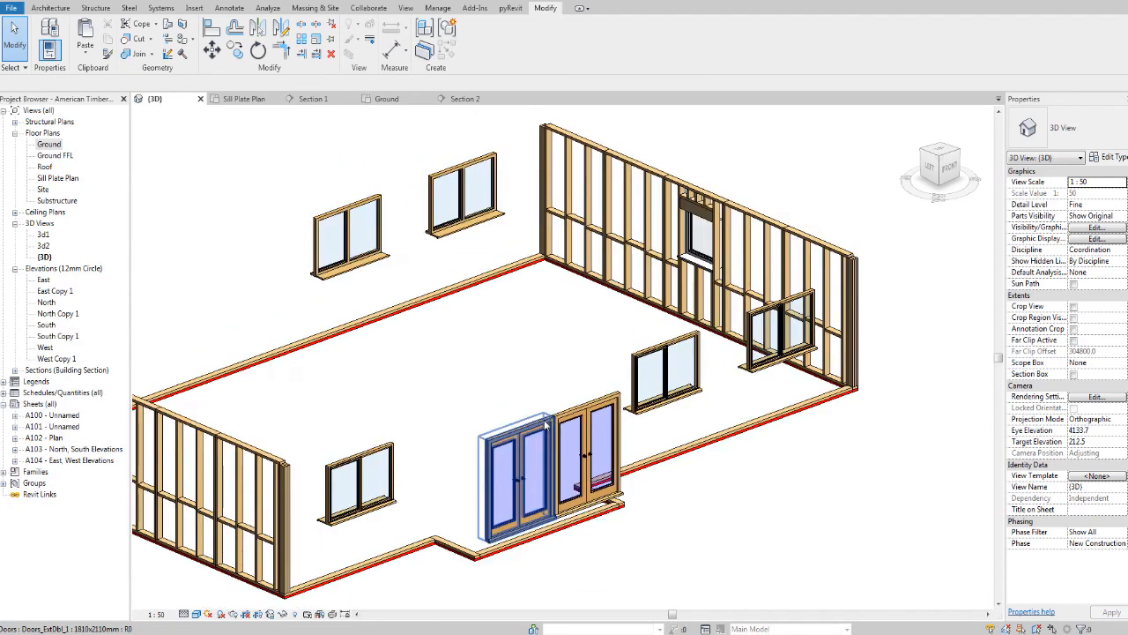
{"action": "scroll", "coordinate": [555, 421], "scroll_direction": "up", "scroll_amount": 1}
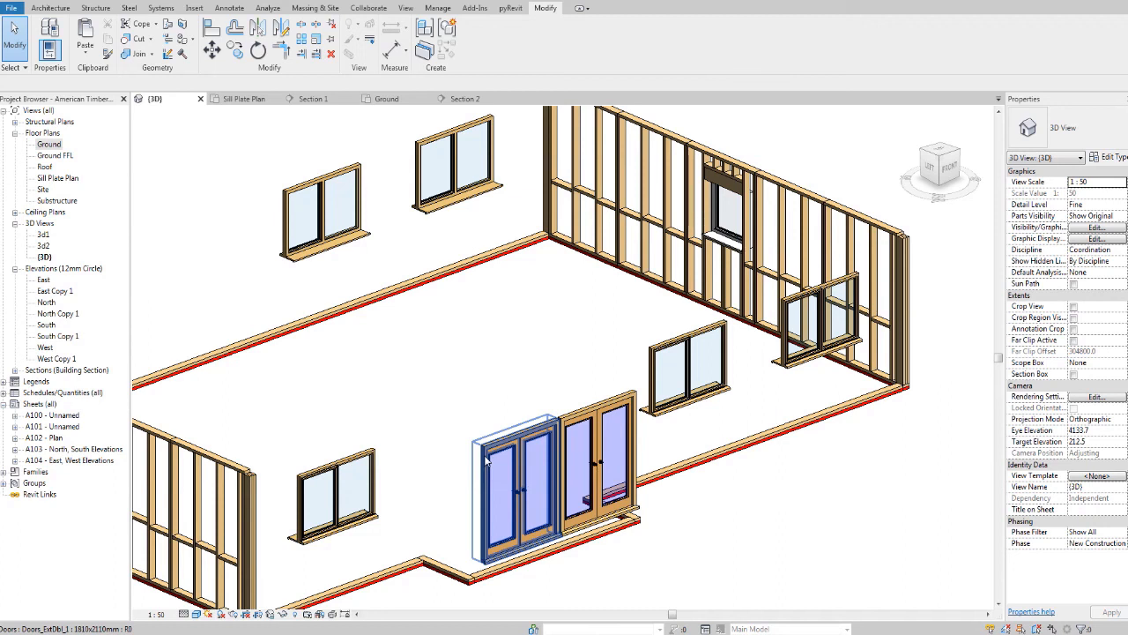
{"action": "scroll", "coordinate": [486, 456], "scroll_direction": "down", "scroll_amount": 4}
{"action": "scroll", "coordinate": [600, 378], "scroll_direction": "up", "scroll_amount": 2}
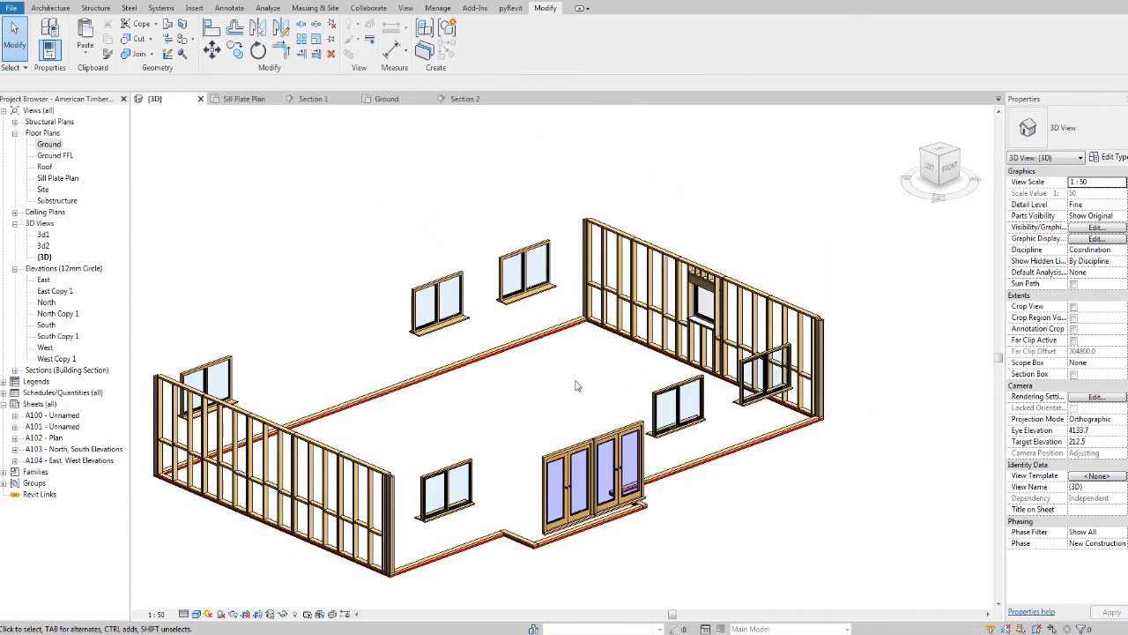
Examine the timber frames inside the transparent walls from the opposite front corner of the building.
{"action": "scroll", "coordinate": [655, 323], "scroll_direction": "up", "scroll_amount": 3}
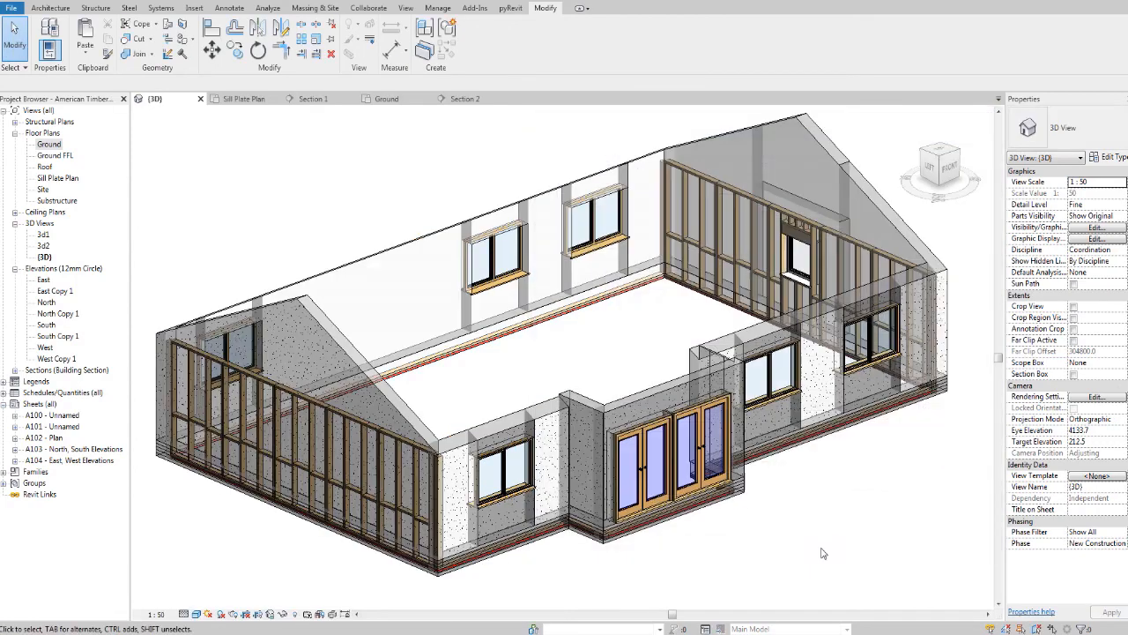
{"action": "scroll", "coordinate": [761, 506], "scroll_direction": "down", "scroll_amount": 2}
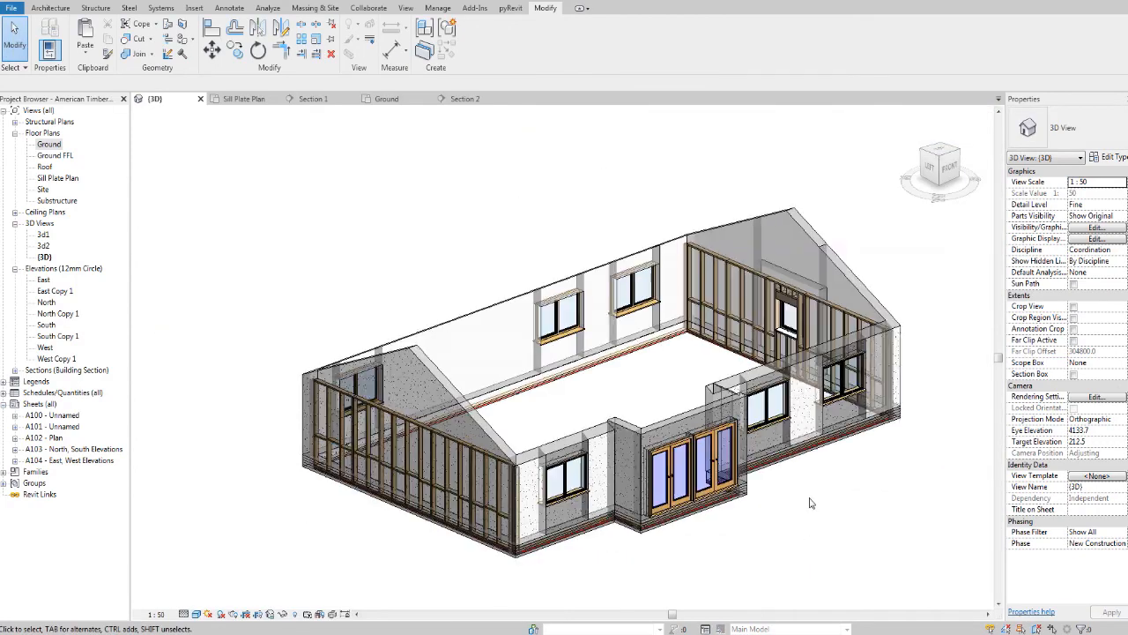
{"action": "middle_click_drag", "start_coordinate": [853, 466], "coordinate": [642, 463], "text": "shift"}
{"action": "scroll", "coordinate": [662, 361], "scroll_direction": "up", "scroll_amount": 2}
{"action": "mouse_move", "coordinate": [662, 362]}
{"action": "middle_mouse_down"}
{"action": "mouse_move", "coordinate": [671, 373]}
{"action": "mouse_move", "coordinate": [589, 428]}
{"action": "mouse_move", "coordinate": [575, 489]}
{"action": "middle_mouse_up"}
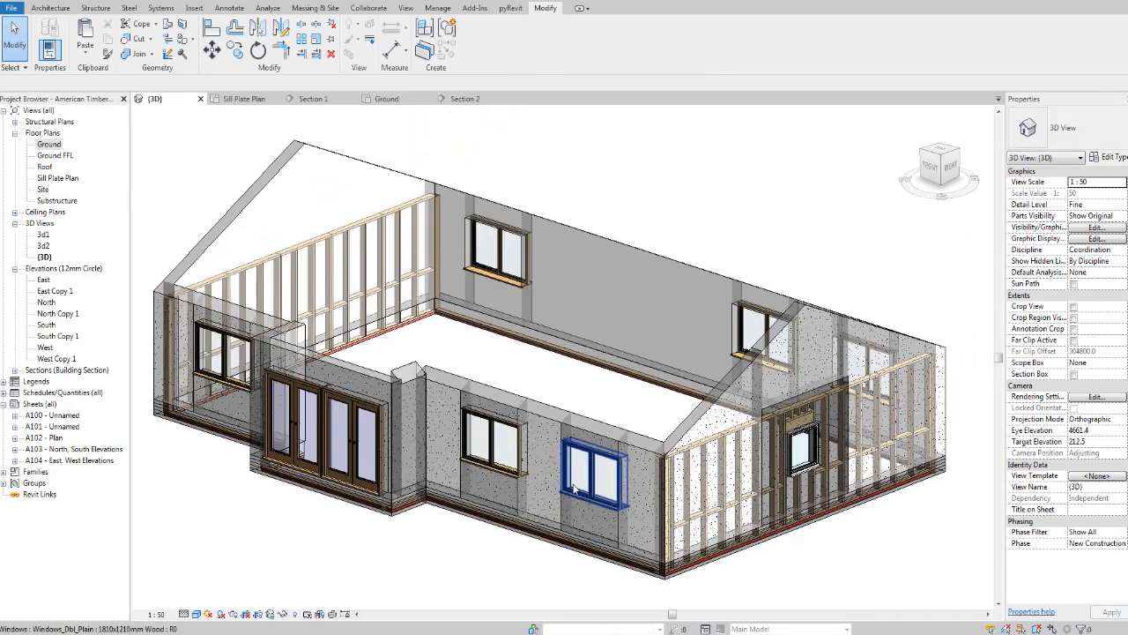